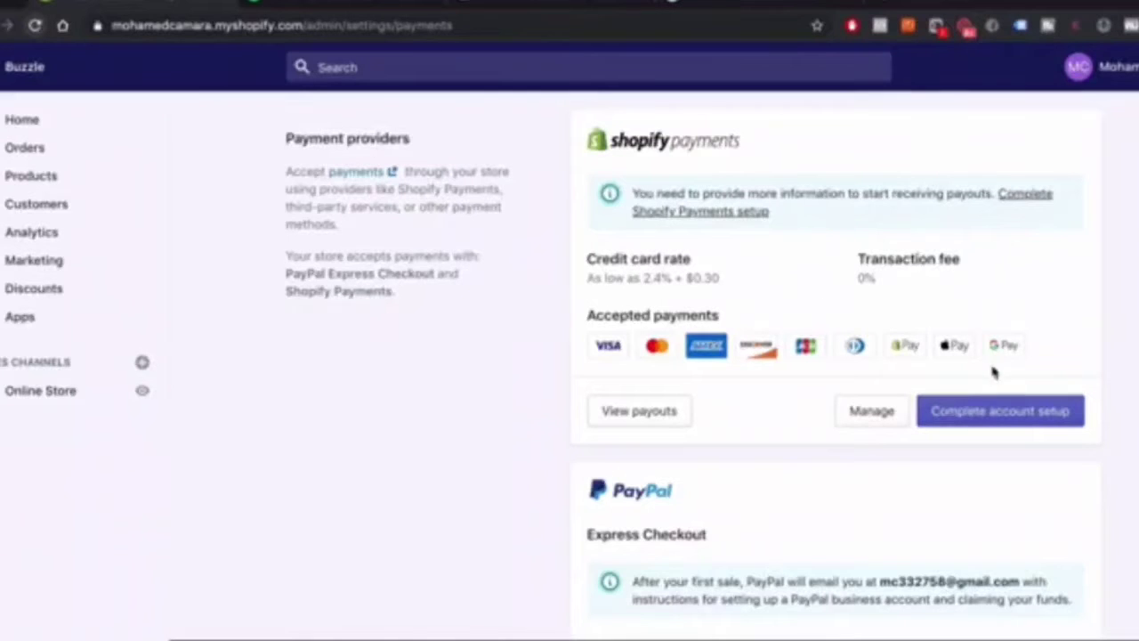
Open the Shopify Payments setup form, keep business type Individual/sole proprietor/single-member LLC, and select the EIN field
left_click(983, 420)
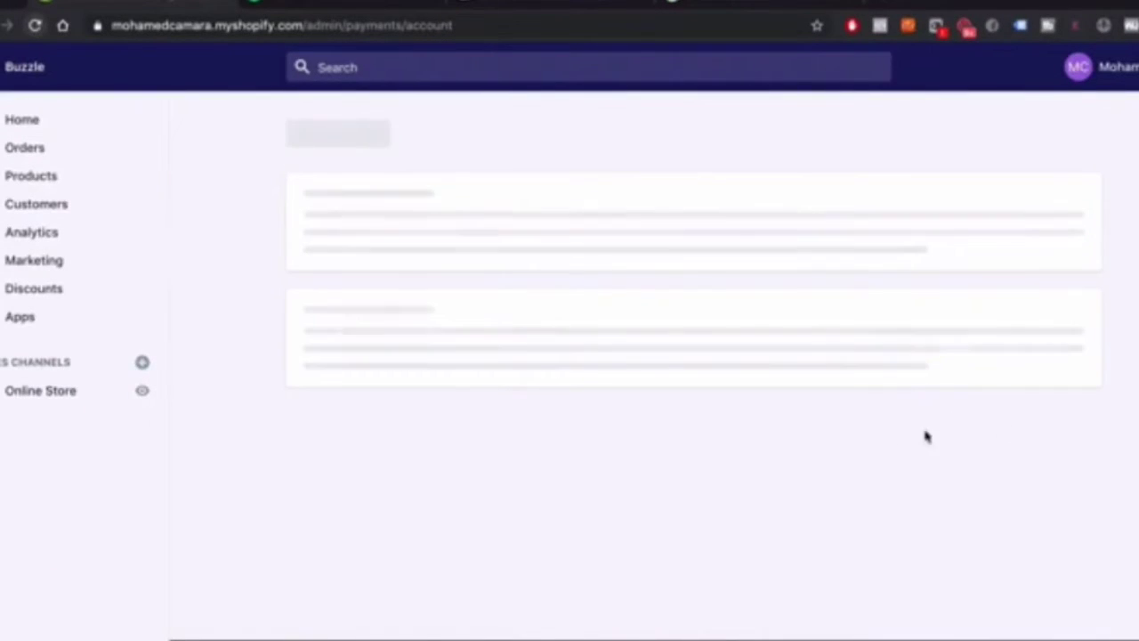
scroll(907, 445, "down", 2)
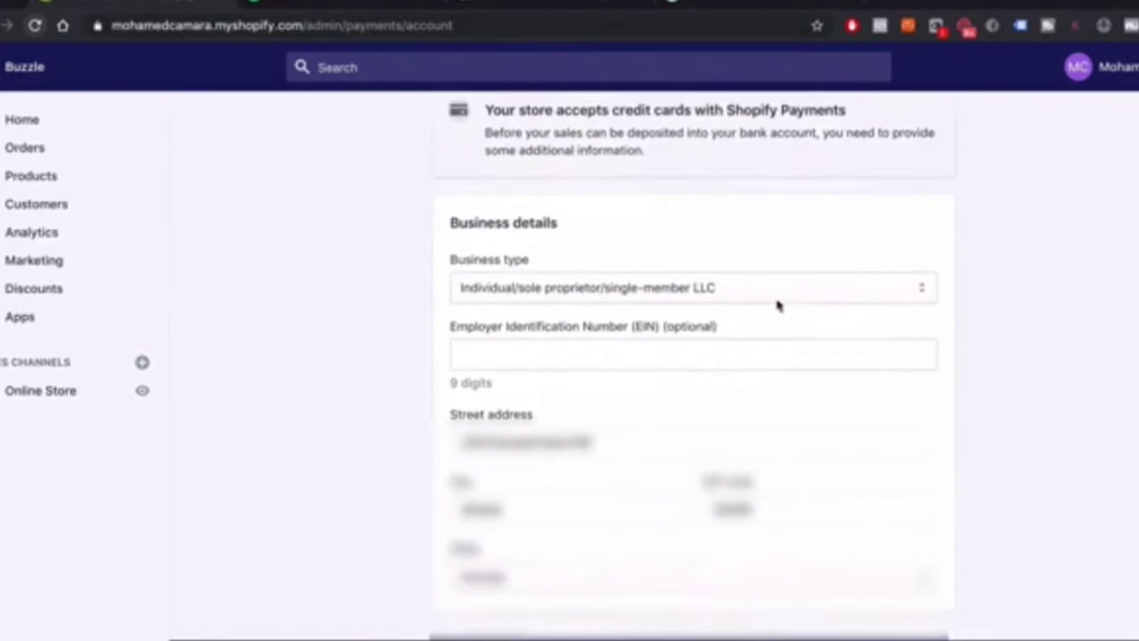
scroll(918, 377, "up", 3)
scroll(580, 216, "down", 3)
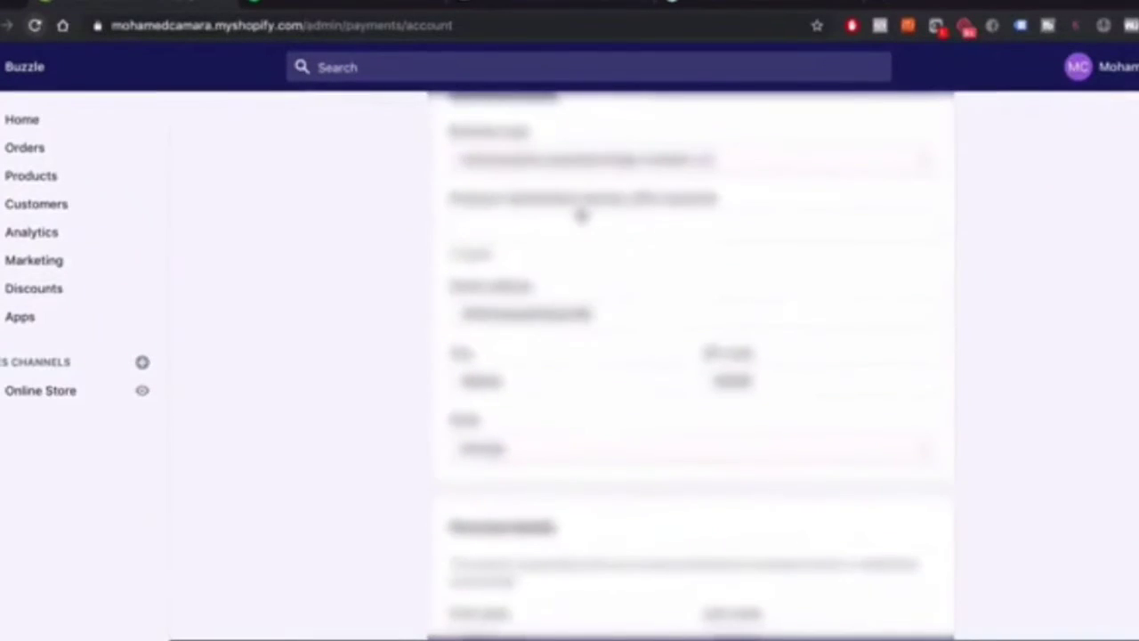
scroll(580, 219, "up", 3)
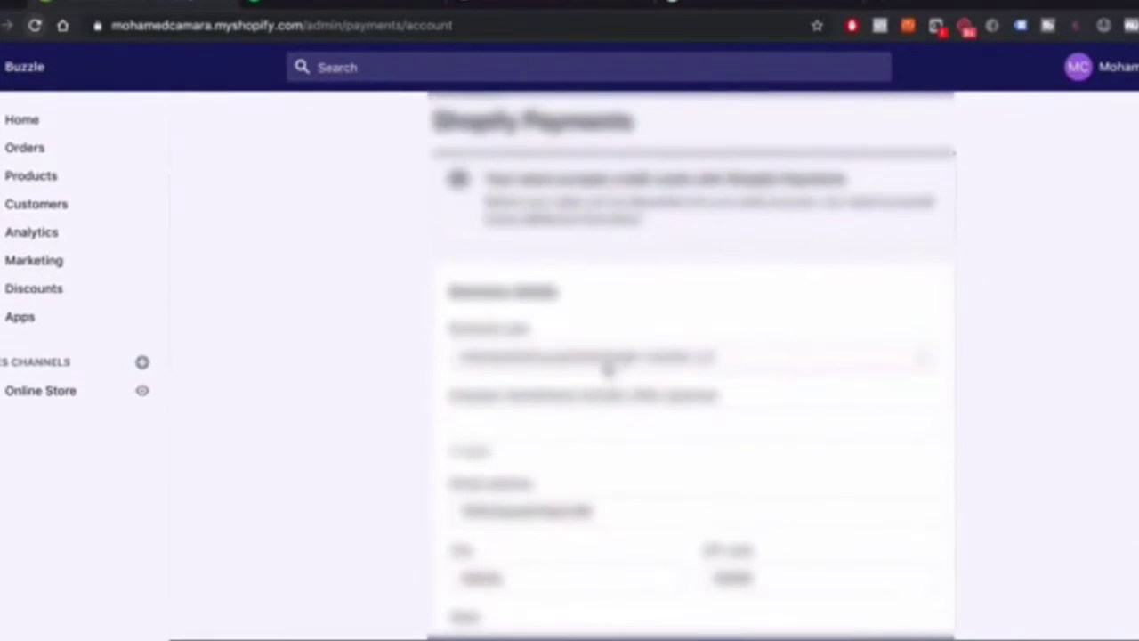
left_click(610, 365)
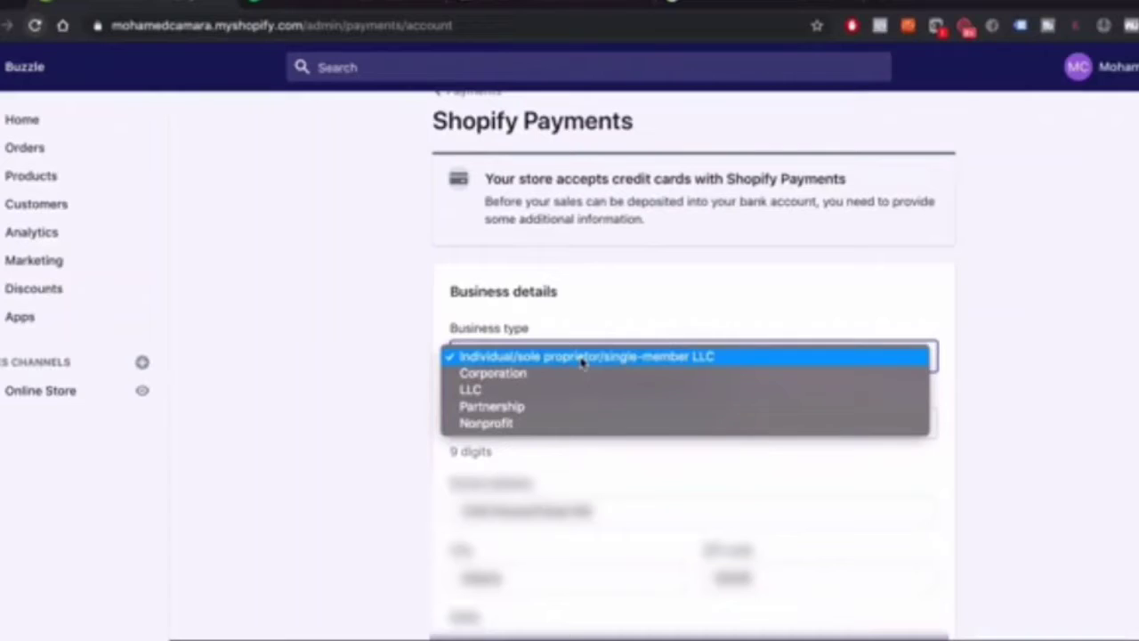
left_click(583, 358)
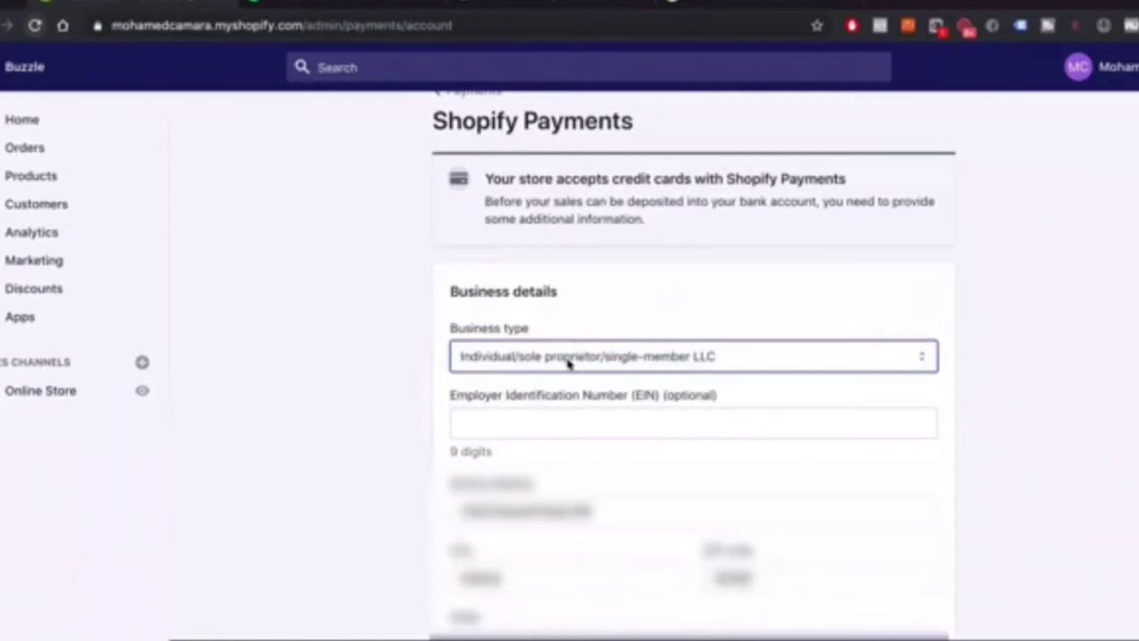
left_click(510, 429)
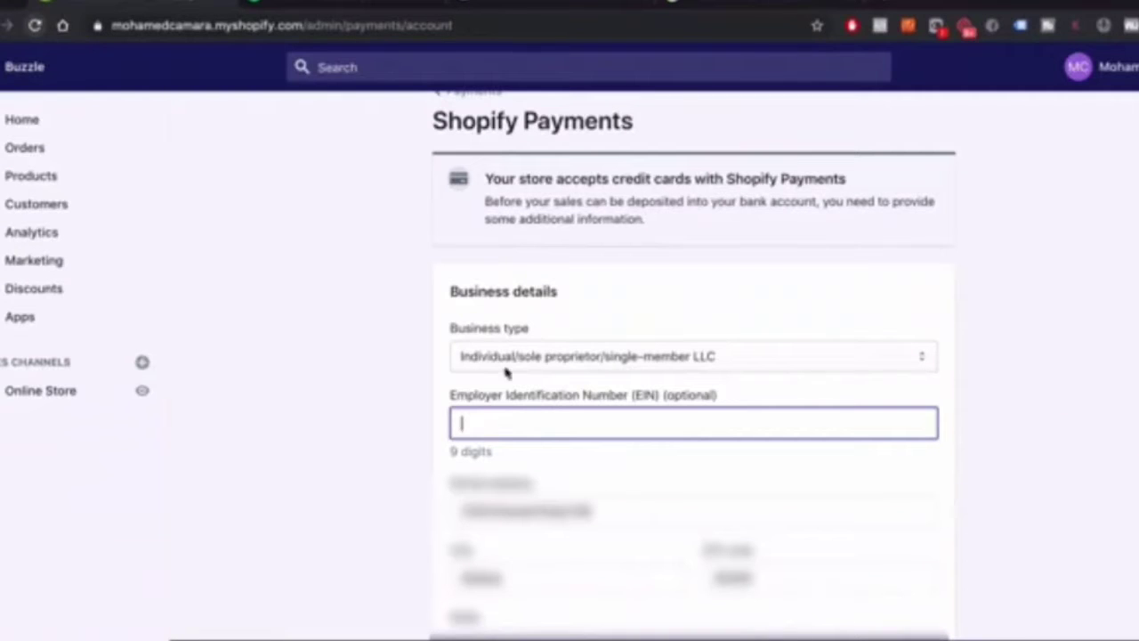
Enter the owner's date of birth in the Personal details section
scroll(663, 365, "down", 5)
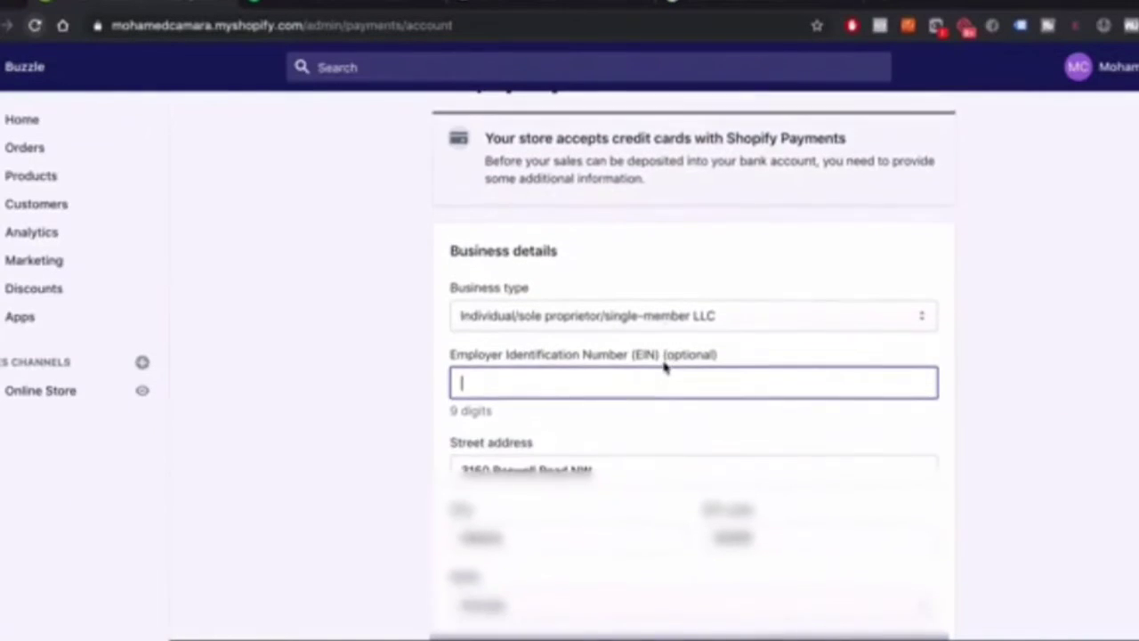
scroll(663, 360, "up", 2)
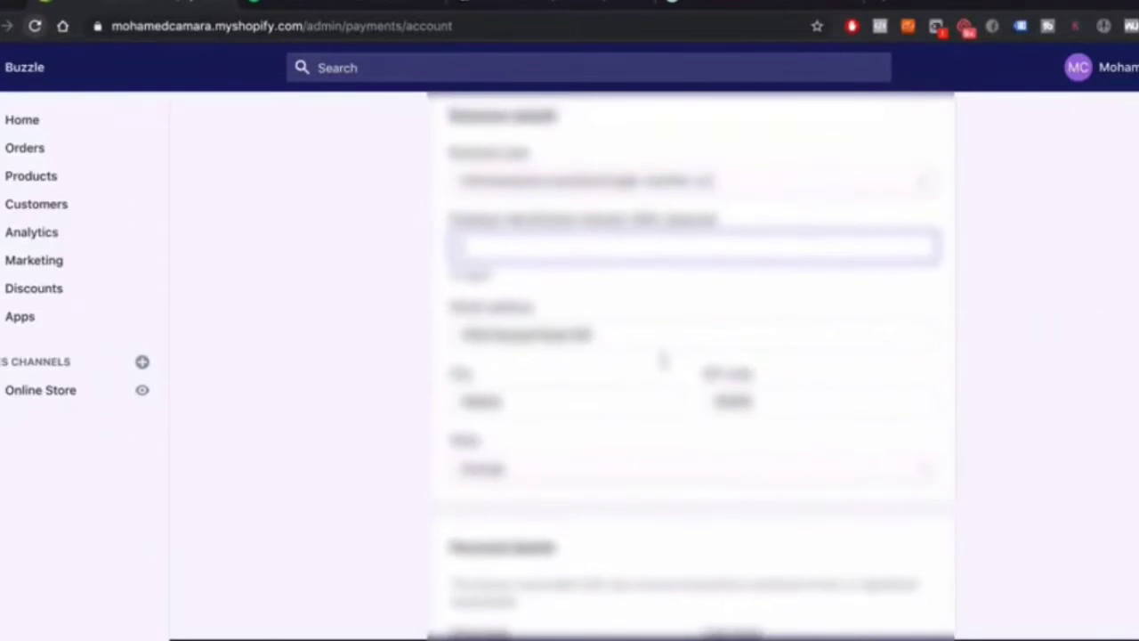
scroll(508, 308, "down", 8)
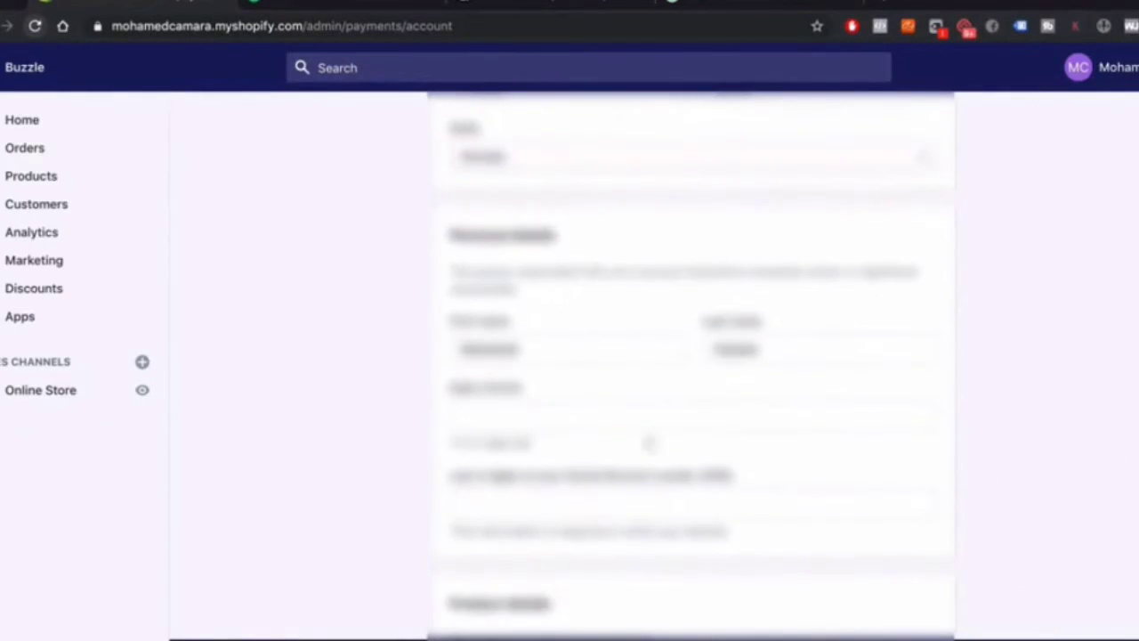
left_click(512, 417)
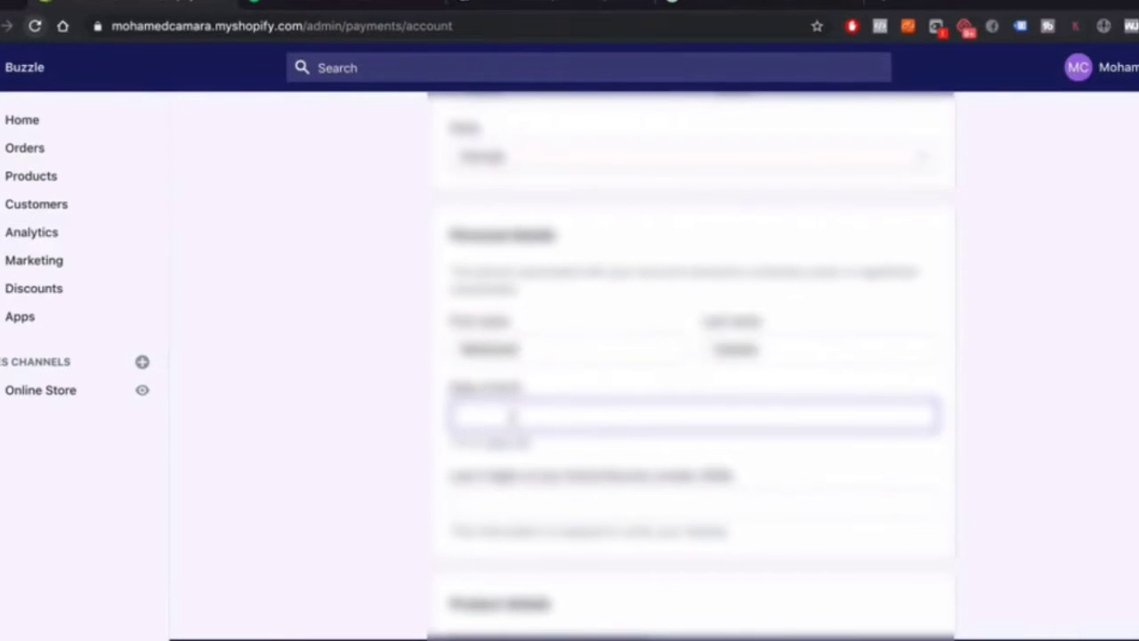
type("1990")
key("Tab")
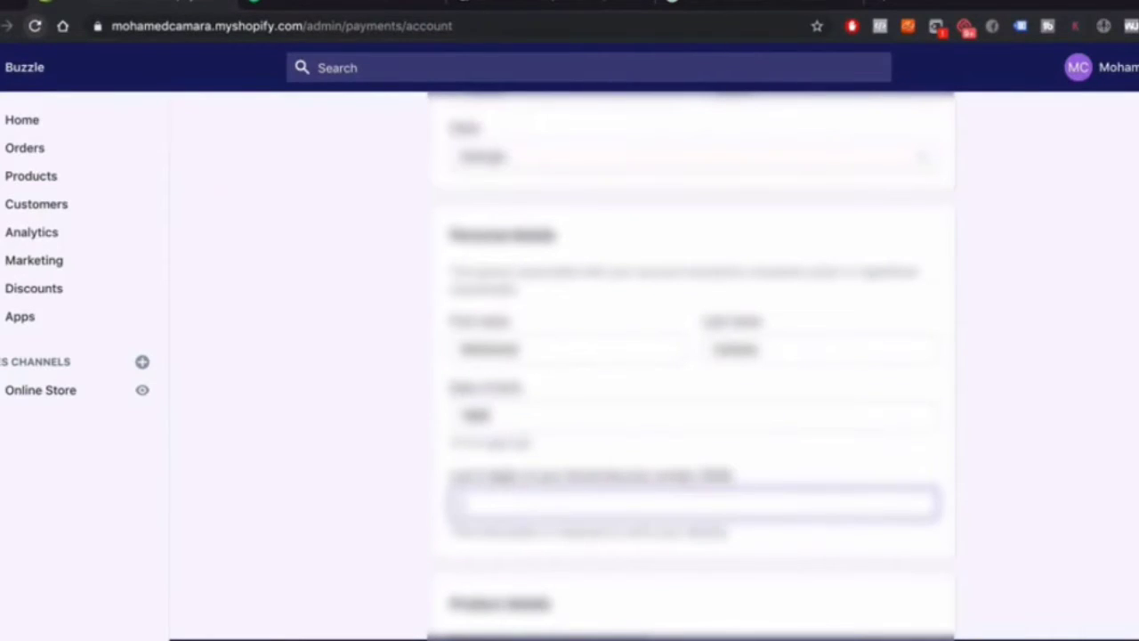
key("shift+Tab")
left_click(525, 416)
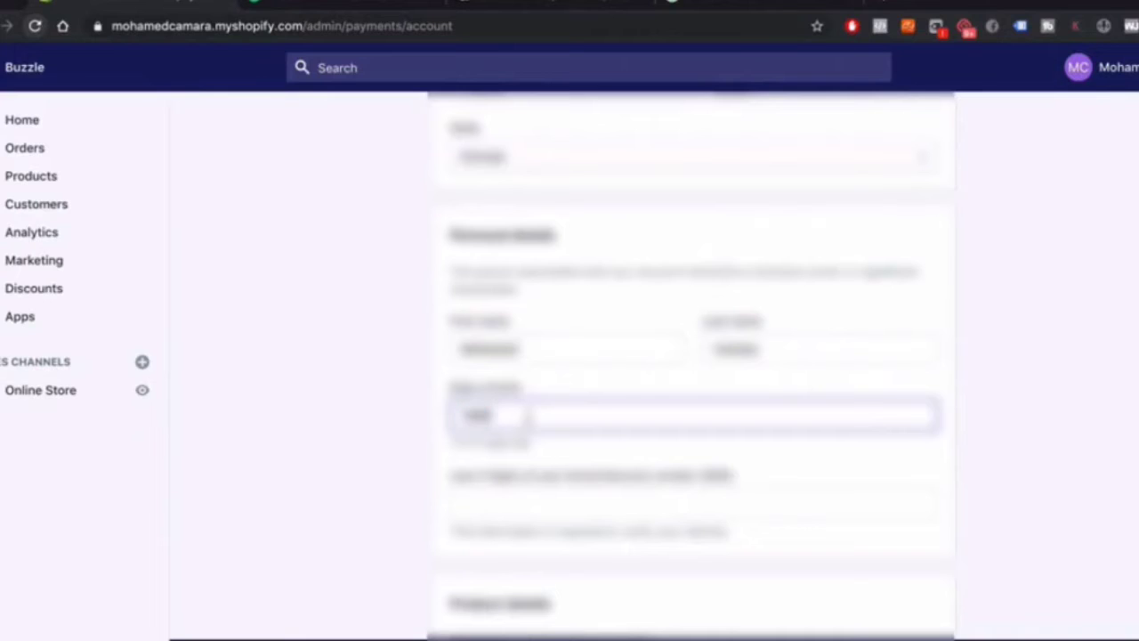
type("1-01-")
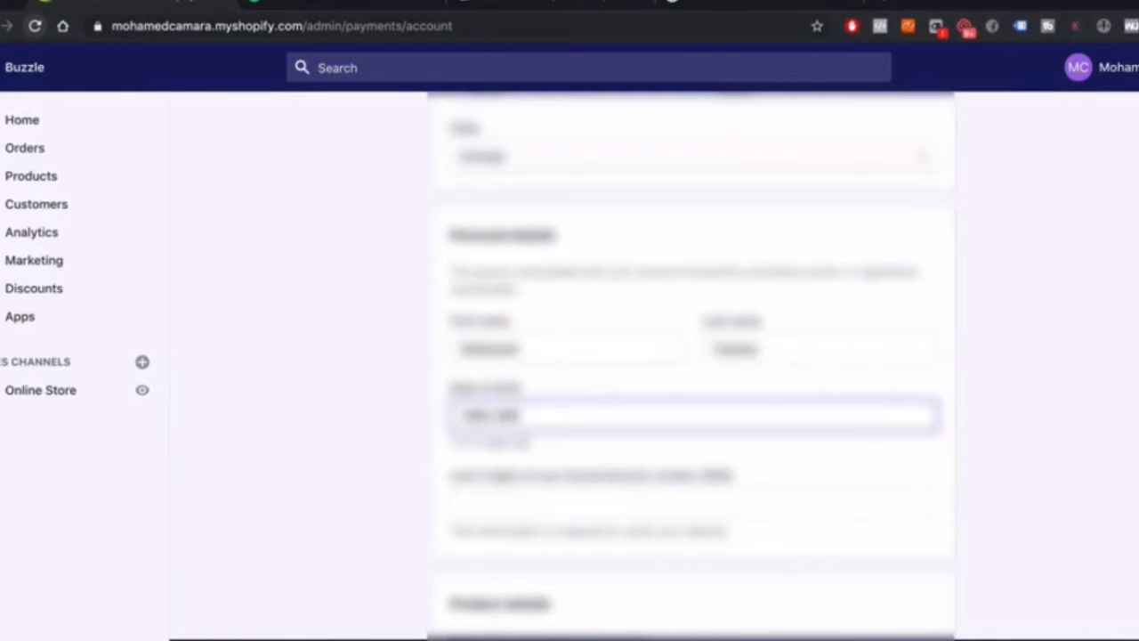
key("BackSpace")
key("BackSpace")
type("1")
Enter the last four digits of the owner's Social Security number
scroll(539, 425, "down", 1)
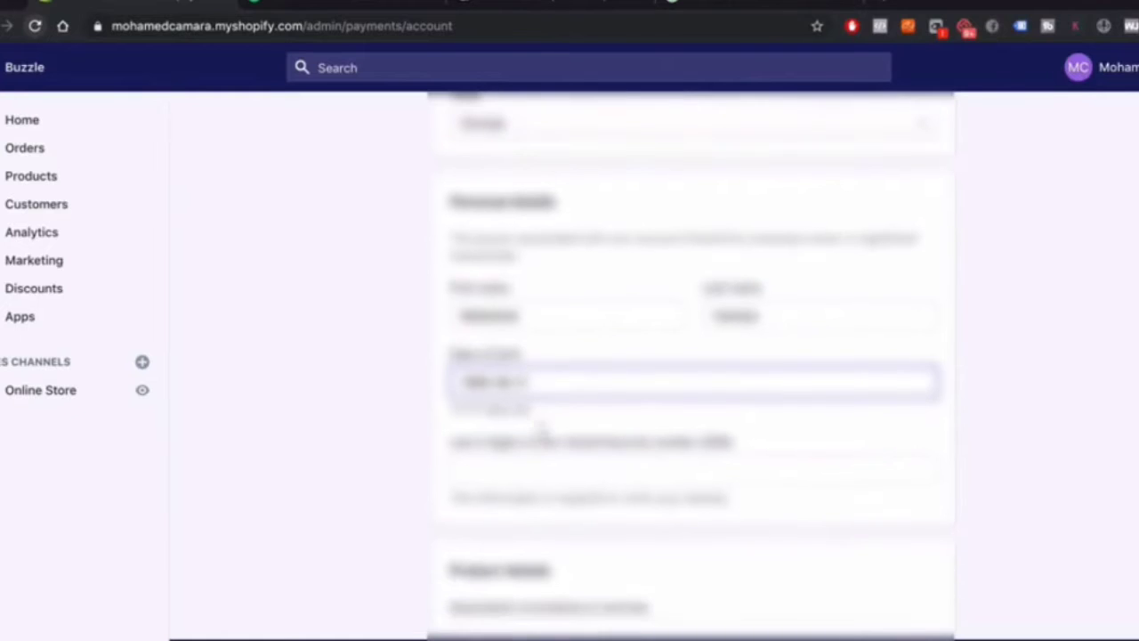
left_click(529, 465)
type("1")
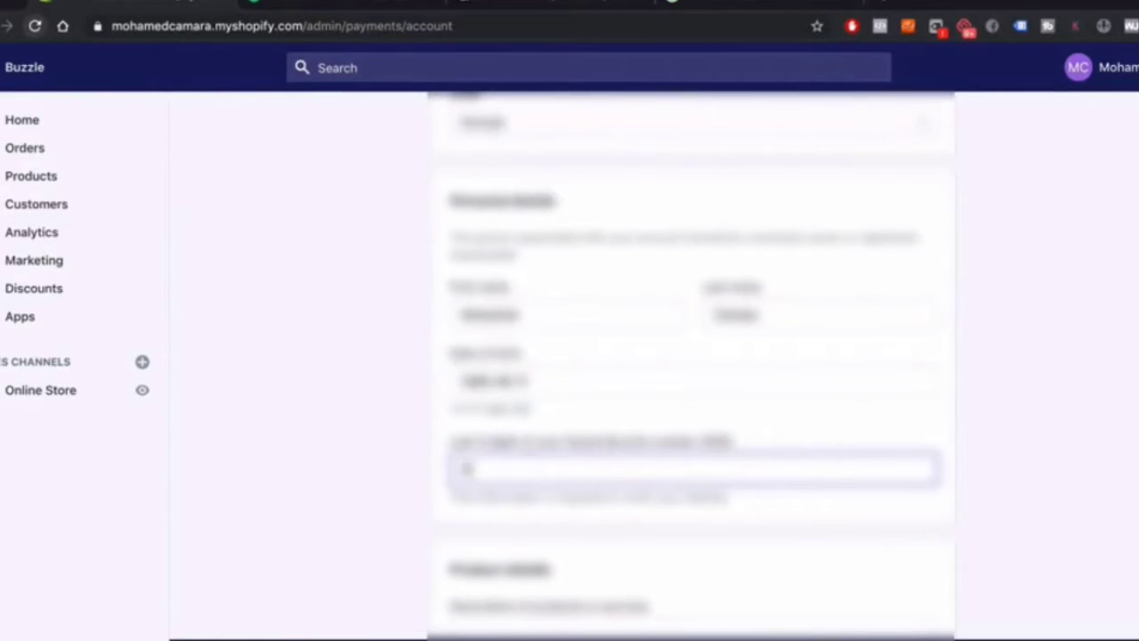
type("23")
scroll(585, 523, "down", 1)
scroll(586, 524, "down", 2)
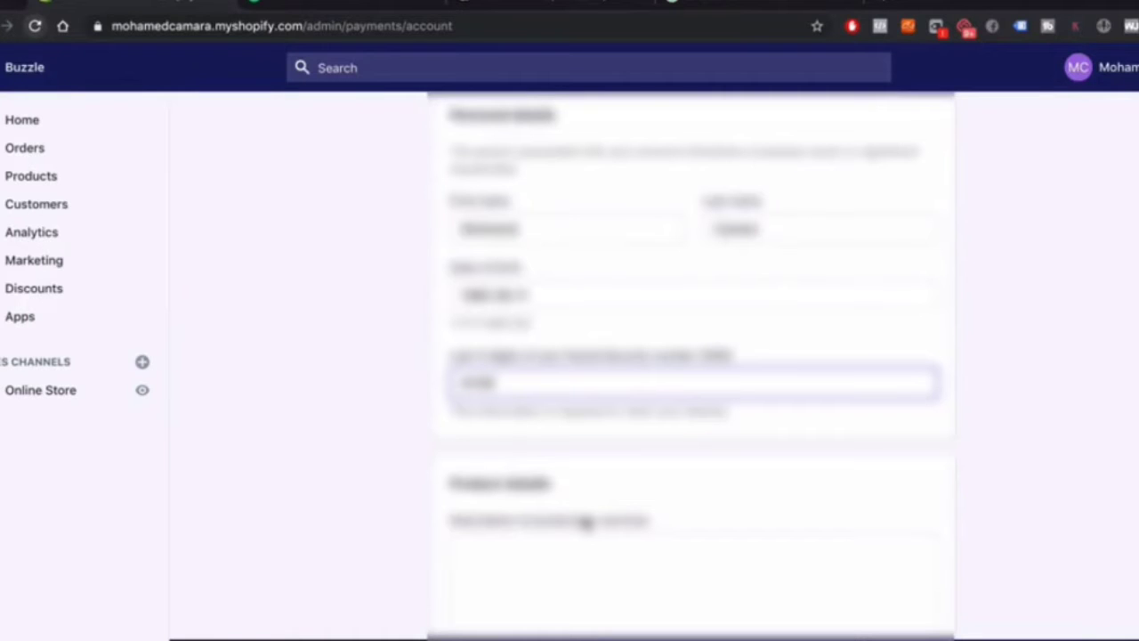
scroll(585, 523, "down", 5)
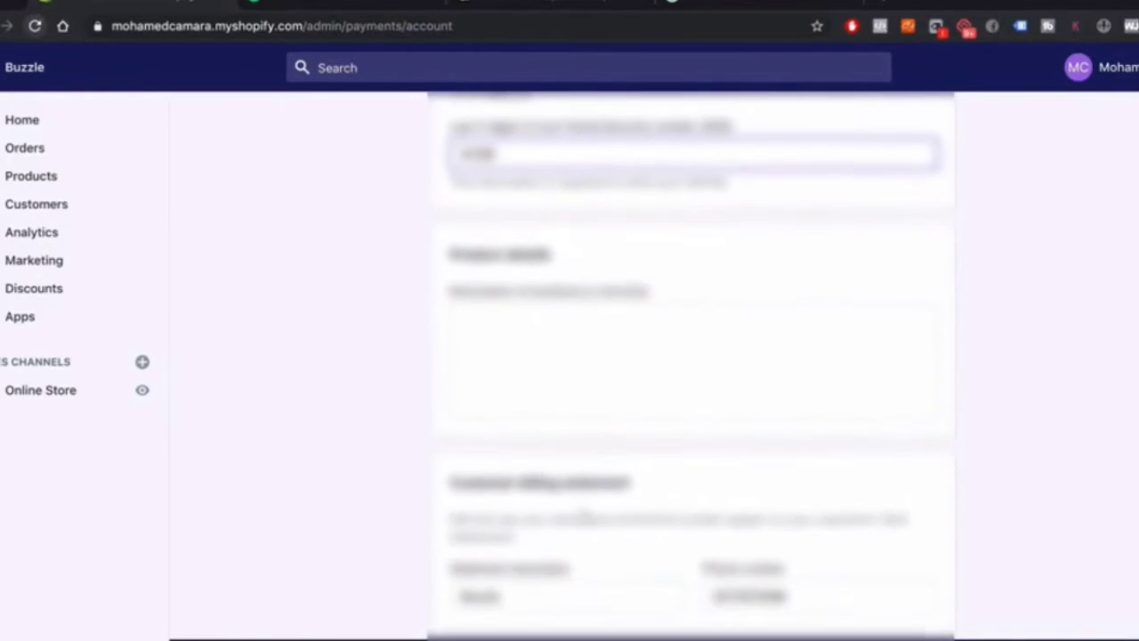
scroll(568, 371, "down", 7)
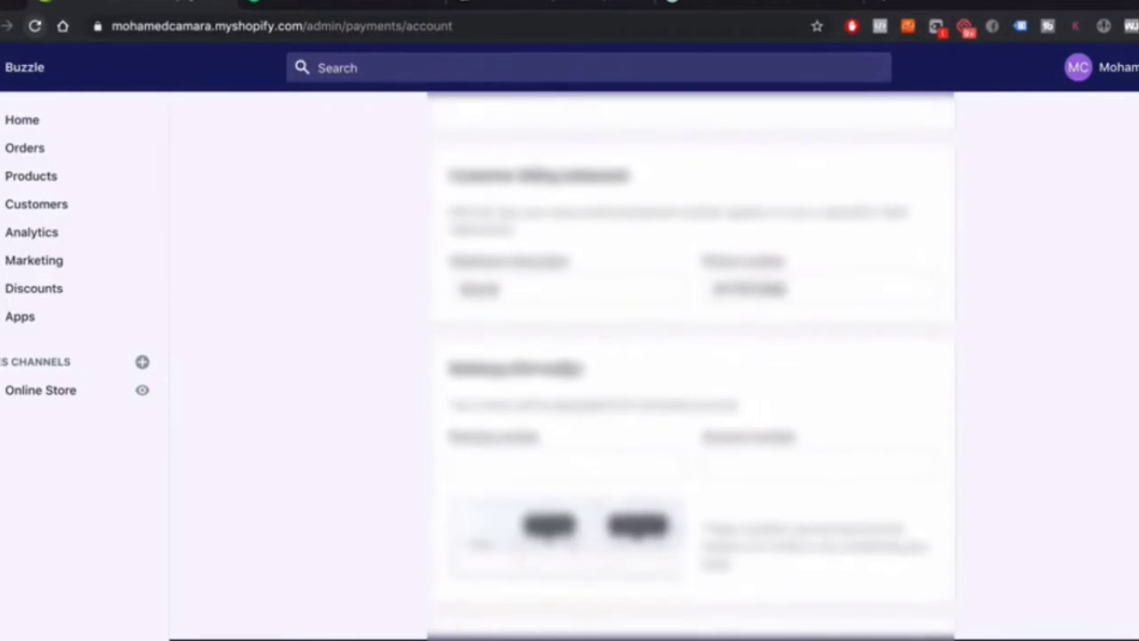
scroll(564, 368, "up", 5)
Enter the product description 'We sell baby products to parents worldwi…' in Product details
left_click(537, 308)
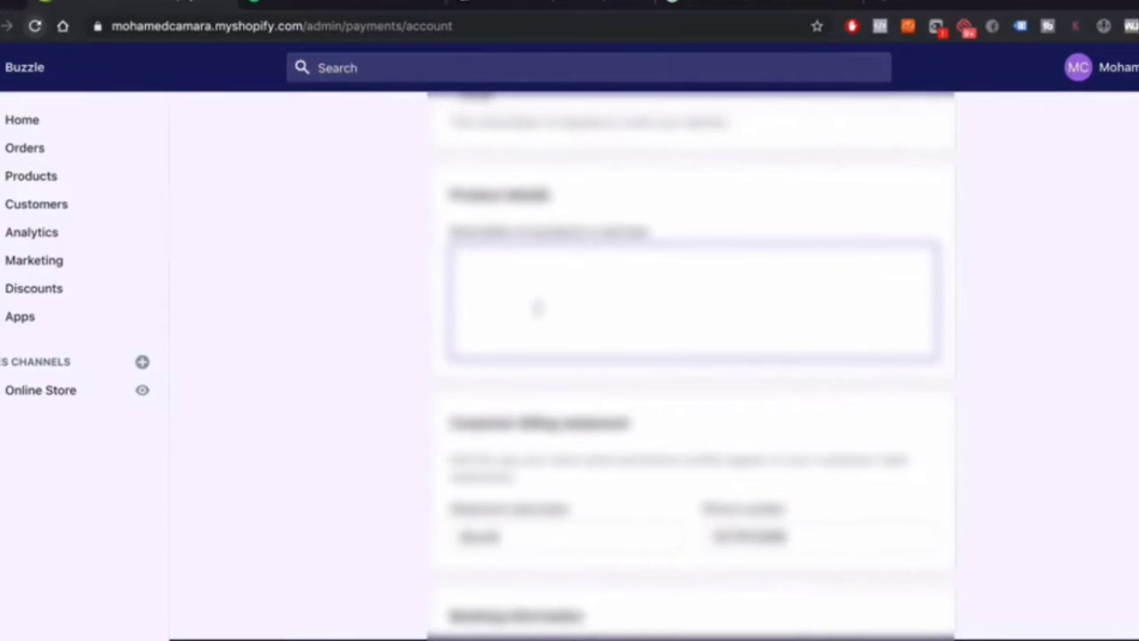
scroll(533, 303, "up", 5)
scroll(501, 412, "down", 4)
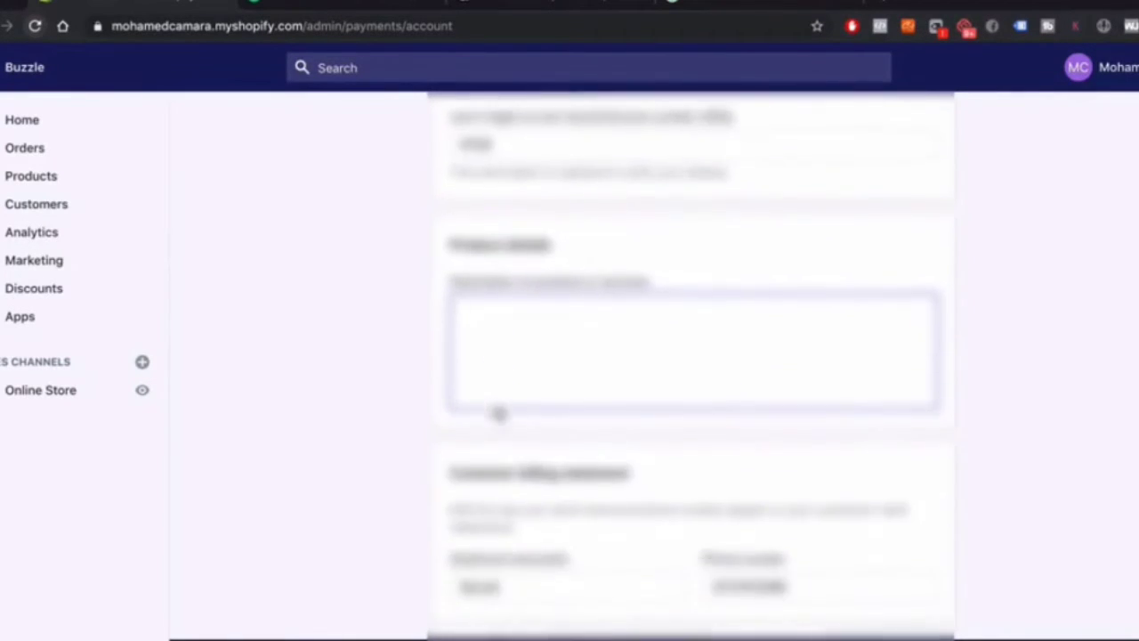
type("The")
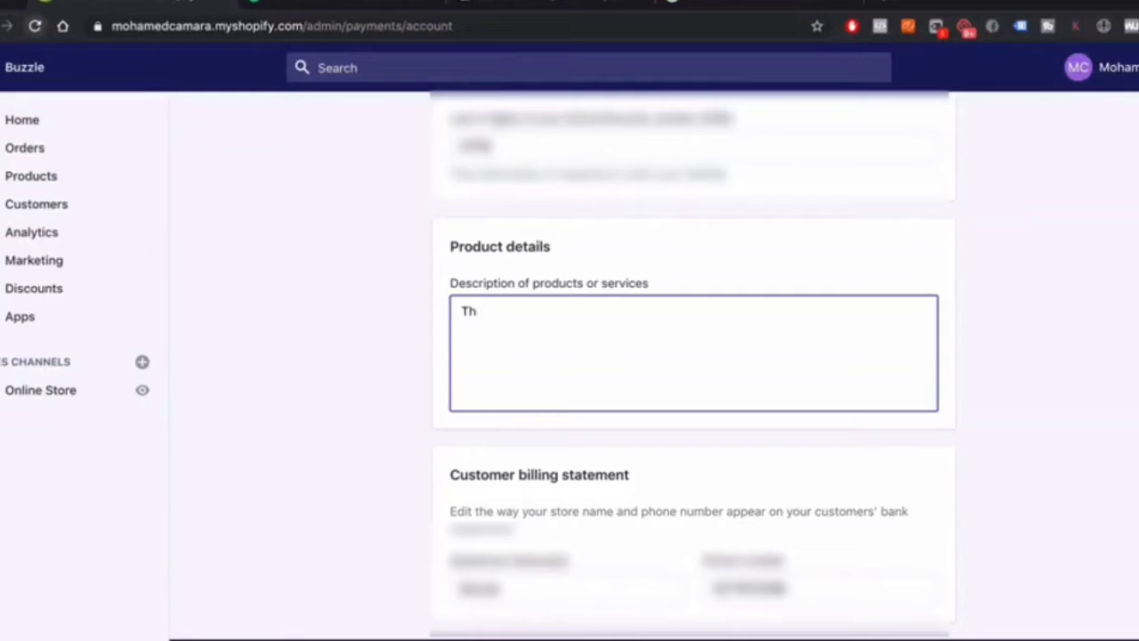
type("We sell baby products")
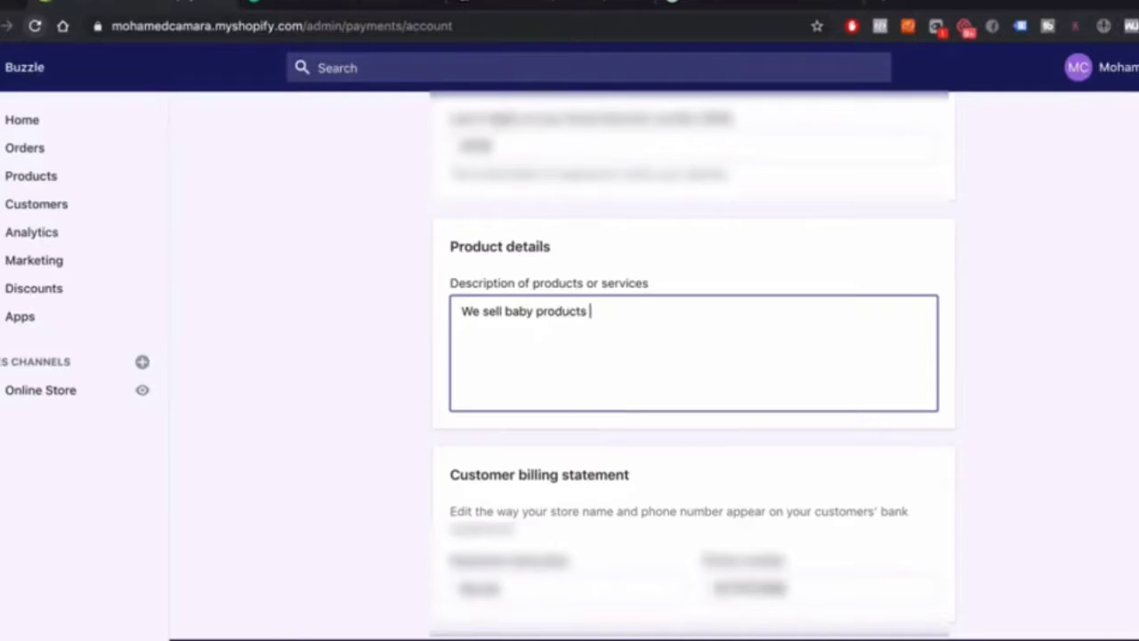
type(" to mothers and")
key("BackSpace")
key("BackSpace")
key("BackSpace")
key("BackSpace")
key("BackSpace")
key("BackSpace")
key("BackSpace")
type("parents wor")
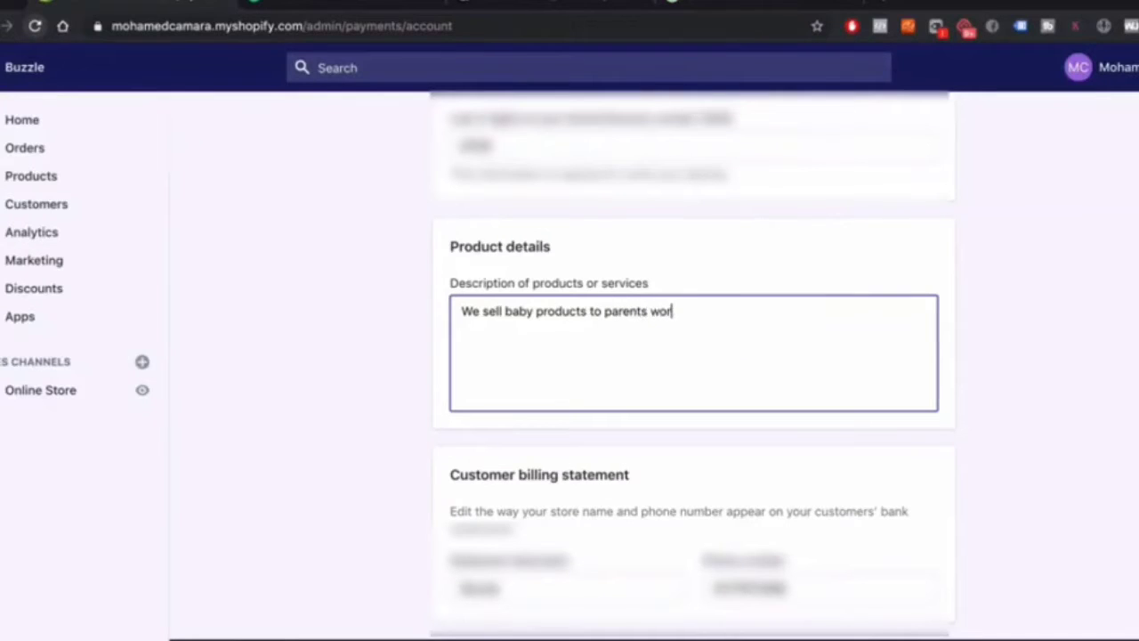
type("ldwide")
scroll(498, 411, "down", 5)
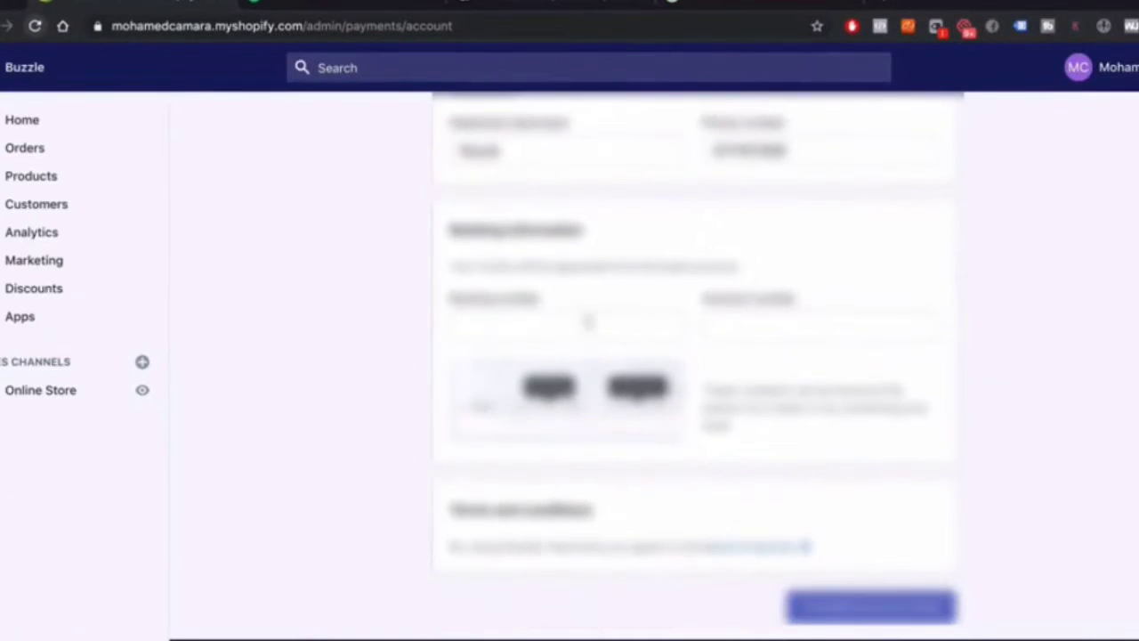
Enter the bank routing and account numbers, then submit the Shopify Payments account setup
left_click(567, 321)
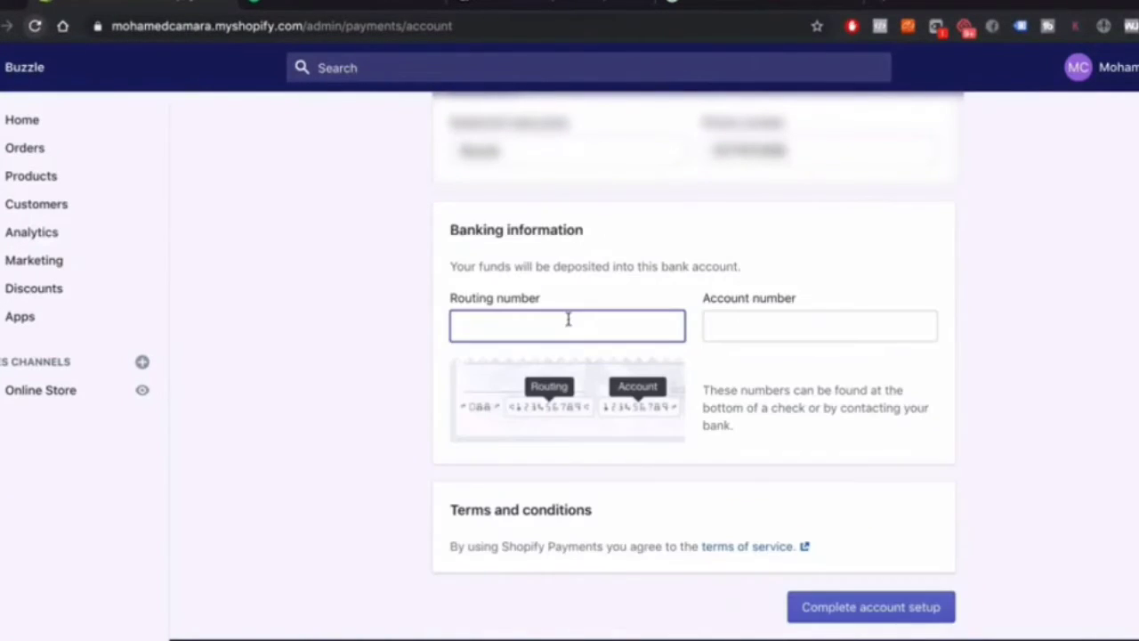
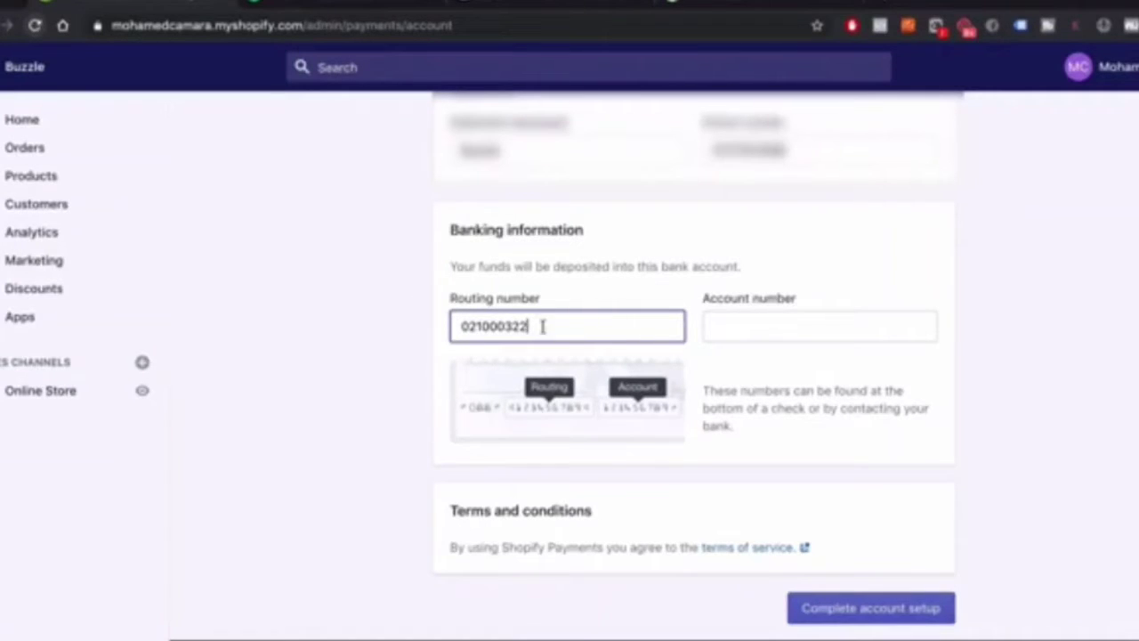
left_click(782, 321)
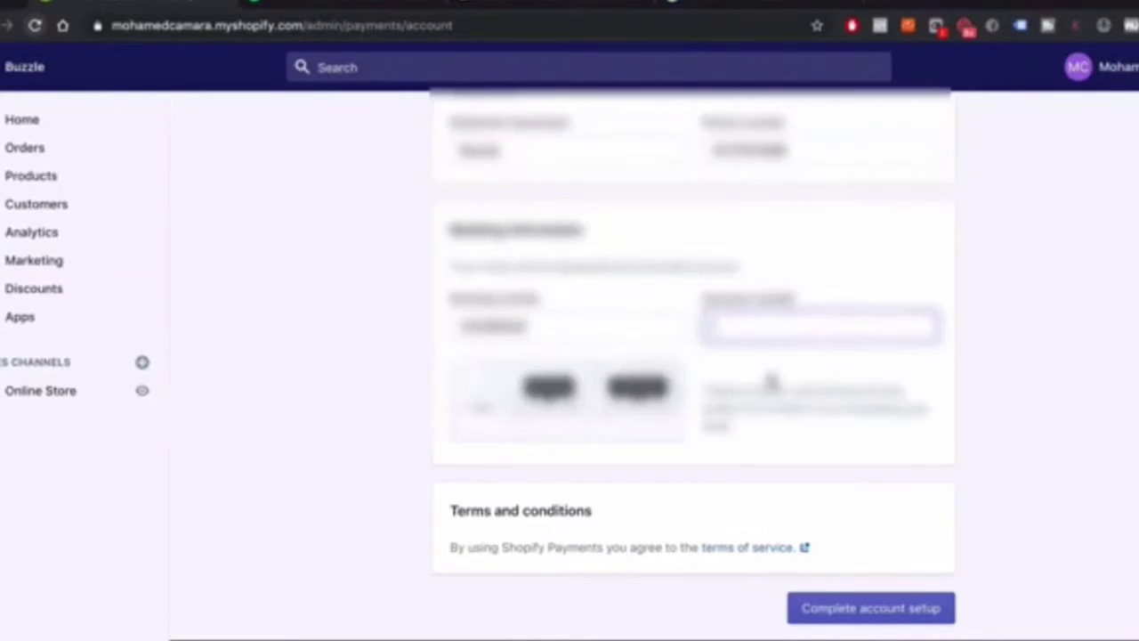
key("ctrl+v")
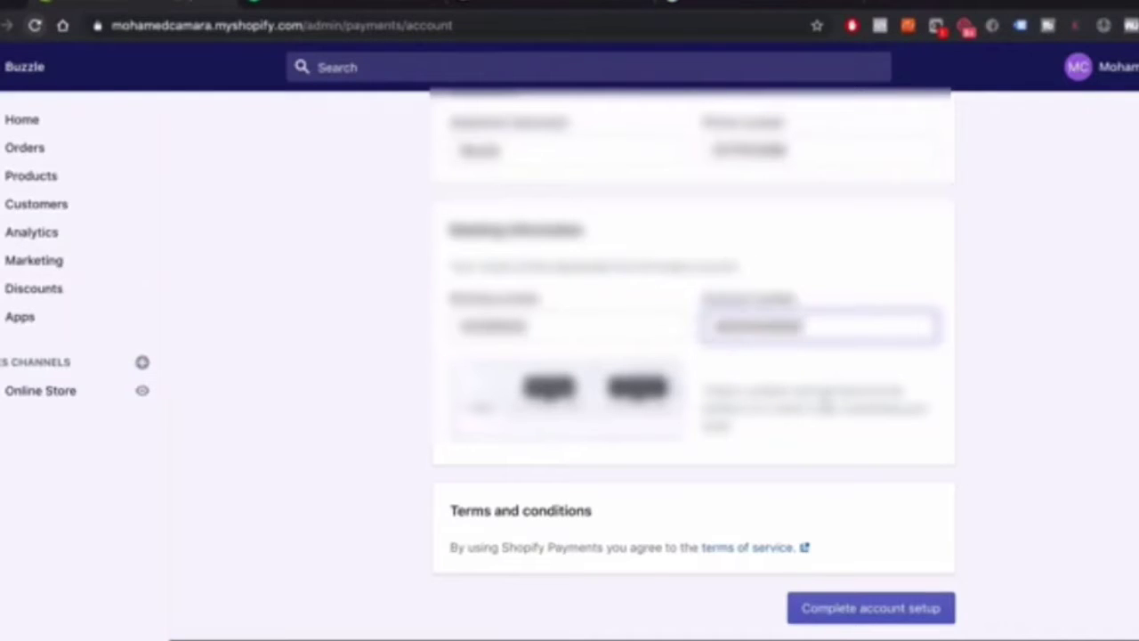
scroll(801, 410, "down", 1)
left_click(853, 557)
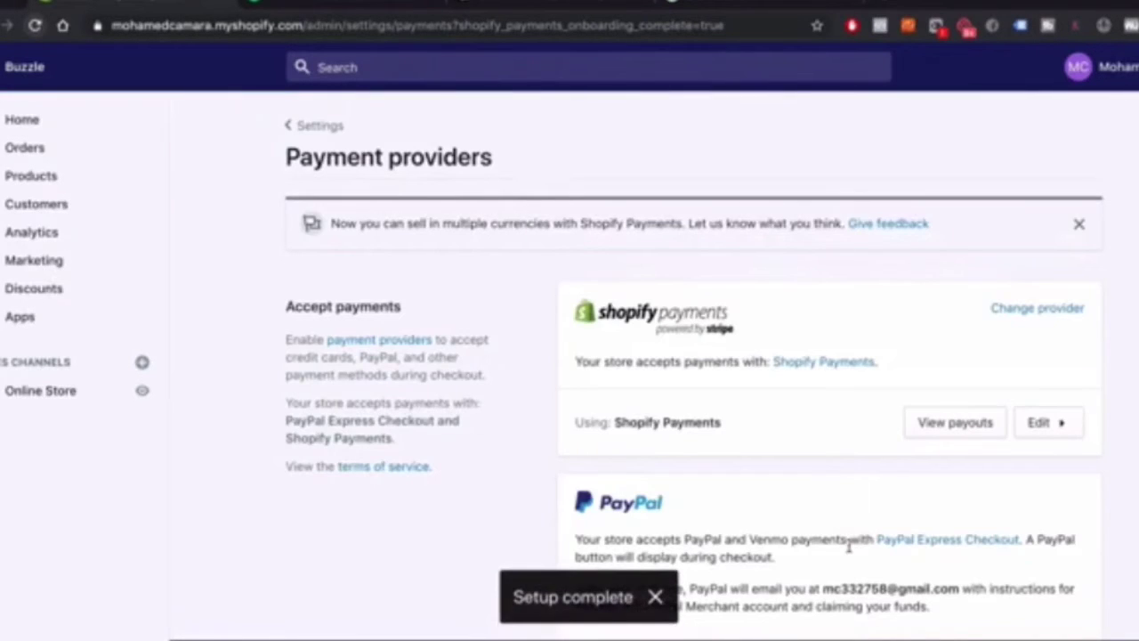
Scroll through the Payment providers page to review the Shopify Payments and PayPal Express Checkout cards
scroll(437, 372, "down", 3)
scroll(437, 372, "up", 3)
scroll(880, 304, "down", 2)
scroll(906, 551, "up", 2)
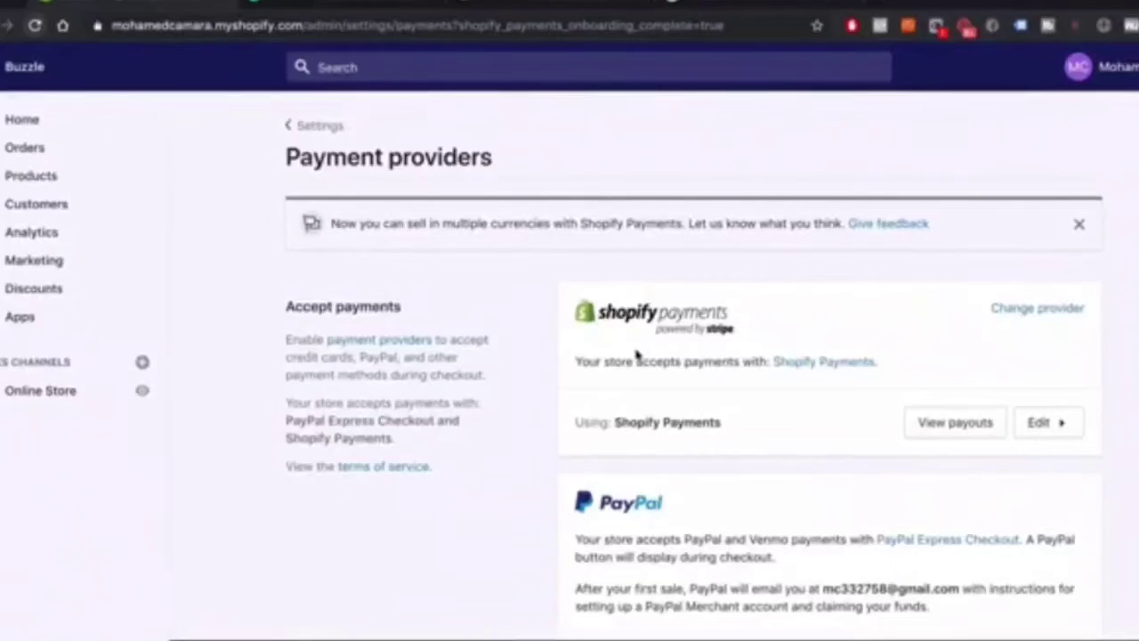
scroll(638, 356, "down", 2)
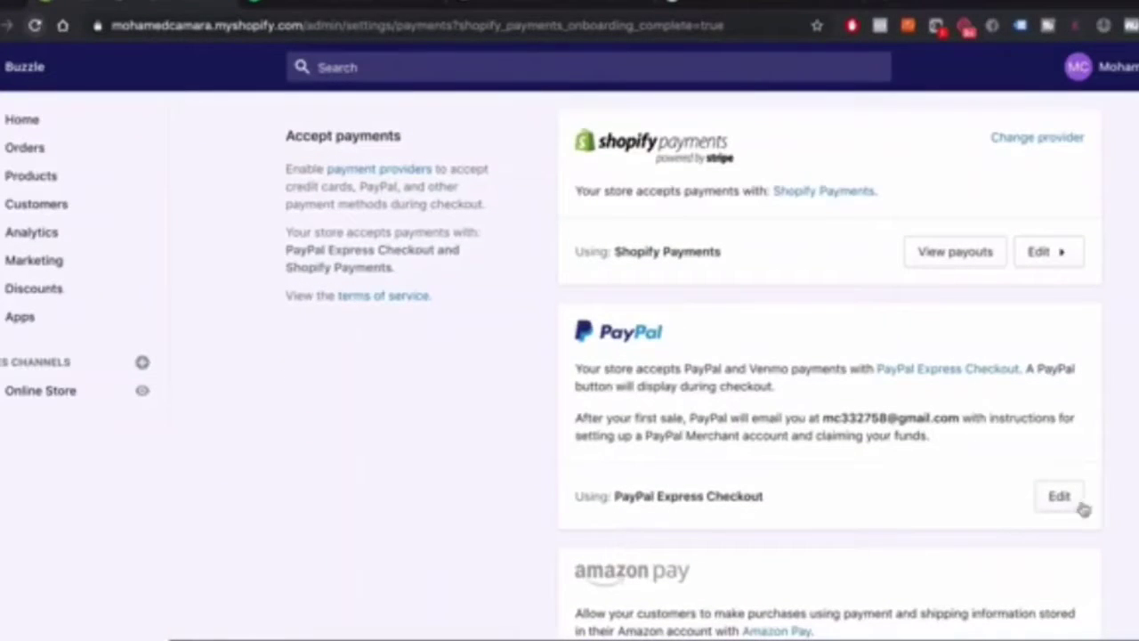
Open the PayPal Express Checkout settings and review its notification email address and rates
left_click(1073, 501)
scroll(894, 482, "down", 2)
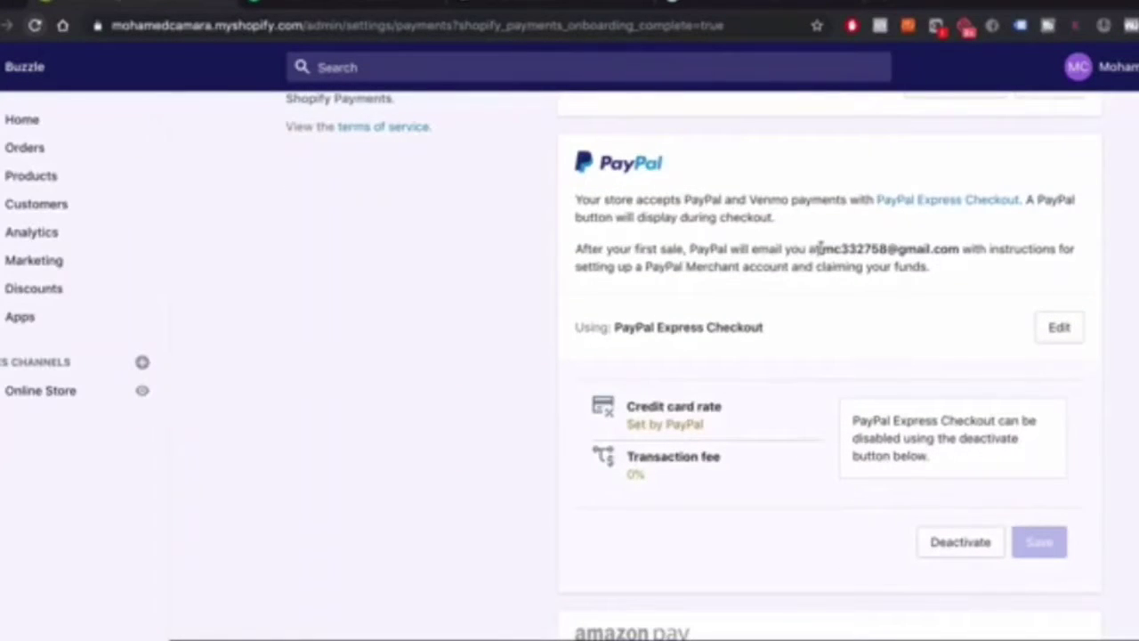
left_click_drag(824, 249, 957, 250)
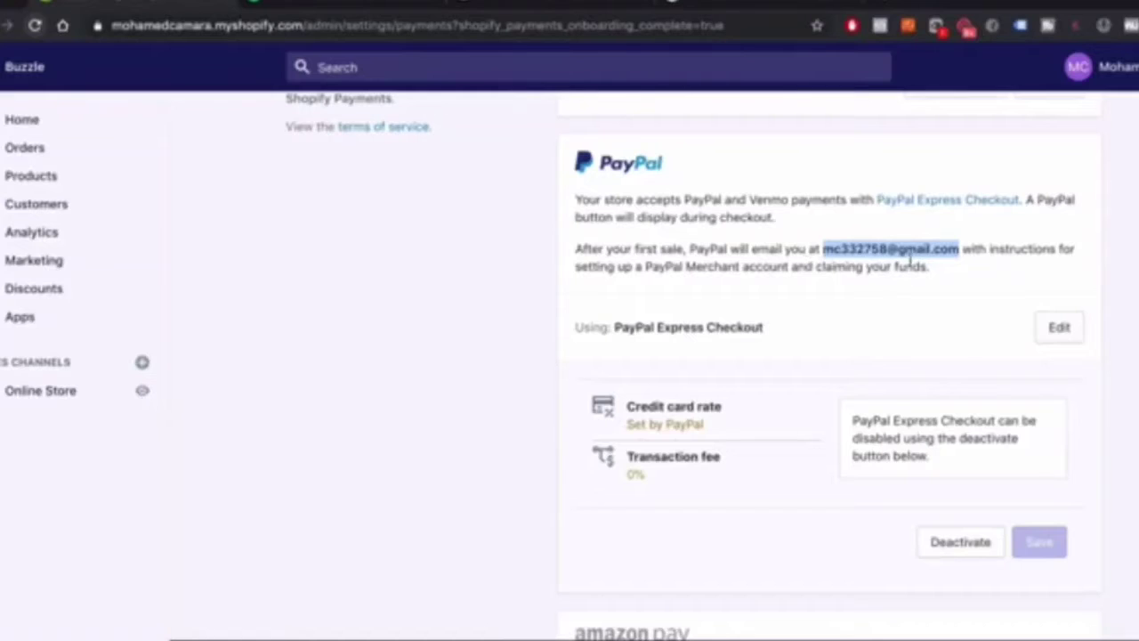
left_click(824, 250)
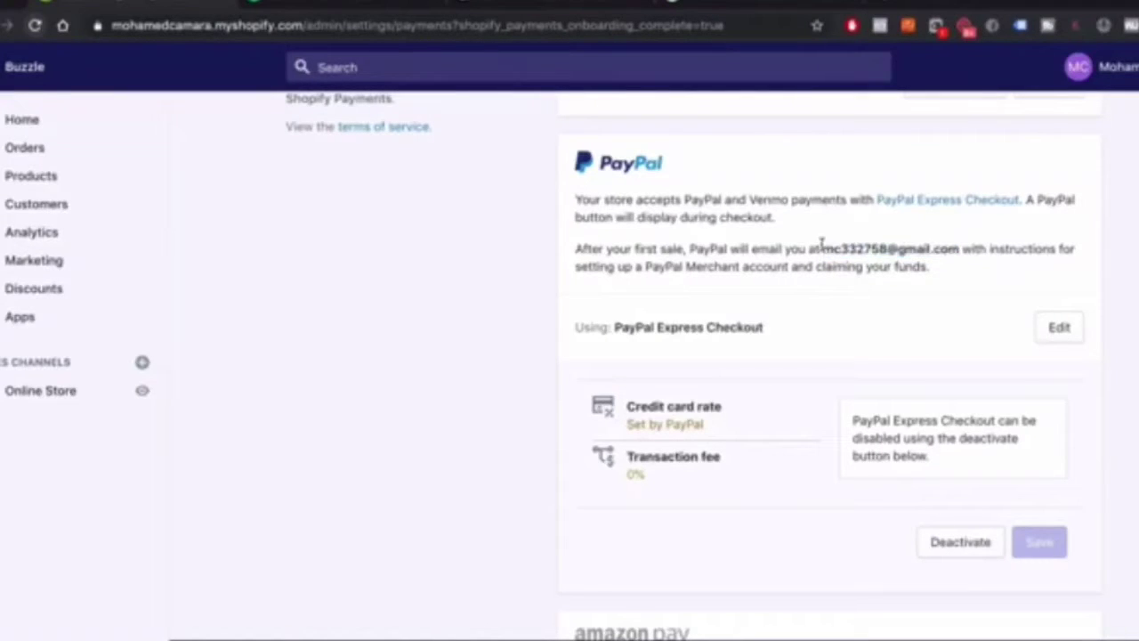
left_click_drag(820, 249, 959, 250)
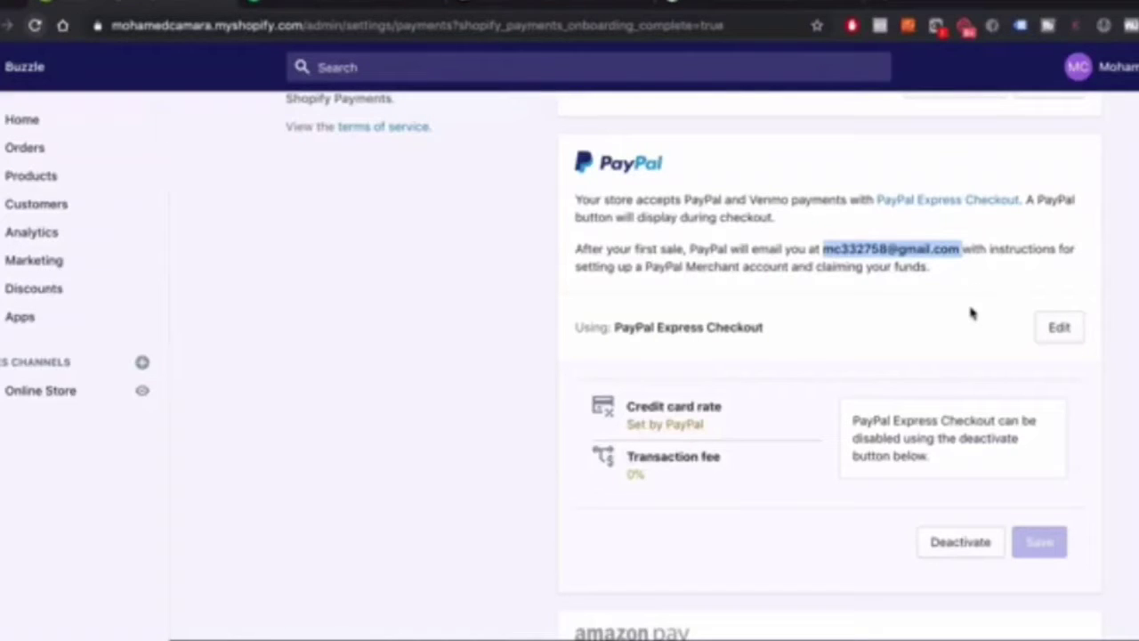
scroll(972, 313, "down", 1)
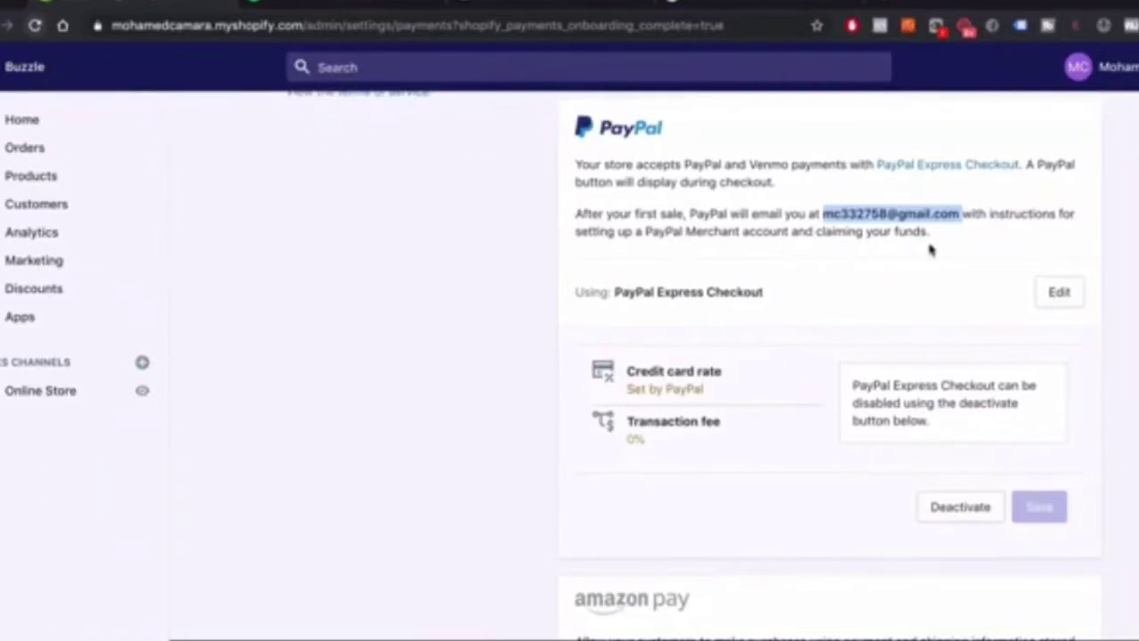
scroll(852, 402, "up", 5)
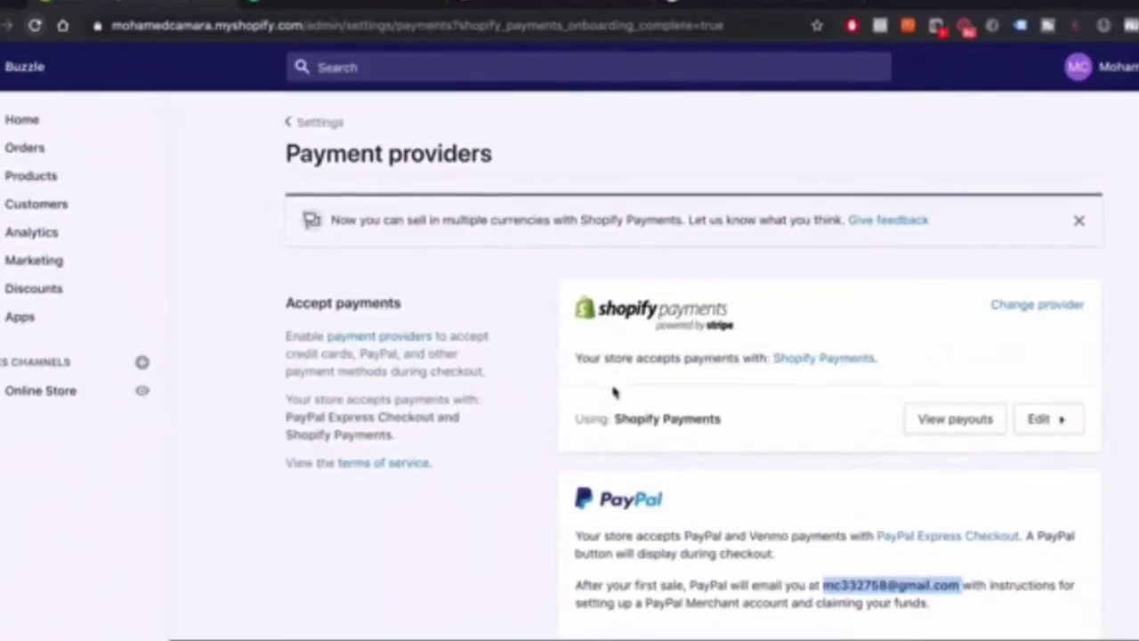
scroll(610, 394, "down", 3)
scroll(819, 398, "up", 3)
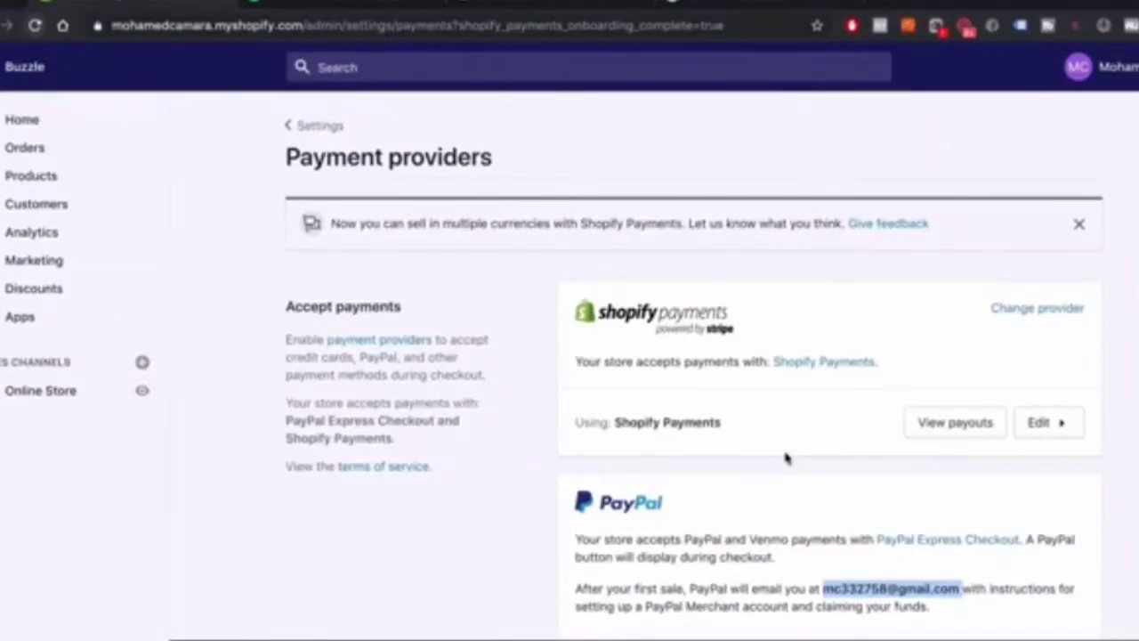
scroll(787, 457, "down", 2)
Return from the PayPal details to the main Settings overview
key("ctrl+Up")
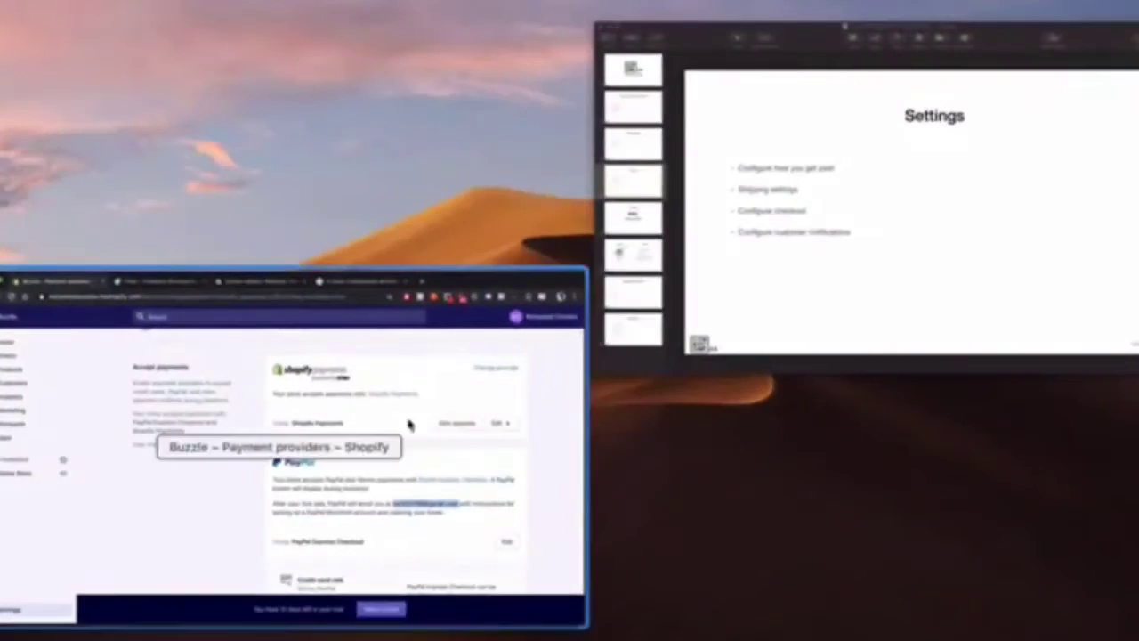
left_click(406, 427)
scroll(283, 311, "up", 2)
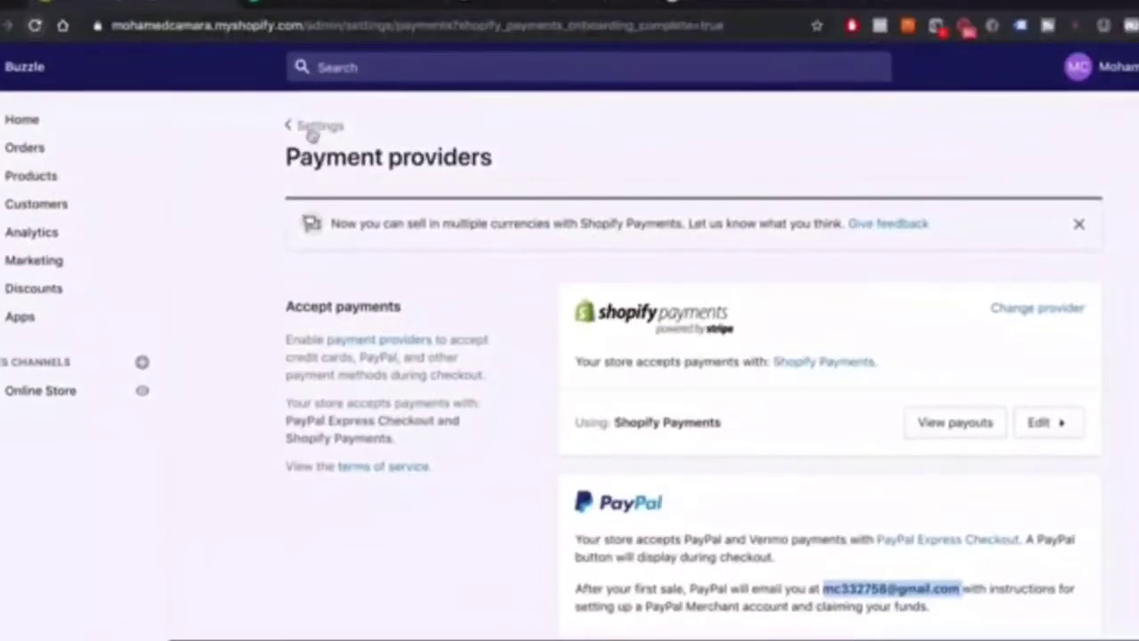
left_click(312, 126)
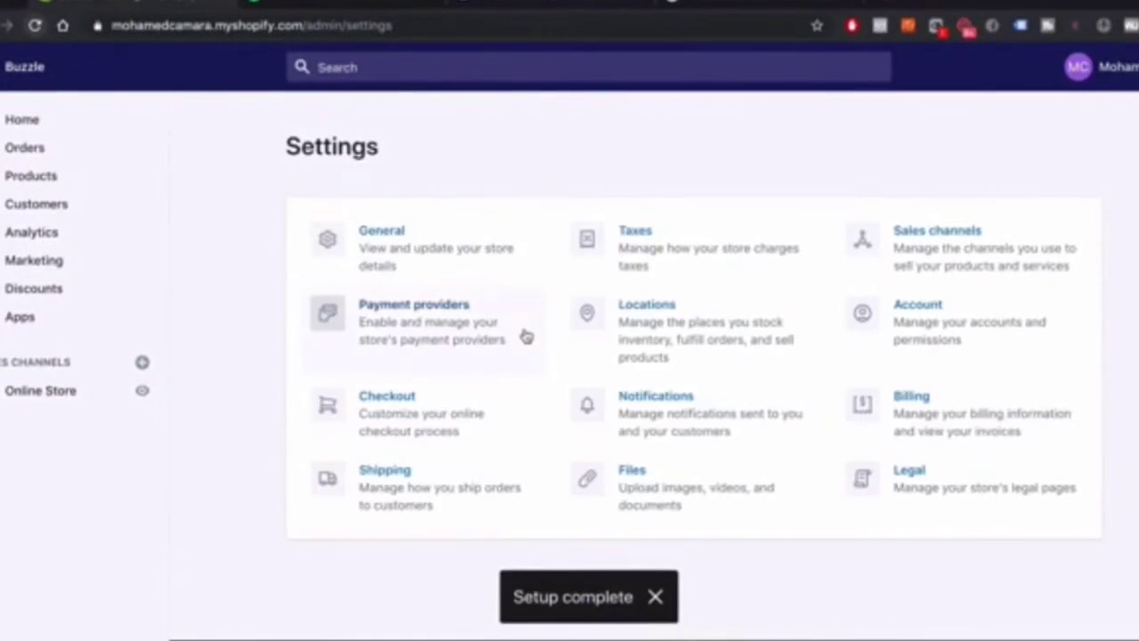
In Checkout settings, set customer accounts to 'Accounts are optional'
left_click(440, 429)
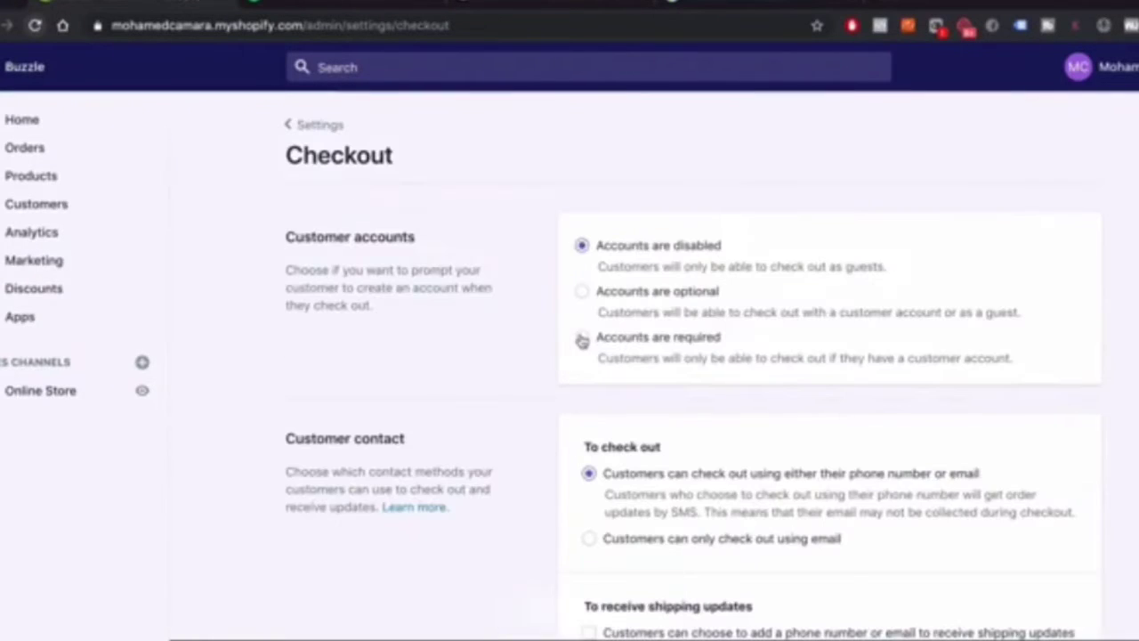
scroll(534, 329, "down", 1)
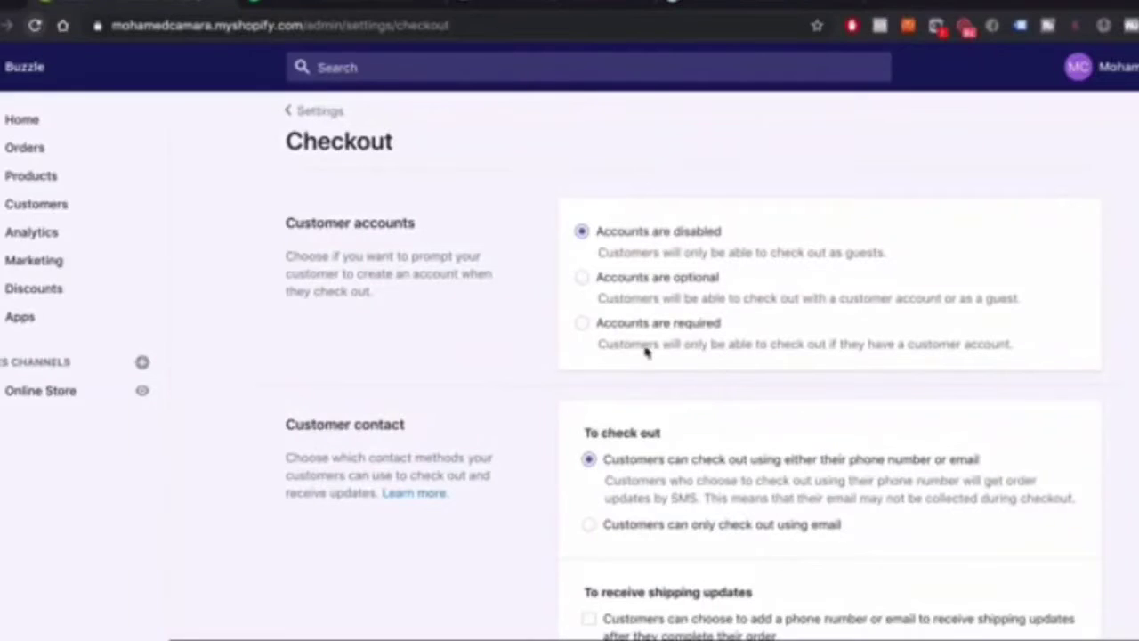
left_click(582, 278)
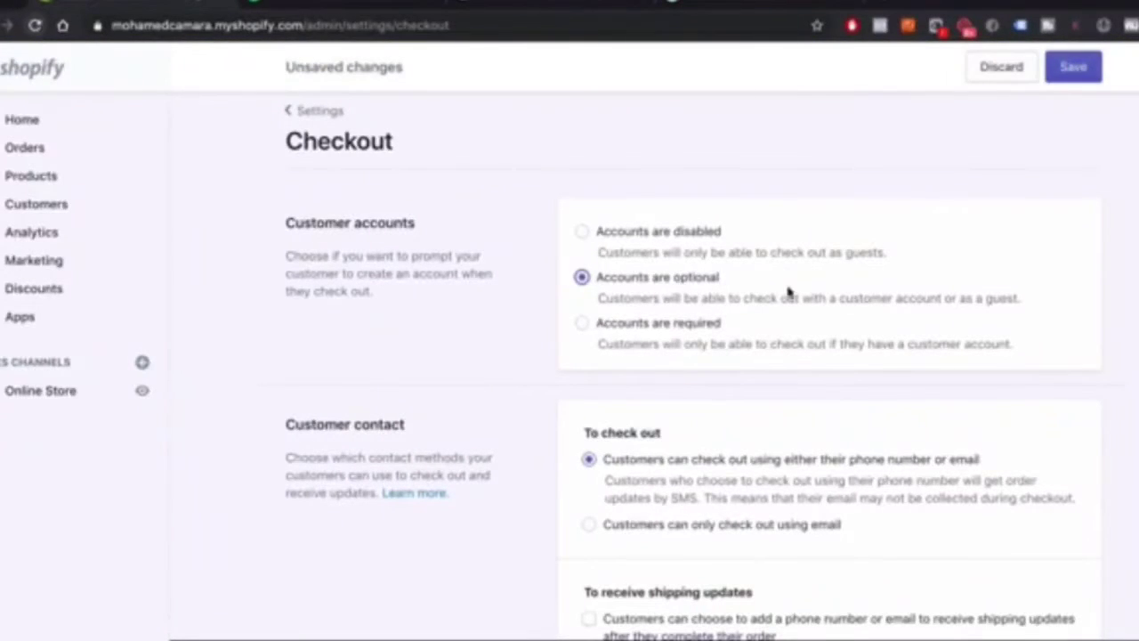
scroll(631, 302, "down", 3)
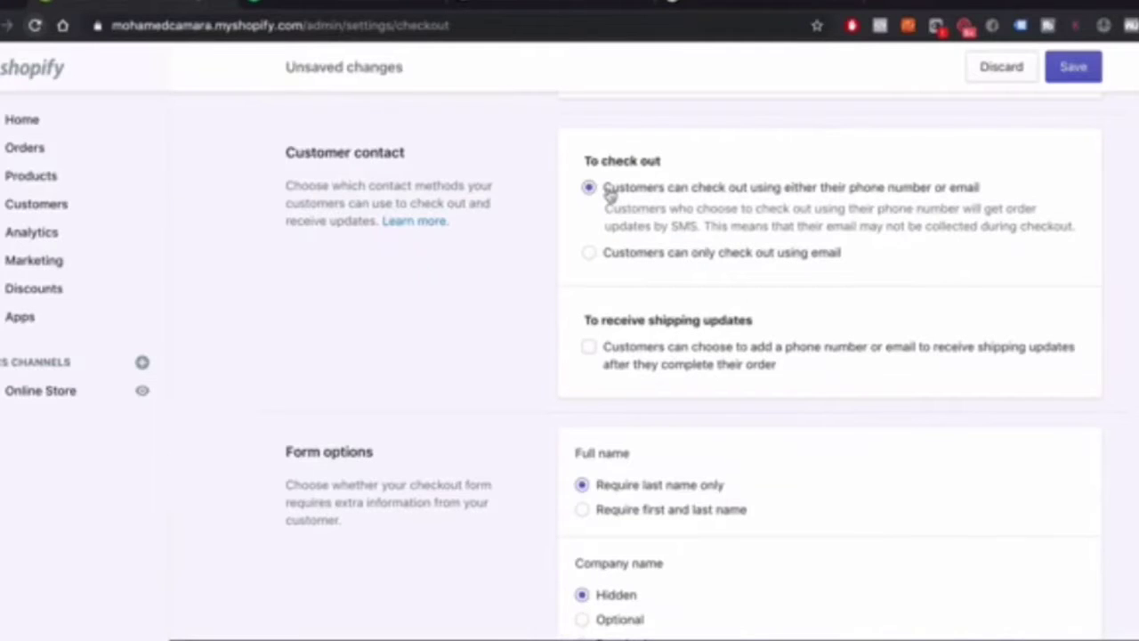
Scroll down the Checkout settings to check the Email marketing 'Show a sign-up option at checkout' box
scroll(810, 218, "down", 3)
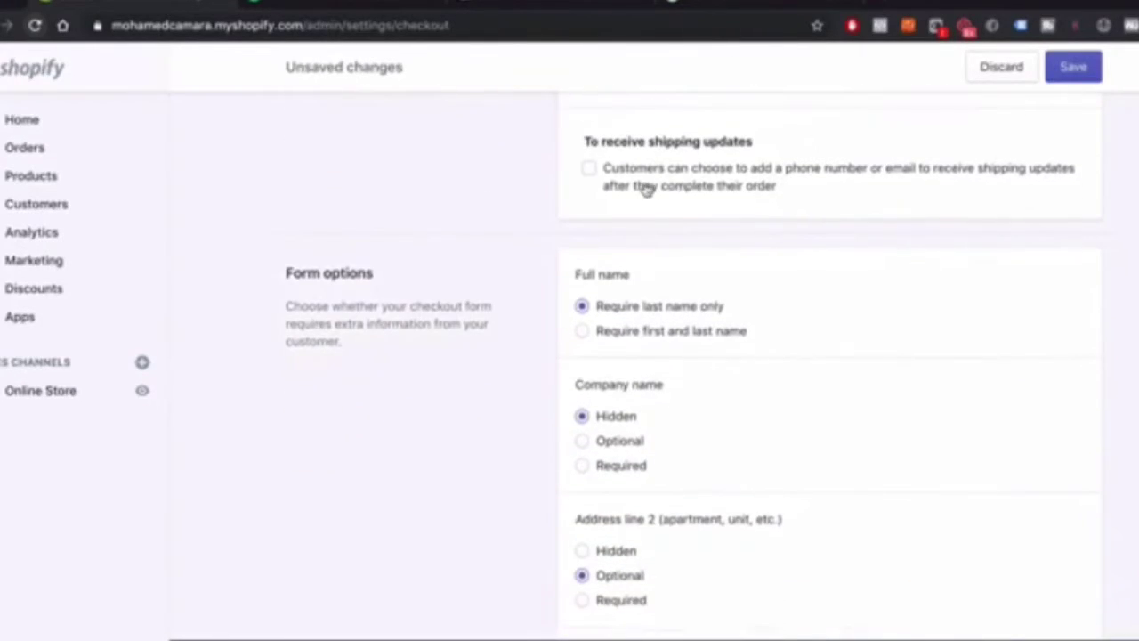
scroll(681, 187, "down", 1)
scroll(707, 178, "up", 1)
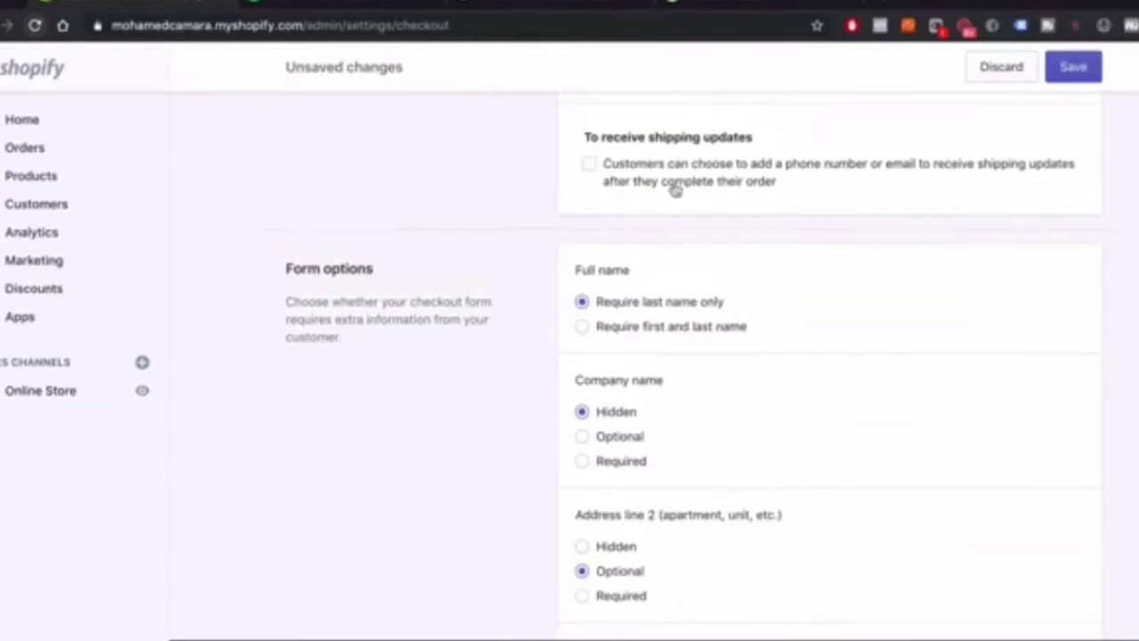
scroll(724, 343, "down", 2)
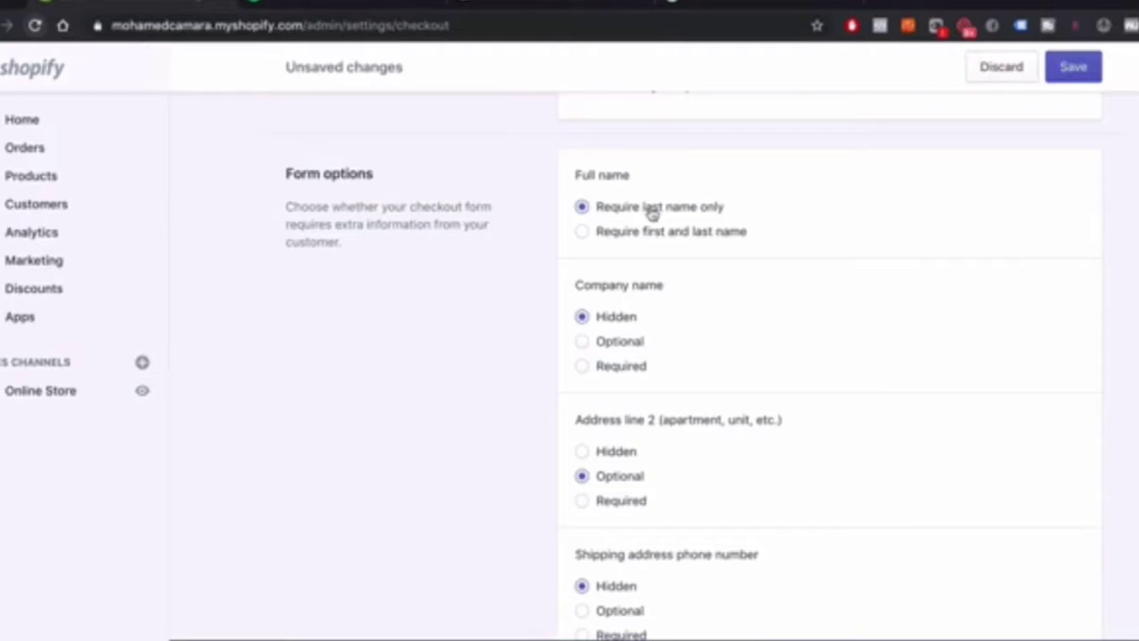
scroll(623, 326, "down", 4)
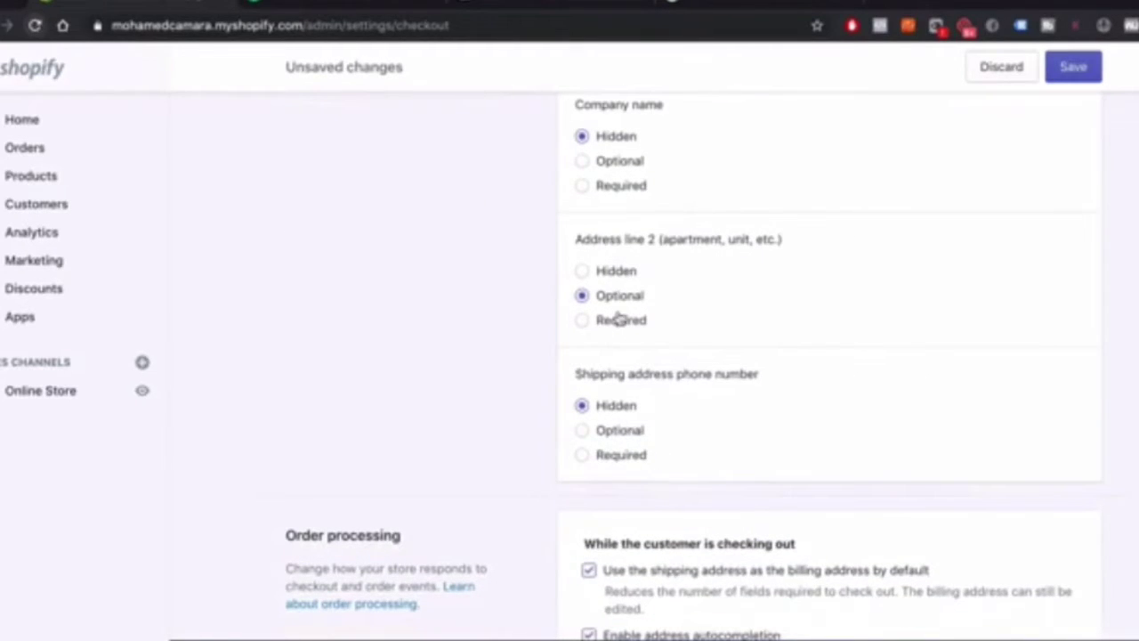
scroll(622, 316, "down", 3)
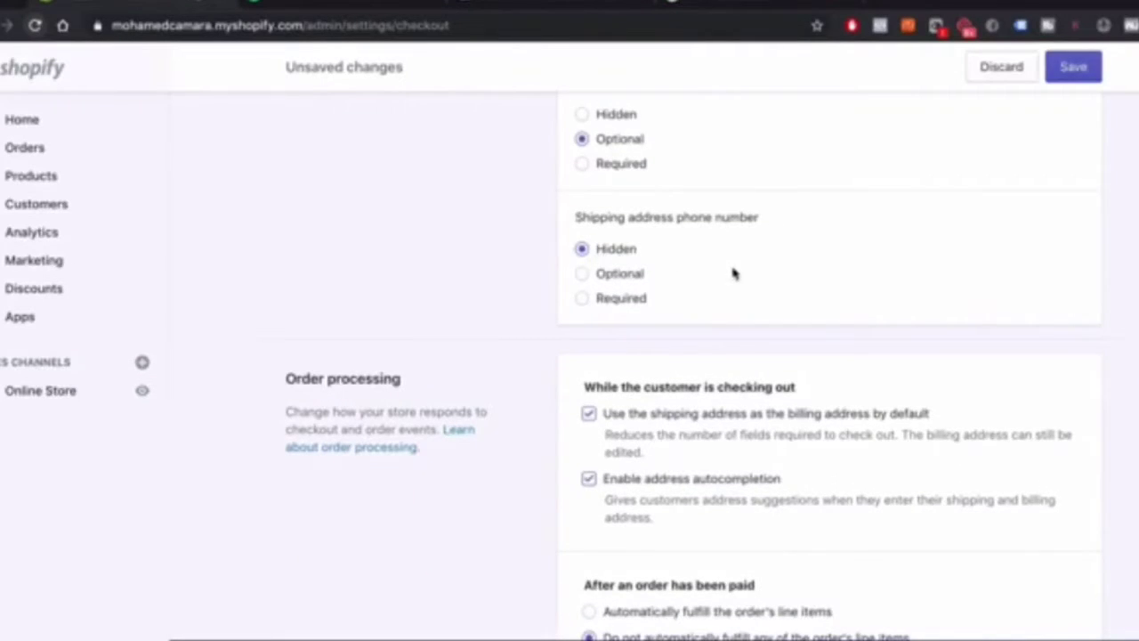
scroll(735, 272, "down", 5)
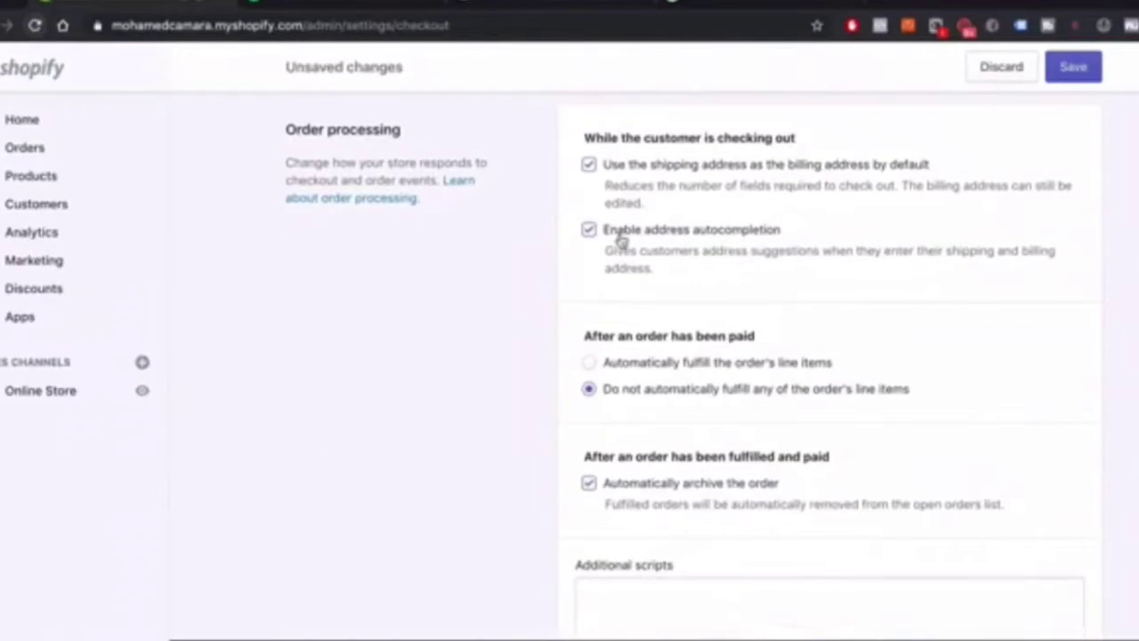
scroll(620, 237, "down", 1)
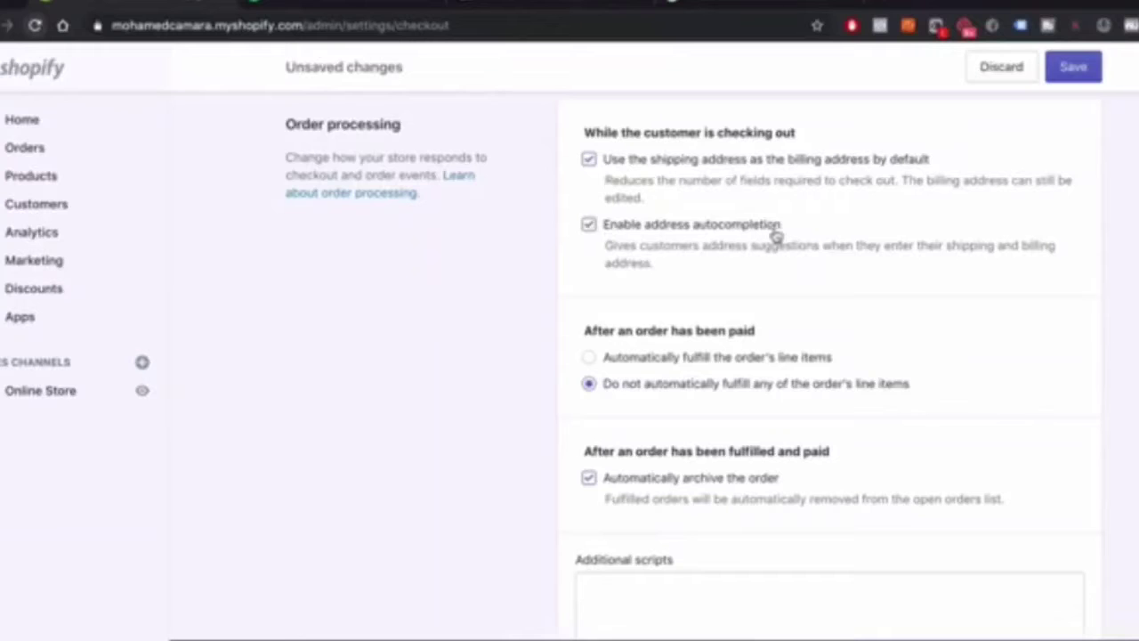
scroll(775, 231, "down", 2)
scroll(774, 231, "down", 2)
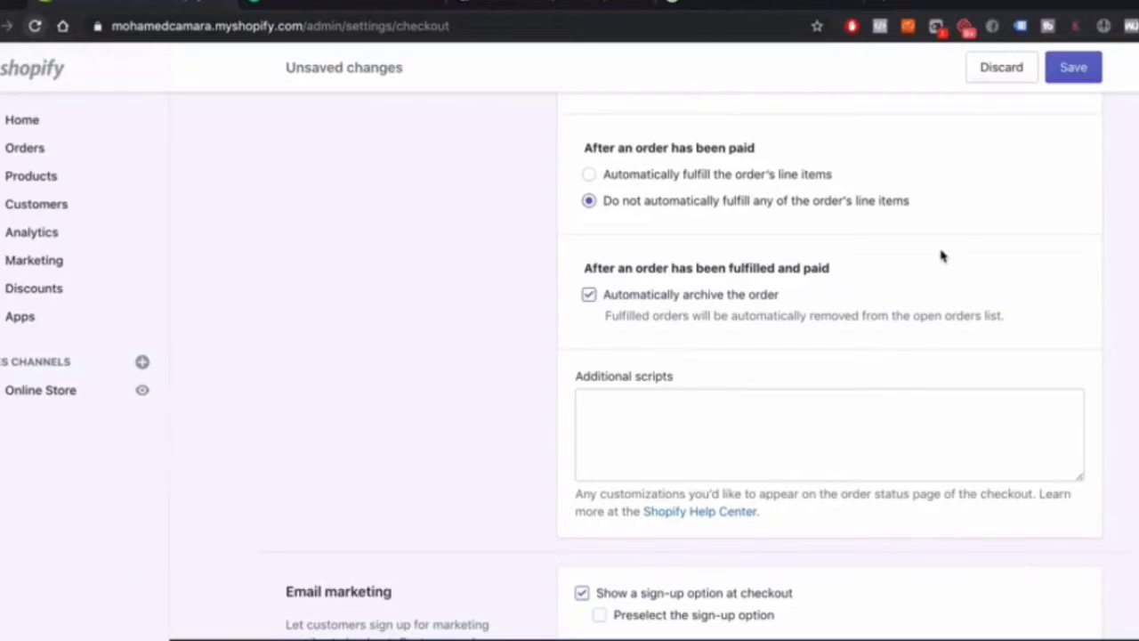
scroll(941, 255, "down", 2)
scroll(926, 250, "up", 1)
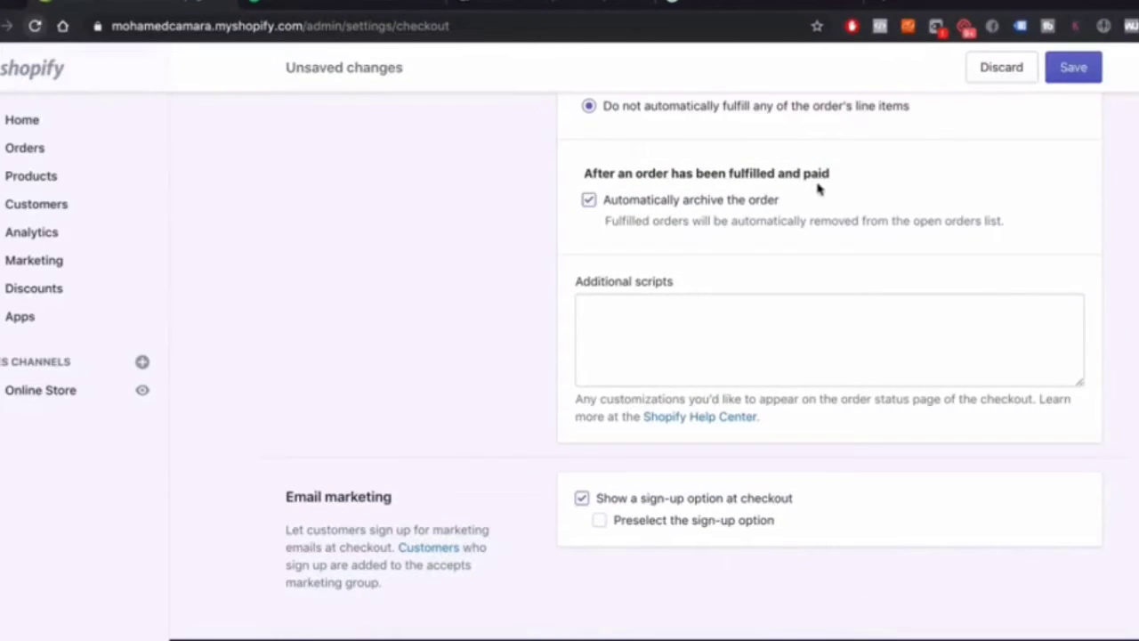
scroll(795, 223, "down", 2)
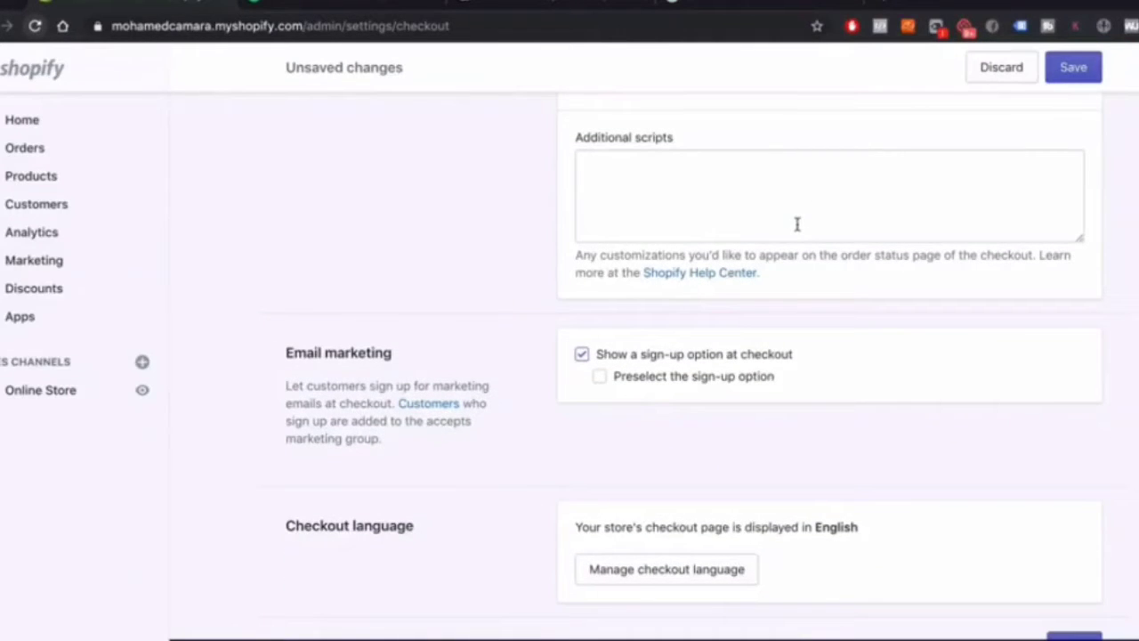
scroll(719, 401, "up", 1)
scroll(718, 401, "down", 2)
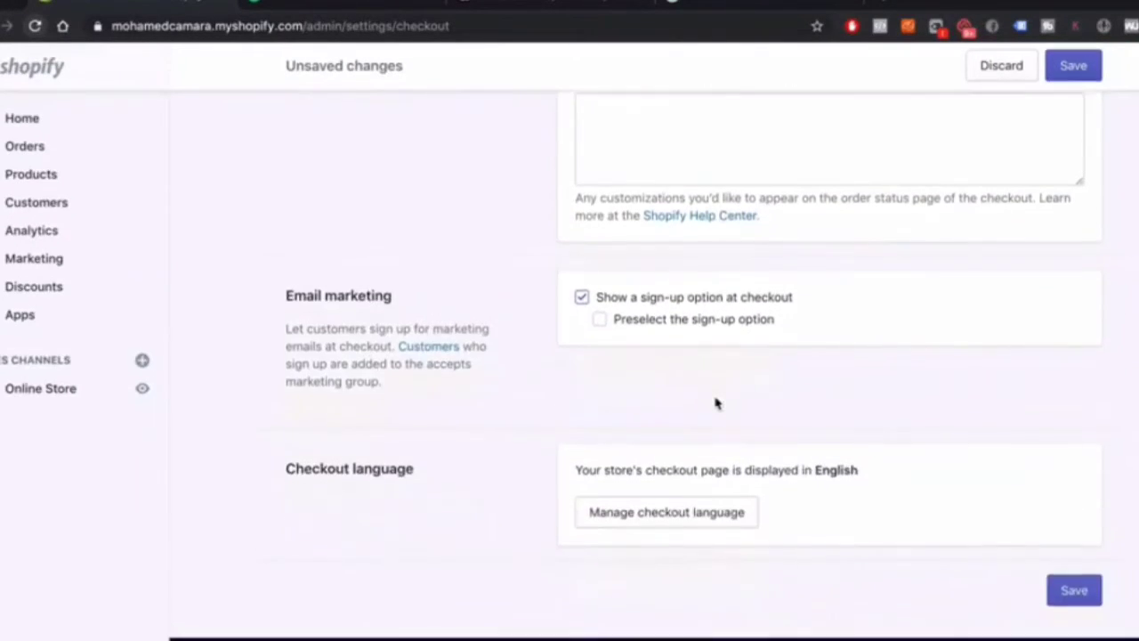
Enable 'Preselect the sign-up option' under Email marketing and save the checkout settings
left_click(599, 322)
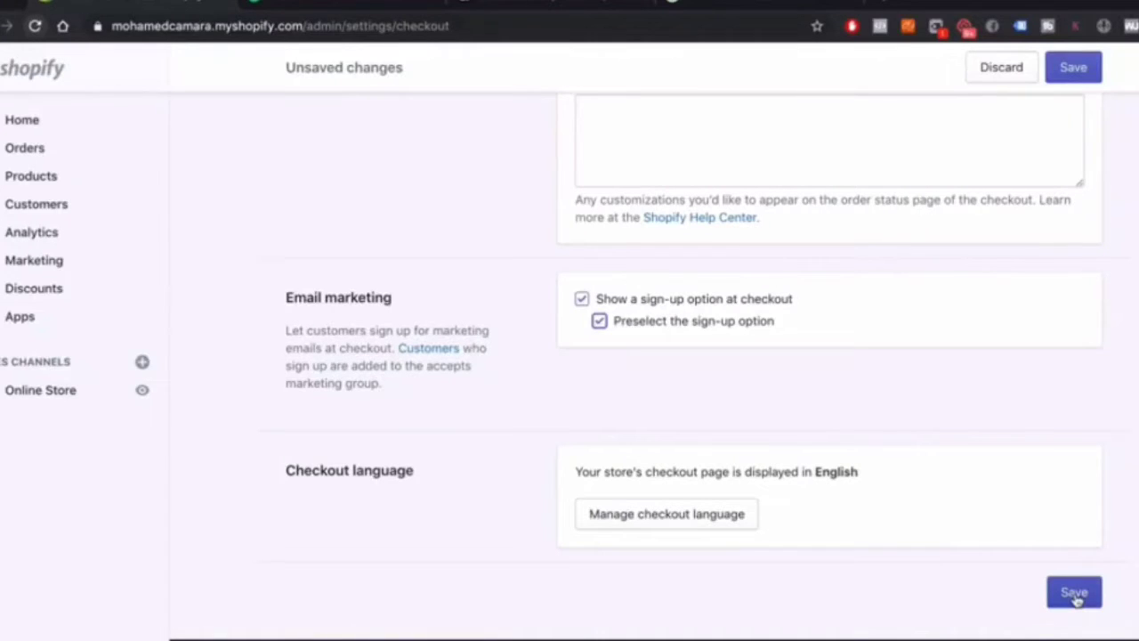
left_click(1075, 594)
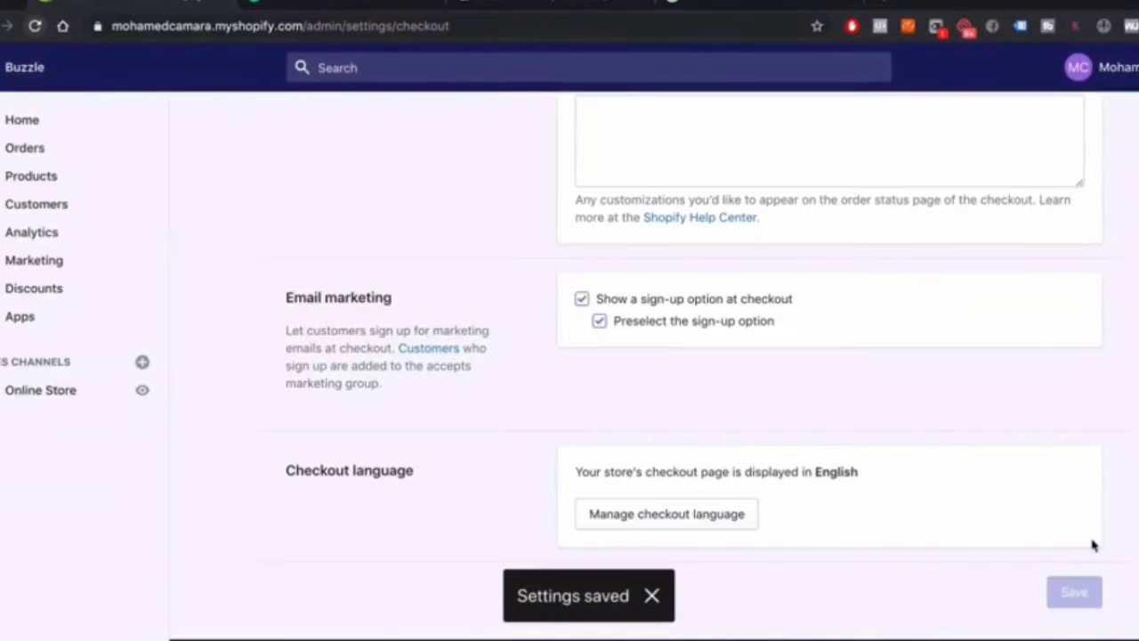
scroll(1057, 620, "up", 15)
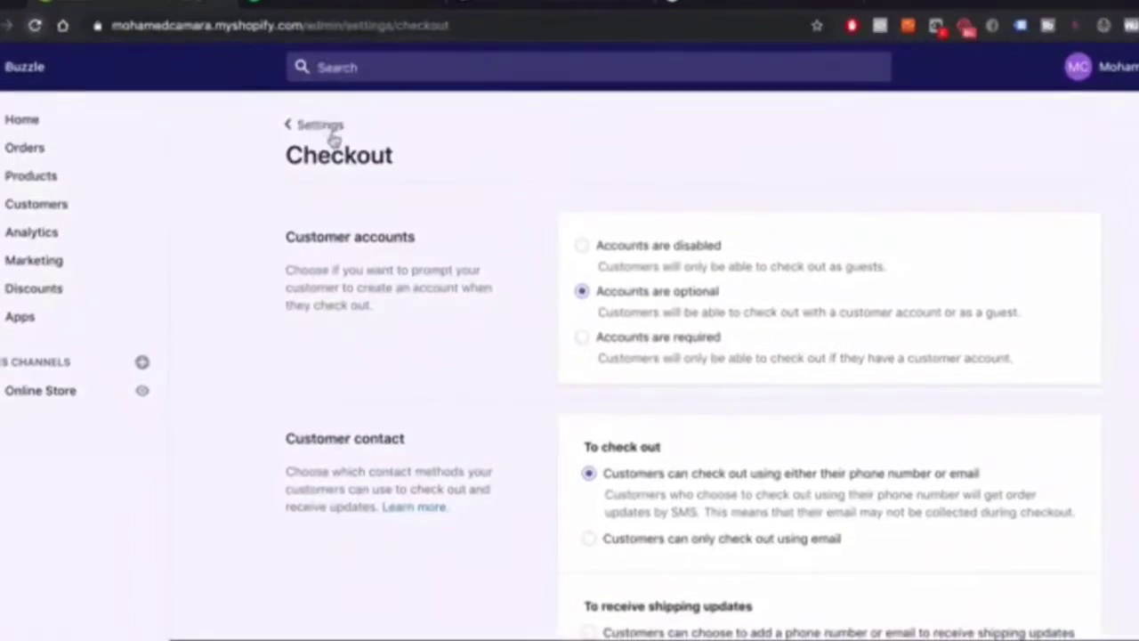
Go from Checkout back to Settings, open Shipping, and review the general shipping profile
left_click(331, 132)
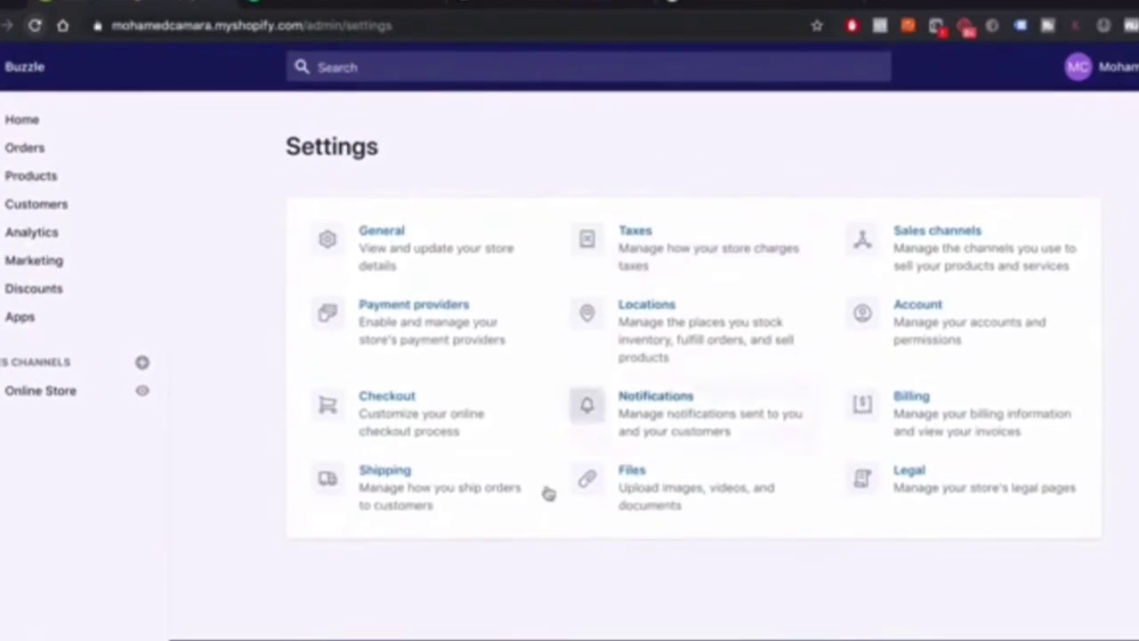
left_click(422, 503)
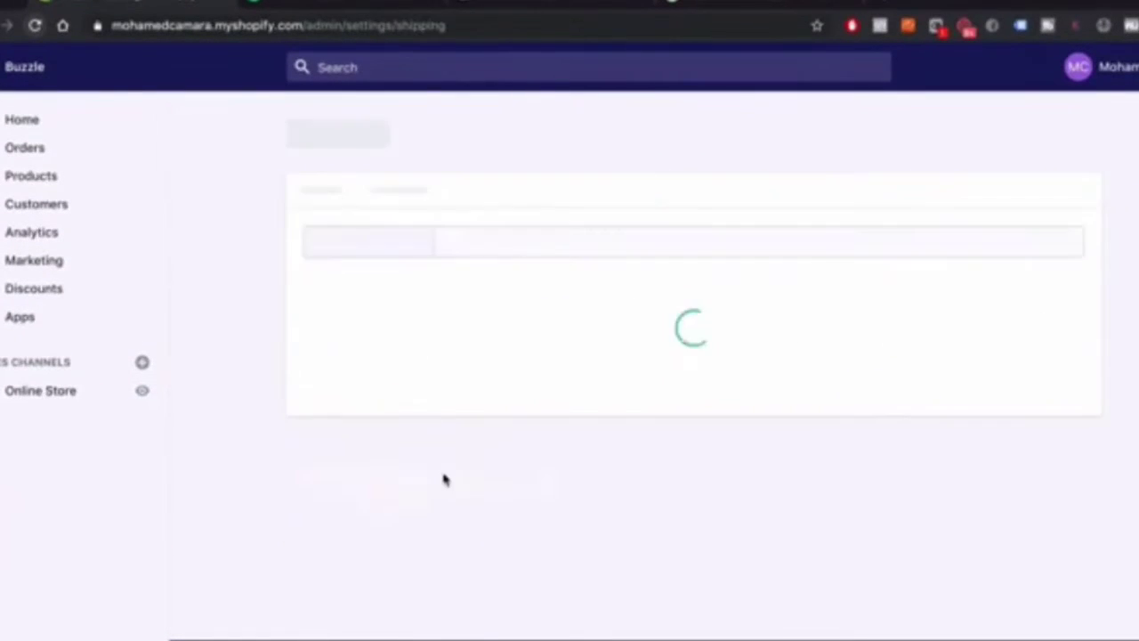
scroll(445, 480, "down", 2)
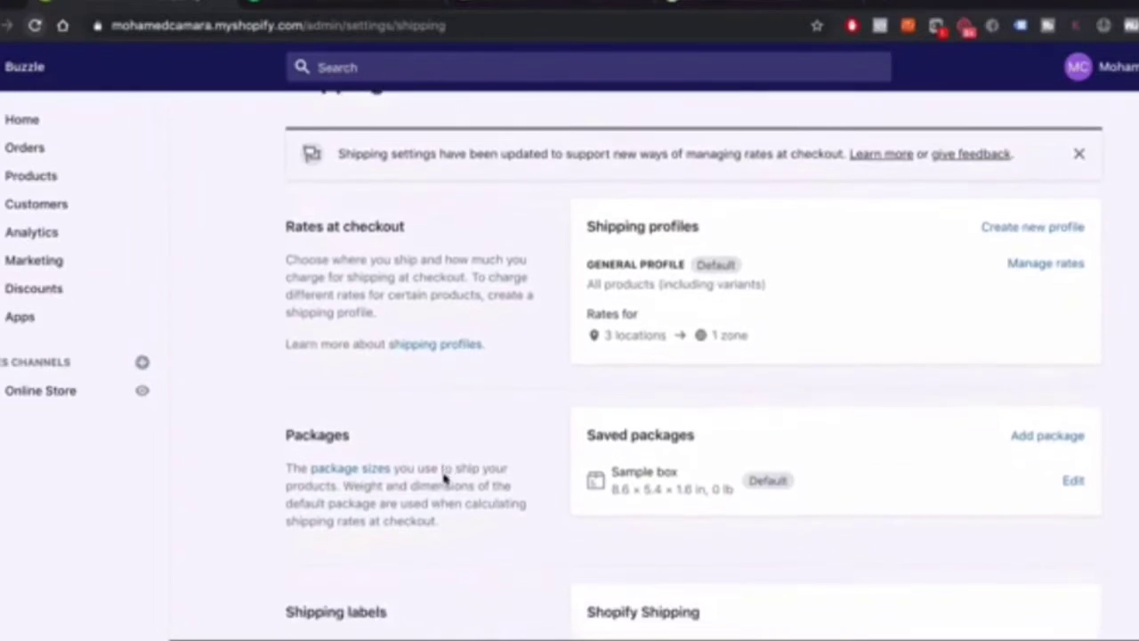
scroll(458, 474, "down", 6)
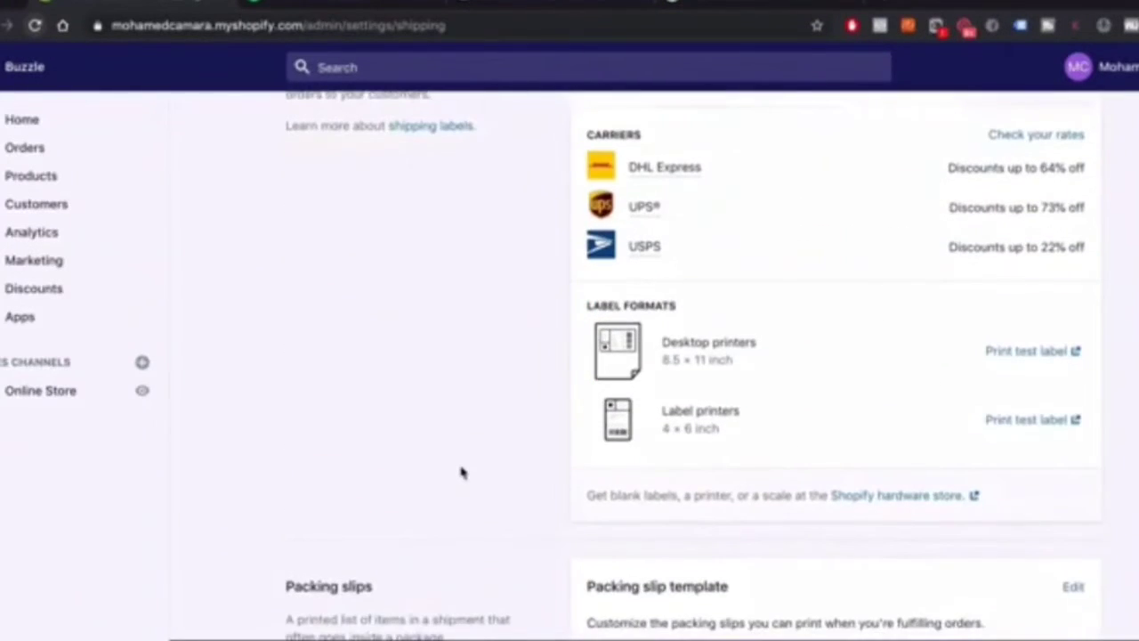
scroll(461, 473, "down", 3)
scroll(461, 473, "up", 6)
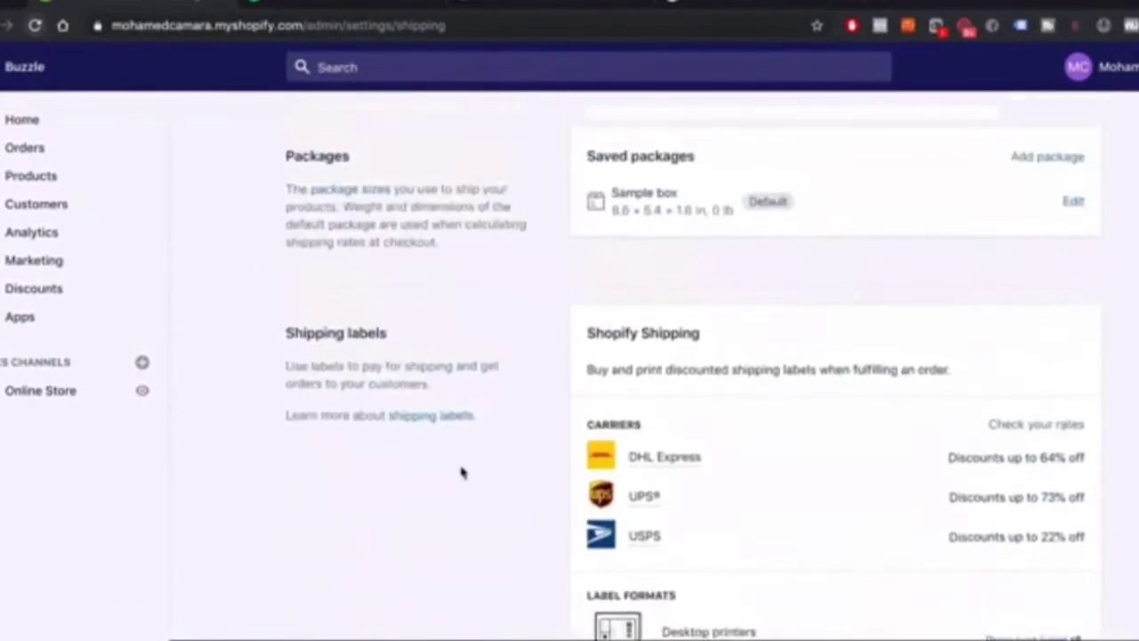
scroll(461, 473, "up", 4)
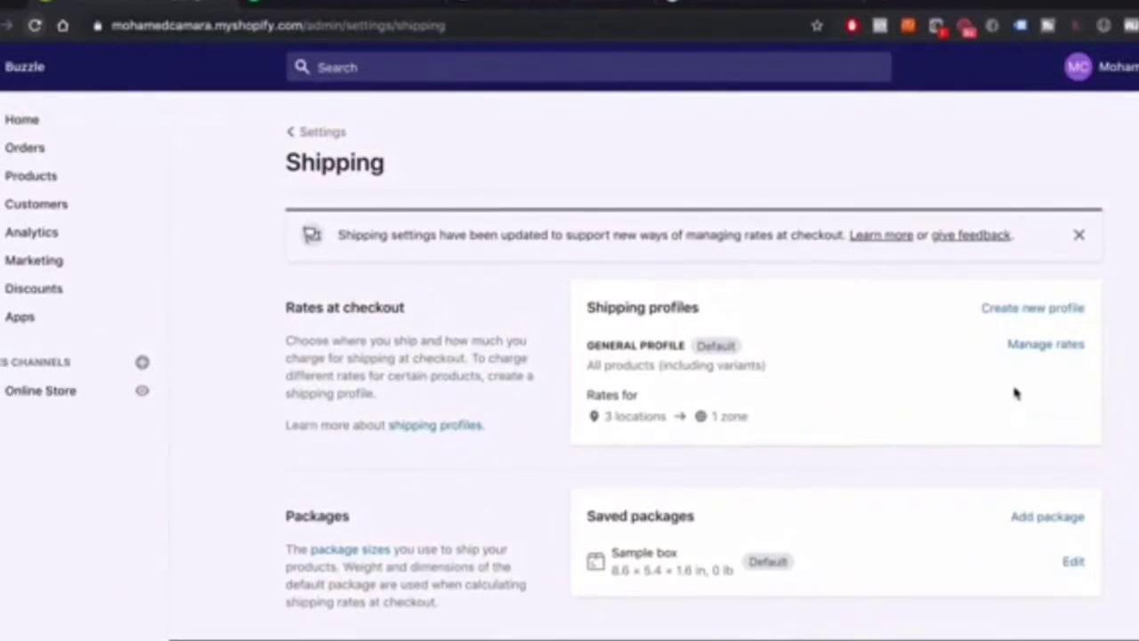
scroll(1016, 392, "down", 2)
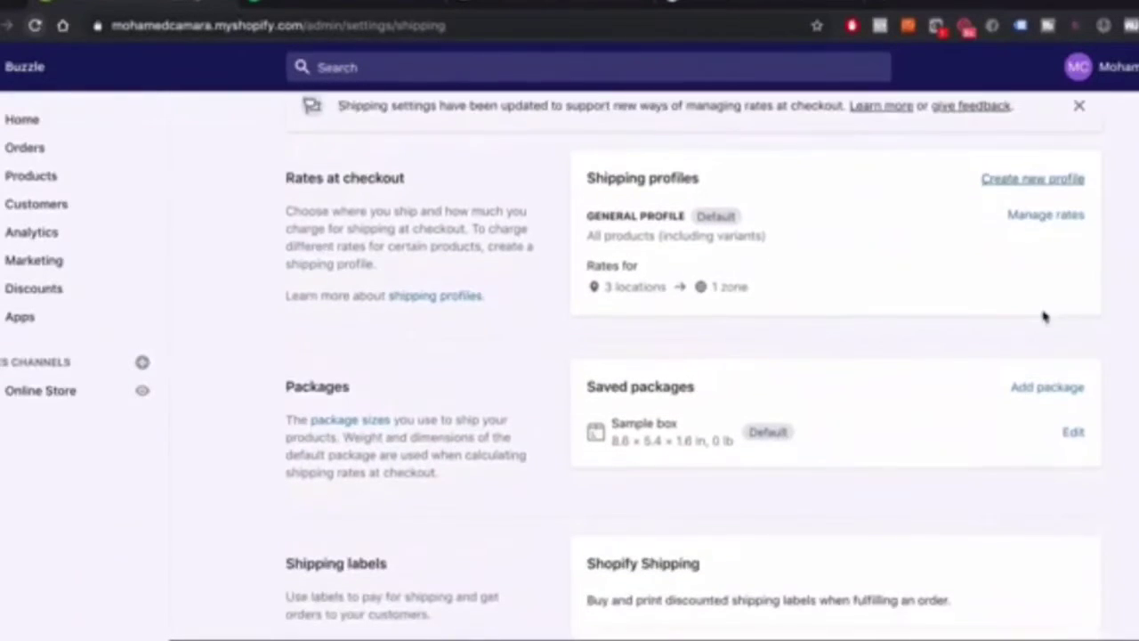
In the general profile's rates, delete the Heavy and Standard domestic rates
left_click(1044, 218)
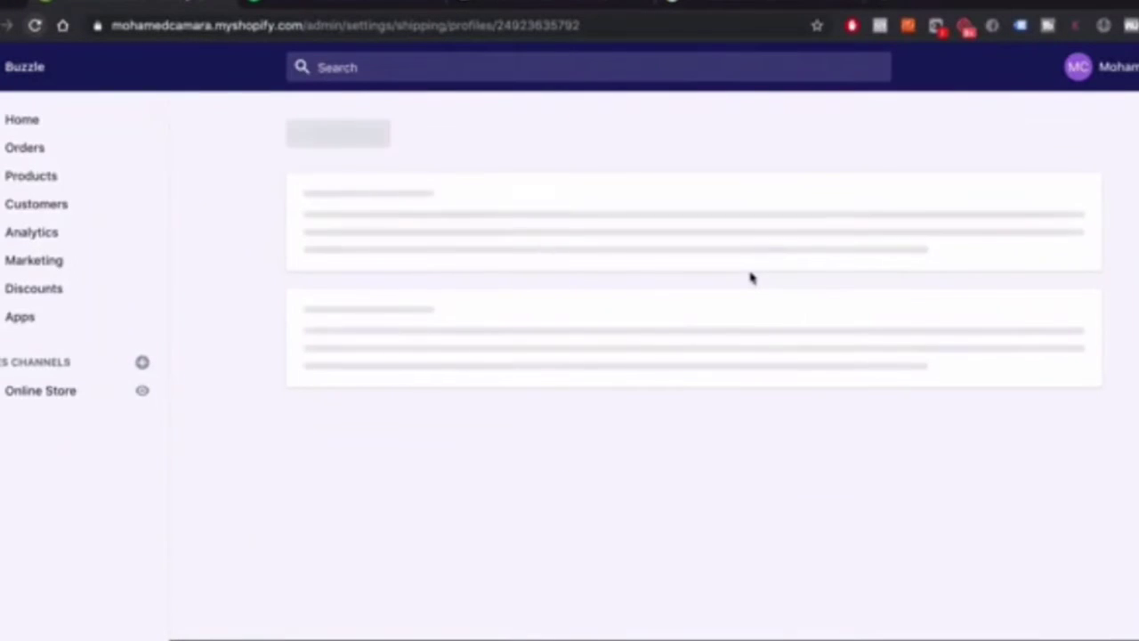
scroll(750, 279, "down", 5)
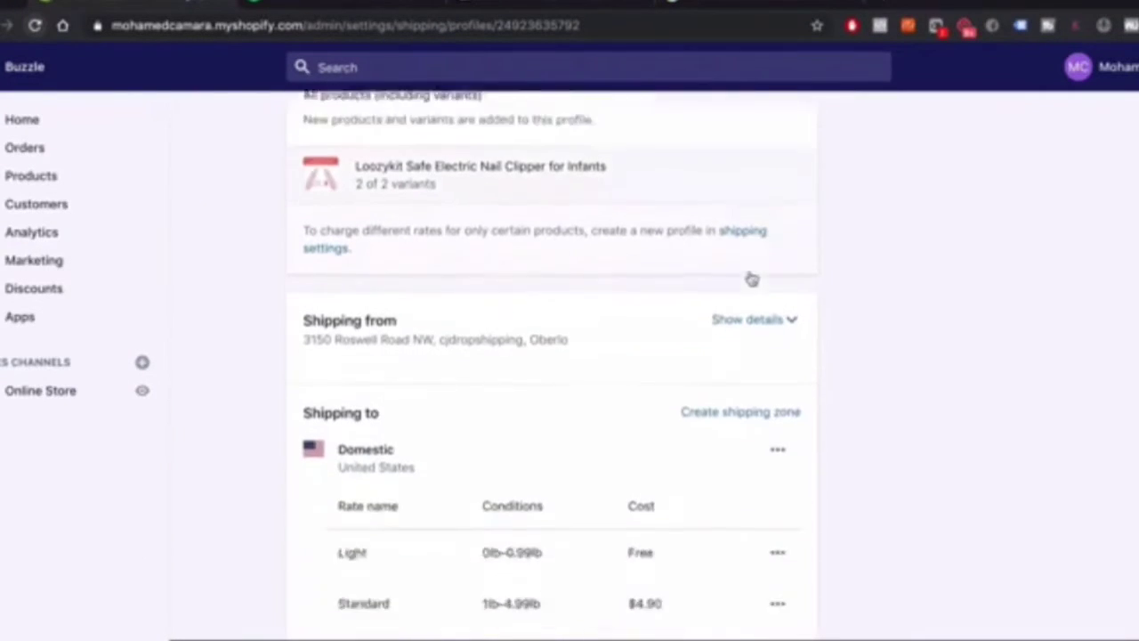
scroll(750, 279, "down", 2)
scroll(750, 279, "up", 3)
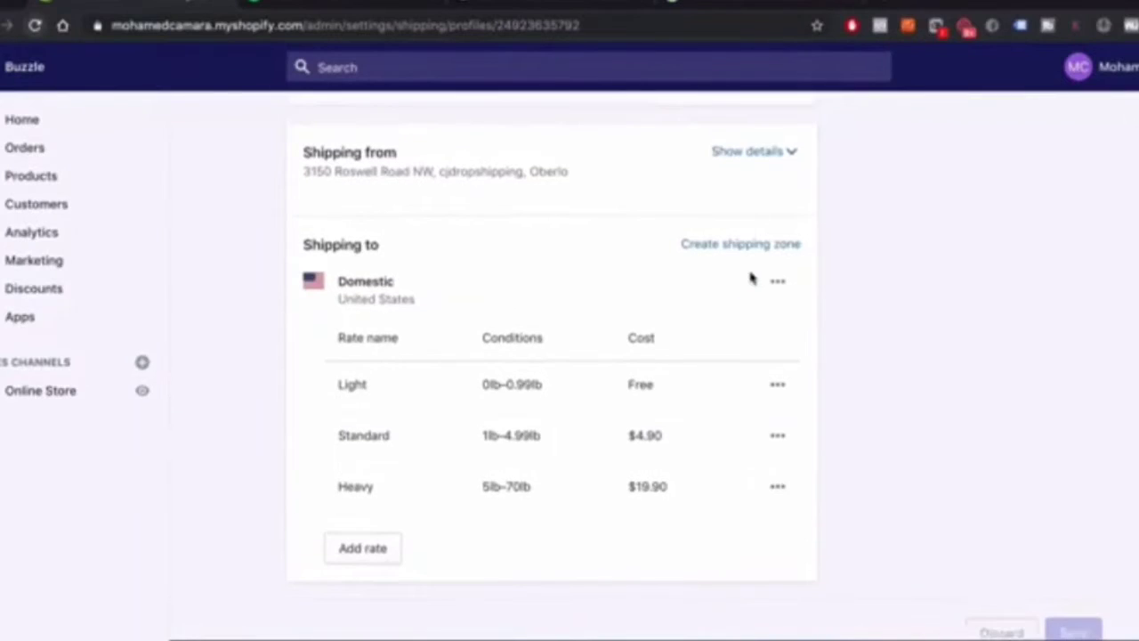
scroll(333, 395, "down", 3)
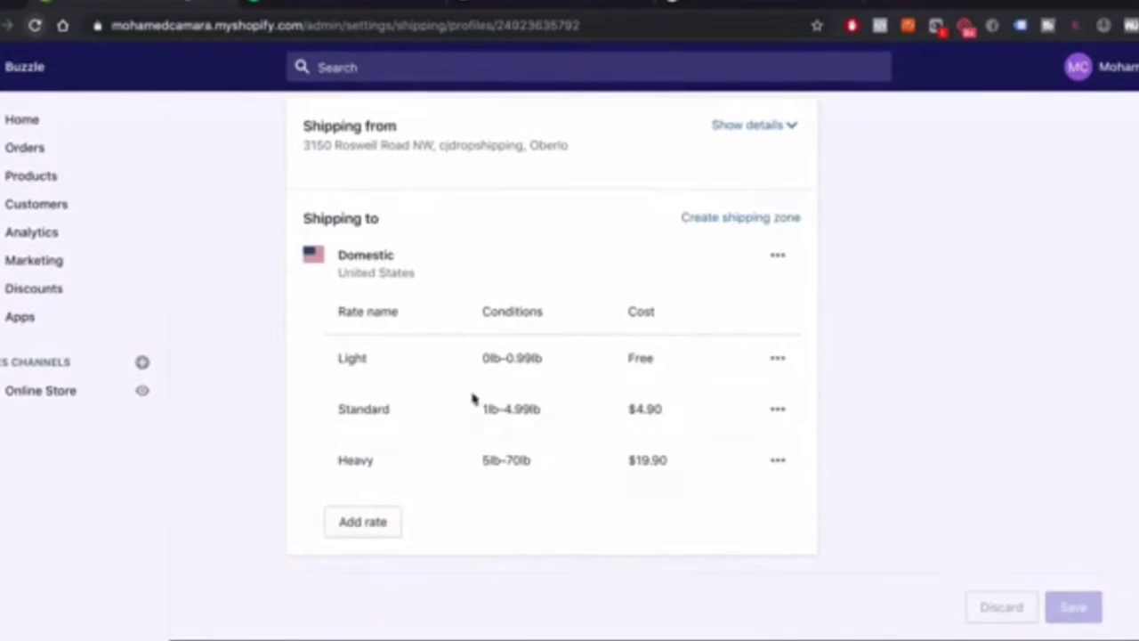
scroll(623, 445, "up", 1)
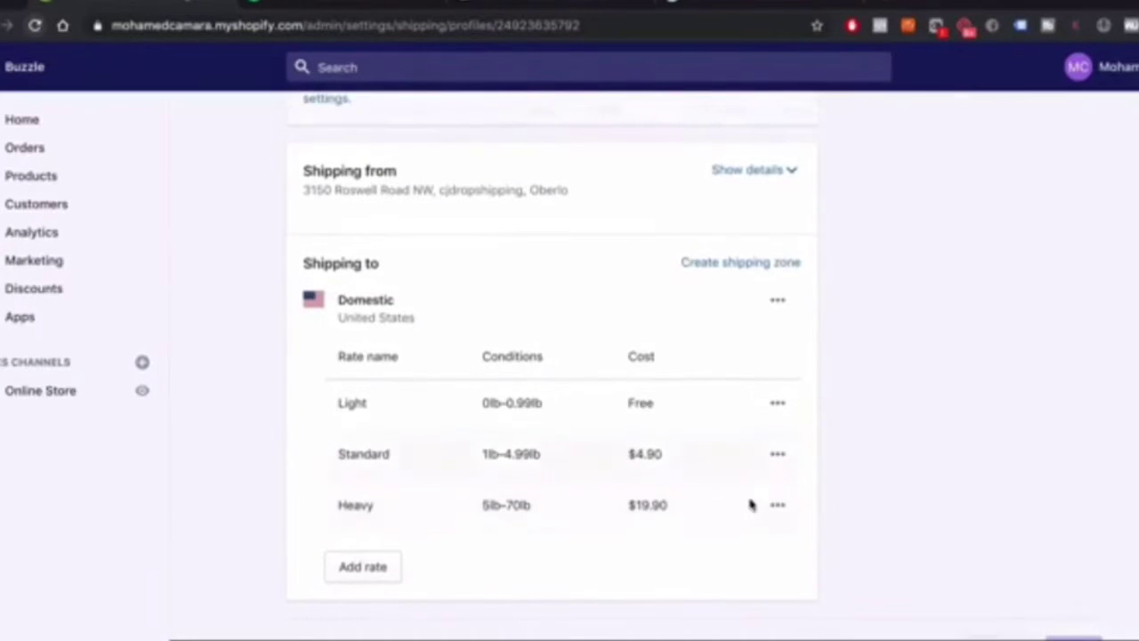
left_click(778, 506)
left_click(755, 582)
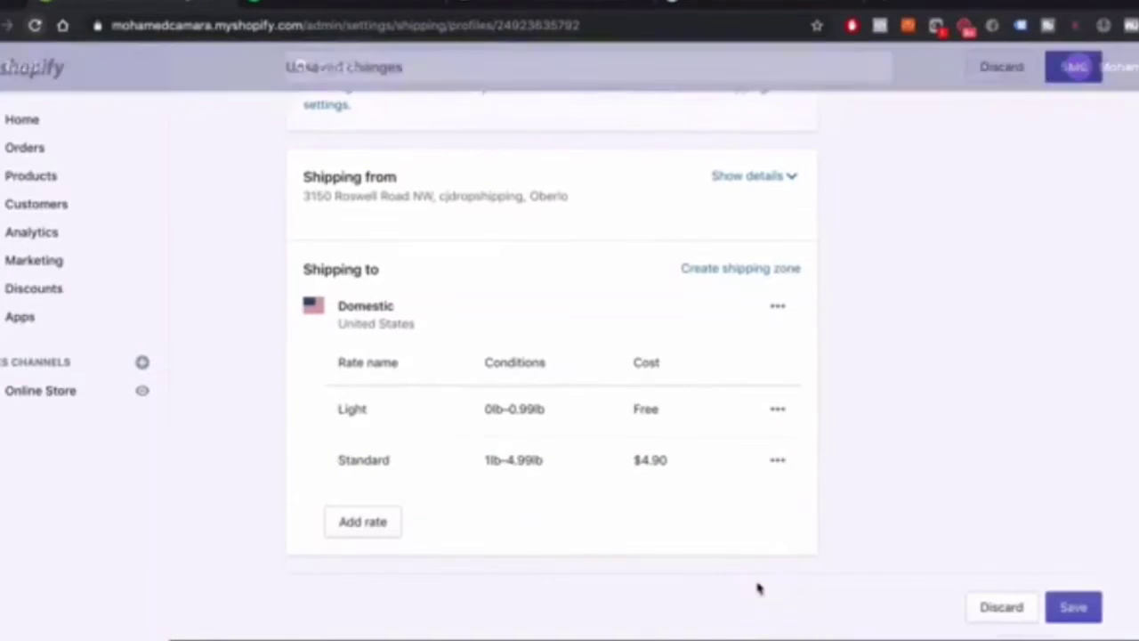
left_click(780, 461)
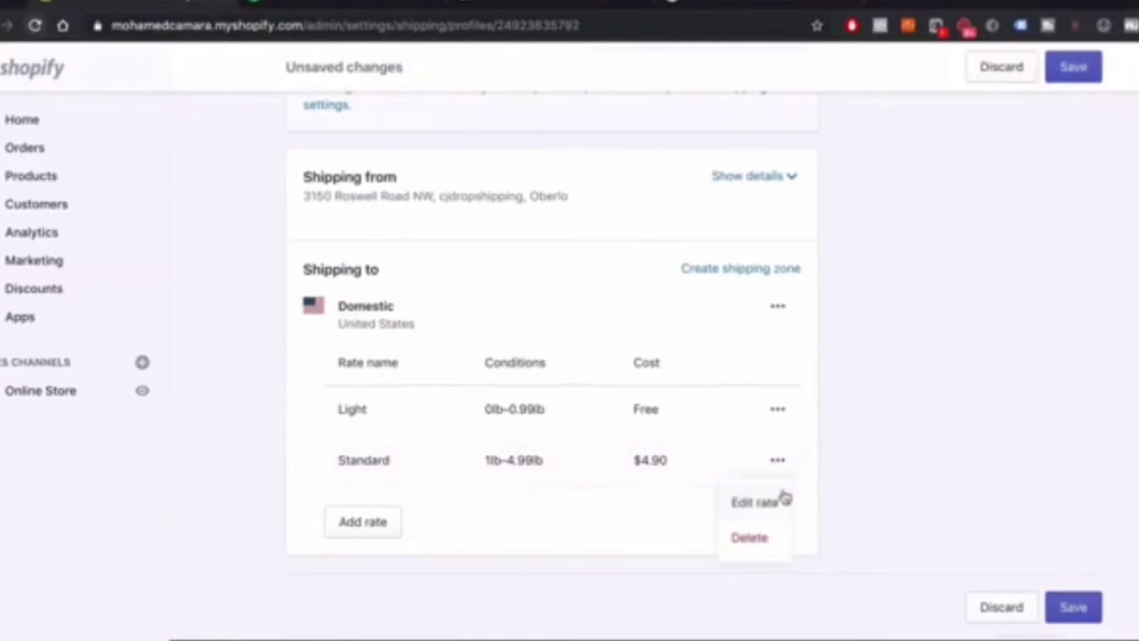
left_click(752, 539)
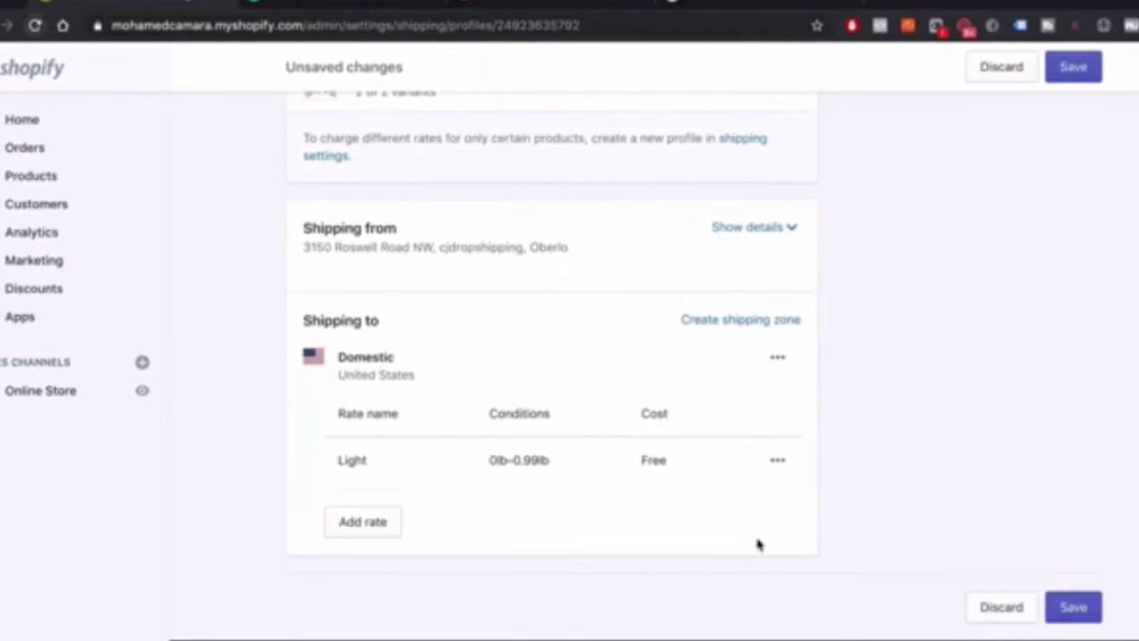
scroll(381, 499, "up", 1)
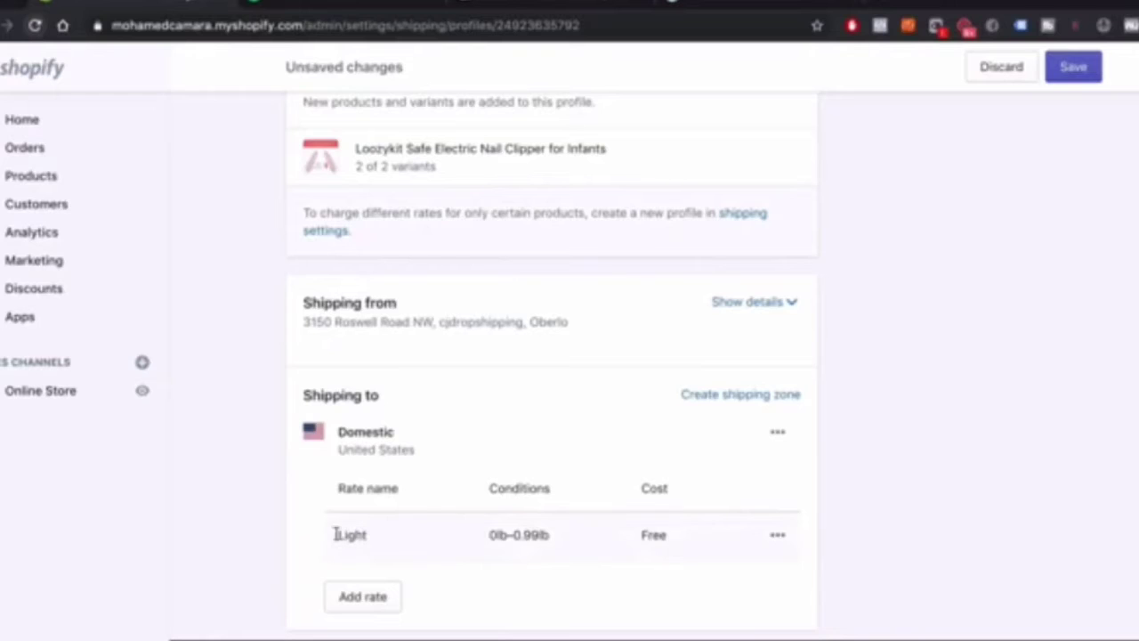
left_click(778, 539)
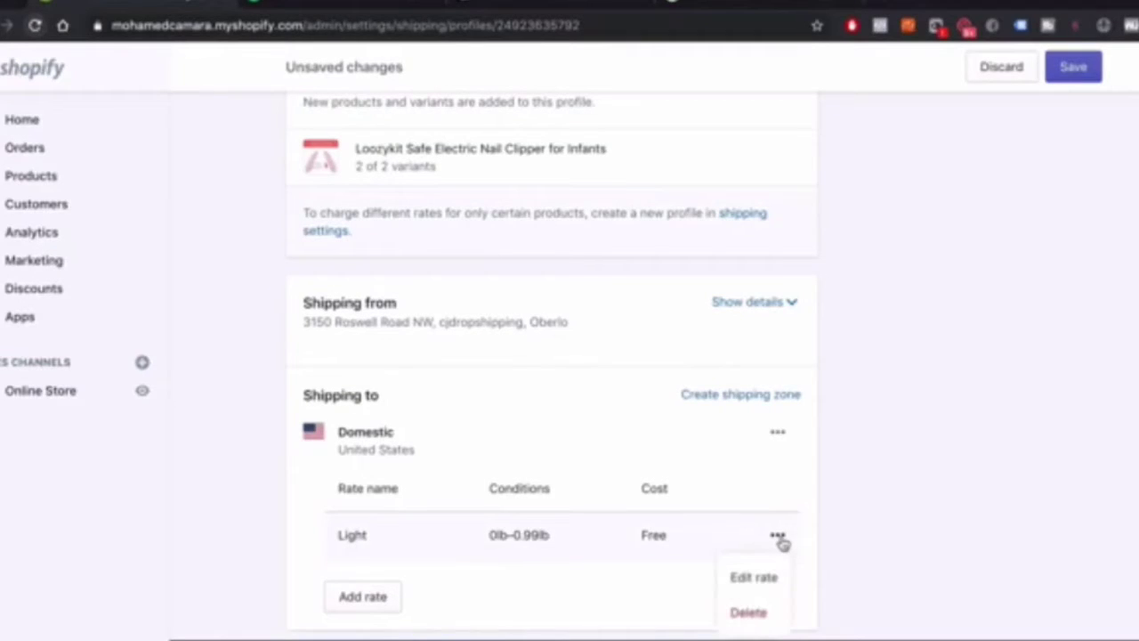
Rename the Light rate to Standard Shipping
left_click(755, 577)
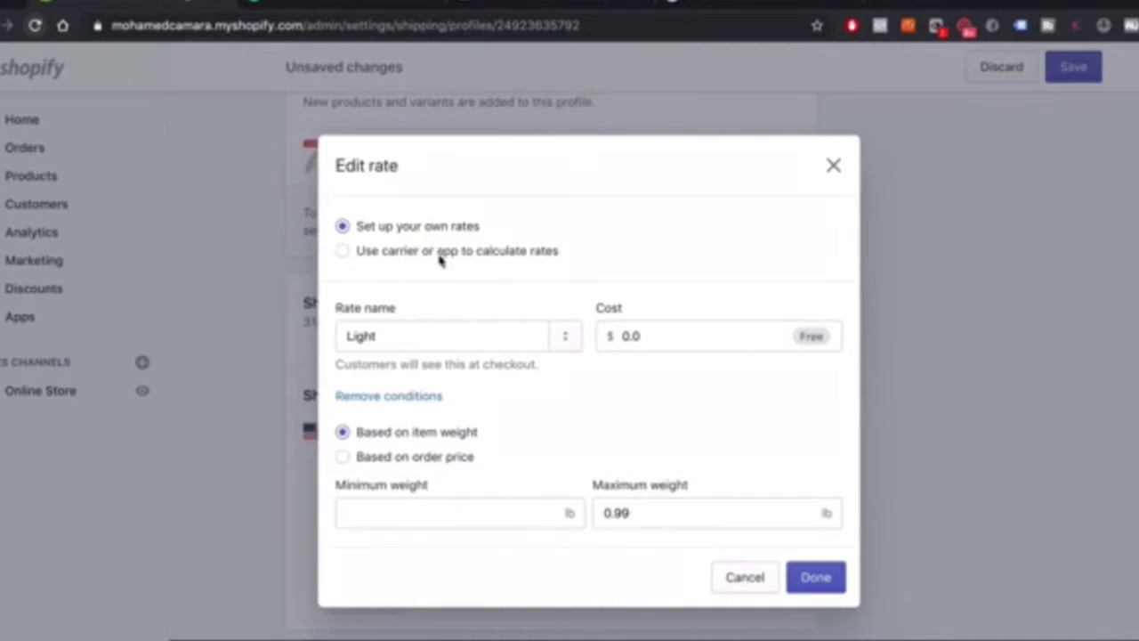
left_click(427, 335)
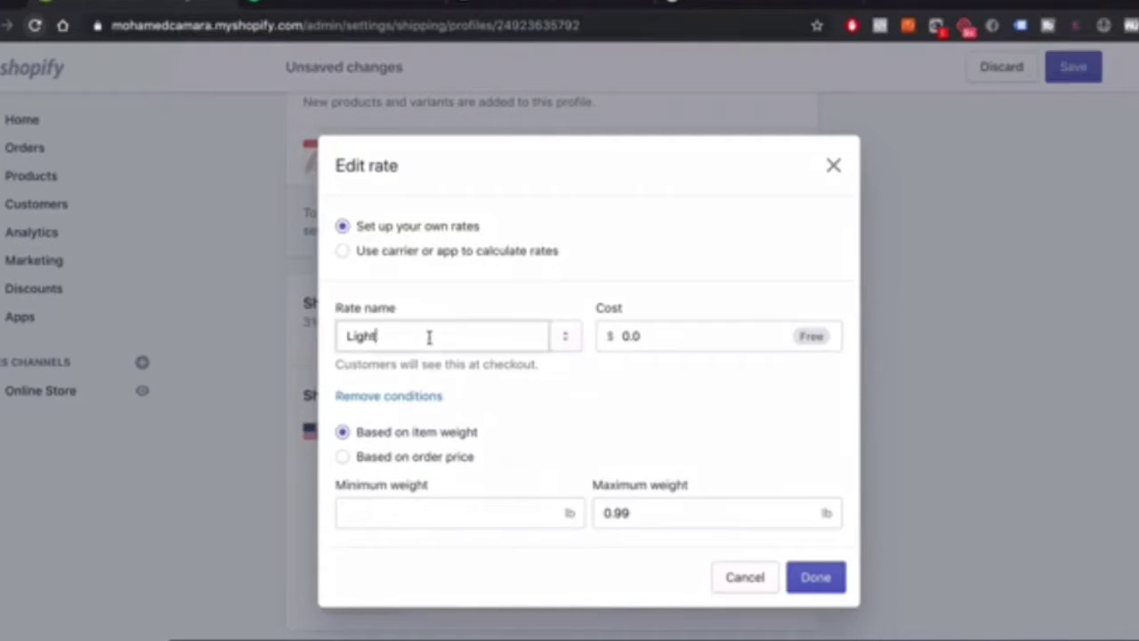
left_click_drag(415, 336, 344, 336)
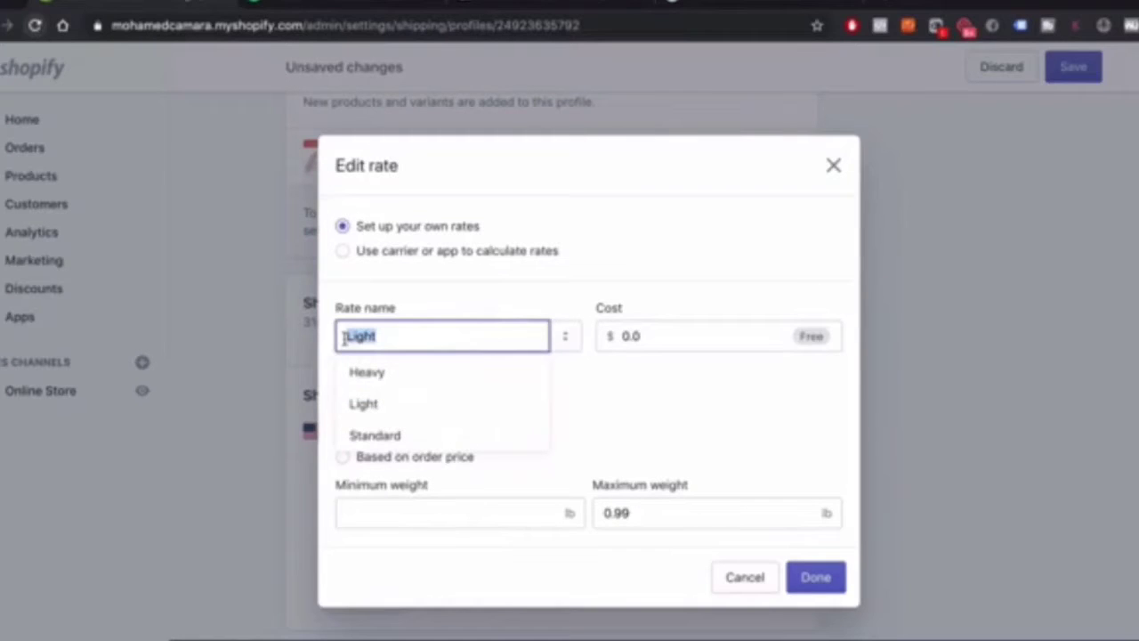
type("Stad")
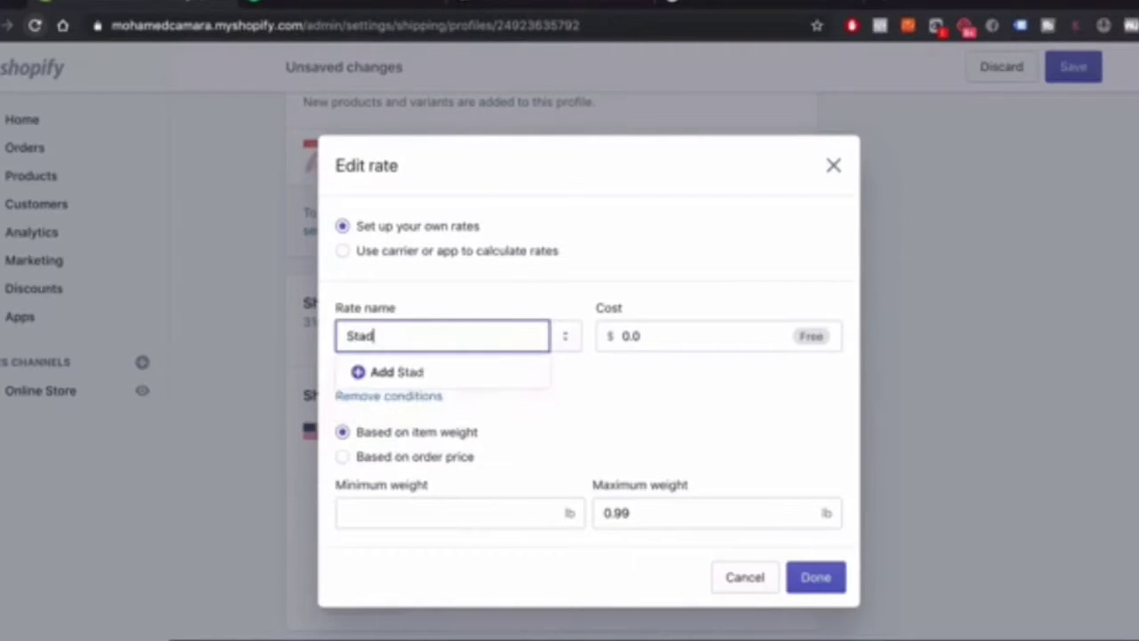
type("aard Sh")
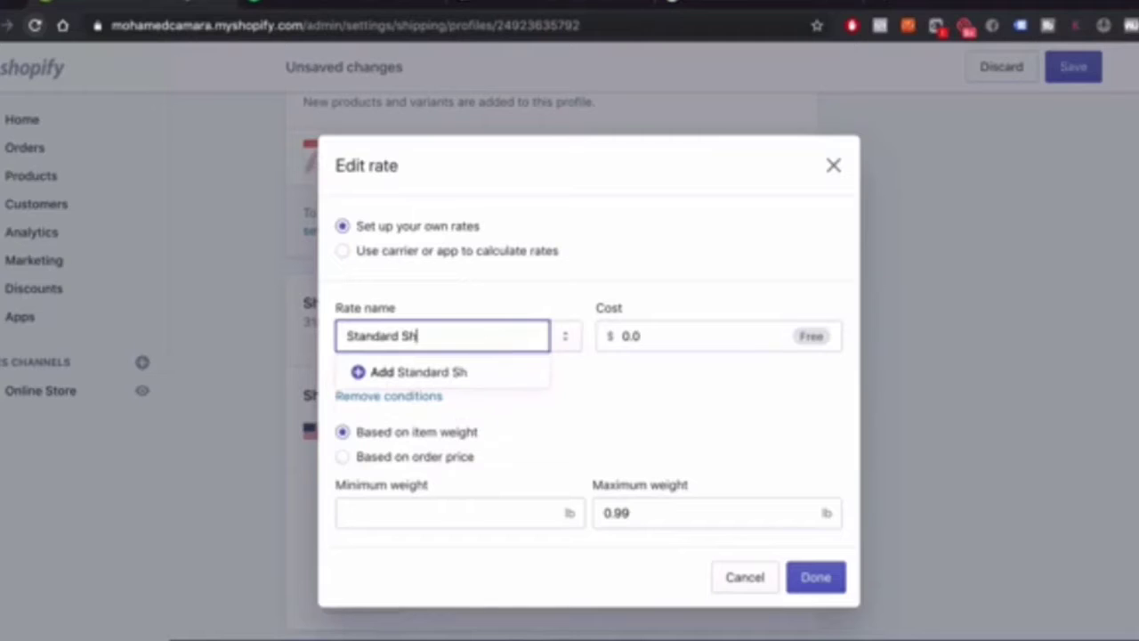
type("ipping")
left_click(621, 409)
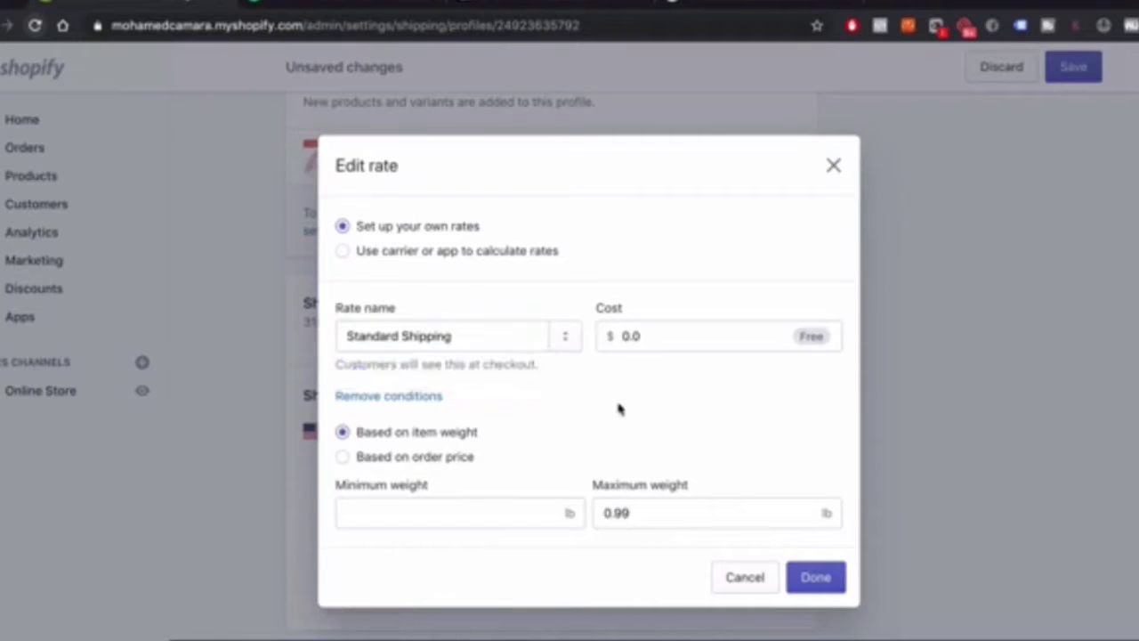
left_click(452, 335)
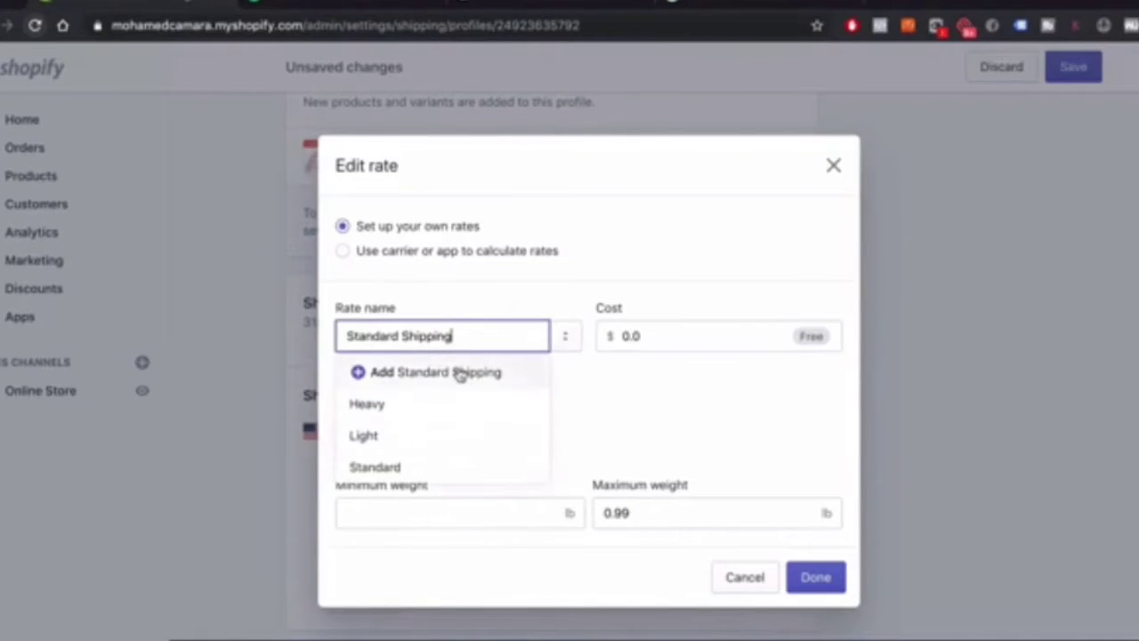
left_click(458, 373)
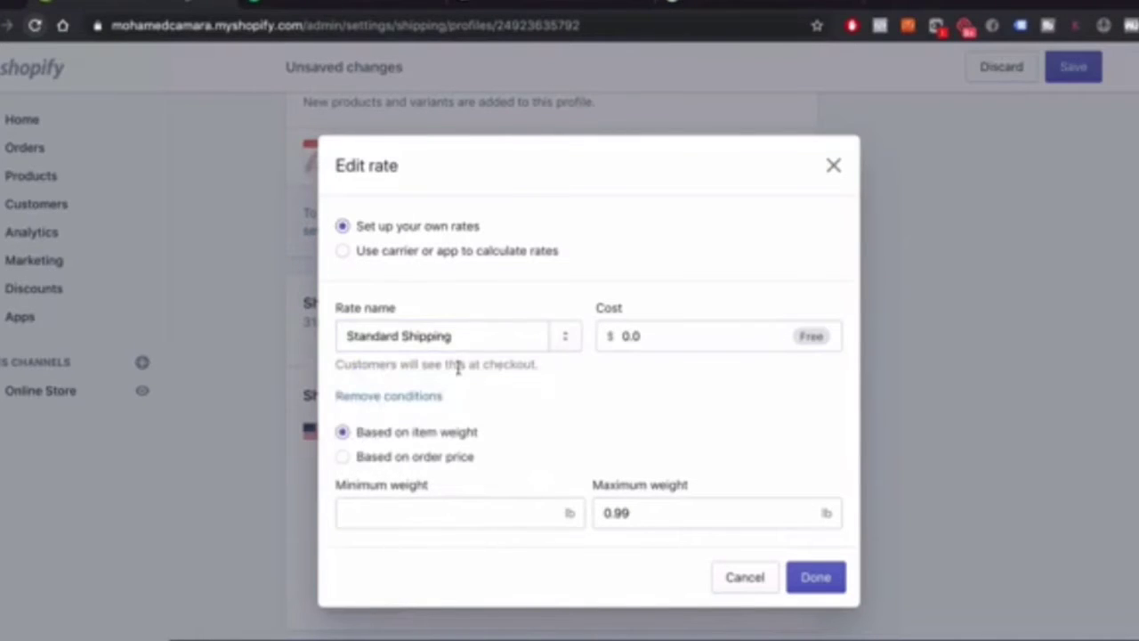
Base the rate on order price with a $30 maximum and a $3.99 cost
left_click(449, 463)
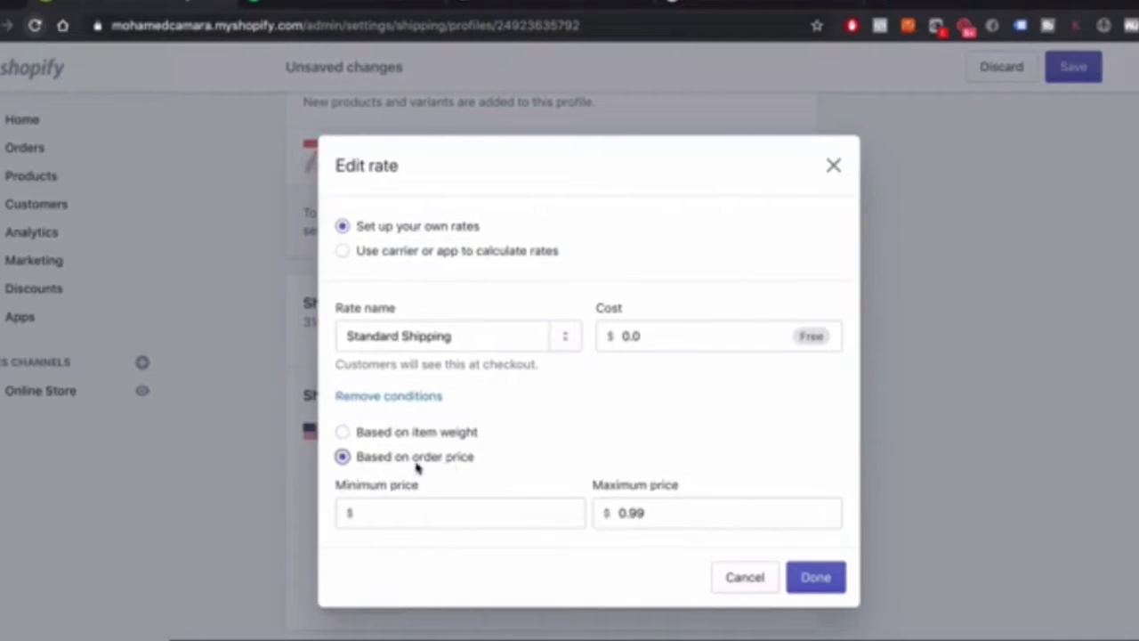
left_click(423, 515)
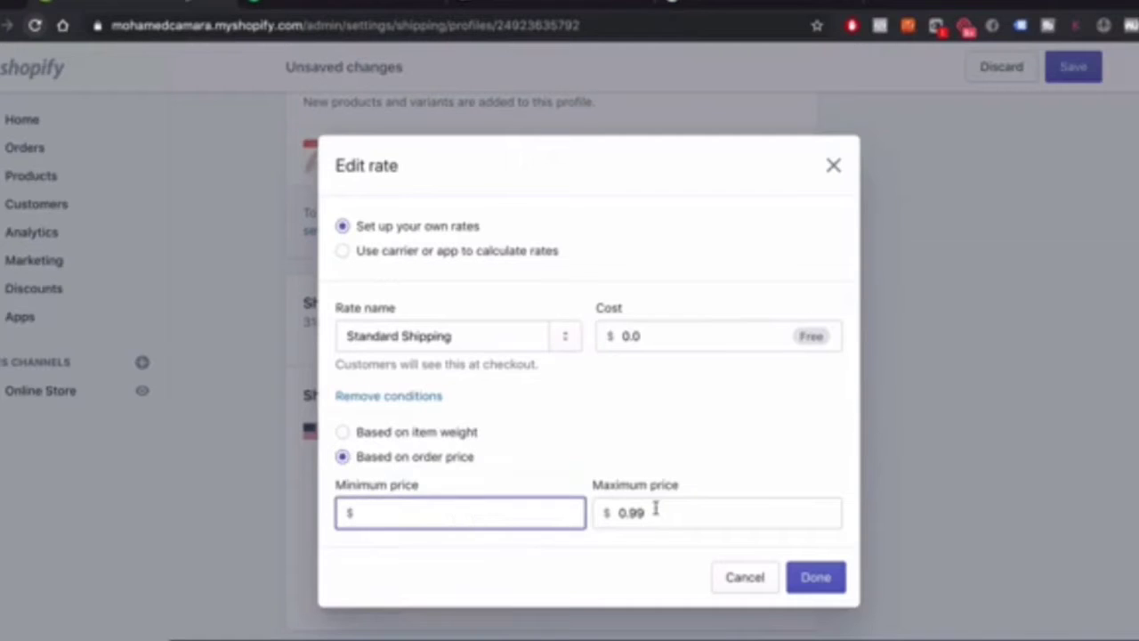
key("Tab")
key("BackSpace")
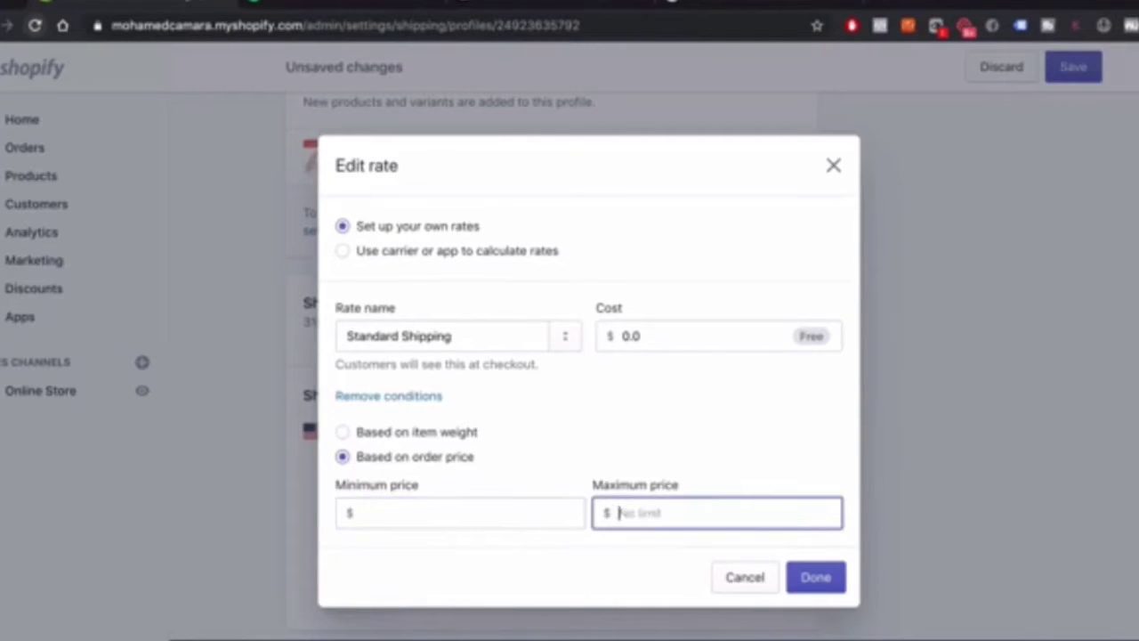
type("30")
left_click(703, 358)
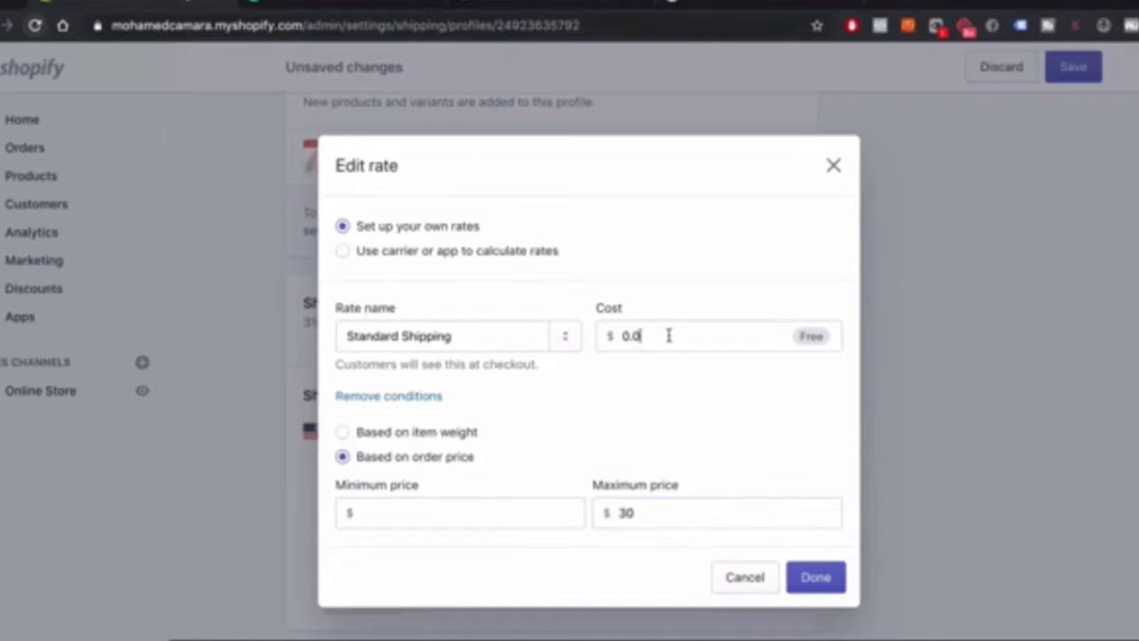
left_click_drag(668, 336, 621, 332)
type("3.99")
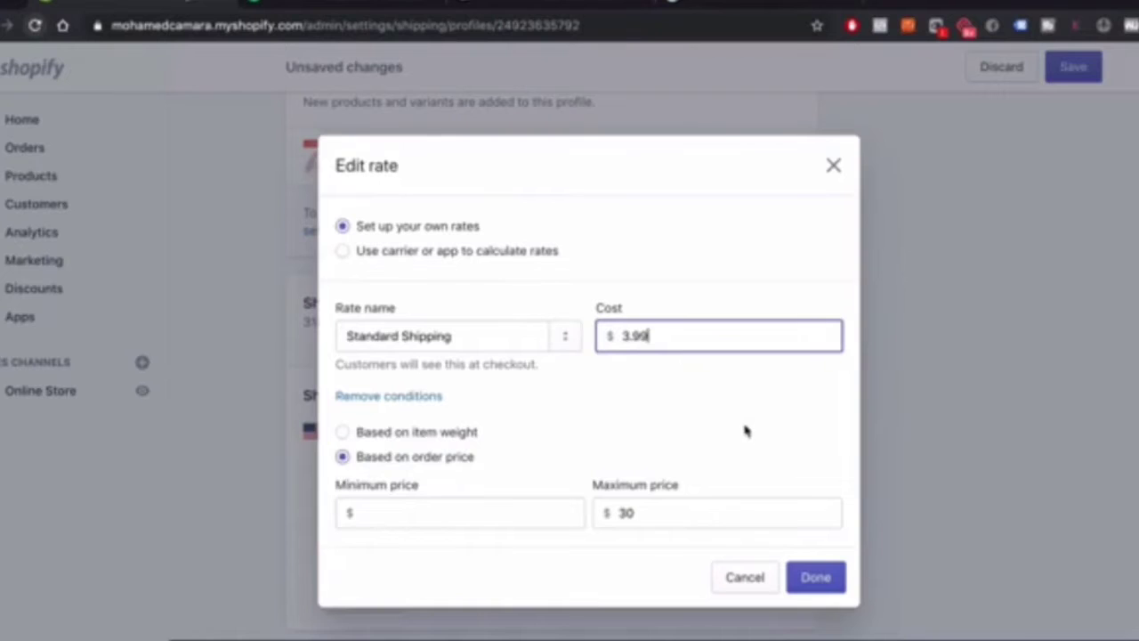
left_click(826, 577)
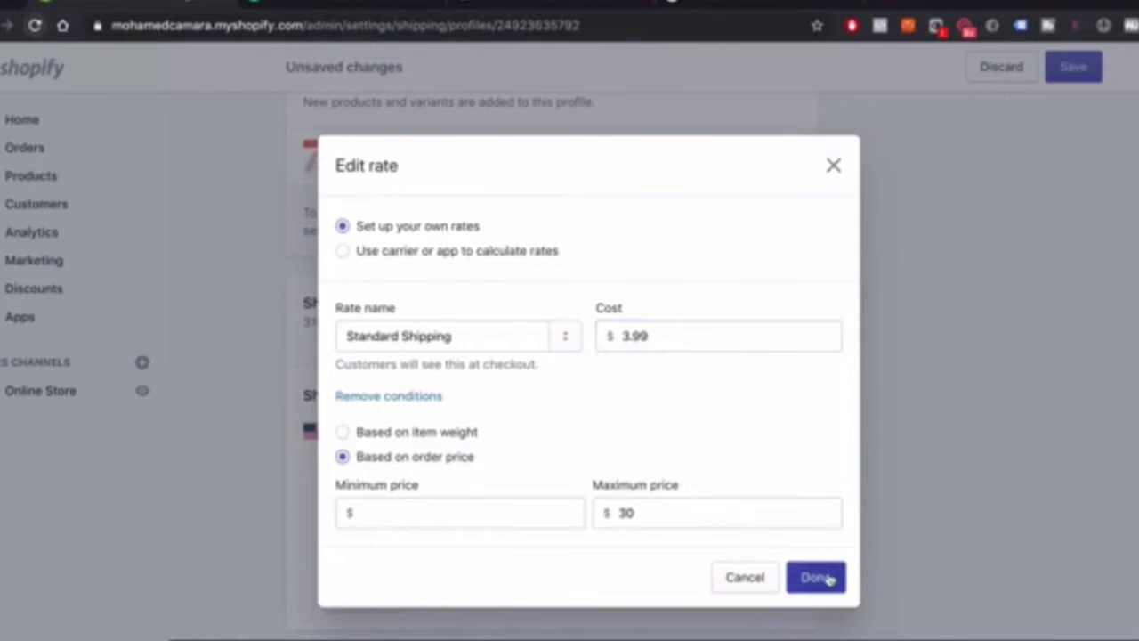
scroll(528, 372, "down", 1)
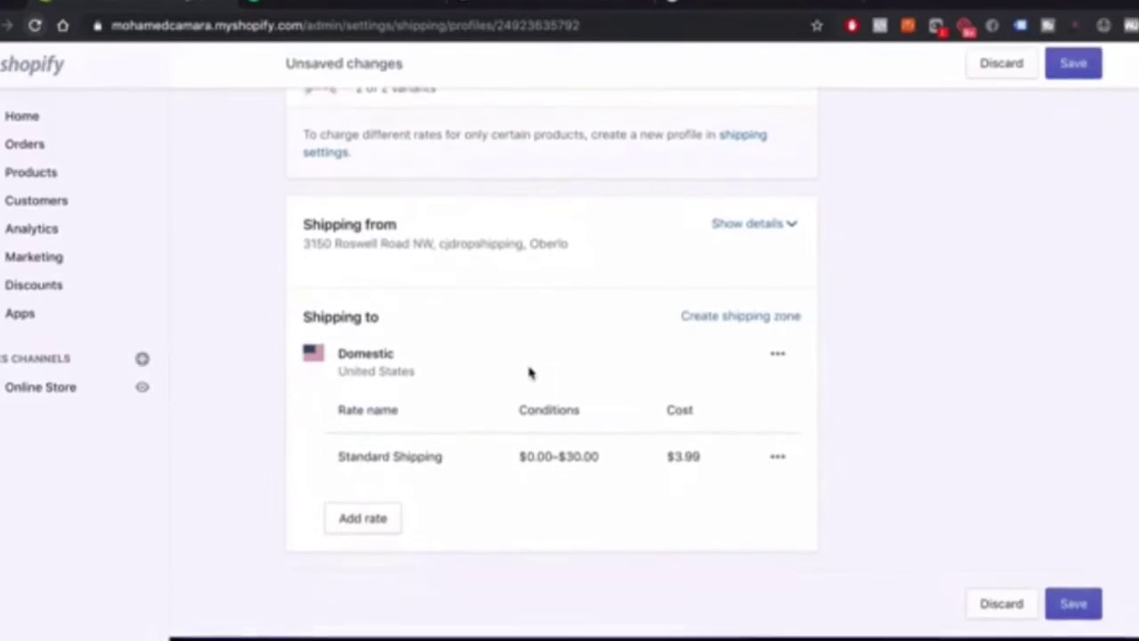
Add a new Domestic rate named Free Shipping! with a $0 cost
left_click(363, 523)
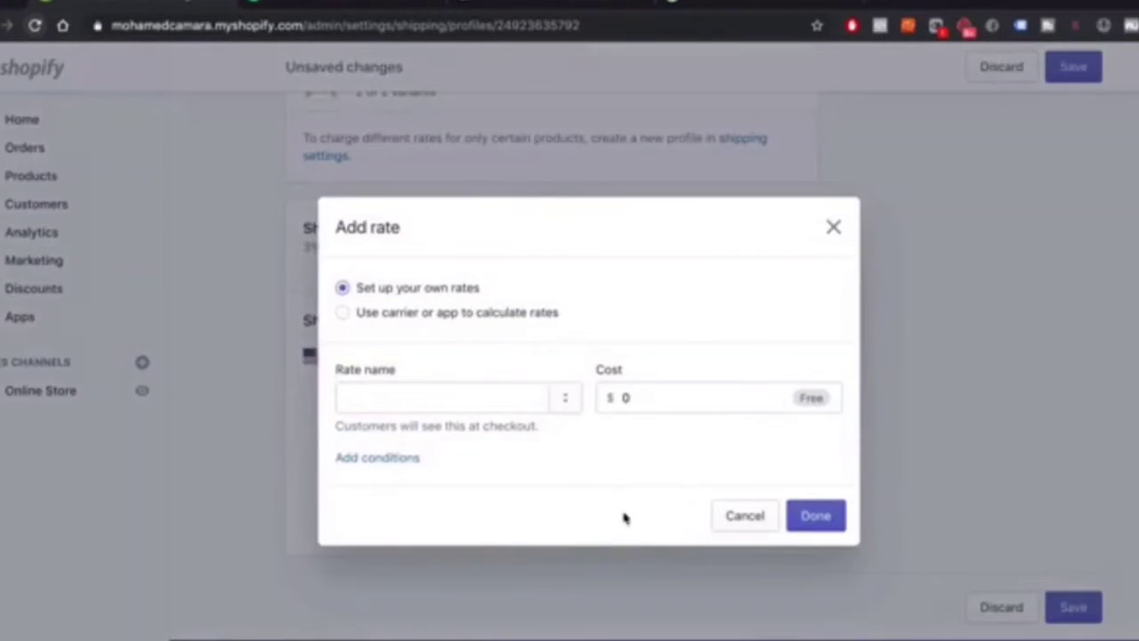
left_click(432, 397)
type("Light")
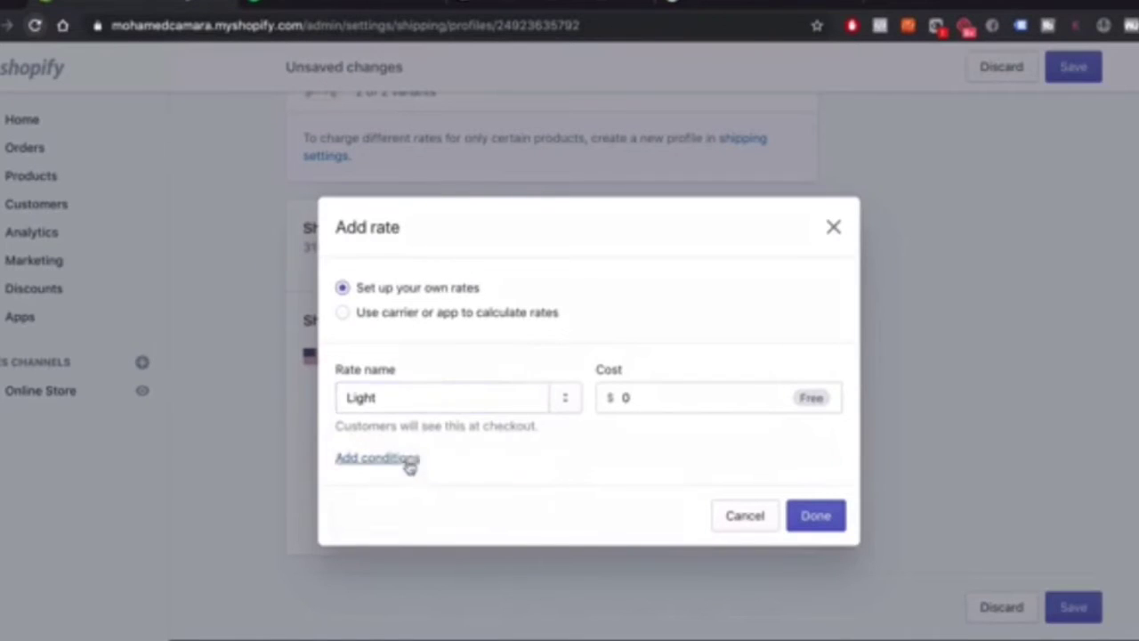
left_click(412, 405)
left_click_drag(420, 400, 333, 400)
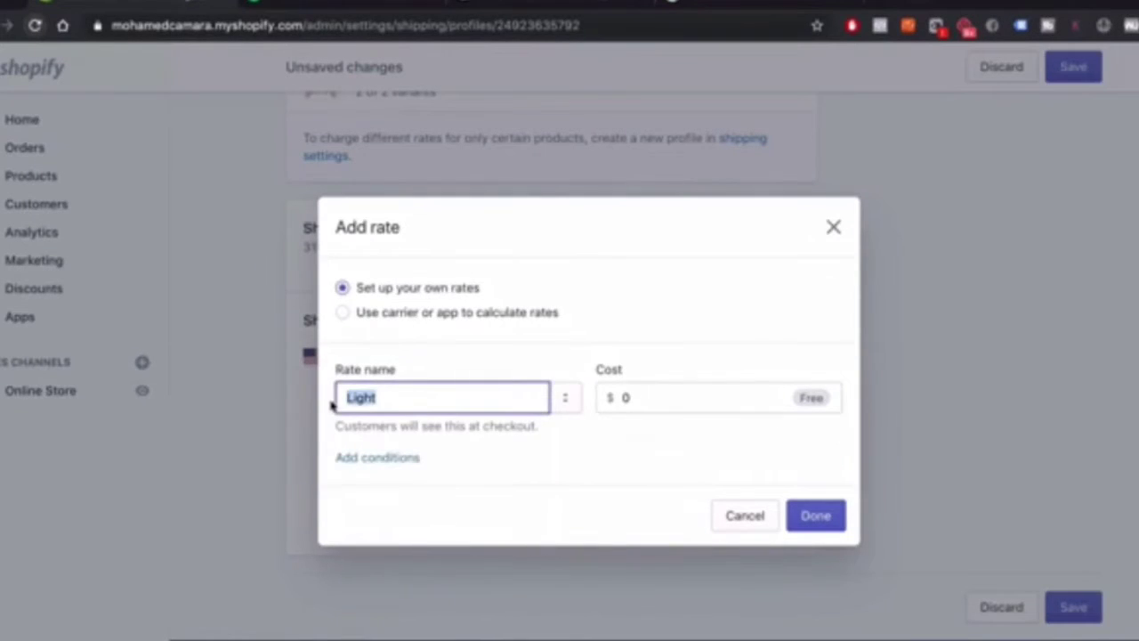
type("Free Sh")
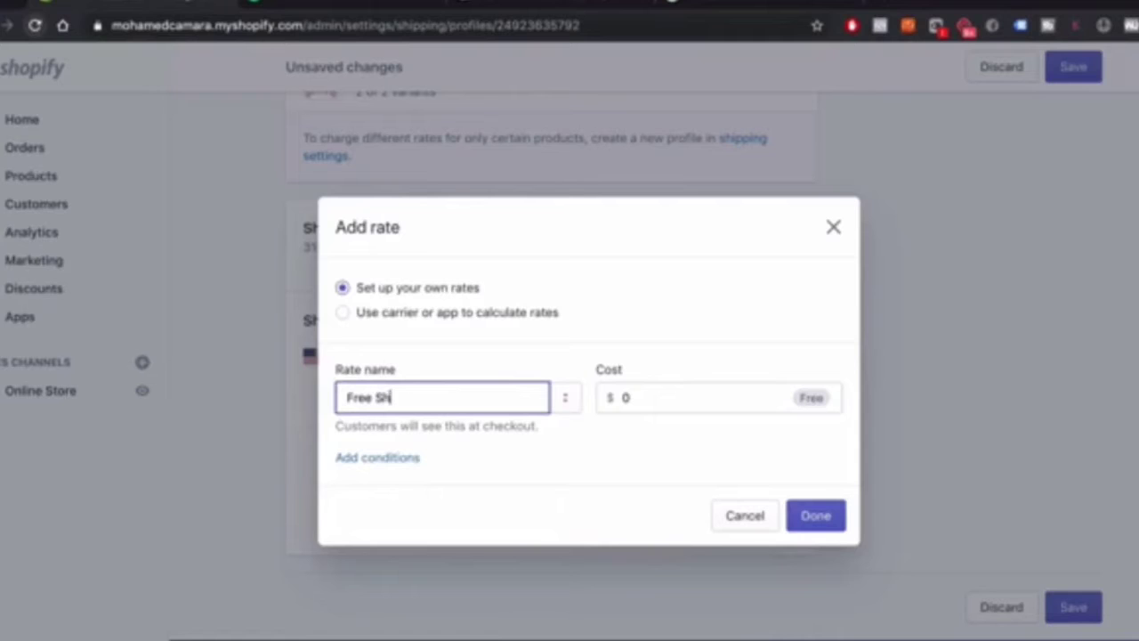
type("ippinngf")
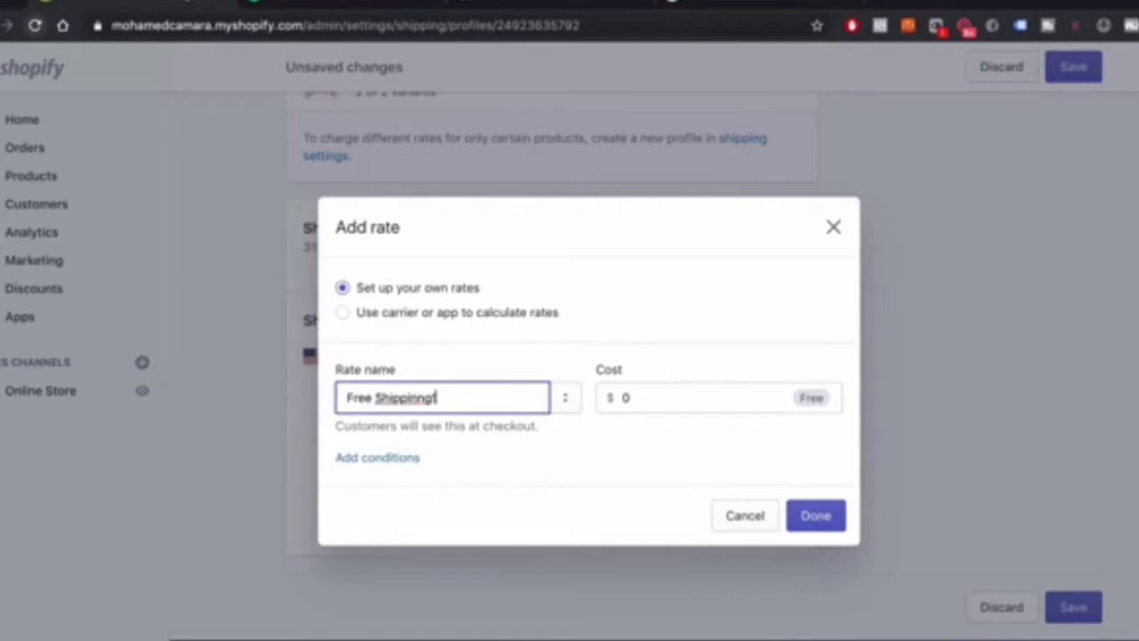
left_click(419, 398)
key("BackSpace")
left_click(614, 400)
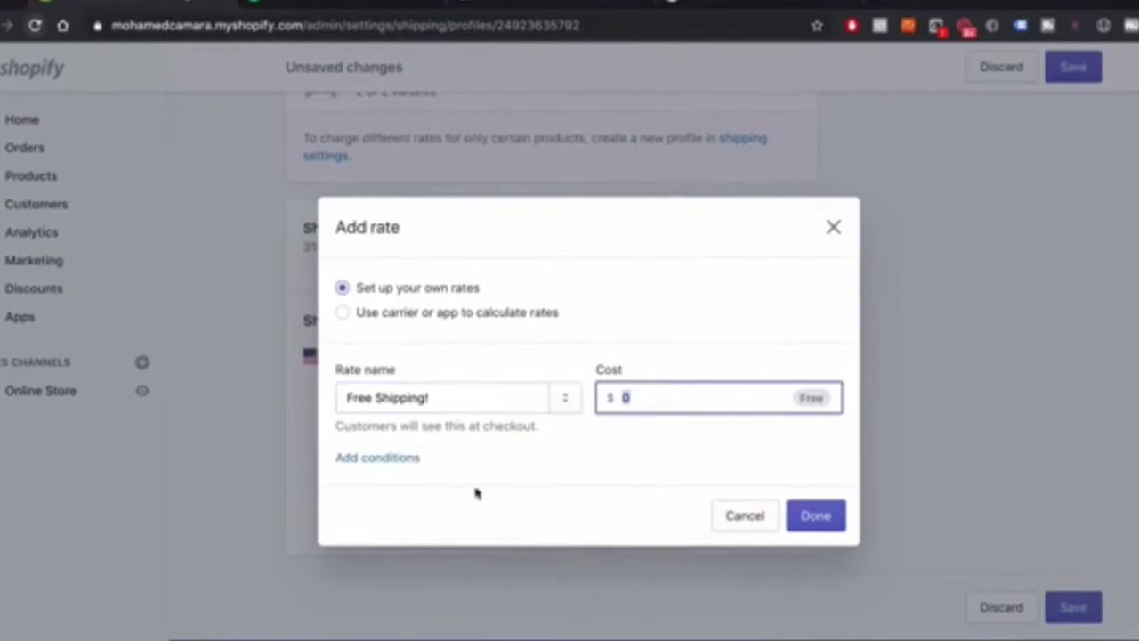
Add an order price condition to the free rate with a $30 minimum and no maximum
left_click(377, 458)
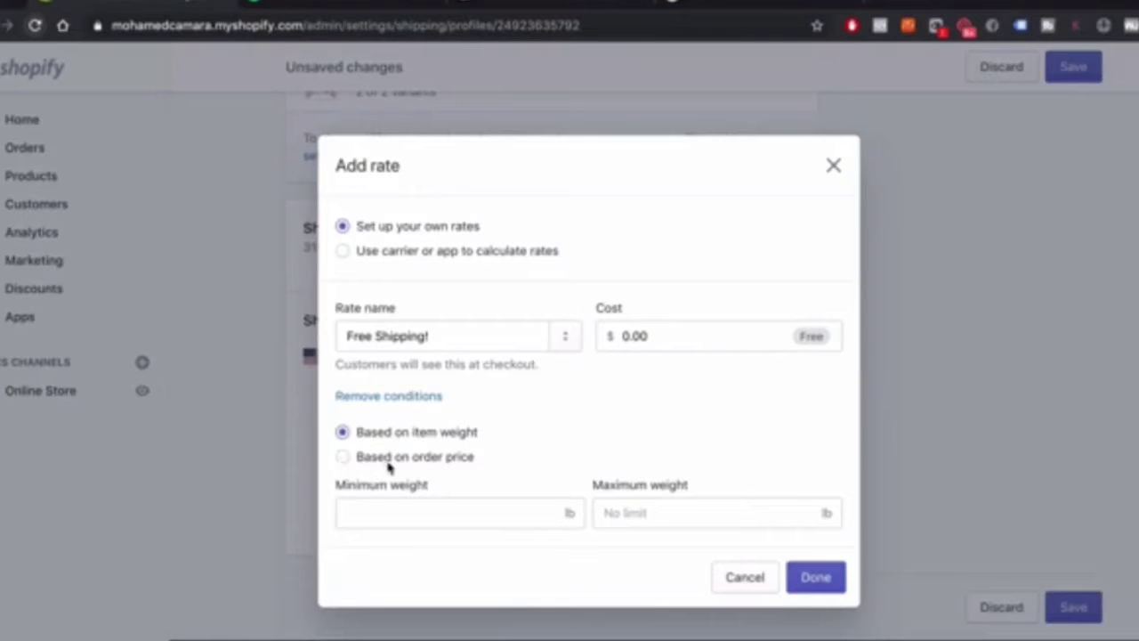
left_click(440, 459)
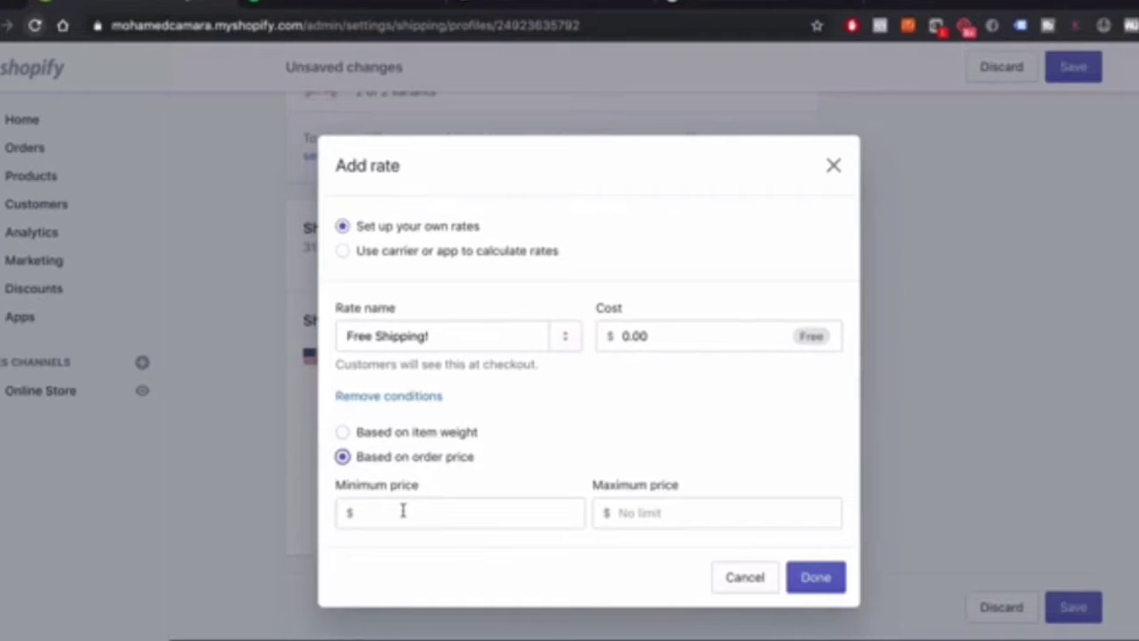
left_click(402, 510)
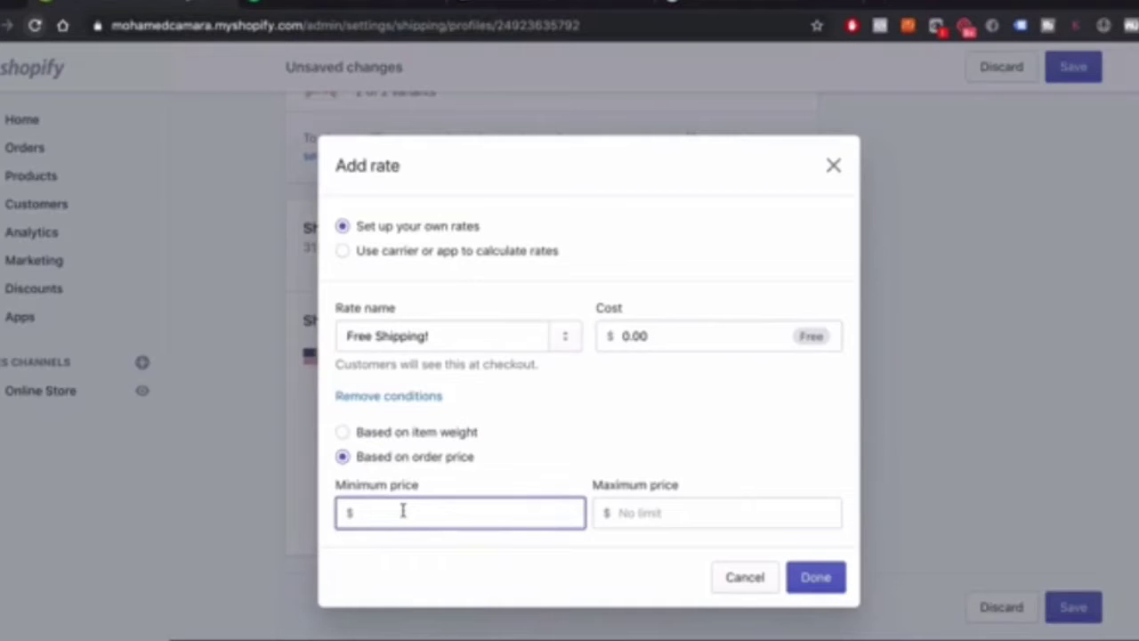
type("30")
left_click(658, 516)
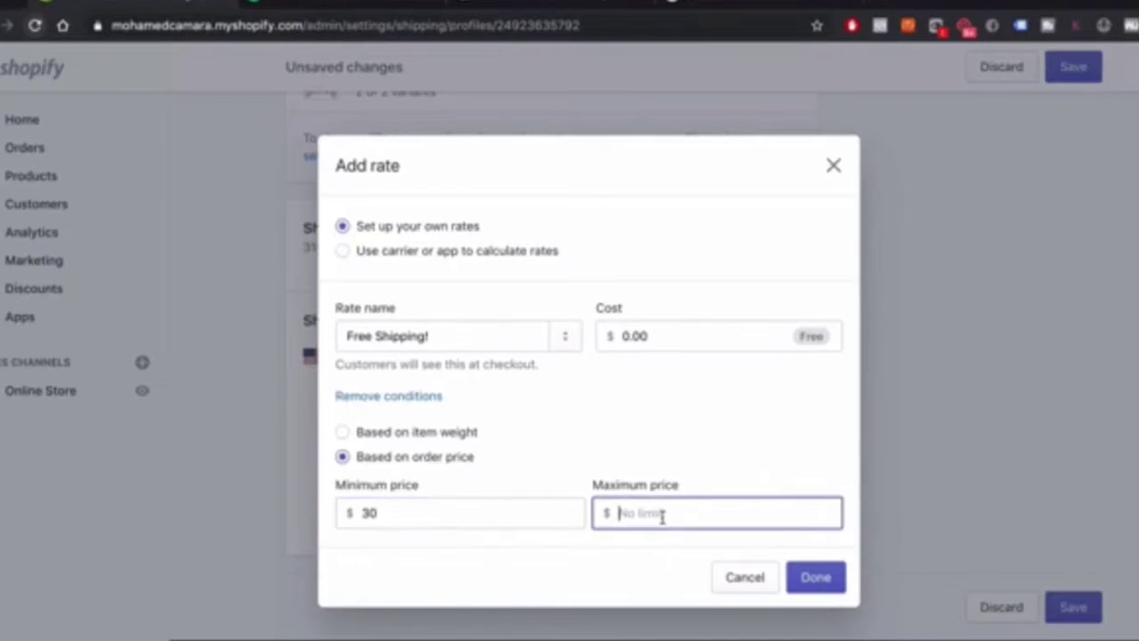
Confirm the Free Shipping! rate and save the General shipping profile
left_click(815, 577)
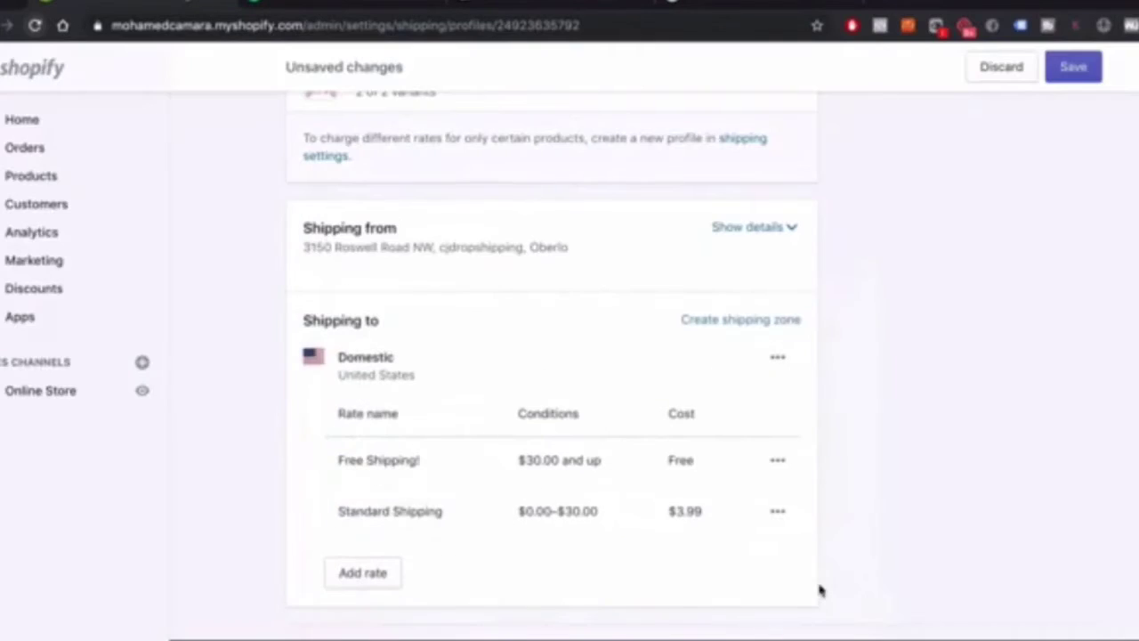
scroll(619, 525, "down", 1)
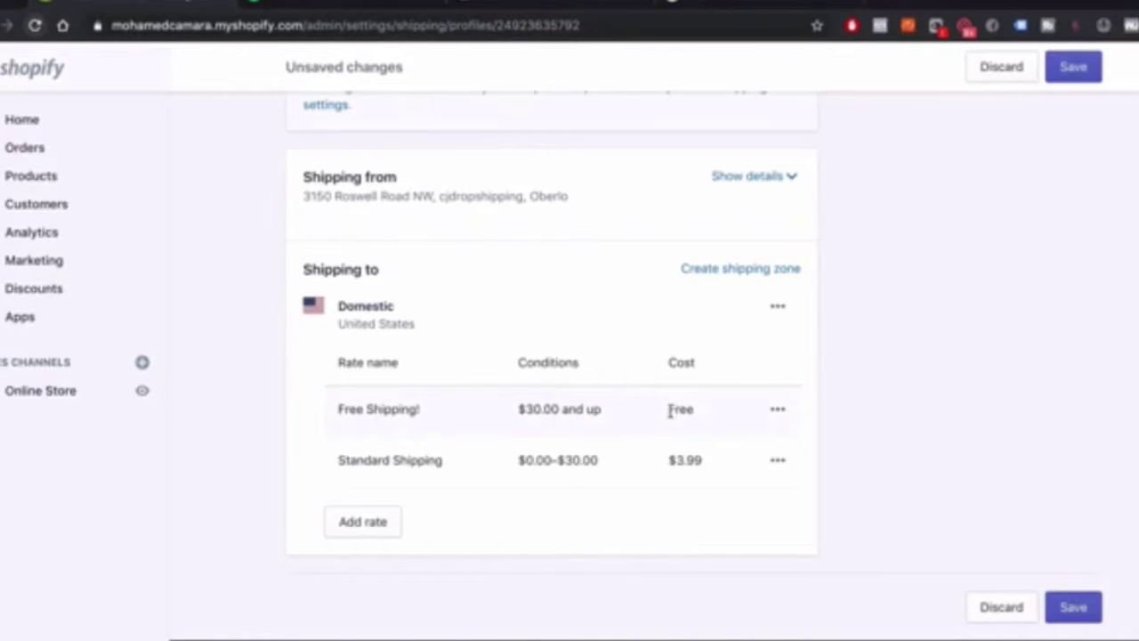
scroll(770, 420, "up", 5)
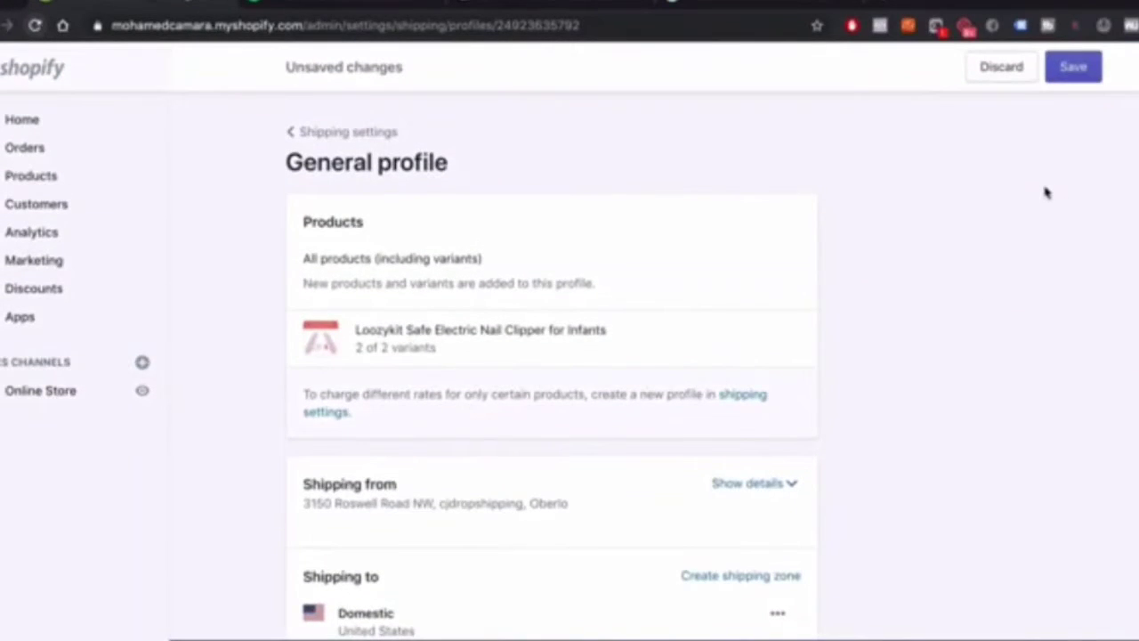
scroll(872, 356, "down", 4)
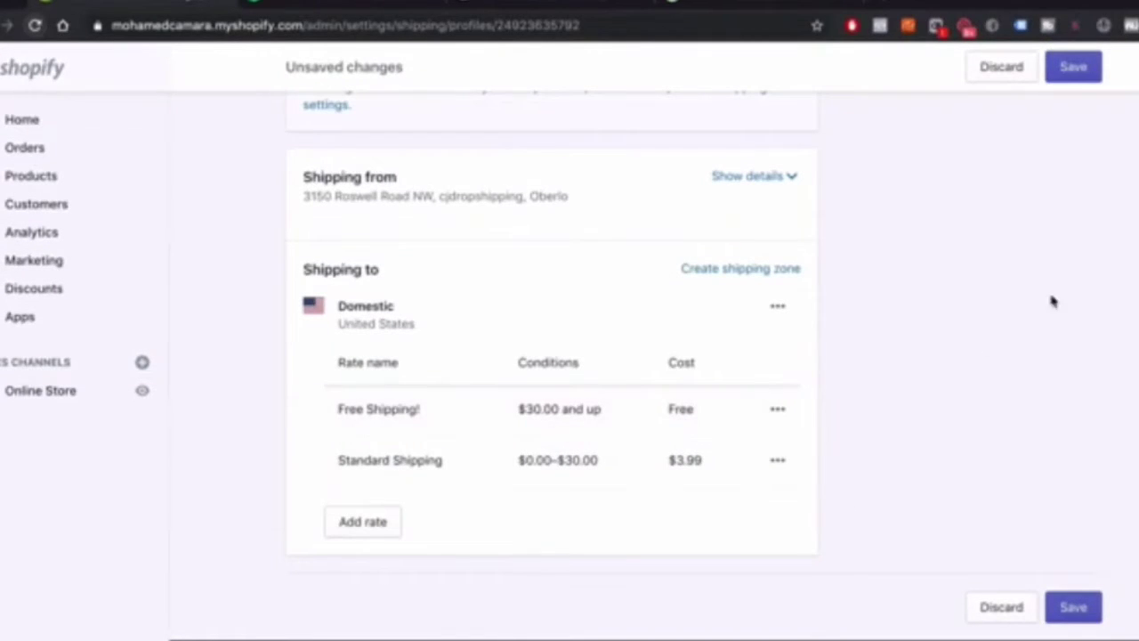
left_click(1074, 608)
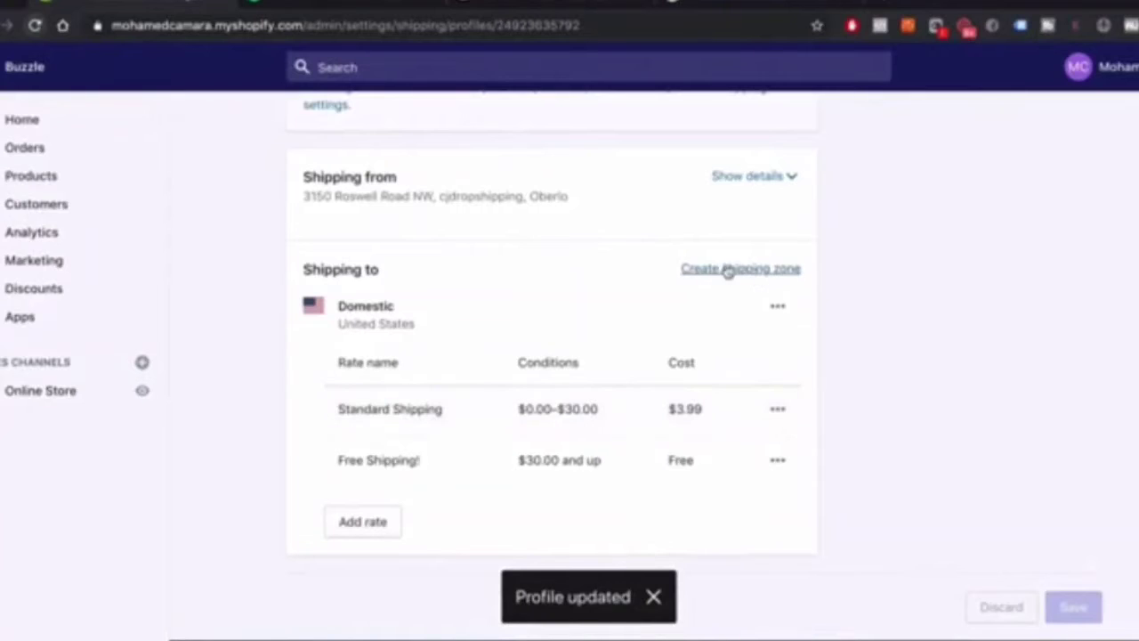
scroll(593, 321, "up", 3)
scroll(593, 321, "down", 3)
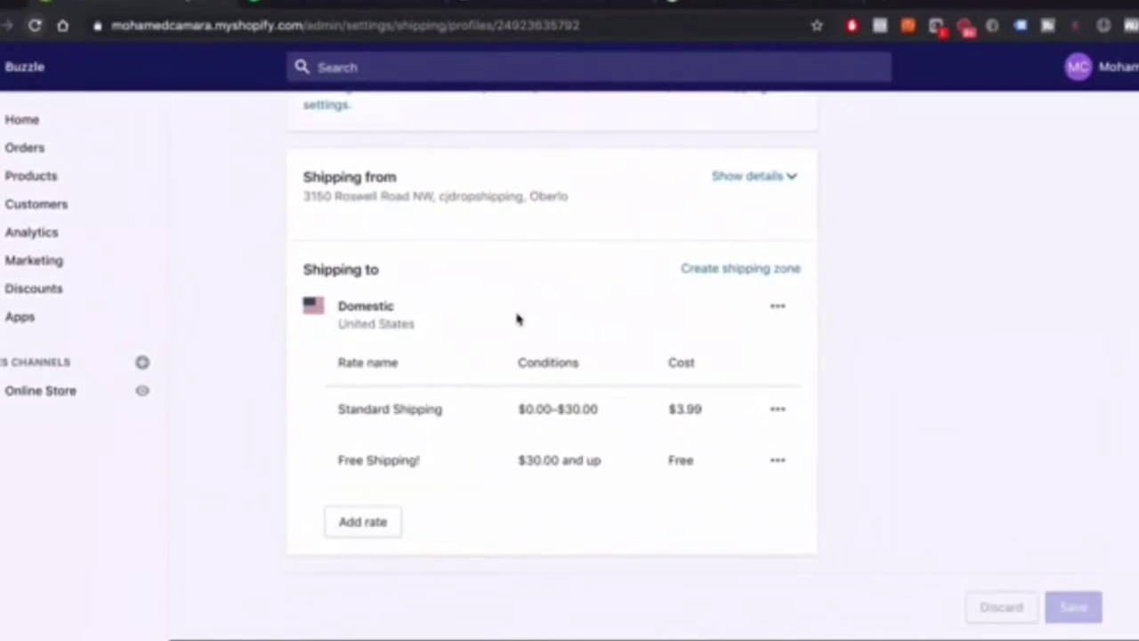
Create a shipping zone called Worldwide with Rest of world selected
left_click(761, 272)
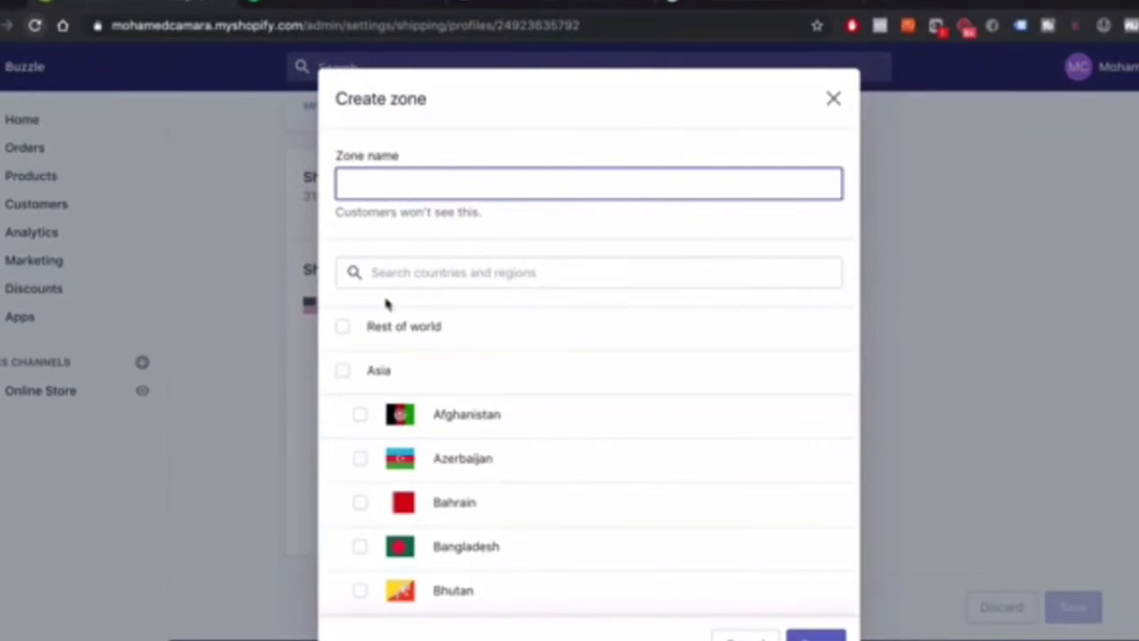
left_click(342, 329)
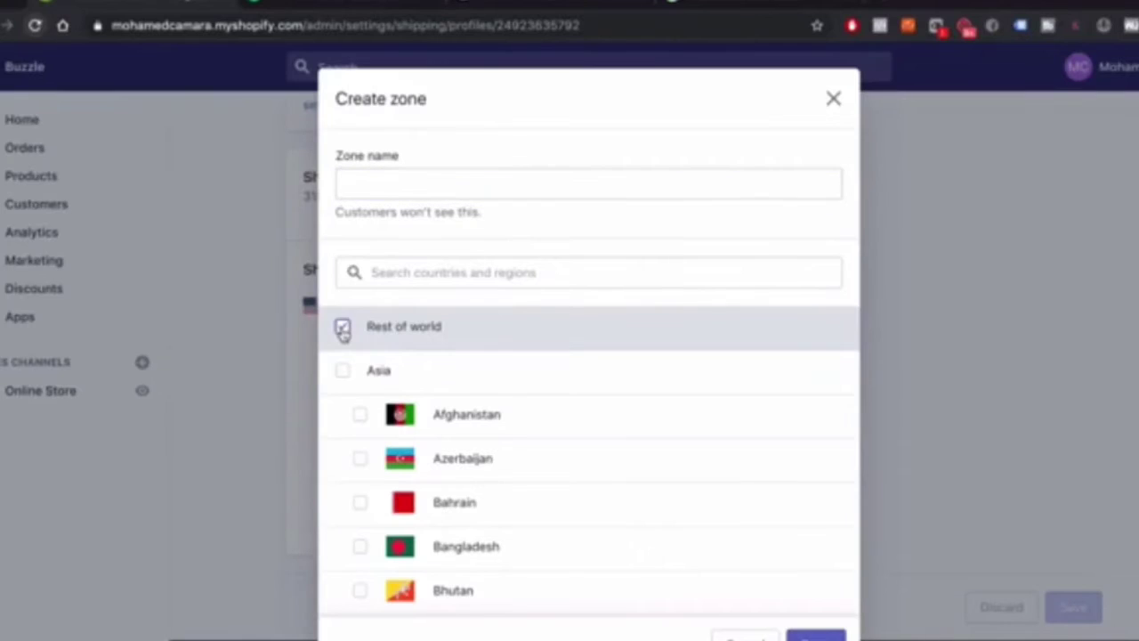
left_click(387, 175)
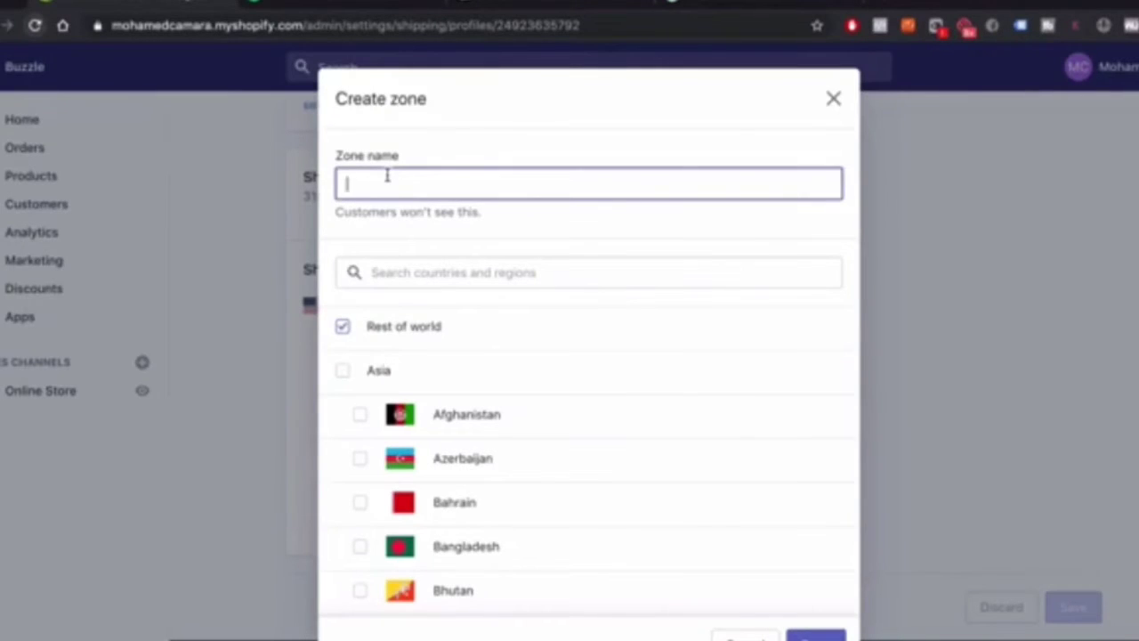
type("Rest of the")
key("super+a")
type("W")
left_click(342, 327)
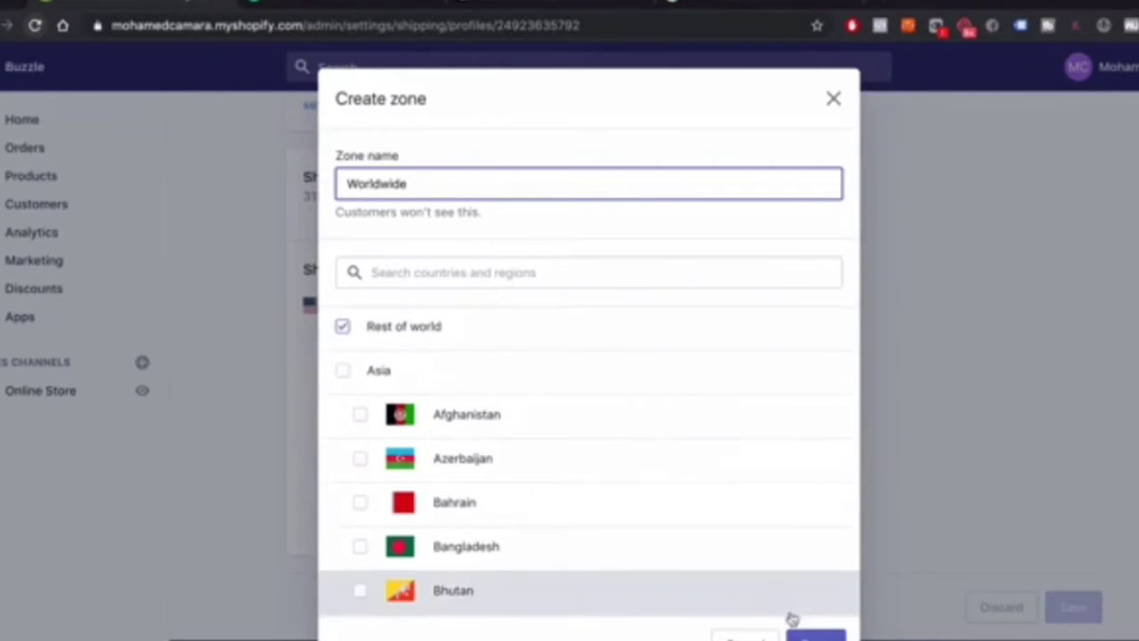
left_click(815, 636)
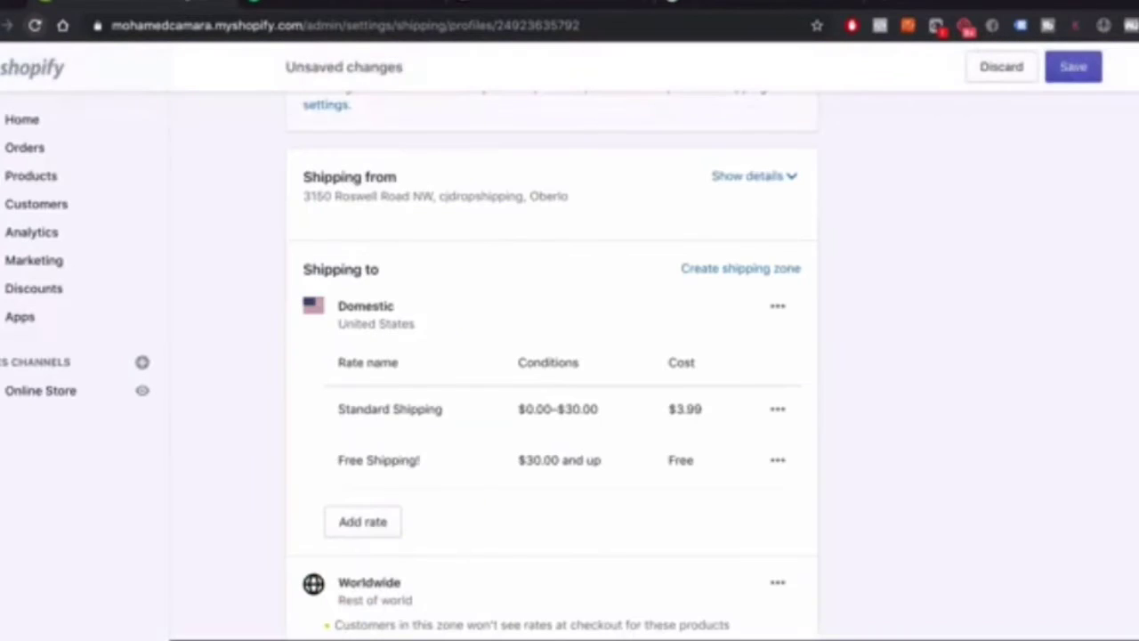
scroll(654, 478, "down", 3)
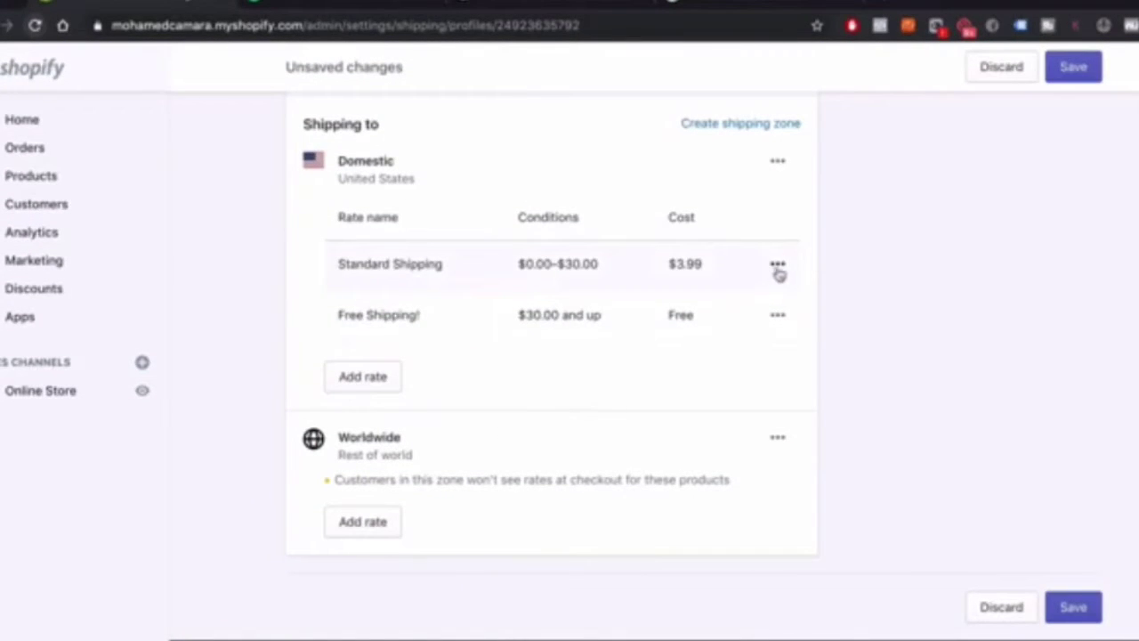
Add a Worldwide Shipping rate costing $3.99 for orders from $0 to $30
left_click(365, 523)
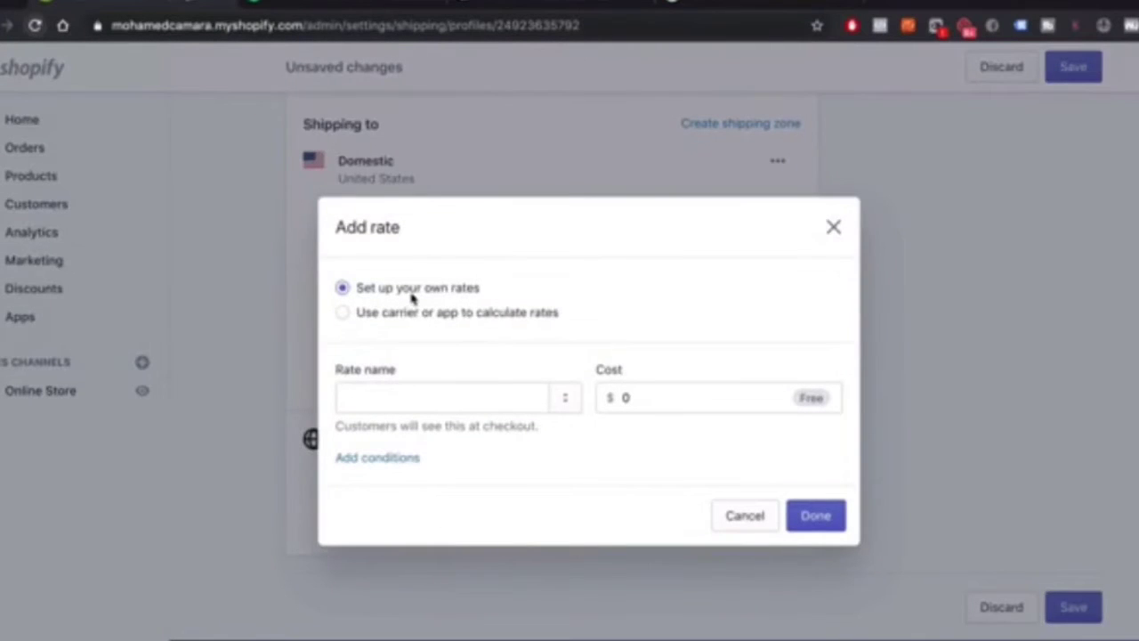
left_click(416, 395)
type("l")
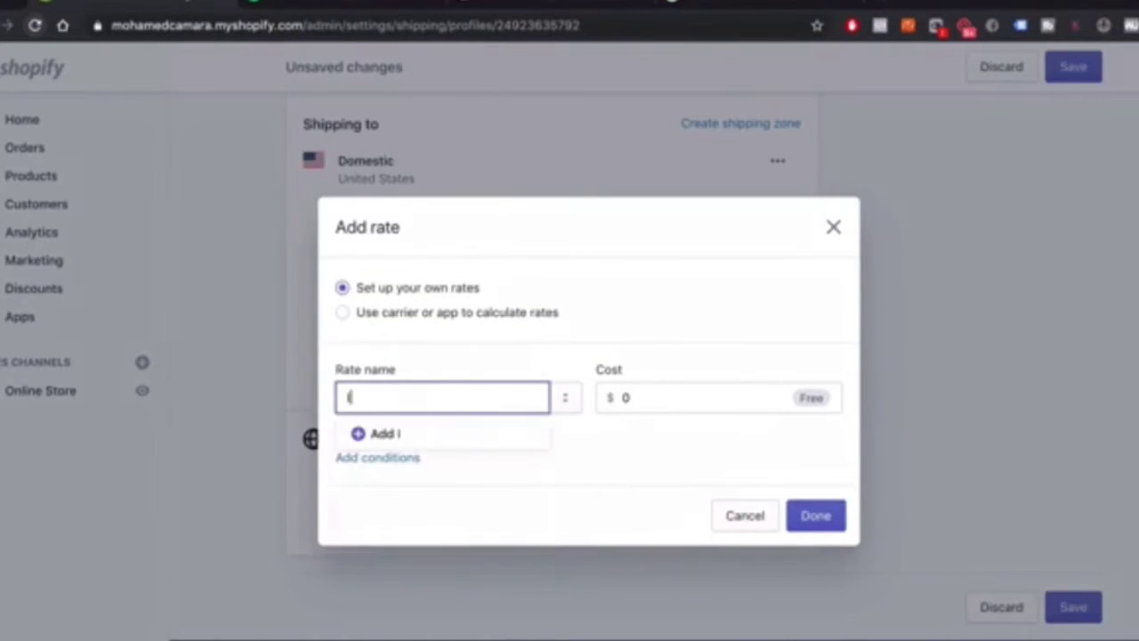
type("n")
key("BackSpace")
key("BackSpace")
type("Worldiw")
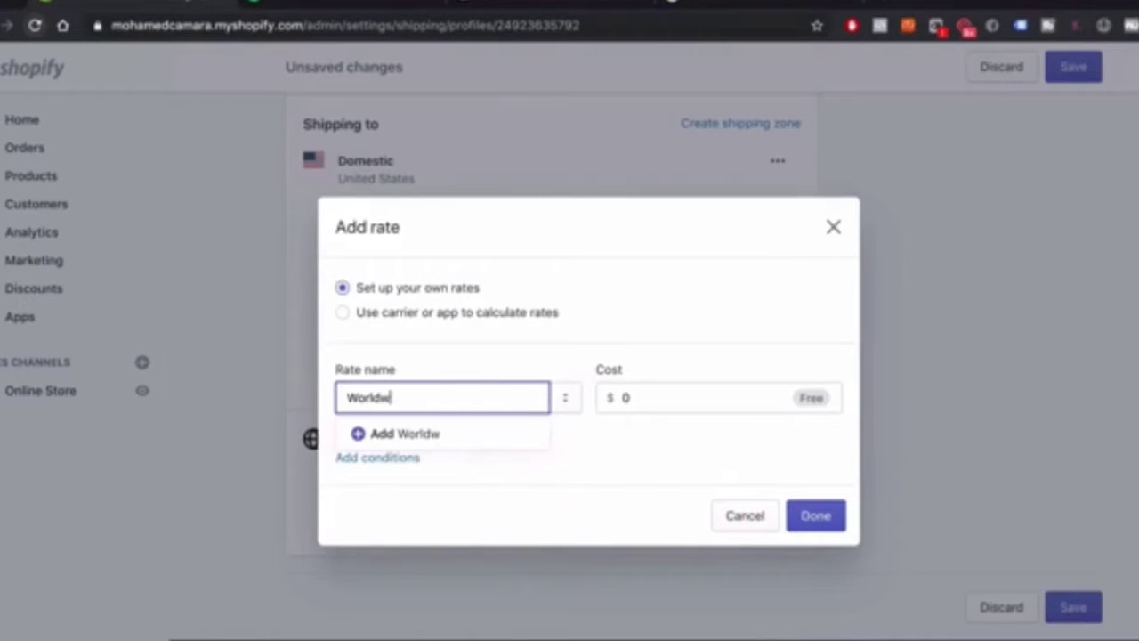
type("ide Shipping")
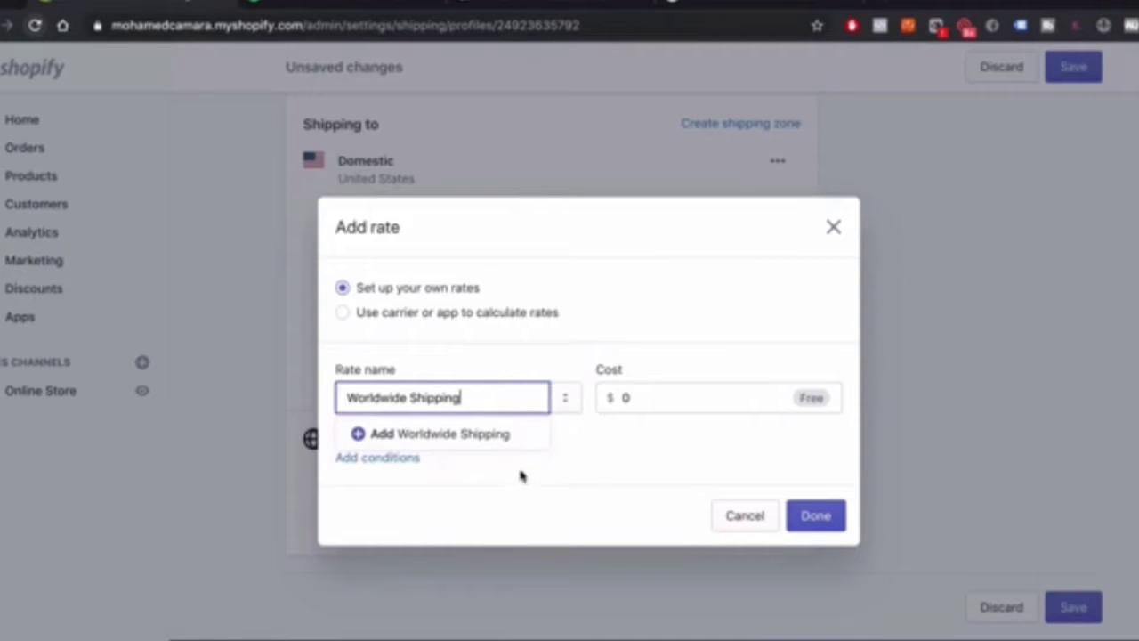
left_click(485, 436)
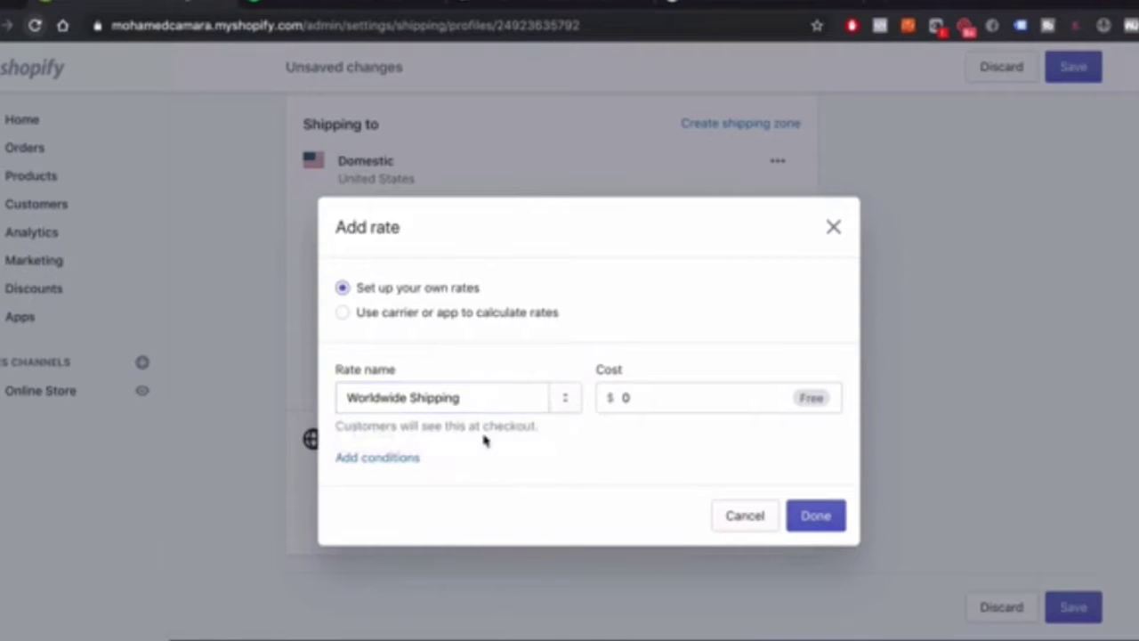
left_click(408, 463)
left_click(672, 330)
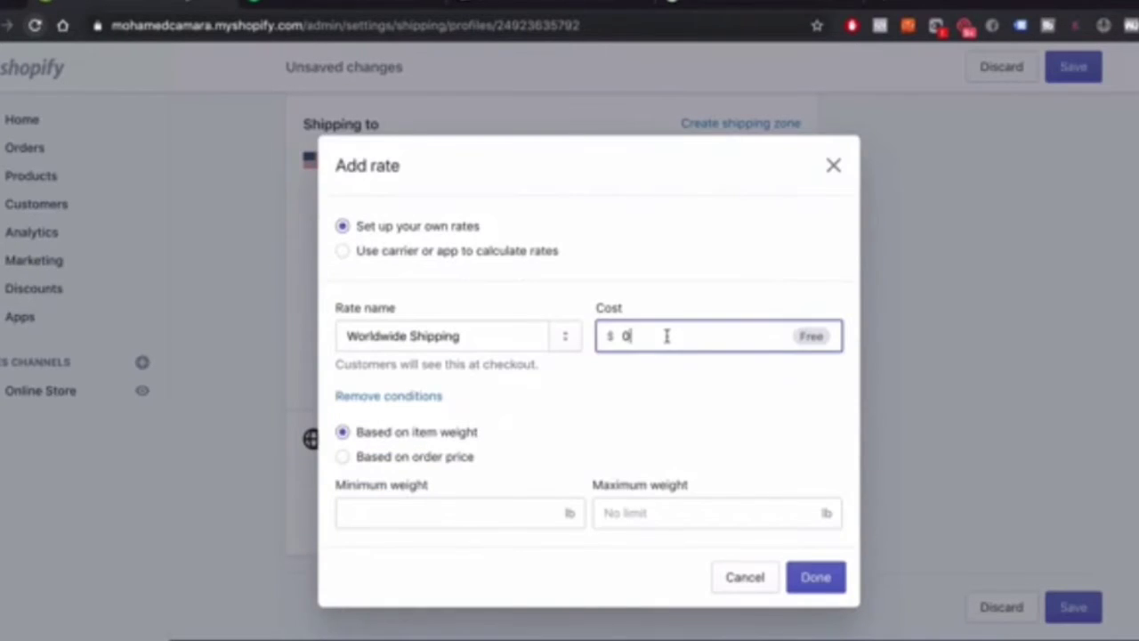
key("BackSpace")
type("3.99")
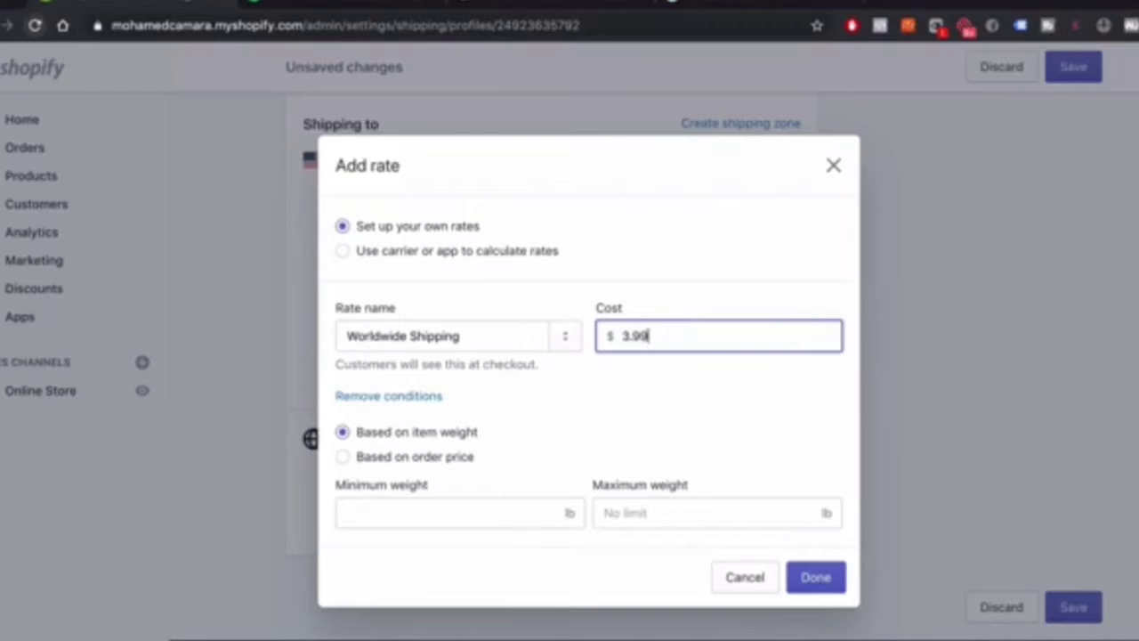
left_click(355, 459)
left_click(442, 515)
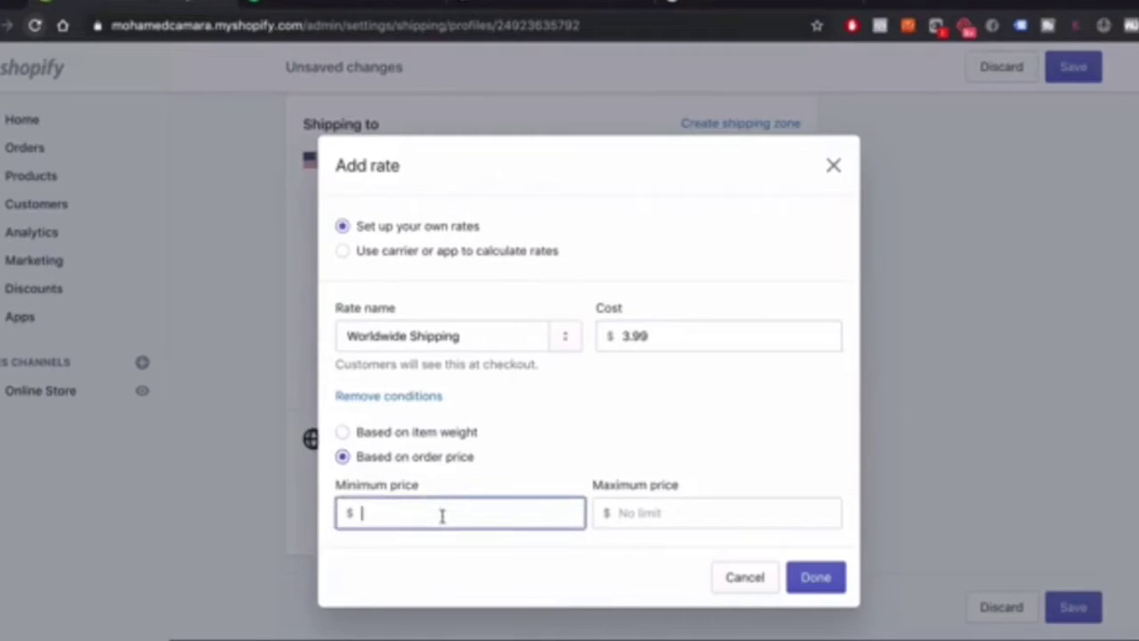
type("0")
key("Tab")
type("30")
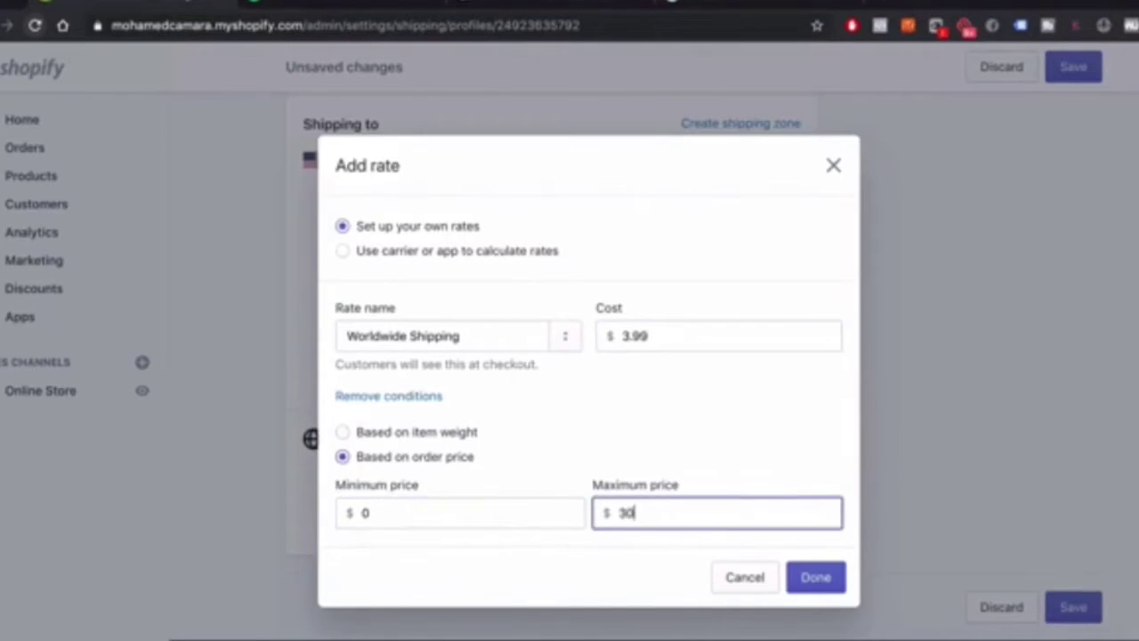
left_click(823, 578)
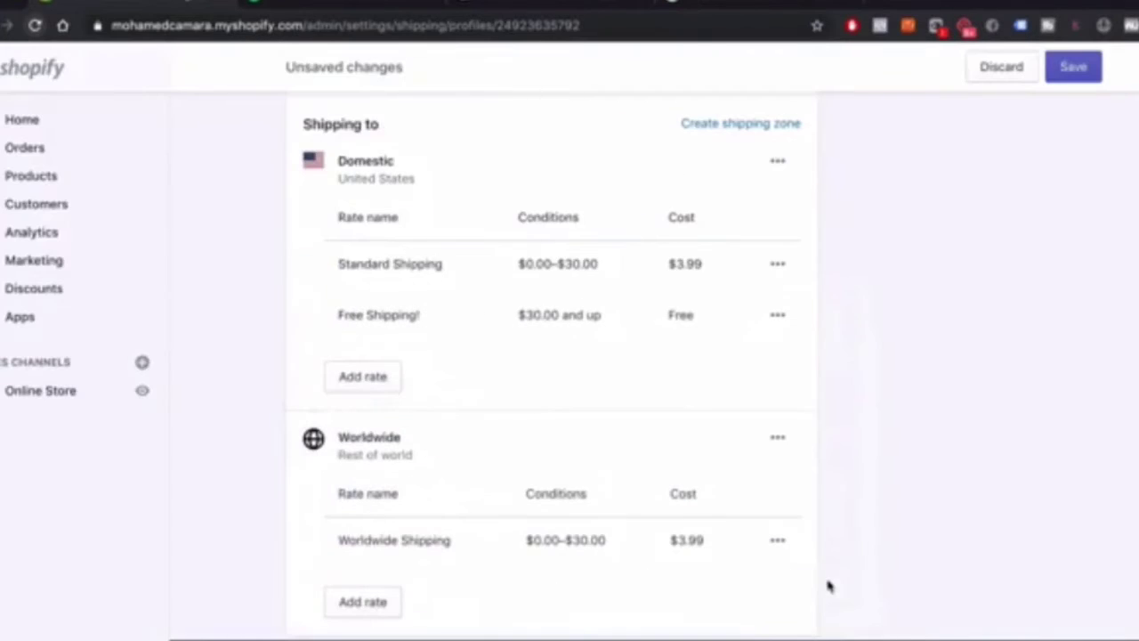
scroll(560, 484, "down", 2)
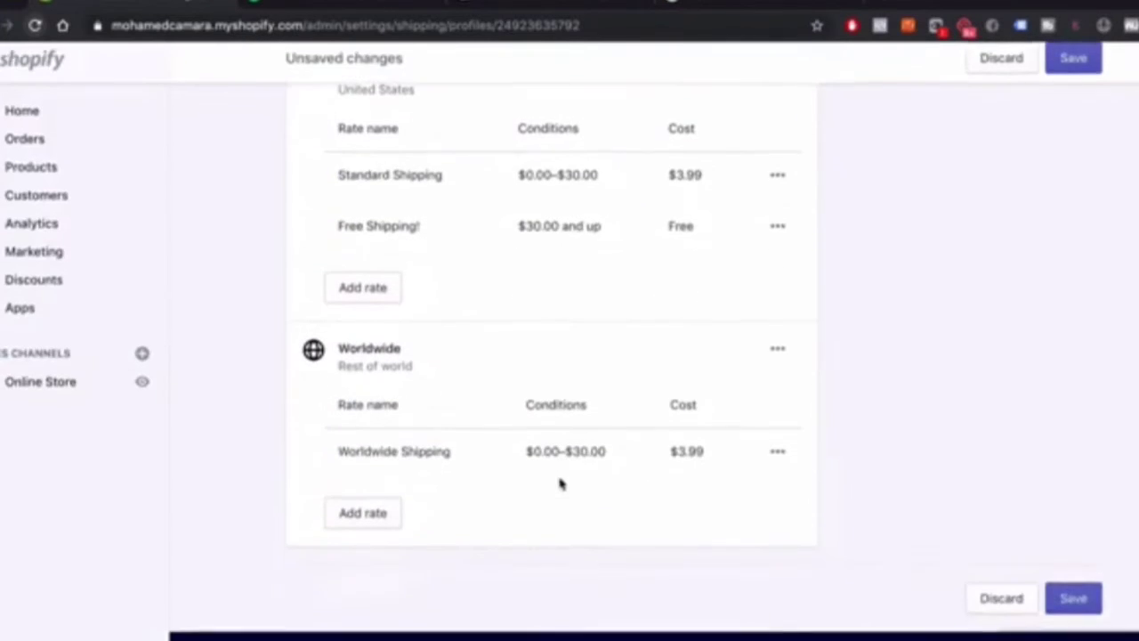
Add a $0 Free Shipping! rate for orders of $30 and up
left_click(392, 520)
left_click(397, 402)
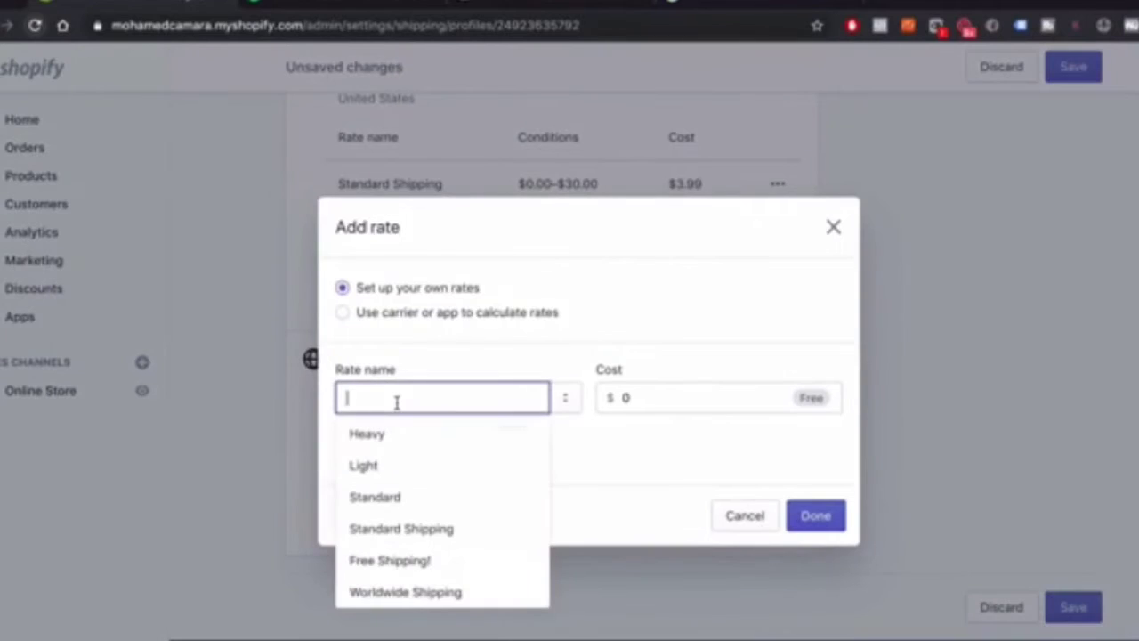
left_click(429, 561)
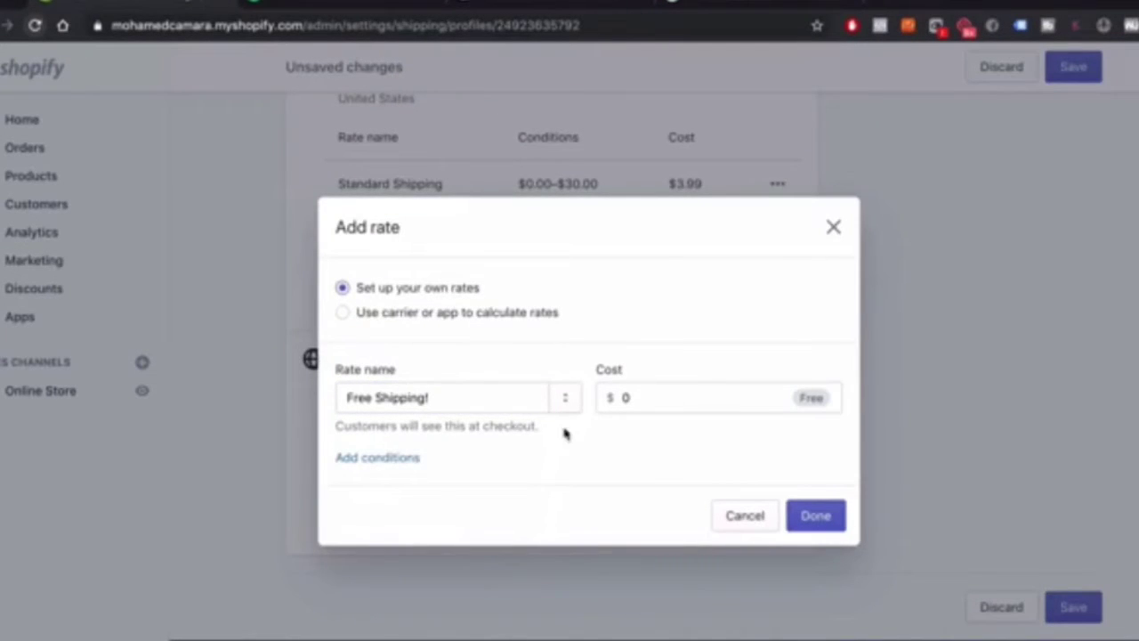
left_click(721, 401)
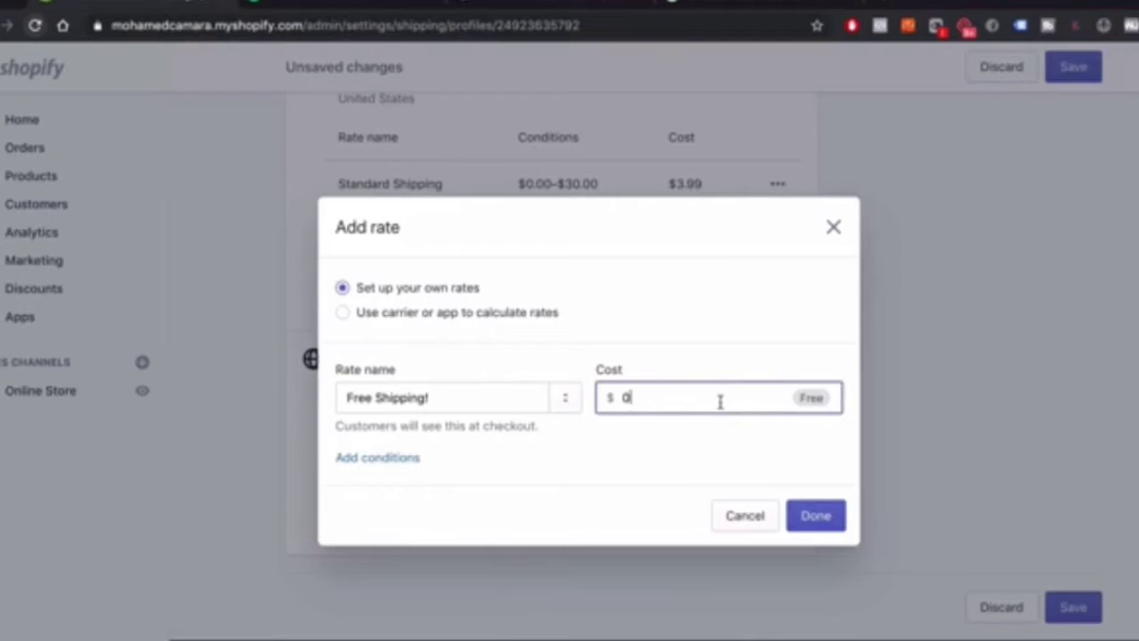
left_click(378, 457)
left_click(398, 457)
left_click(399, 510)
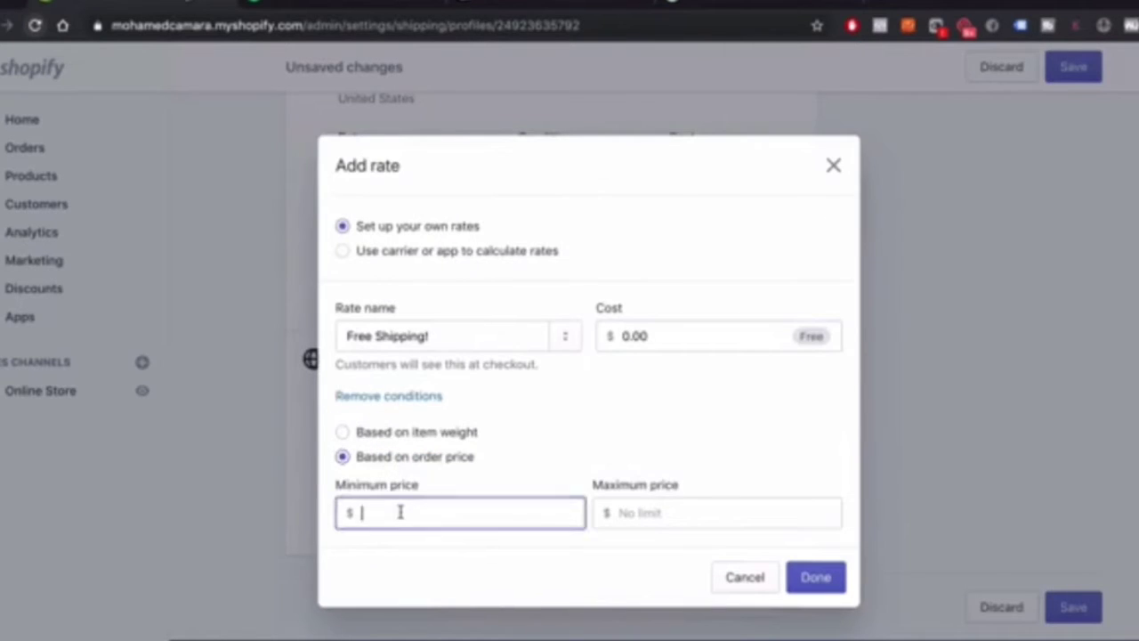
type("30")
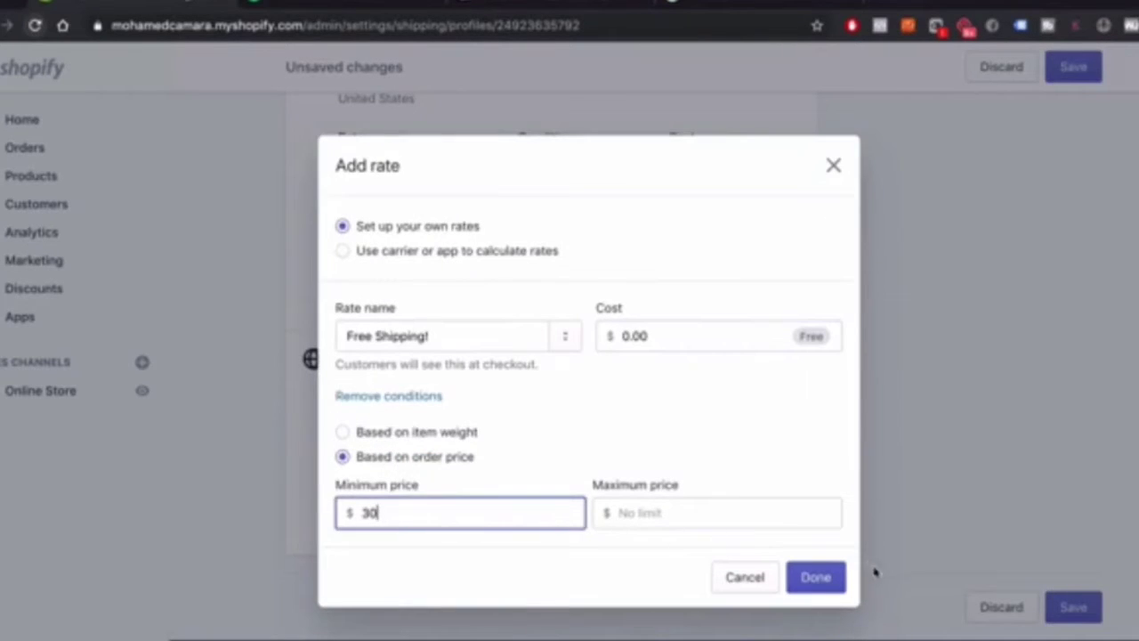
left_click(815, 578)
scroll(492, 447, "up", 5)
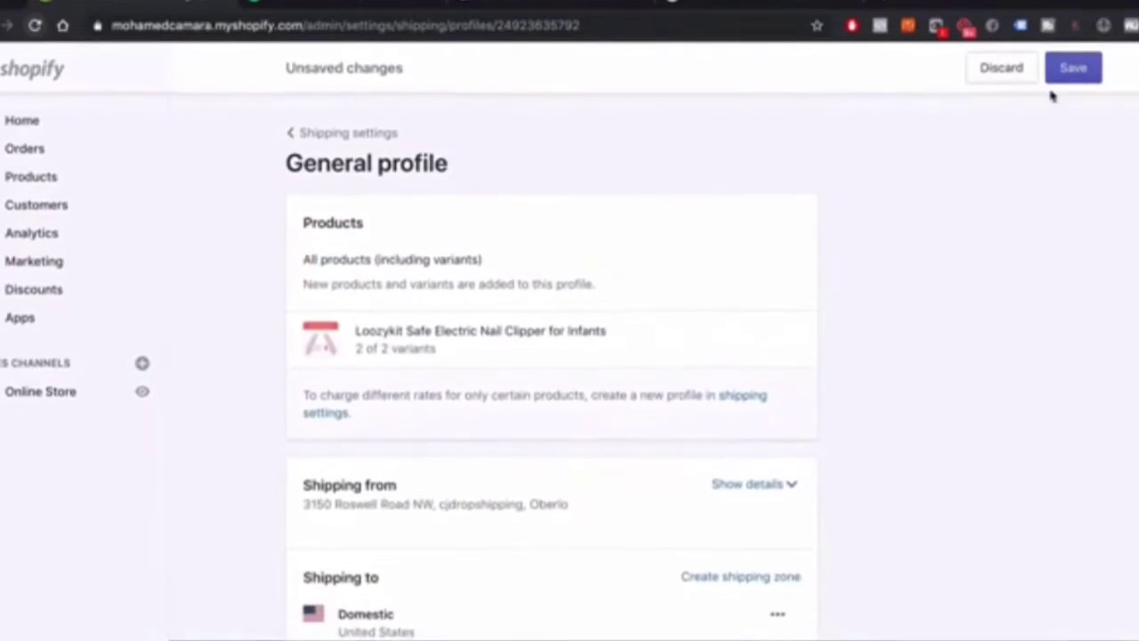
Save the shipping profile and go back to Shipping settings
left_click(1067, 69)
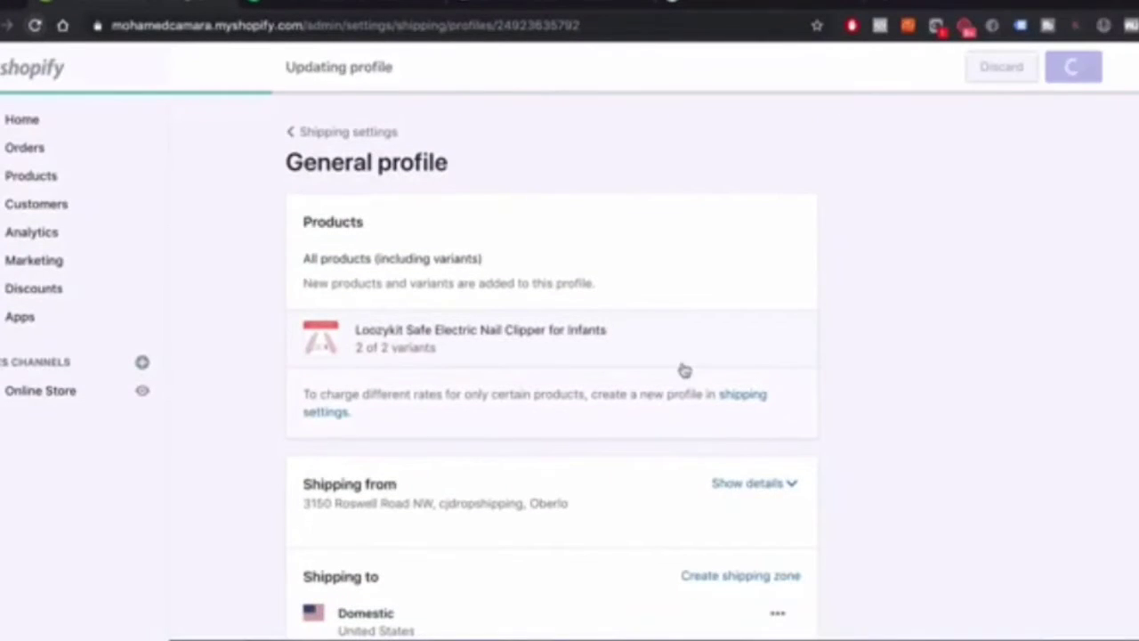
scroll(682, 371, "down", 10)
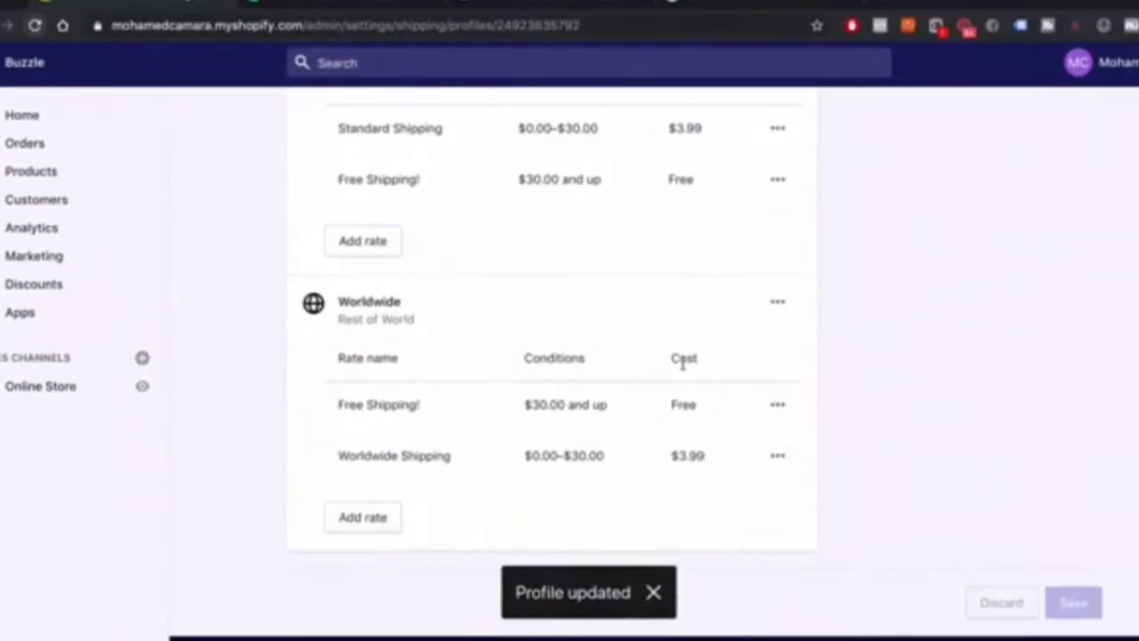
scroll(685, 369, "up", 10)
left_click(343, 135)
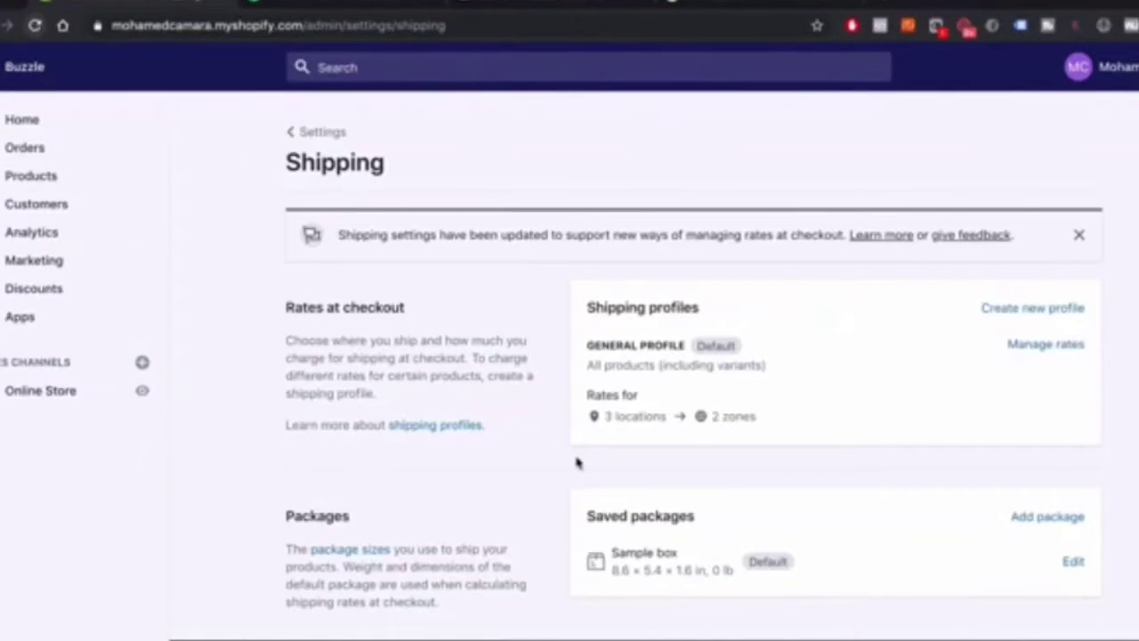
scroll(536, 445, "up", 1)
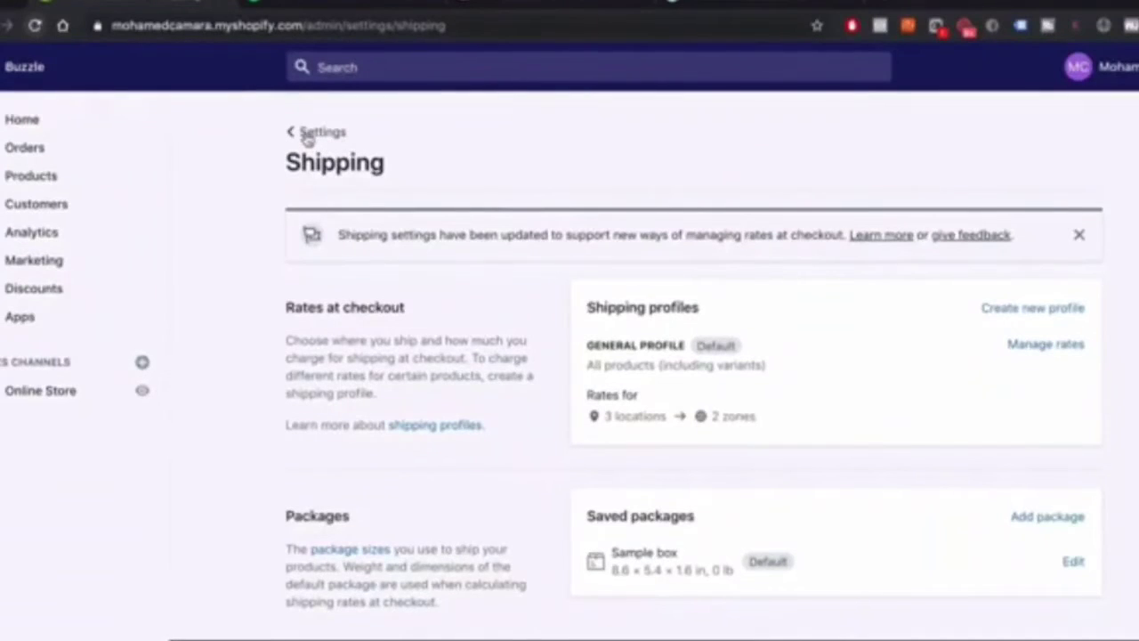
Leave the Shipping page using the Settings back link
left_click(307, 134)
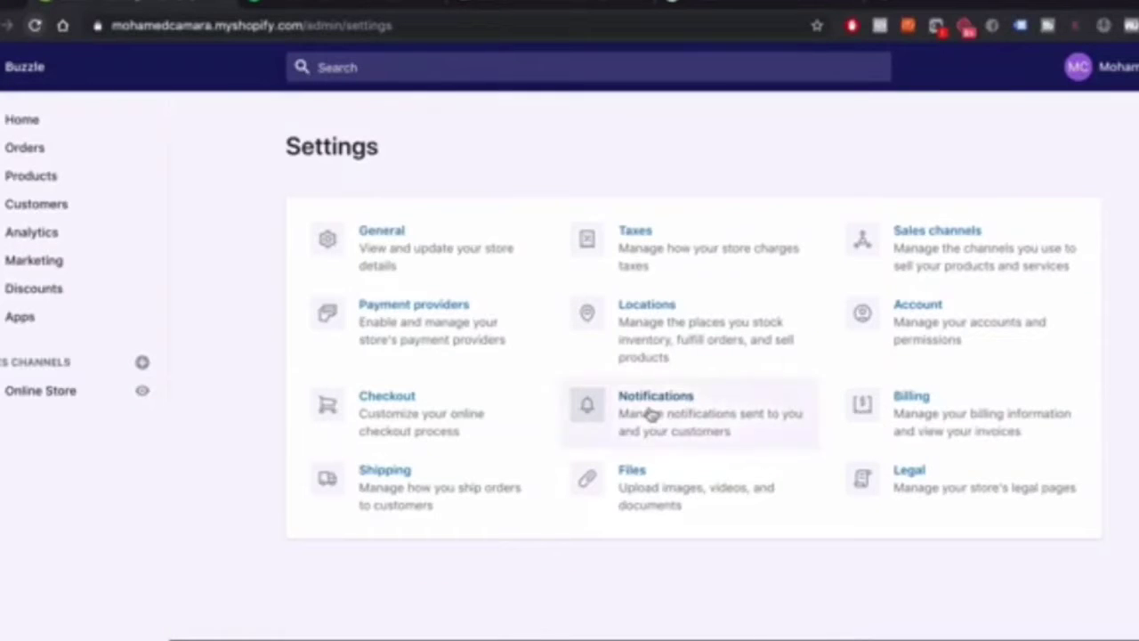
Open Notifications settings and go to the Customize email templates page
left_click(652, 414)
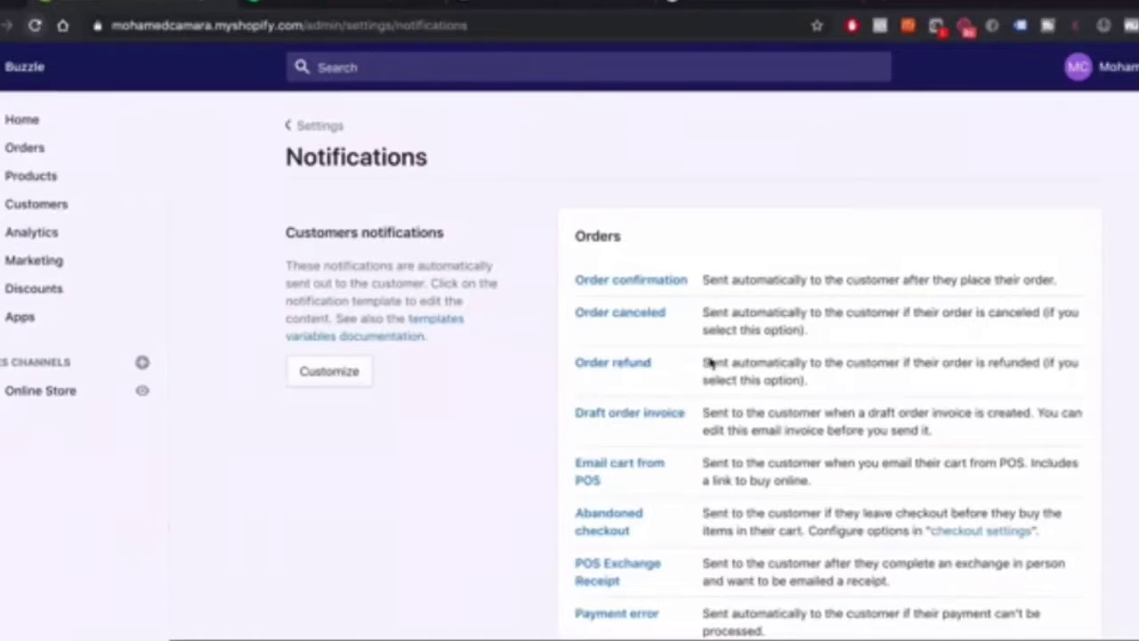
scroll(478, 334, "down", 2)
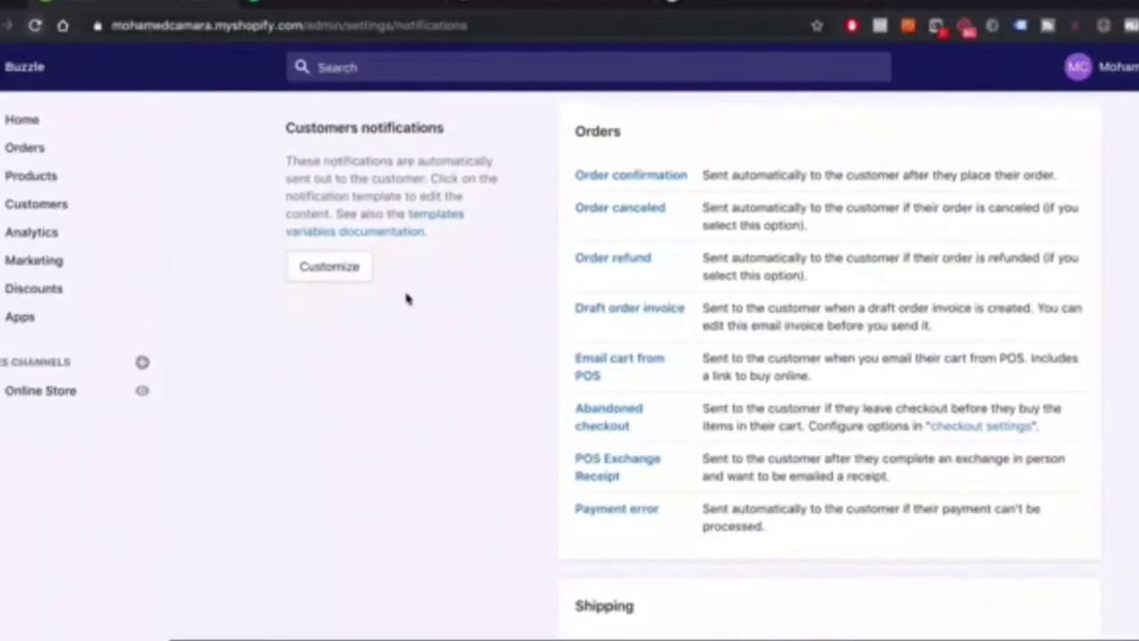
scroll(483, 318, "down", 2)
scroll(445, 317, "up", 4)
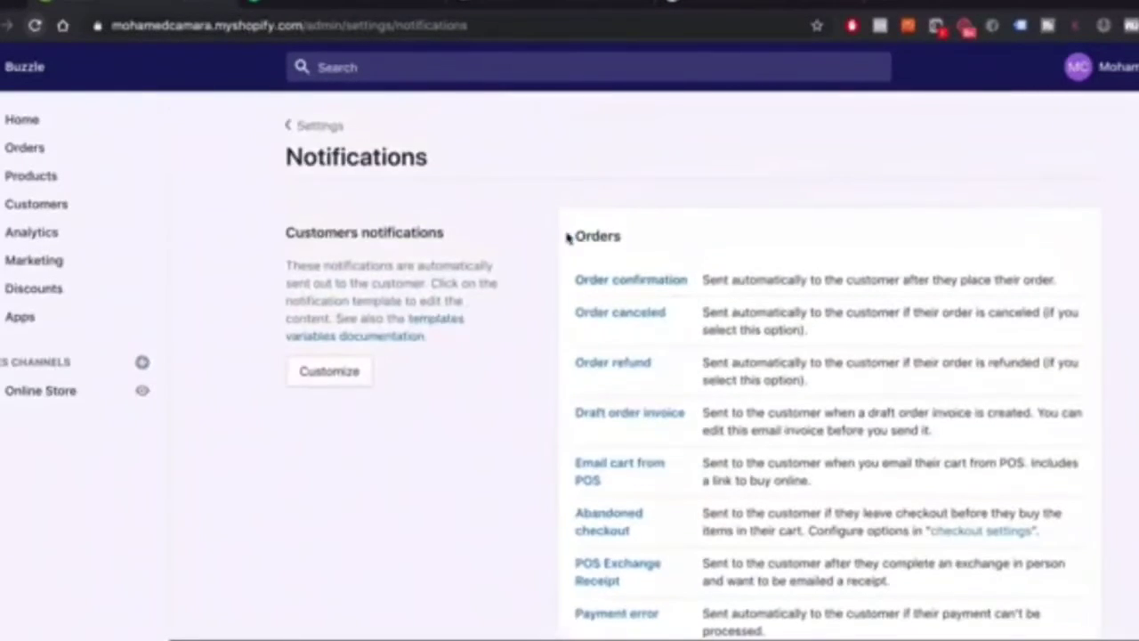
scroll(579, 213, "down", 5)
scroll(656, 425, "down", 7)
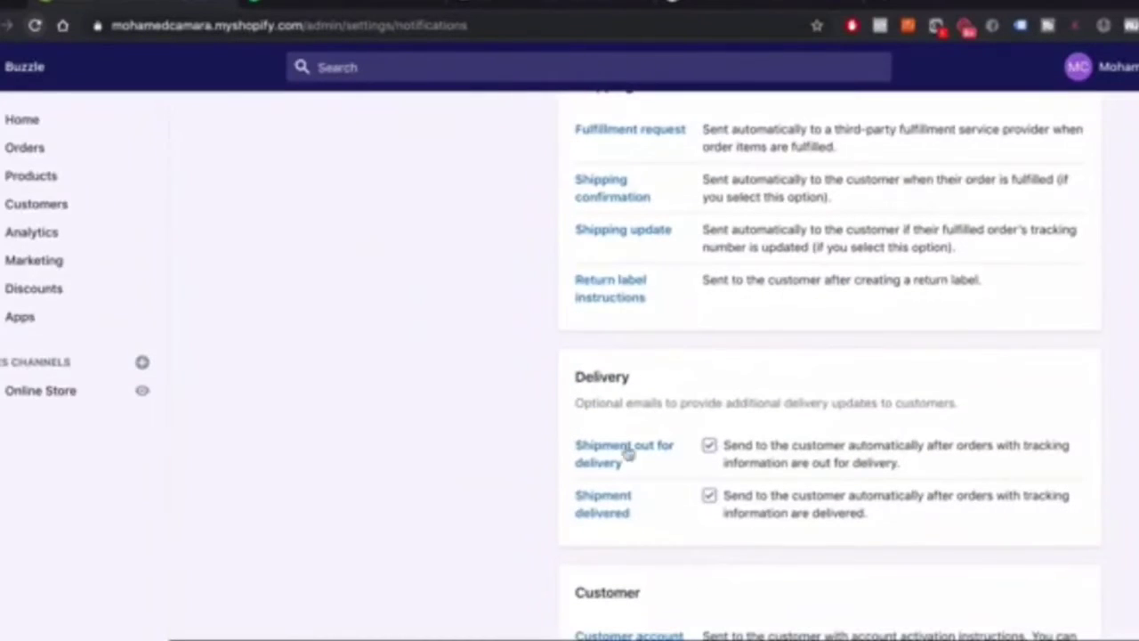
scroll(625, 436, "down", 4)
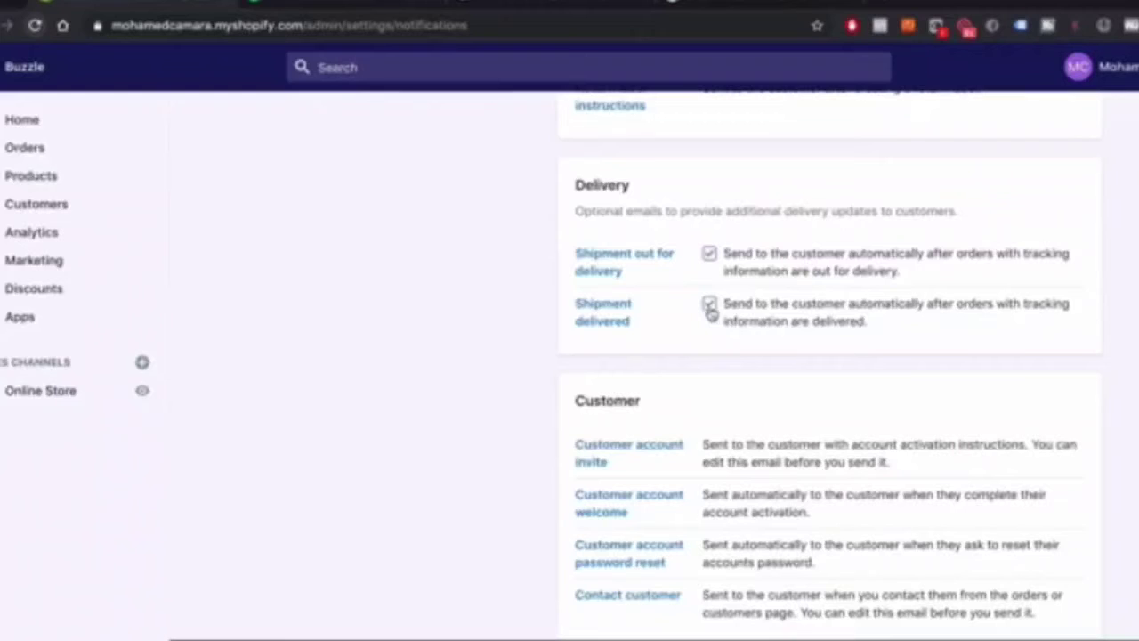
scroll(682, 359, "down", 9)
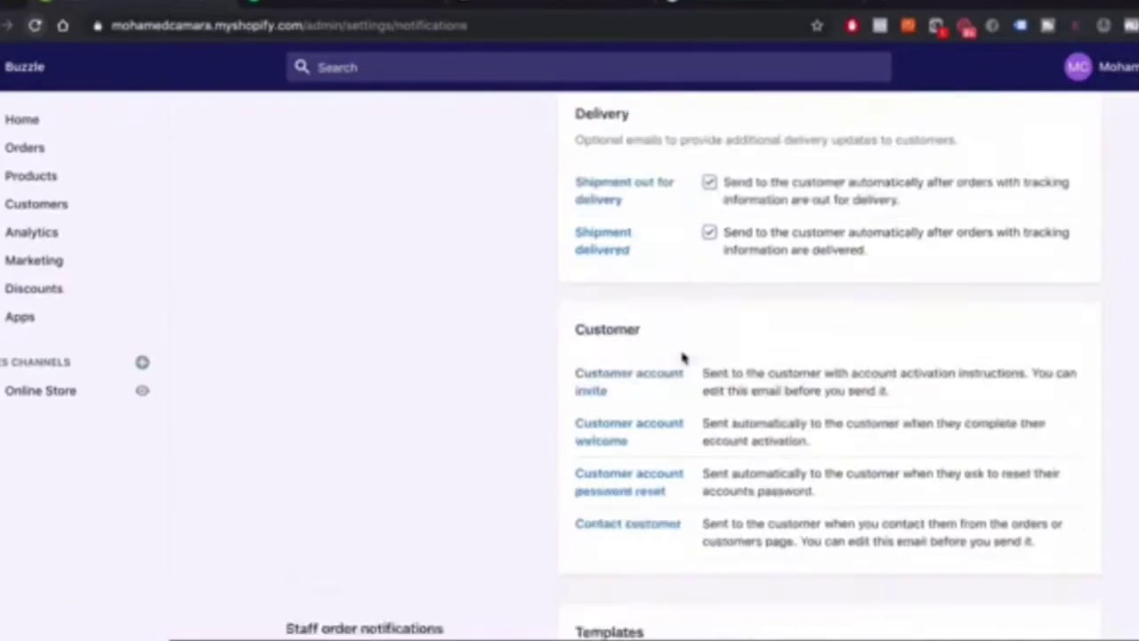
scroll(709, 395, "down", 5)
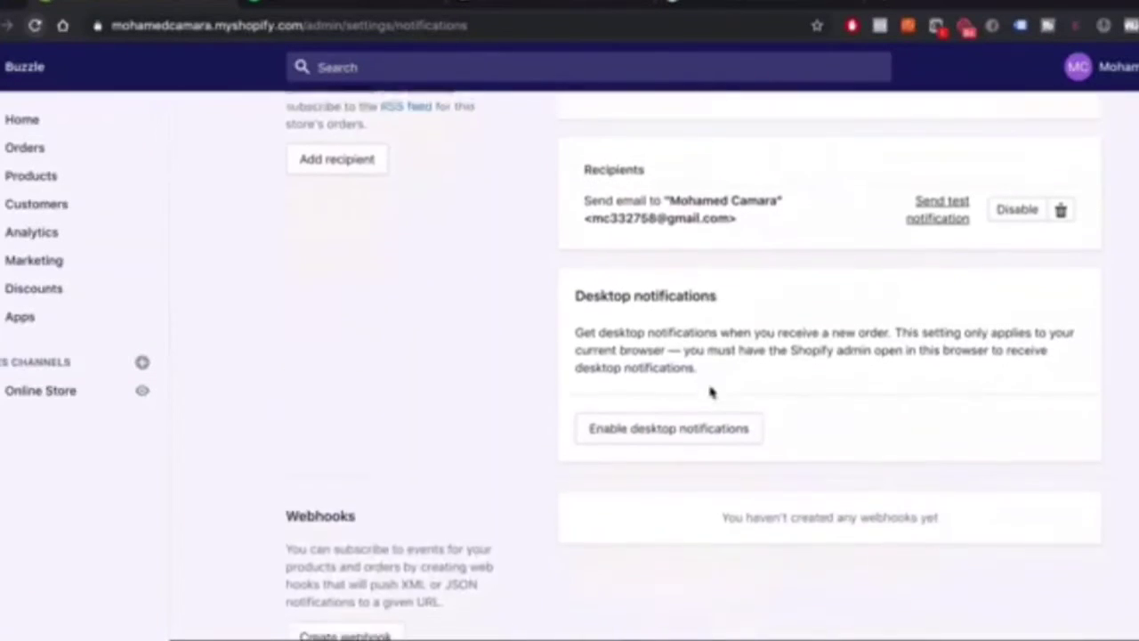
scroll(753, 366, "up", 18)
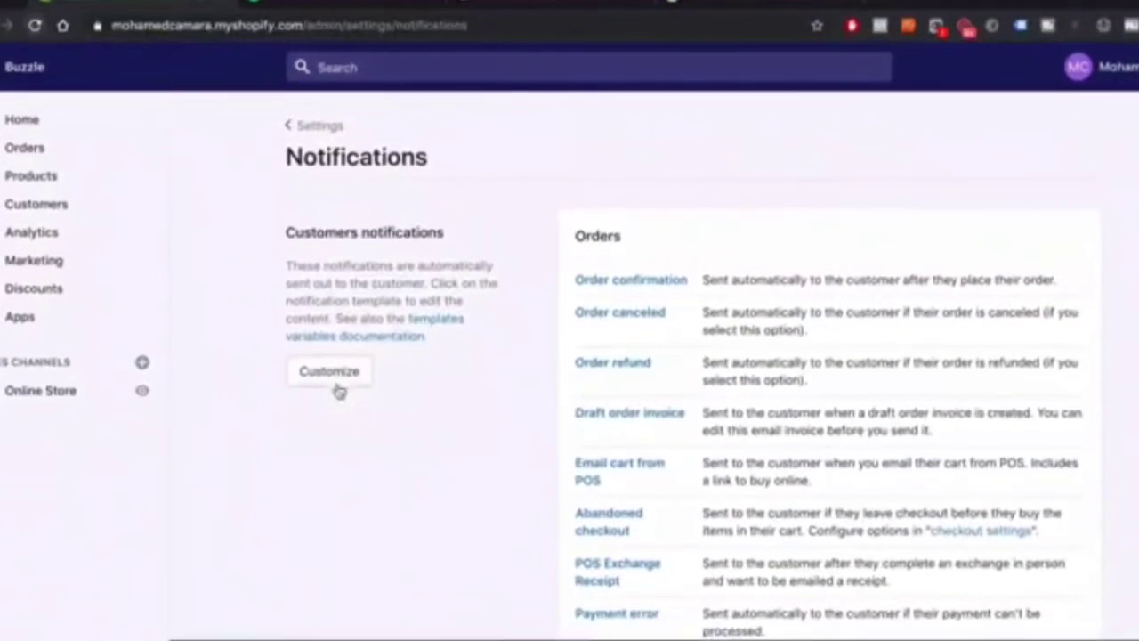
left_click(329, 372)
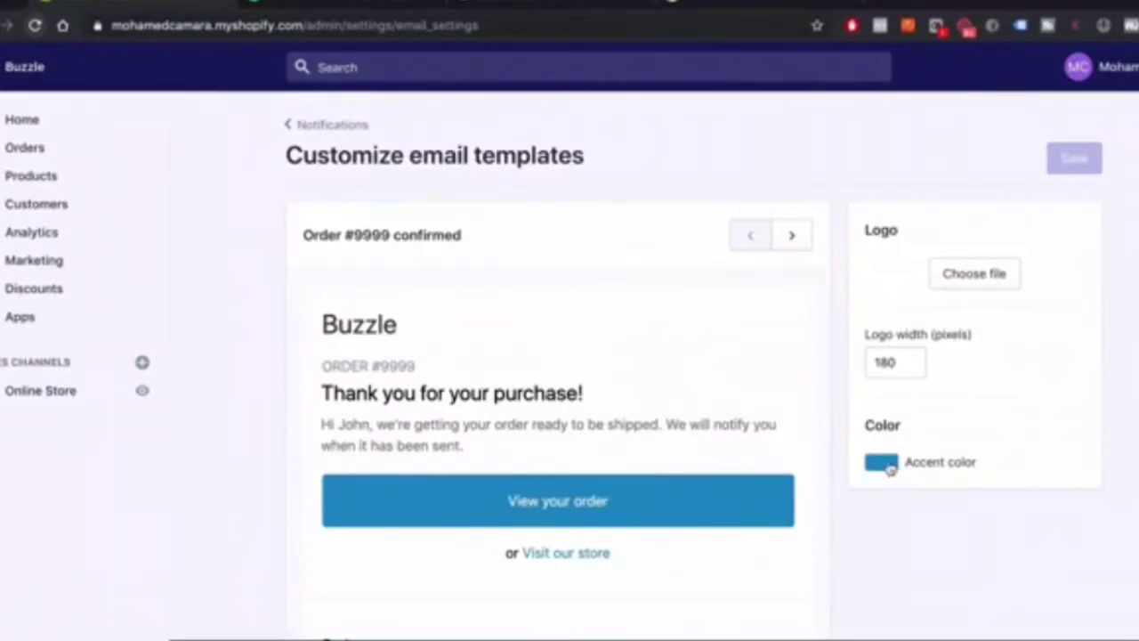
Set the email accent colour to black (#000000), save, and return to Notifications
left_click(887, 464)
left_click(918, 500)
left_click_drag(917, 500, 891, 614)
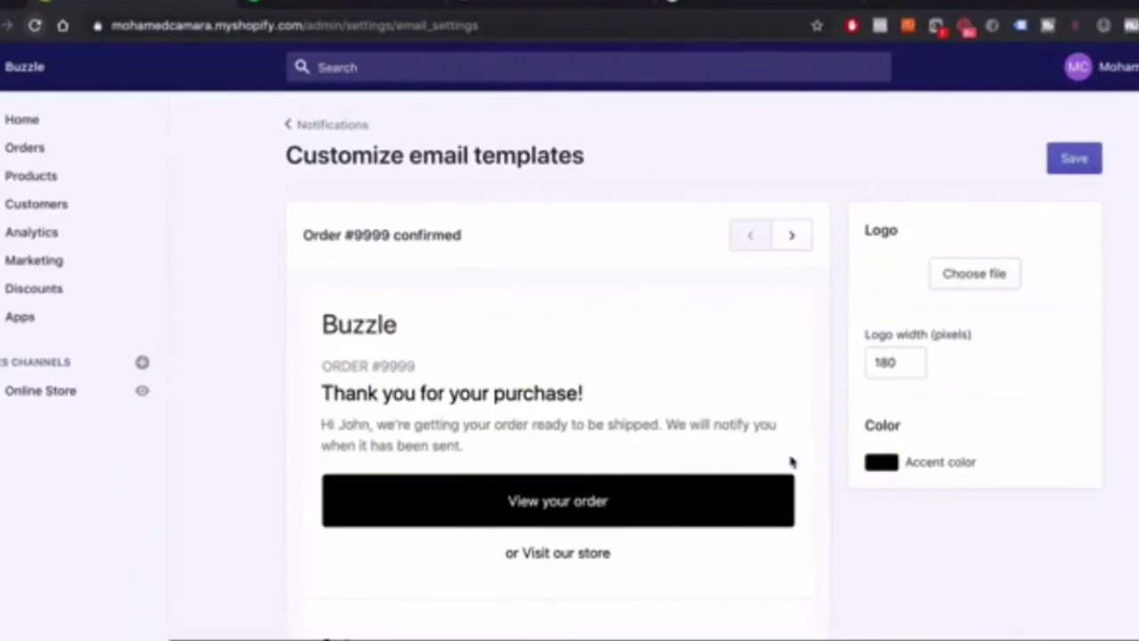
scroll(800, 445, "down", 2)
scroll(398, 271, "down", 5)
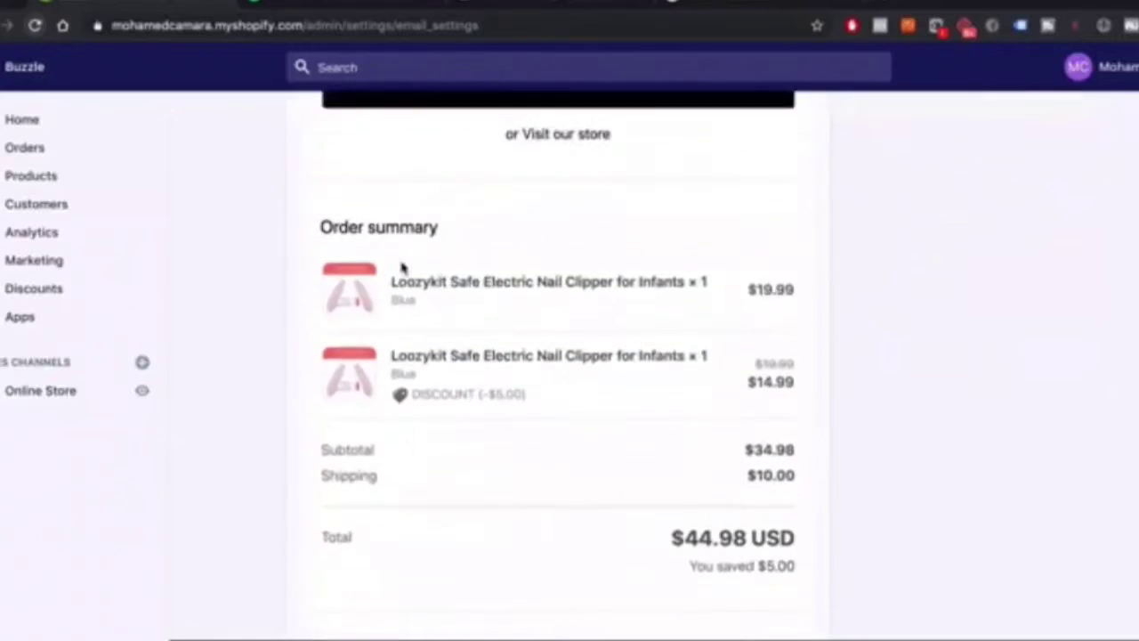
scroll(401, 270, "down", 5)
scroll(401, 269, "up", 15)
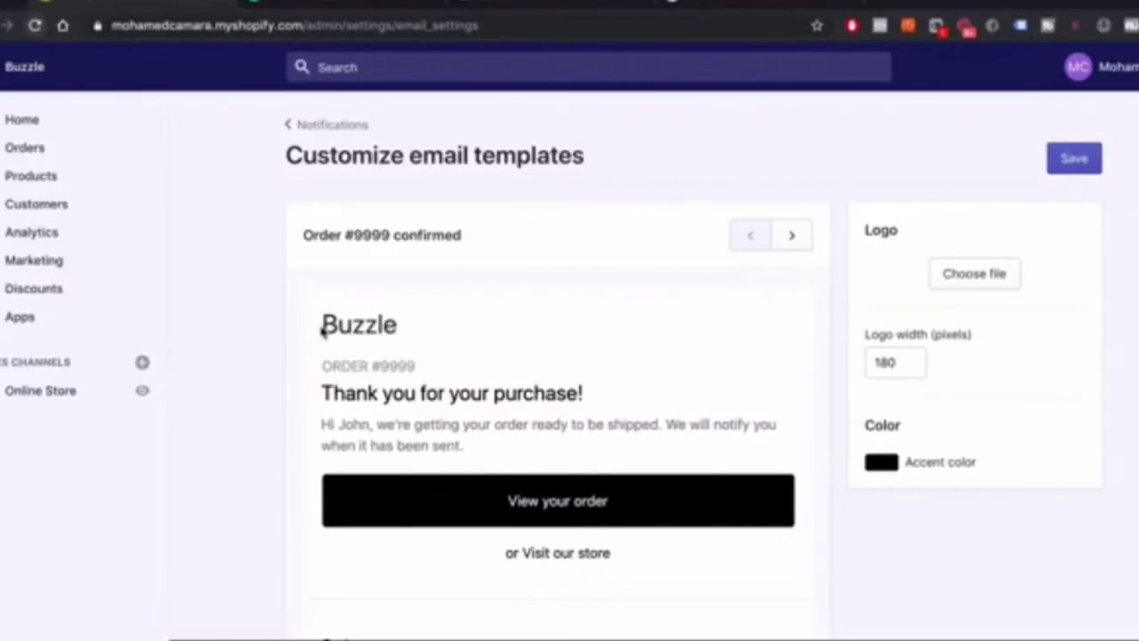
left_click_drag(321, 326, 401, 329)
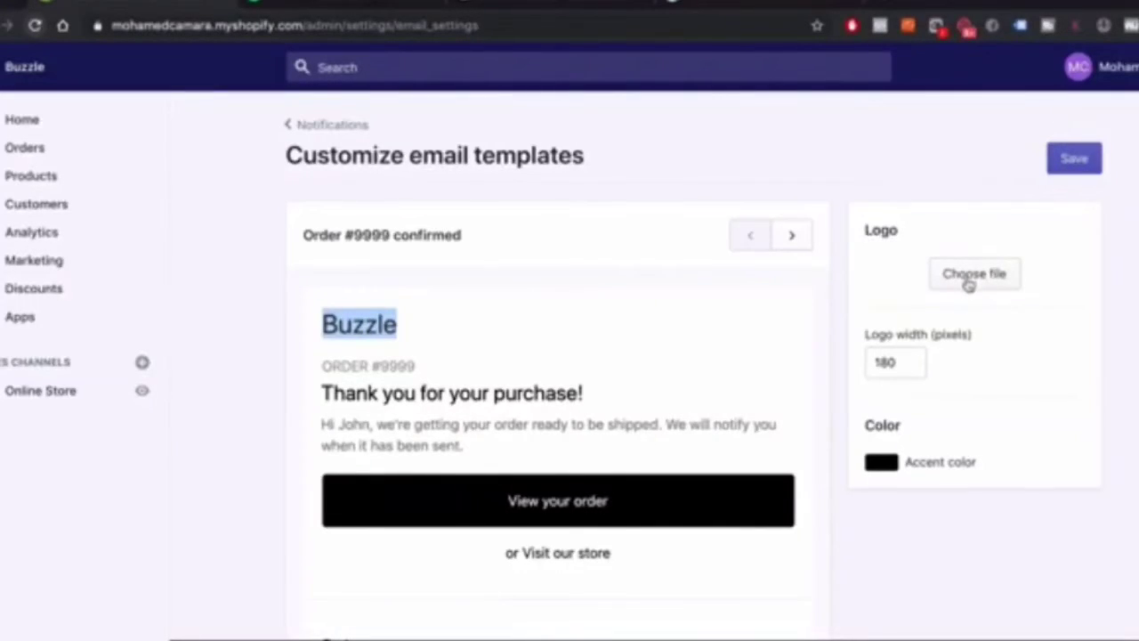
left_click(1089, 164)
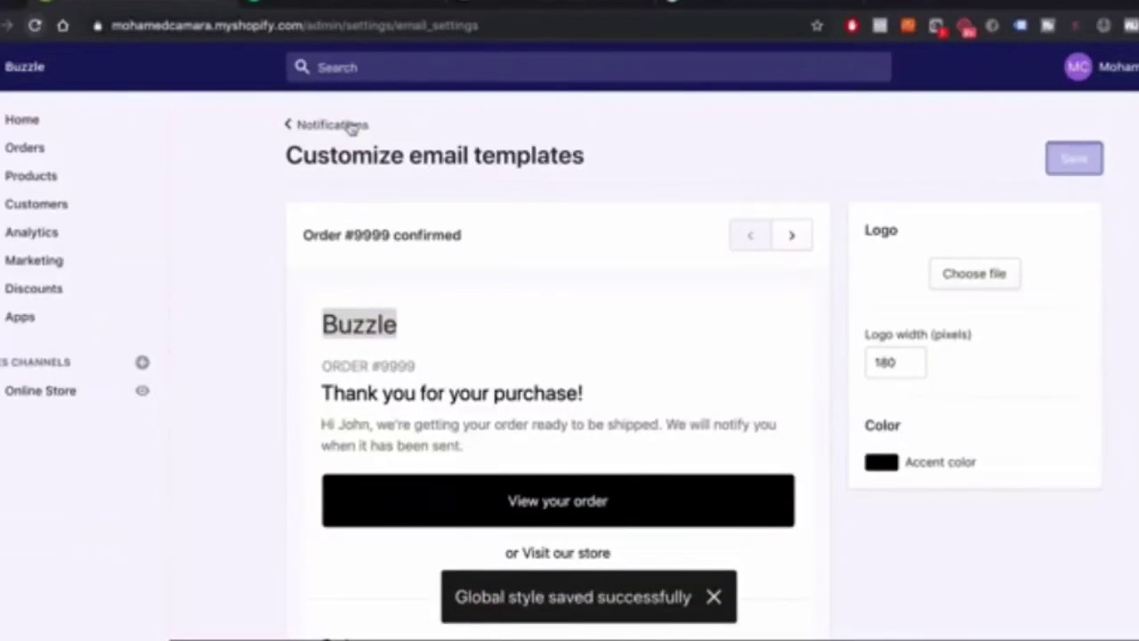
left_click(350, 125)
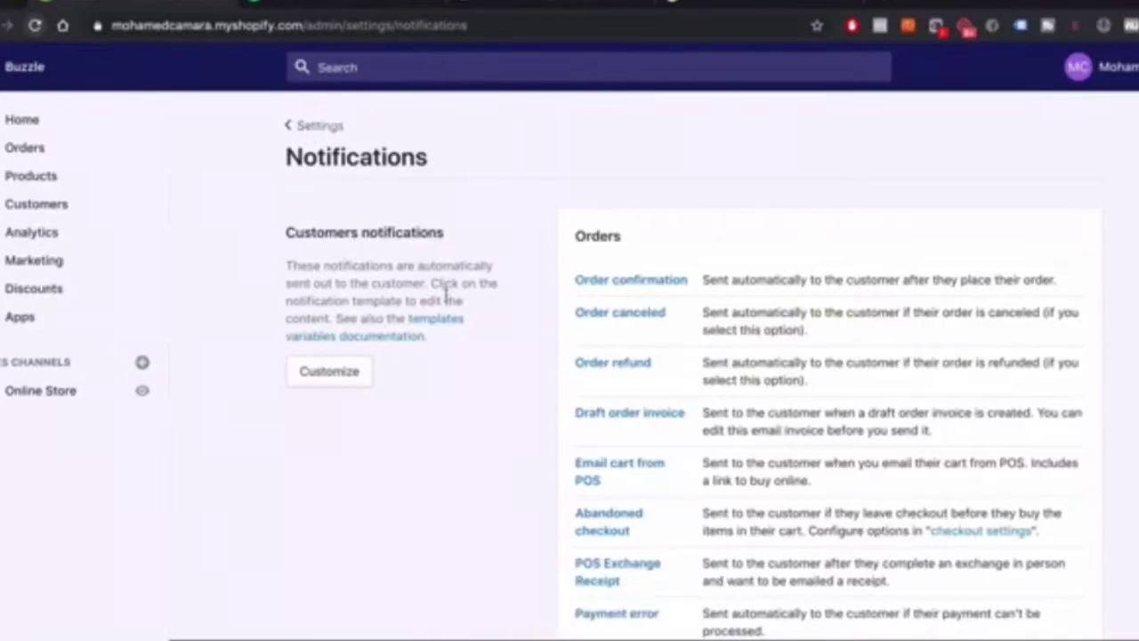
Leave the Notifications page using the Settings back link
left_click(313, 125)
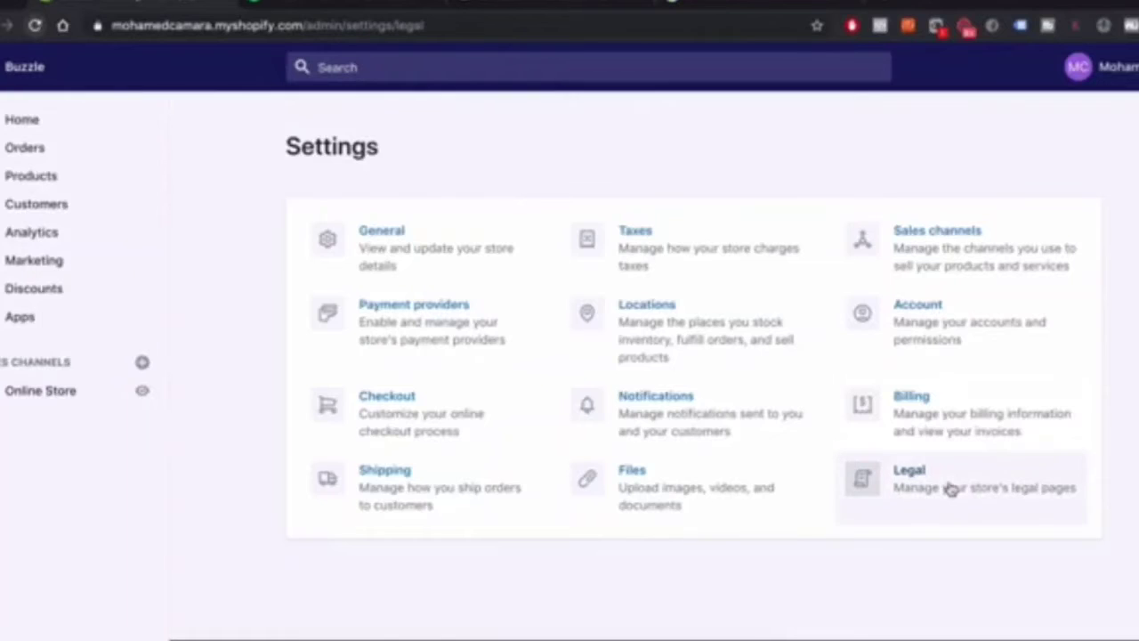
In the Legal settings, fill the Refund policy from its template
left_click(952, 489)
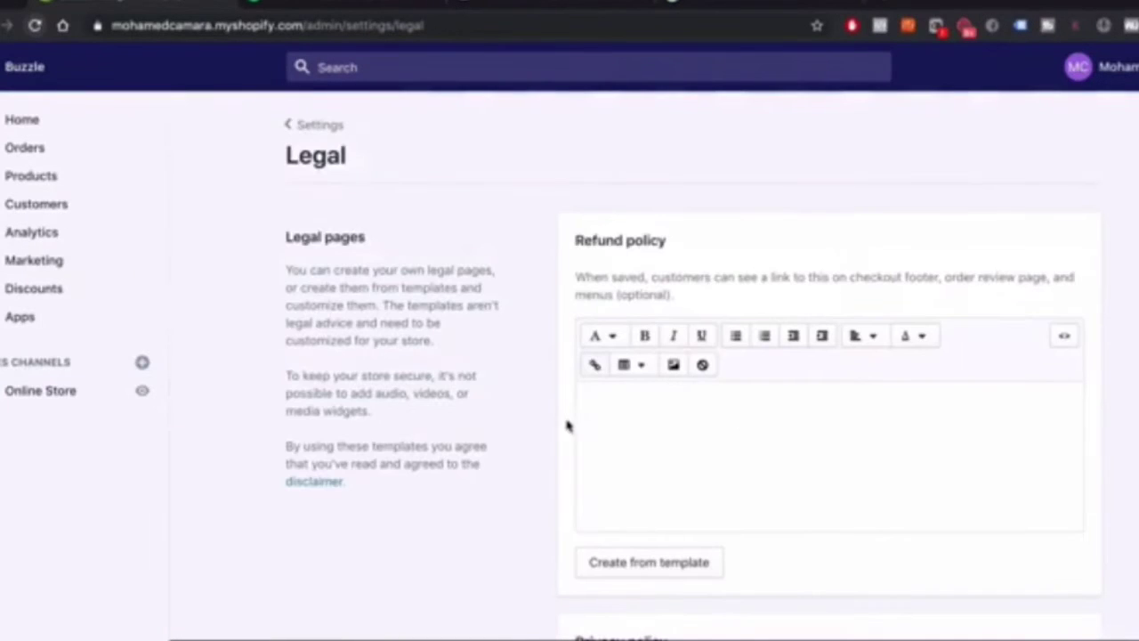
scroll(419, 247, "down", 3)
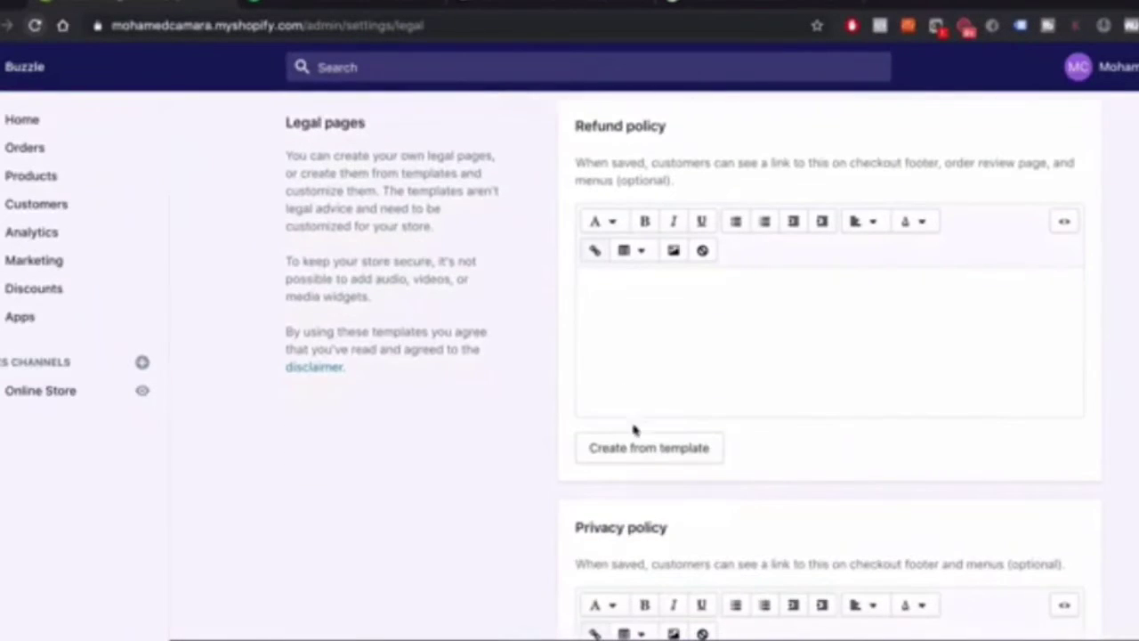
left_click(649, 448)
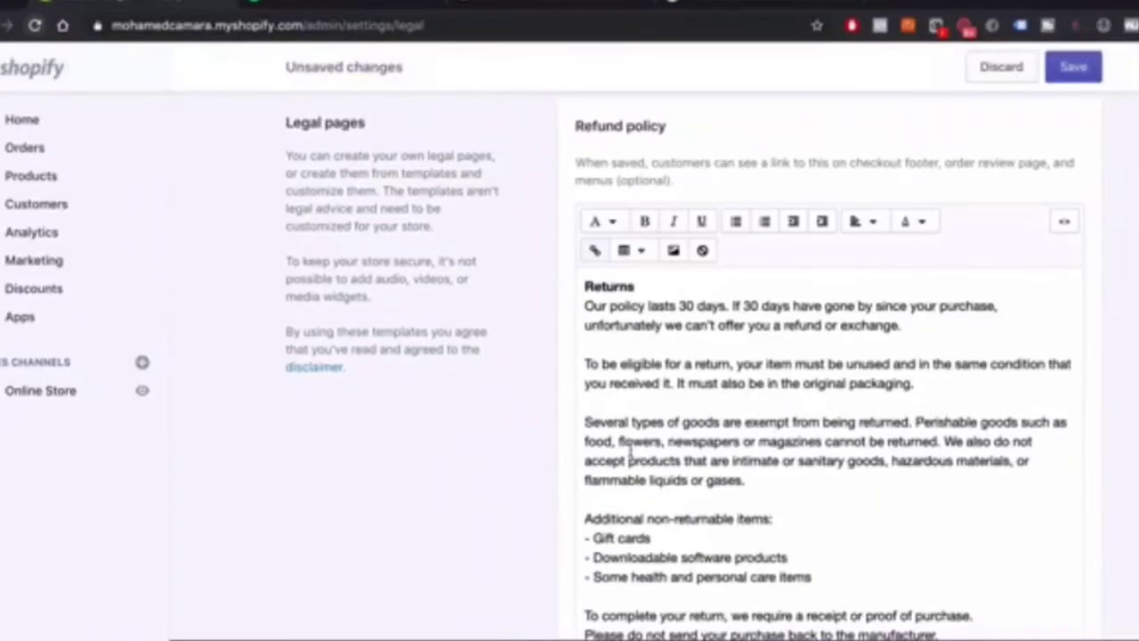
scroll(854, 234, "down", 7)
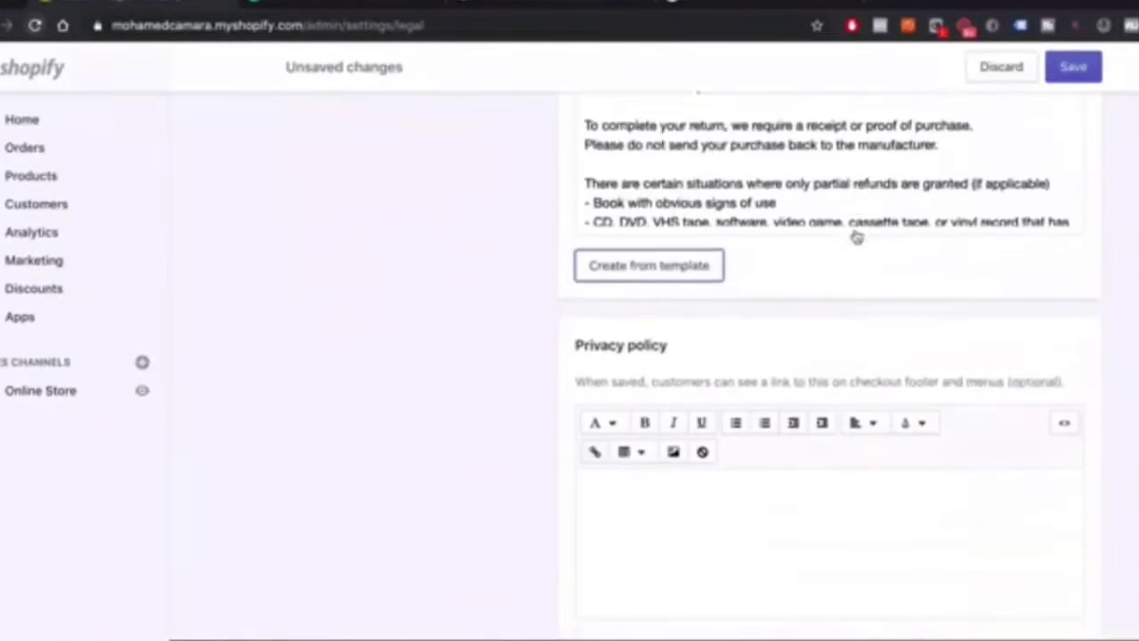
scroll(854, 231, "up", 9)
scroll(854, 230, "down", 10)
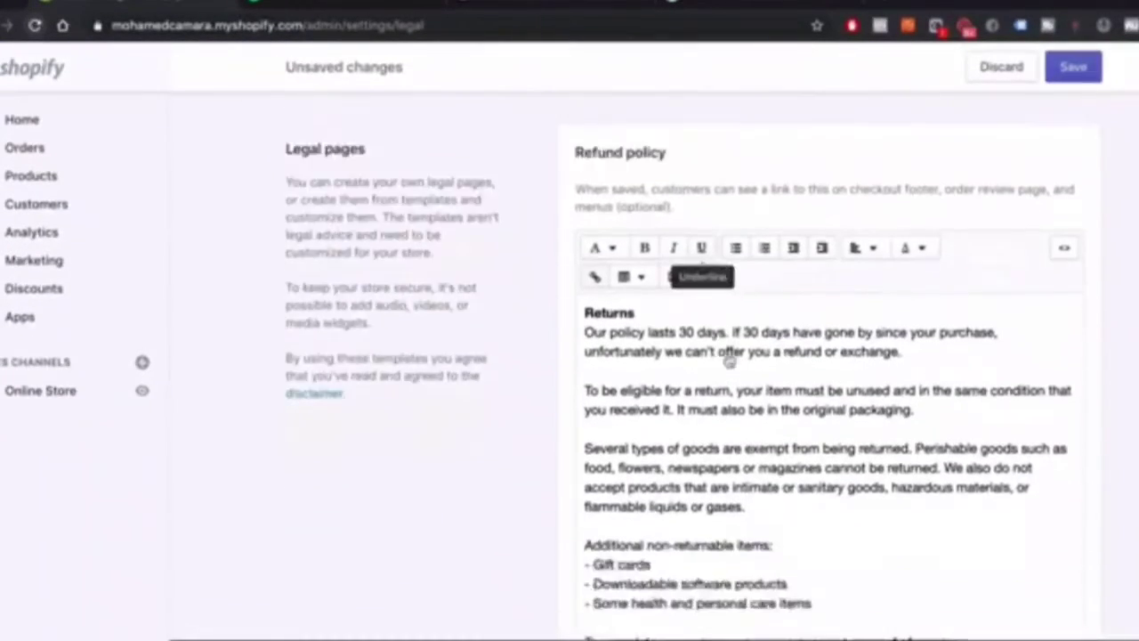
scroll(611, 233, "down", 8)
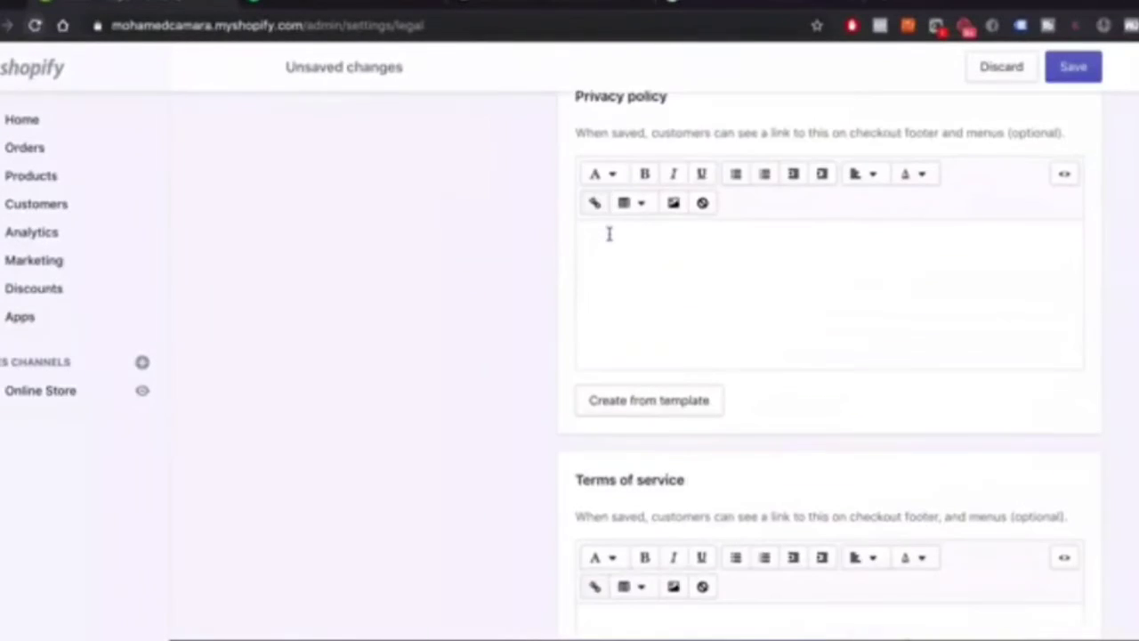
Fill the Privacy policy and Terms of service from their templates
scroll(801, 294, "up", 4)
scroll(768, 287, "up", 2)
scroll(801, 298, "down", 2)
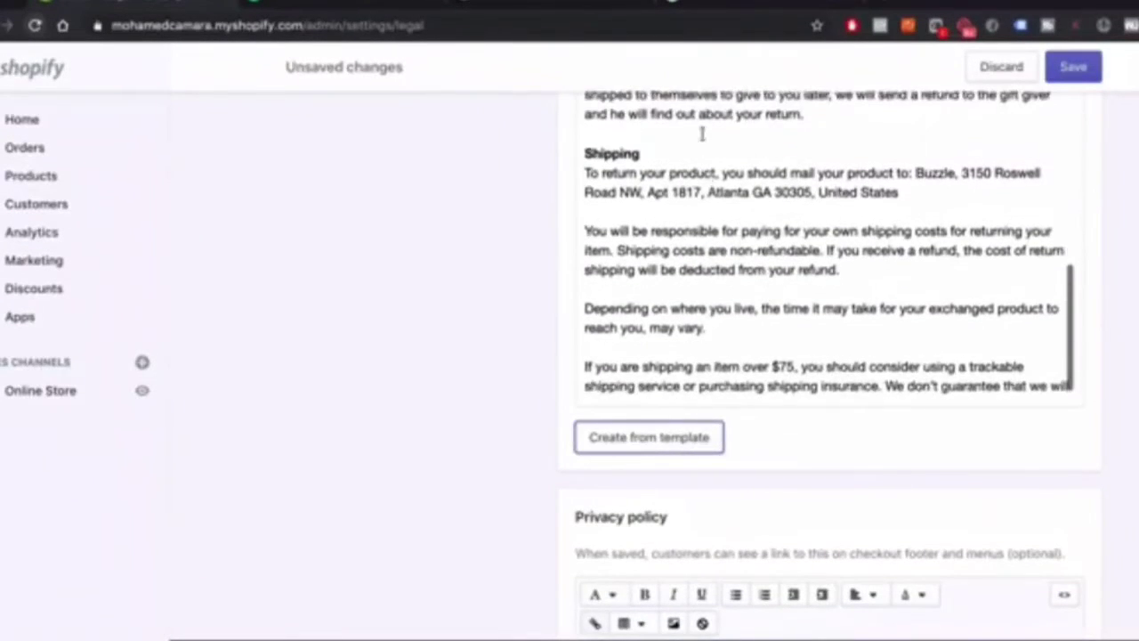
scroll(809, 303, "down", 10)
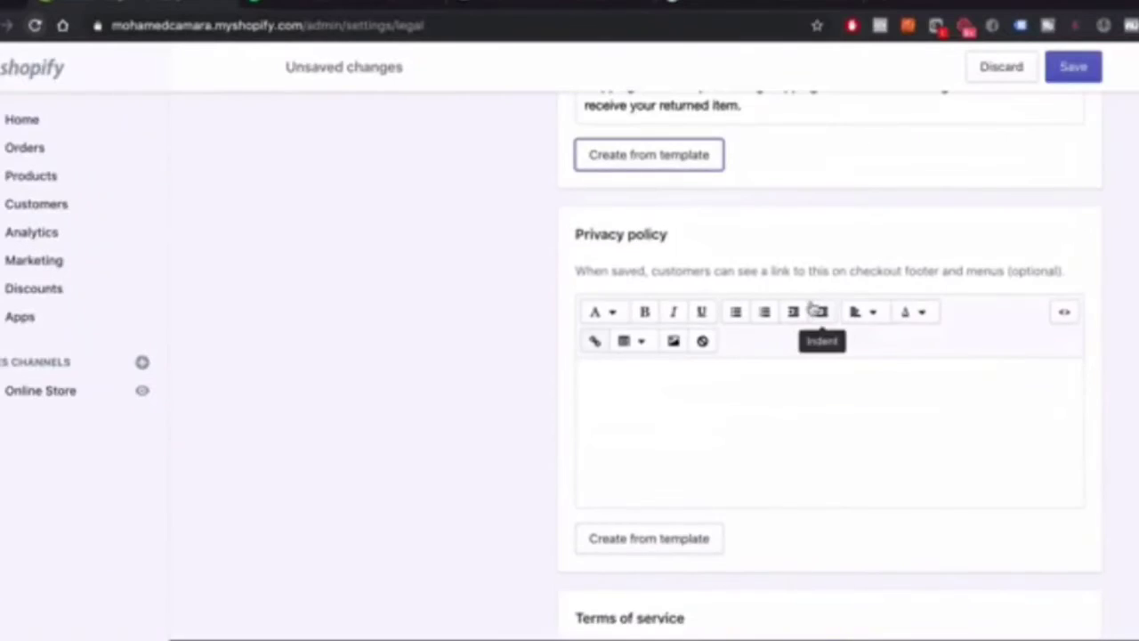
left_click(653, 377)
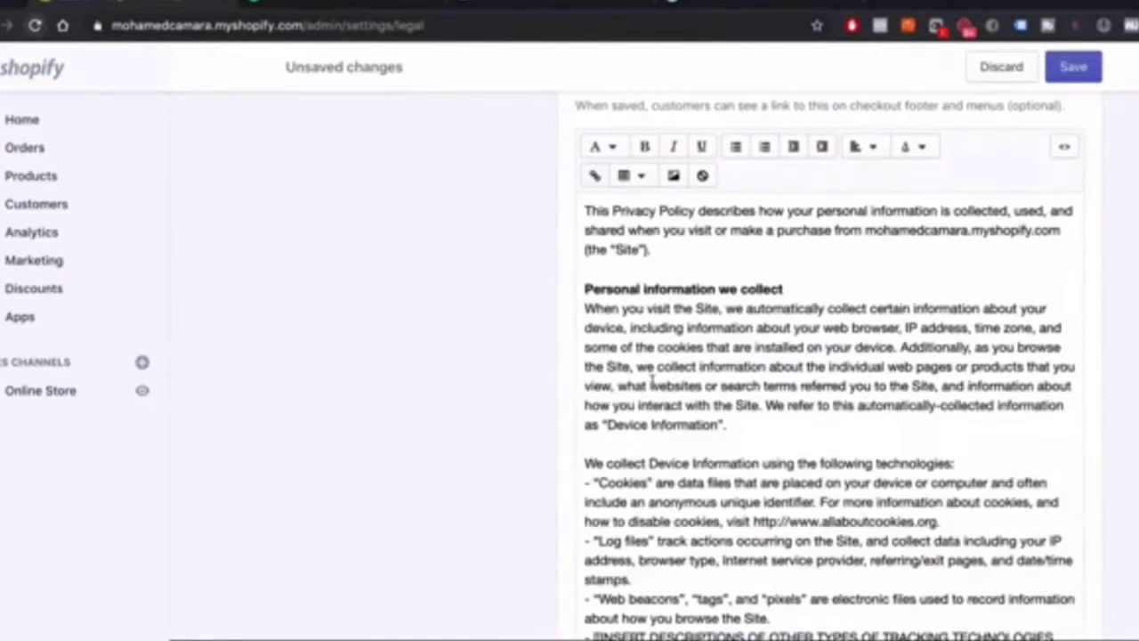
scroll(458, 300, "down", 7)
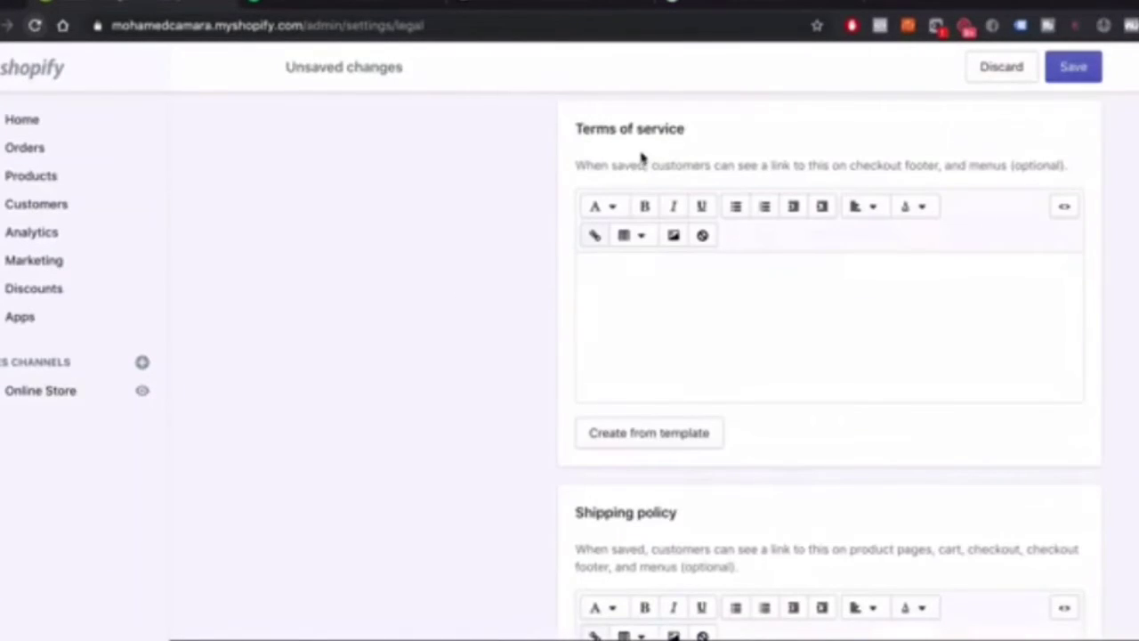
left_click(678, 447)
Save the template-based legal policies and play the Keynote Settings slide
scroll(663, 443, "down", 15)
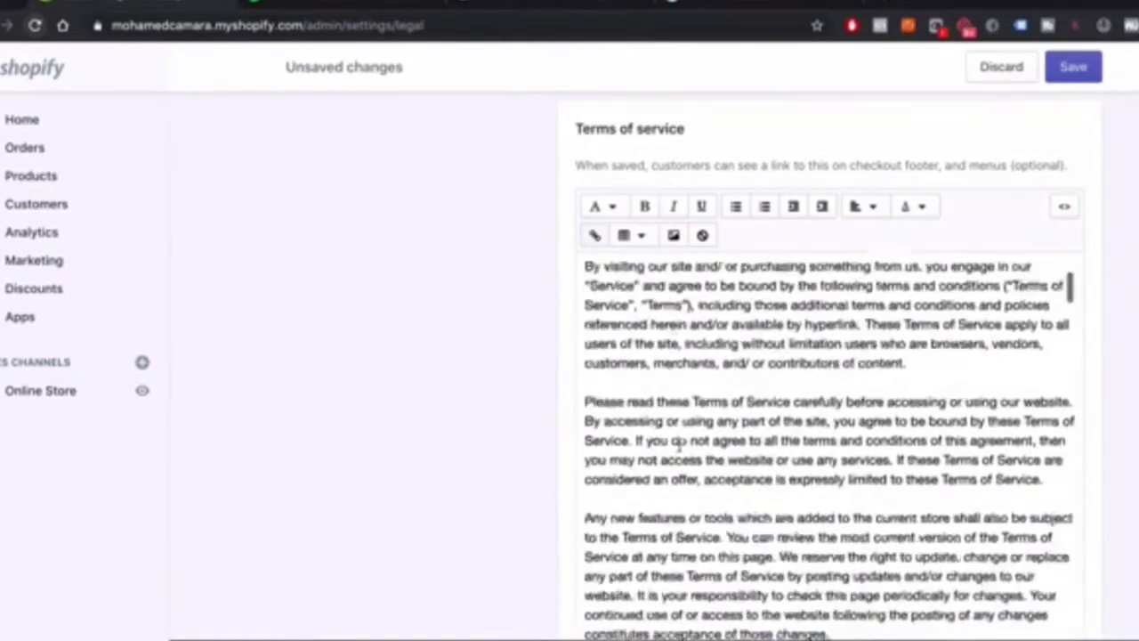
scroll(663, 439, "down", 7)
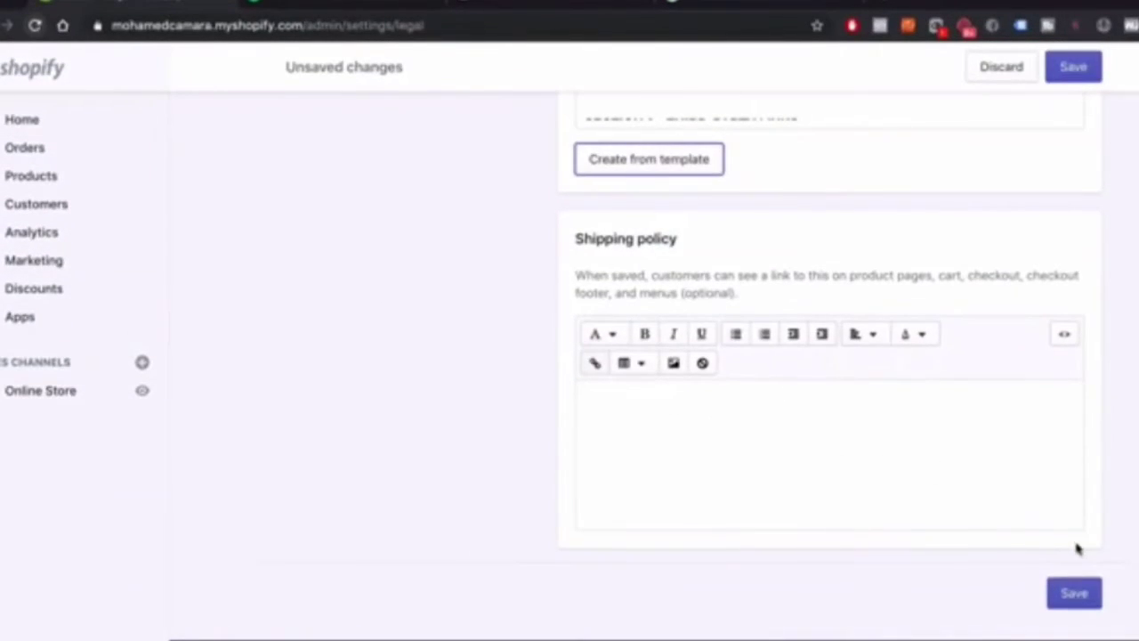
scroll(1077, 549, "up", 20)
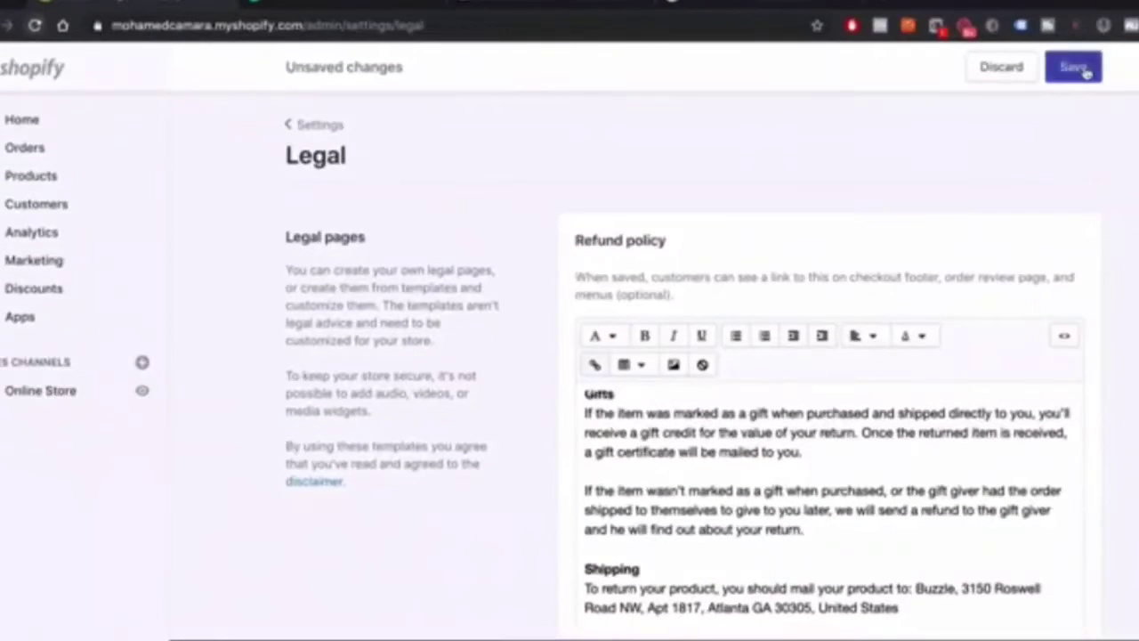
left_click(1075, 67)
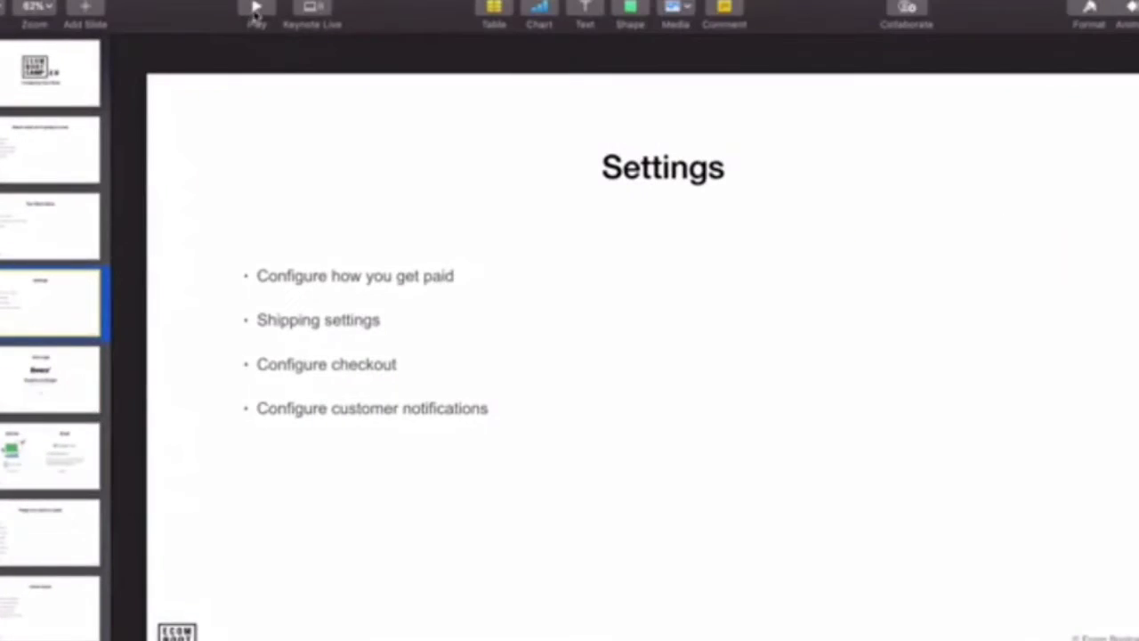
left_click(257, 9)
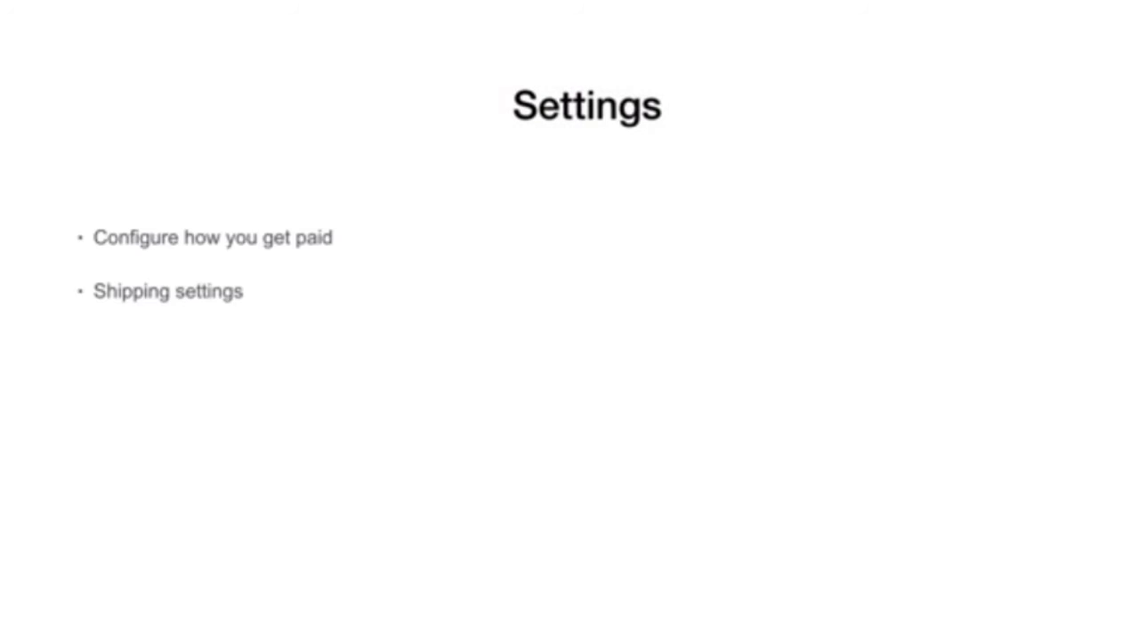
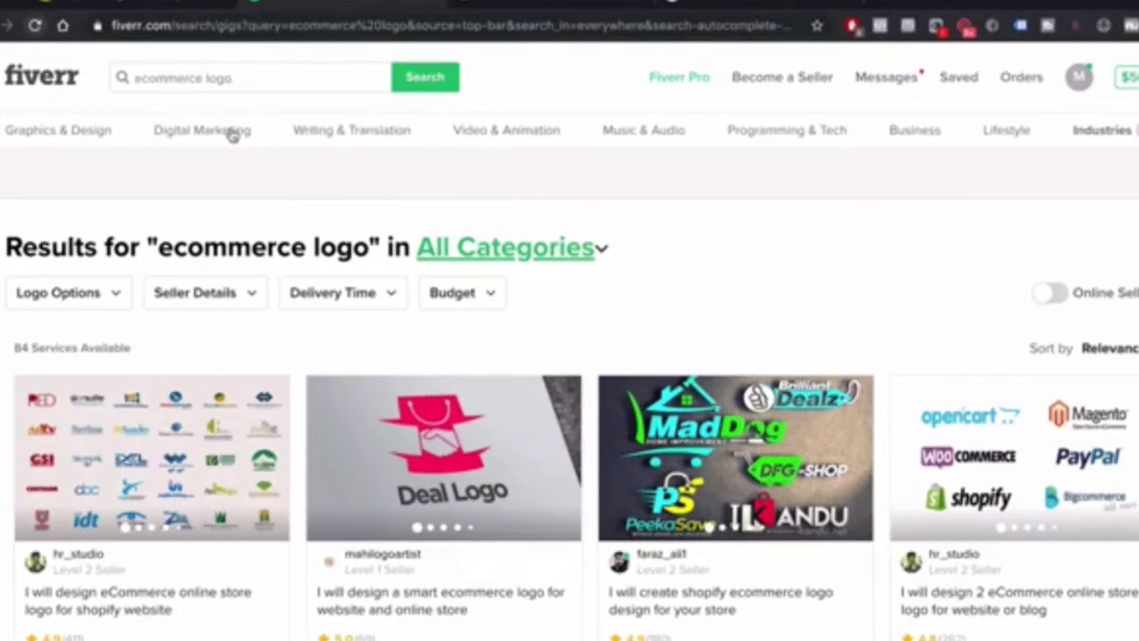
scroll(579, 458, "down", 3)
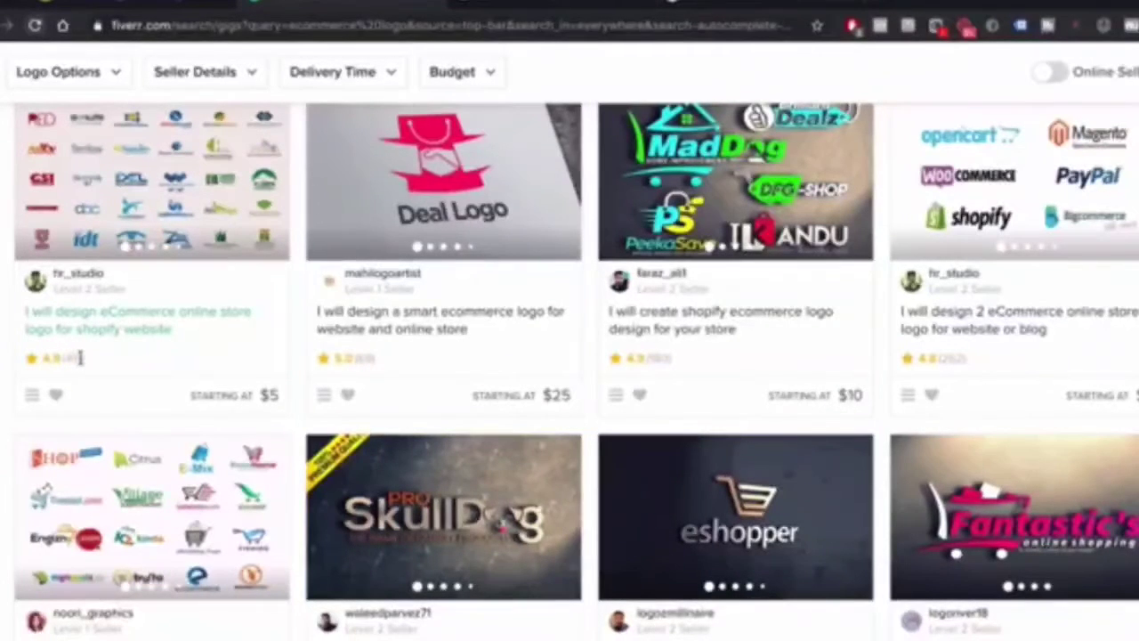
scroll(169, 331, "up", 3)
scroll(203, 407, "down", 2)
scroll(203, 408, "down", 6)
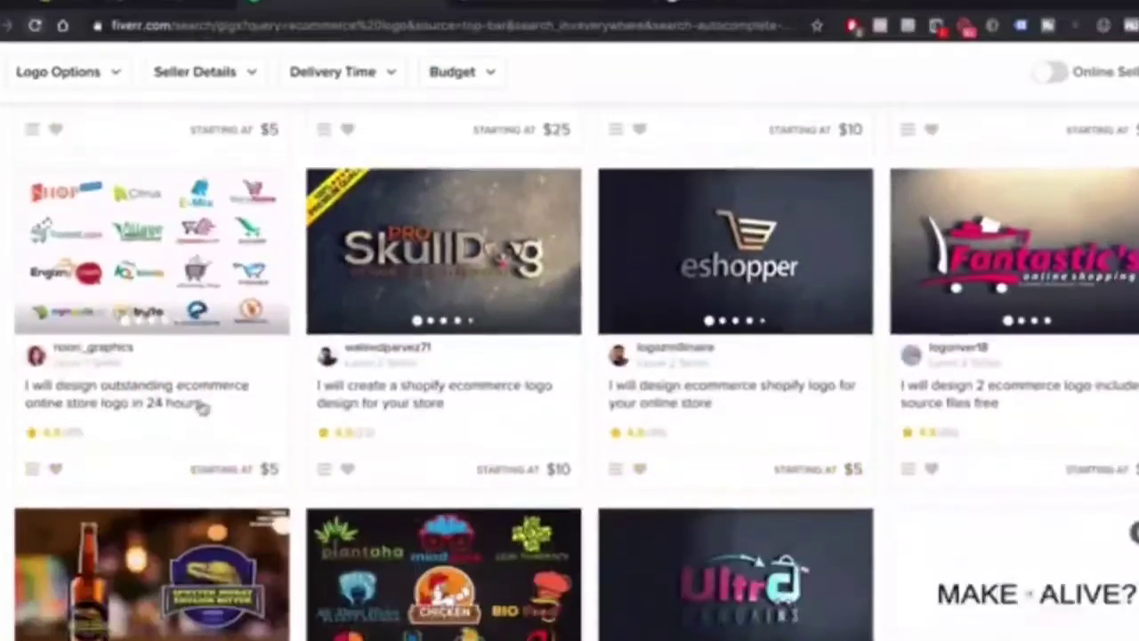
scroll(387, 357, "down", 5)
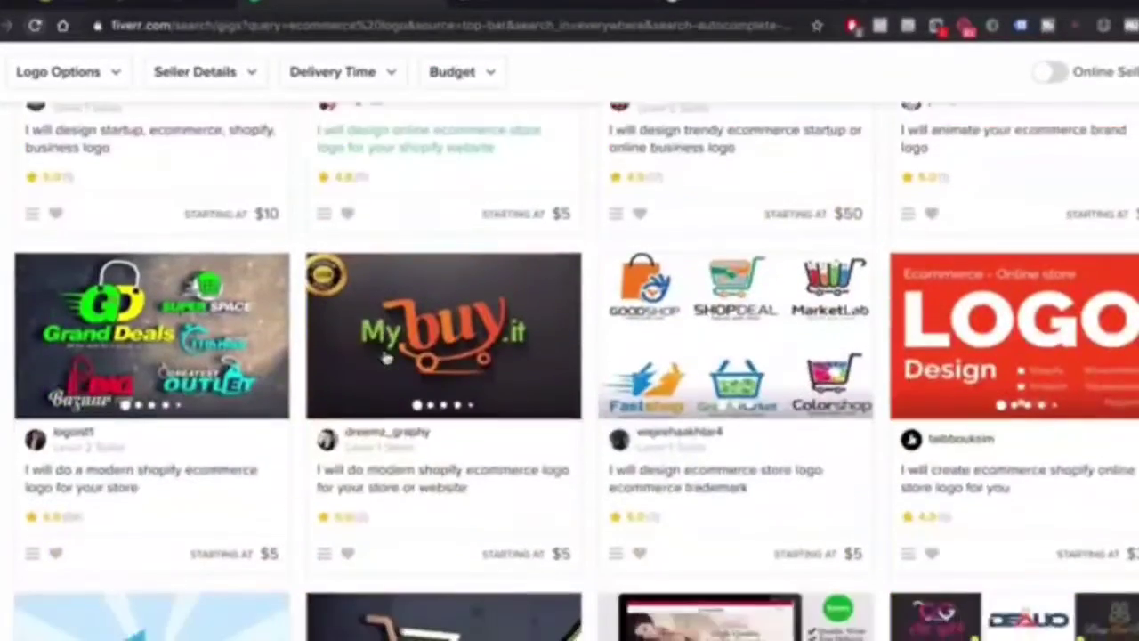
scroll(384, 356, "down", 2)
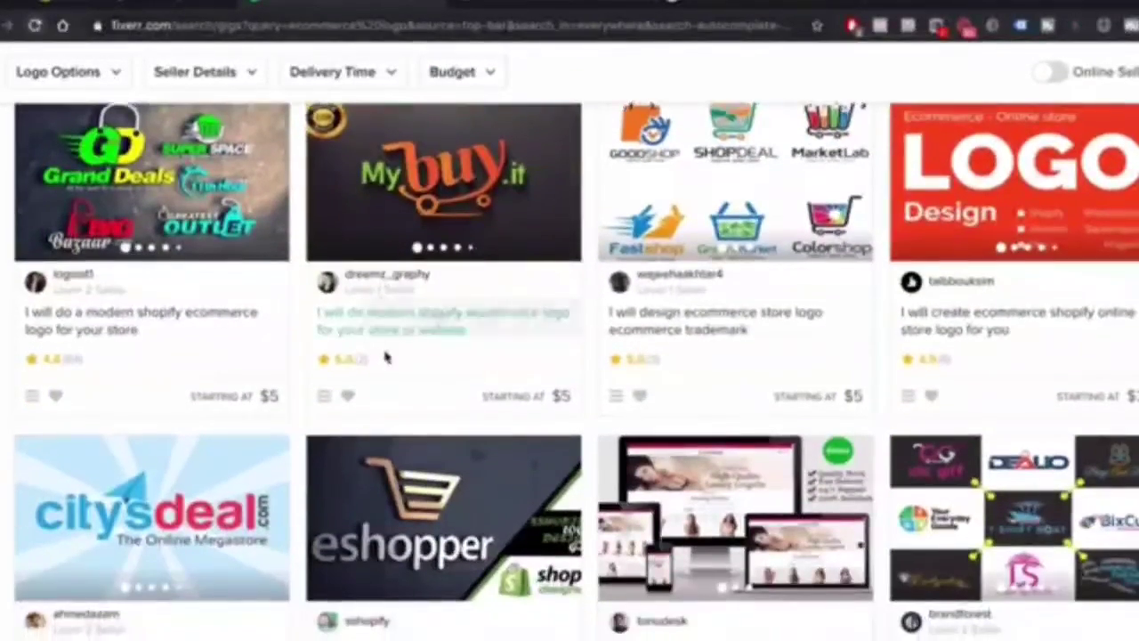
scroll(382, 359, "up", 3)
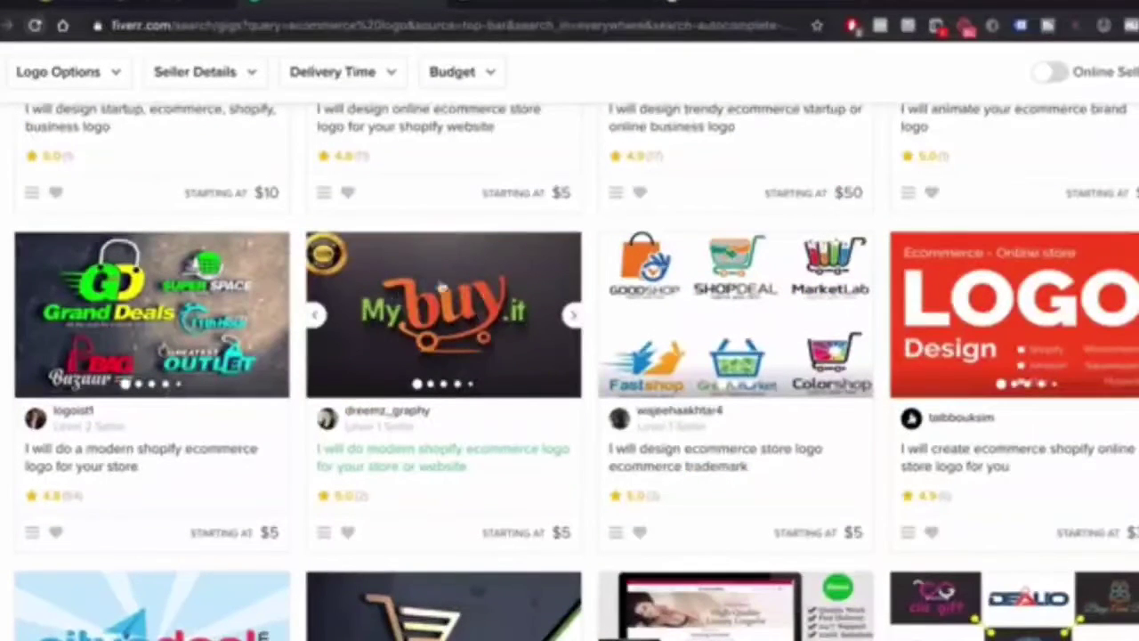
scroll(486, 318, "up", 6)
scroll(486, 318, "up", 1)
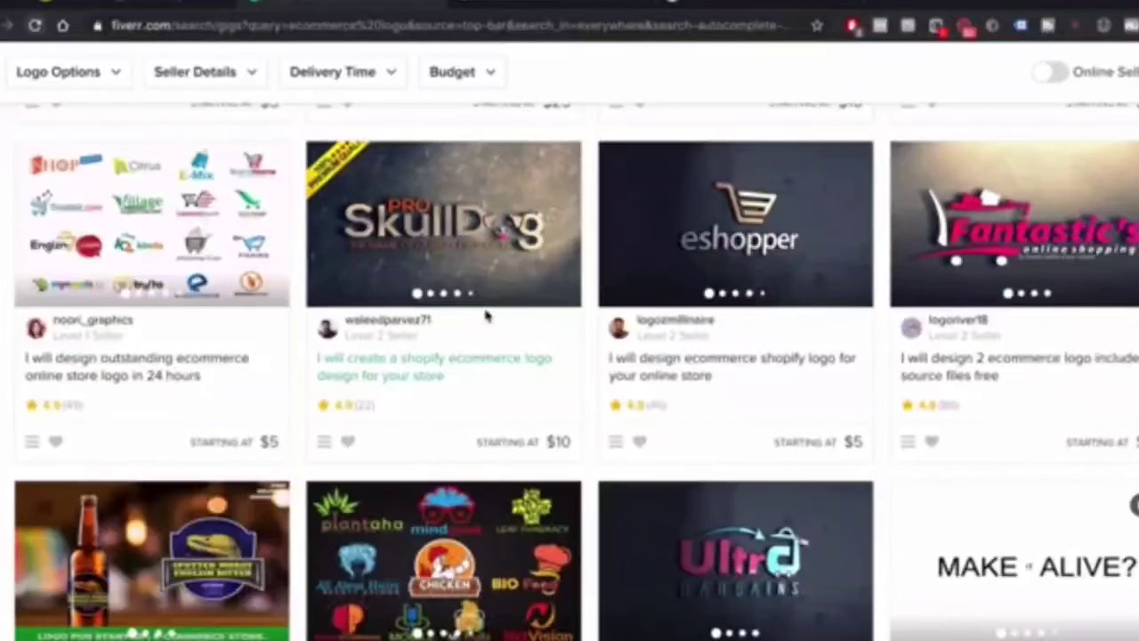
scroll(486, 316, "up", 3)
scroll(486, 318, "up", 2)
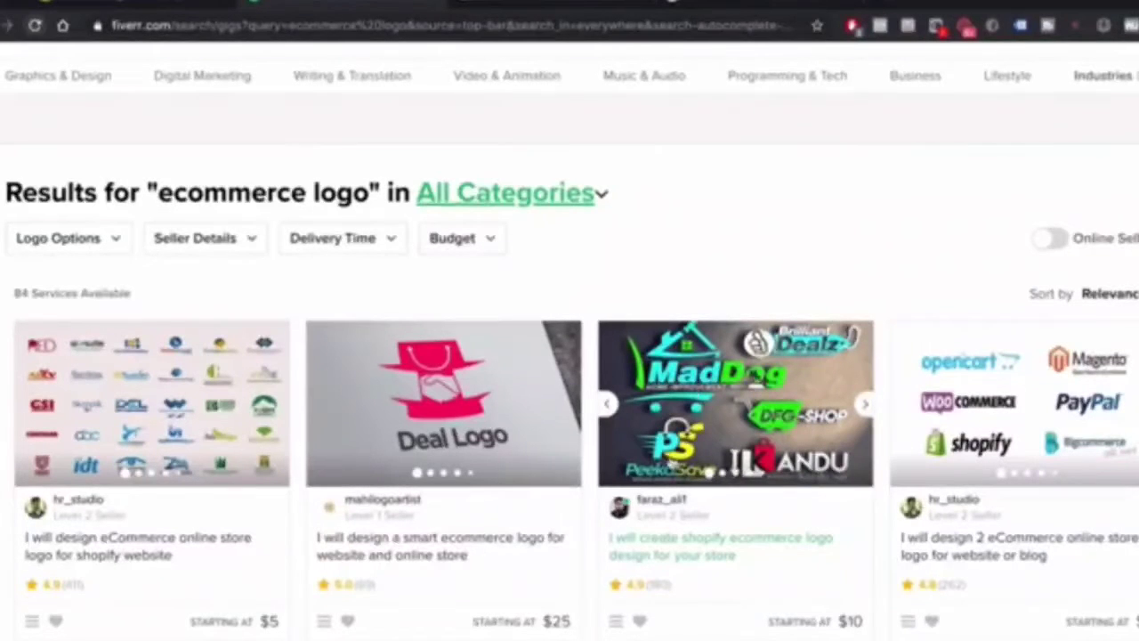
scroll(681, 430, "down", 1)
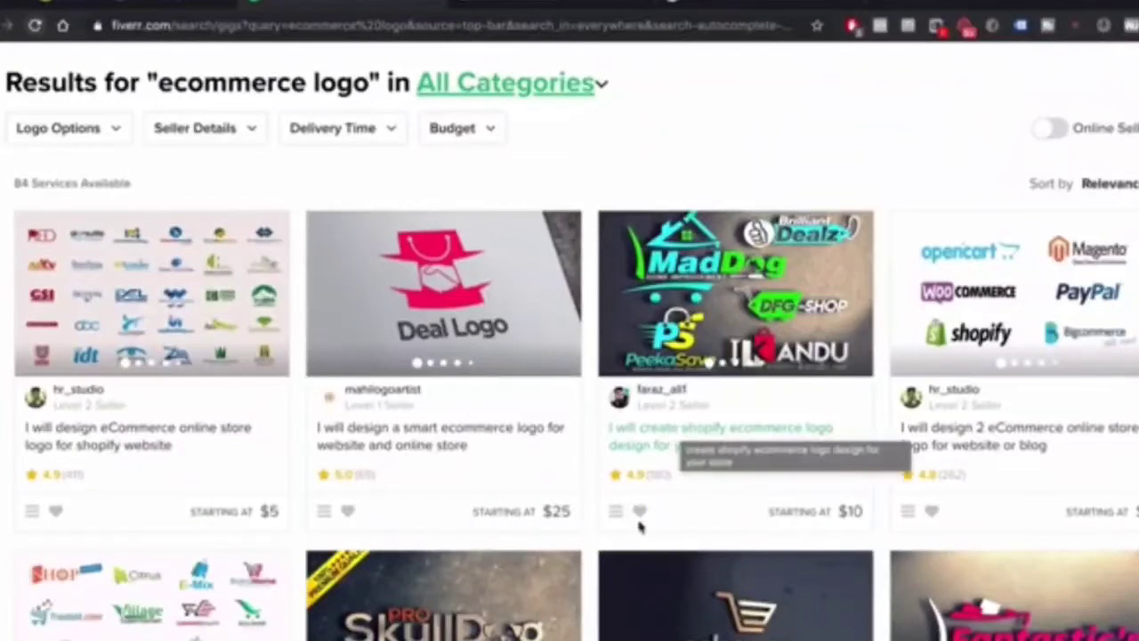
scroll(641, 525, "down", 2)
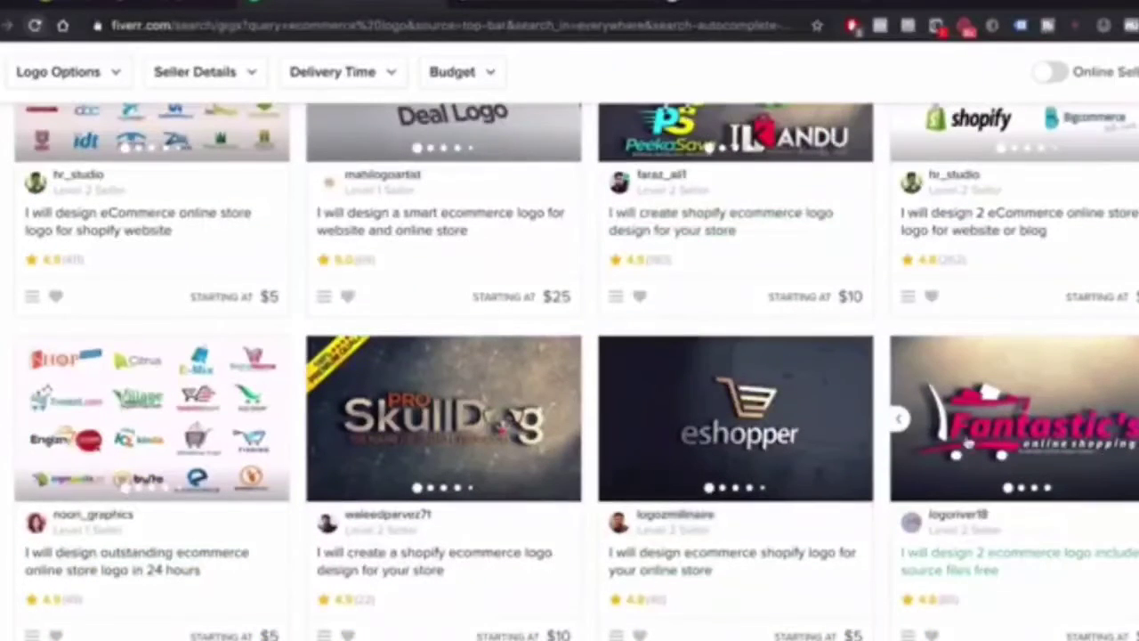
scroll(162, 376, "down", 1)
scroll(162, 377, "up", 4)
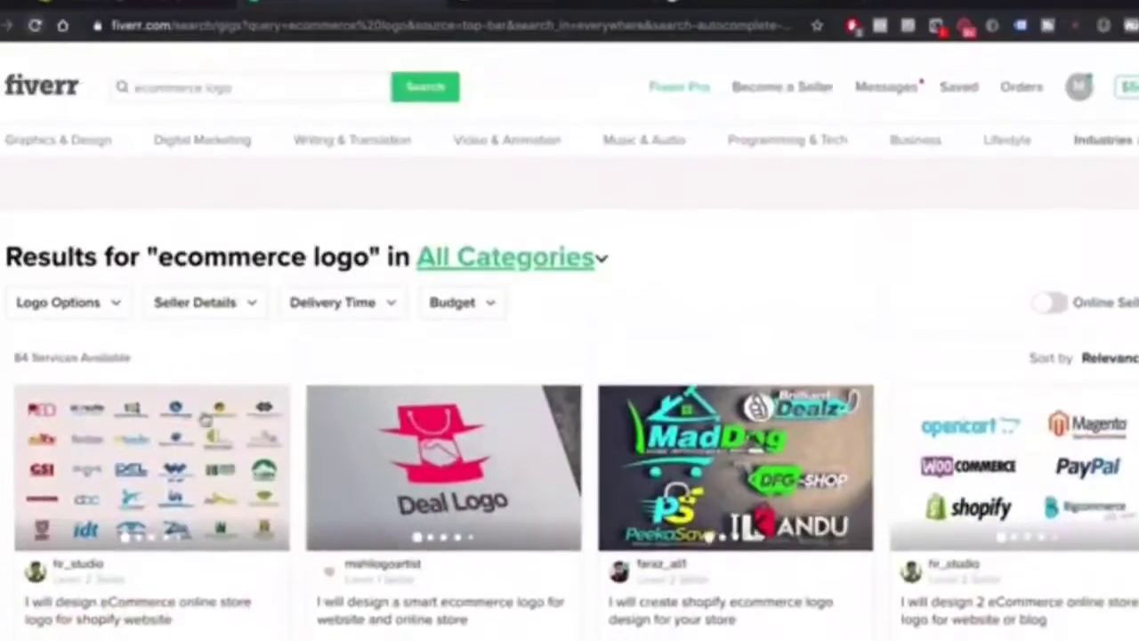
scroll(157, 525, "down", 1)
mouse_move(89, 271)
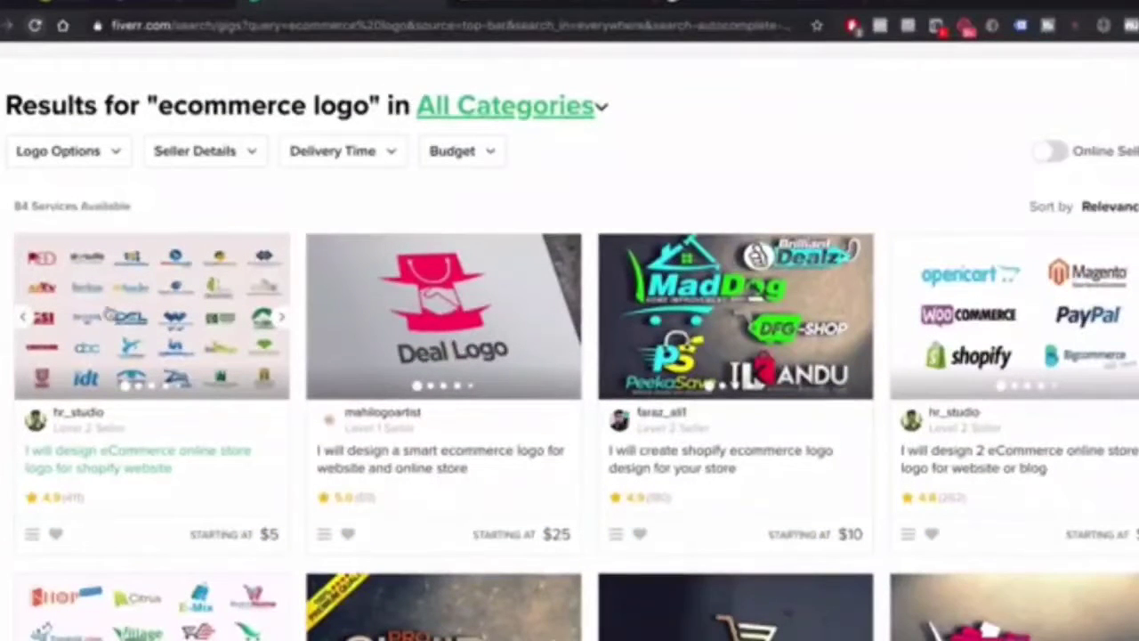
scroll(92, 503, "down", 3)
scroll(93, 503, "down", 15)
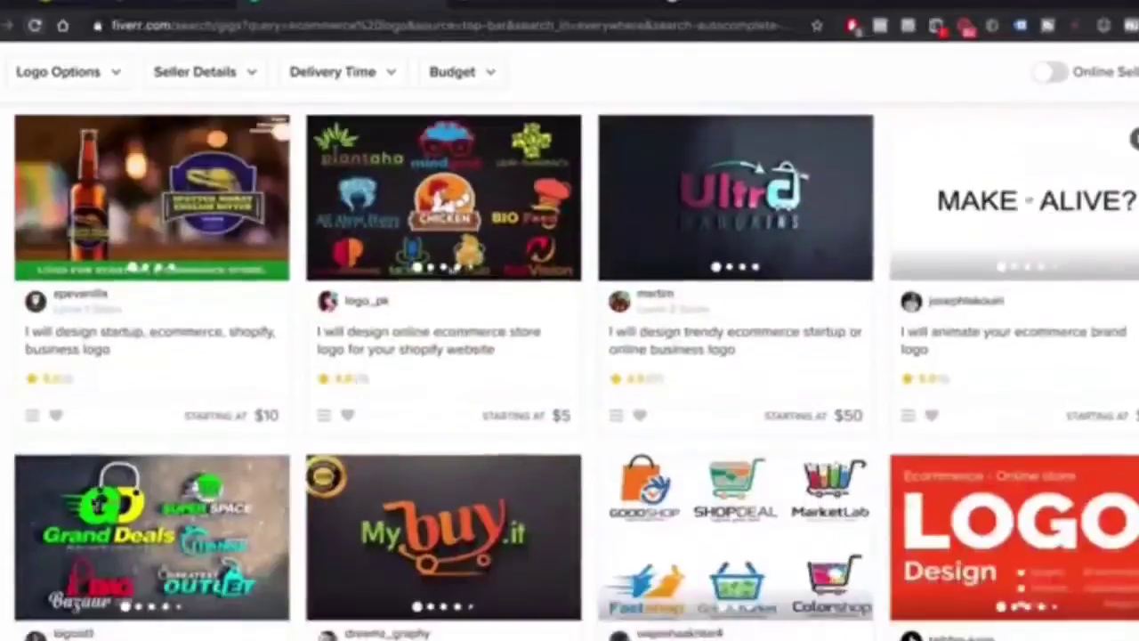
scroll(93, 503, "down", 9)
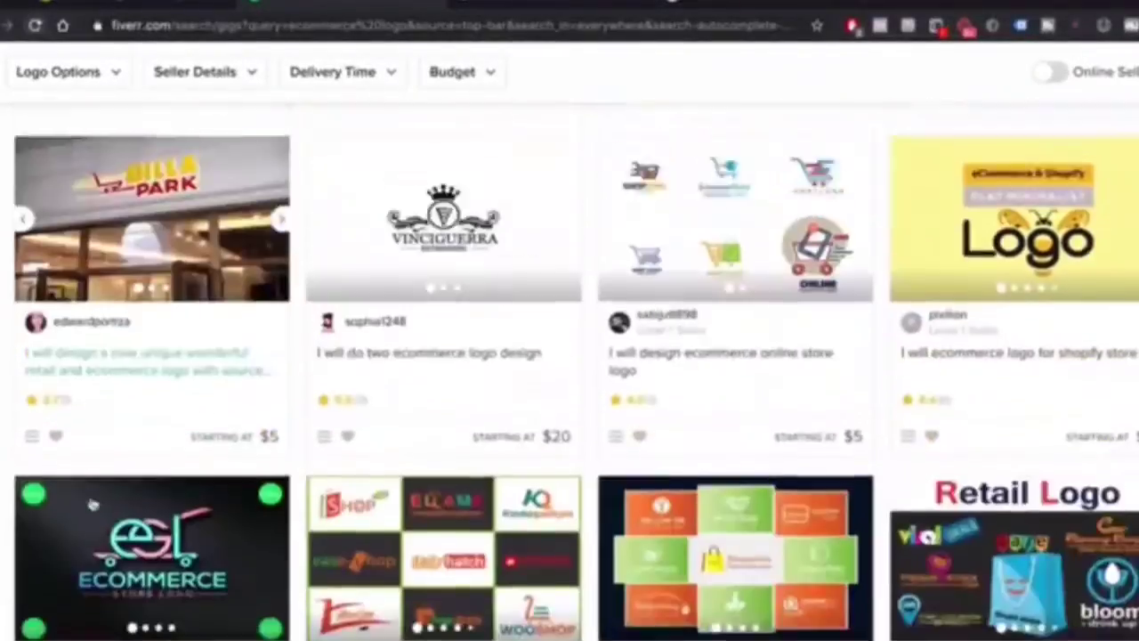
scroll(92, 504, "up", 20)
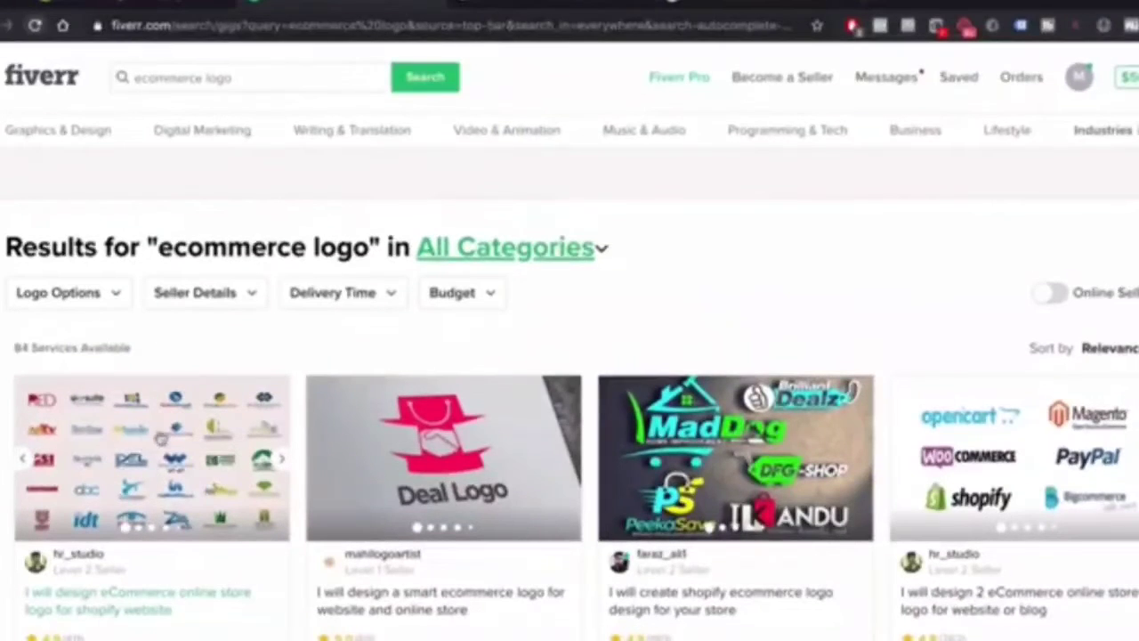
Open the Shopify eCommerce store logo gig, scroll through it and preview its logo samples enlarged
left_click(165, 436)
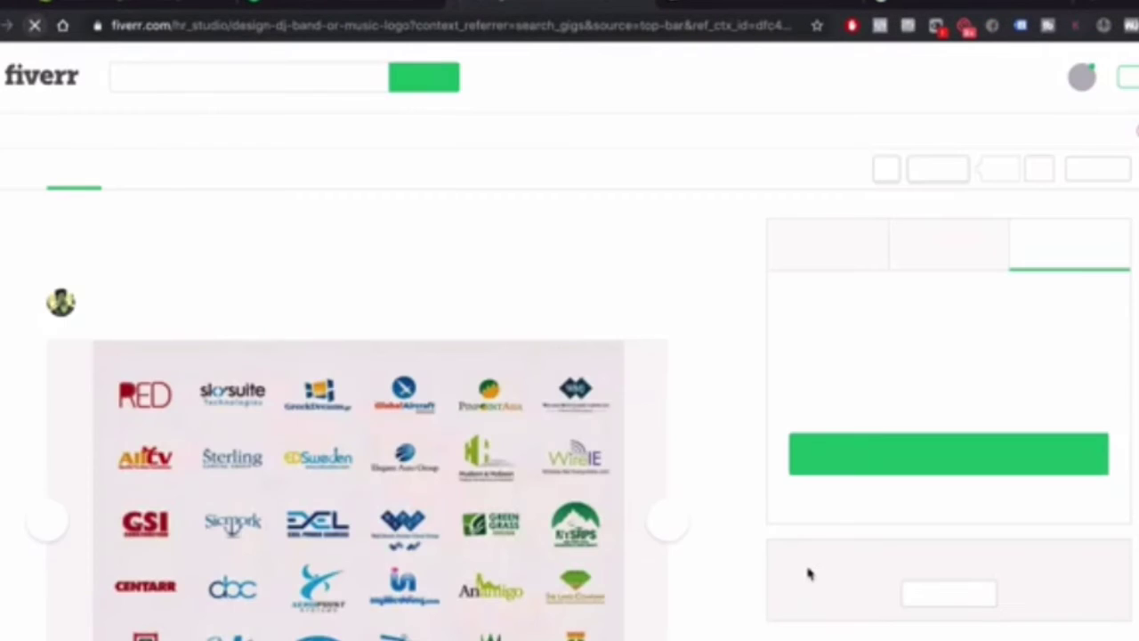
scroll(337, 353, "down", 7)
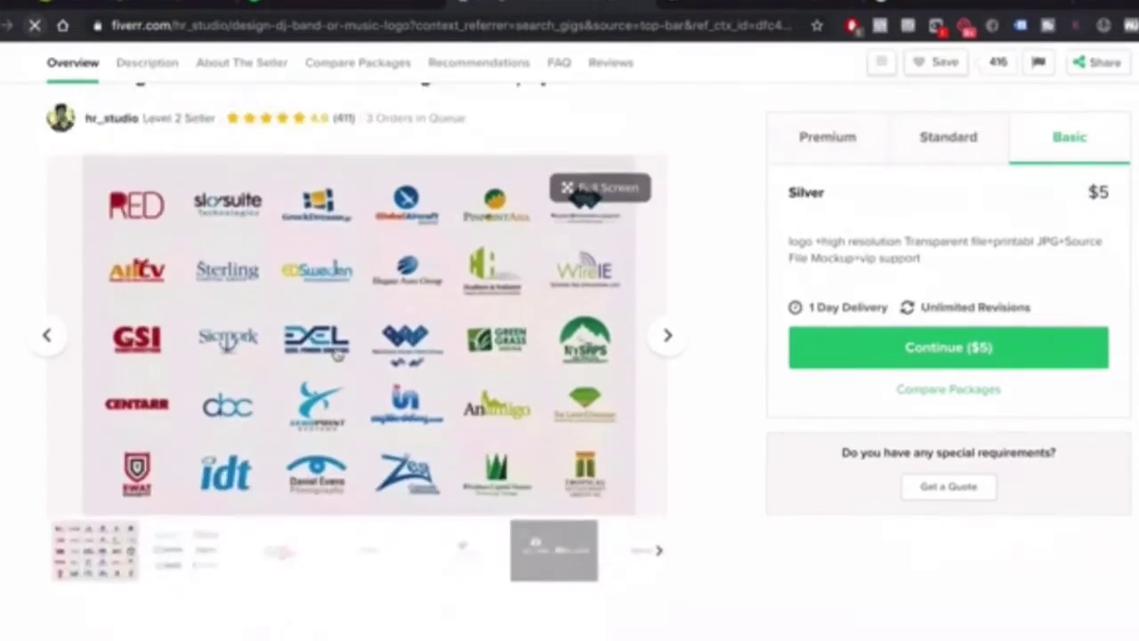
scroll(338, 353, "down", 5)
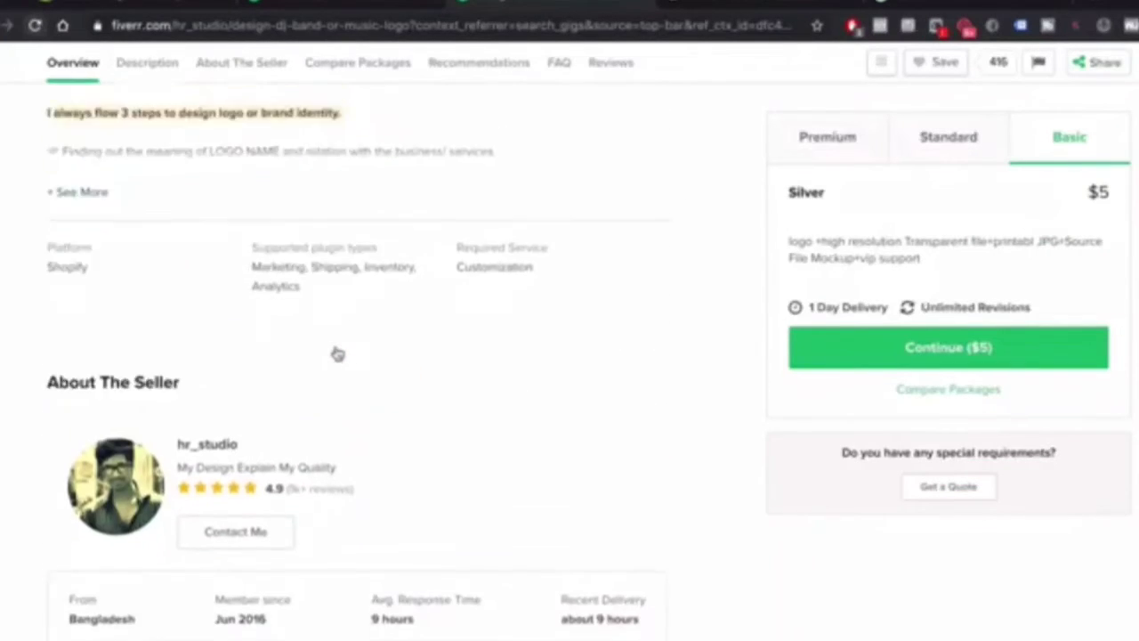
scroll(337, 353, "down", 2)
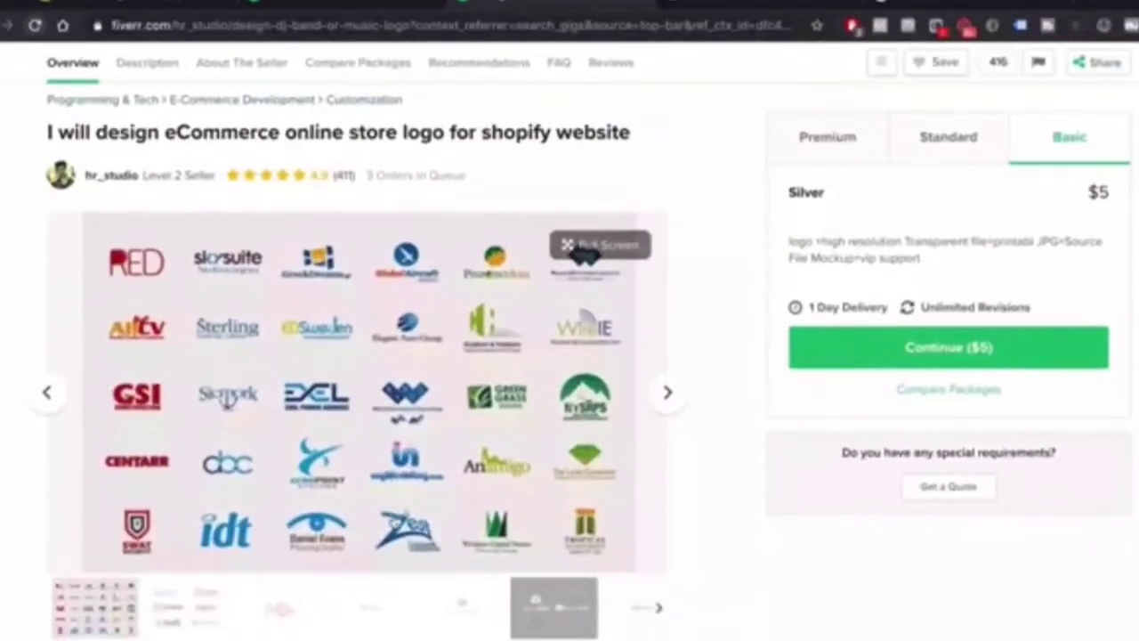
left_click(505, 423)
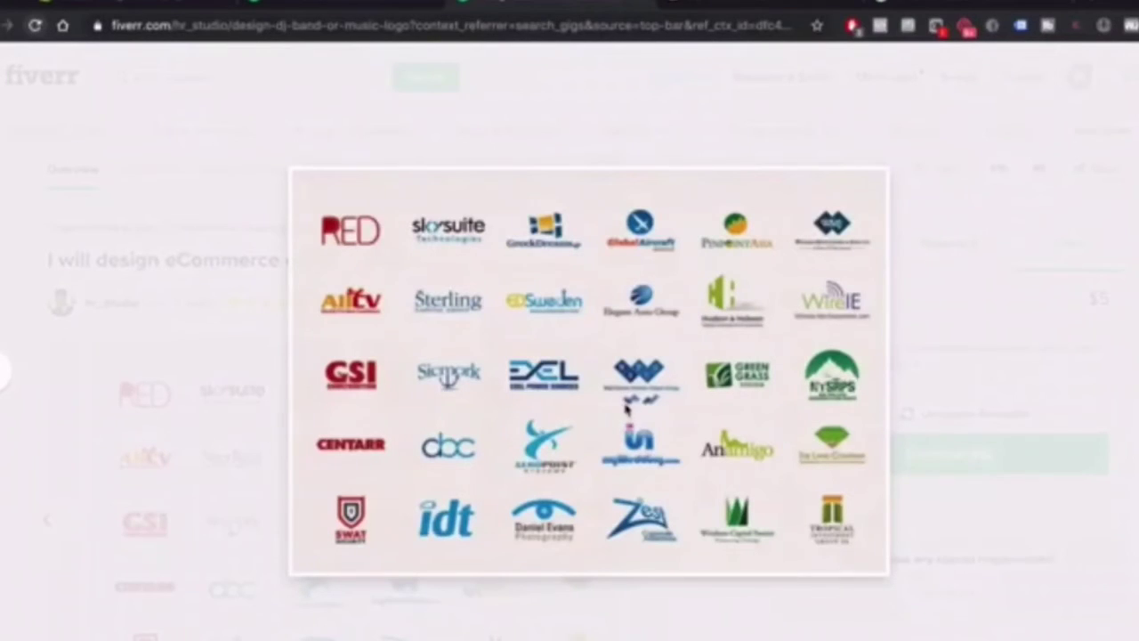
left_click(958, 359)
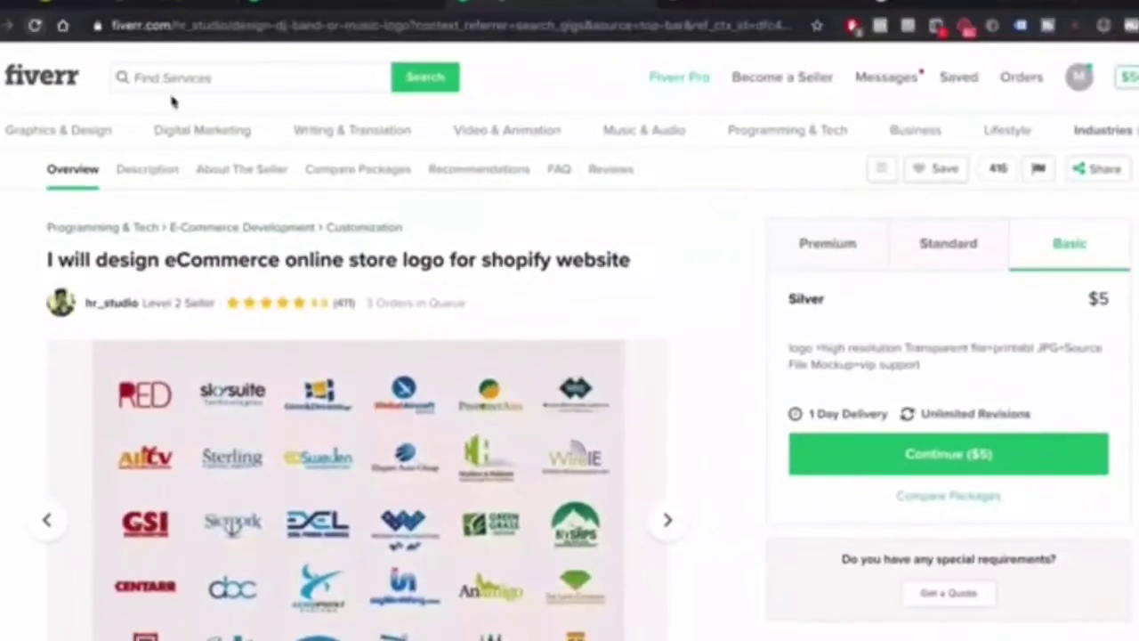
Search for 'baby logo' and browse the 119 result cards priced from $5 to $55
left_click(180, 82)
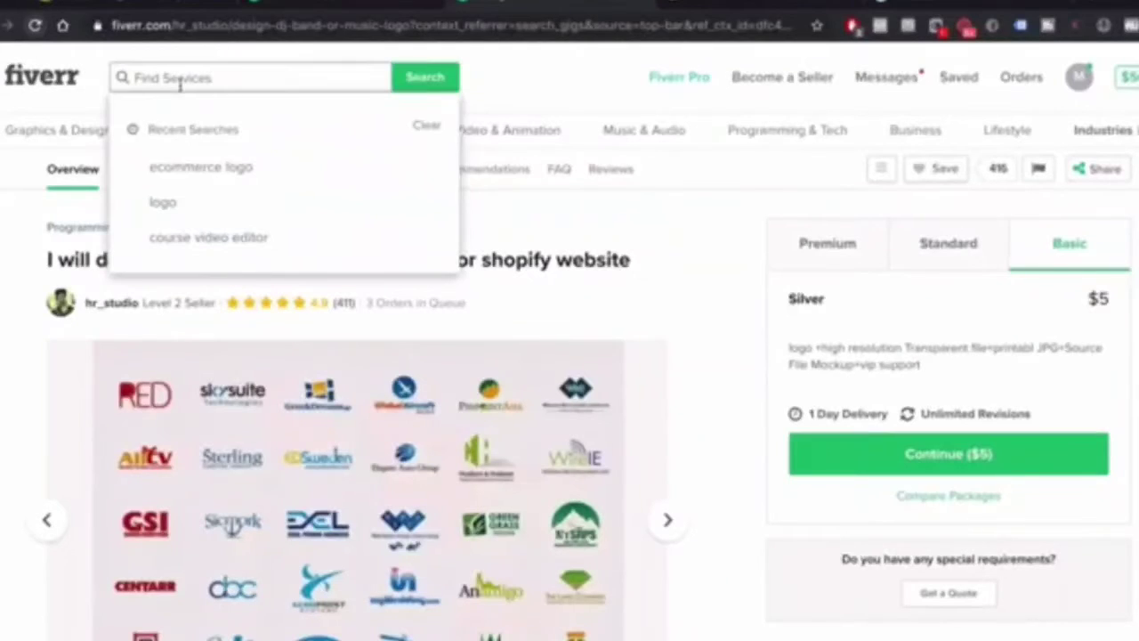
type("baby")
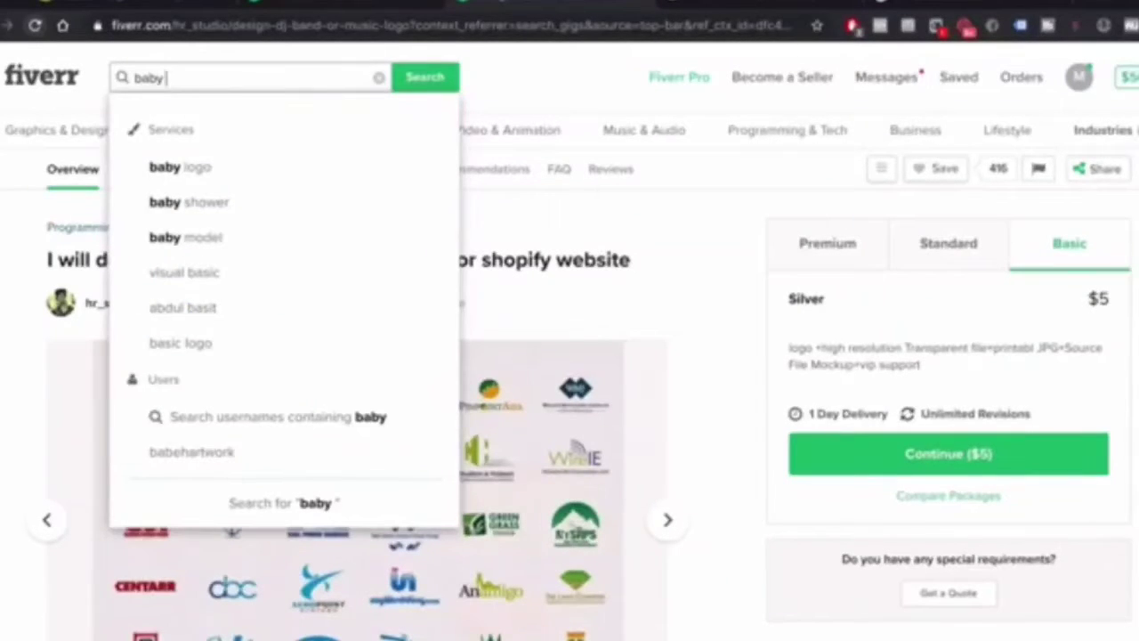
key("Down")
key("Return")
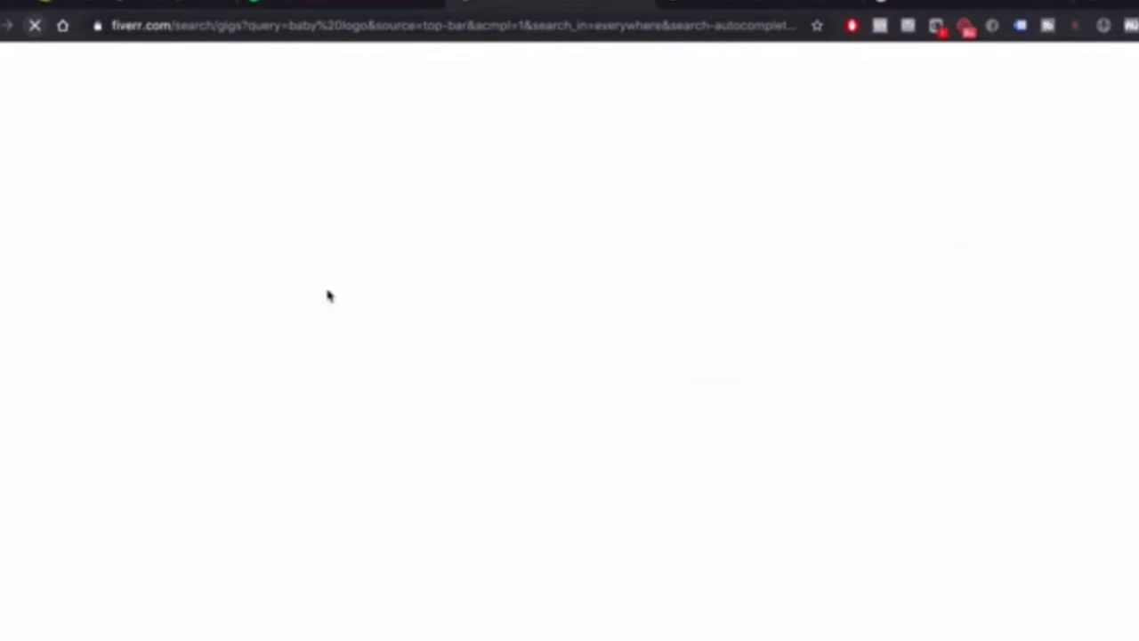
scroll(440, 364, "down", 2)
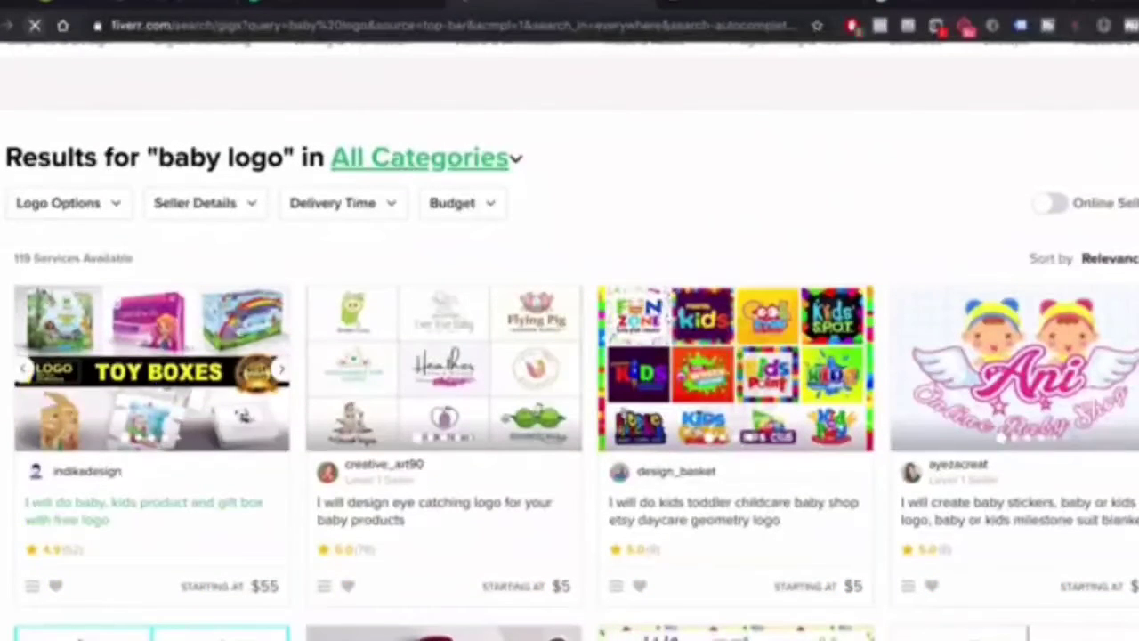
scroll(733, 508, "down", 3)
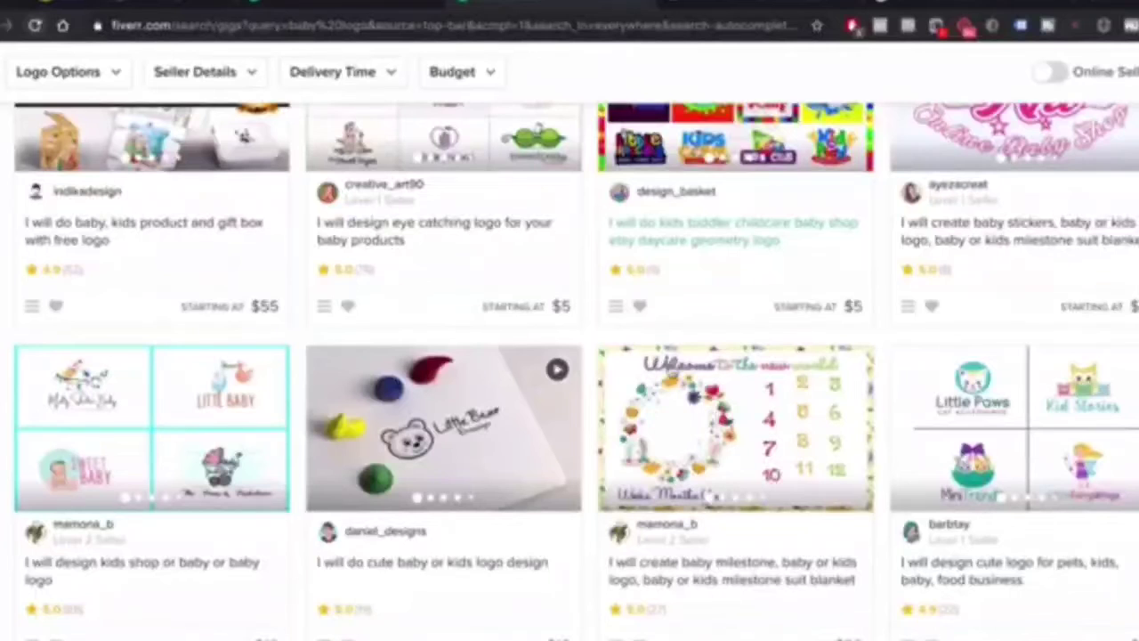
scroll(758, 333, "down", 2)
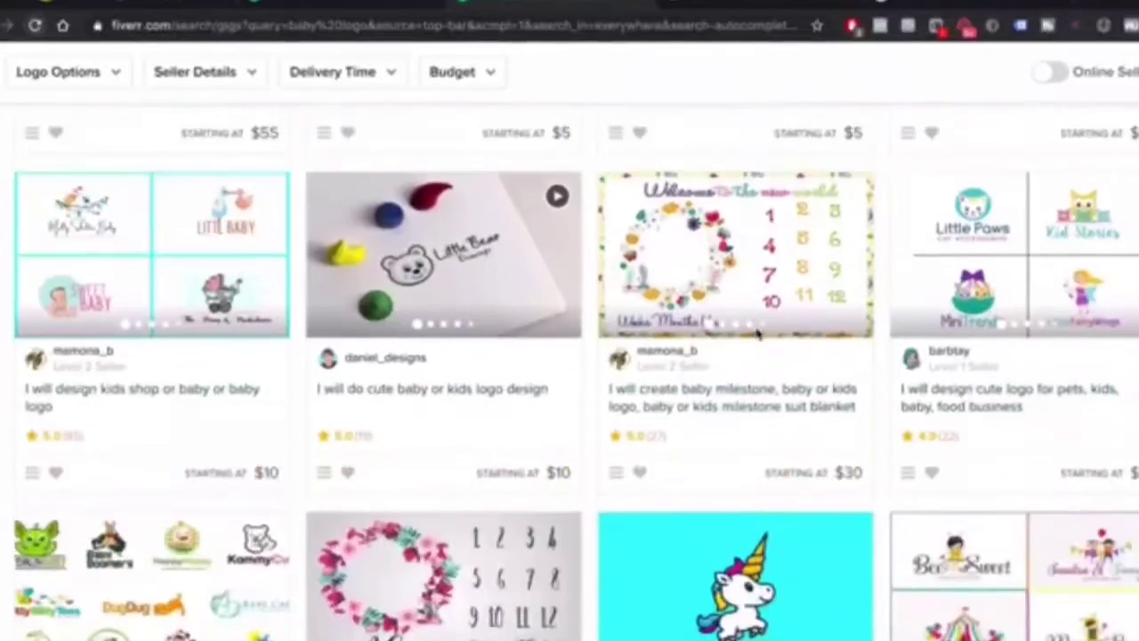
scroll(757, 333, "down", 1)
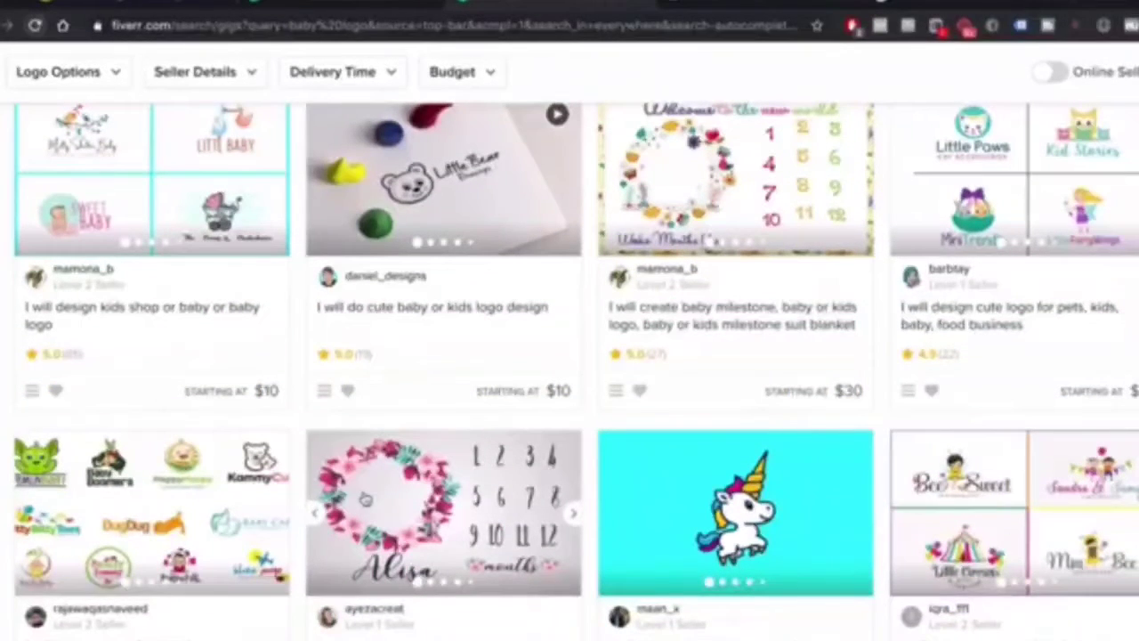
scroll(117, 401, "up", 3)
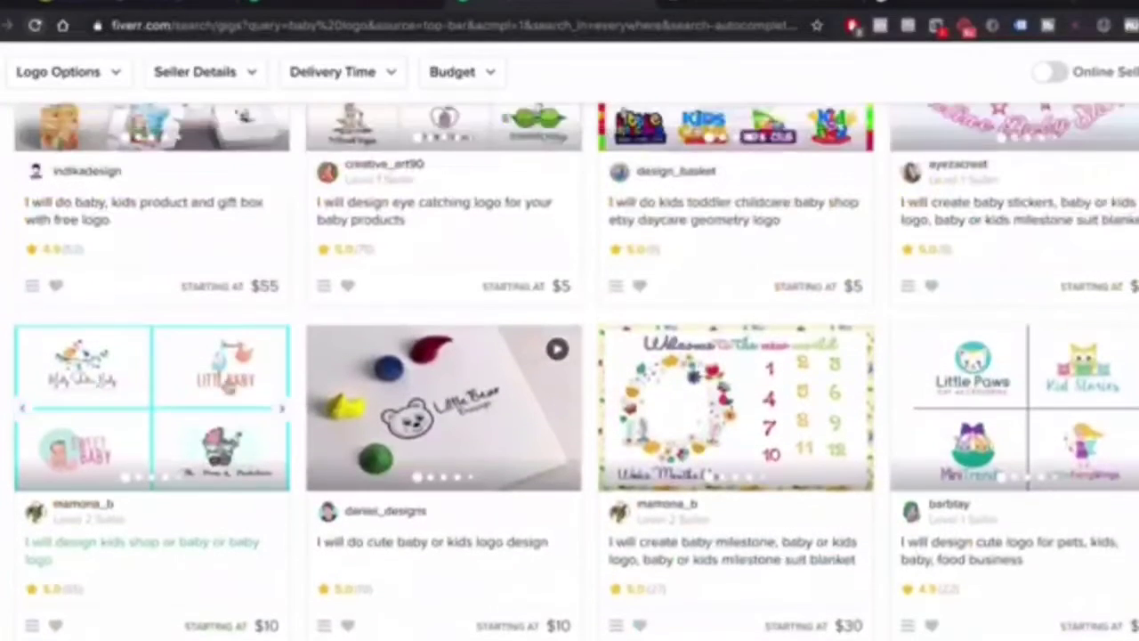
scroll(485, 488, "up", 4)
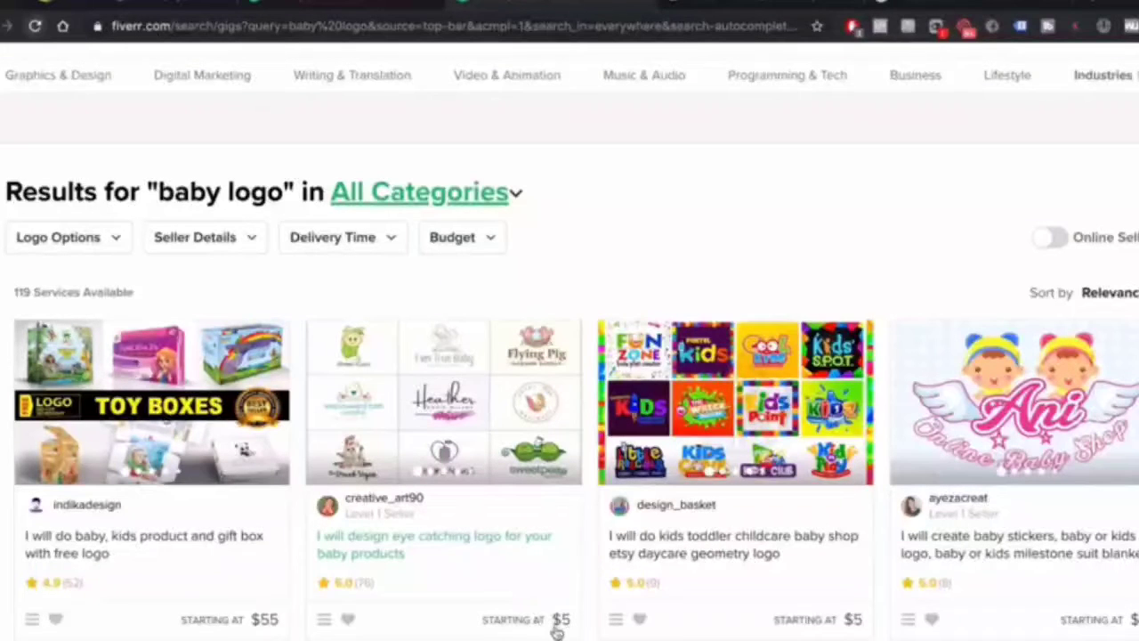
Open the eye-catching baby-products logo gig, compare packages and continue with the $5 2-day Basic package
left_click(451, 438)
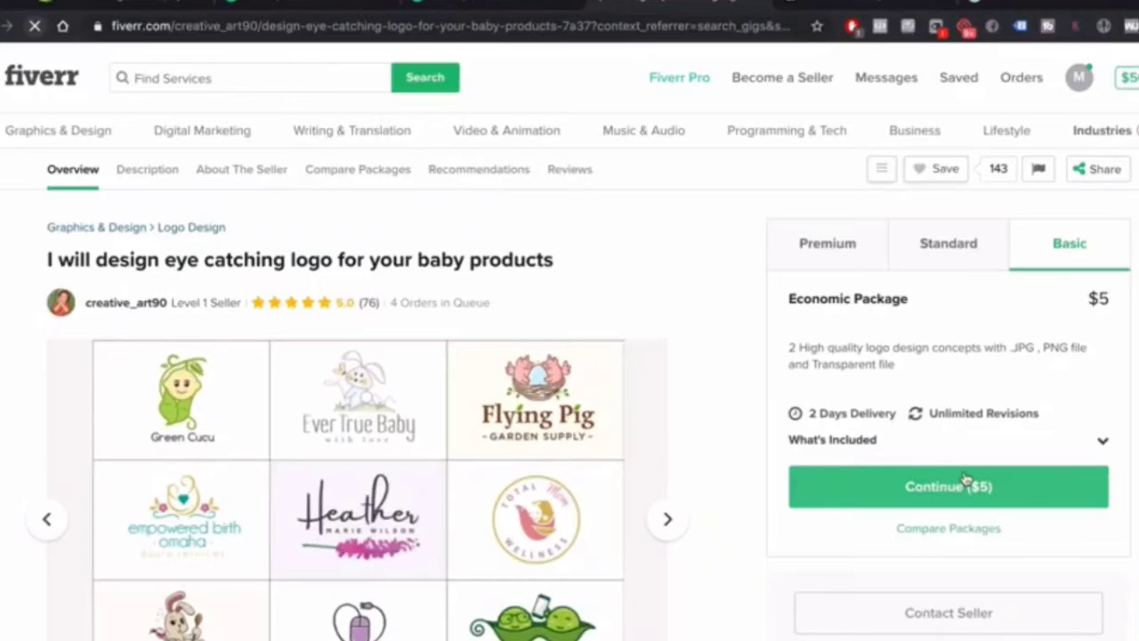
left_click(901, 525)
scroll(902, 518, "up", 15)
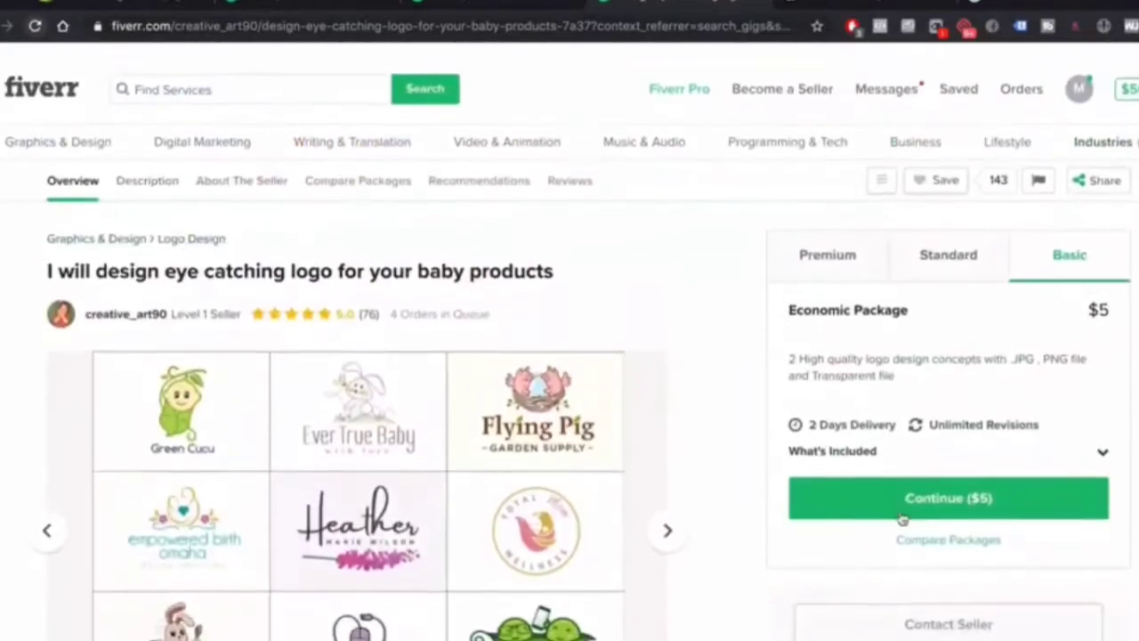
scroll(944, 462, "down", 1)
scroll(979, 418, "down", 1)
scroll(1006, 383, "up", 1)
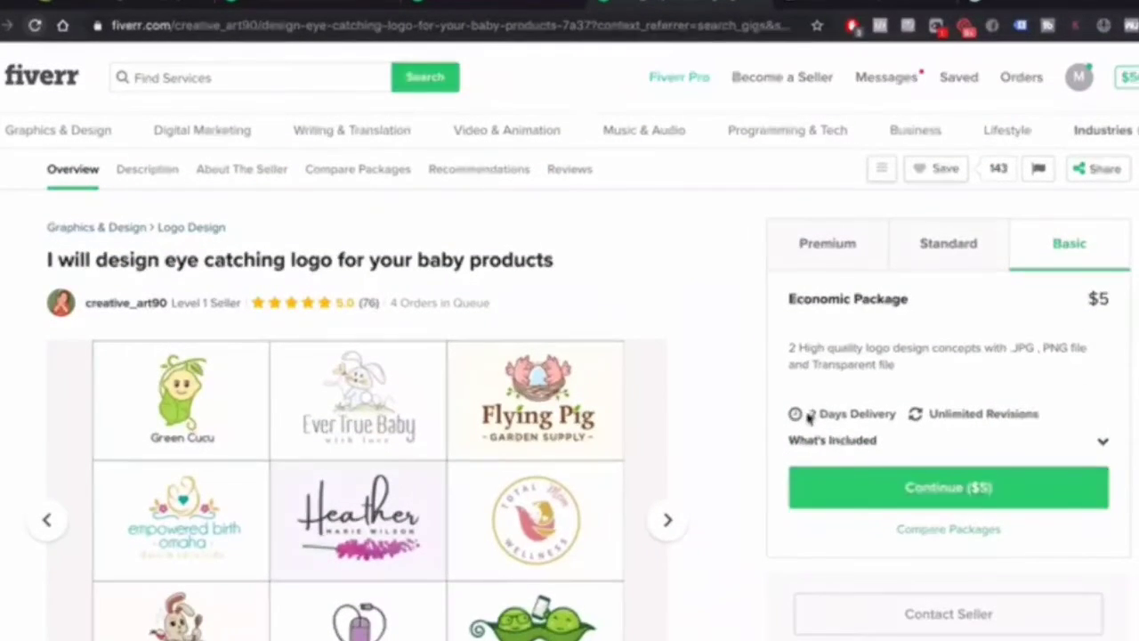
left_click_drag(806, 415, 915, 421)
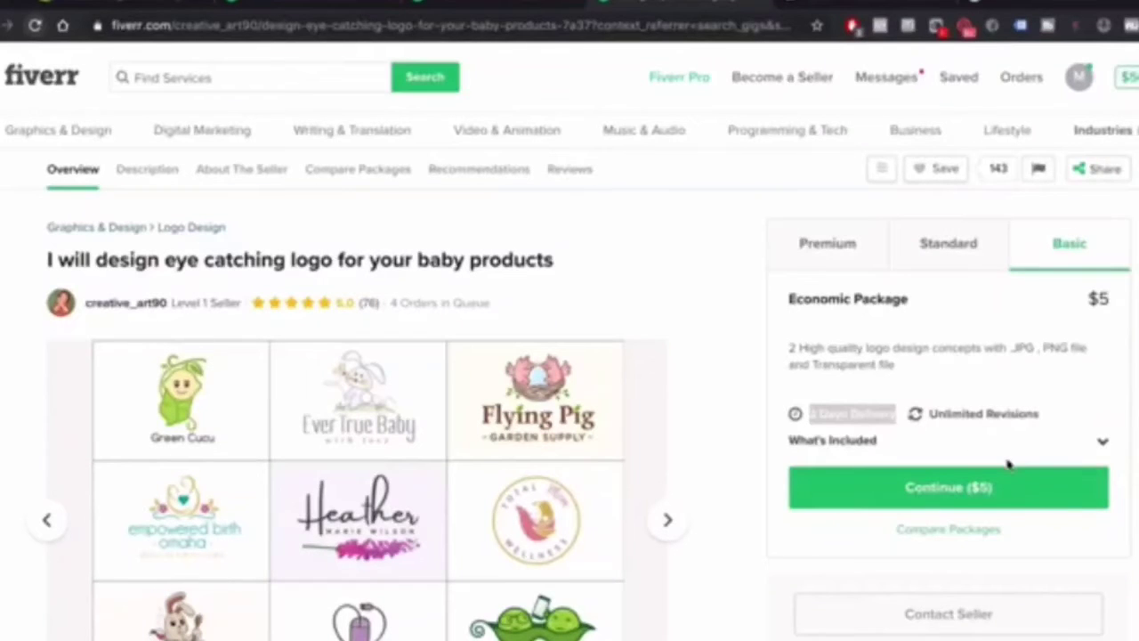
left_click(984, 488)
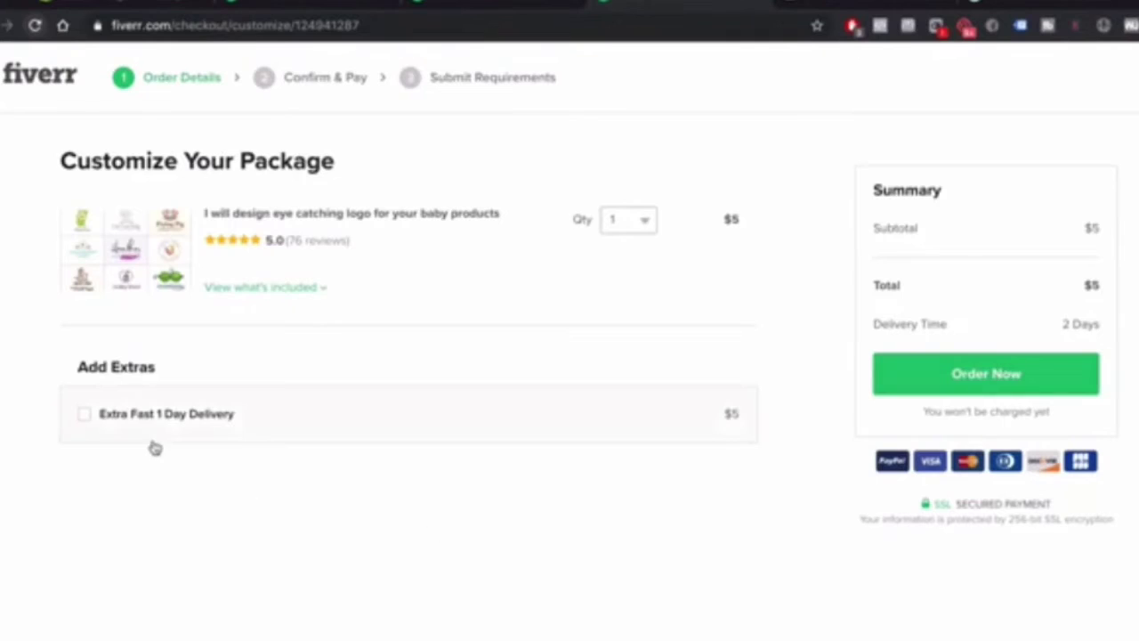
Add the Extra Fast 1 Day Delivery extra and place the $10 order
left_click(107, 415)
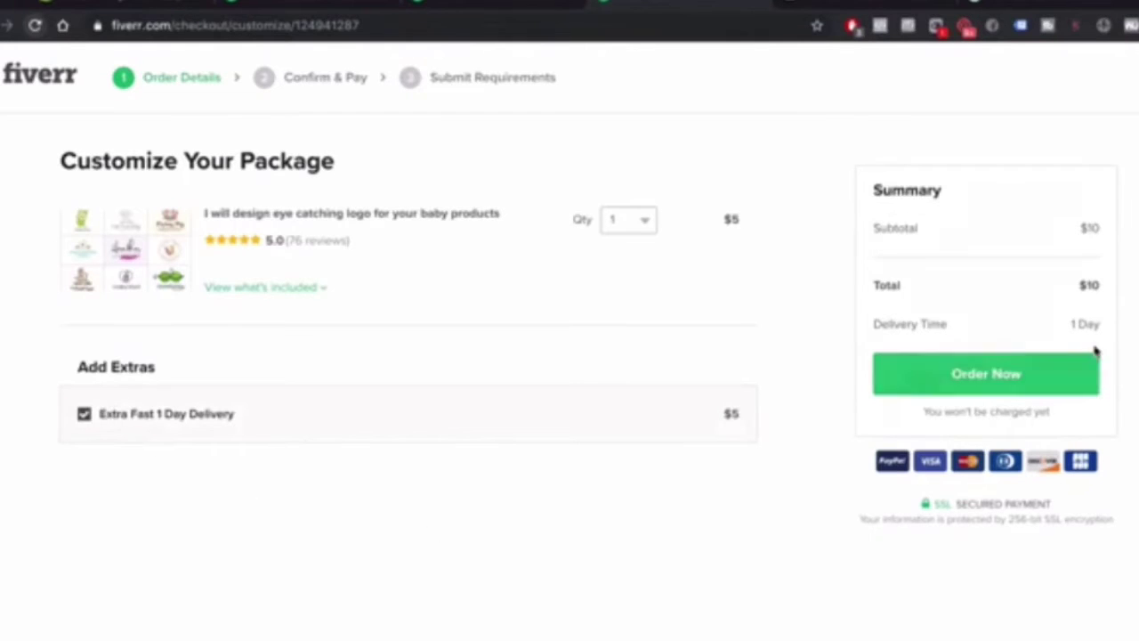
left_click(997, 381)
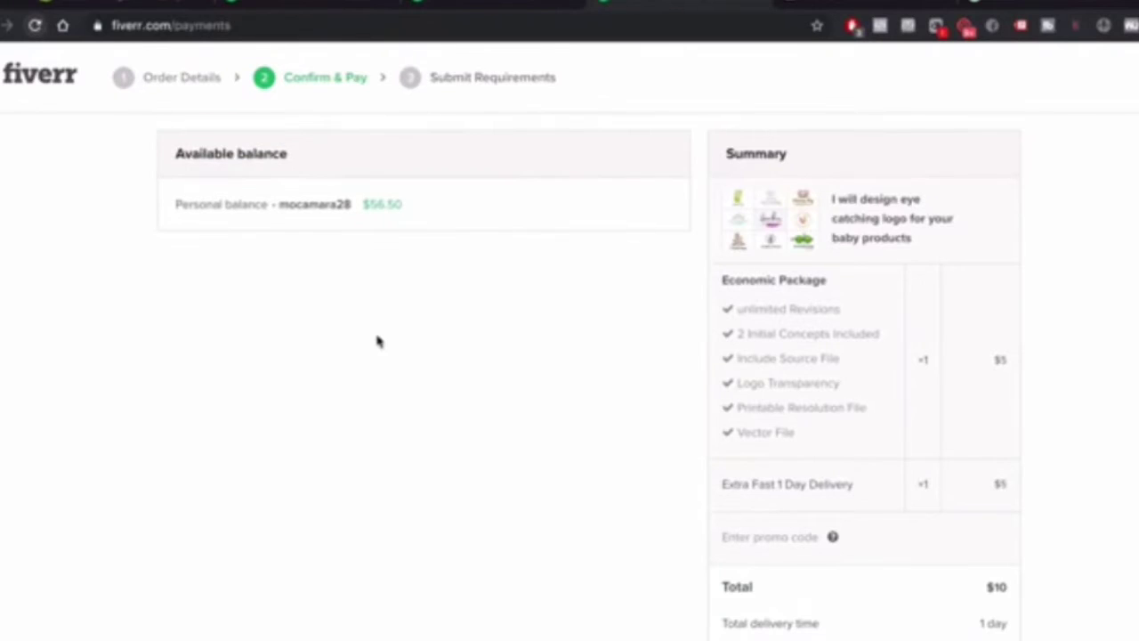
scroll(801, 409, "down", 1)
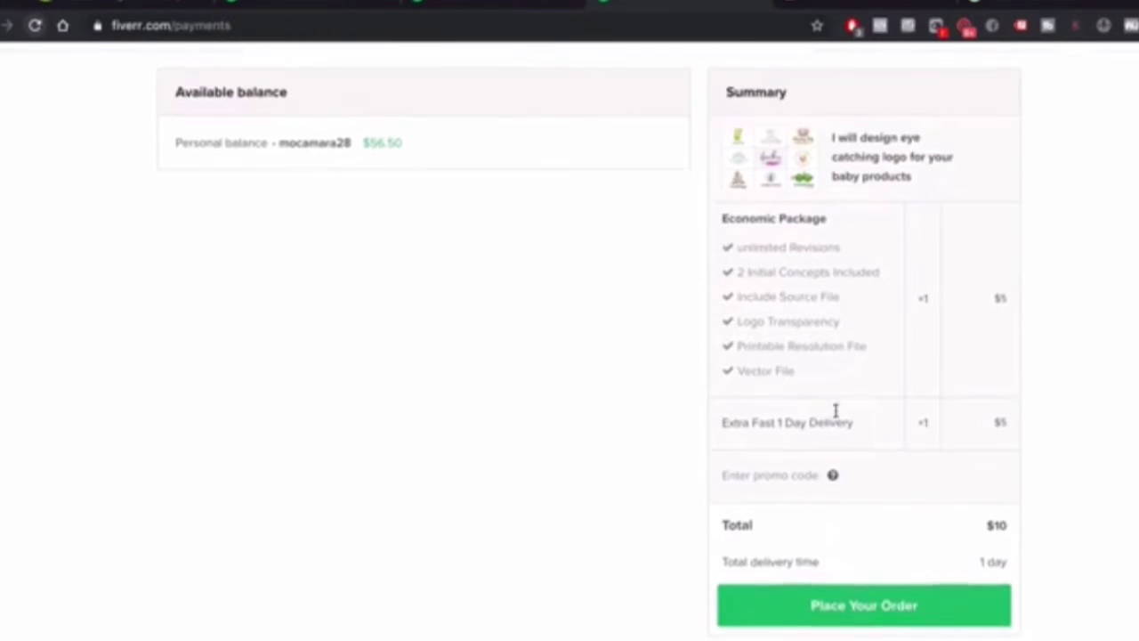
left_click(885, 612)
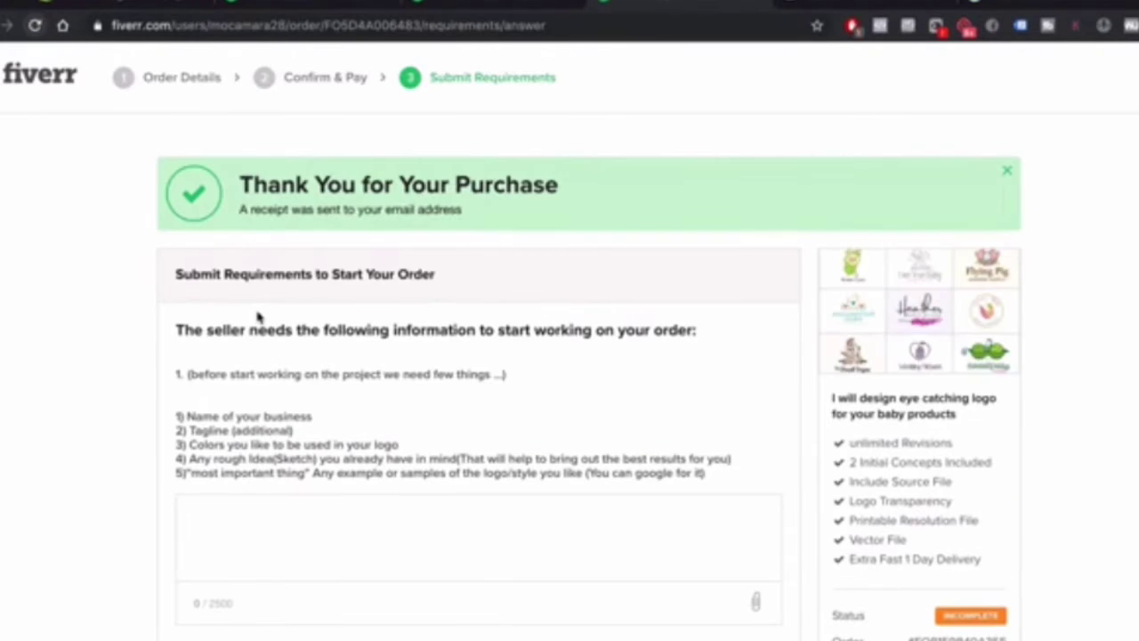
Enter '1) Buzzle' as the business name in the requirements answer box
scroll(253, 357, "down", 3)
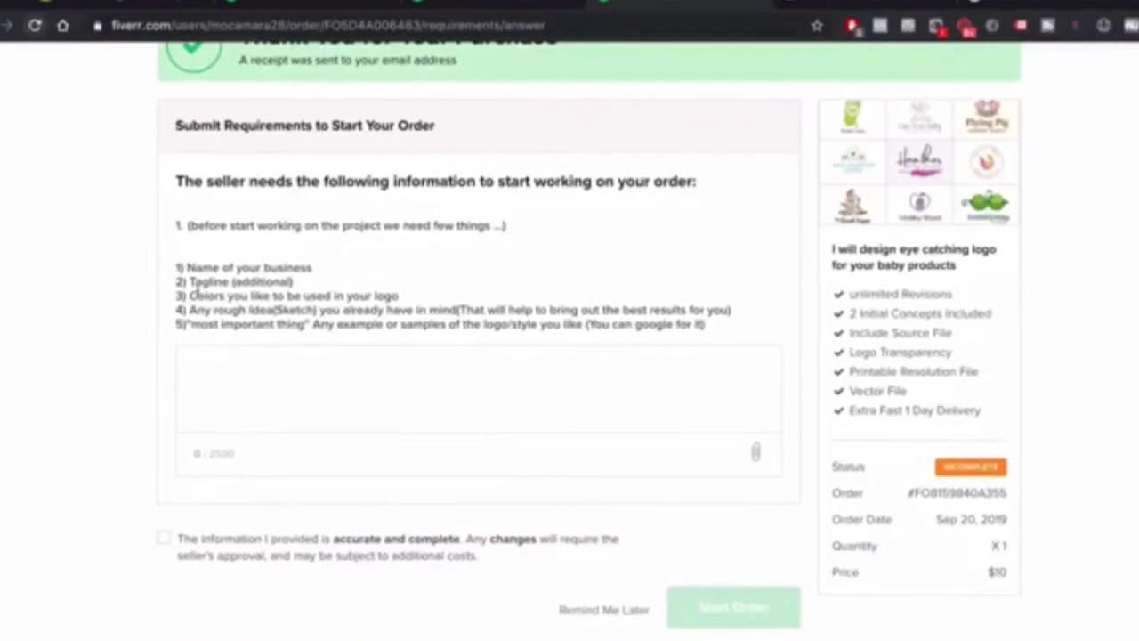
left_click_drag(178, 259, 459, 324)
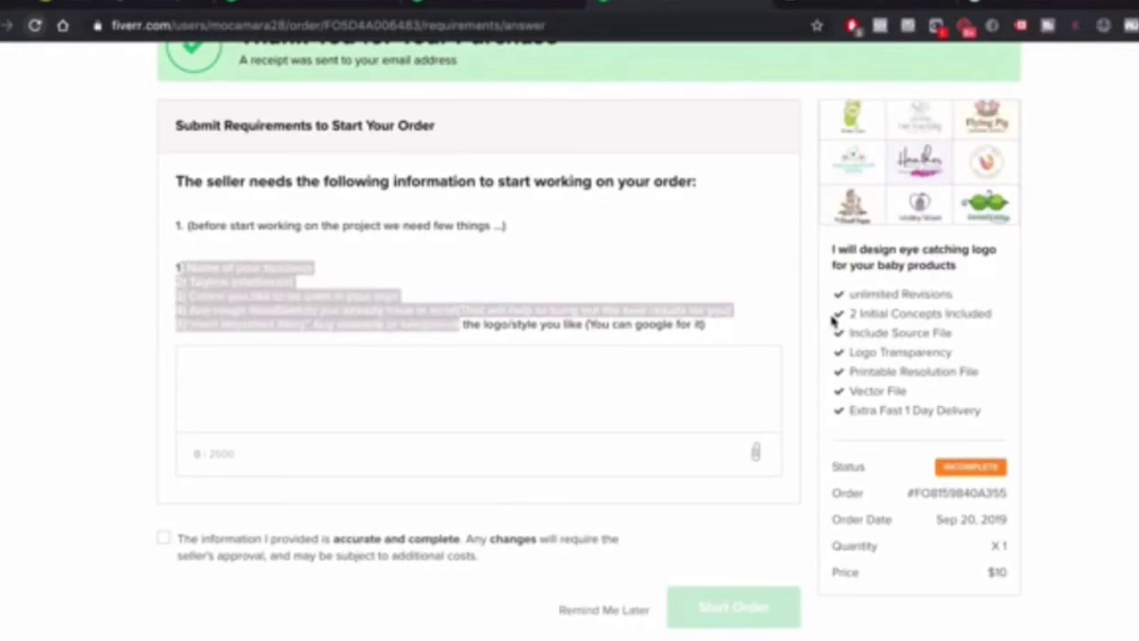
left_click(819, 323)
left_click(226, 407)
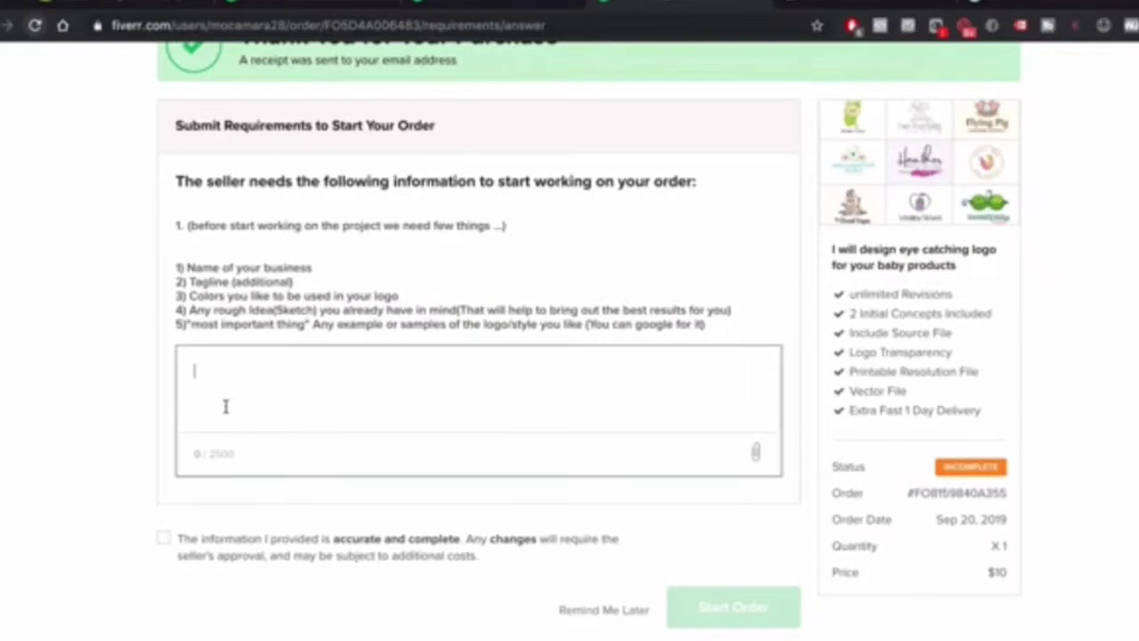
type("1) Buzzle")
key("Return")
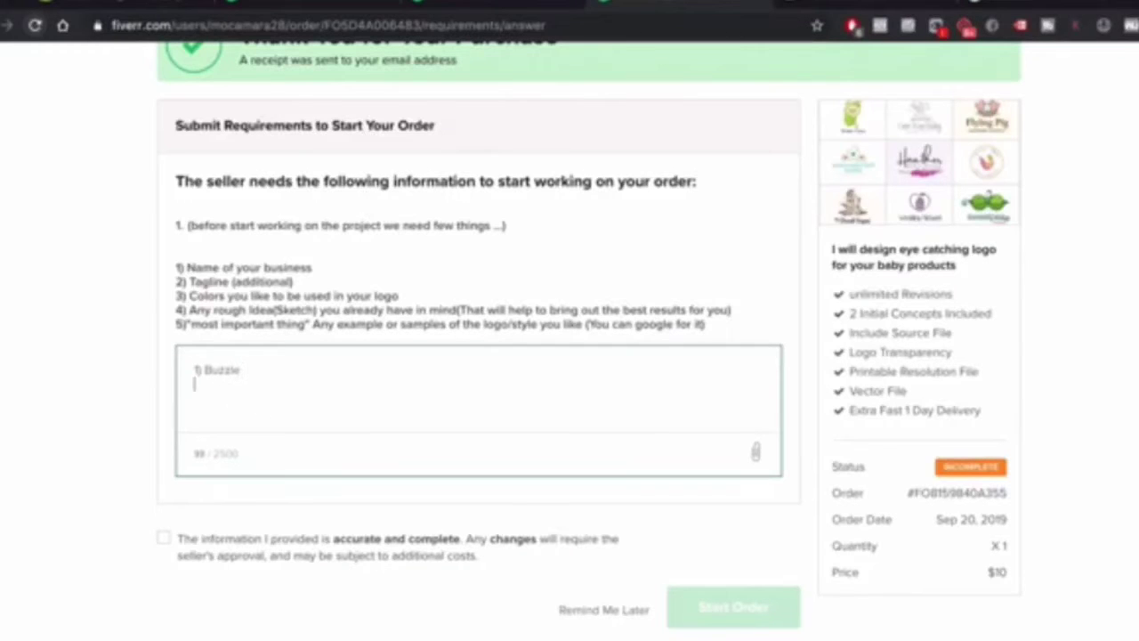
Add the '2) The original' tagline line, correcting 'origonal' to 'original' with the spelling suggestion
type("2) The Origonal baby nail trimmer")
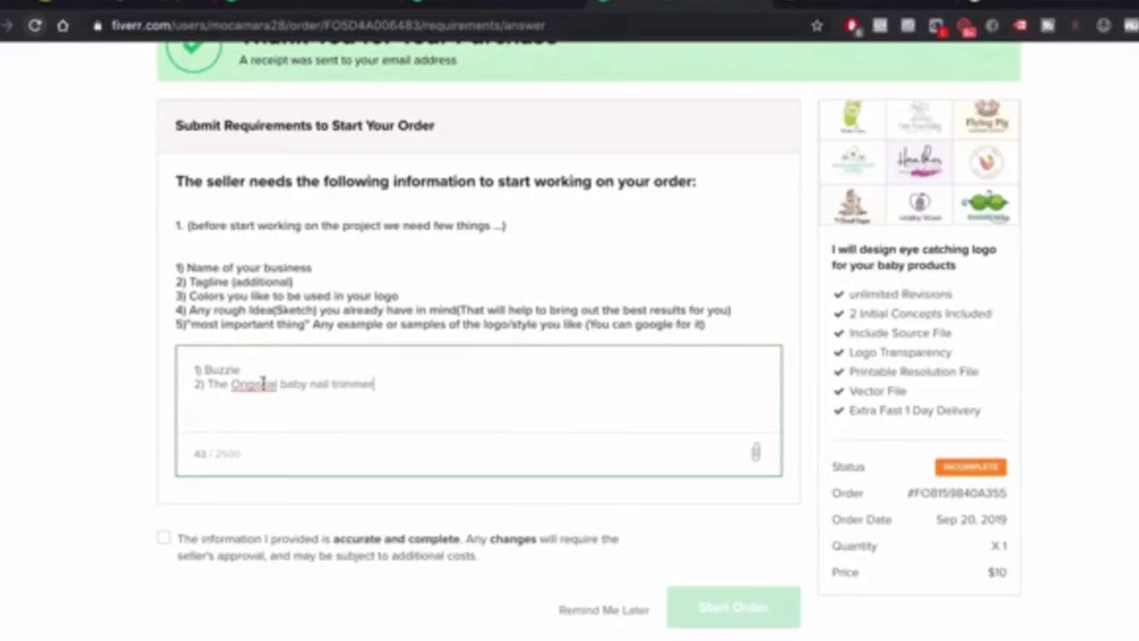
left_click_drag(281, 384, 228, 384)
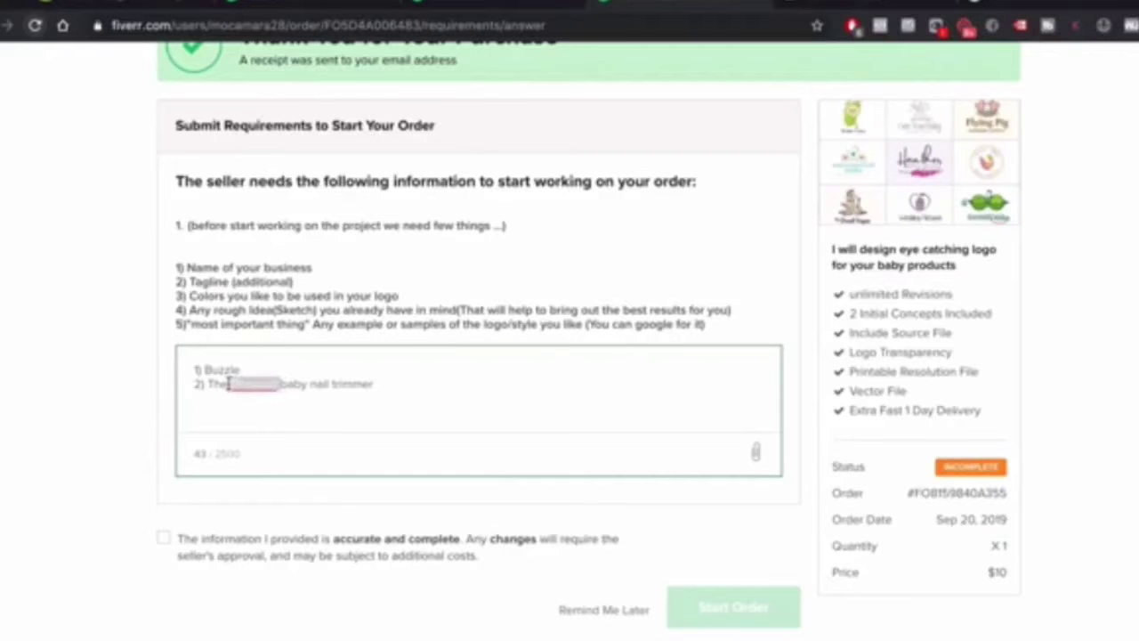
key("BackSpace")
type("or")
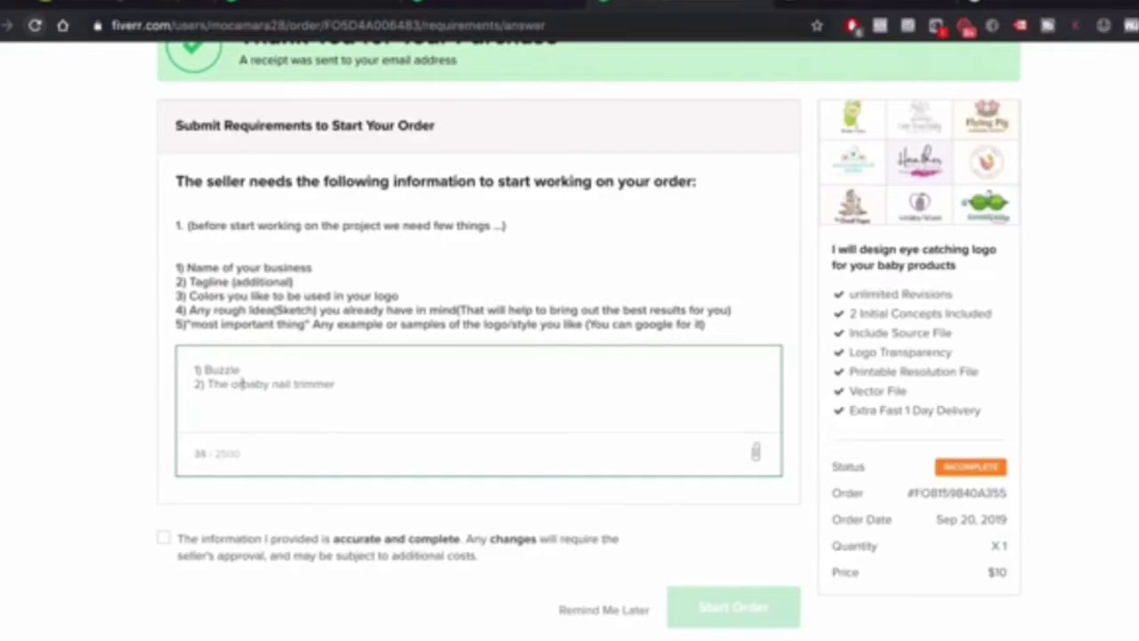
type("igonal")
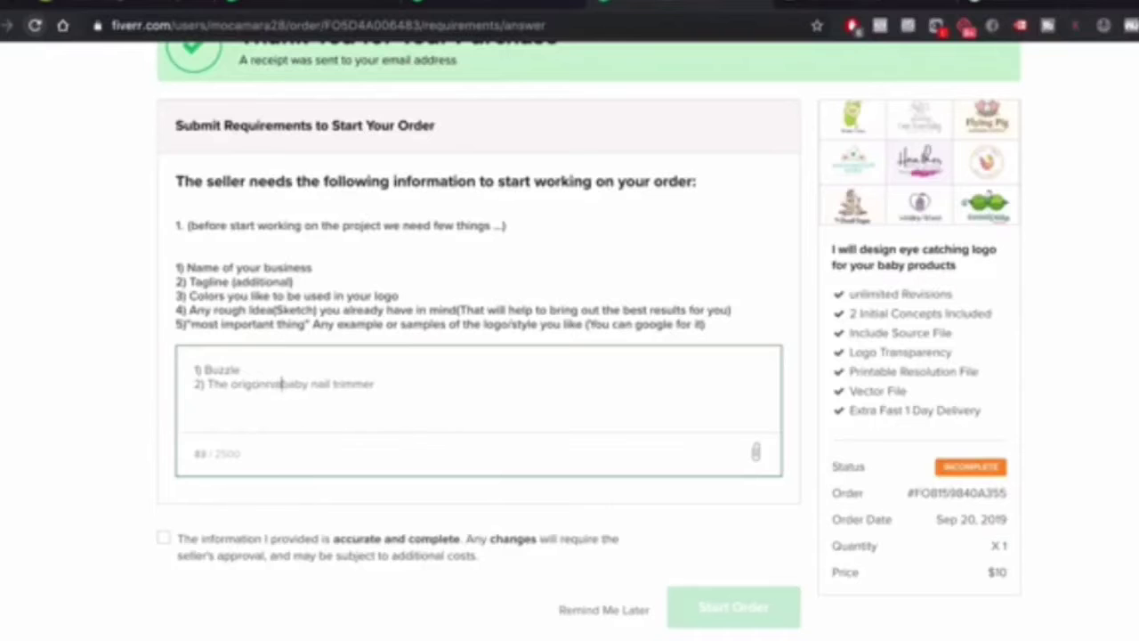
right_click(267, 383)
left_click(299, 374)
Write line 3: concept 1 black and white, concept 2 baby blue & pink, fixing 'wite' to 'white'
type("make con")
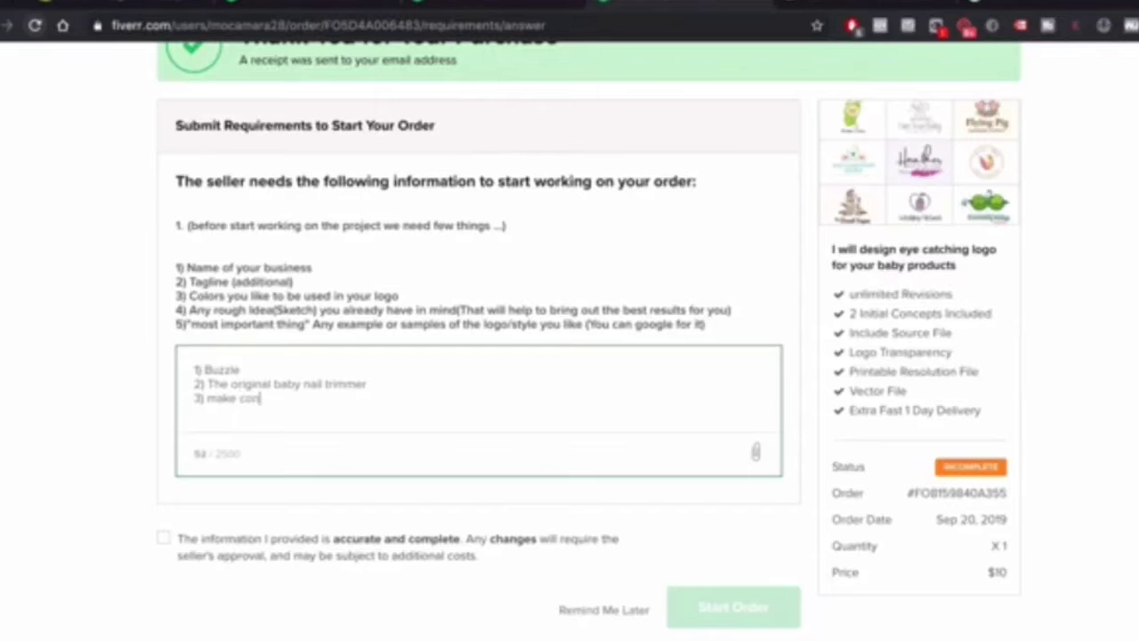
type("ncept 2 baby")
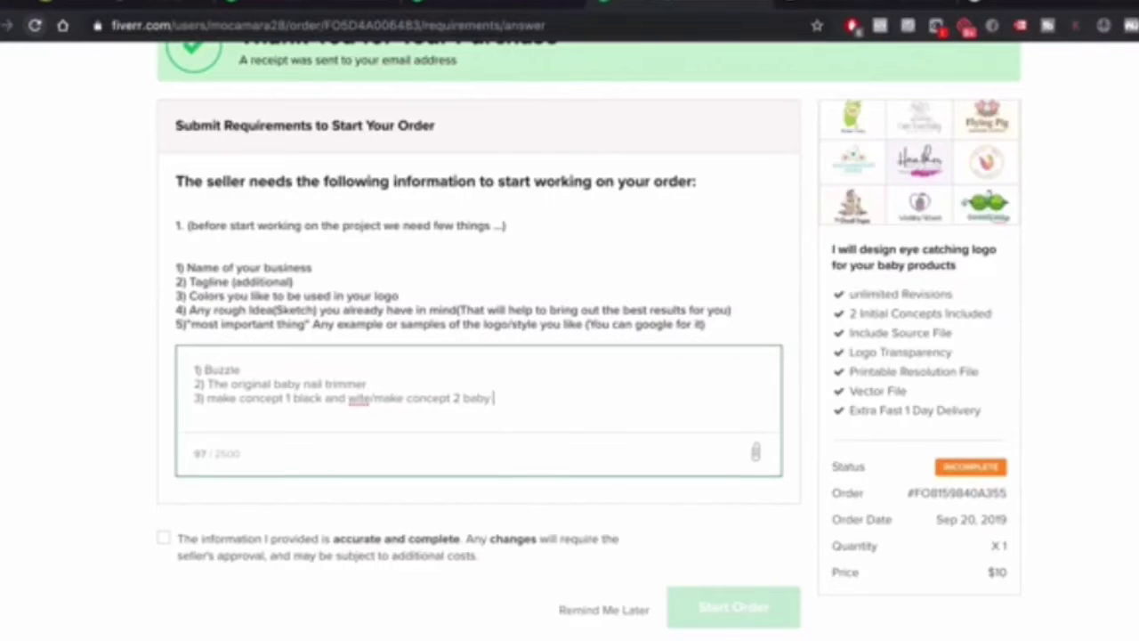
type("blue & pink")
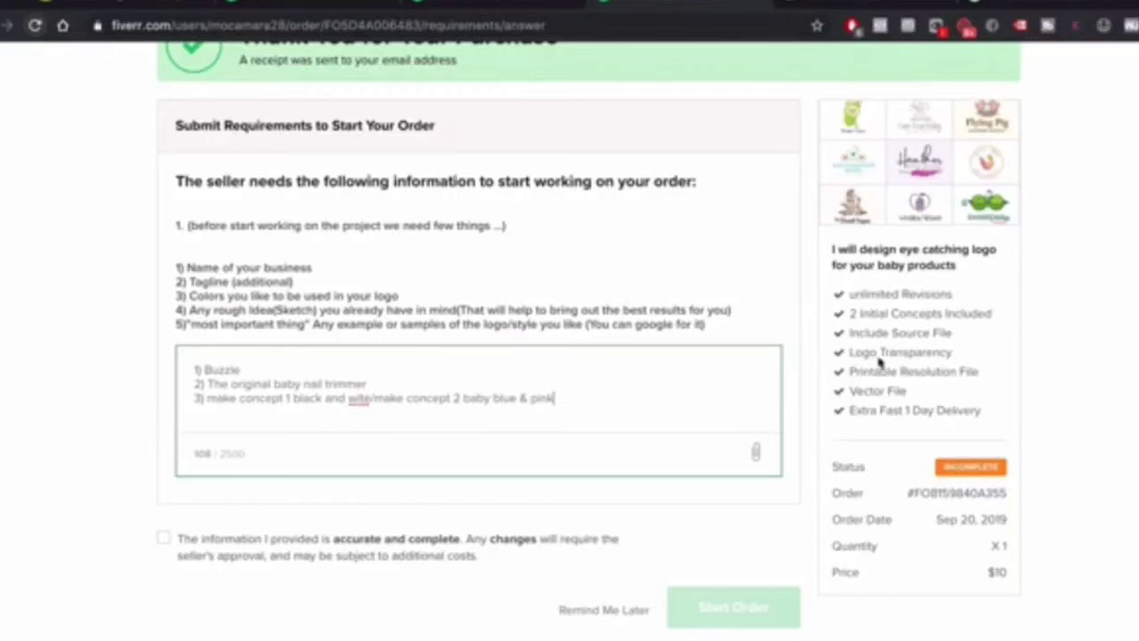
right_click(361, 400)
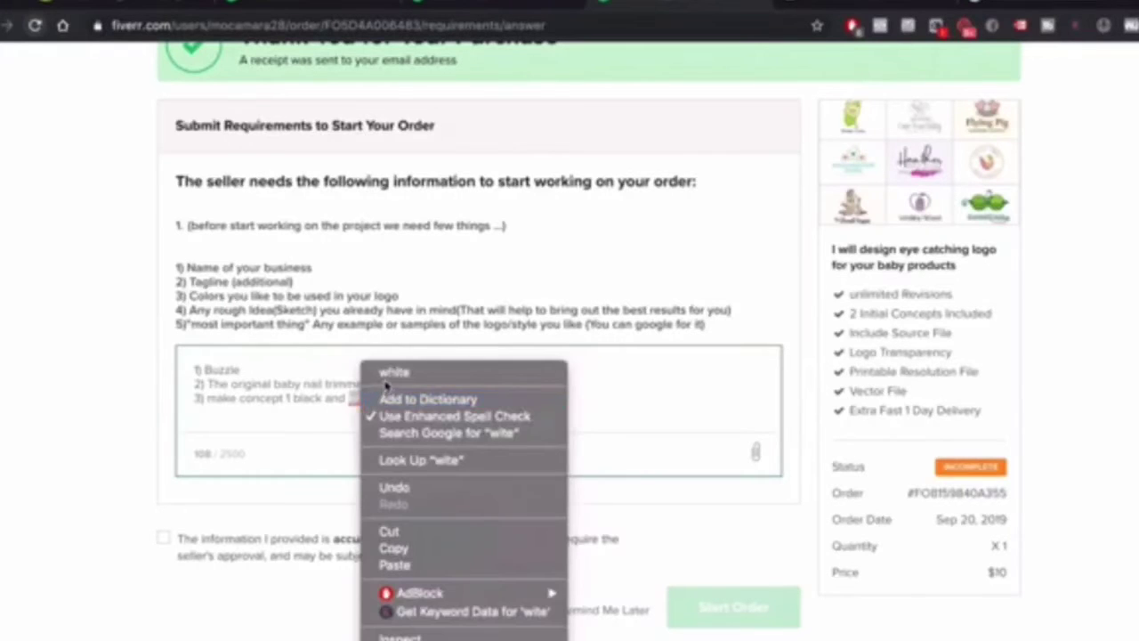
left_click(391, 373)
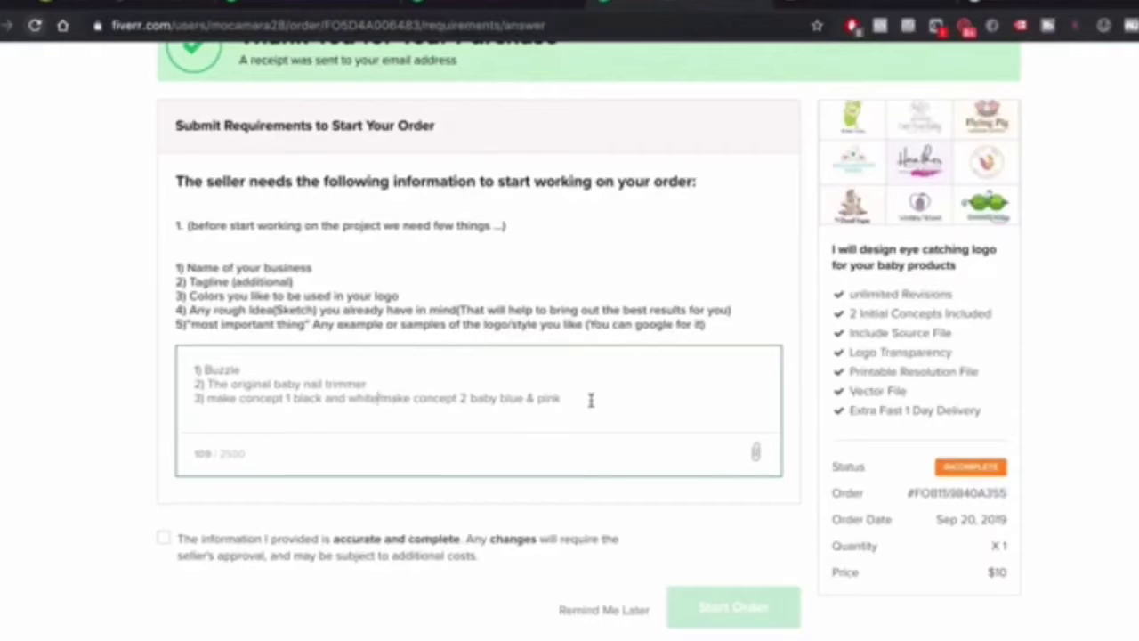
key("Return")
left_click_drag(411, 398, 574, 399)
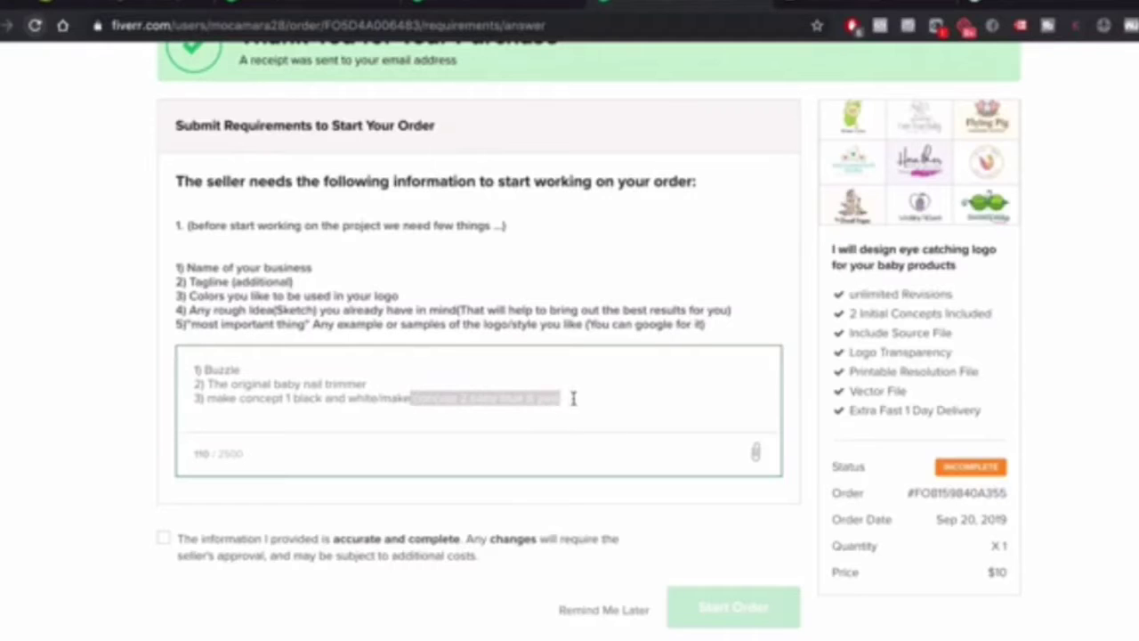
left_click(494, 400)
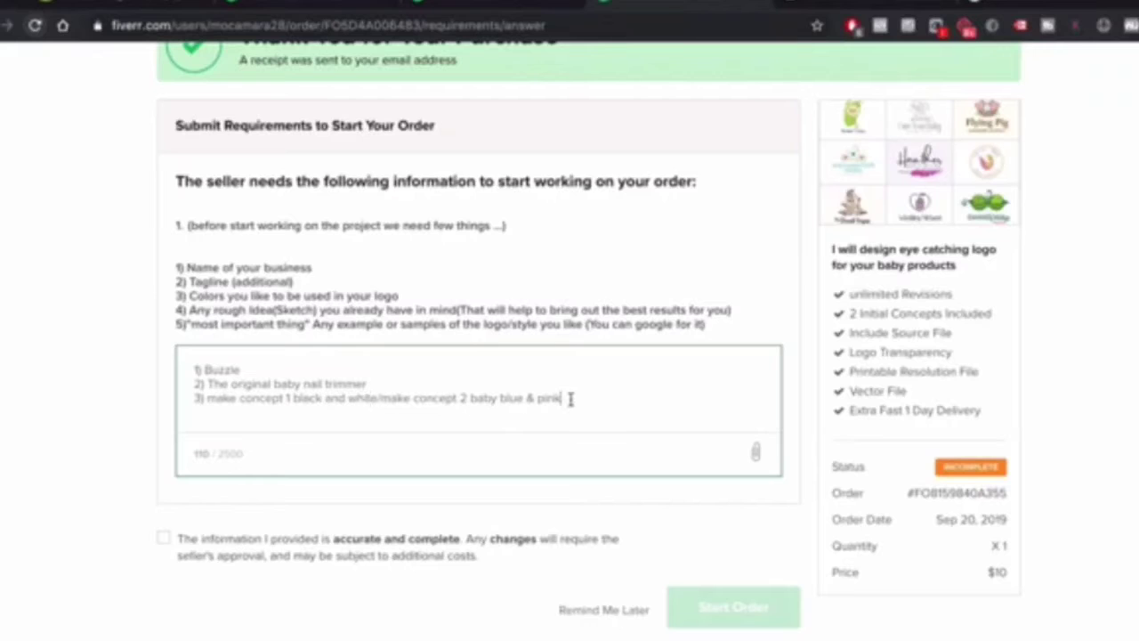
Add answer '4)no idea' on a new line
key("Return")
type("4")
type(")no idea")
key("Return")
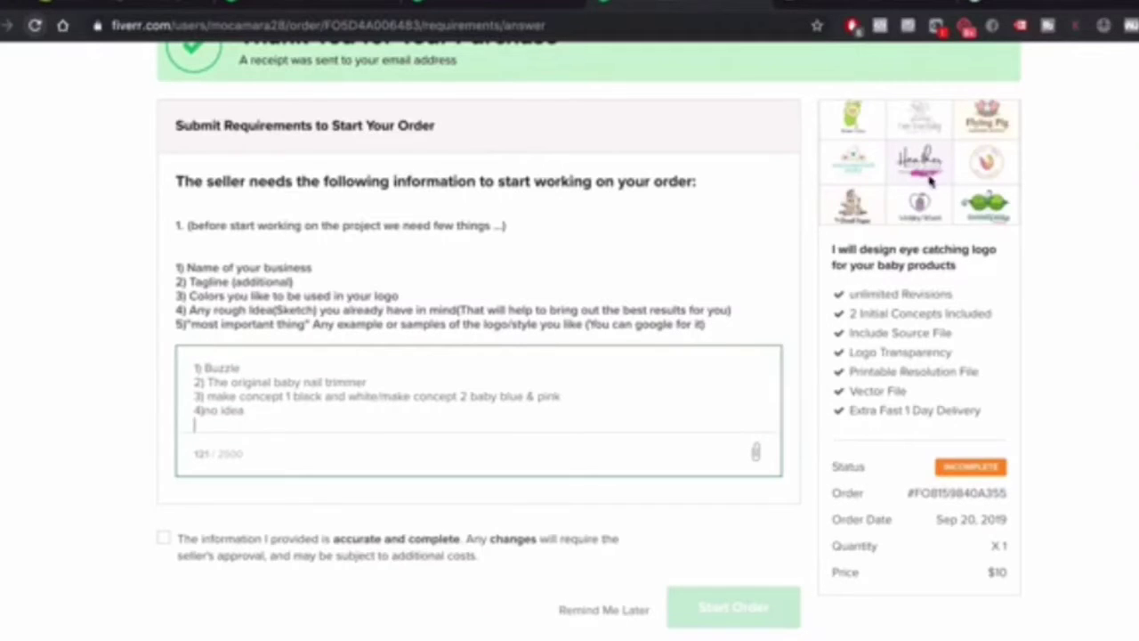
Type answer '5) This is a baby nail trimmer. I trust your judgement' and add a space after '4)'
type("5")
type(") ")
type("baby no")
key("BackSpace")
key("BackSpace")
key("BackSpace")
key("BackSpace")
key("BackSpace")
key("BackSpace")
key("BackSpace")
type("This is a")
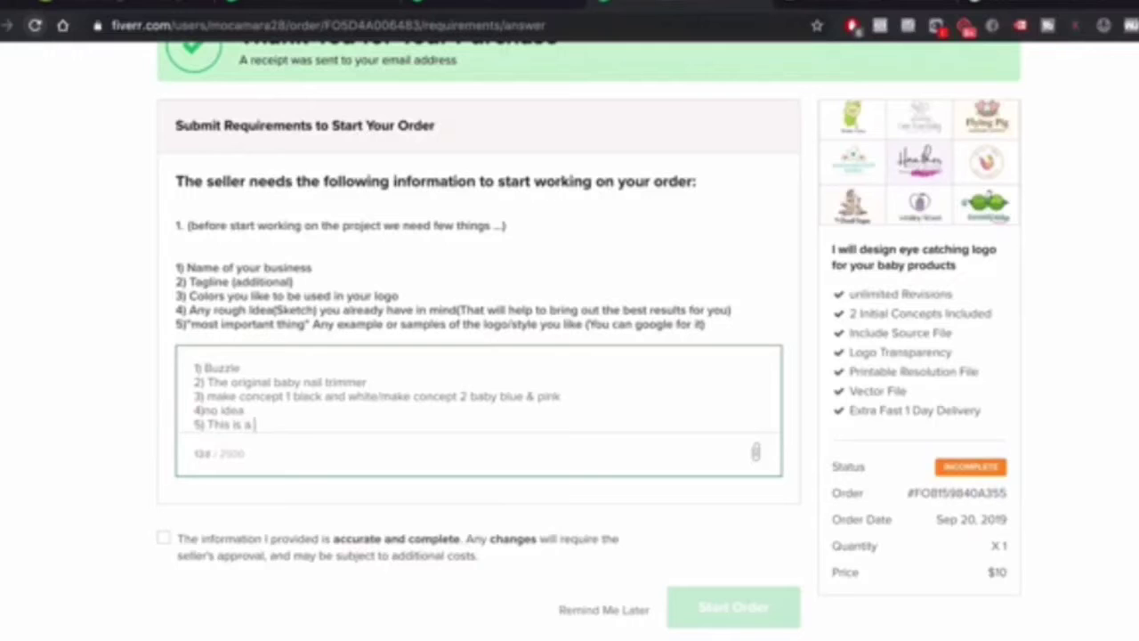
type(" baby nail trimmer ")
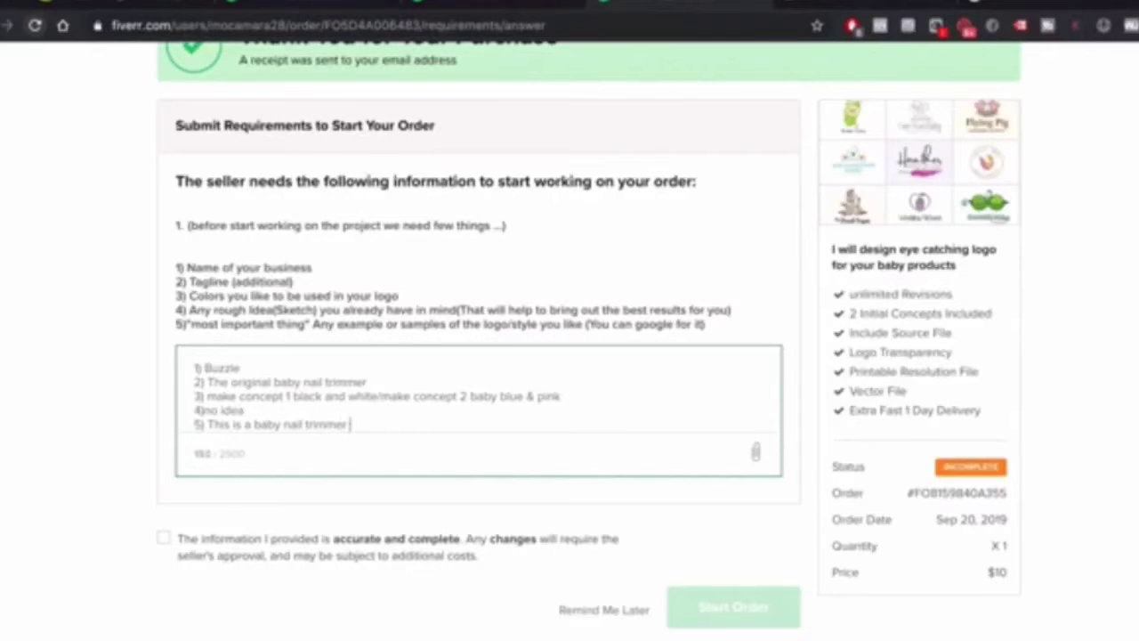
type(". I trust your judgement")
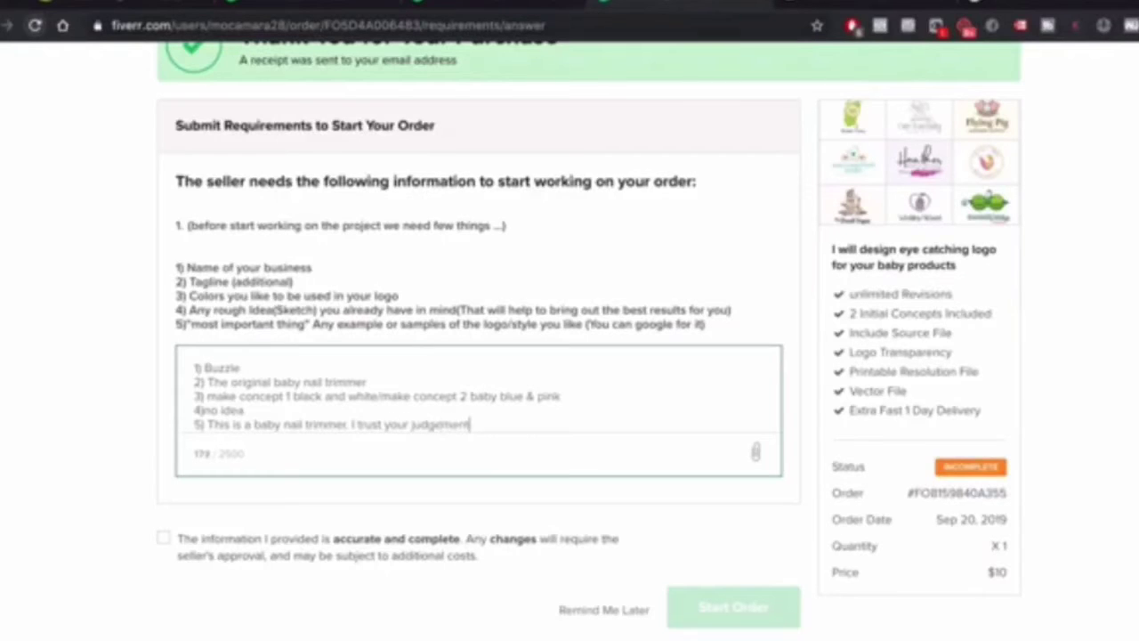
scroll(320, 436, "down", 1)
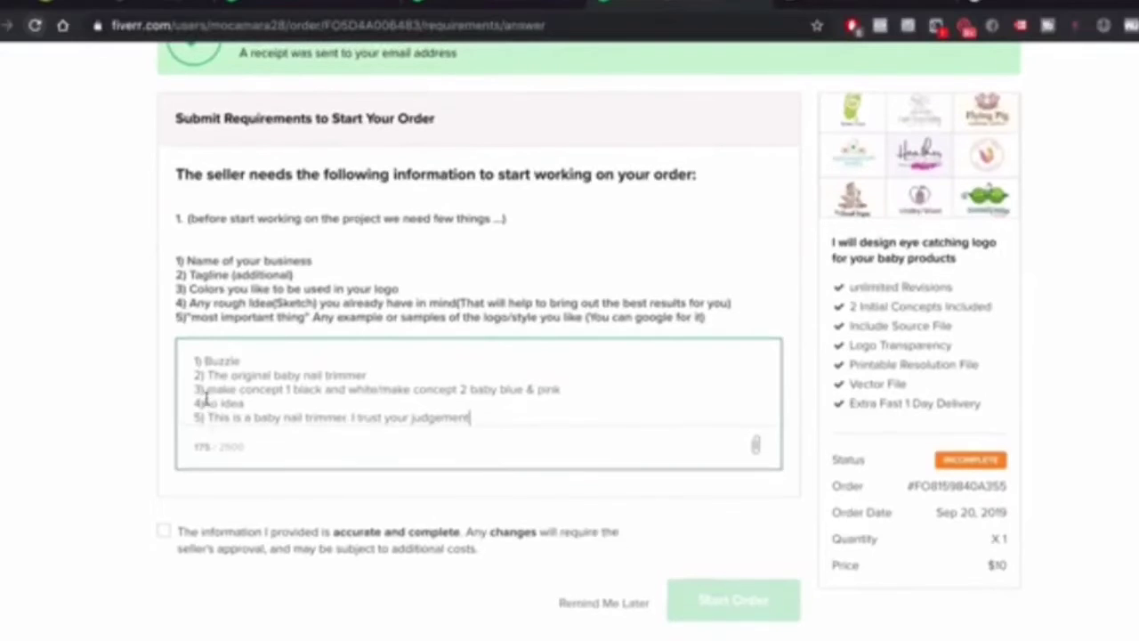
left_click(205, 401)
Confirm the information is accurate and complete, then submit the requirements with Start Order
right_click(986, 205)
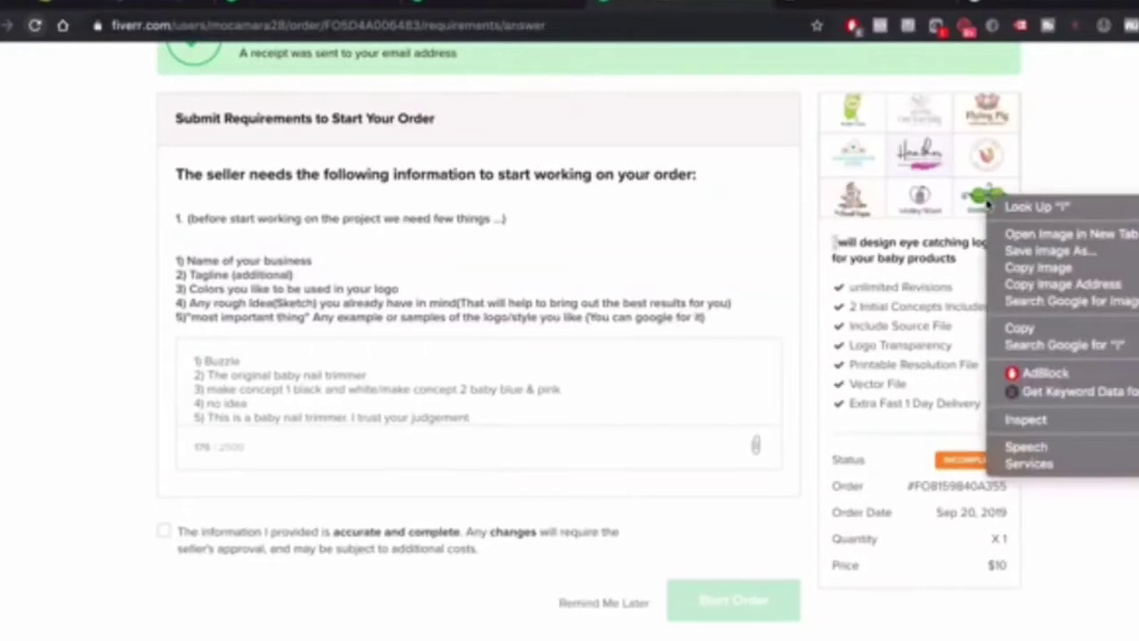
left_click(1024, 146)
scroll(1025, 148, "up", 2)
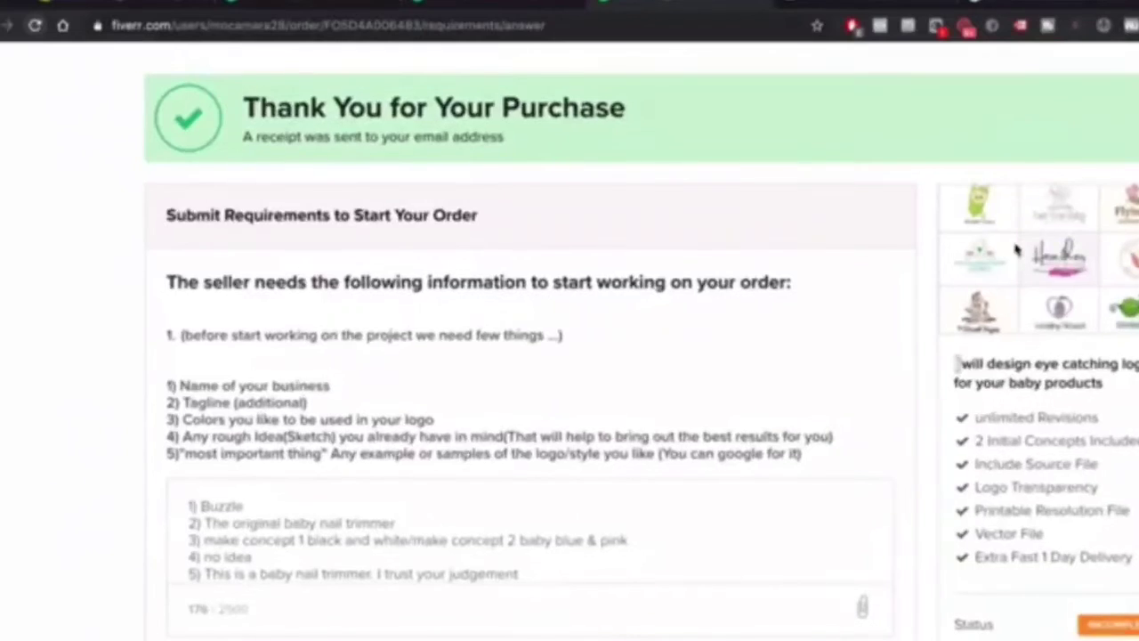
key("ctrl+minus")
key("ctrl+plus")
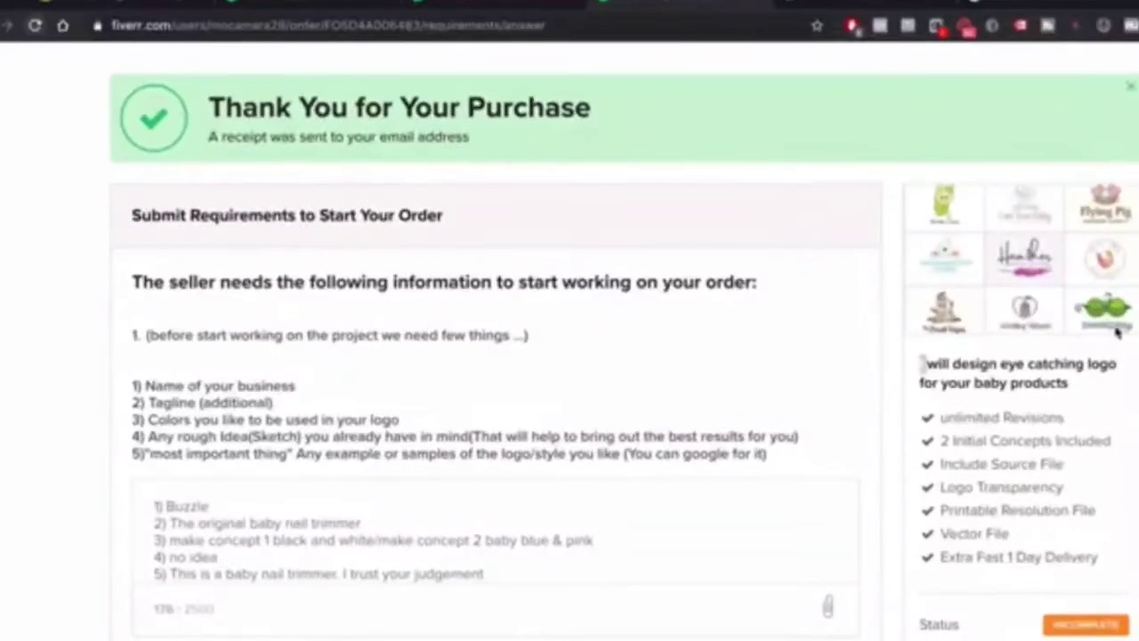
scroll(1067, 318, "down", 2)
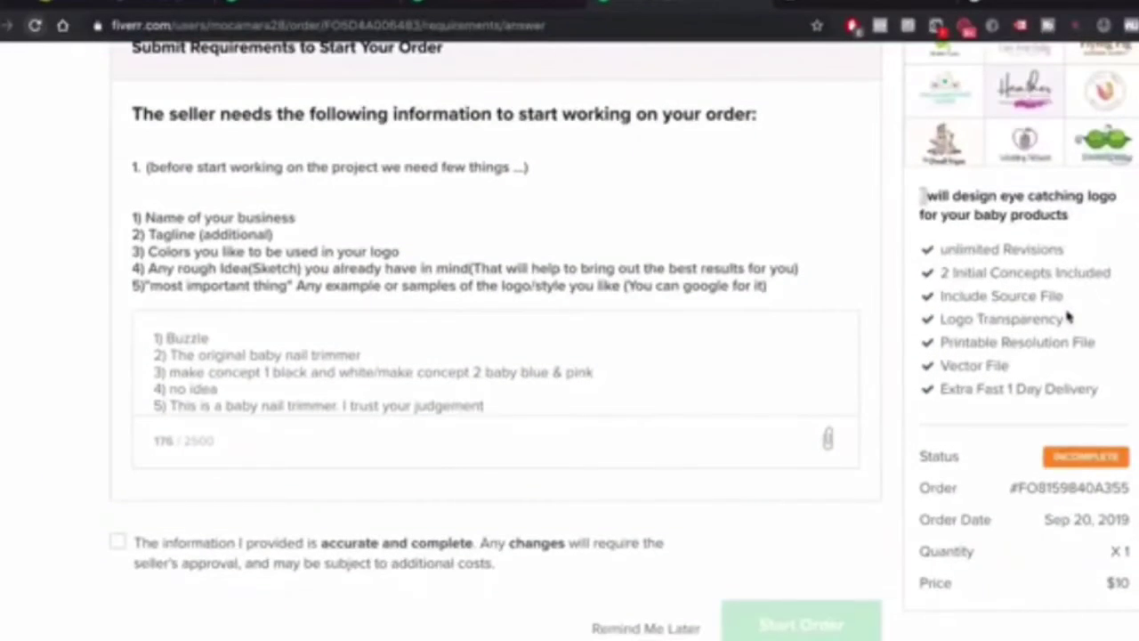
key("ctrl+minus")
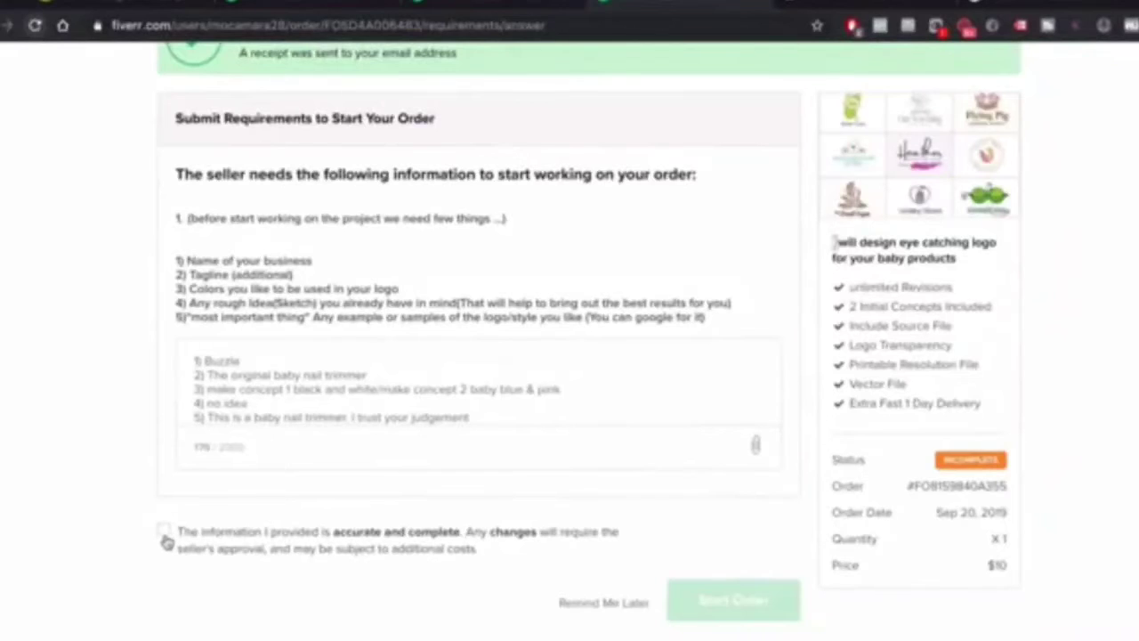
left_click(164, 533)
scroll(279, 380, "down", 1)
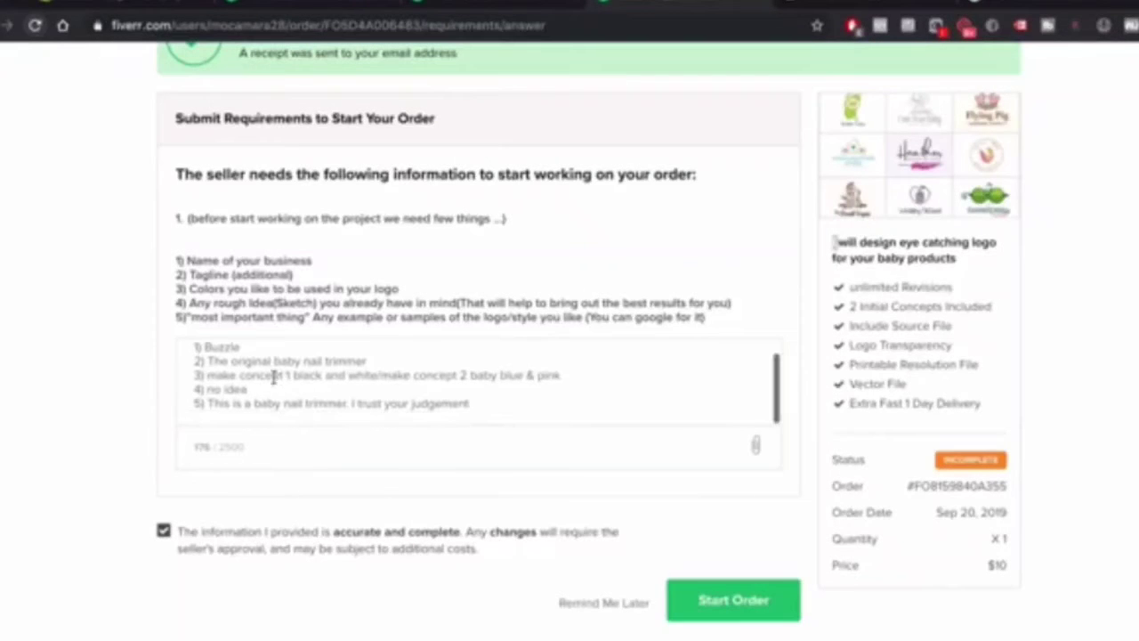
left_click(735, 602)
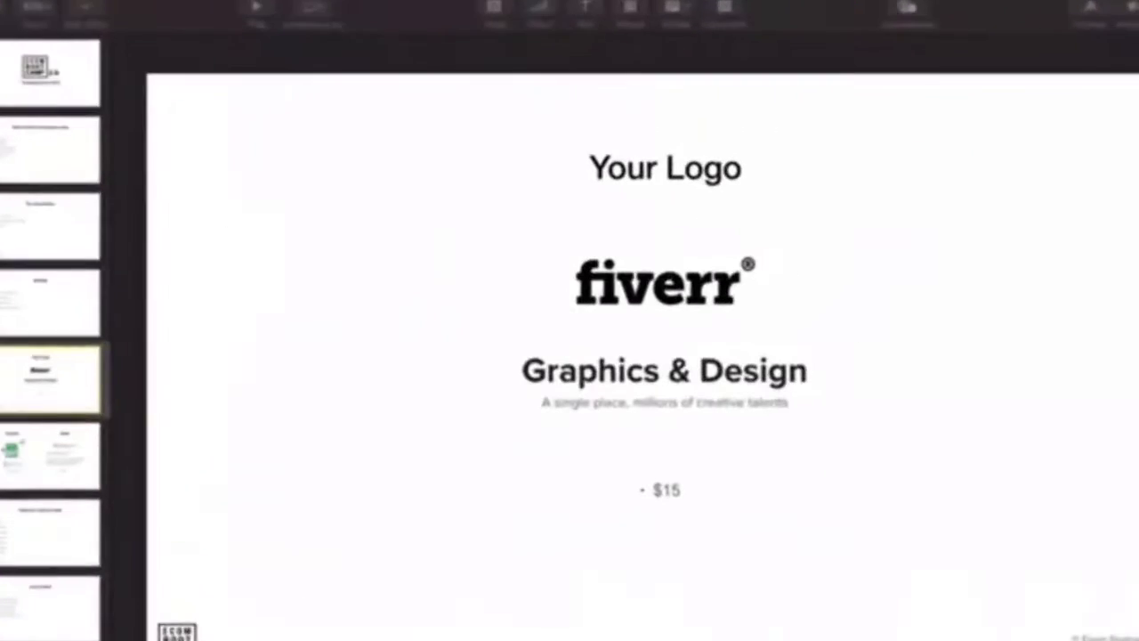
Start the Keynote slideshow and advance from Your Logo to the Domain and Email slide
left_click(255, 9)
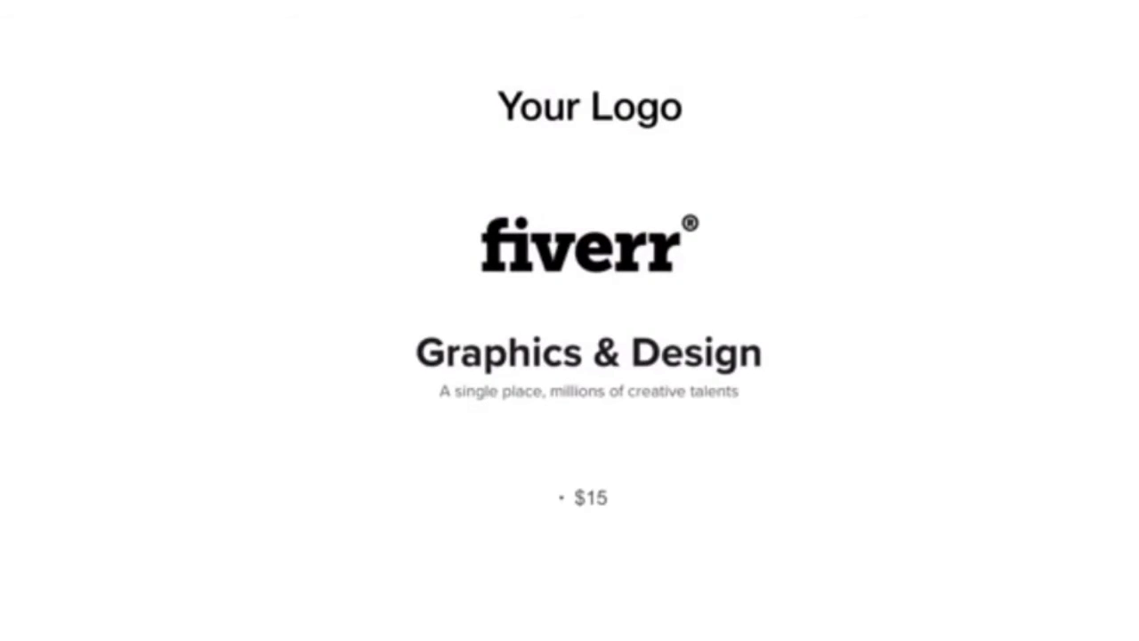
key("Right")
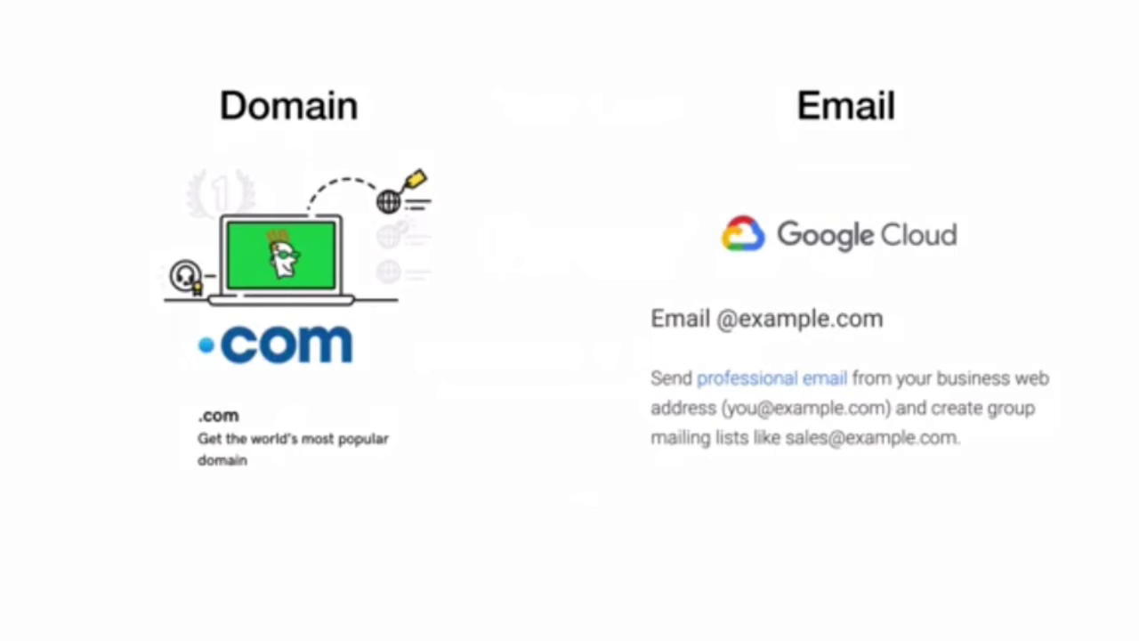
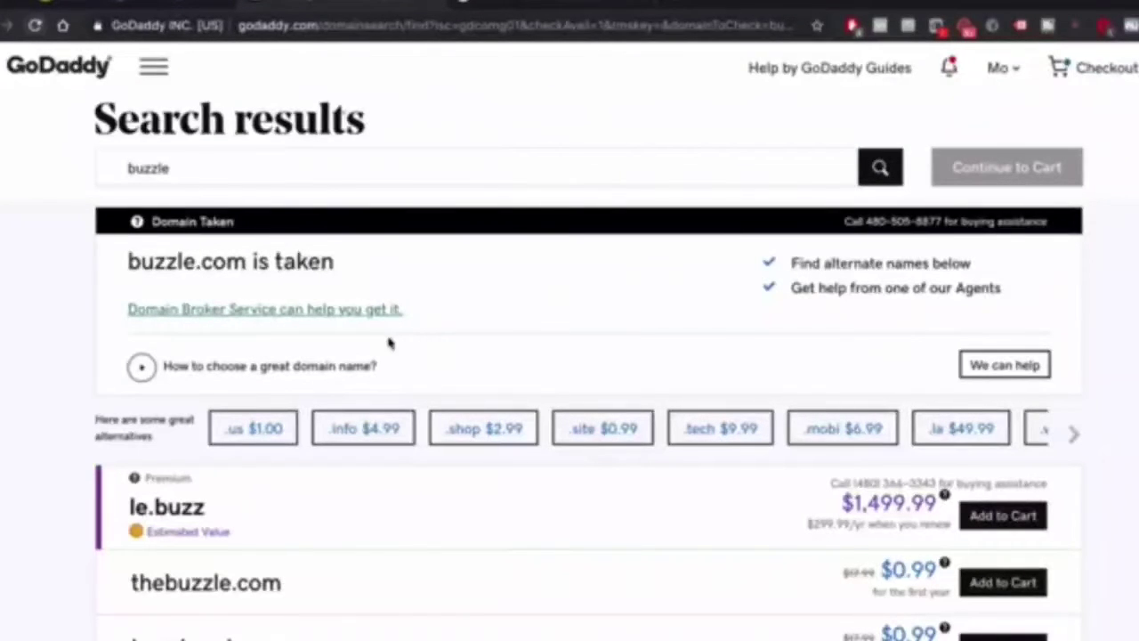
Highlight thebuzzle.com among GoDaddy's search results and start a fresh browser tab
scroll(391, 343, "down", 1)
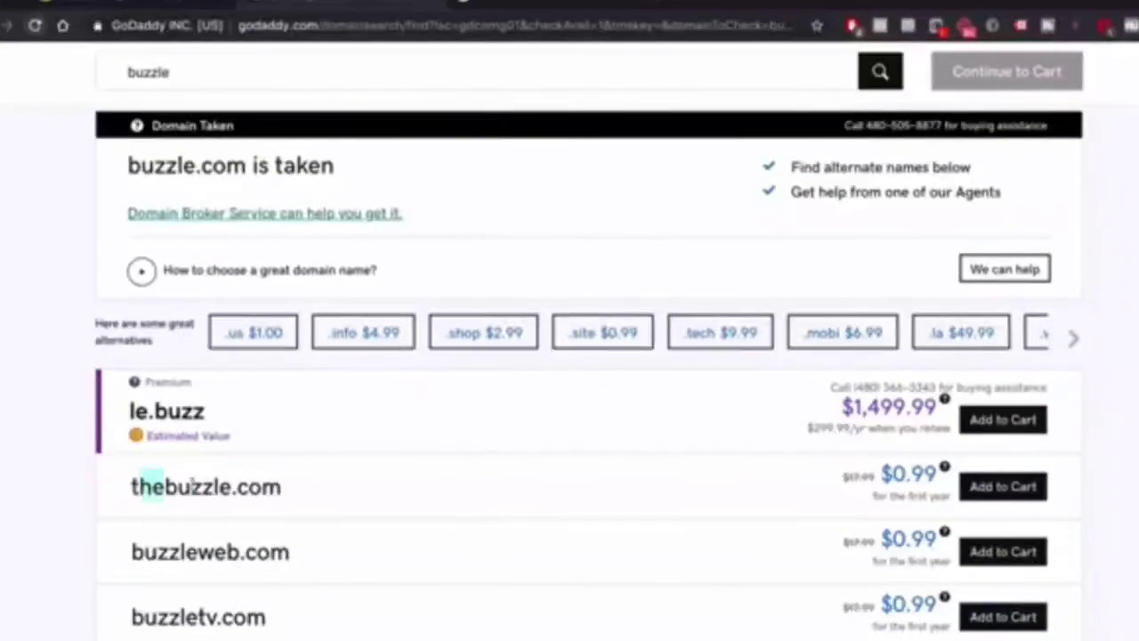
left_click_drag(140, 486, 298, 495)
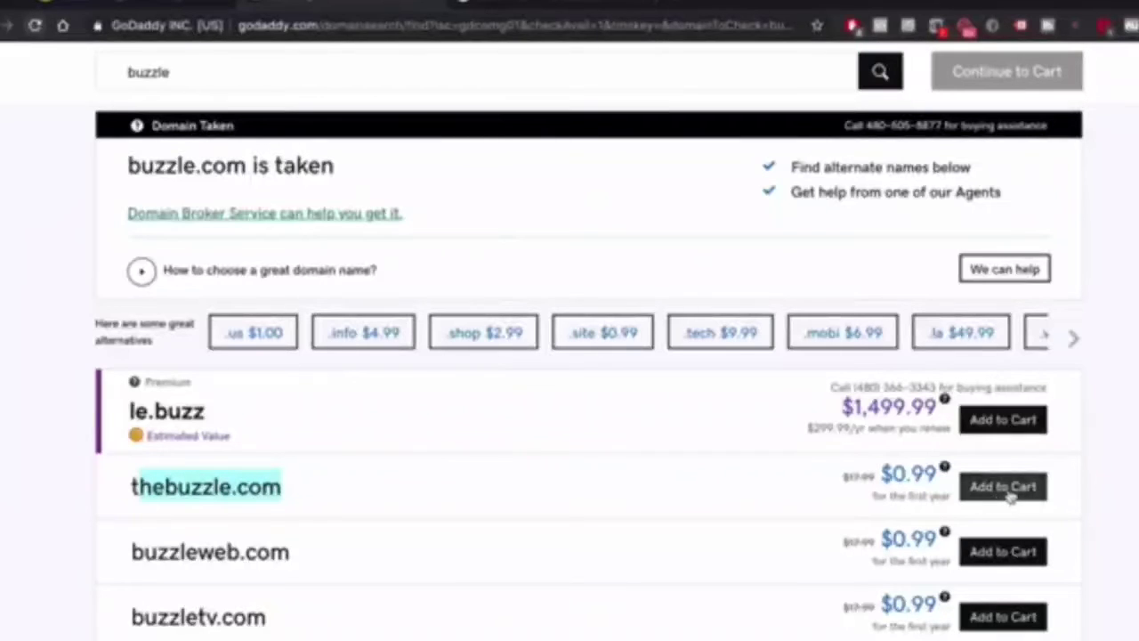
scroll(186, 219, "up", 1)
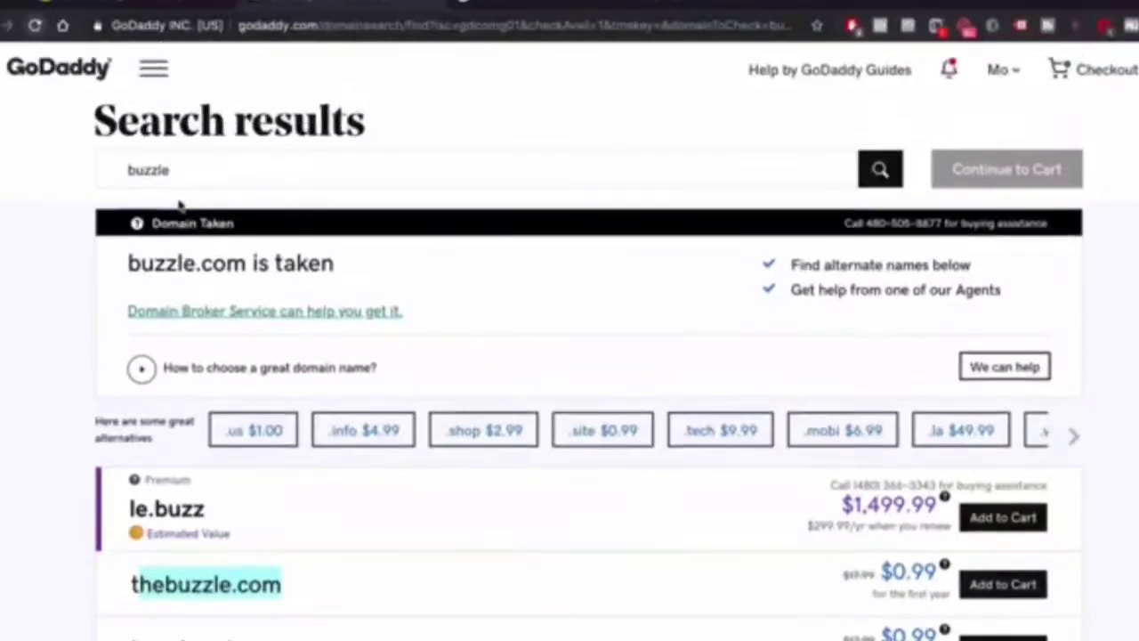
left_click(125, 166)
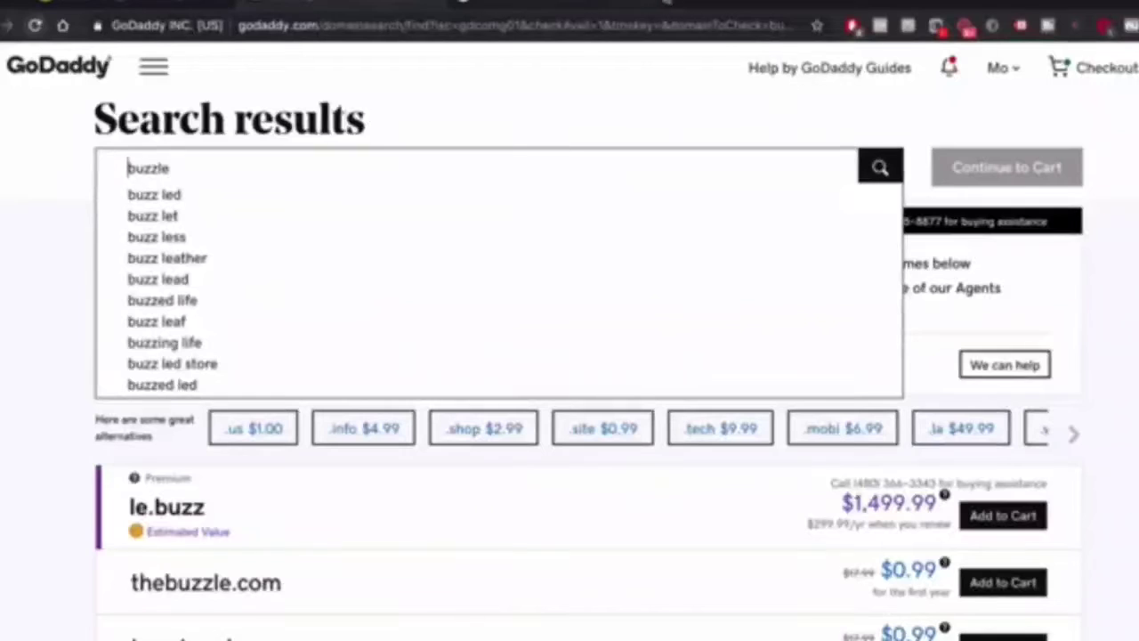
key("ctrl+t")
Find leandomainsearch.com through a Google search and search it for 'buzzle'
type("lea")
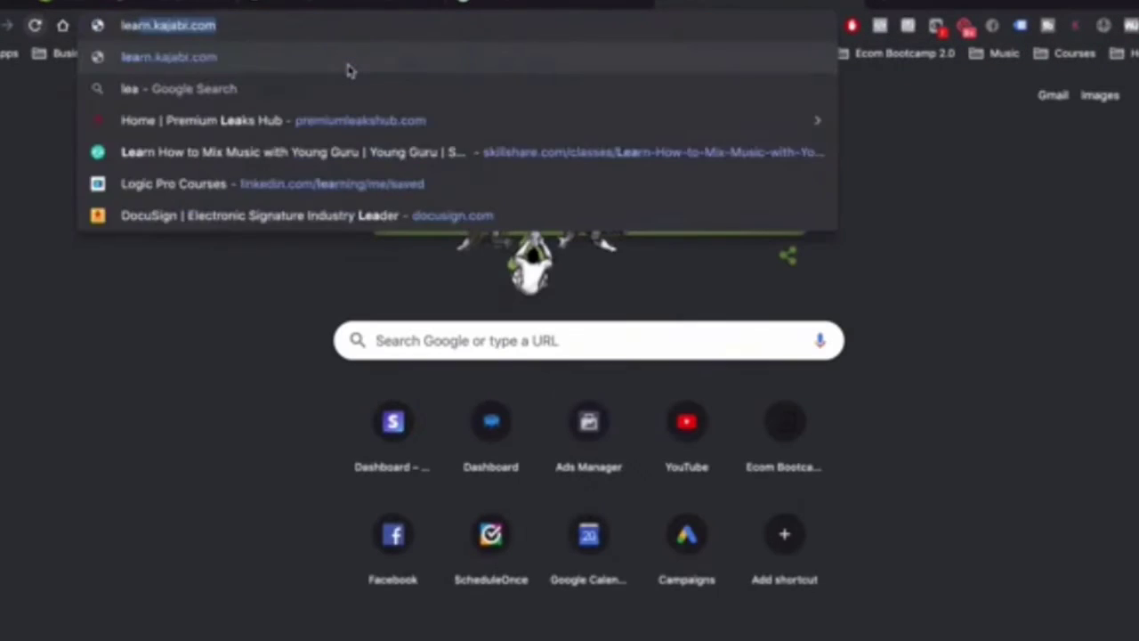
type("ndomainsearch")
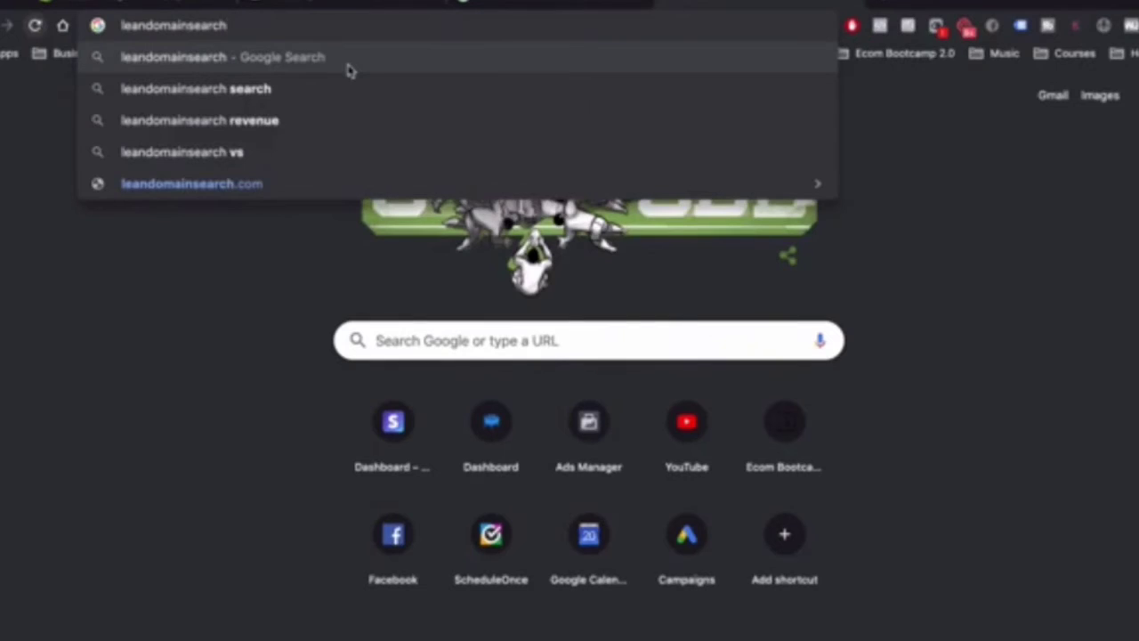
key("Return")
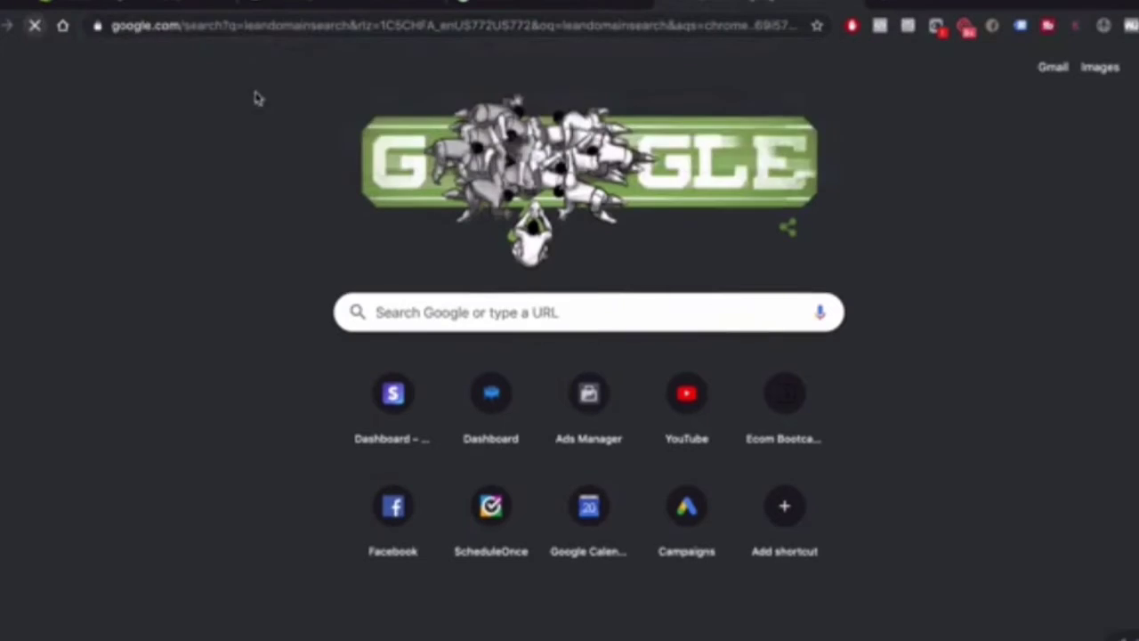
left_click(229, 210)
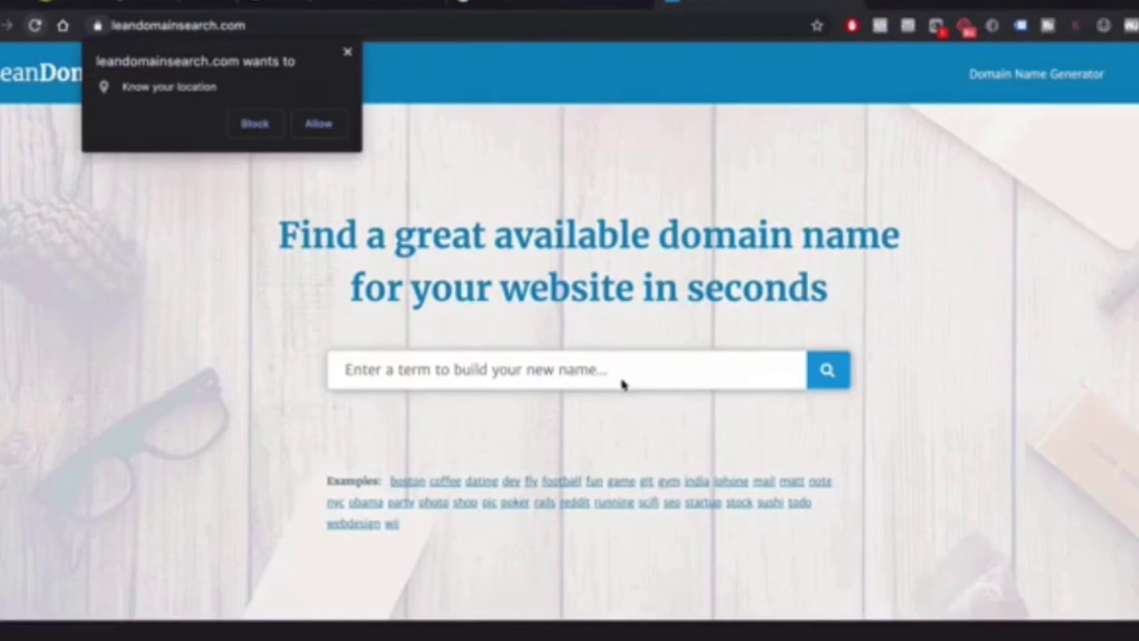
type("buzz")
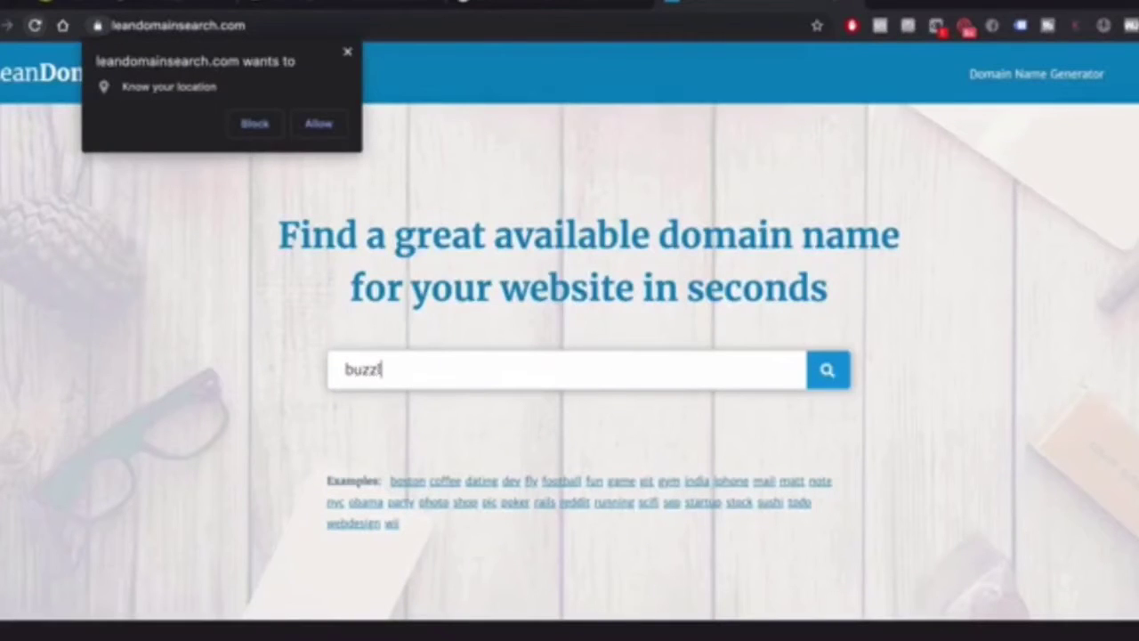
key("Return")
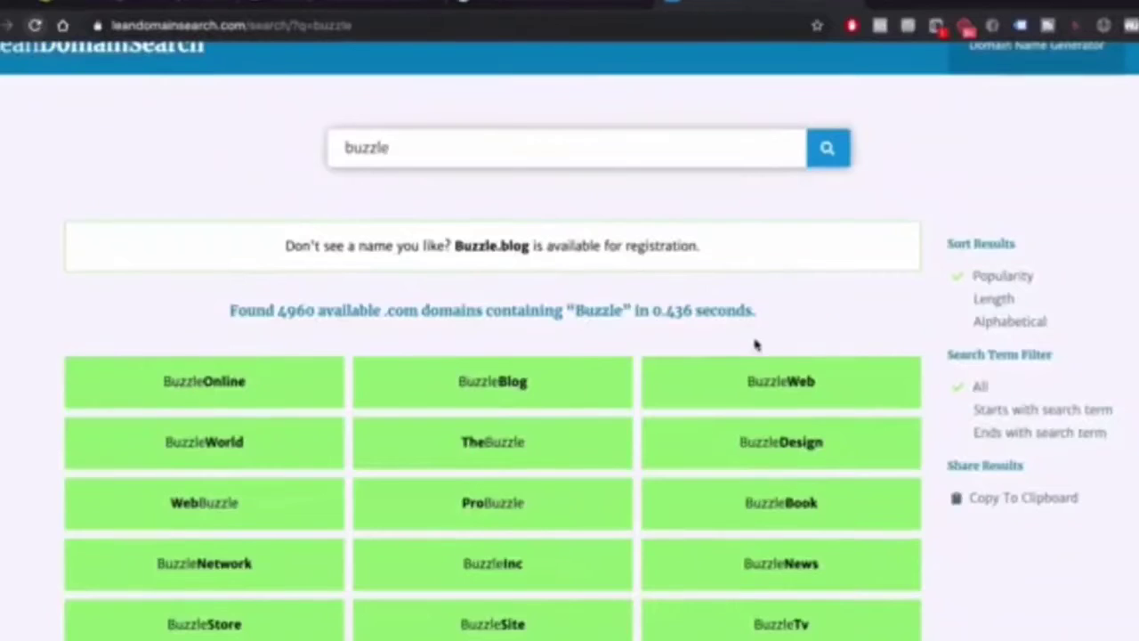
Browse the 4960 available buzzle .com names, then return to the GoDaddy results tab
scroll(365, 359, "down", 2)
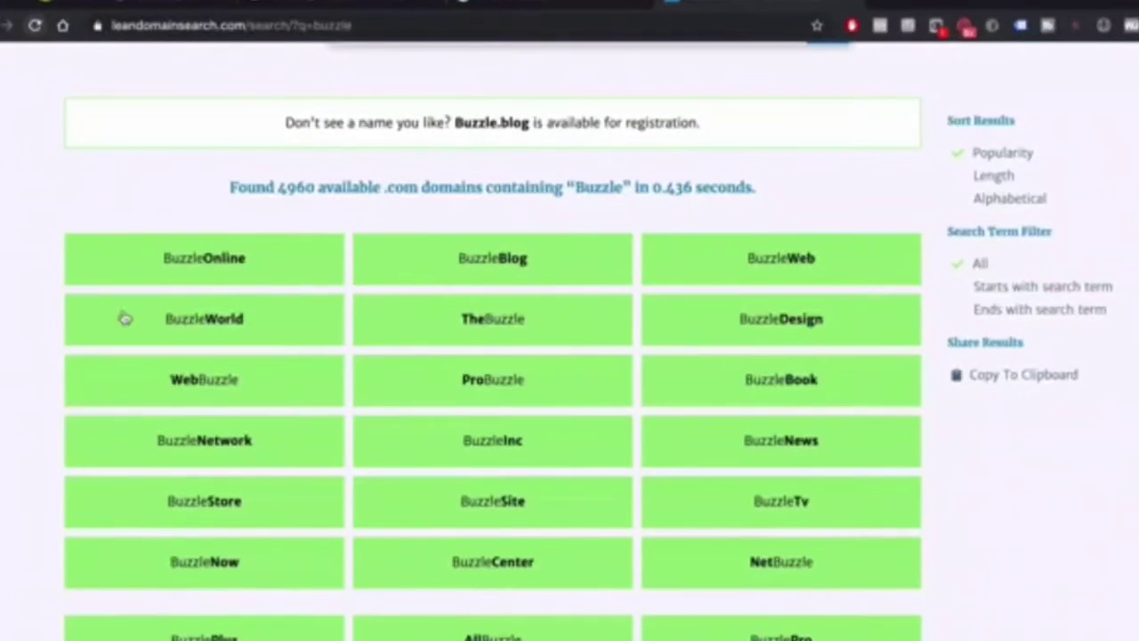
scroll(322, 268, "down", 1)
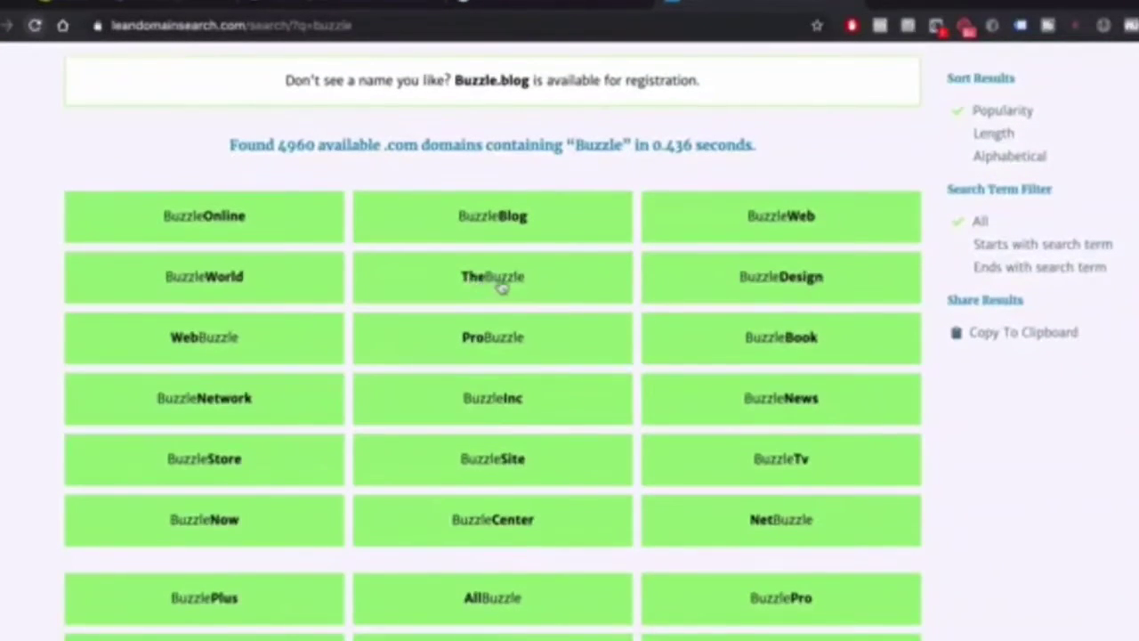
scroll(633, 323, "down", 12)
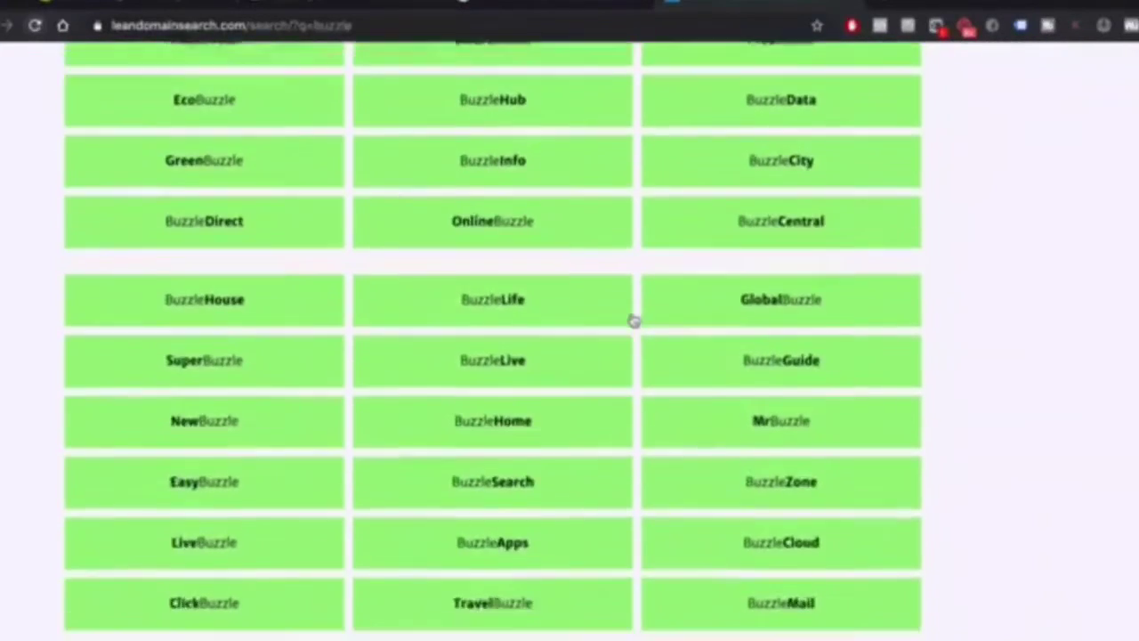
scroll(633, 322, "down", 2)
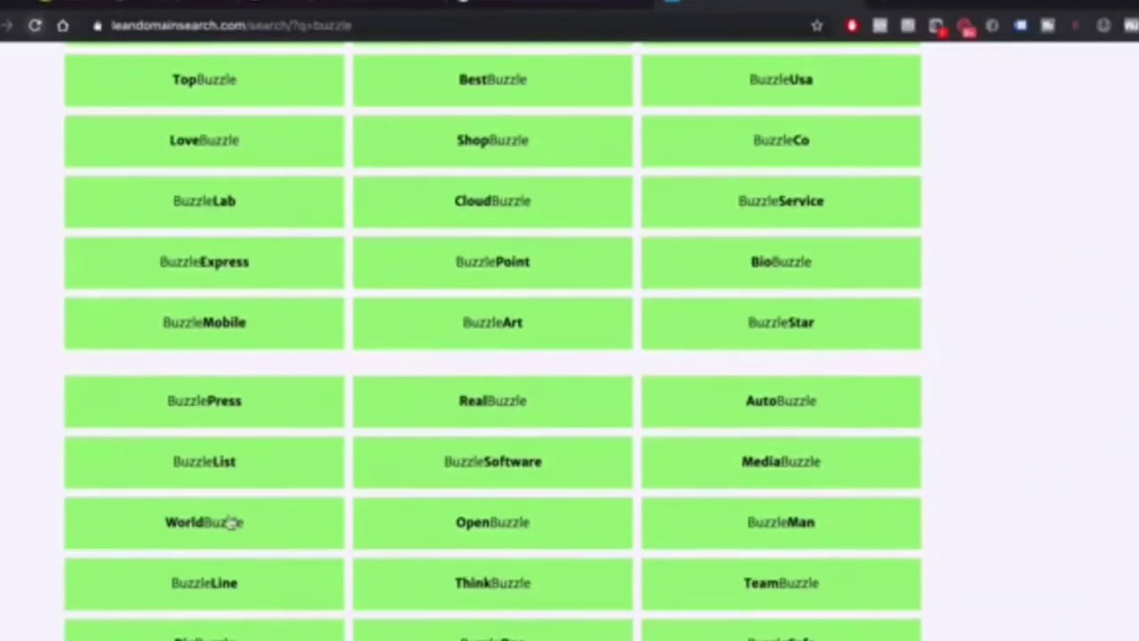
scroll(644, 504, "down", 5)
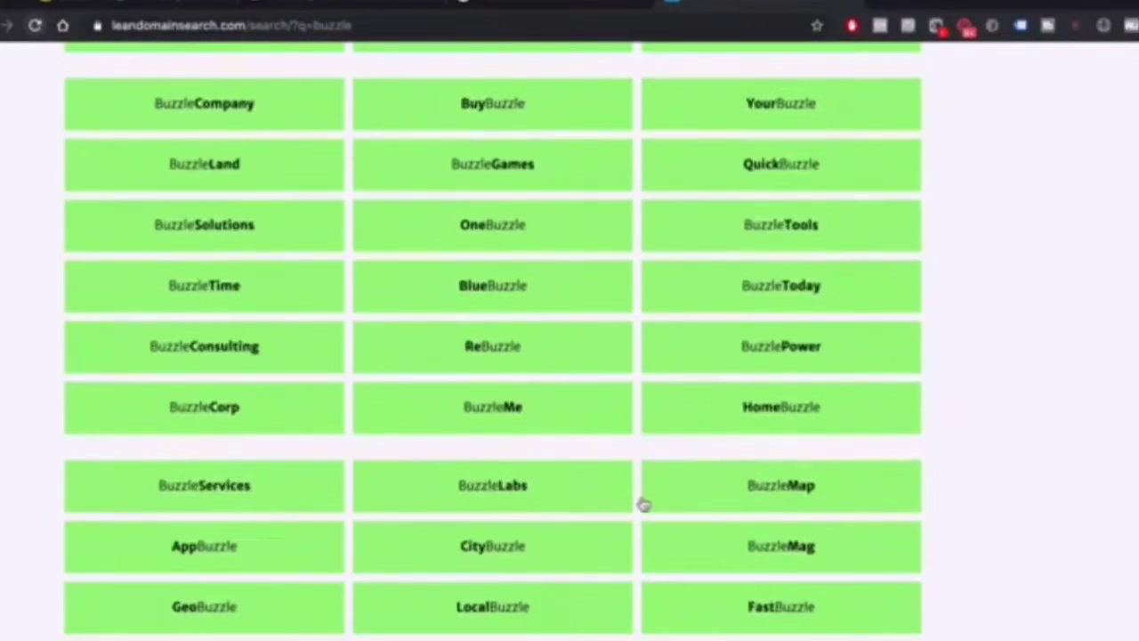
scroll(208, 374, "up", 15)
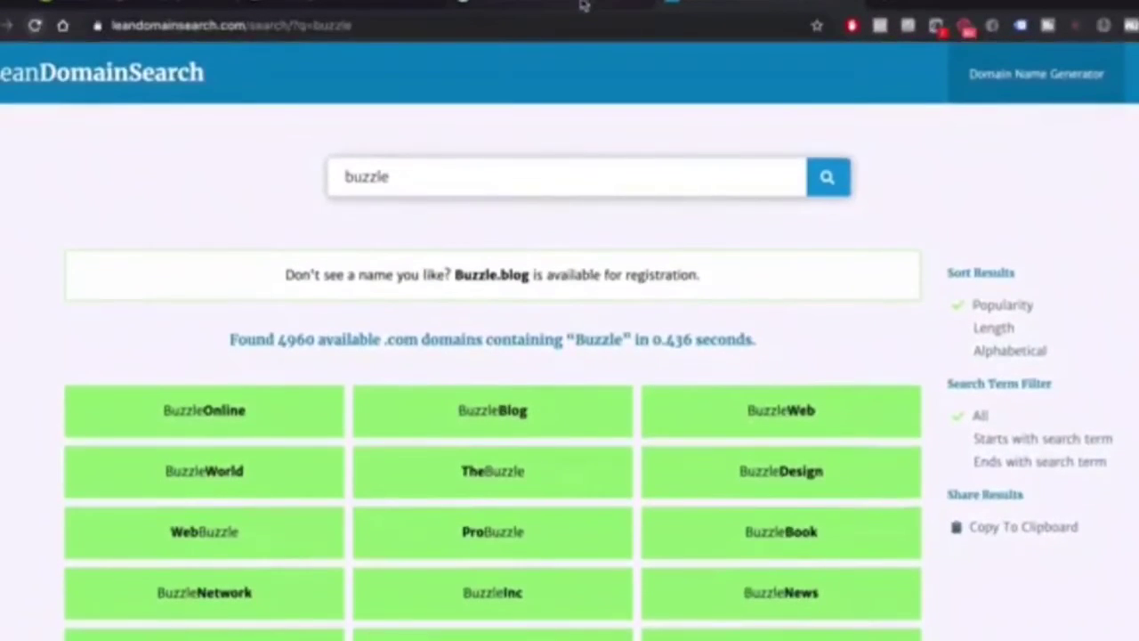
left_click(559, 6)
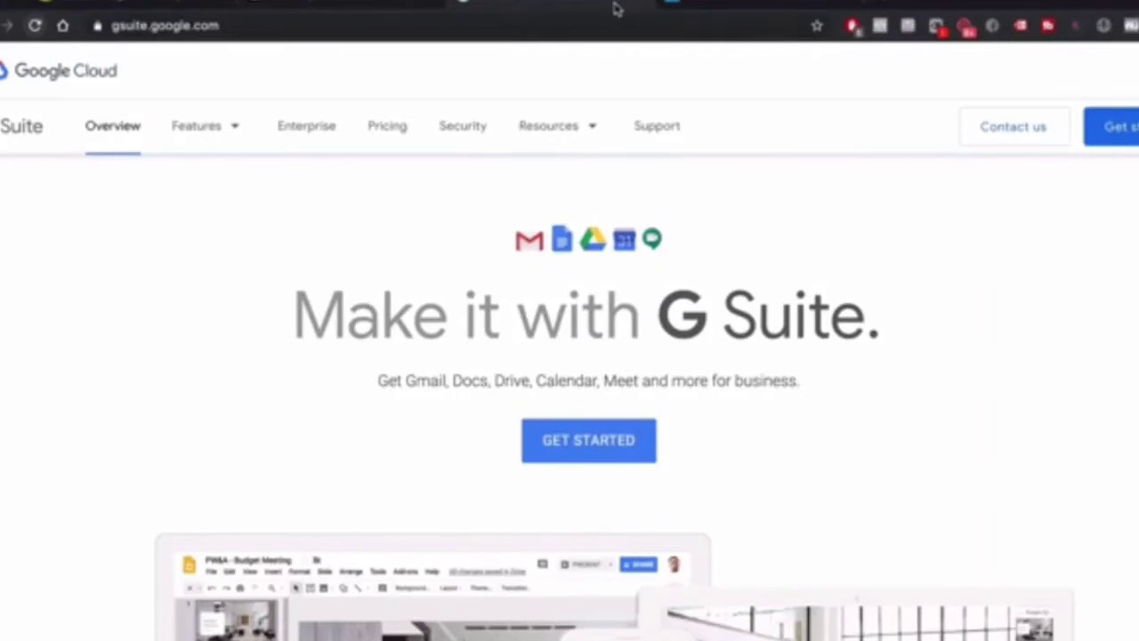
left_click(723, 5)
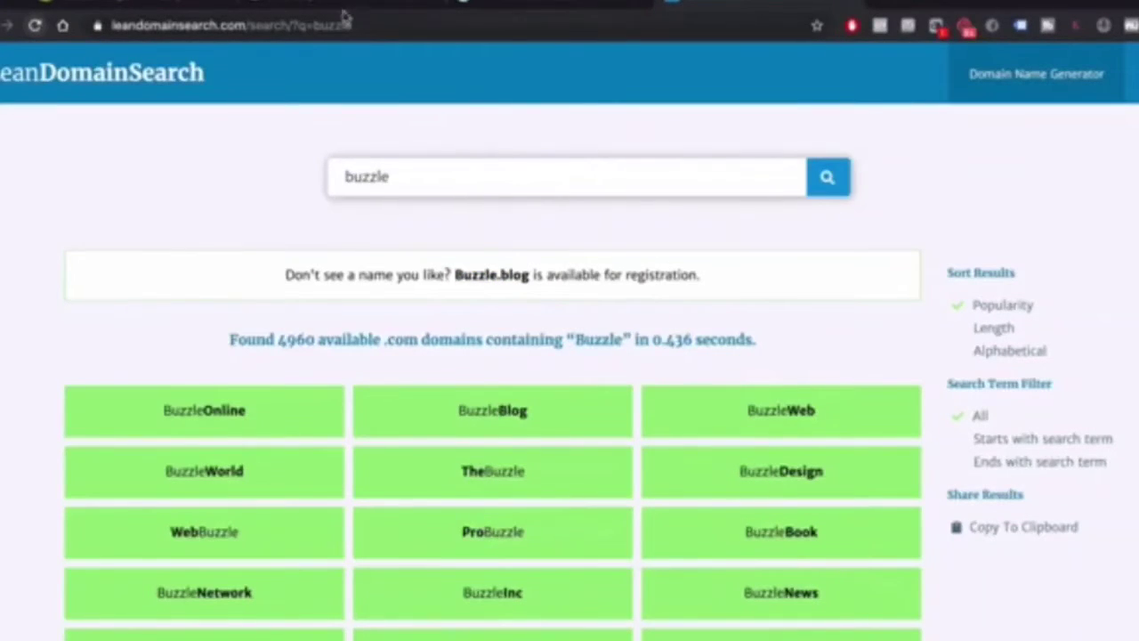
left_click(343, 7)
Add thebuzzle.com to the GoDaddy cart and continue to the cart
left_click(249, 559)
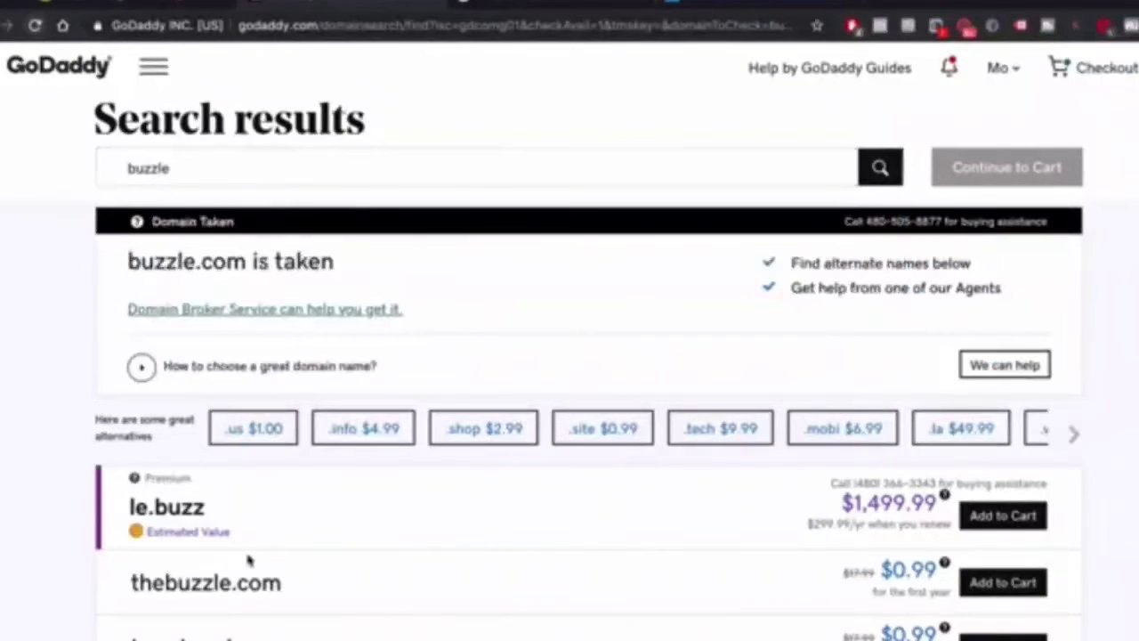
scroll(845, 471, "down", 2)
left_click(985, 475)
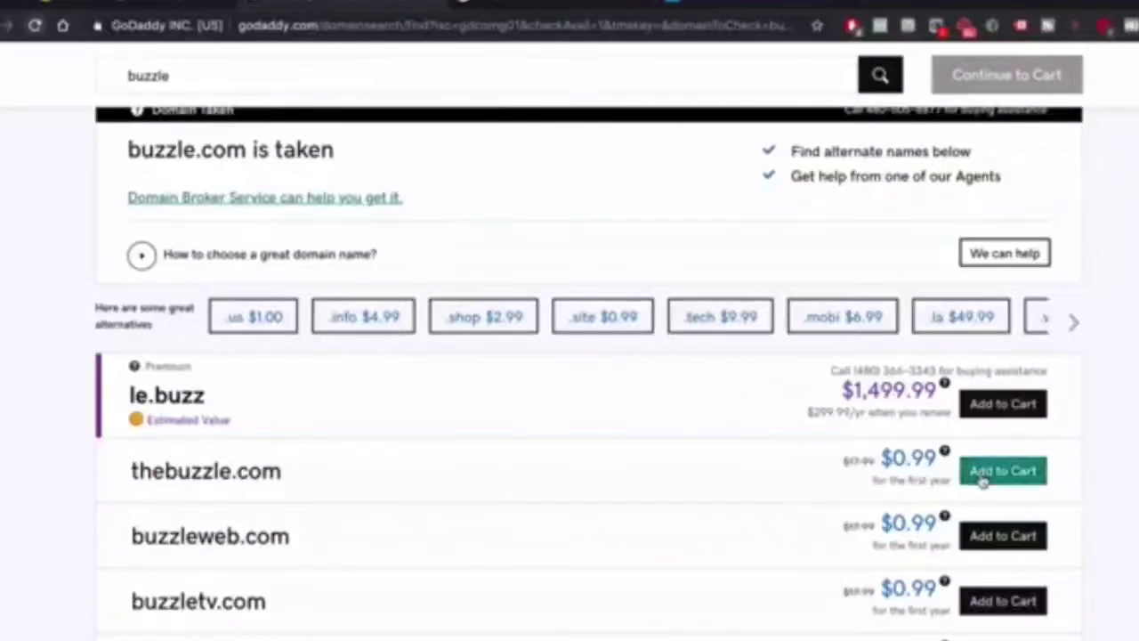
scroll(370, 438, "up", 2)
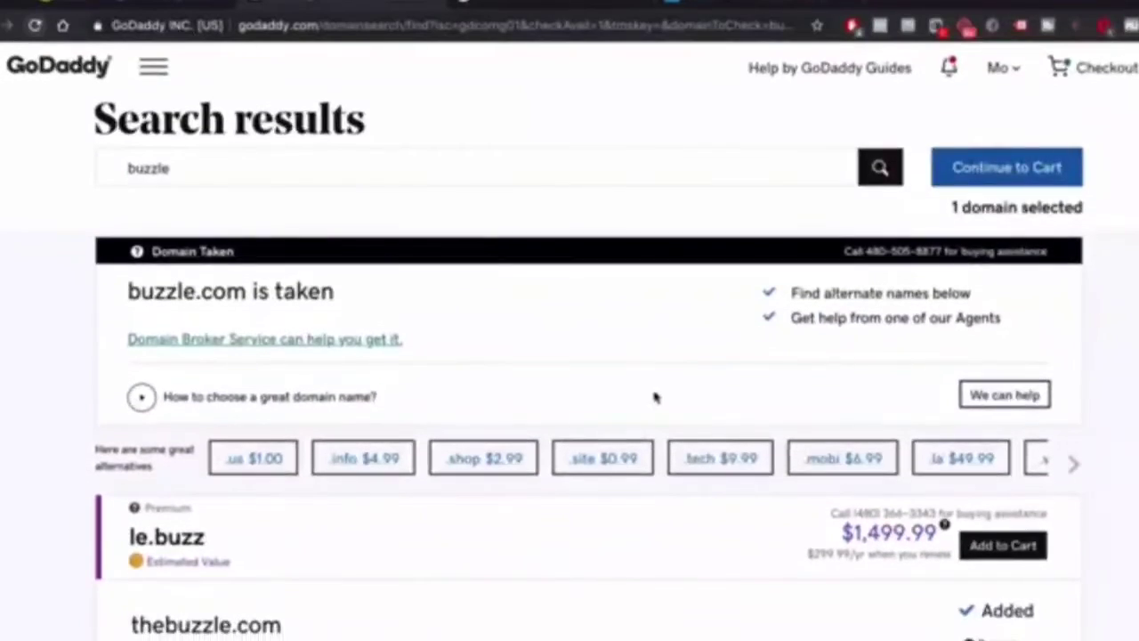
left_click(1055, 173)
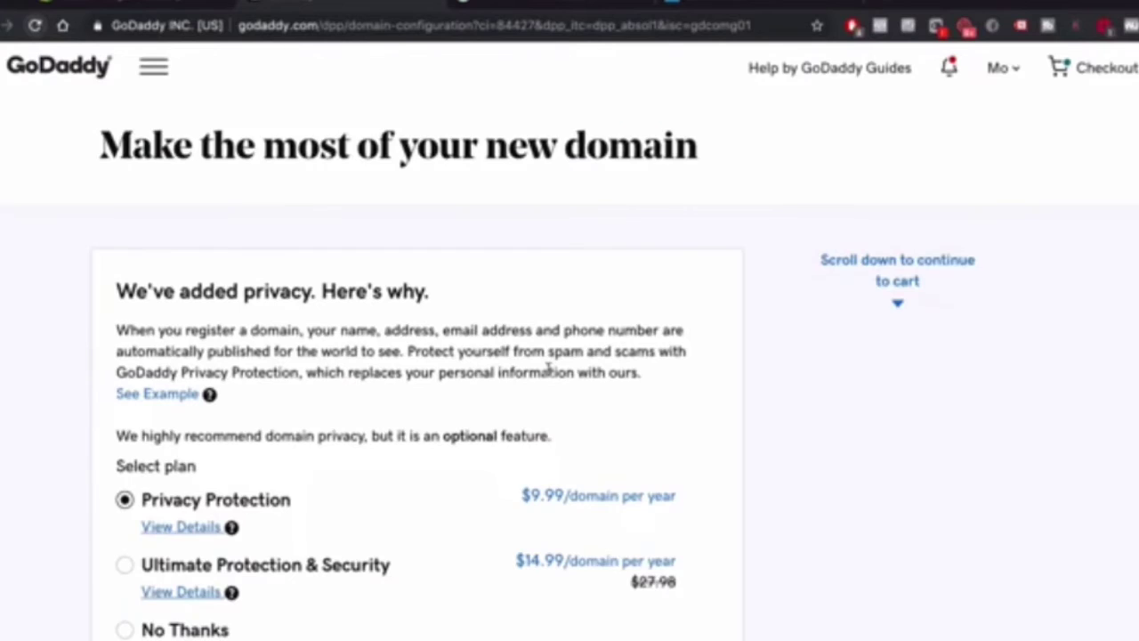
Decline domain privacy and the free website offer, reaching checkout at $29.98 for 2 years
scroll(136, 411, "down", 2)
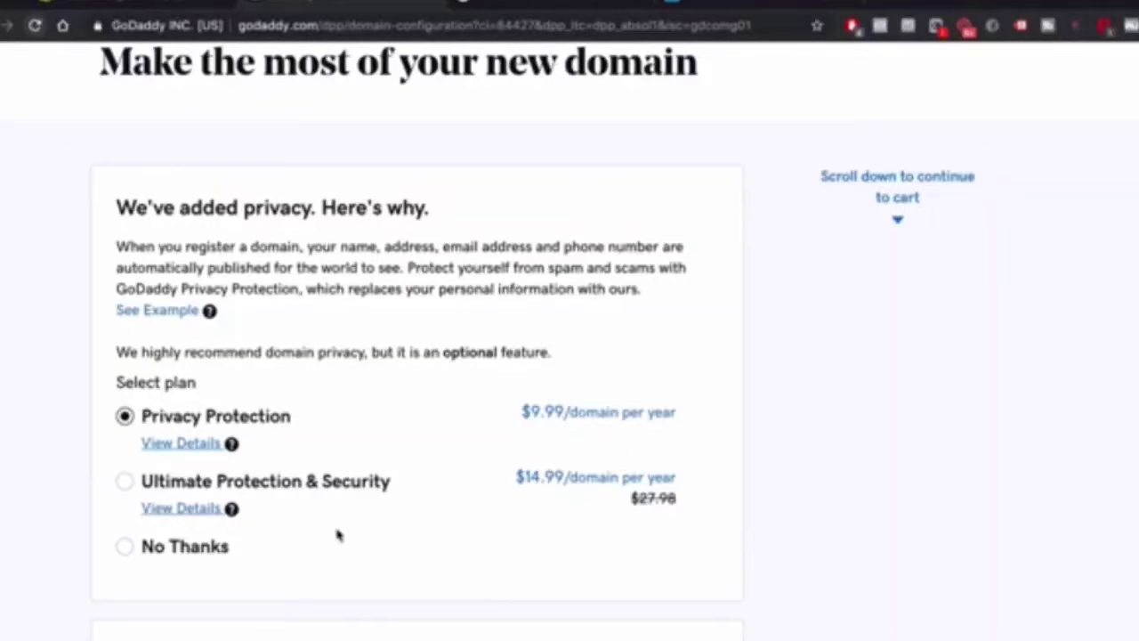
left_click(183, 550)
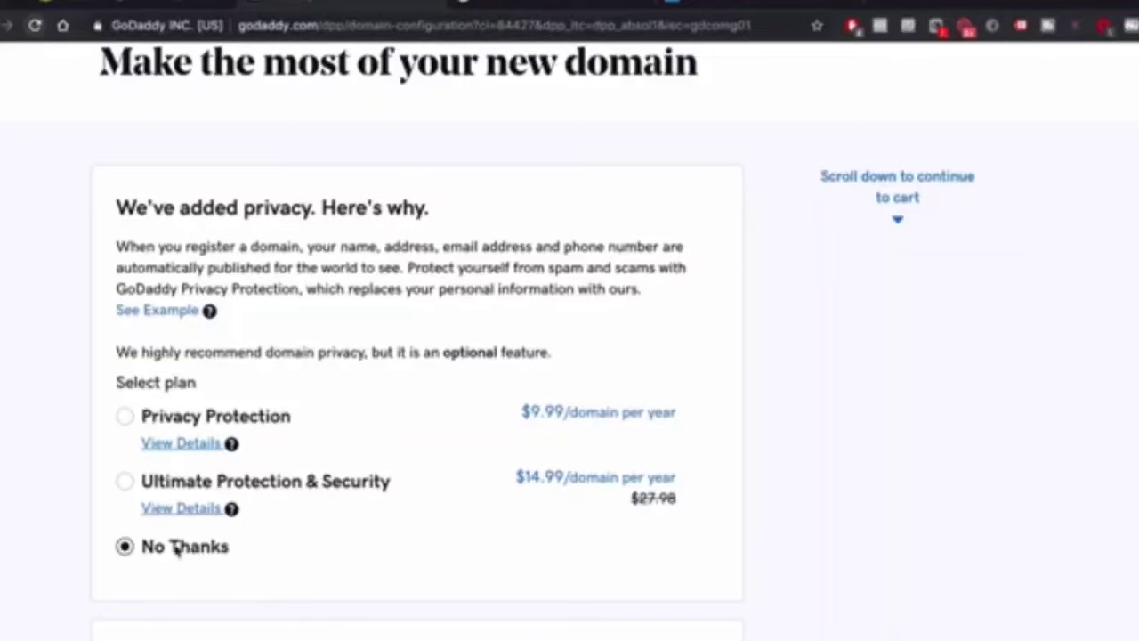
scroll(452, 516, "down", 1)
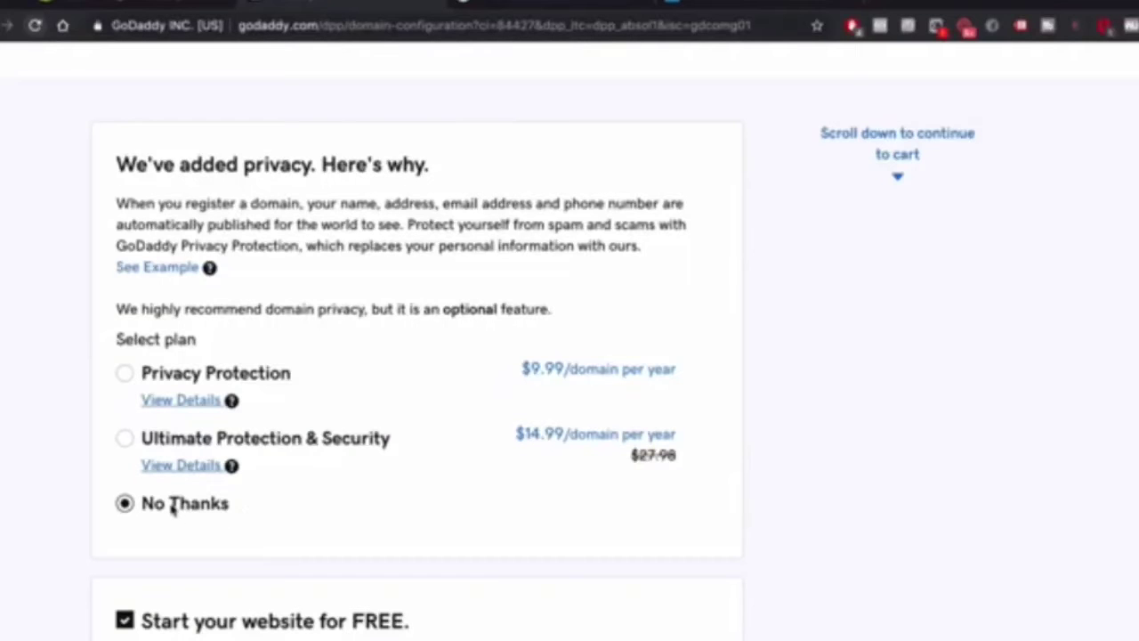
scroll(174, 507, "down", 3)
left_click(125, 370)
scroll(418, 369, "down", 2)
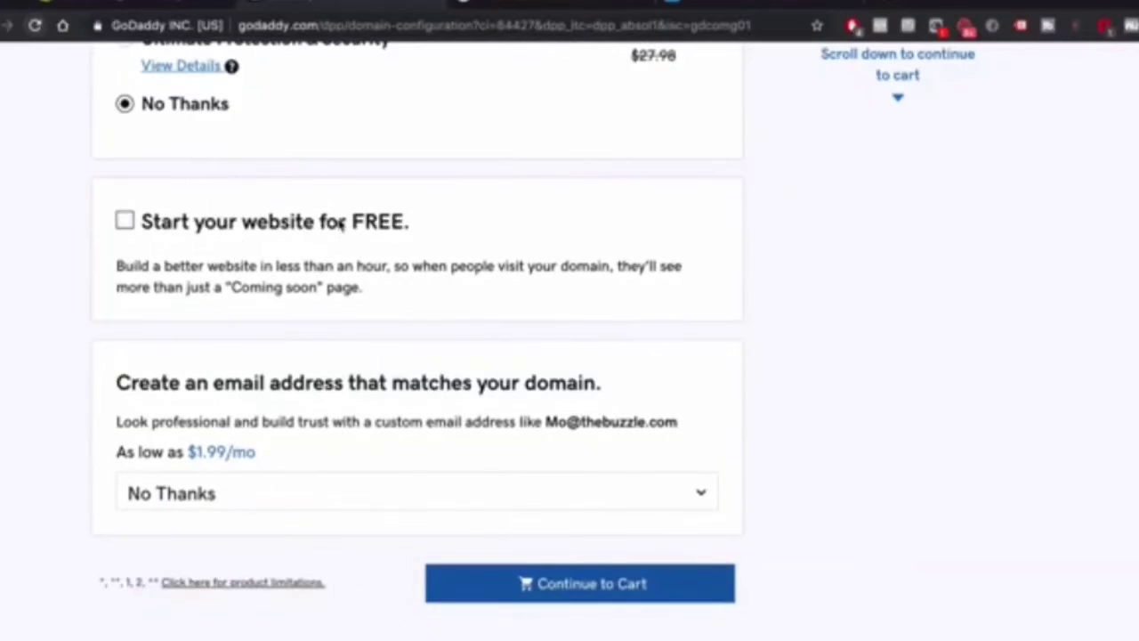
left_click_drag(341, 225, 437, 223)
scroll(361, 338, "down", 2)
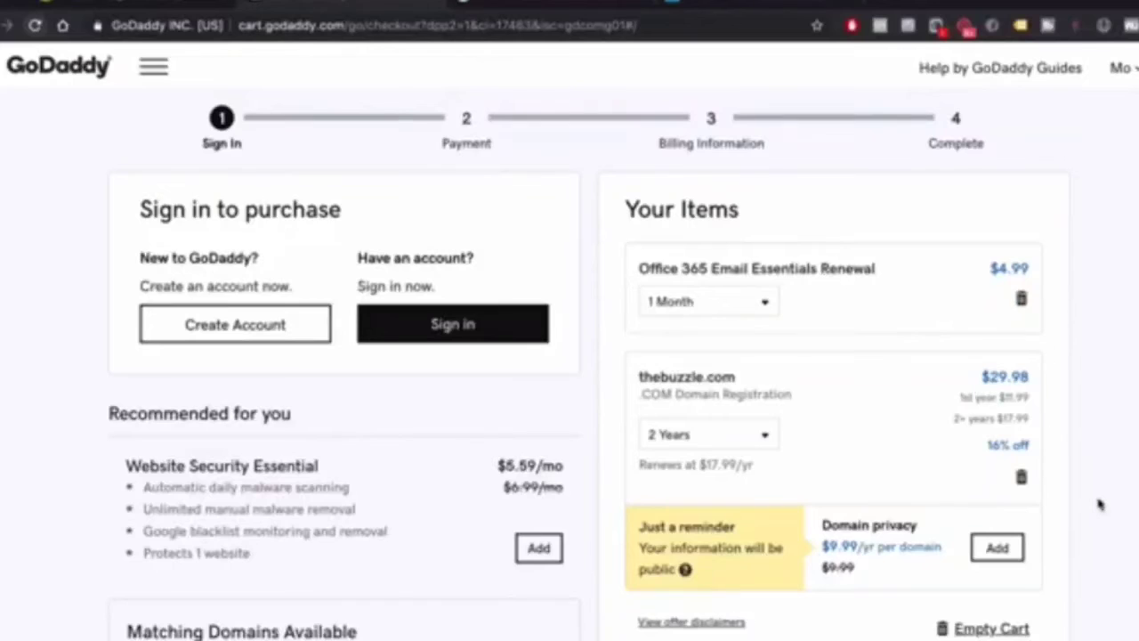
Note the $35.77 total and remove the Office 365 Email Essentials renewal from the cart
scroll(1100, 504, "down", 3)
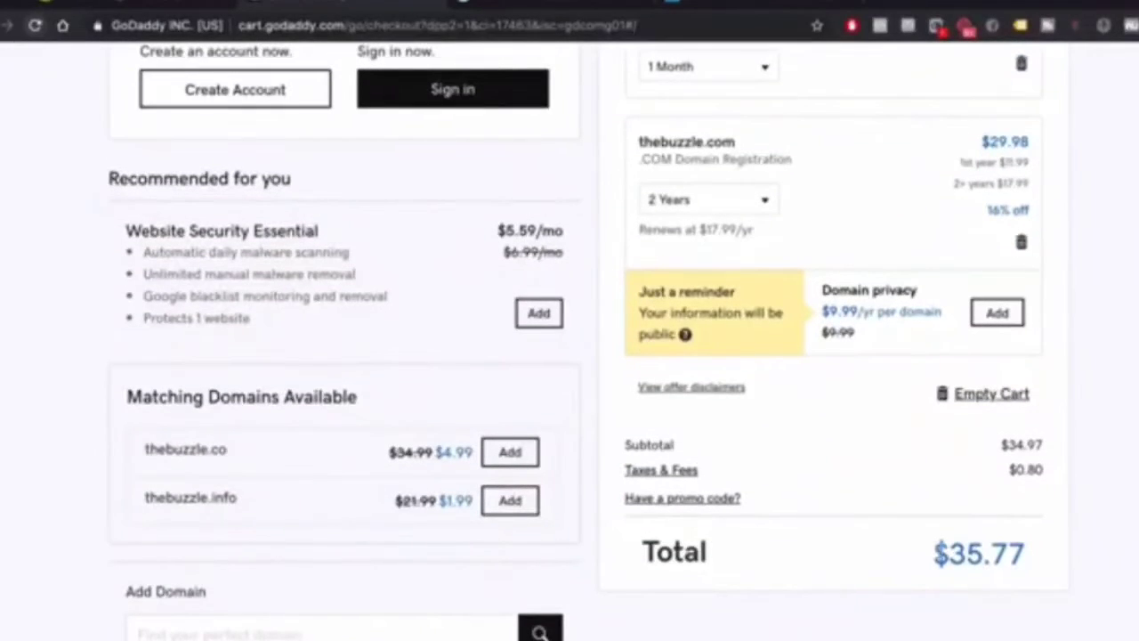
left_click_drag(932, 554, 1040, 555)
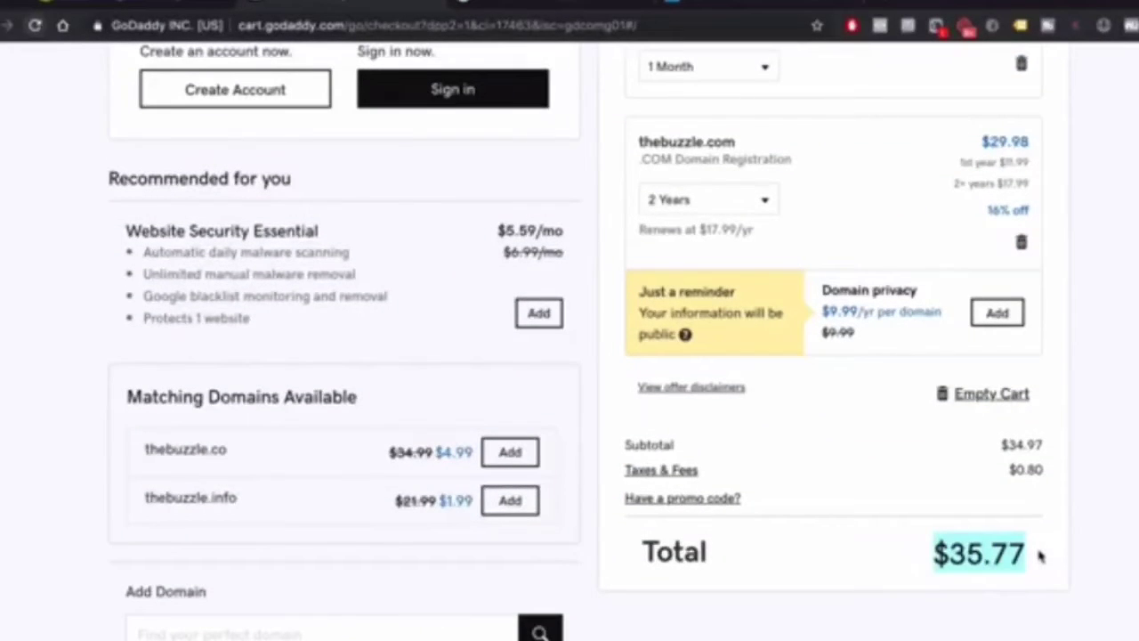
scroll(1040, 555, "up", 3)
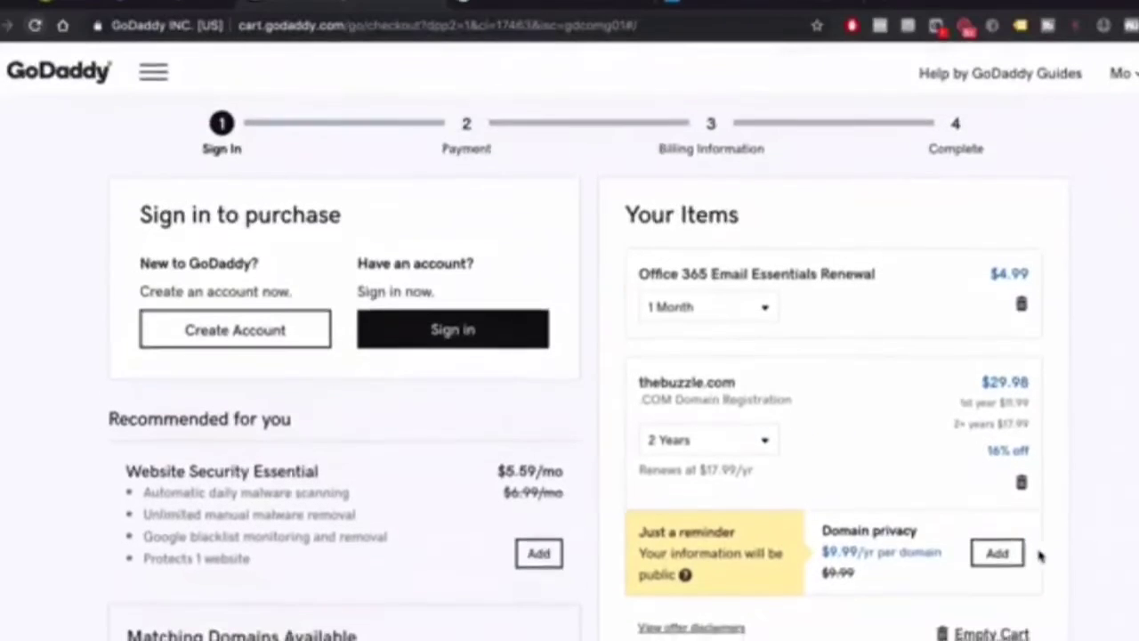
left_click(1022, 300)
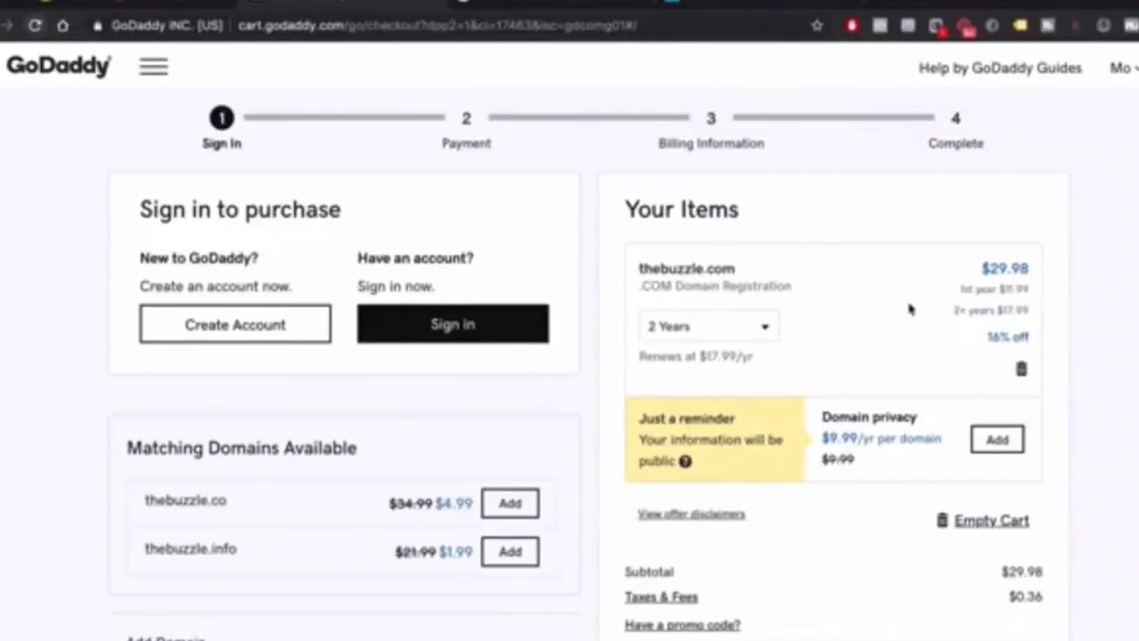
Change thebuzzle.com's registration length to 1 Year
left_click(702, 337)
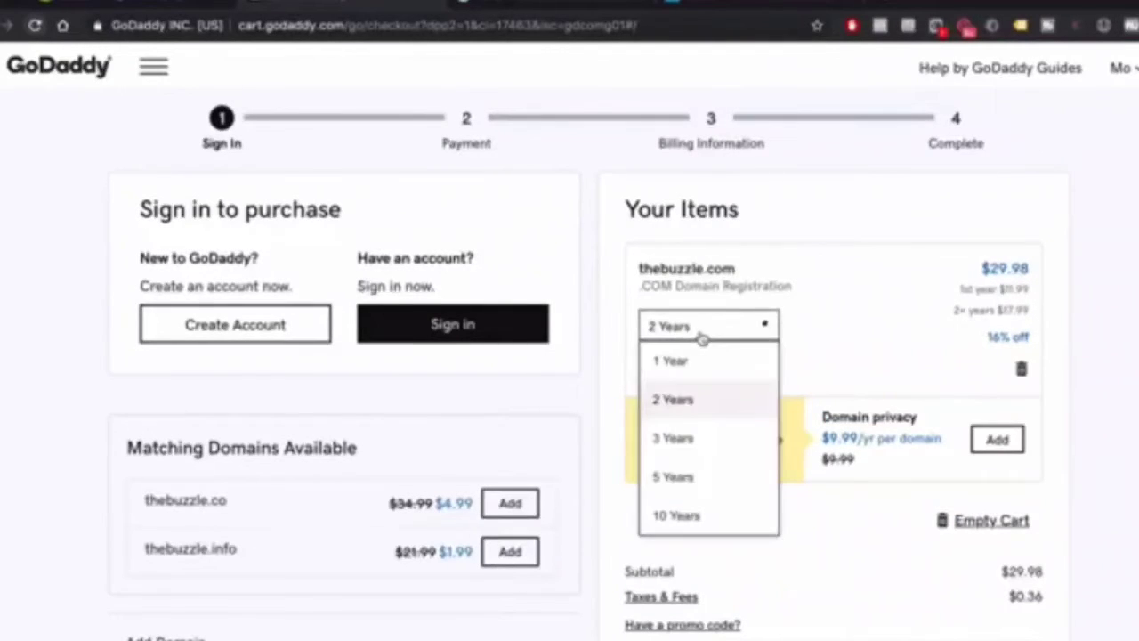
left_click(674, 363)
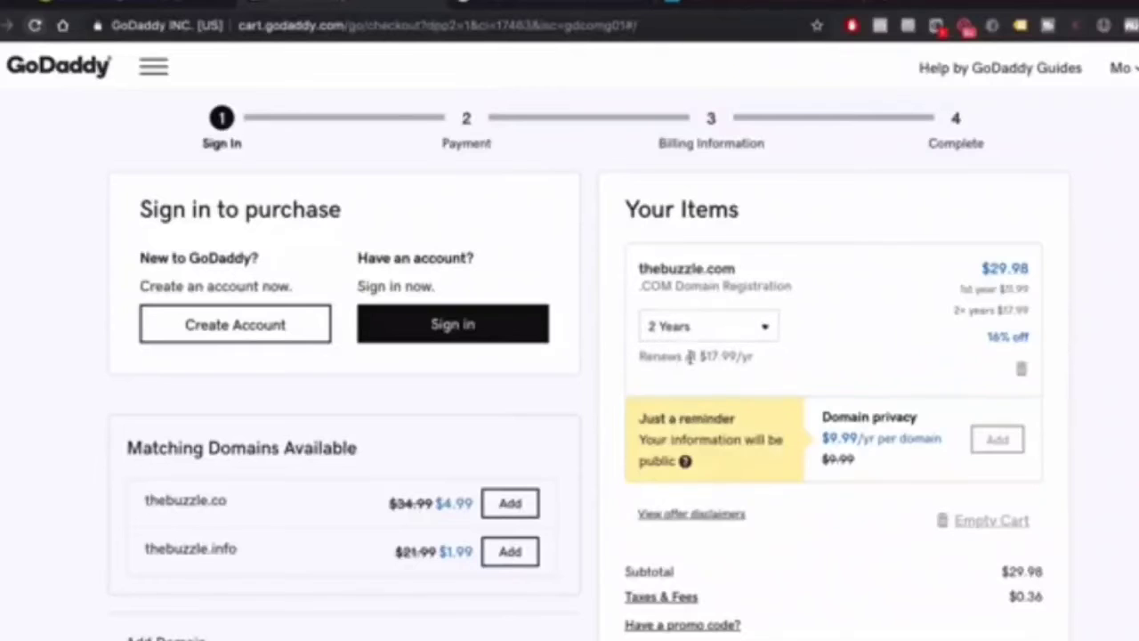
scroll(895, 344, "down", 2)
scroll(896, 342, "up", 1)
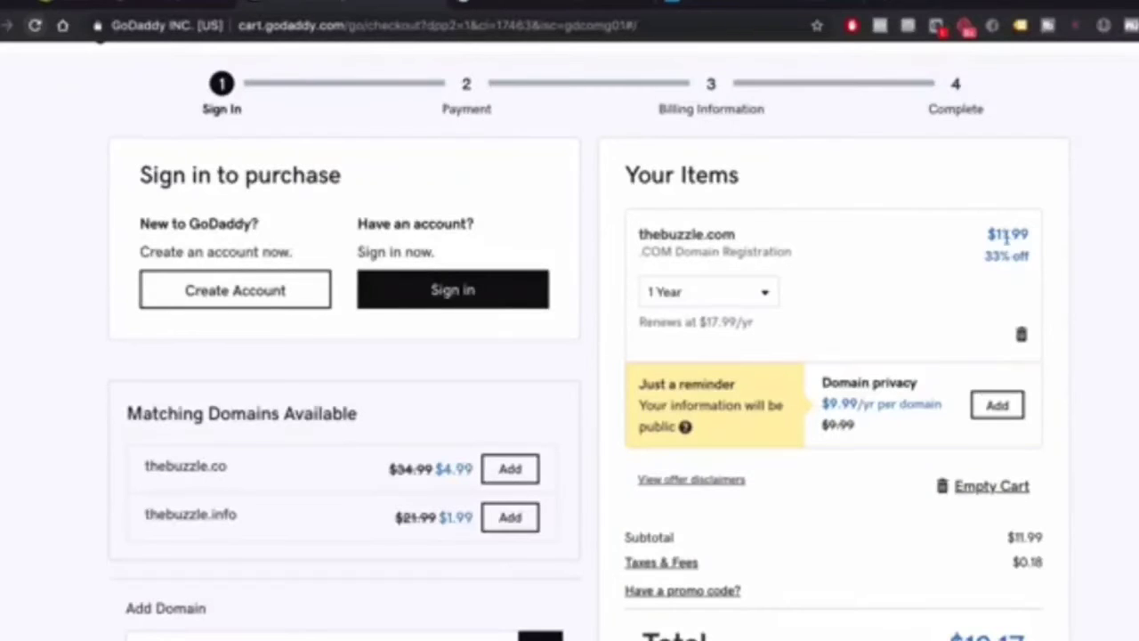
scroll(1009, 228, "down", 5)
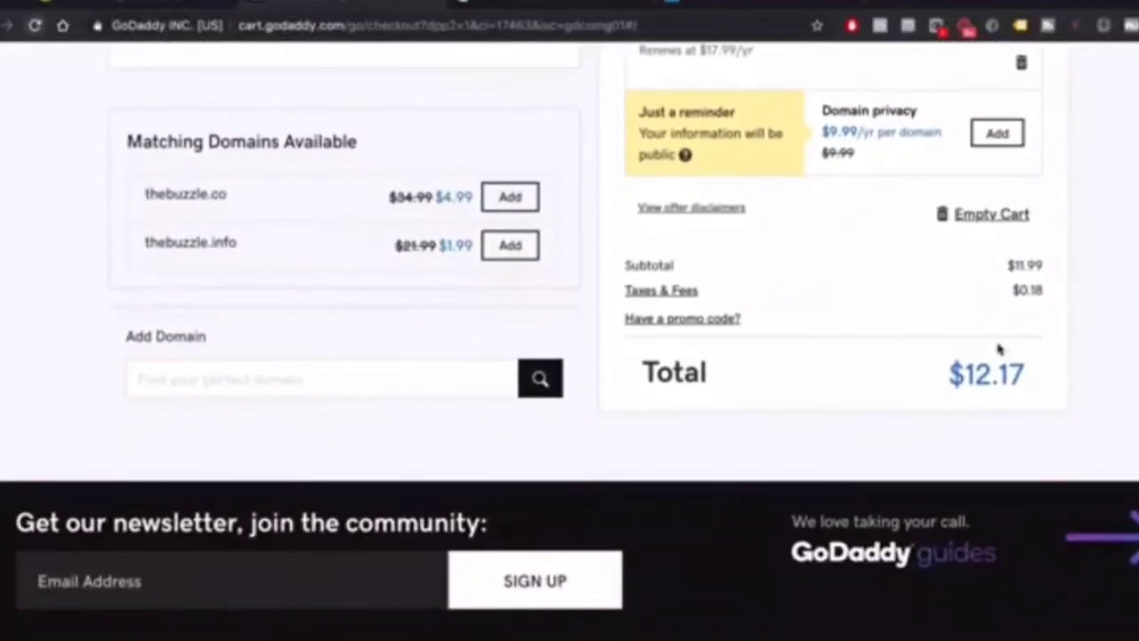
scroll(996, 409, "up", 4)
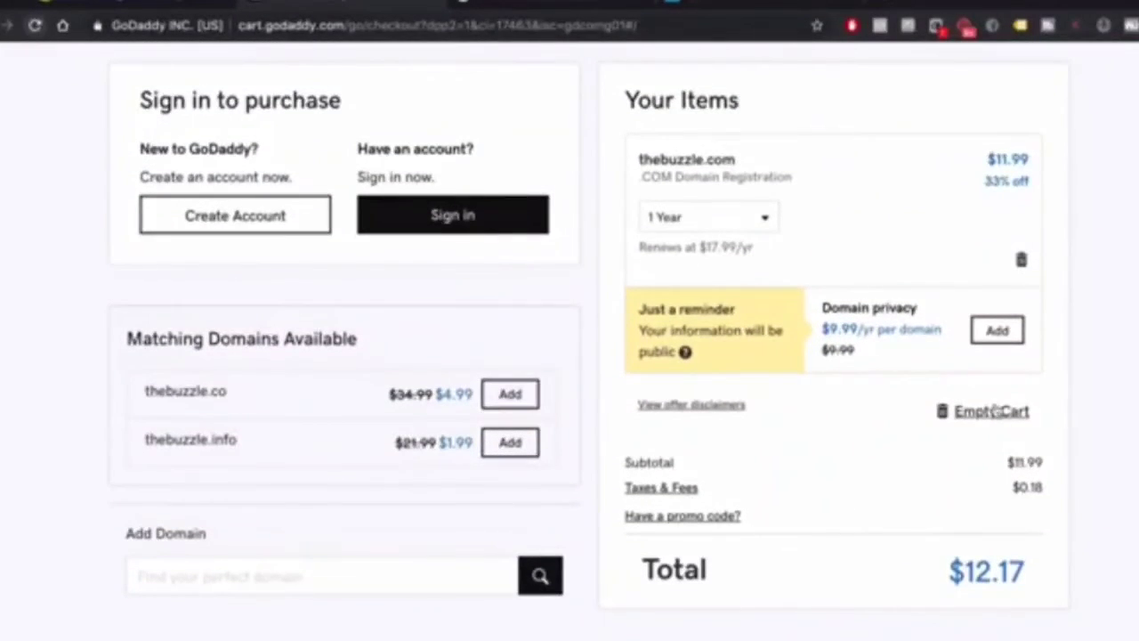
scroll(992, 410, "up", 2)
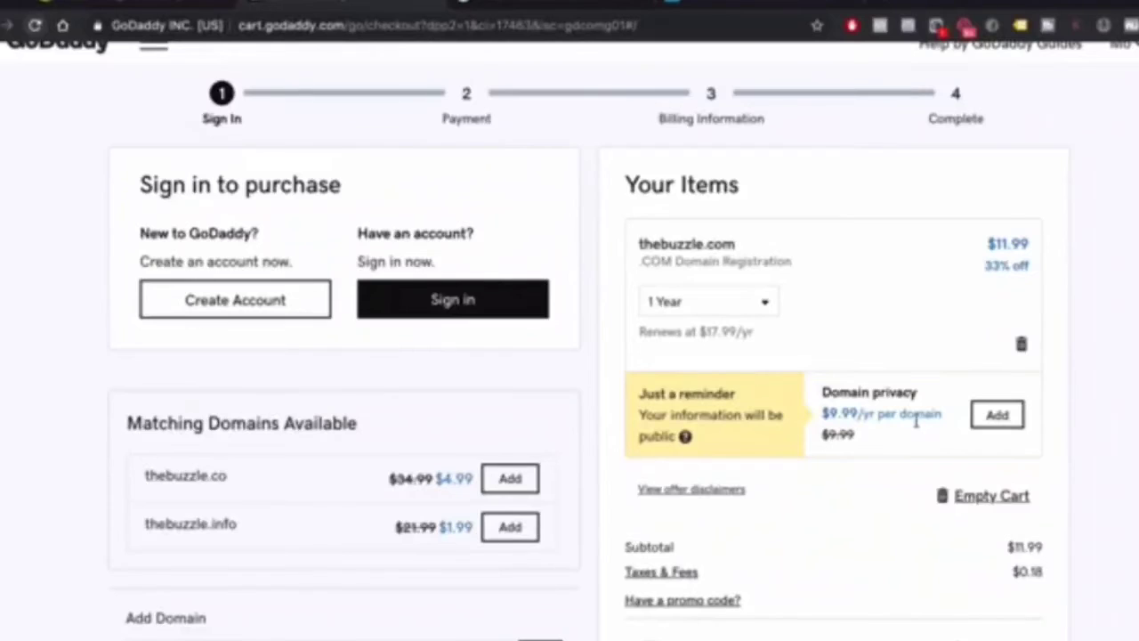
scroll(915, 421, "down", 6)
scroll(918, 422, "up", 6)
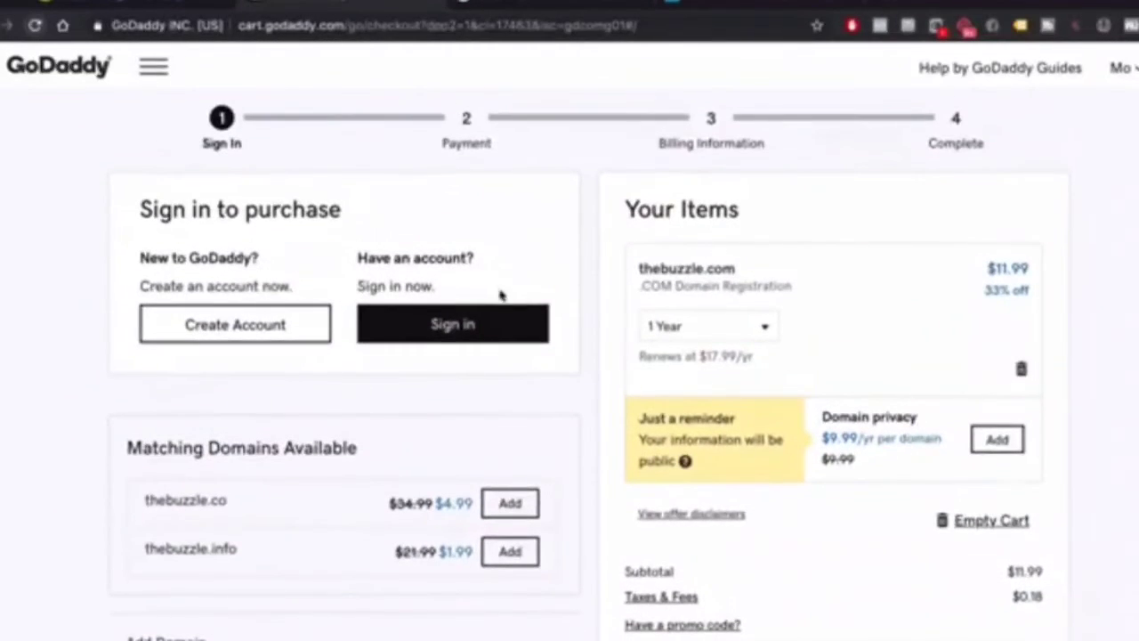
Sign in to GoDaddy with the saved account and complete the $12.17 purchase
left_click(448, 325)
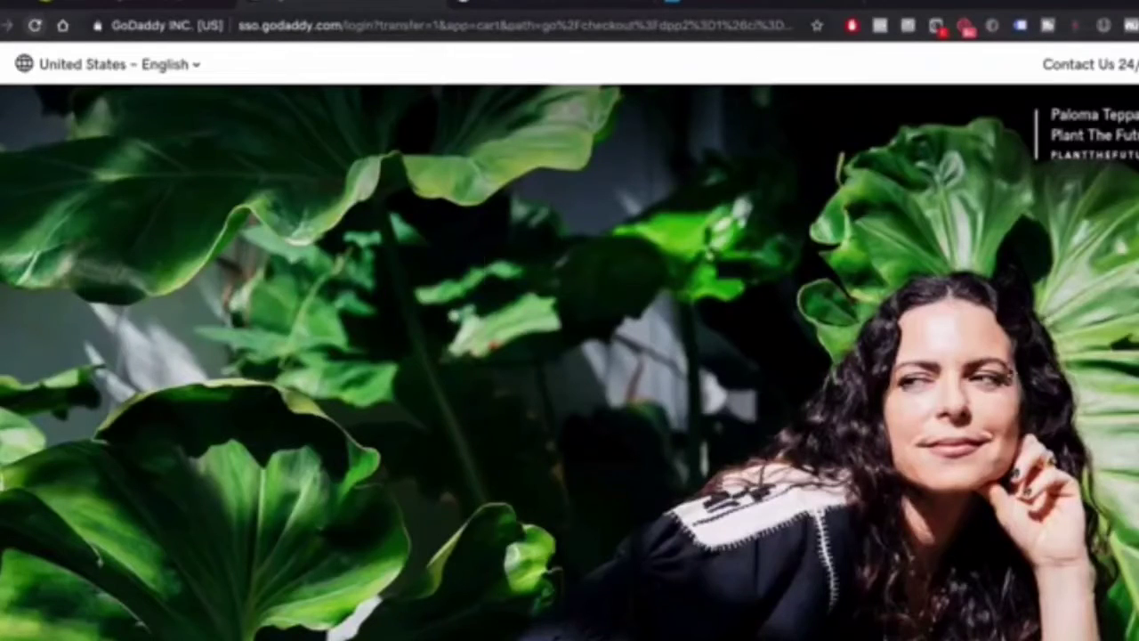
left_click(276, 452)
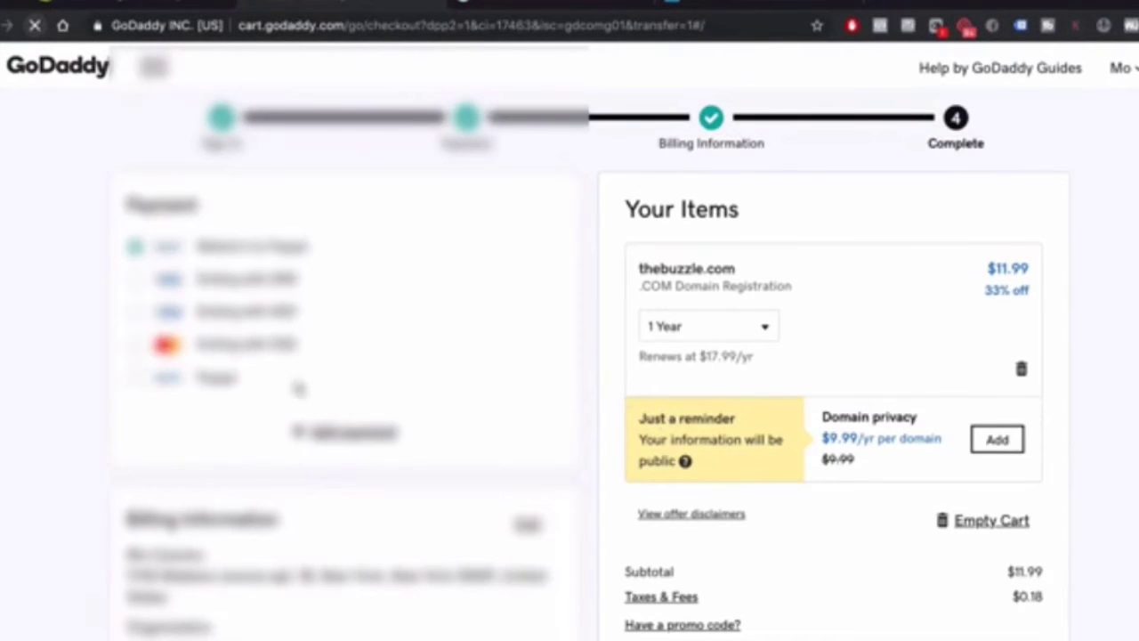
scroll(877, 289, "down", 3)
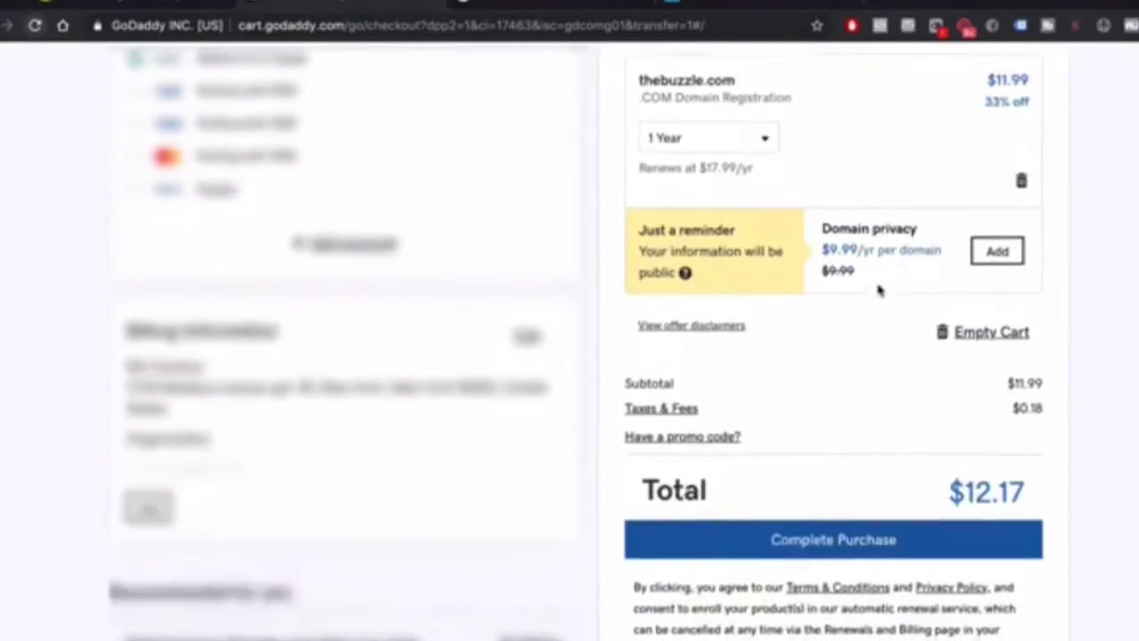
scroll(879, 288, "up", 3)
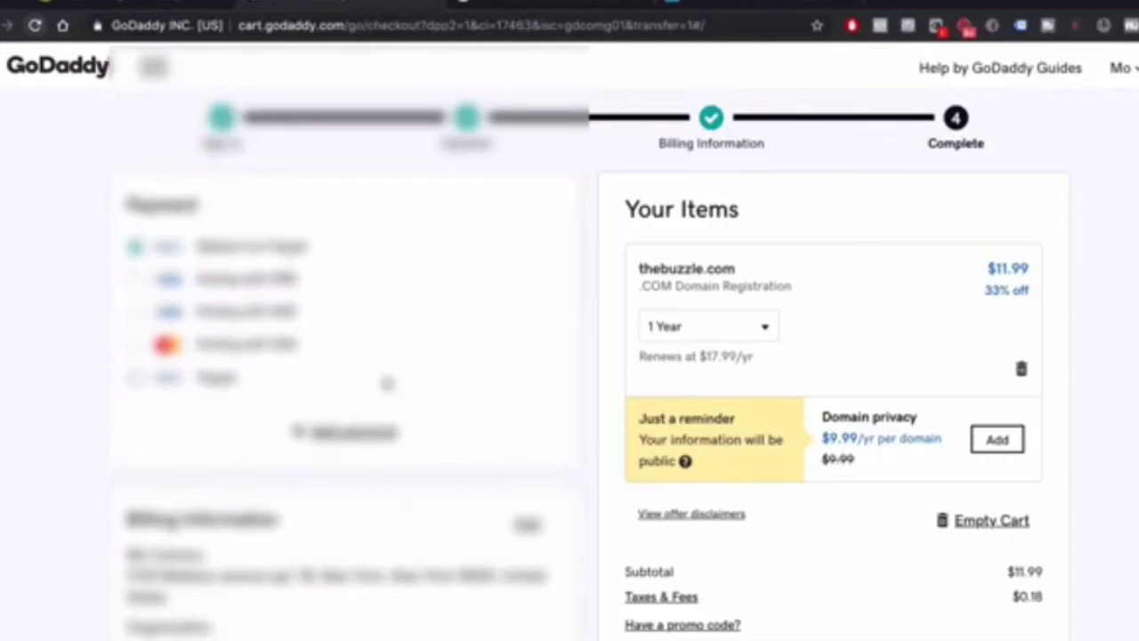
scroll(182, 387, "down", 3)
scroll(563, 567, "up", 3)
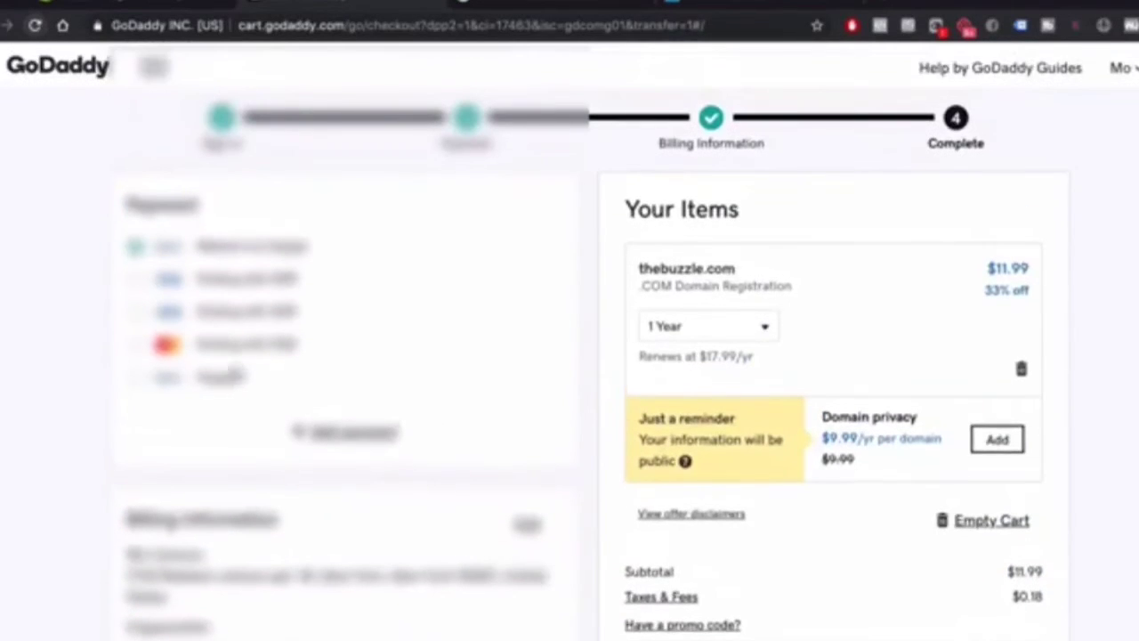
scroll(572, 336, "down", 1)
scroll(573, 336, "down", 1)
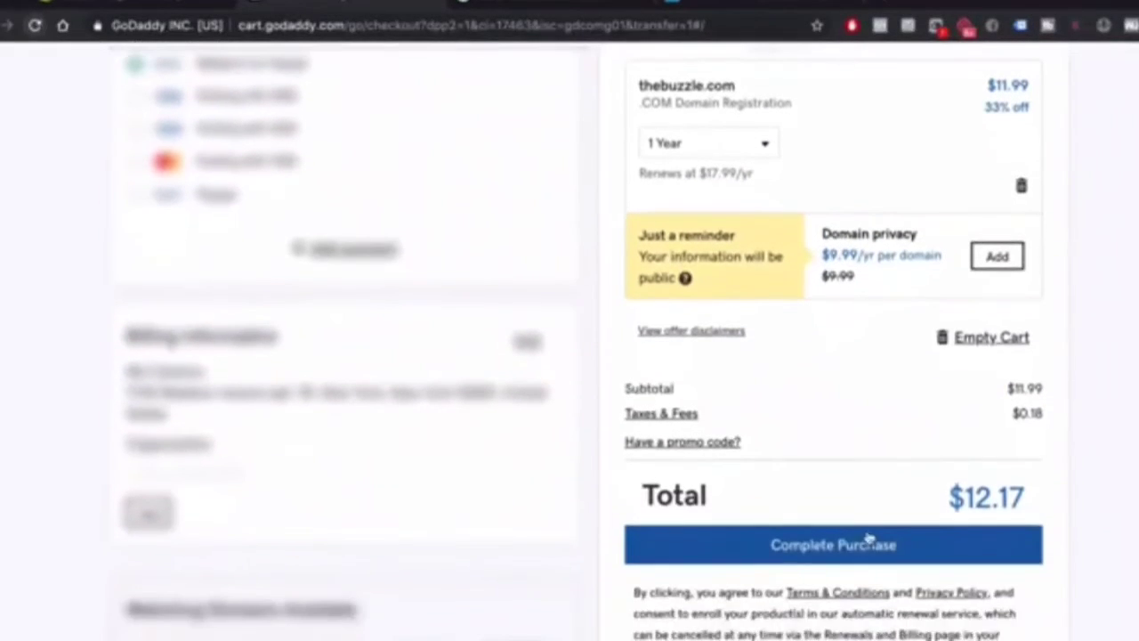
left_click(835, 561)
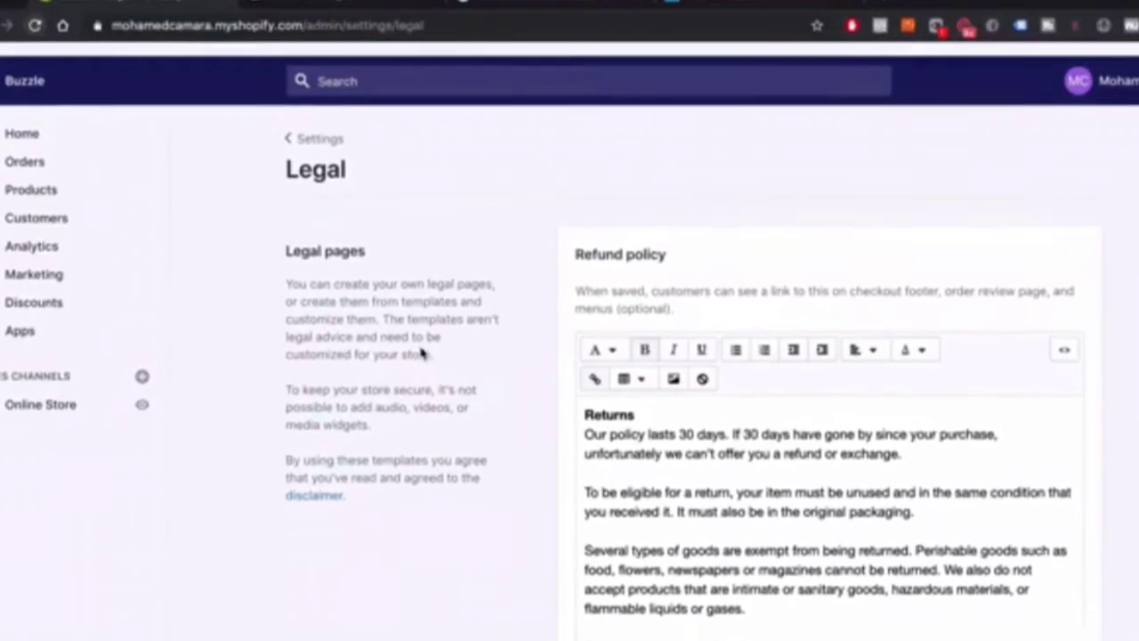
Go from Settings through Home's Add domain step to Online Store > Domains
left_click(323, 125)
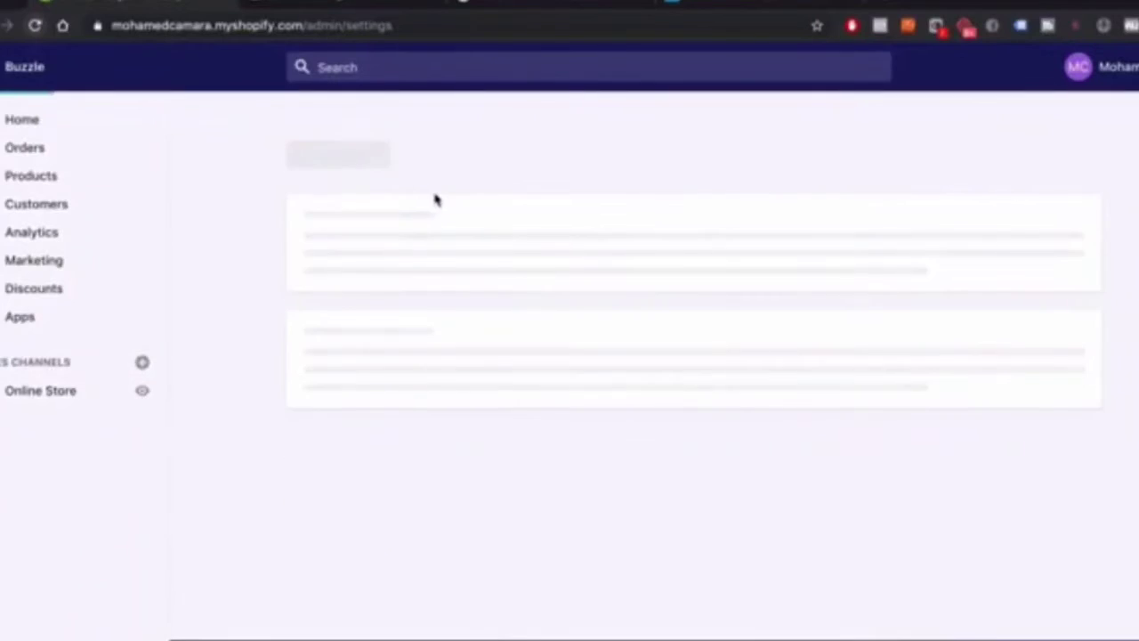
left_click(31, 122)
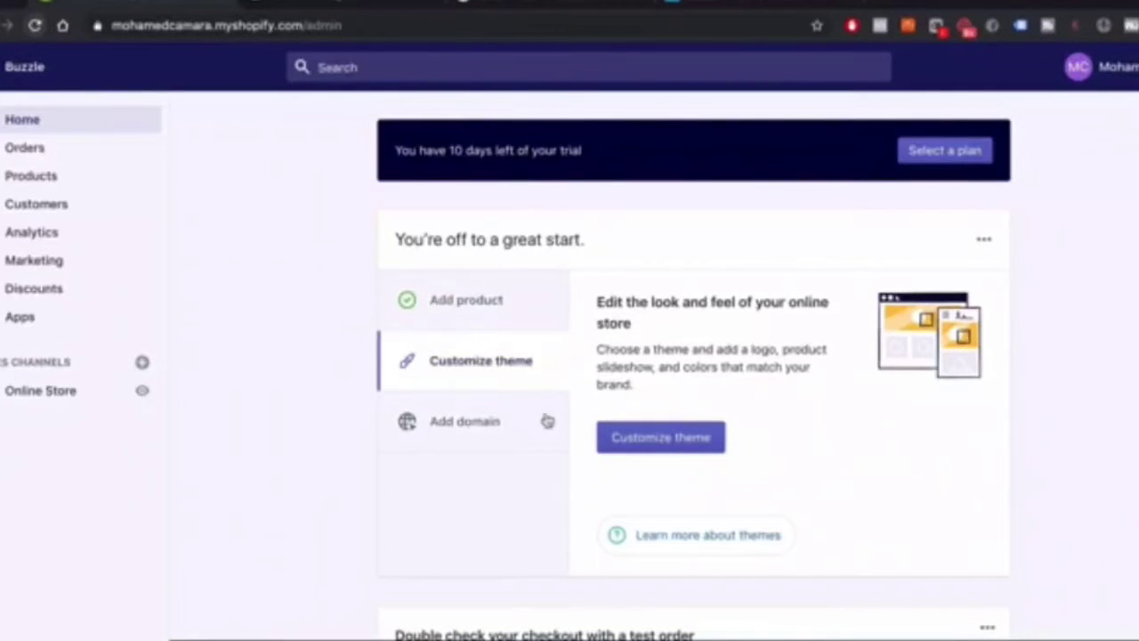
left_click(467, 442)
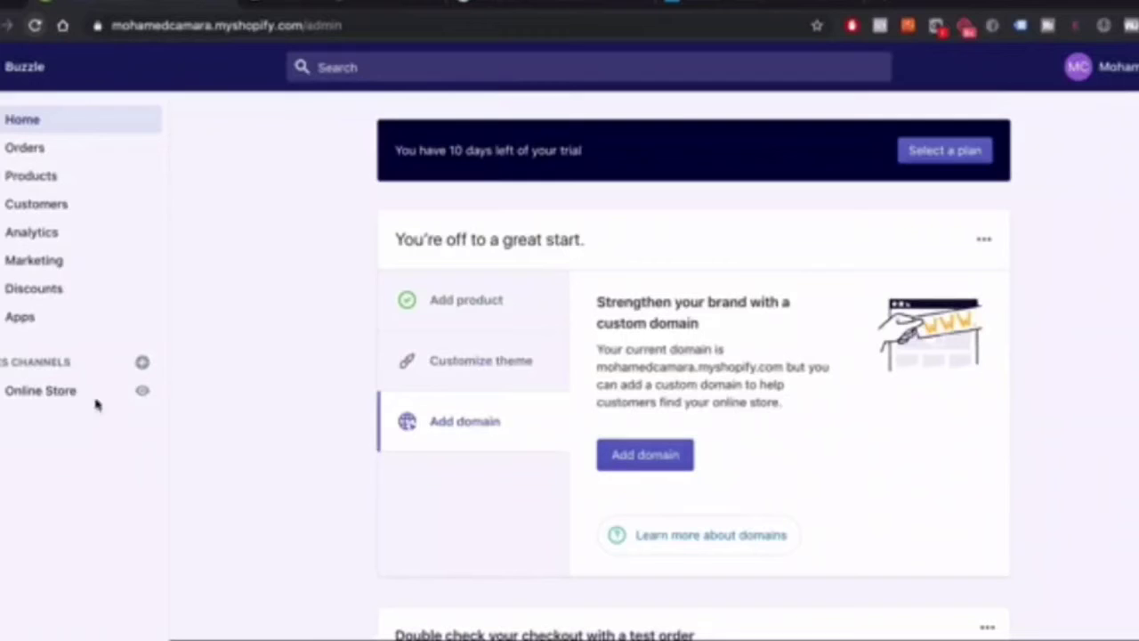
left_click(24, 400)
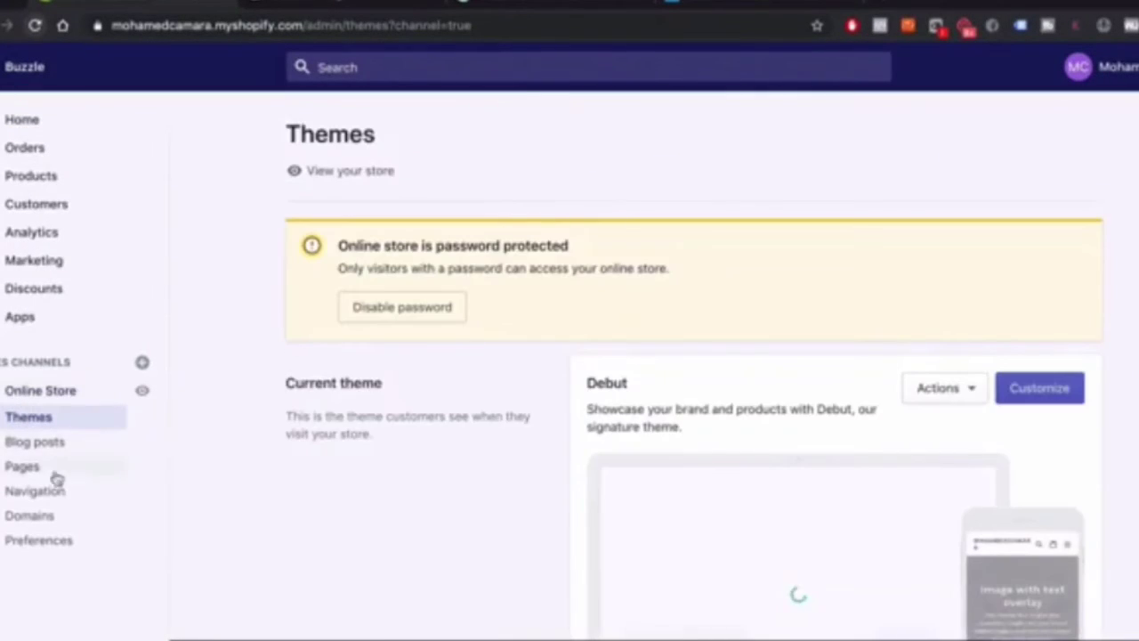
left_click(42, 518)
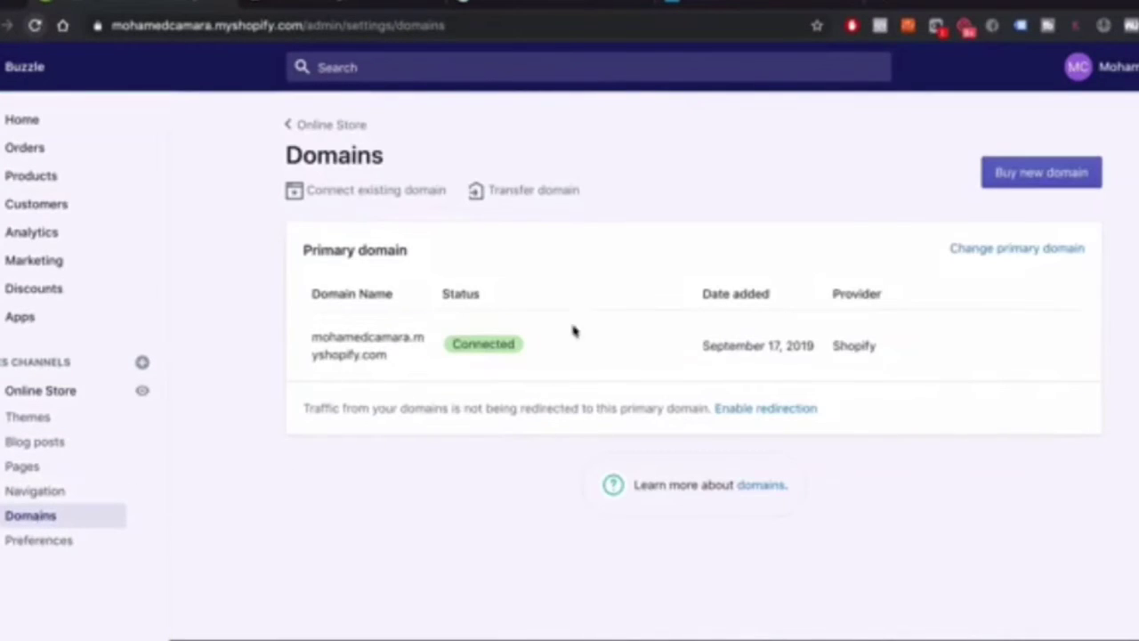
Enter thebuzzle.com under Connect existing domain and proceed to the GoDaddy connection page
left_click(391, 197)
left_click(527, 295)
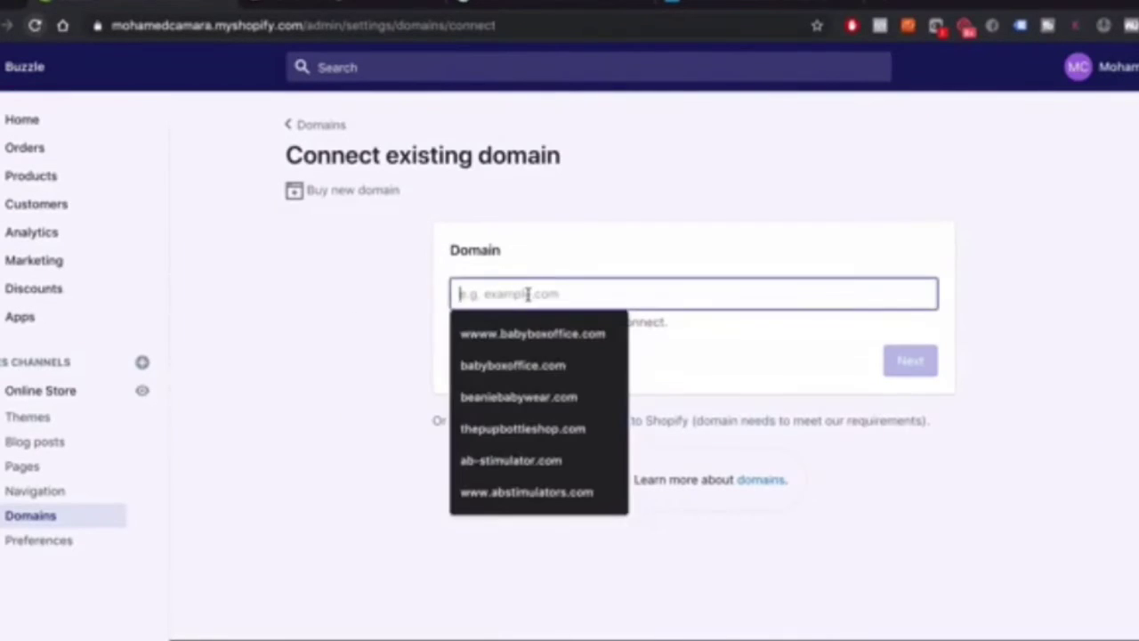
type("theb")
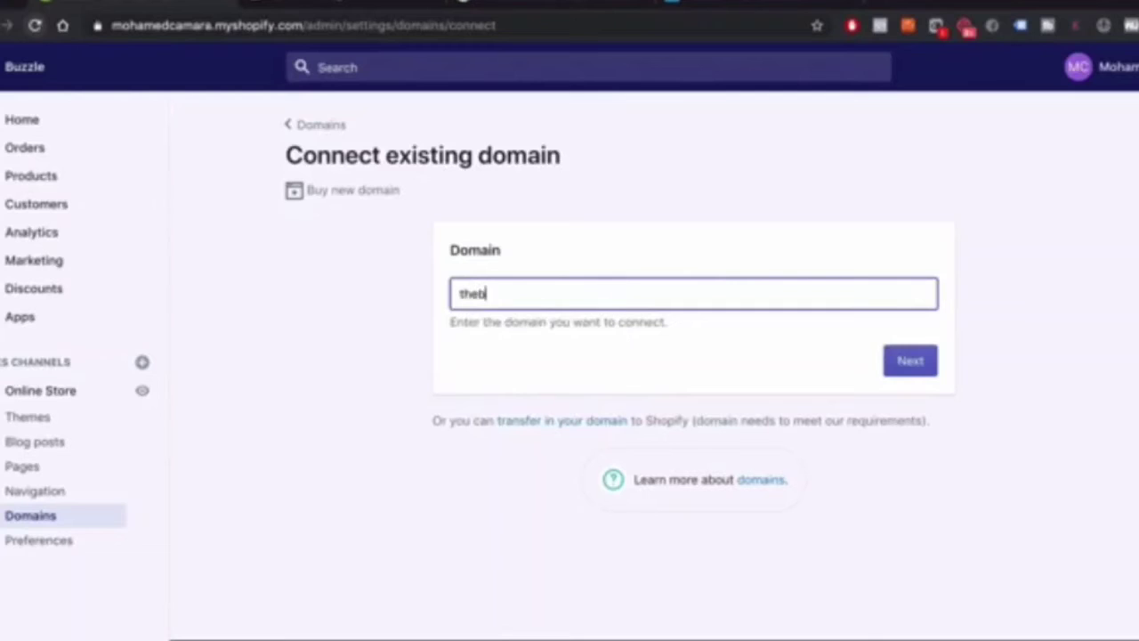
type("uzzle.com")
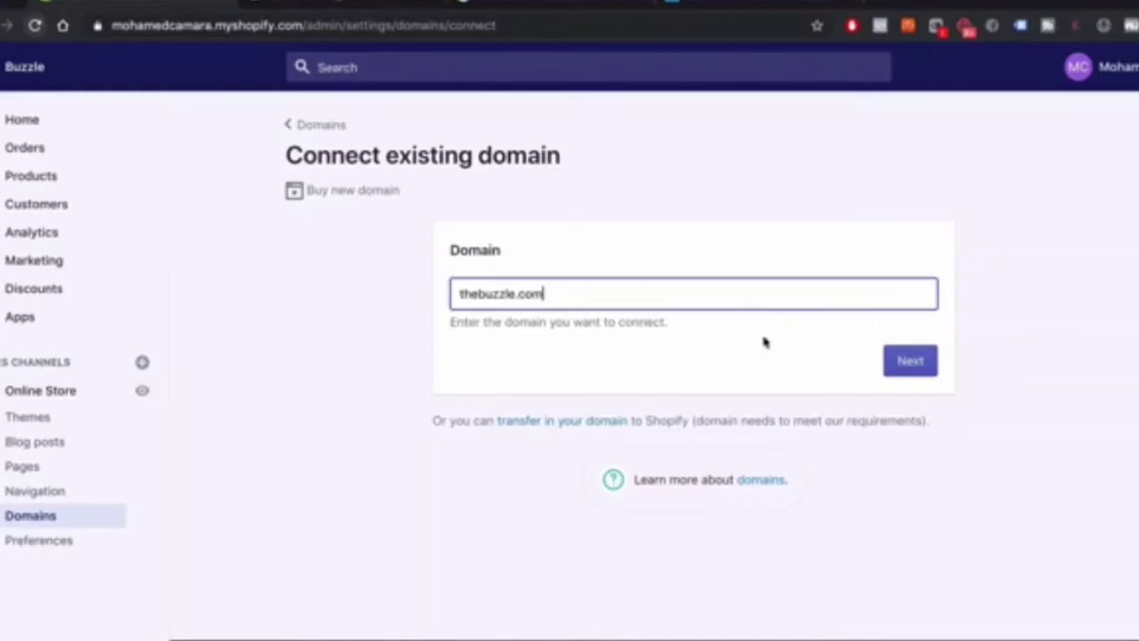
left_click(908, 361)
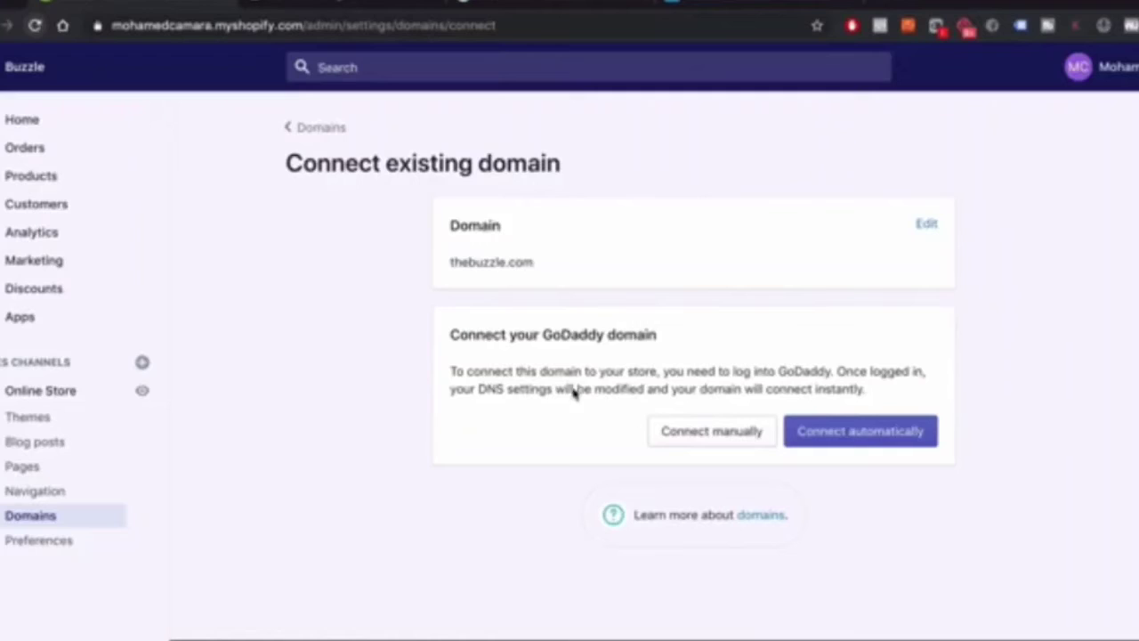
left_click_drag(449, 335, 666, 342)
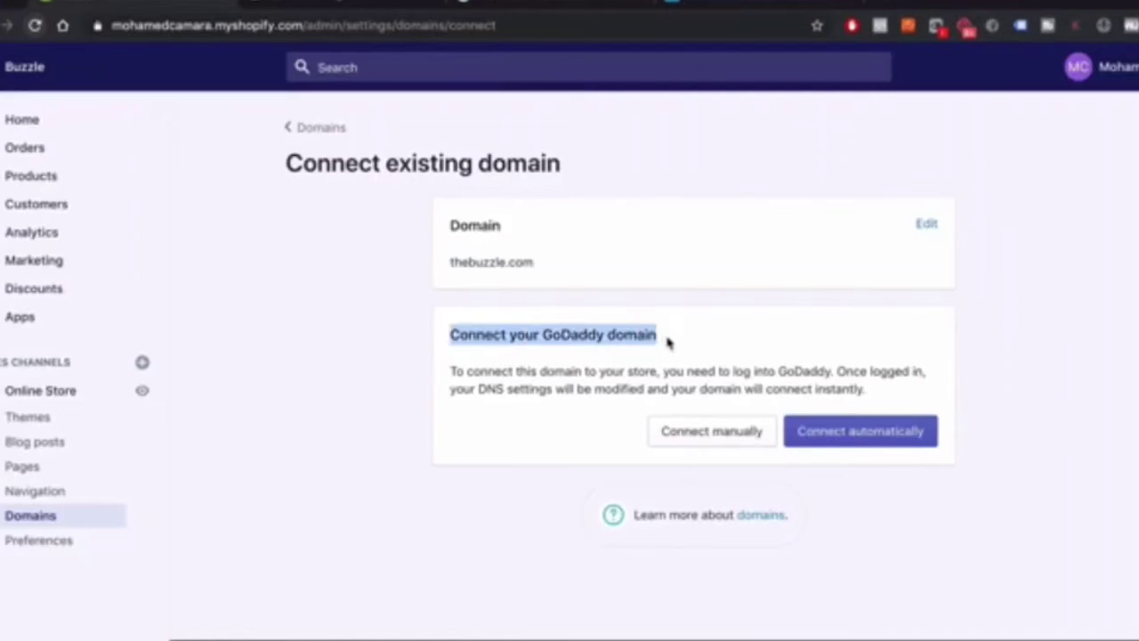
Choose automatic connection, approve GoDaddy's DNS changes for thebuzzle.com, and close the success screen
left_click(856, 436)
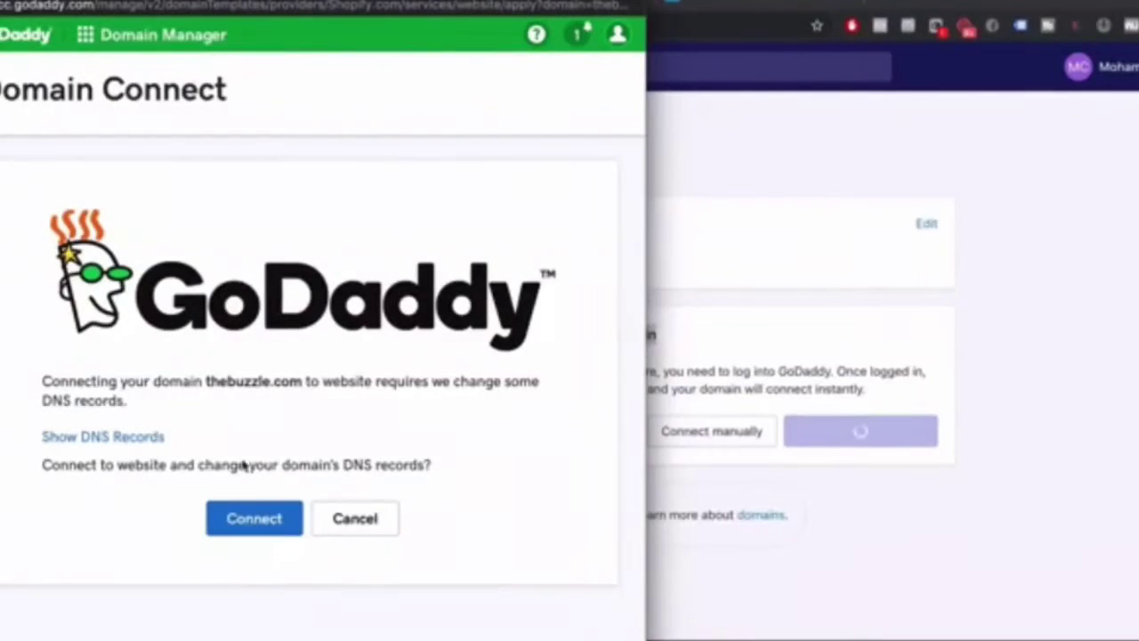
left_click(240, 531)
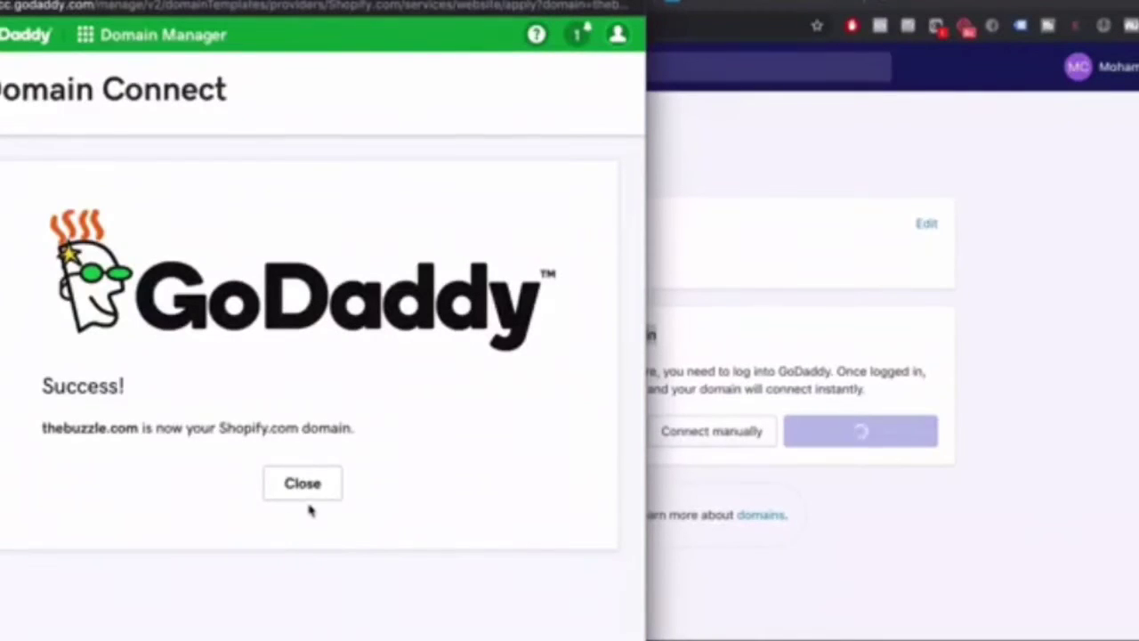
left_click(328, 490)
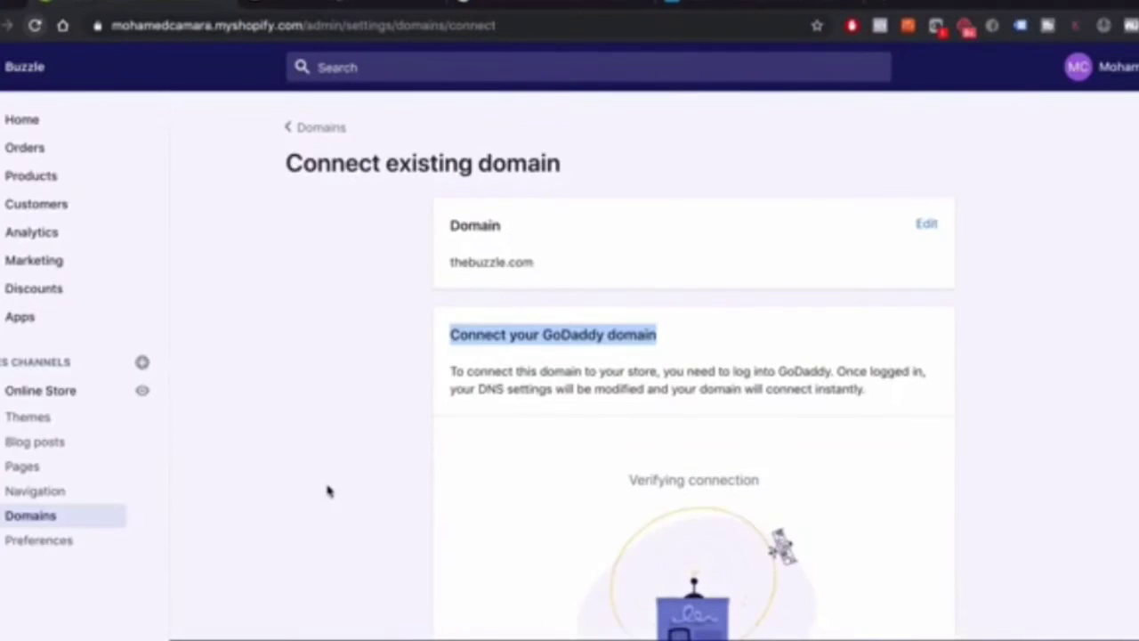
scroll(671, 279, "down", 3)
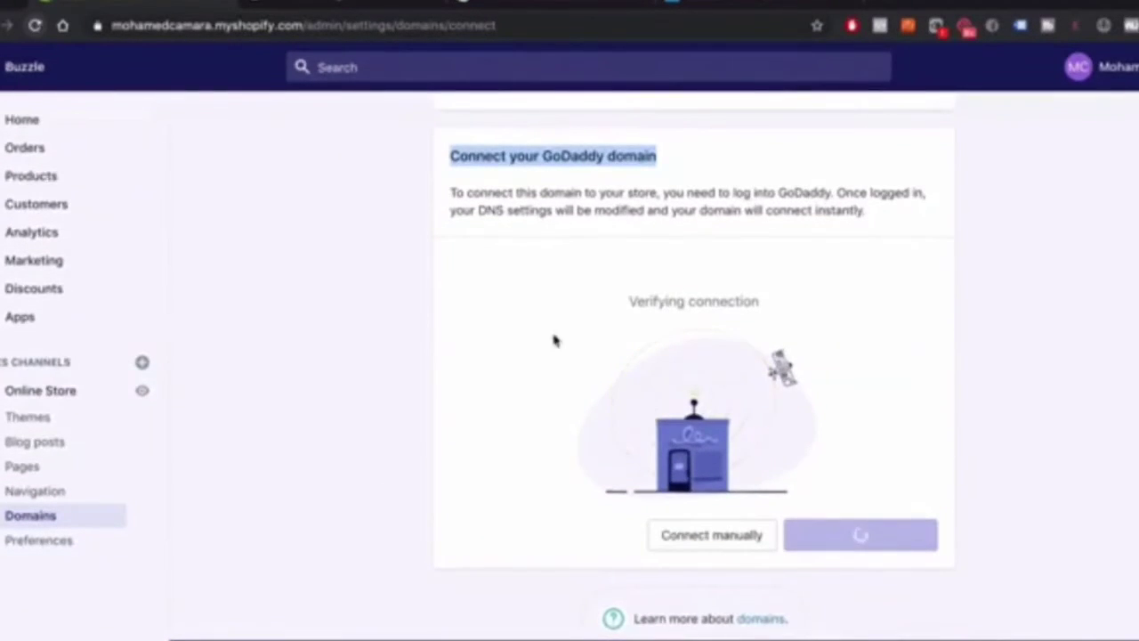
scroll(513, 308, "up", 3)
scroll(514, 308, "down", 3)
scroll(515, 308, "up", 1)
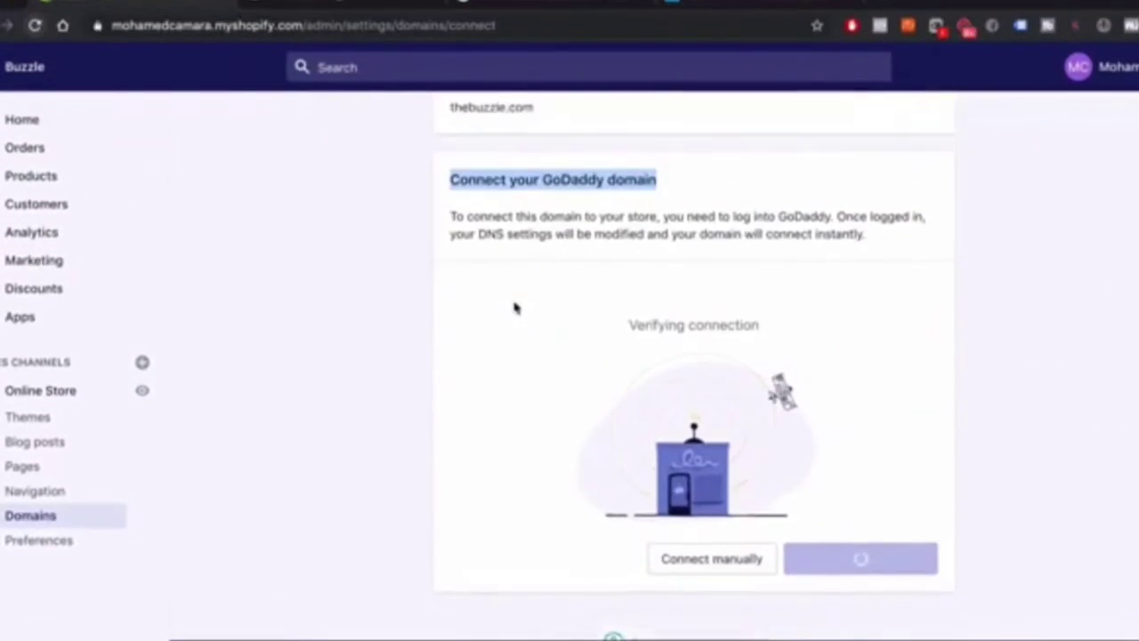
scroll(514, 307, "down", 1)
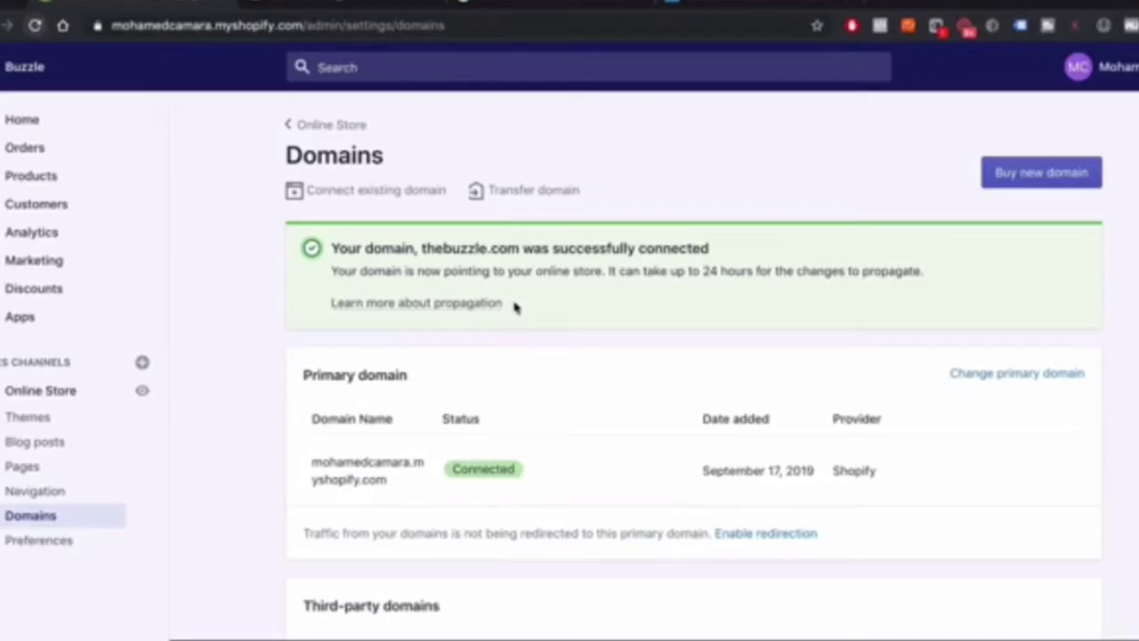
scroll(514, 307, "down", 3)
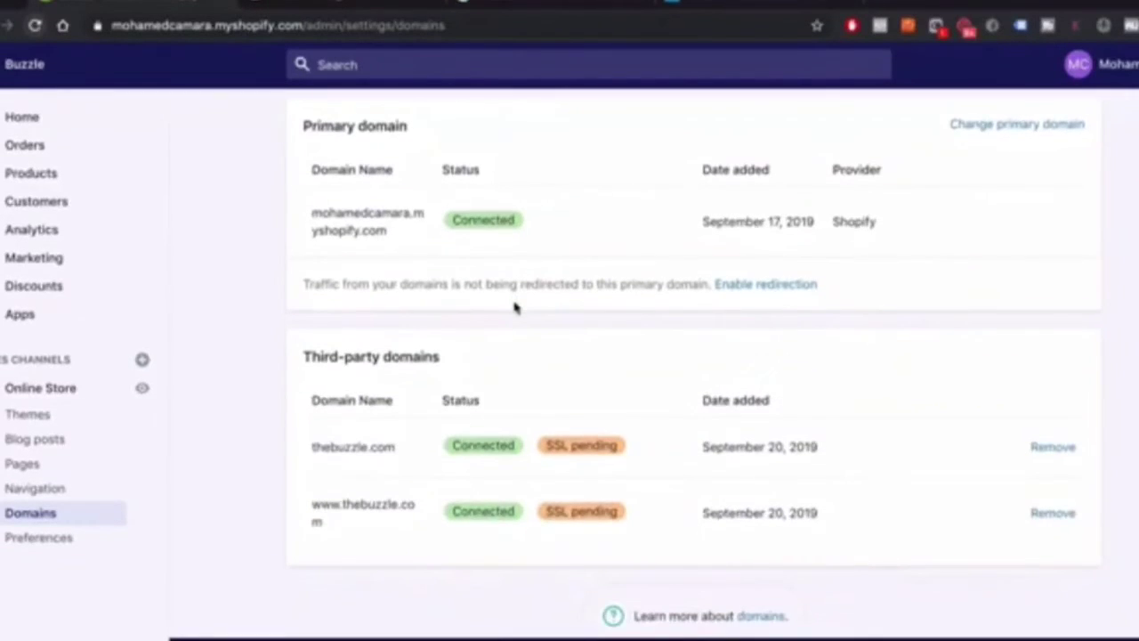
scroll(515, 307, "up", 3)
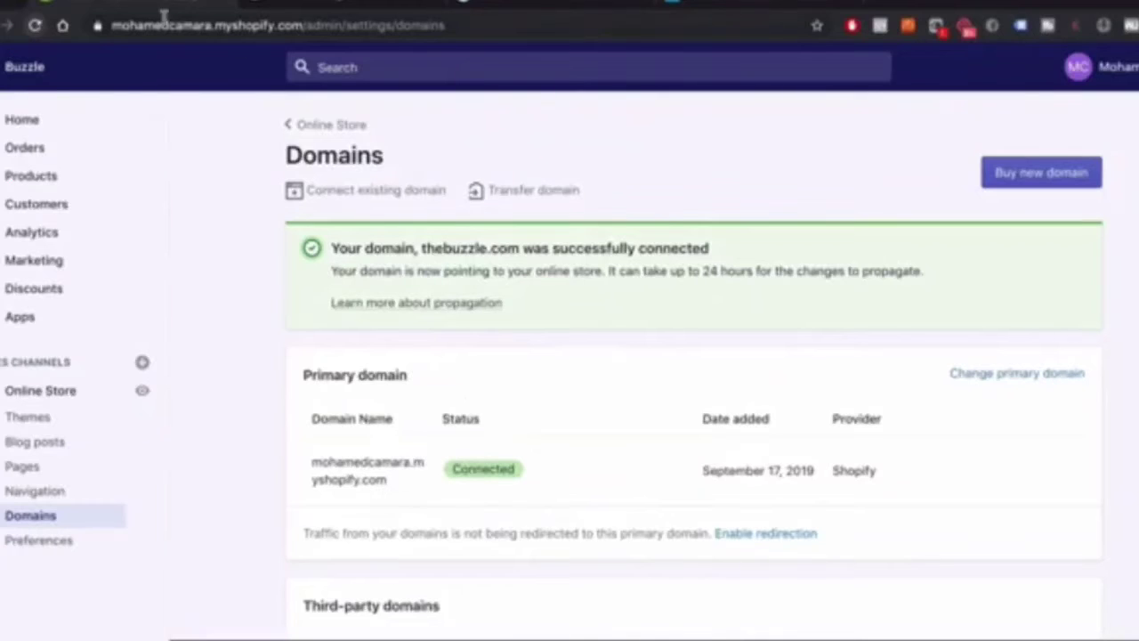
Point out the current myshopify address and the Change primary domain option
left_click_drag(107, 25, 307, 25)
scroll(564, 386, "down", 3)
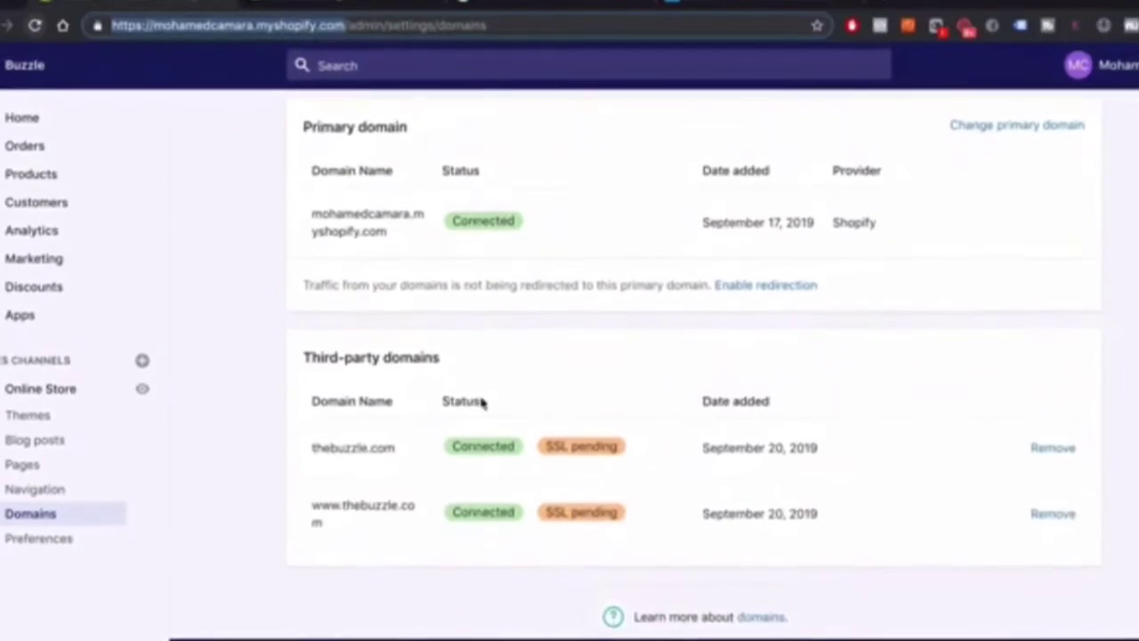
scroll(1029, 496, "up", 3)
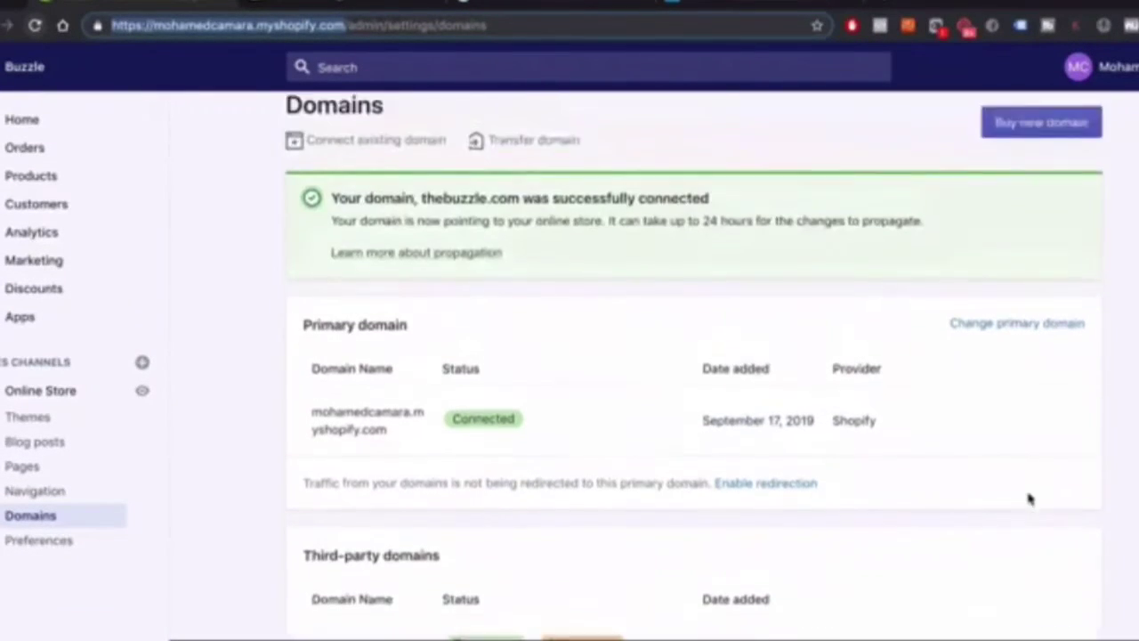
left_click_drag(1014, 379, 700, 418)
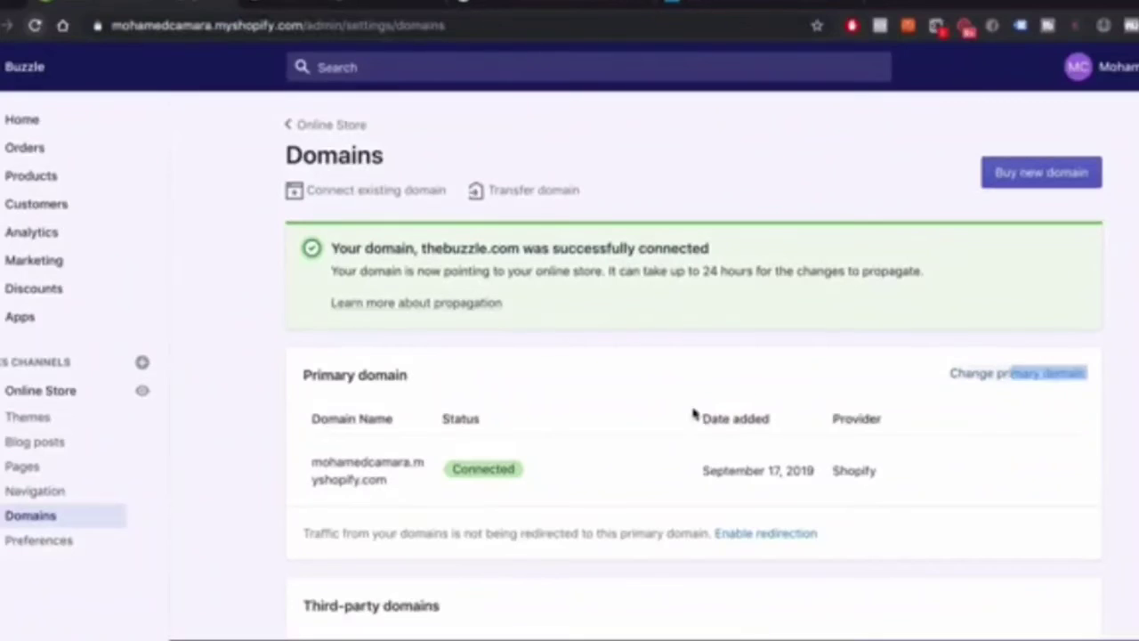
left_click(683, 397)
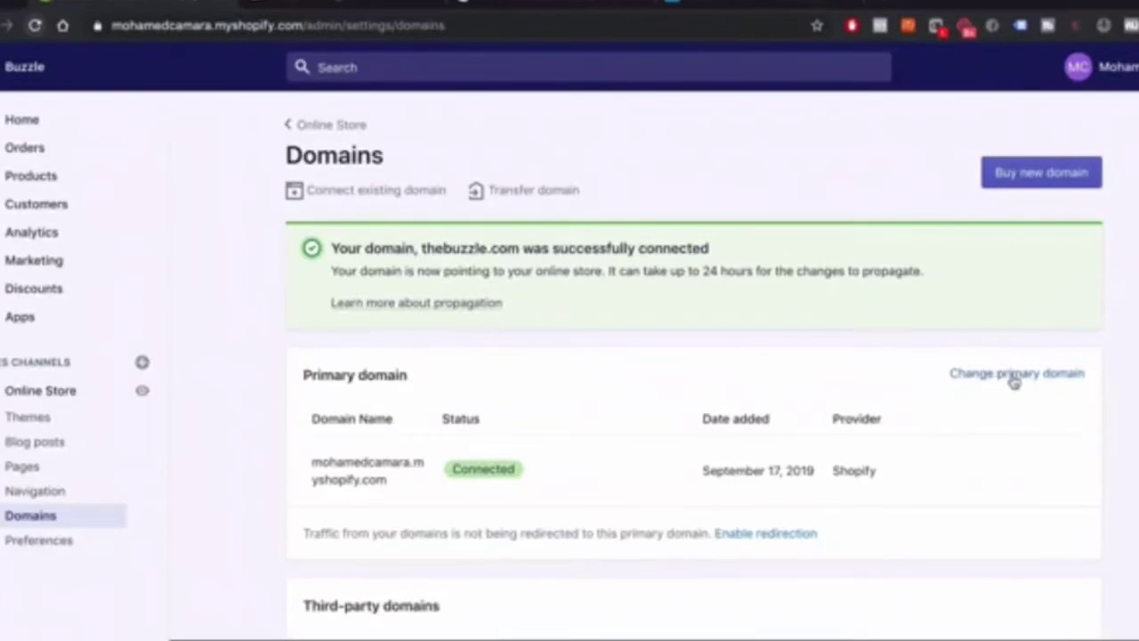
Select thebuzzle.com as the primary domain, save, and note its pending SSL status
left_click(1014, 374)
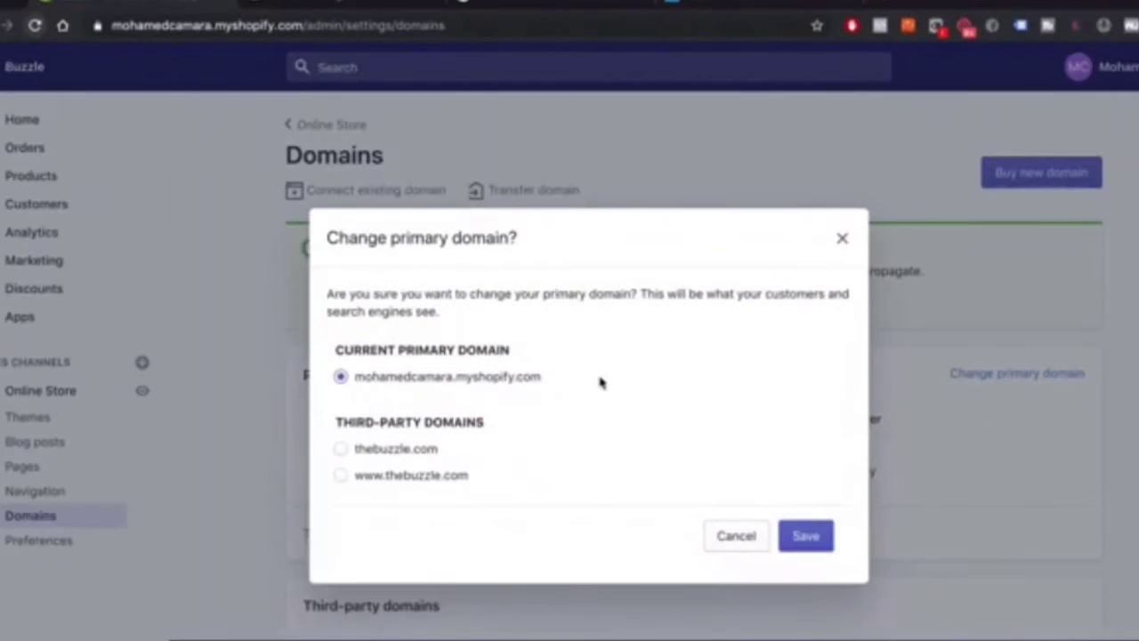
left_click(377, 460)
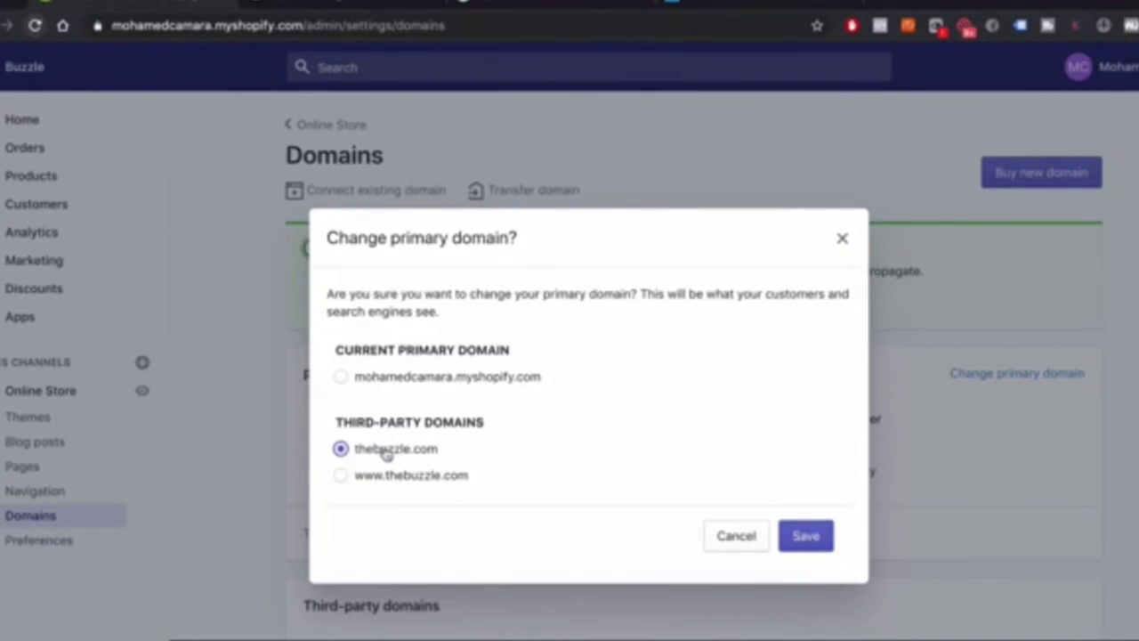
left_click(805, 533)
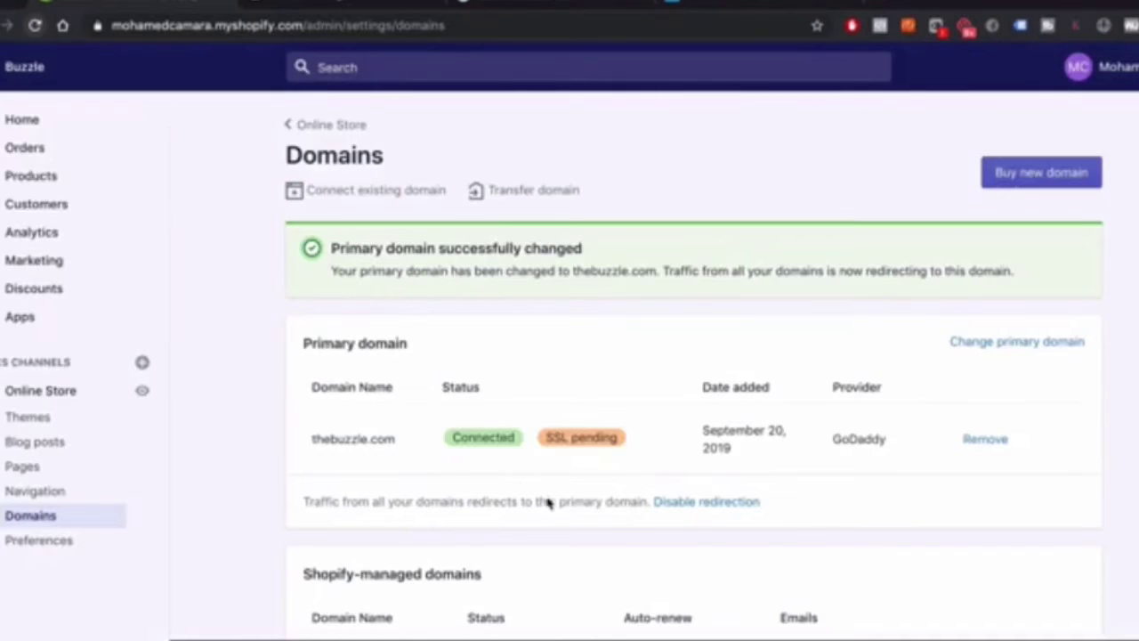
left_click_drag(308, 440, 426, 443)
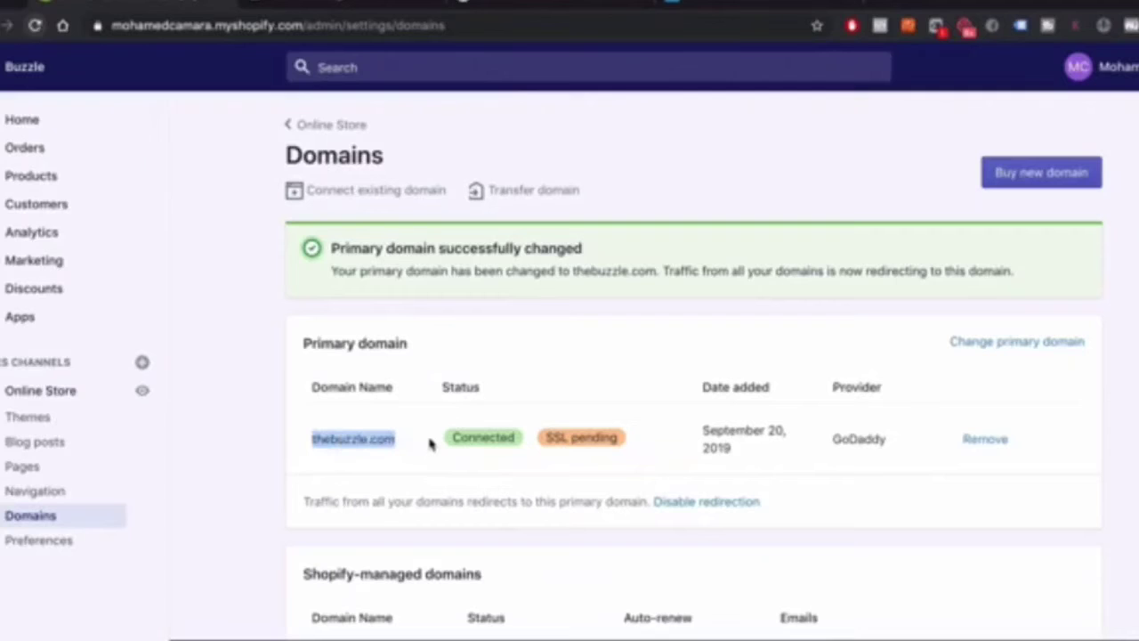
left_click_drag(547, 445, 623, 445)
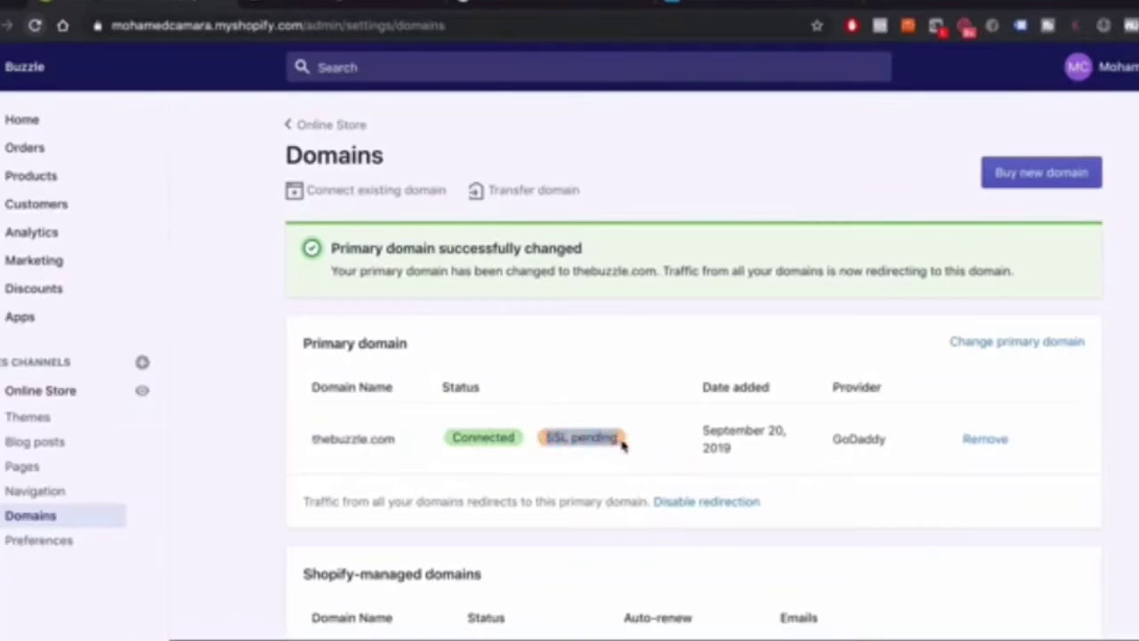
scroll(646, 443, "up", 2)
Open the online store Themes page, then present and exit the Domain and Email slide
left_click(304, 125)
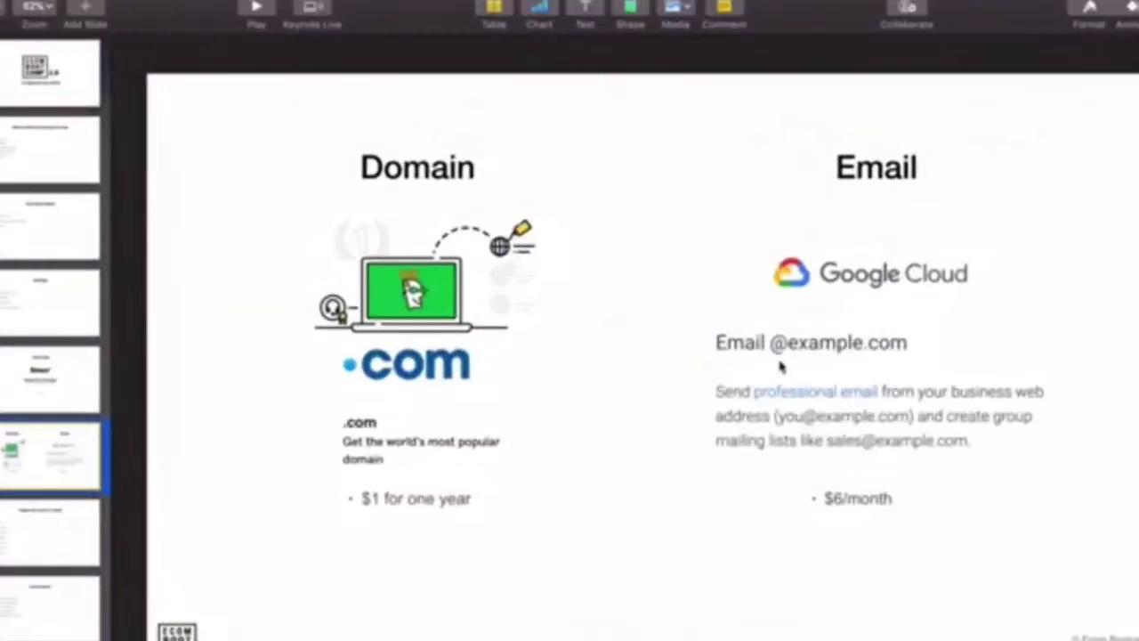
left_click(259, 18)
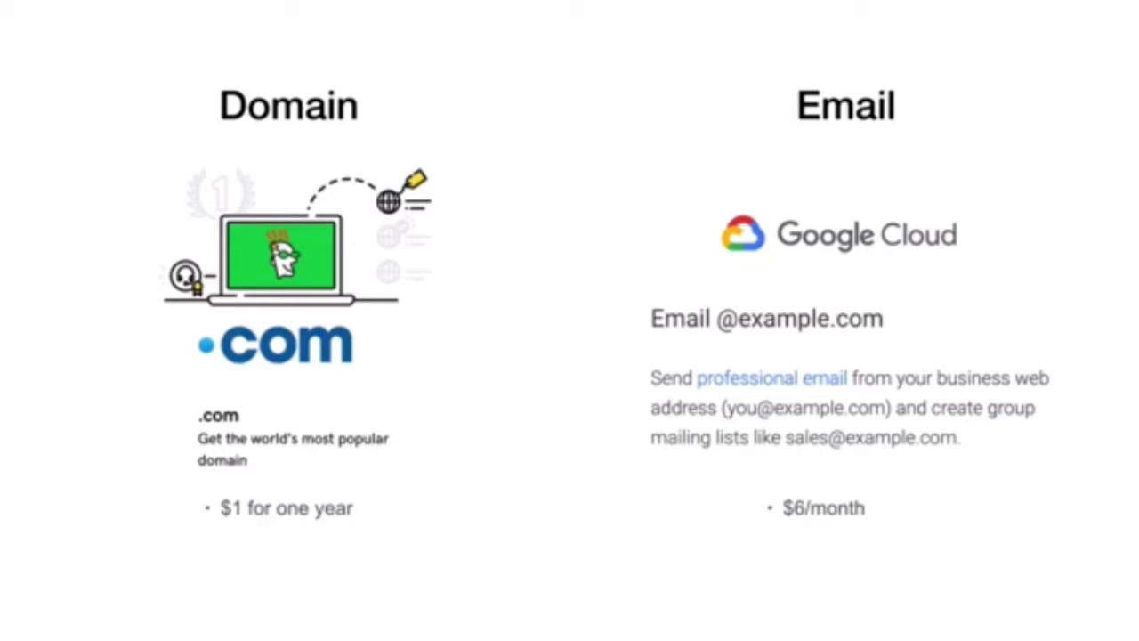
key("Escape")
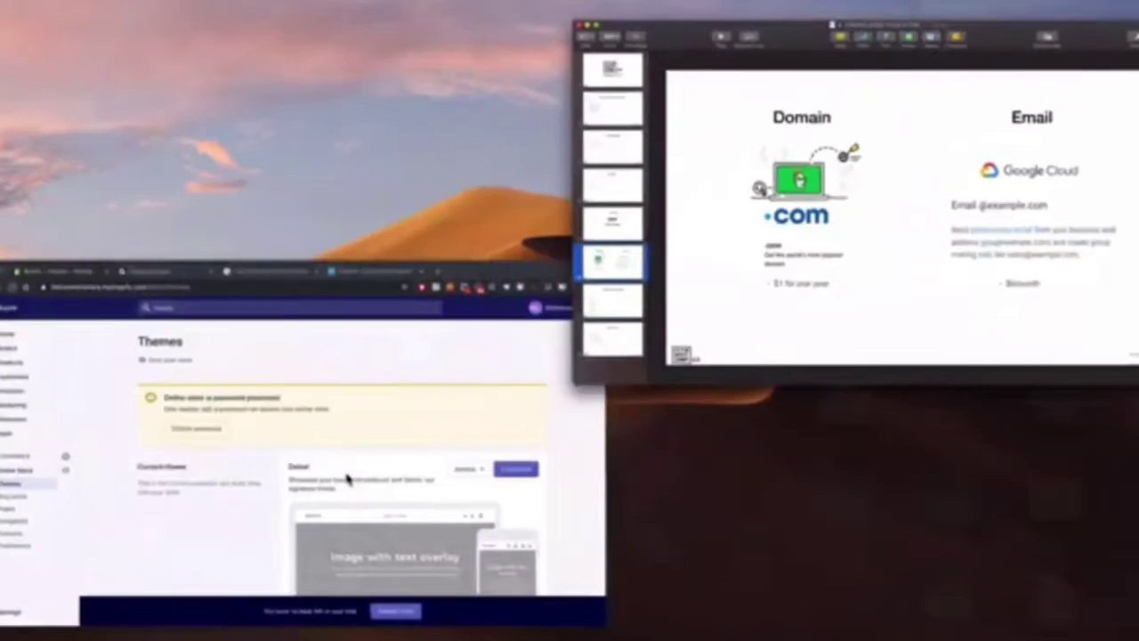
Bring the Buzzle Themes page back full screen from Mission Control, then go to the G Suite tab
left_click(326, 506)
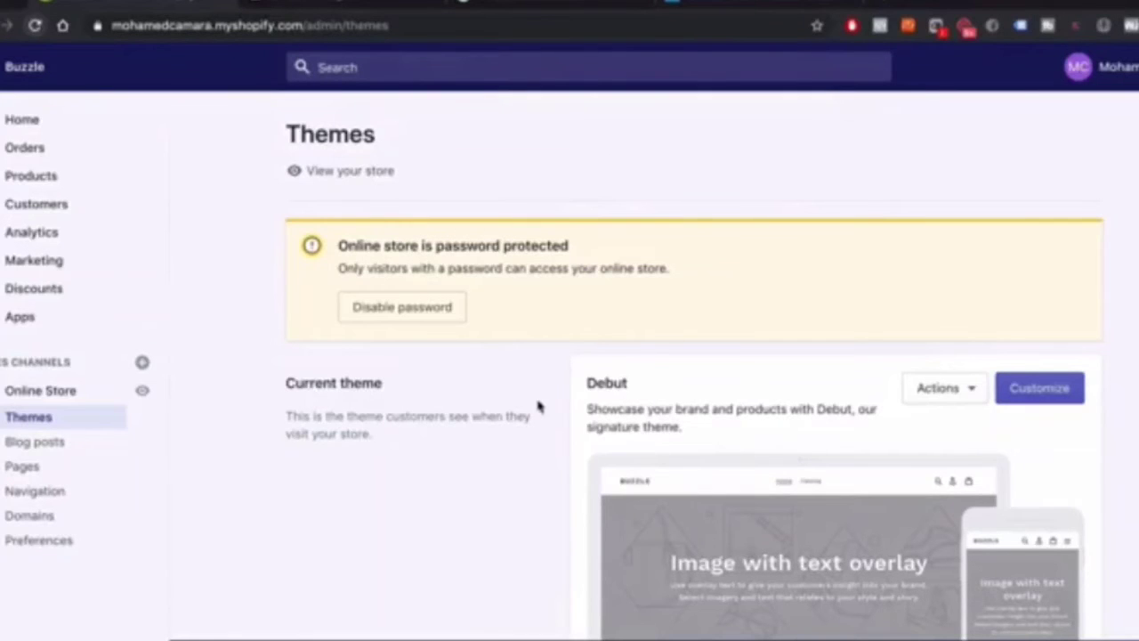
key("ctrl+Up")
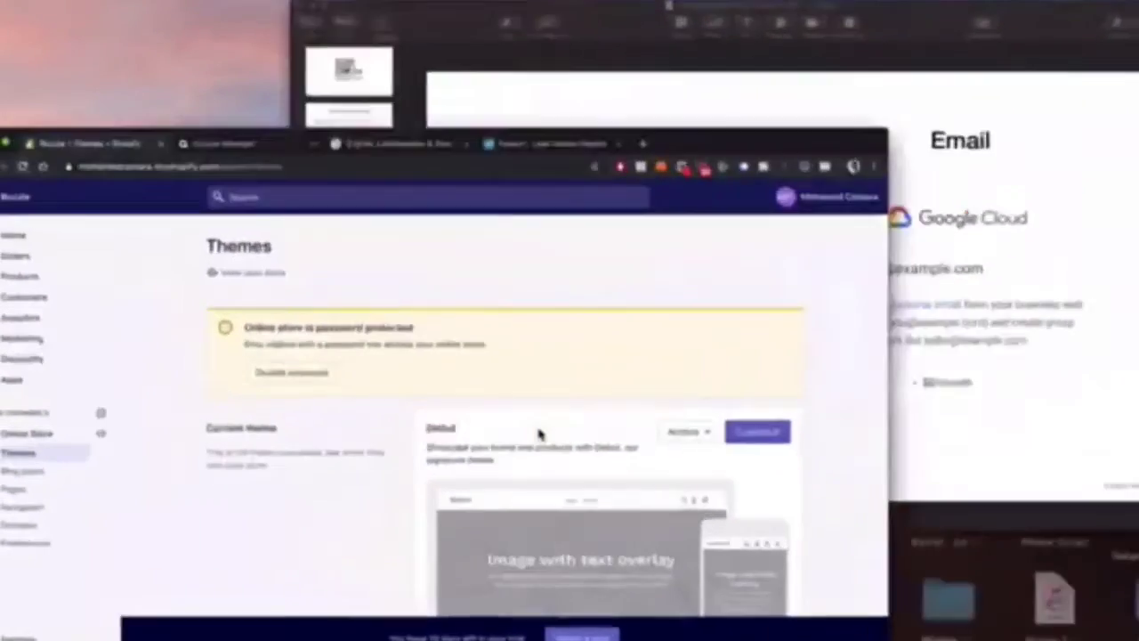
left_click(538, 434)
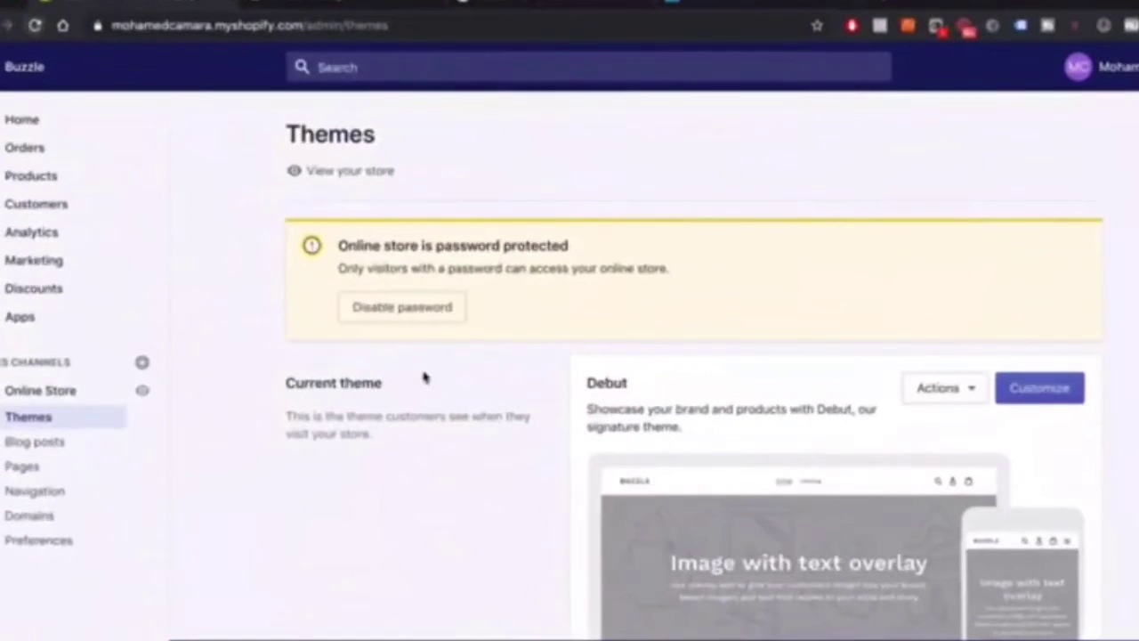
scroll(452, 257, "down", 5)
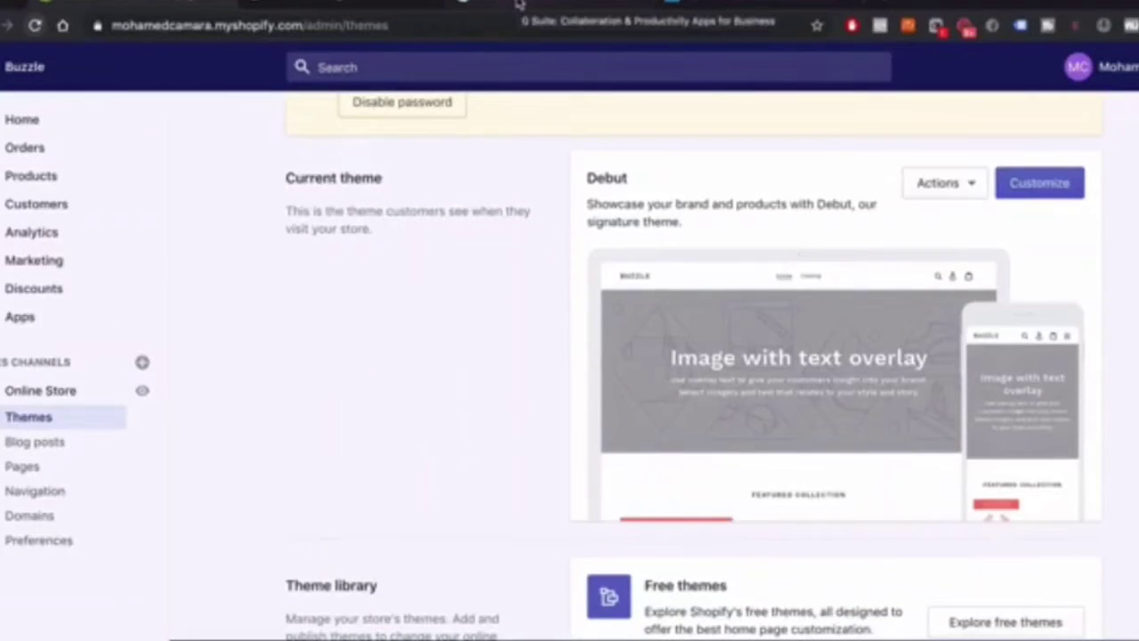
left_click(519, 4)
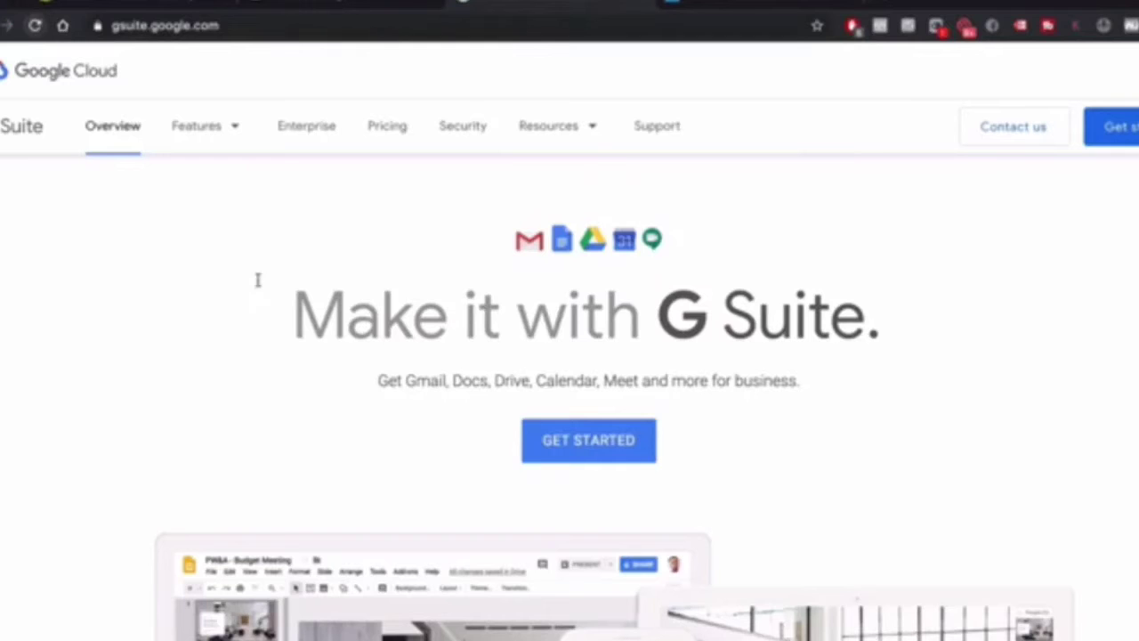
Scroll the G Suite landing page and start the business signup
scroll(684, 388, "down", 5)
scroll(684, 388, "down", 10)
scroll(682, 386, "up", 14)
scroll(682, 386, "down", 8)
scroll(681, 395, "up", 8)
left_click(596, 442)
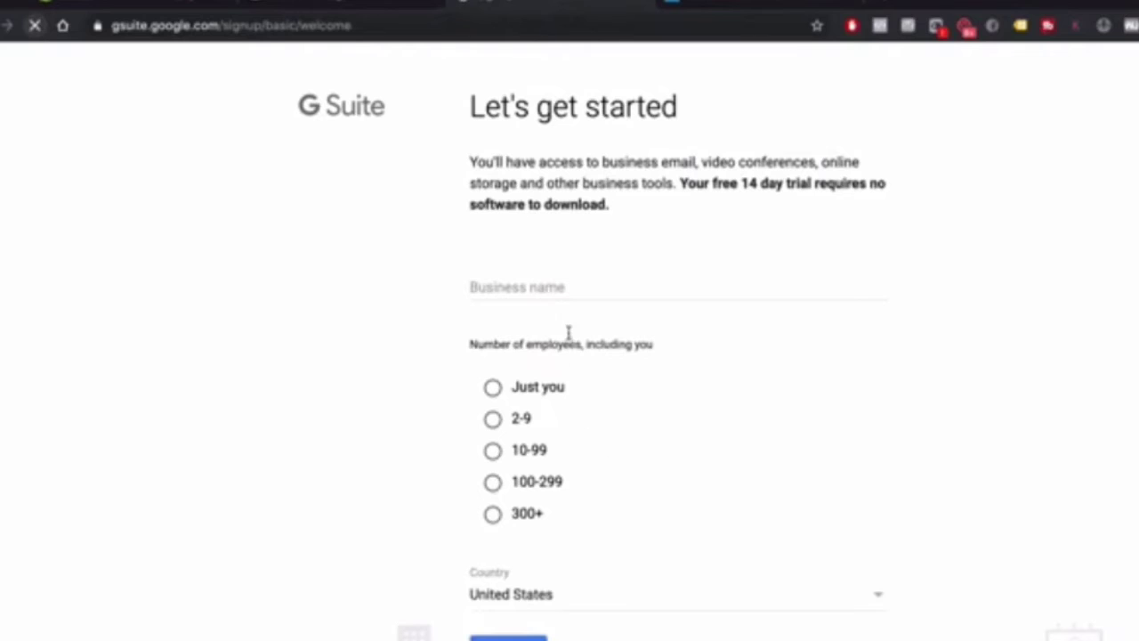
Enter 'The Buzzle' as the business name and choose 'Just you' for employees
left_click(538, 288)
type("The Buzzle")
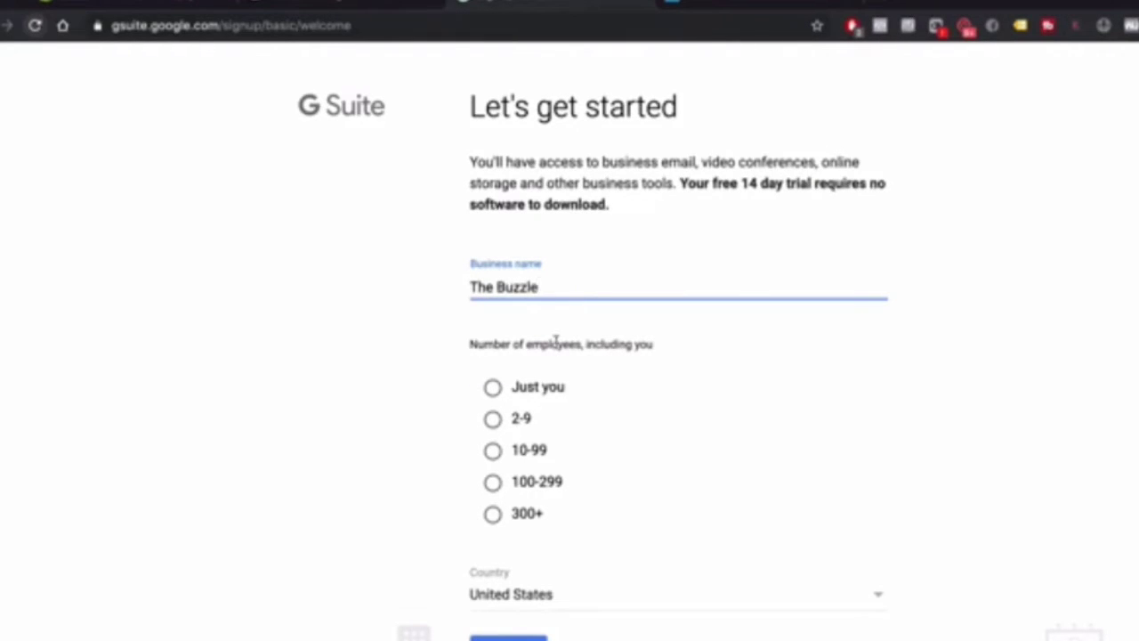
left_click(495, 388)
scroll(540, 431, "down", 1)
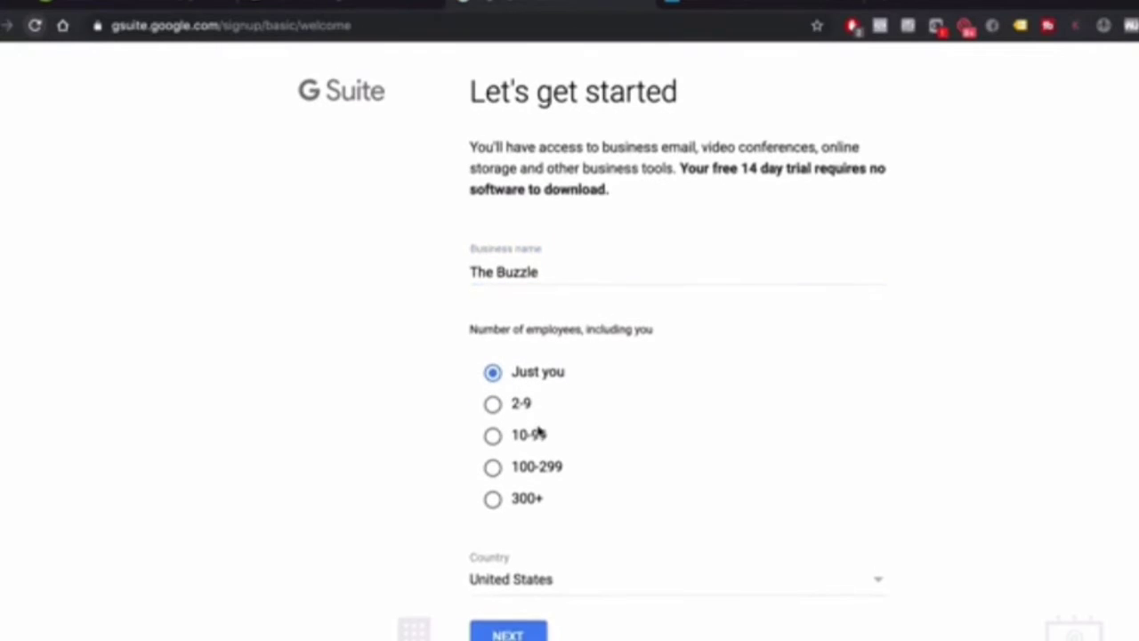
On the contact info page, enter the admin's first name, last name and current email address
left_click(508, 634)
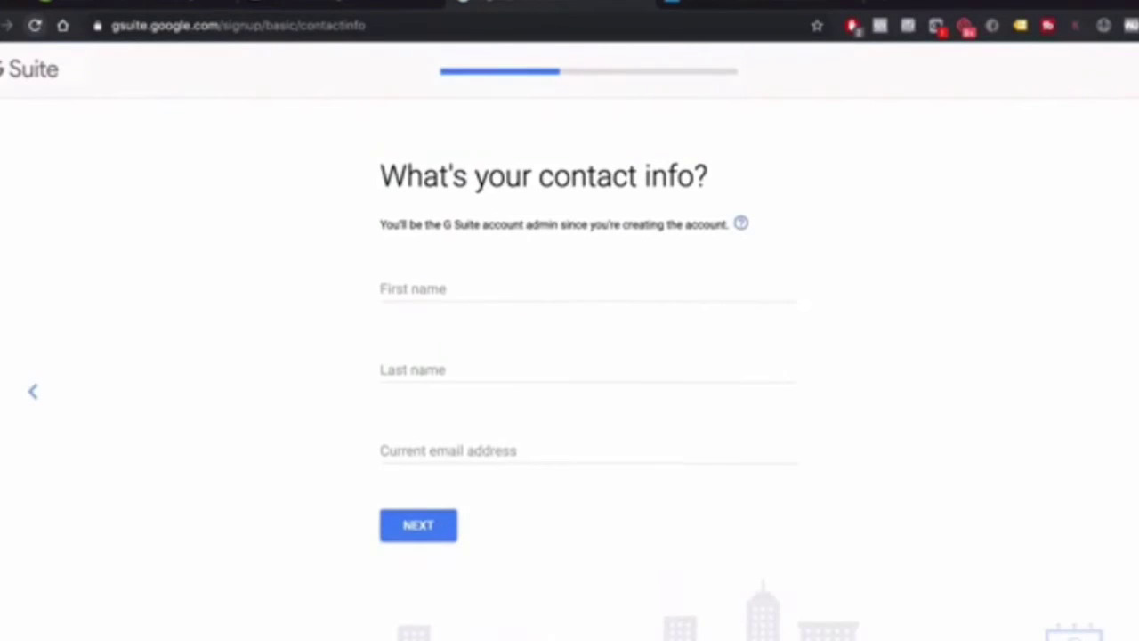
left_click(432, 285)
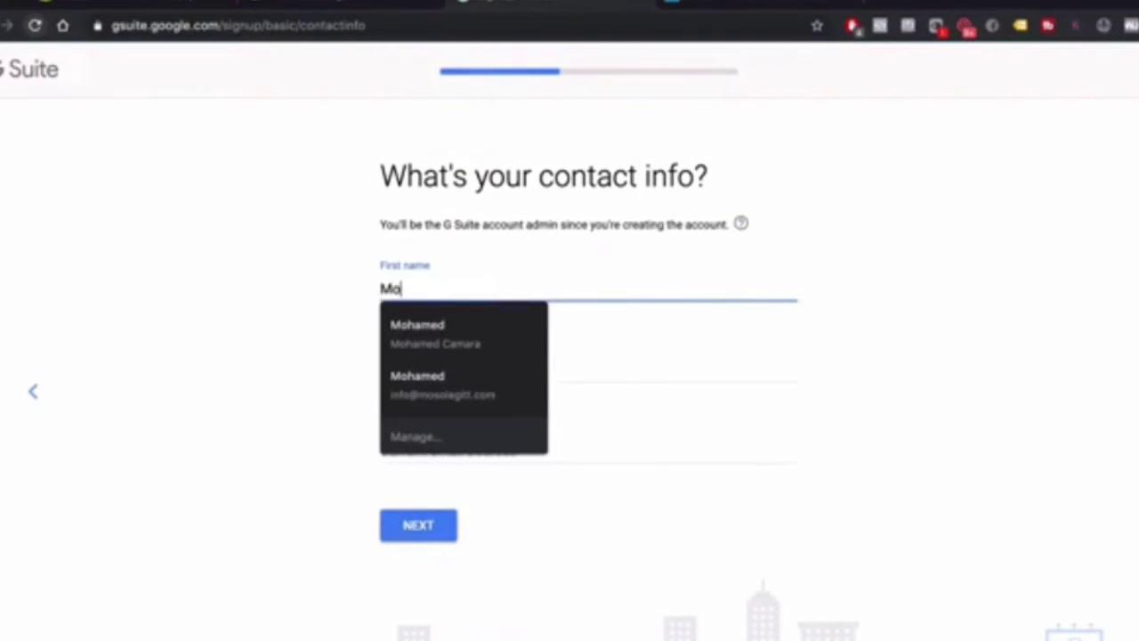
key("Tab")
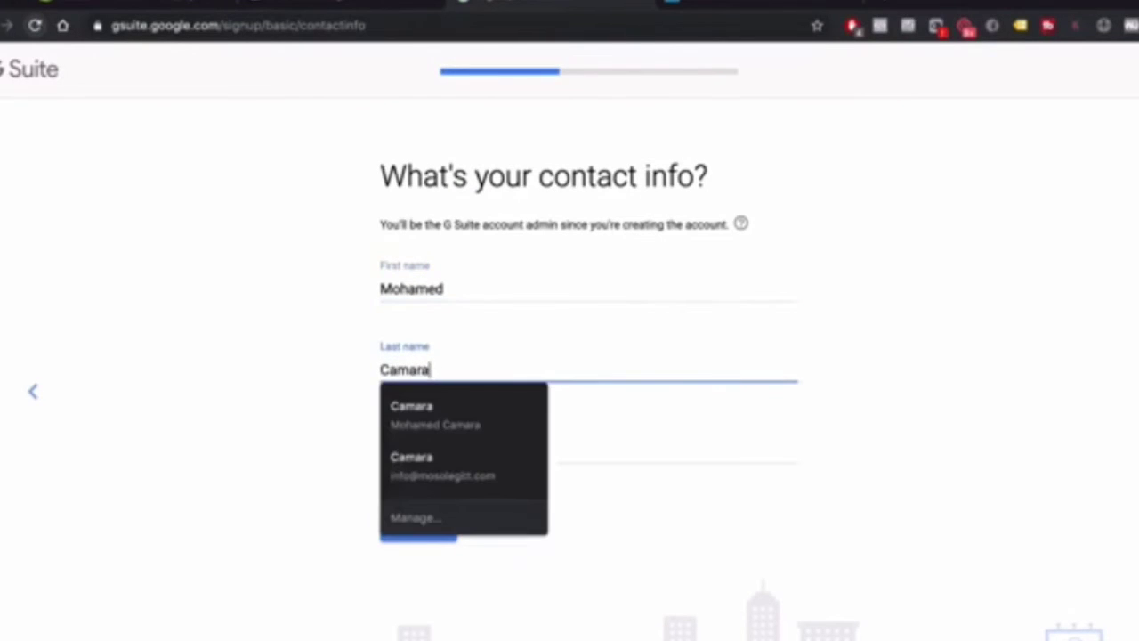
key("Tab")
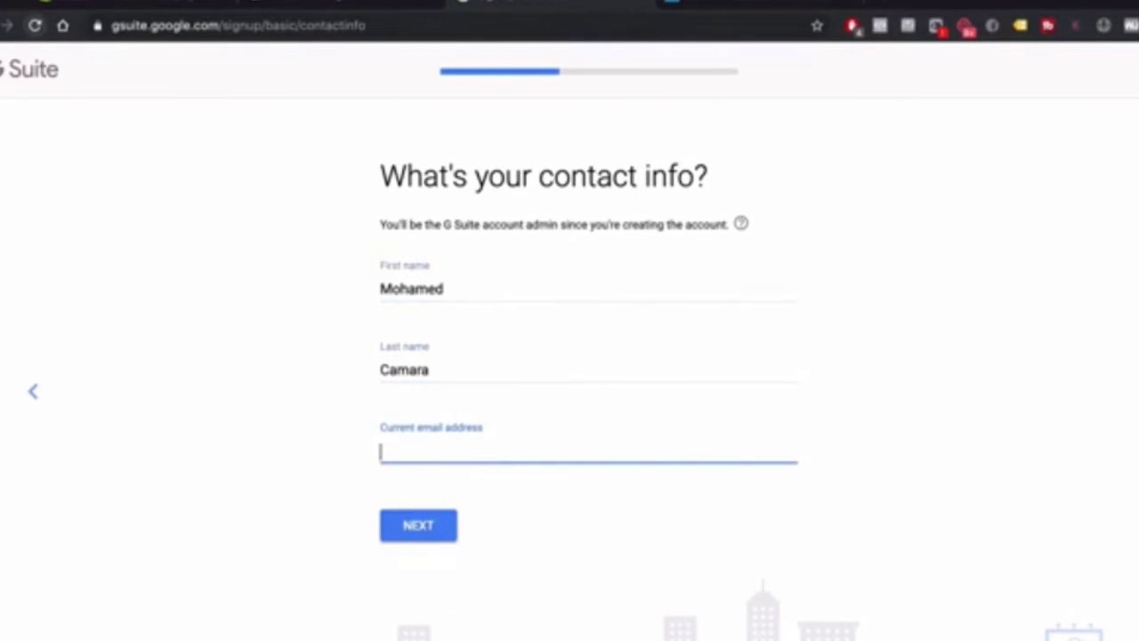
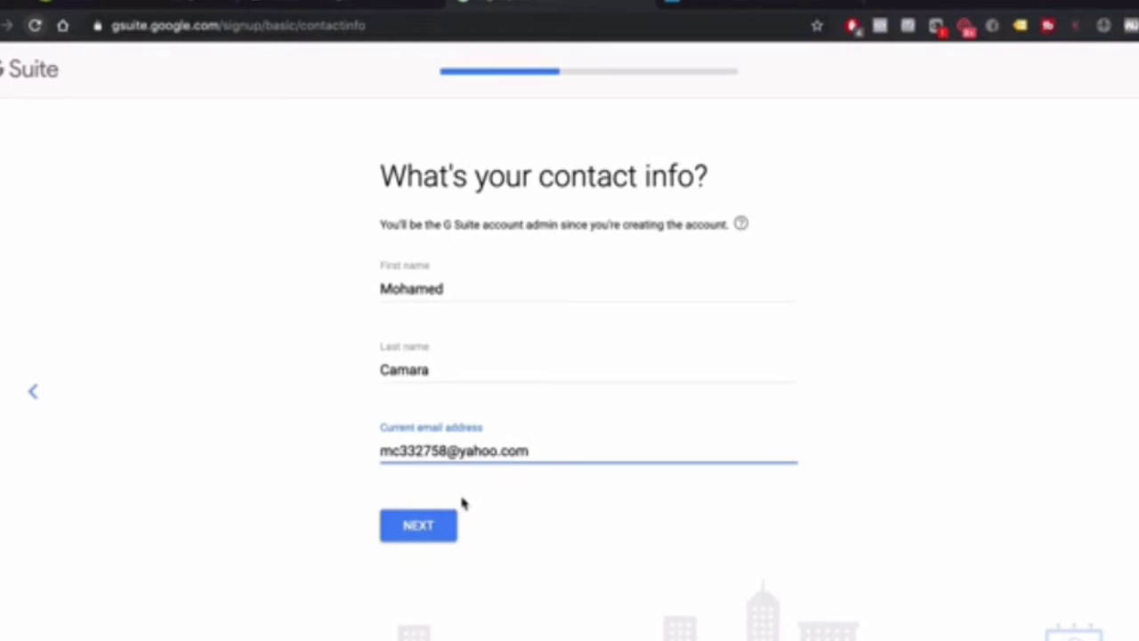
left_click_drag(531, 450, 463, 450)
Change the email domain to gmail.com, confirm an existing domain, and enter thebuzzle.com
type("gmail.com")
left_click(426, 538)
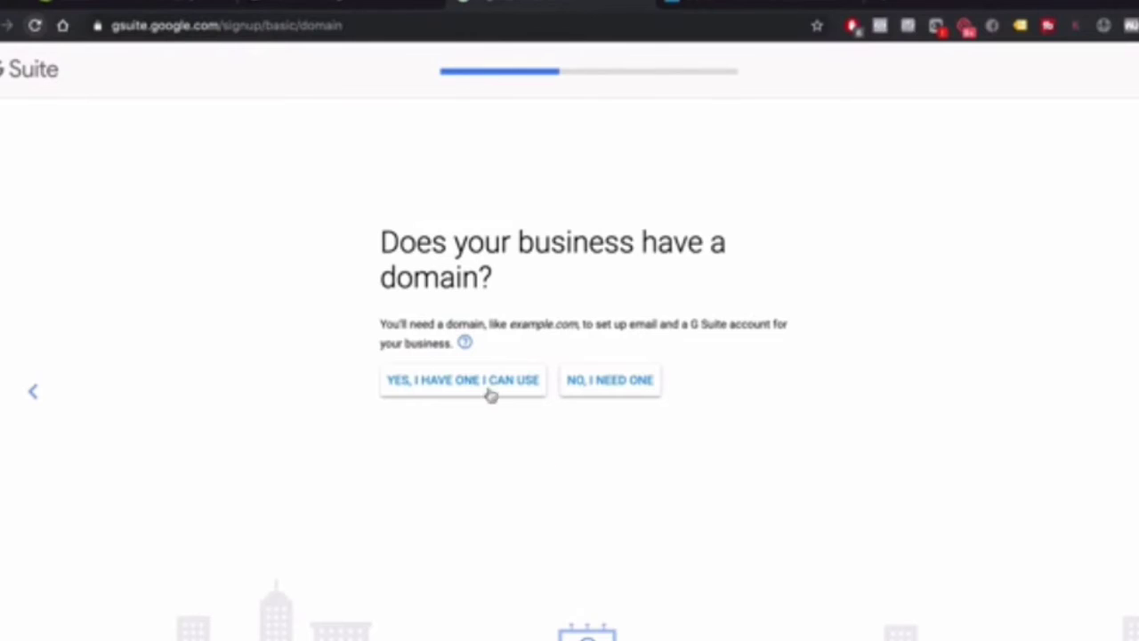
left_click(438, 396)
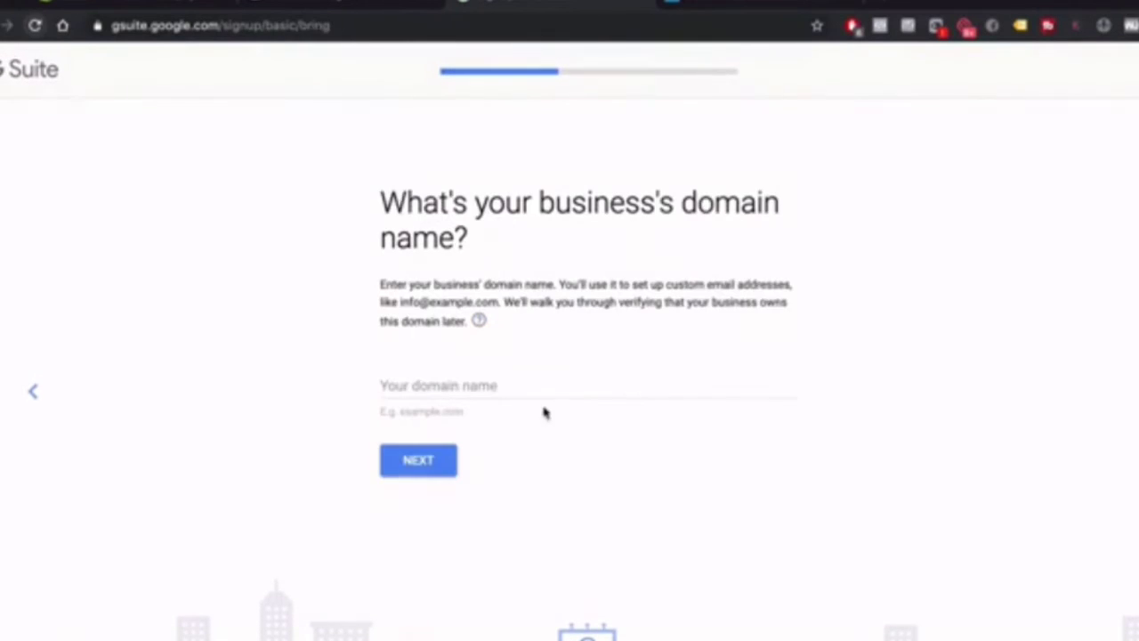
left_click(425, 389)
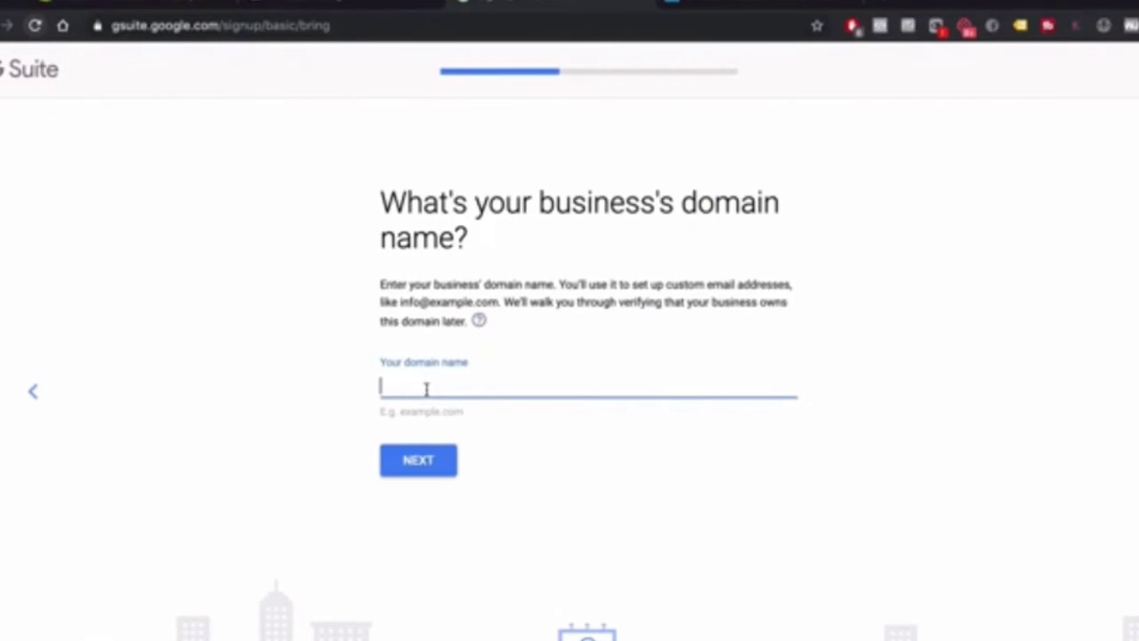
type("thebuzzle.com")
left_click(431, 463)
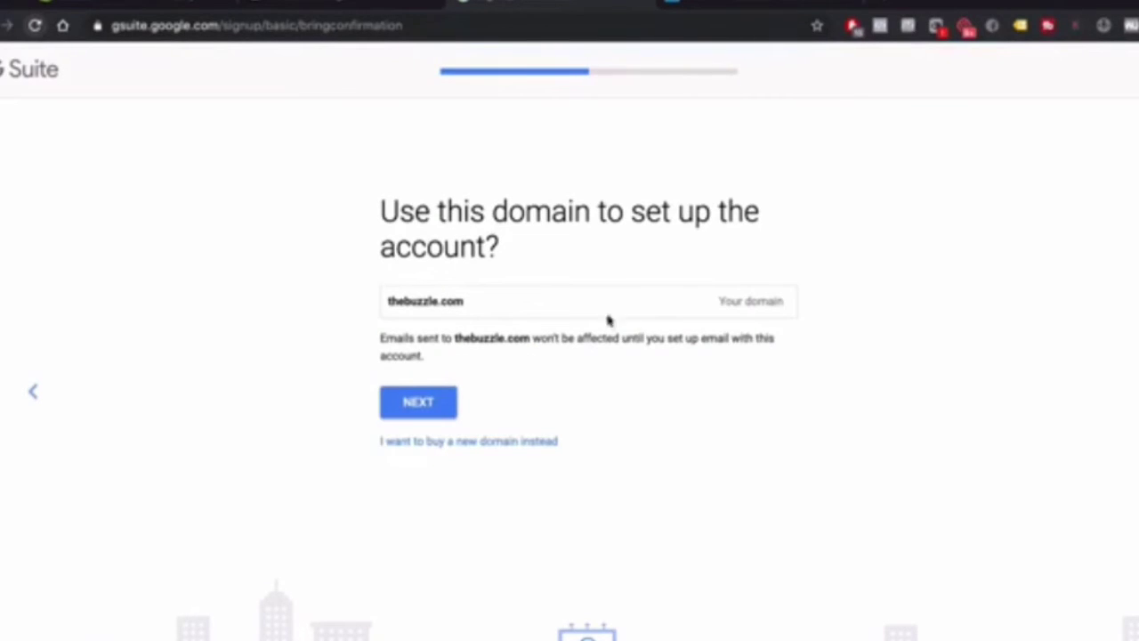
left_click(436, 403)
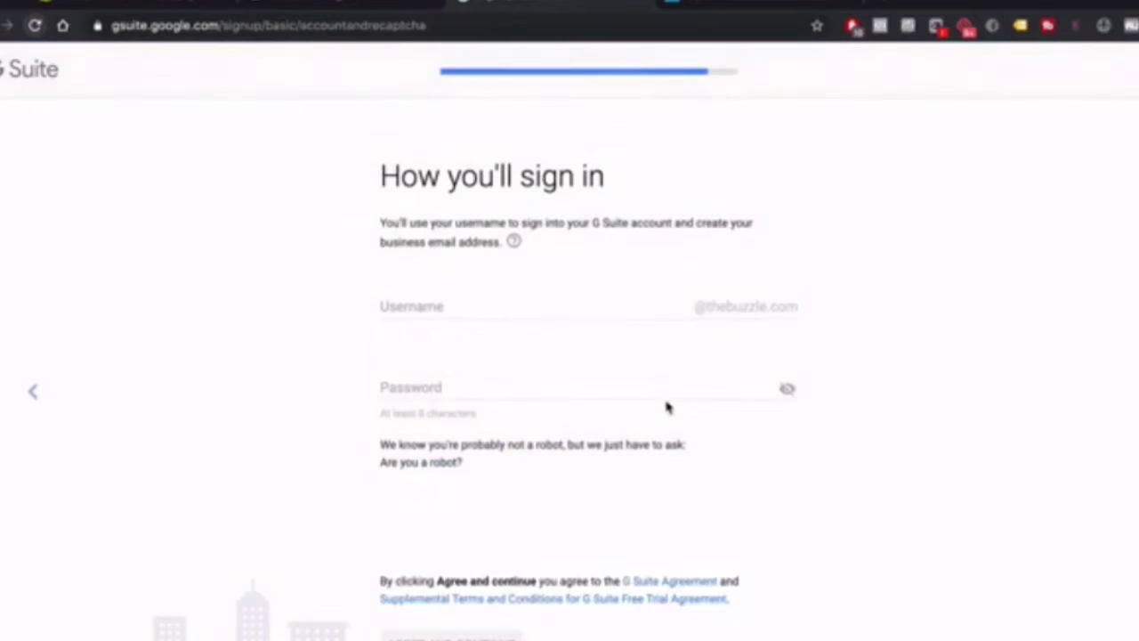
left_click(460, 300)
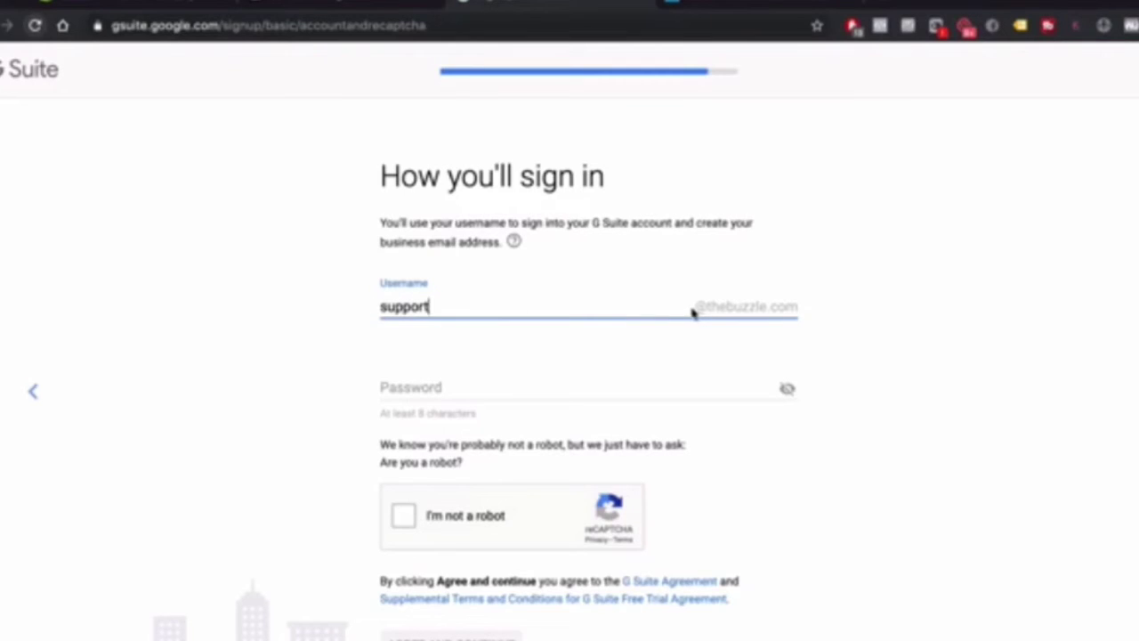
left_click(785, 313)
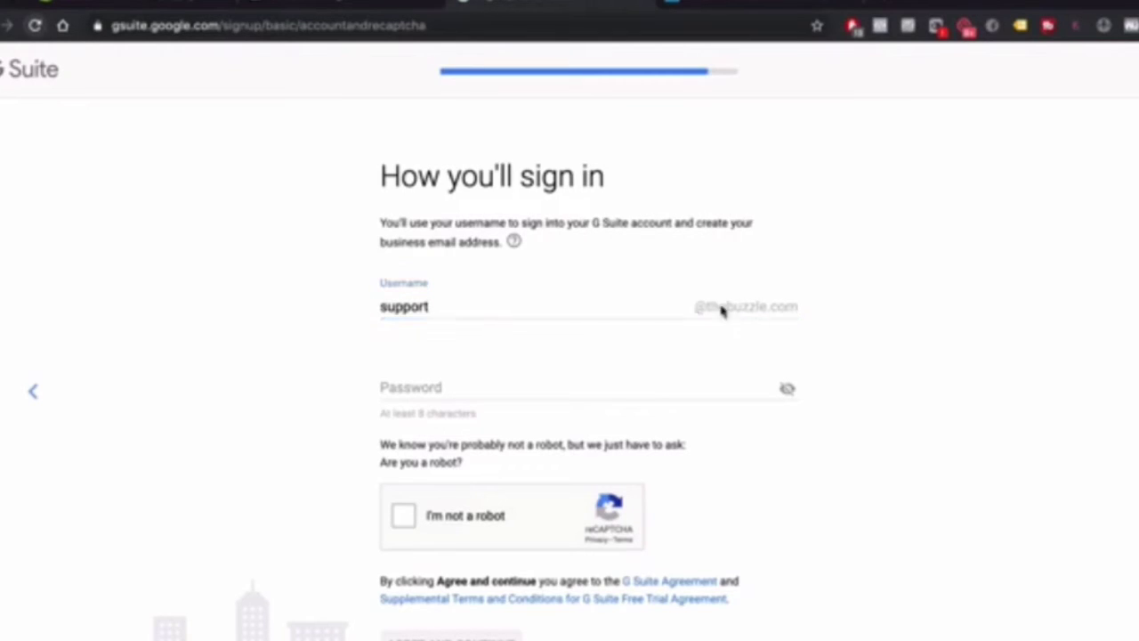
left_click(447, 384)
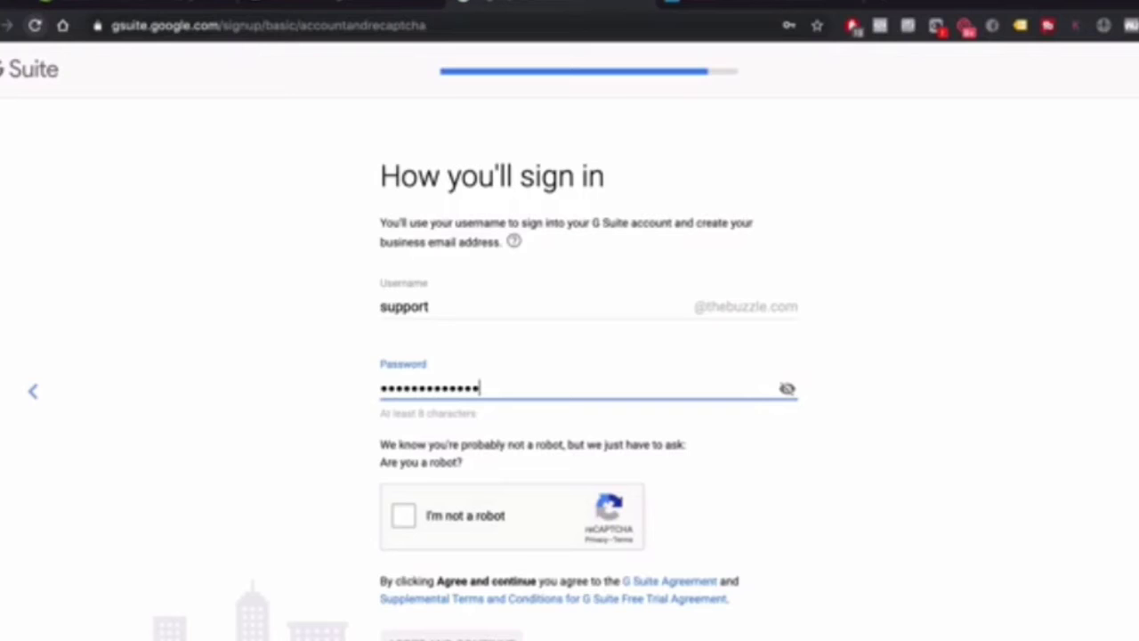
left_click(408, 516)
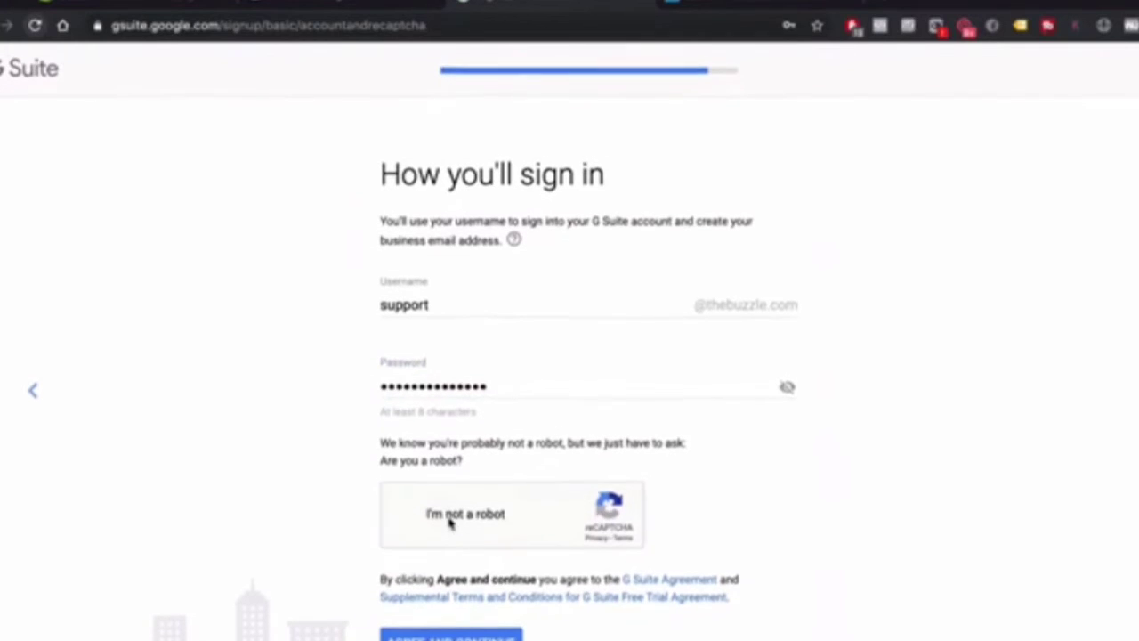
left_click(451, 636)
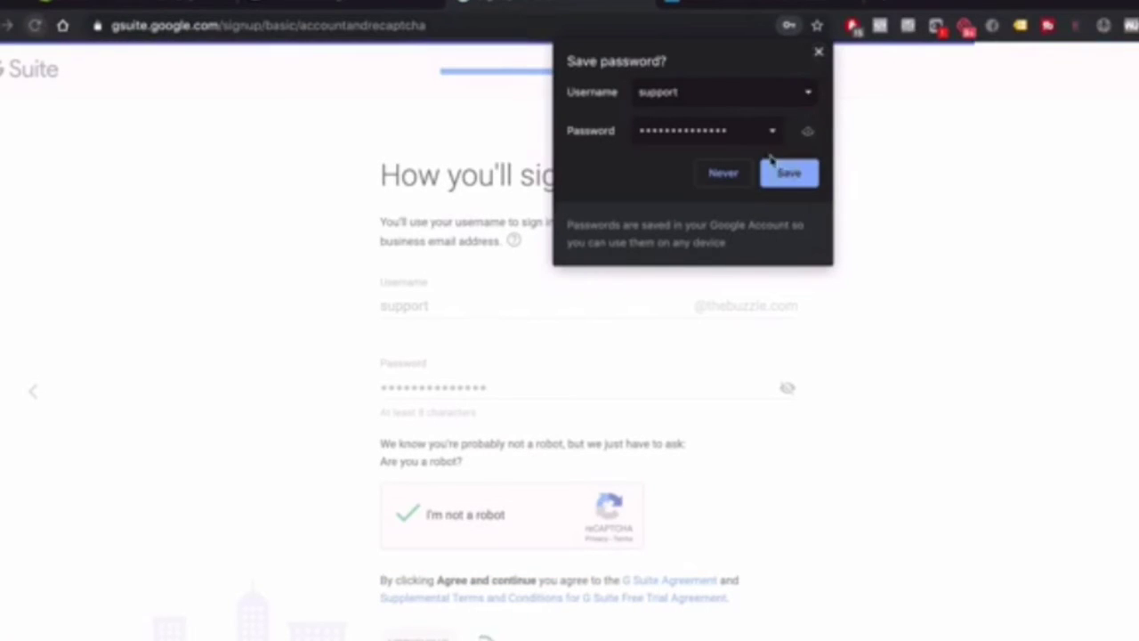
Save the login details in Chrome under the The Buzzle username
left_click(680, 90)
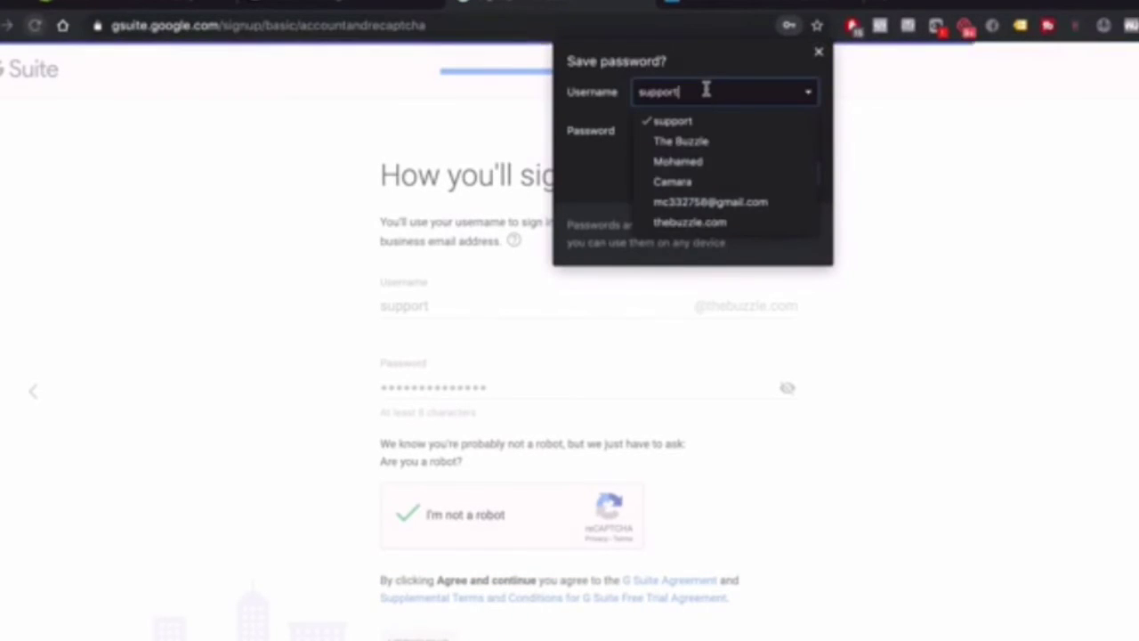
left_click(703, 143)
left_click(779, 177)
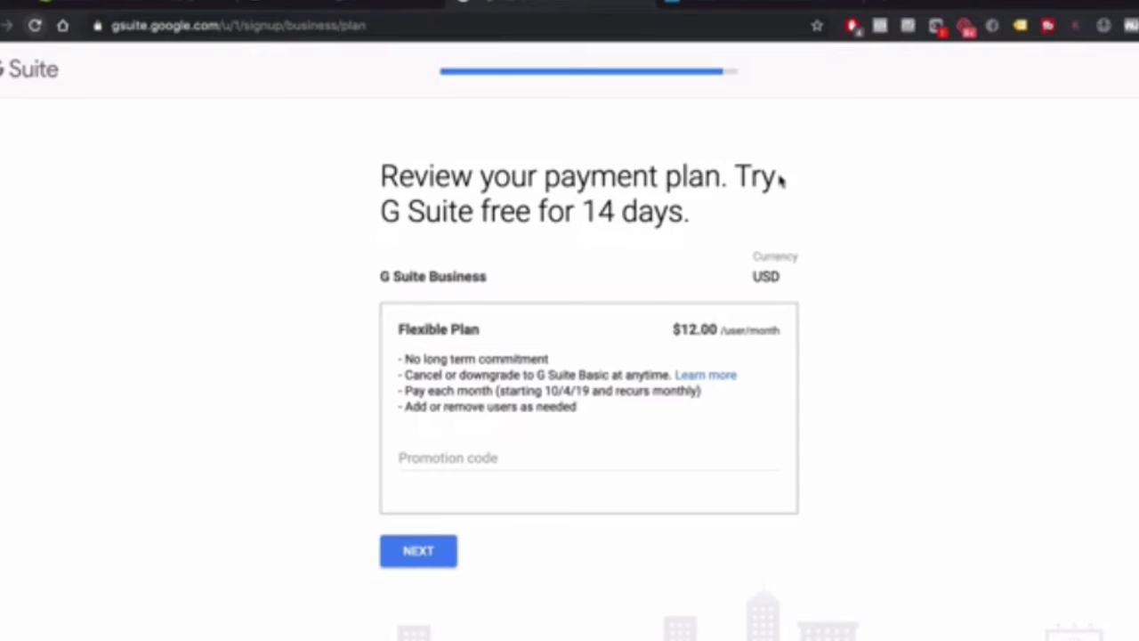
Look over the G Suite Business Flexible Plan review at $12.00 per user per month
scroll(530, 412, "down", 1)
scroll(552, 412, "up", 1)
Accept the Flexible Plan and look over the Review and check out page
left_click(414, 548)
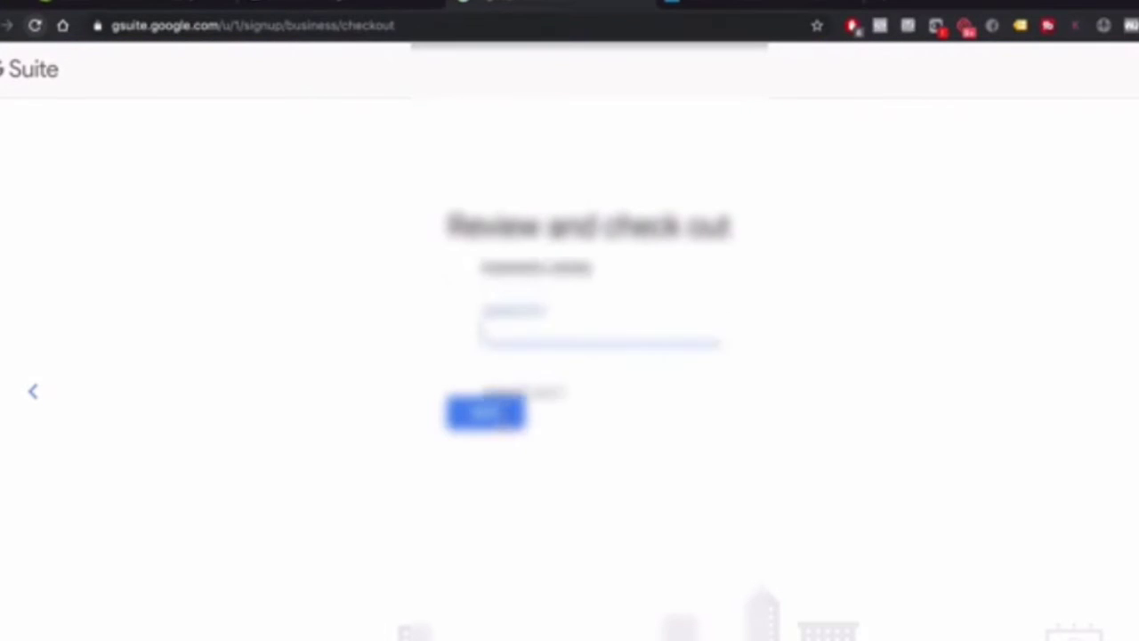
scroll(499, 427, "down", 1)
scroll(694, 585, "down", 3)
scroll(694, 584, "down", 1)
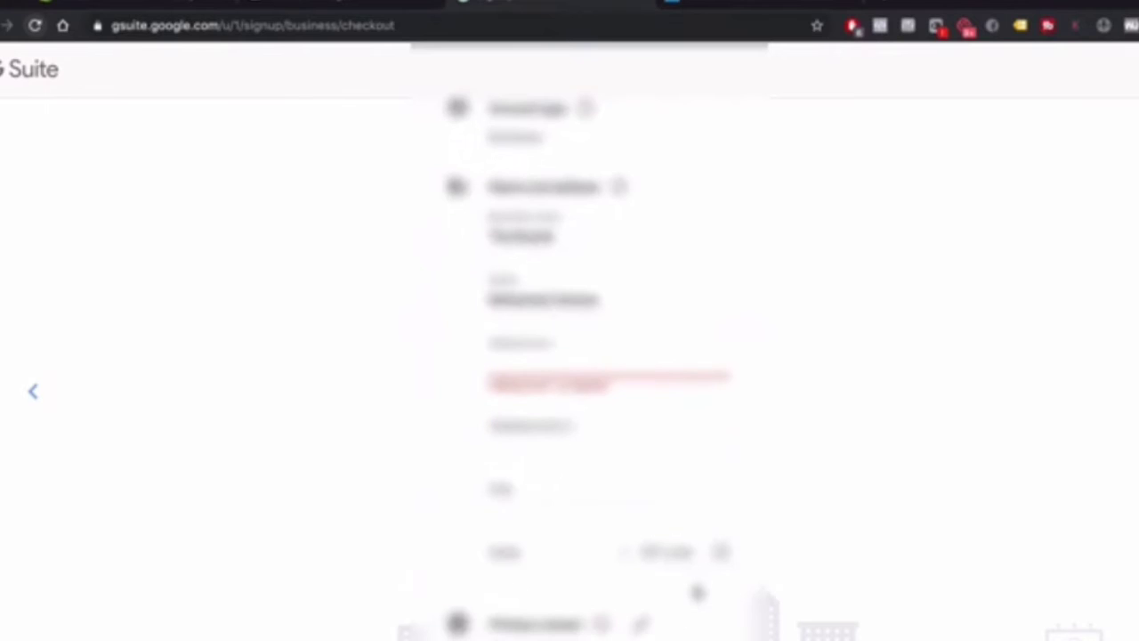
scroll(694, 585, "up", 3)
scroll(618, 419, "down", 1)
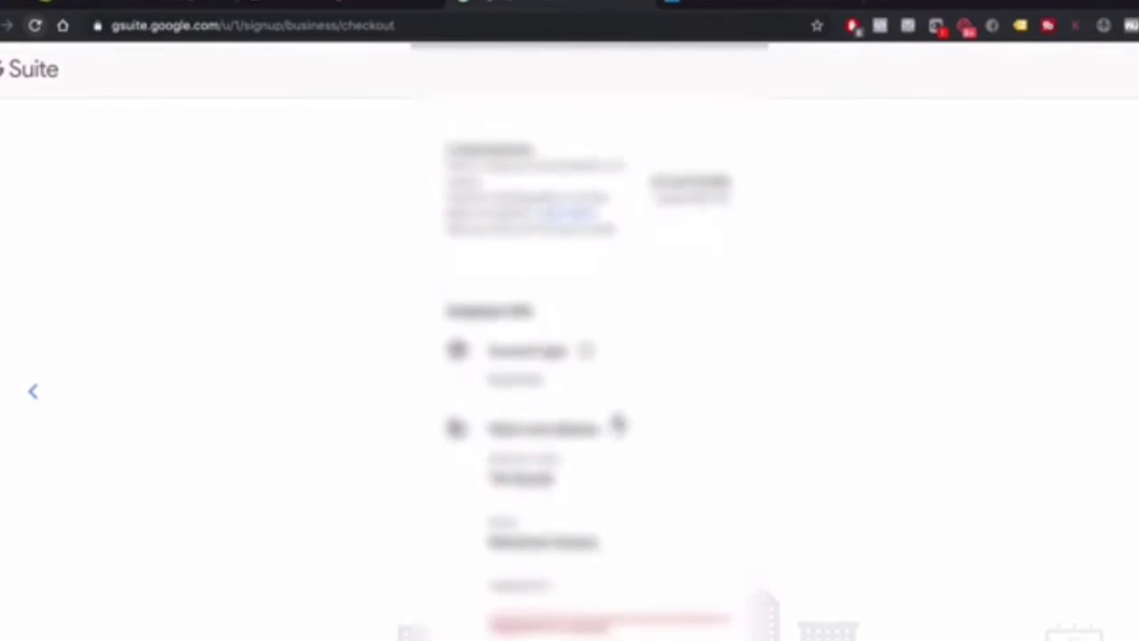
scroll(641, 391, "up", 1)
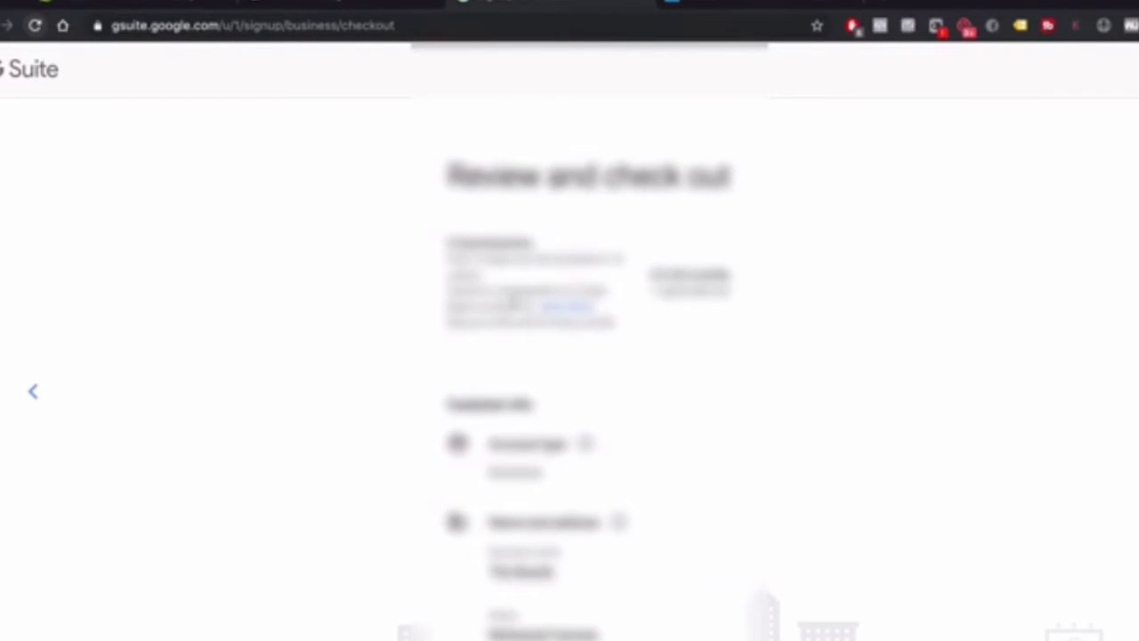
scroll(685, 363, "down", 1)
scroll(685, 363, "down", 8)
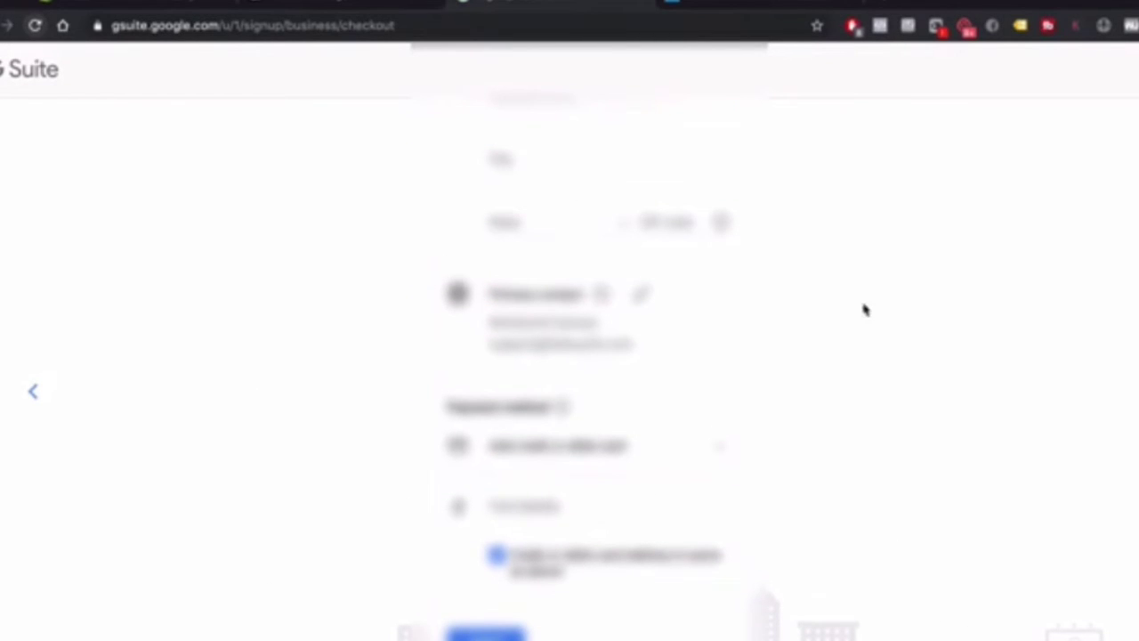
scroll(679, 504, "up", 8)
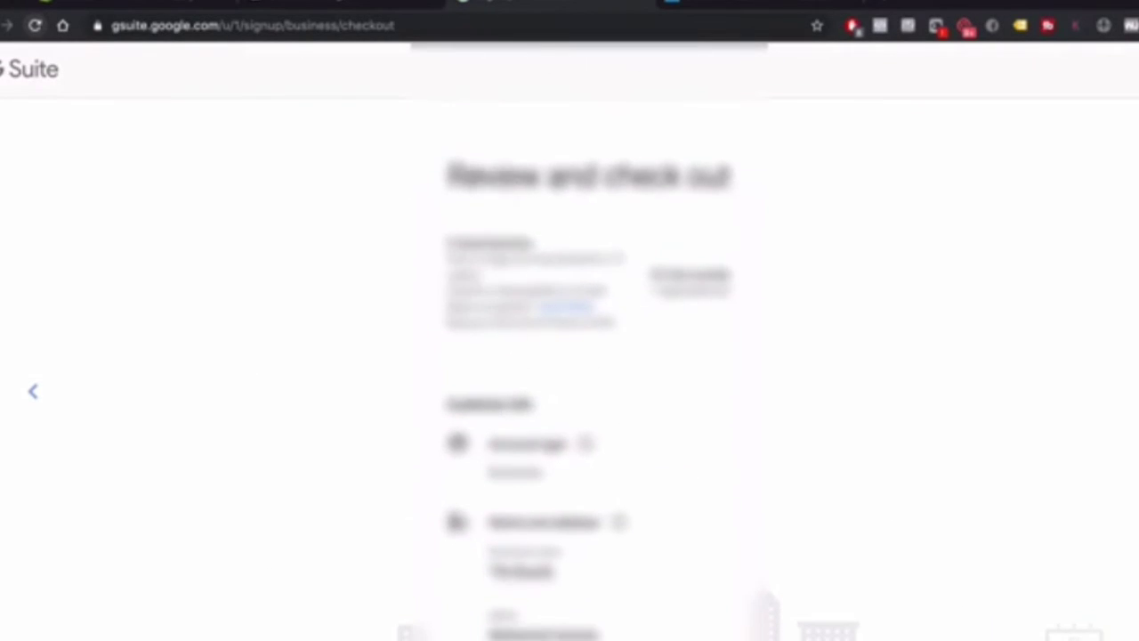
scroll(614, 539, "down", 4)
scroll(614, 540, "up", 3)
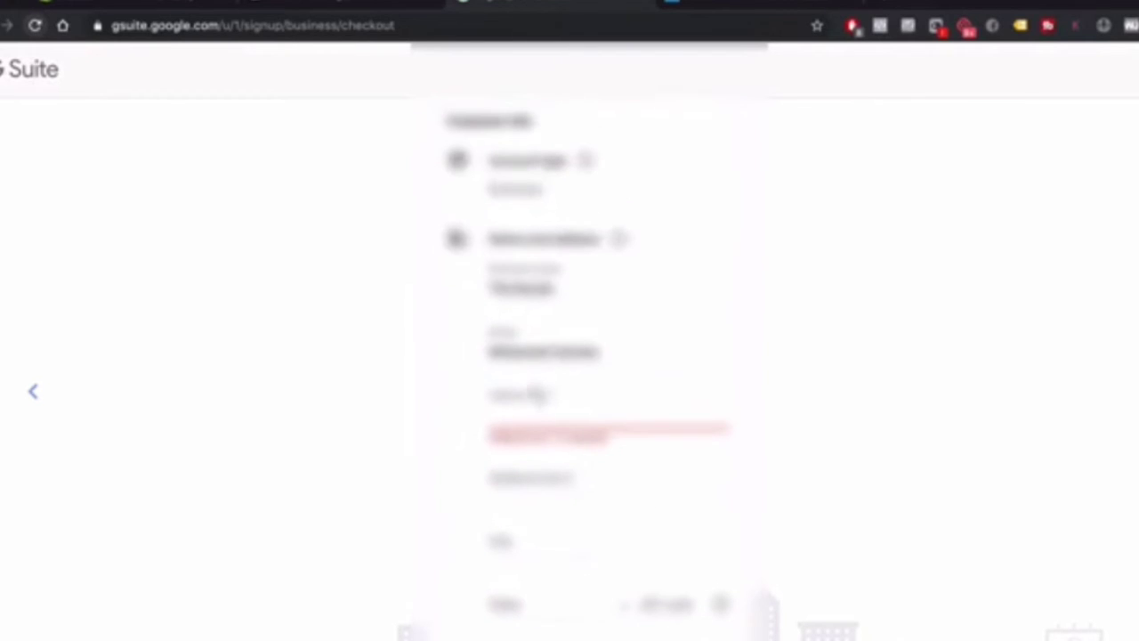
Begin entering the company address in the checkout address field
left_click(533, 412)
type("1")
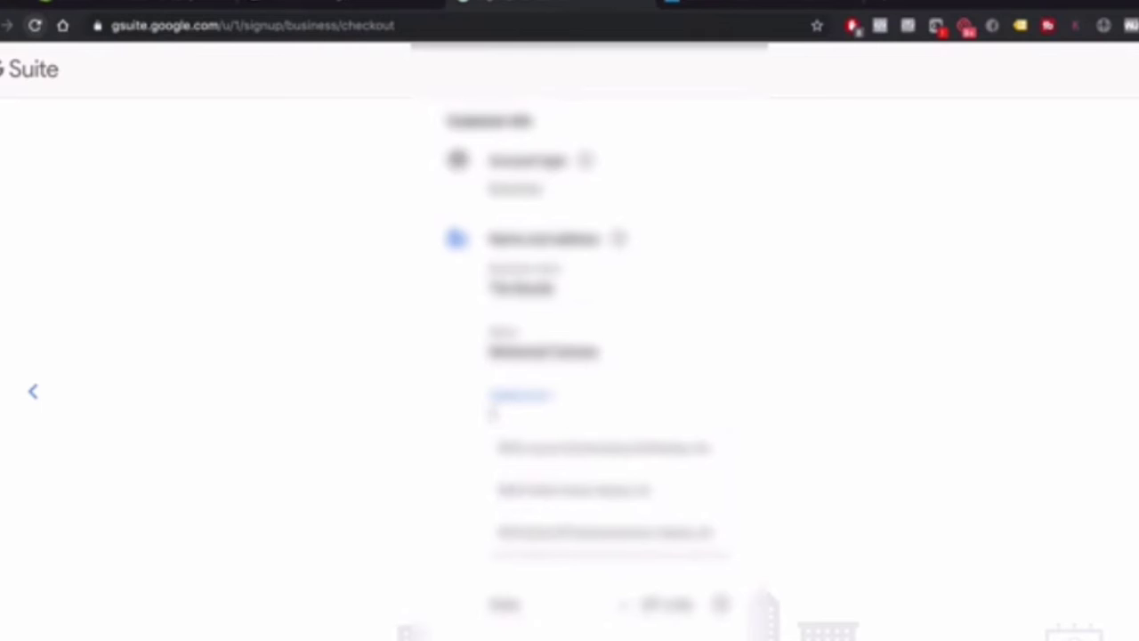
key("BackSpace")
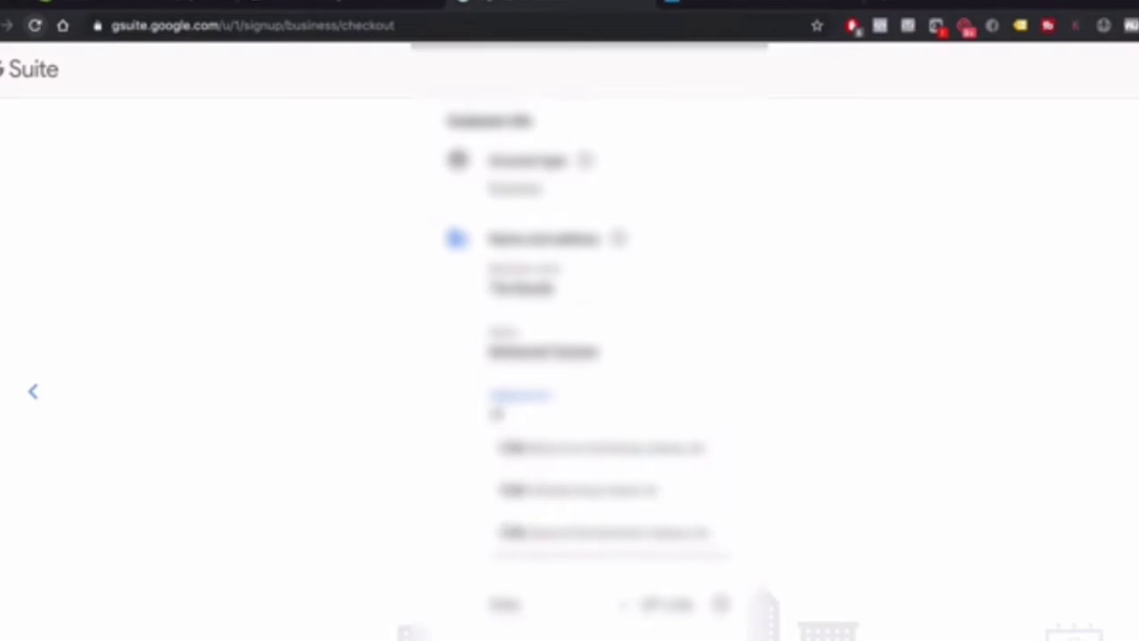
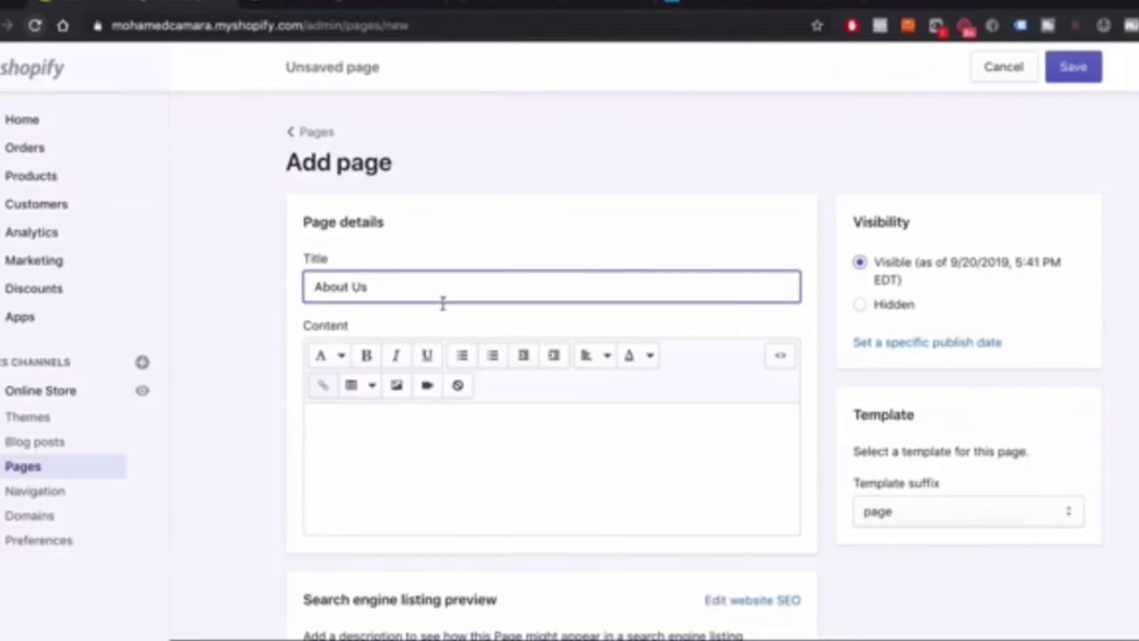
Open the About Us Page Template document in Preview via Spotlight search
scroll(504, 456, "down", 3)
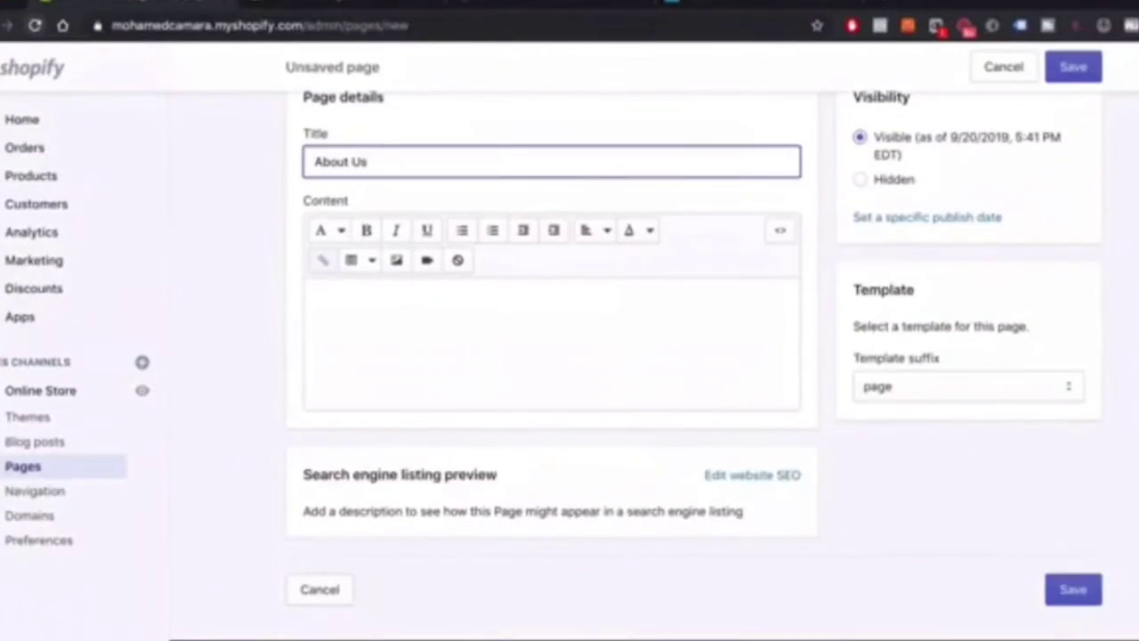
key("super+space")
type("about")
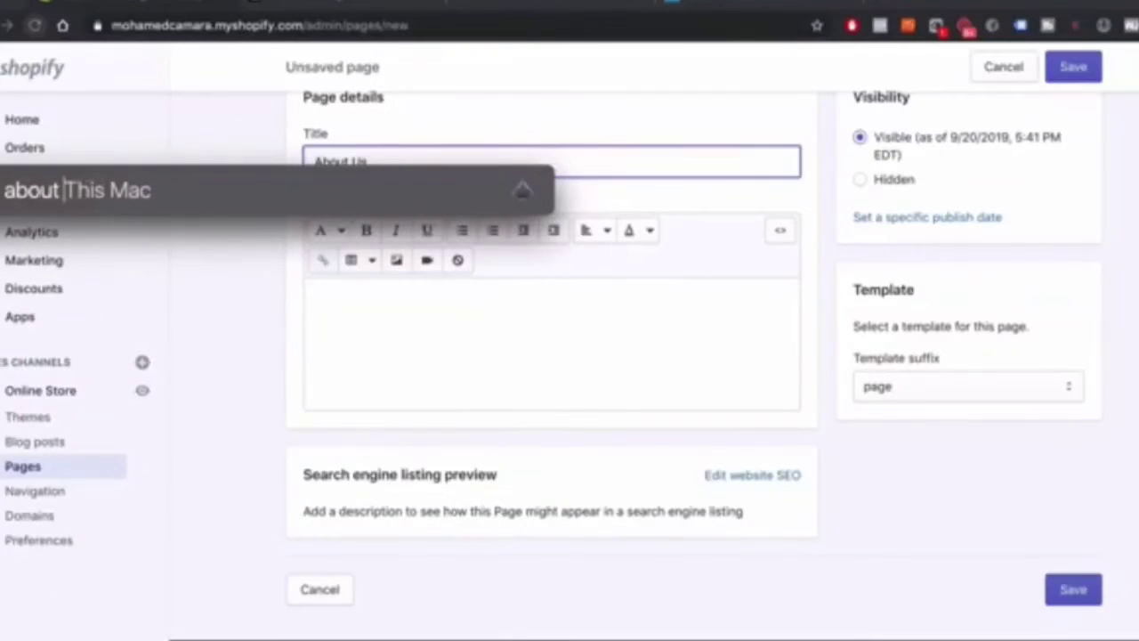
type(" us")
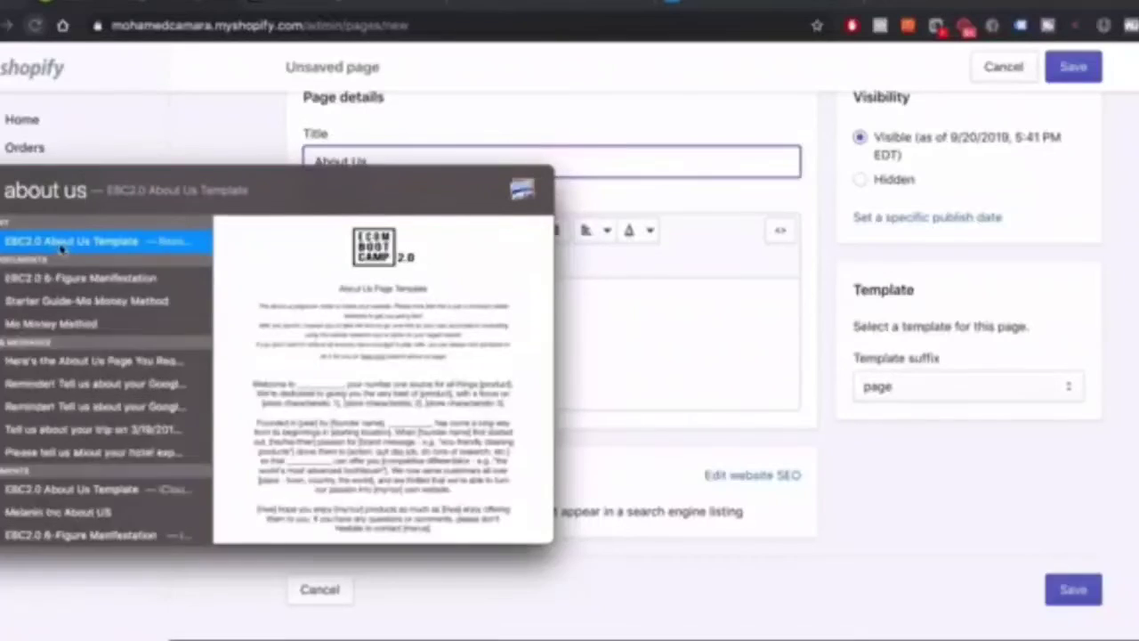
key("Return")
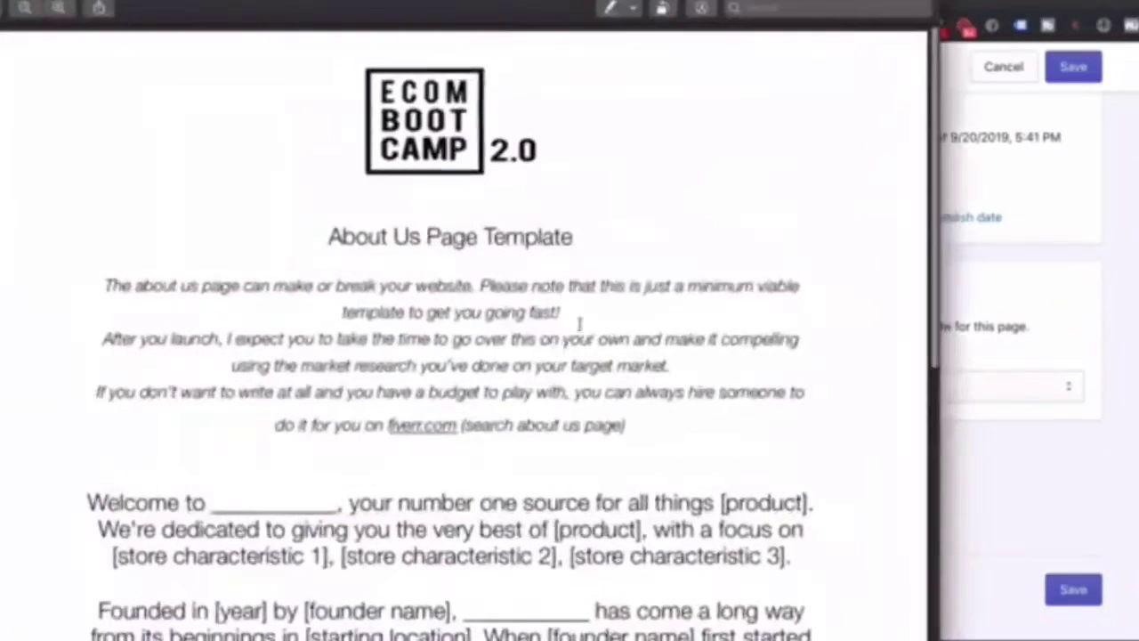
Select the template's body text down to the sign-off, then place the caret in the Shopify page content
scroll(540, 554, "down", 10)
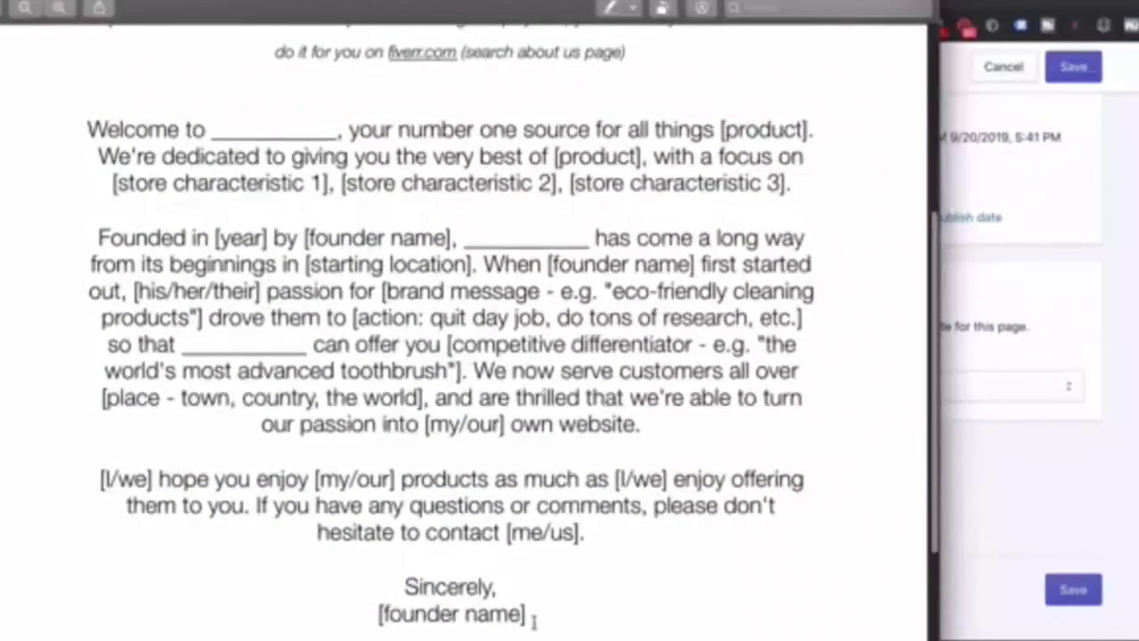
left_click_drag(532, 619, 89, 127)
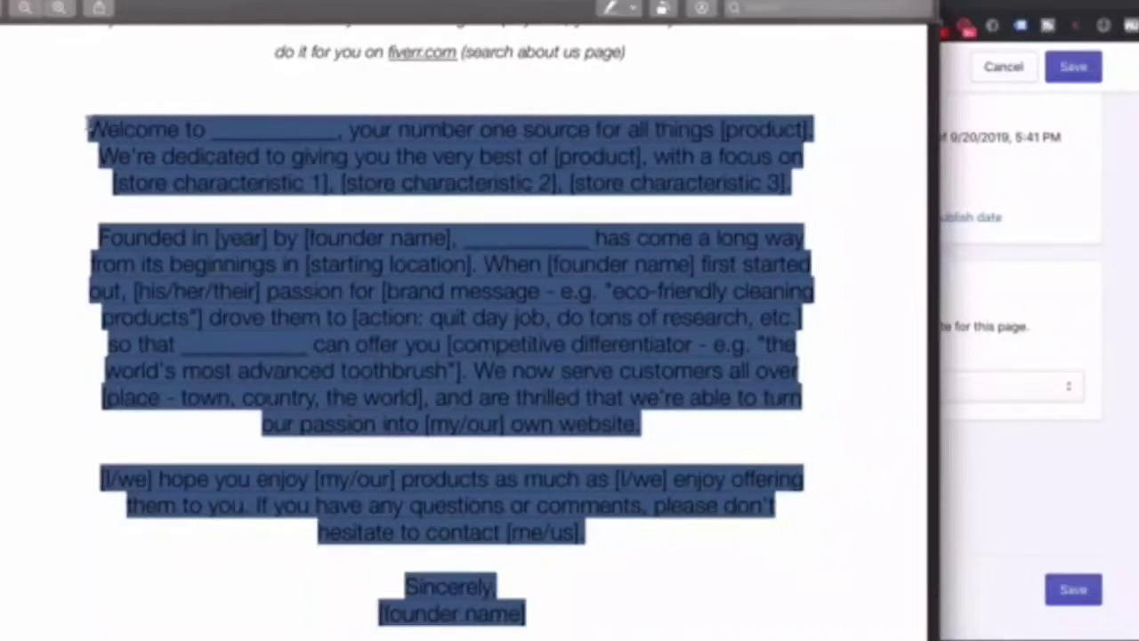
scroll(908, 398, "up", 5)
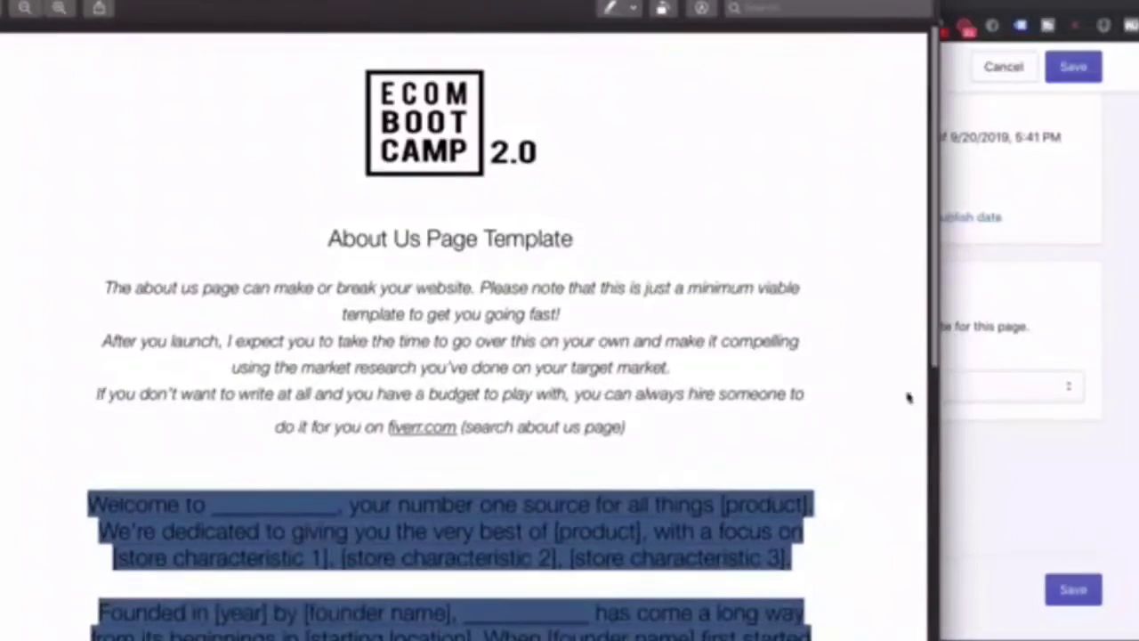
left_click(1034, 459)
left_click(363, 317)
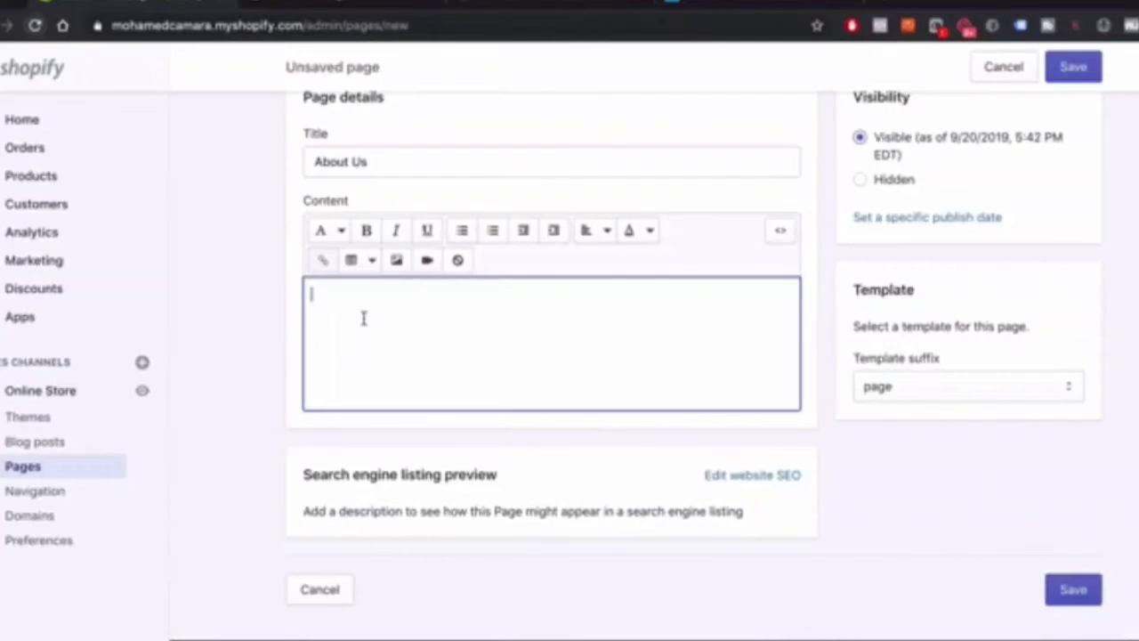
Paste the template text into the About Us content and adjust it for Buzzle's baby products
type("Welcome to __________, your number one source for all things [product]. We're dedicated to giving you the very best of [product], with a focus on [store characteristic 1], [store characteristic 2], [store characteristic 3]. Founded in [year] by [founder name], __________ has come a long way from its beginnings in [starting location]. When [founder name] first started out, [his/her/their] passion for [brand message - e.g. \"eco-friendly cleaning products\"] drove them to [action: quit day job, do tons of research, etc.] so that __________ can offer you [competitive differentiator - e.g. \"the world's most advanced toothbrush\"]. We now serve customers all over [place - town, country, the world], and are thrilled that we're able to turn our passion into [my/our] own website. [I/we] hope you enjoy [my/our] products as much as [I/we] enjoy offering them to you. If you have any questions or comments, please don't hesitate to contact [me/us]. Sincerely, [founder name]")
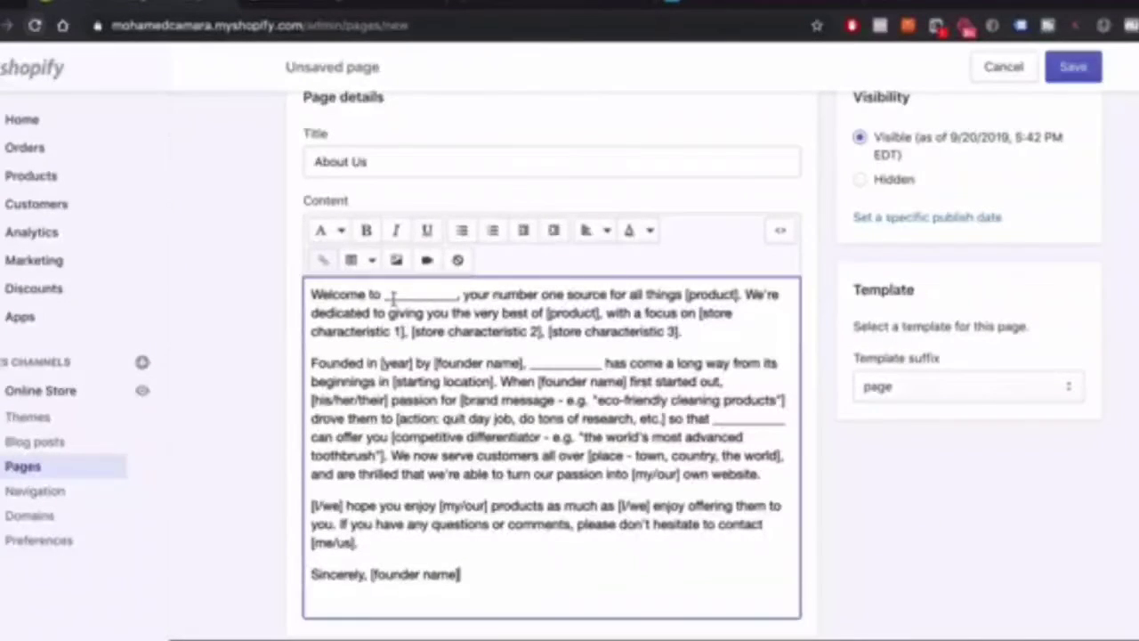
scroll(421, 595, "down", 3)
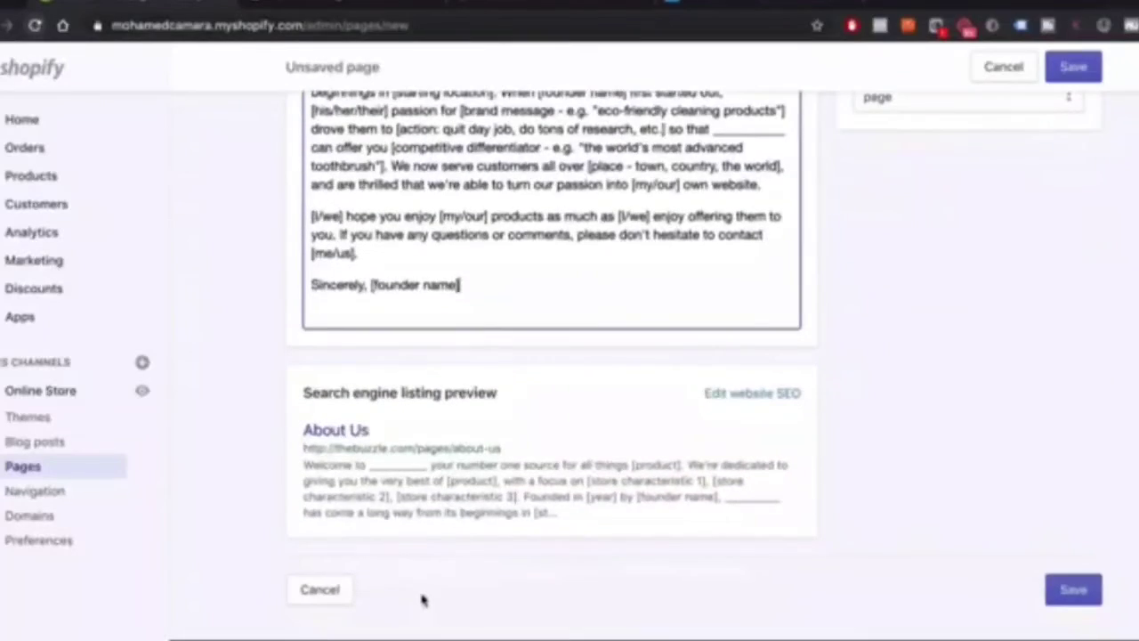
scroll(422, 598, "up", 5)
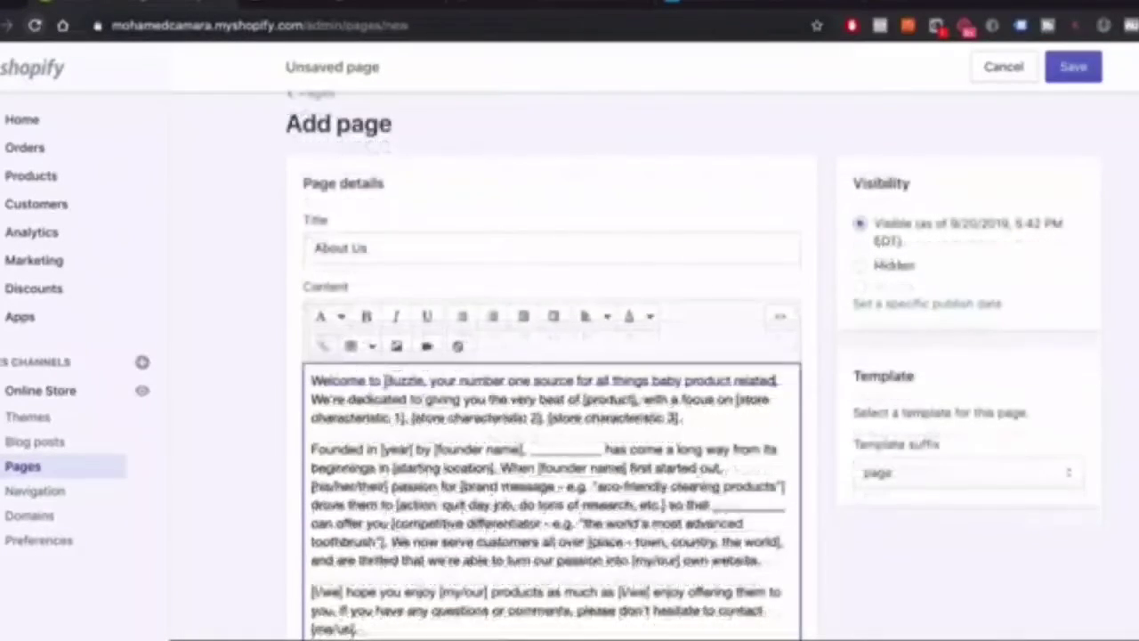
scroll(385, 381, "down", 1)
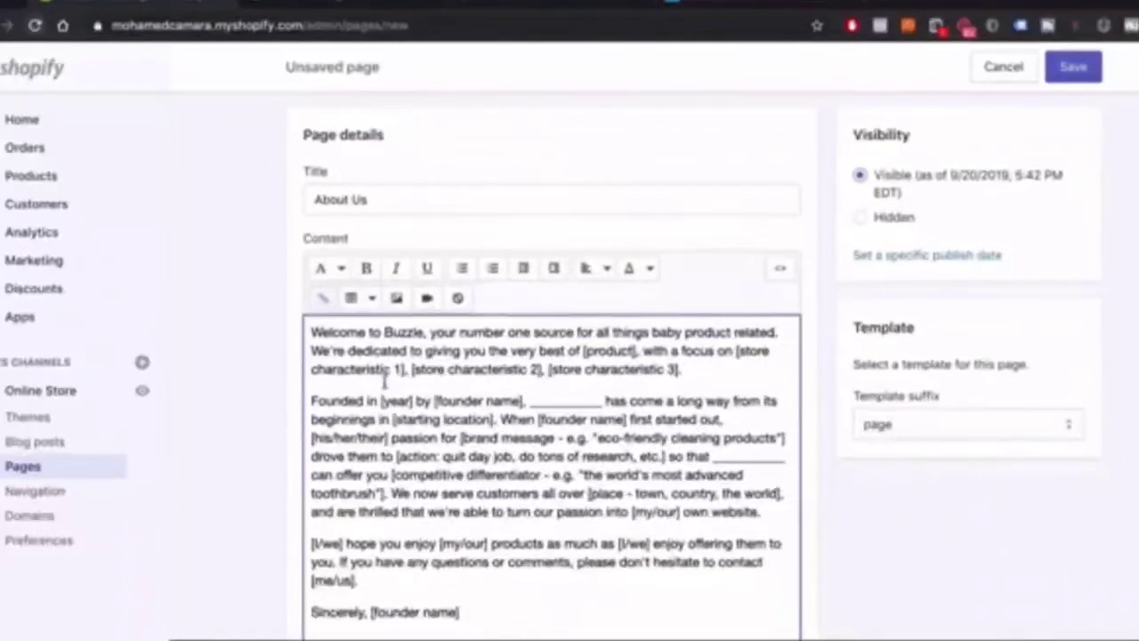
scroll(654, 373, "down", 3)
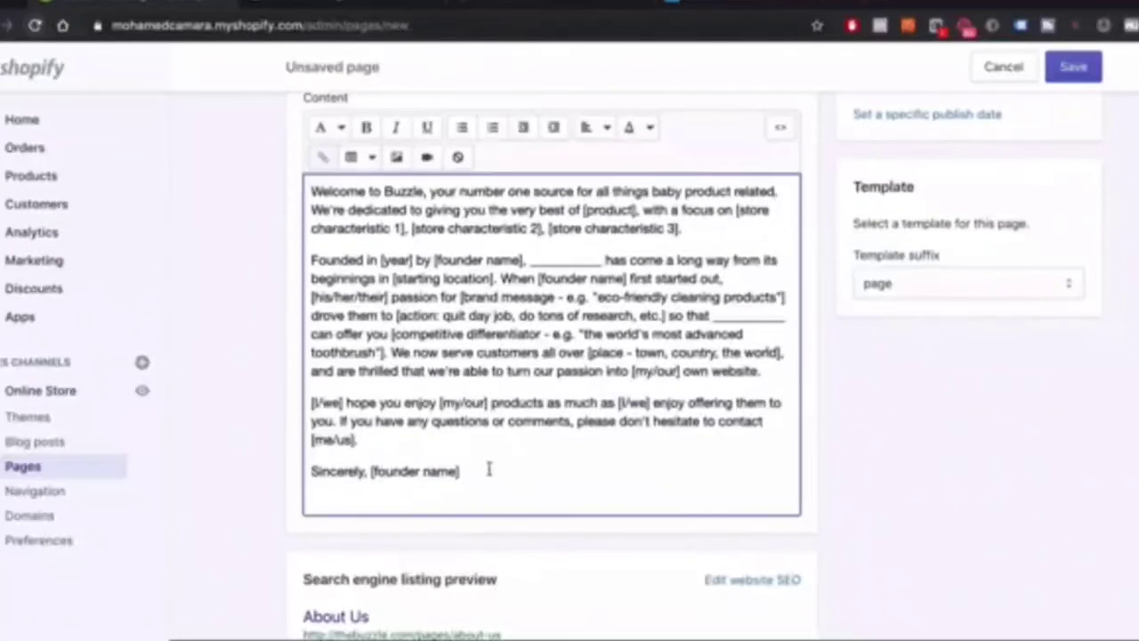
left_click_drag(511, 471, 491, 402)
left_click(494, 402)
scroll(508, 478, "up", 5)
scroll(374, 391, "down", 4)
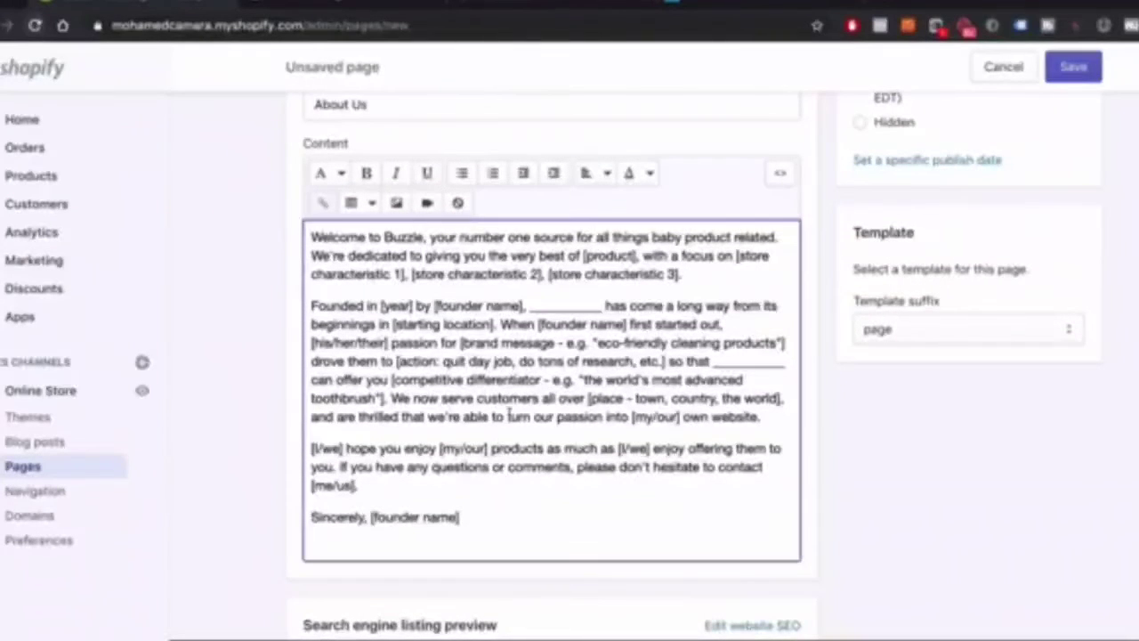
Save the About Us page and go back to the Pages list
left_click(1073, 67)
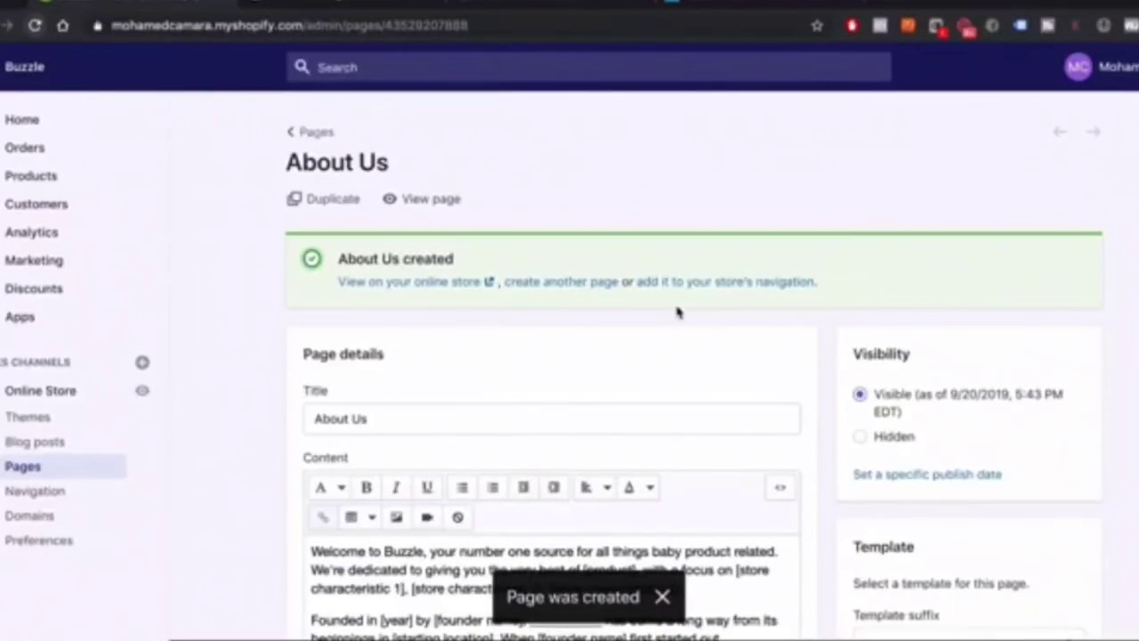
scroll(504, 557, "down", 6)
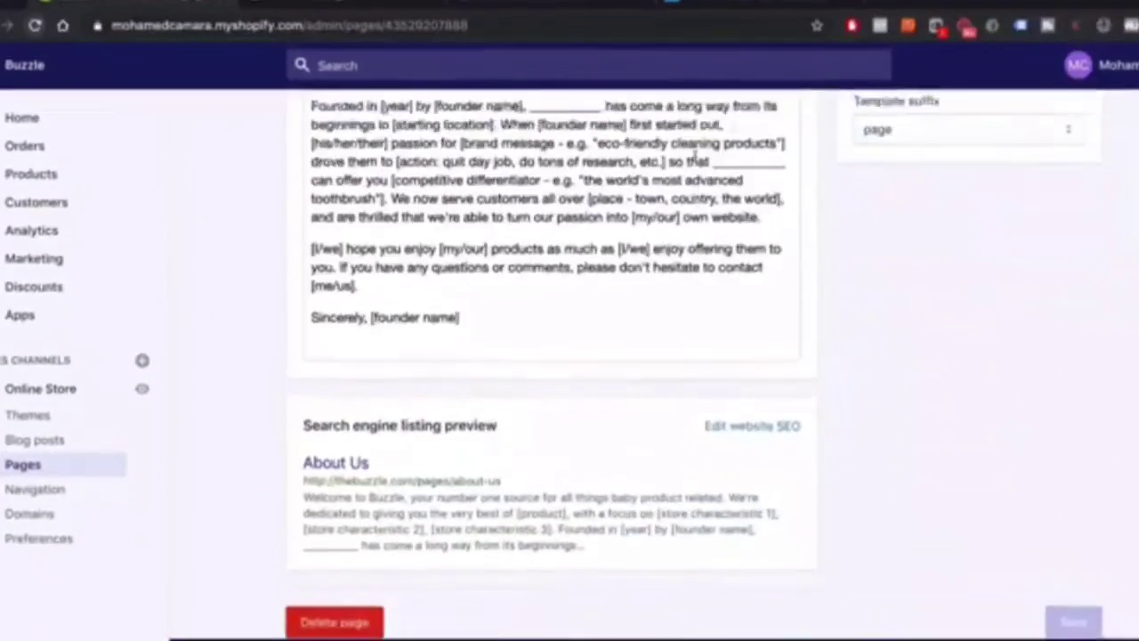
scroll(504, 556, "up", 6)
left_click(315, 132)
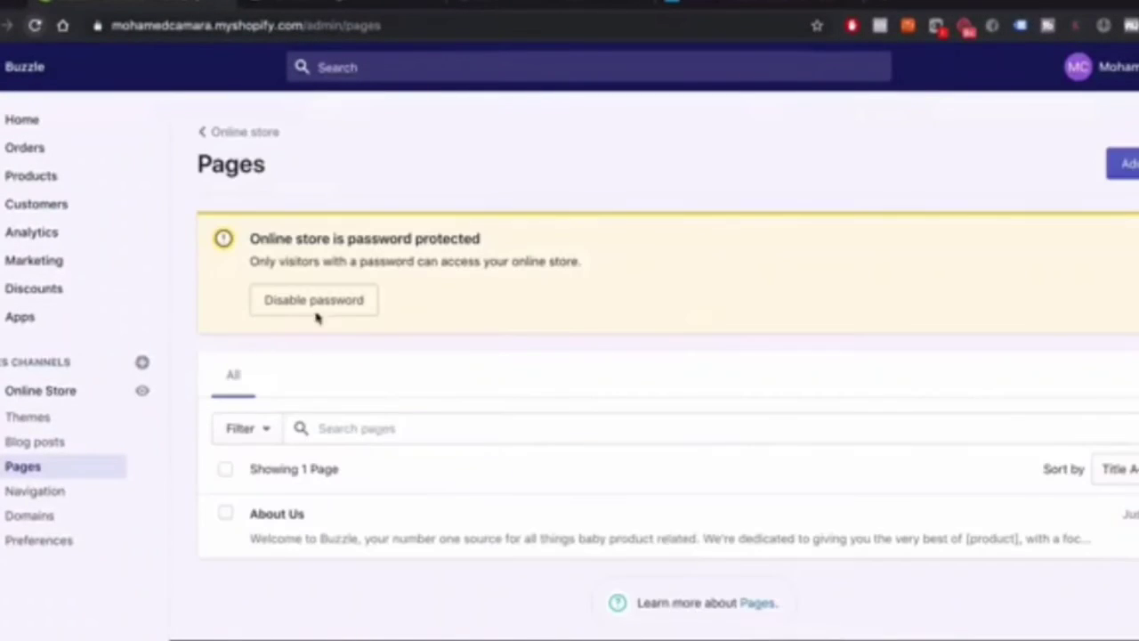
Check the pages-to-create slide in Keynote, then return to the Shopify Pages list
key("ctrl+Up")
left_click(979, 186)
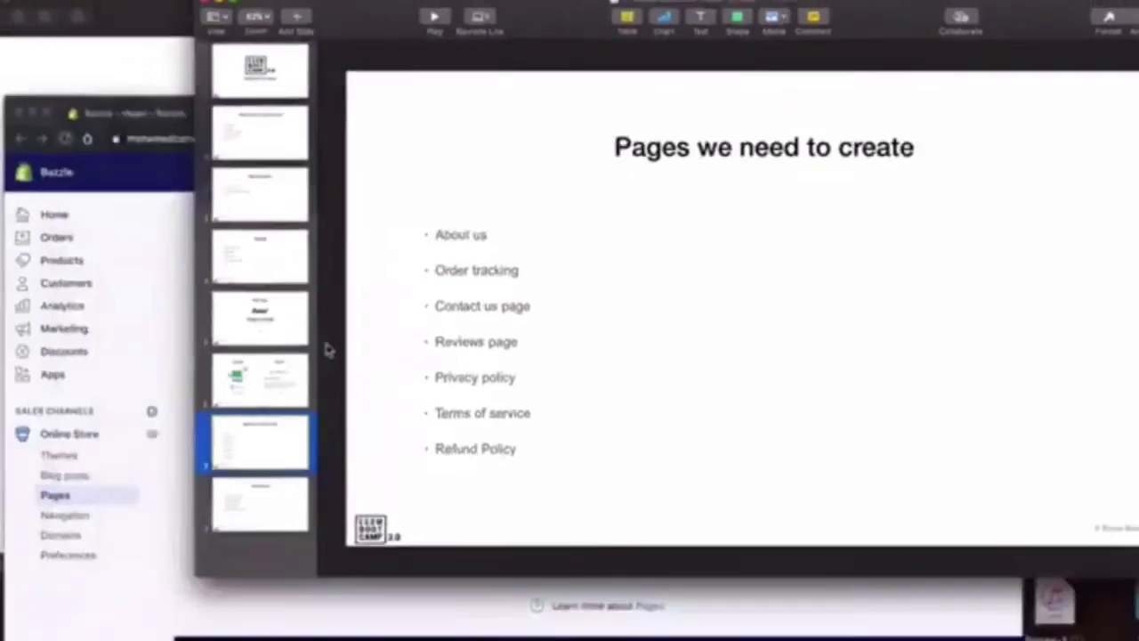
key("ctrl+Up")
left_click(341, 525)
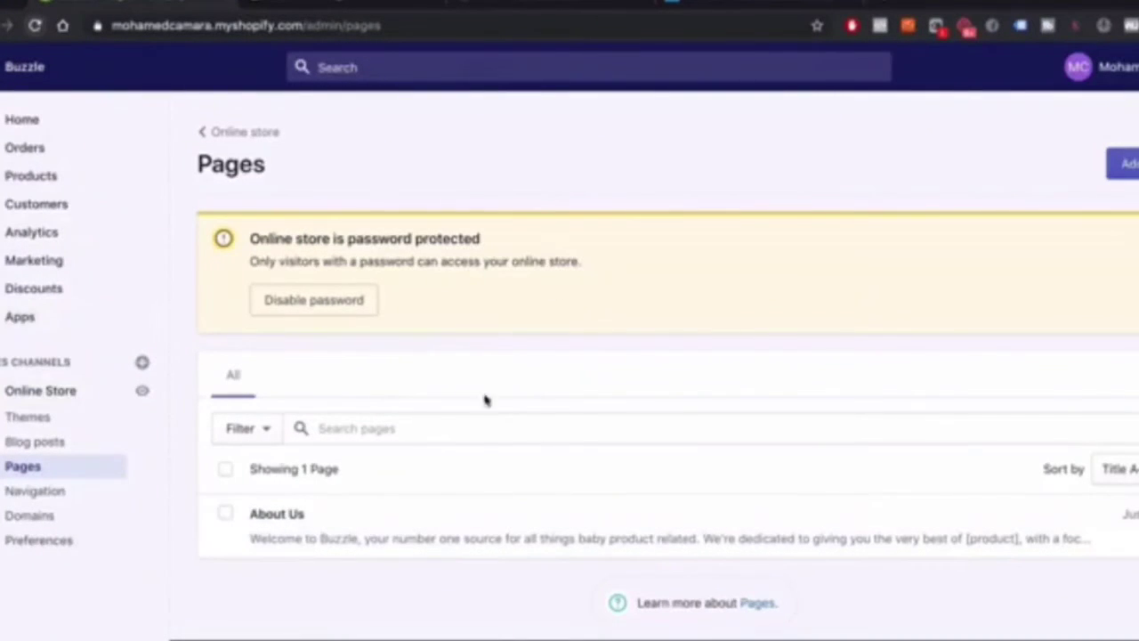
Open the Shopify App Store from the store's Apps section
left_click(17, 327)
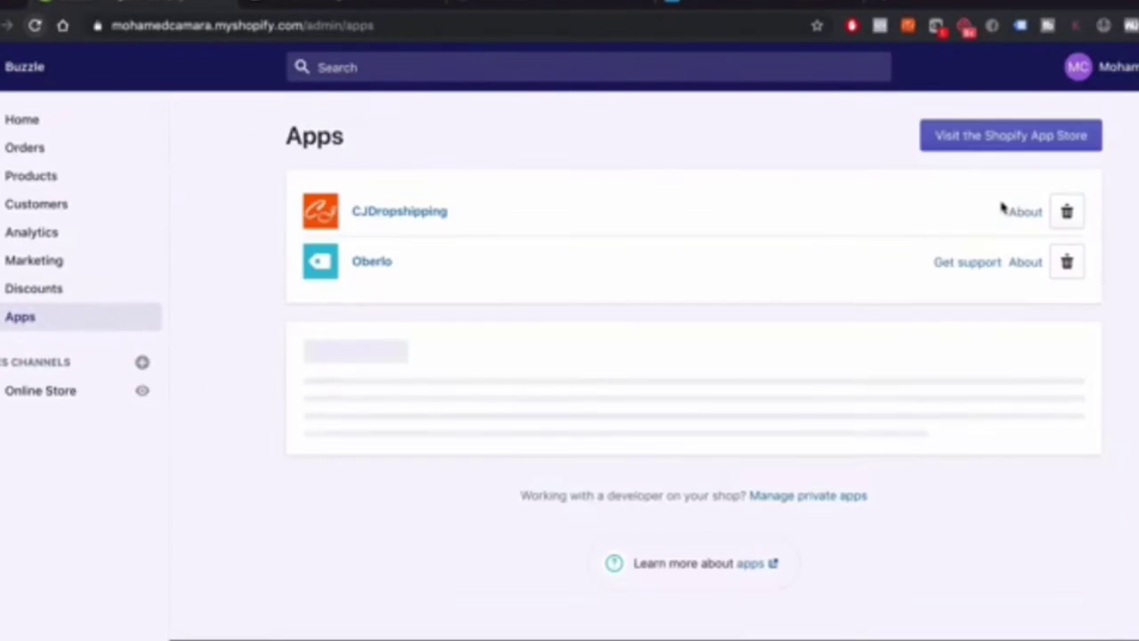
left_click(1021, 144)
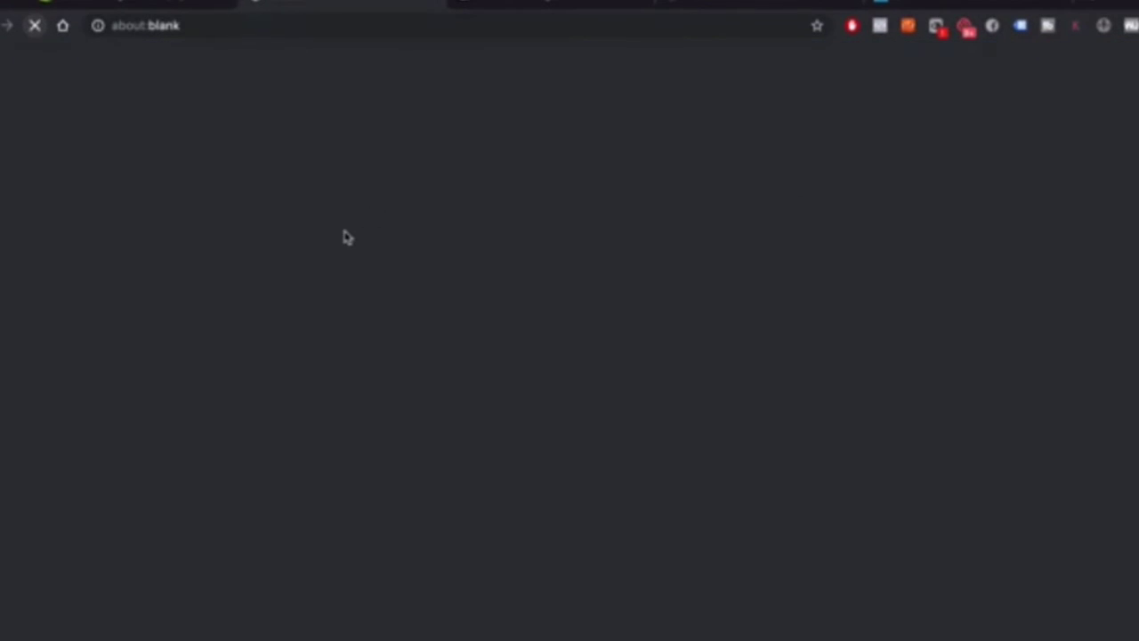
left_click(128, 5)
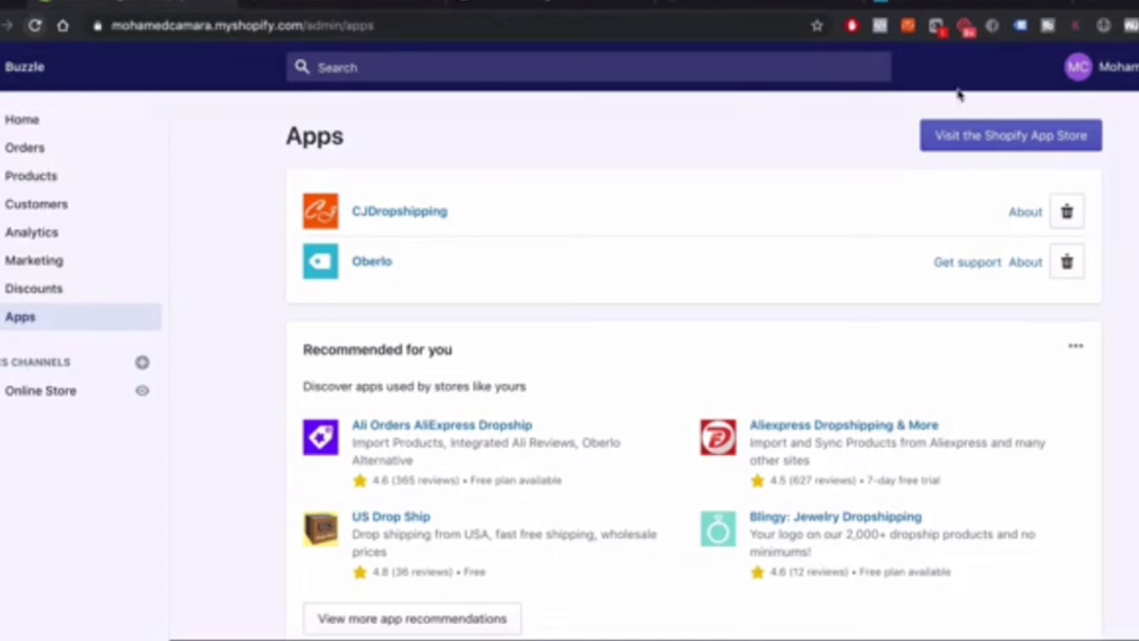
left_click(315, 7)
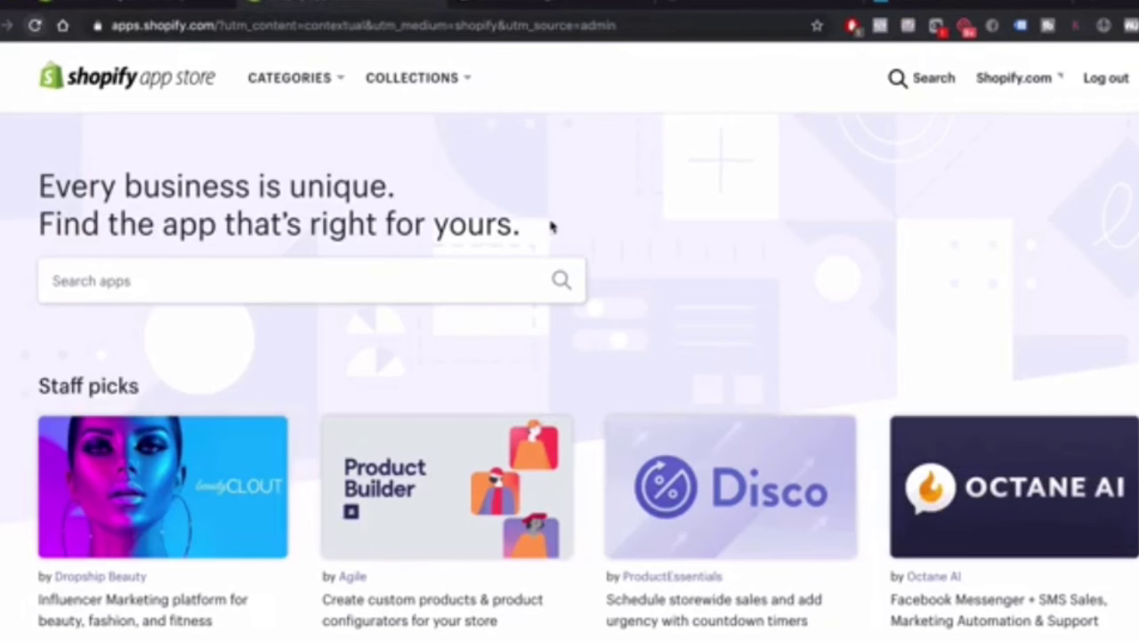
Search the App Store for 'order tracking' and open the Tracktor Order Tracking app page
left_click(216, 281)
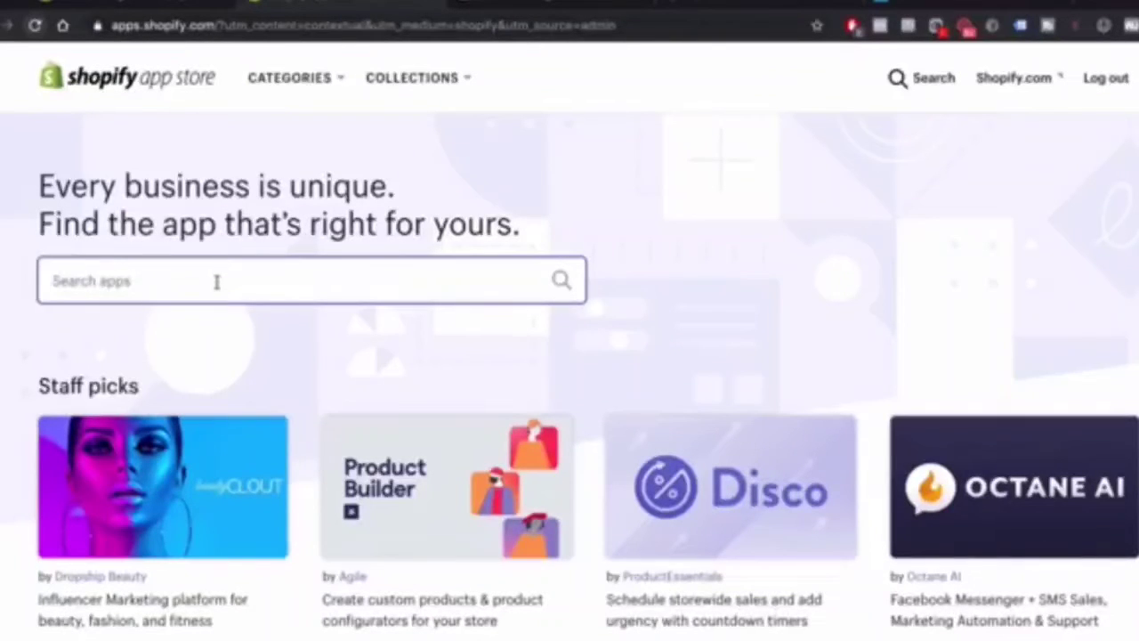
type("order th")
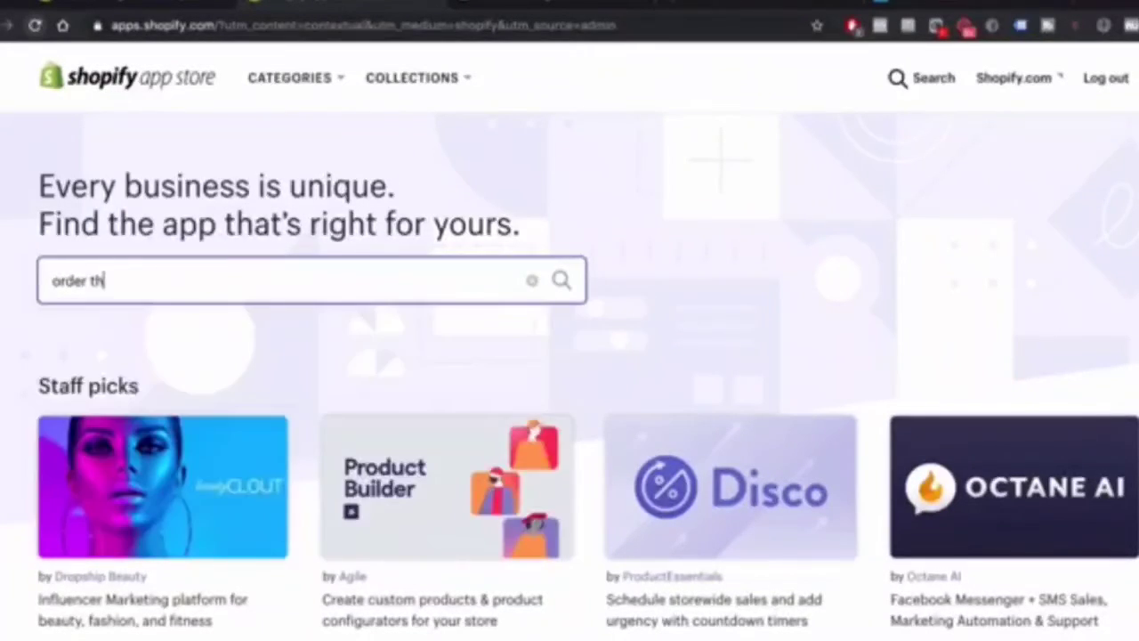
left_click(190, 325)
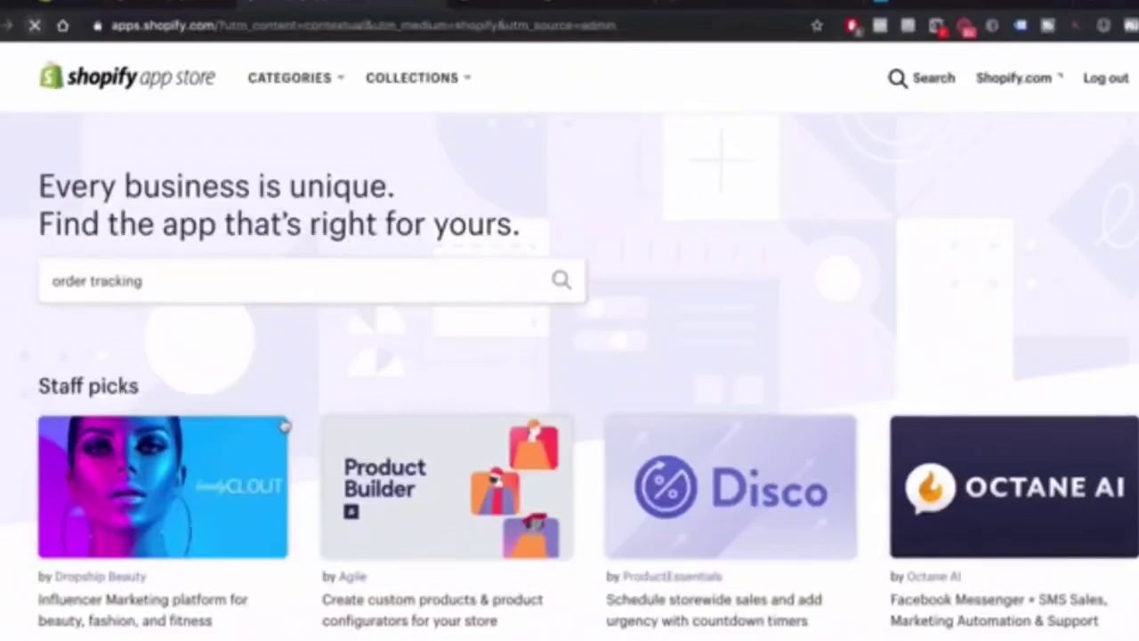
scroll(752, 433, "down", 2)
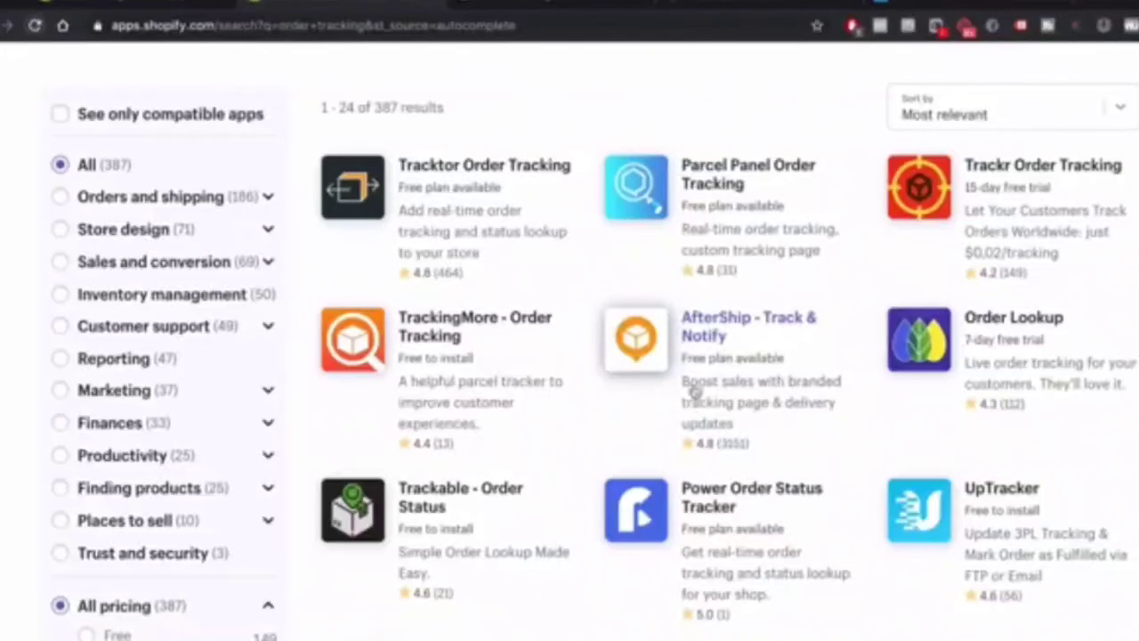
scroll(709, 352, "down", 1)
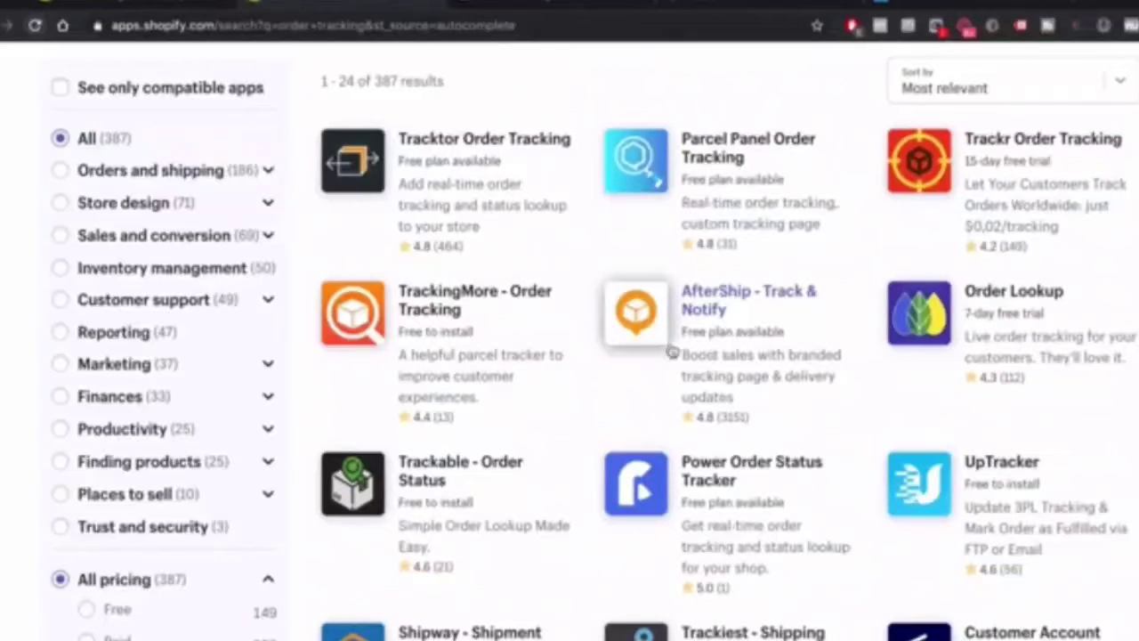
scroll(726, 352, "up", 1)
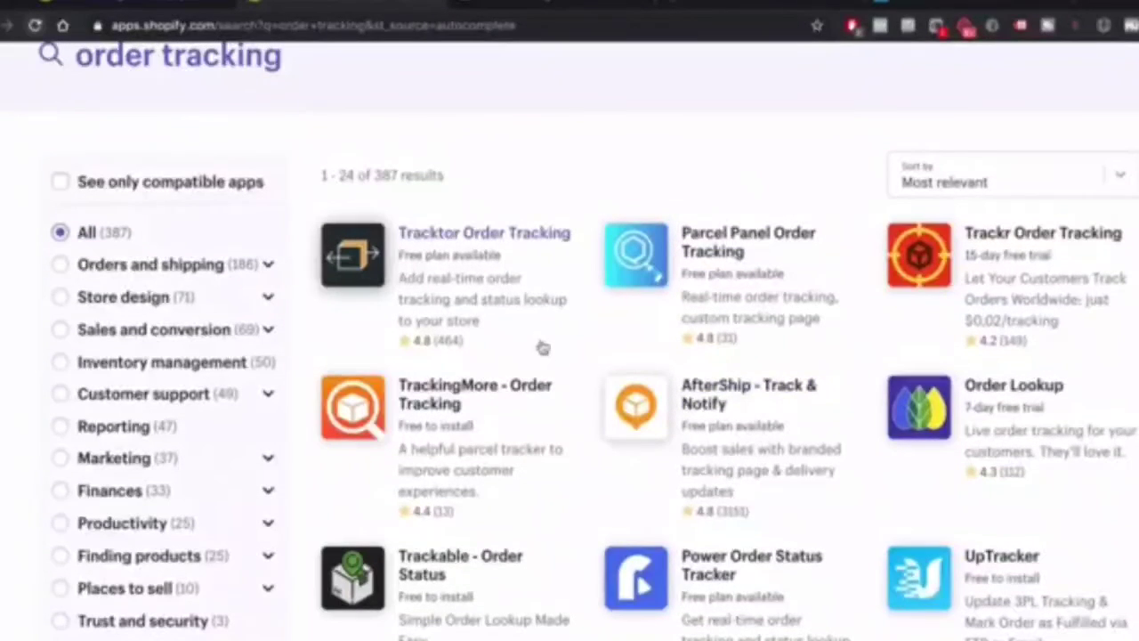
left_click(452, 242)
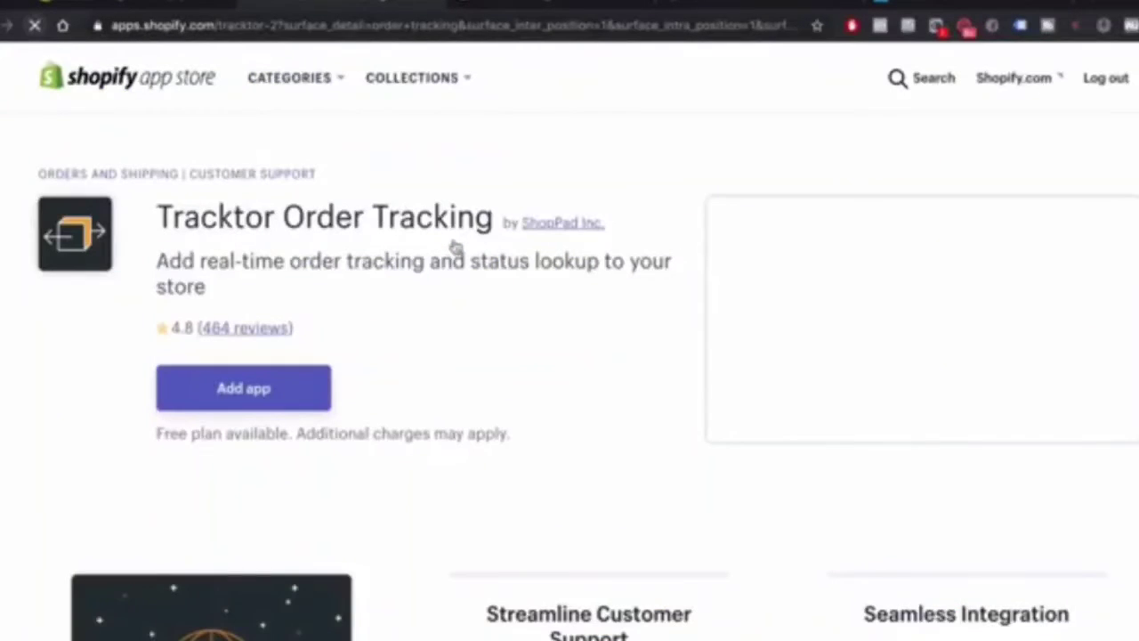
Add the Tracktor app and confirm installing it on the Buzzle store
scroll(255, 392, "down", 1)
scroll(256, 392, "up", 1)
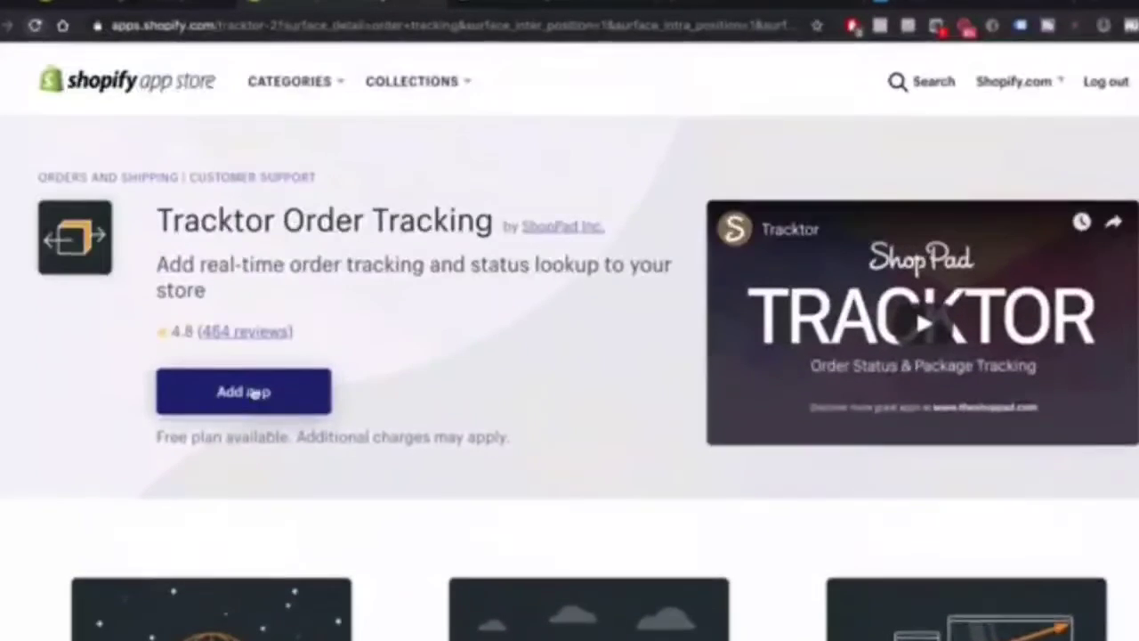
left_click(254, 389)
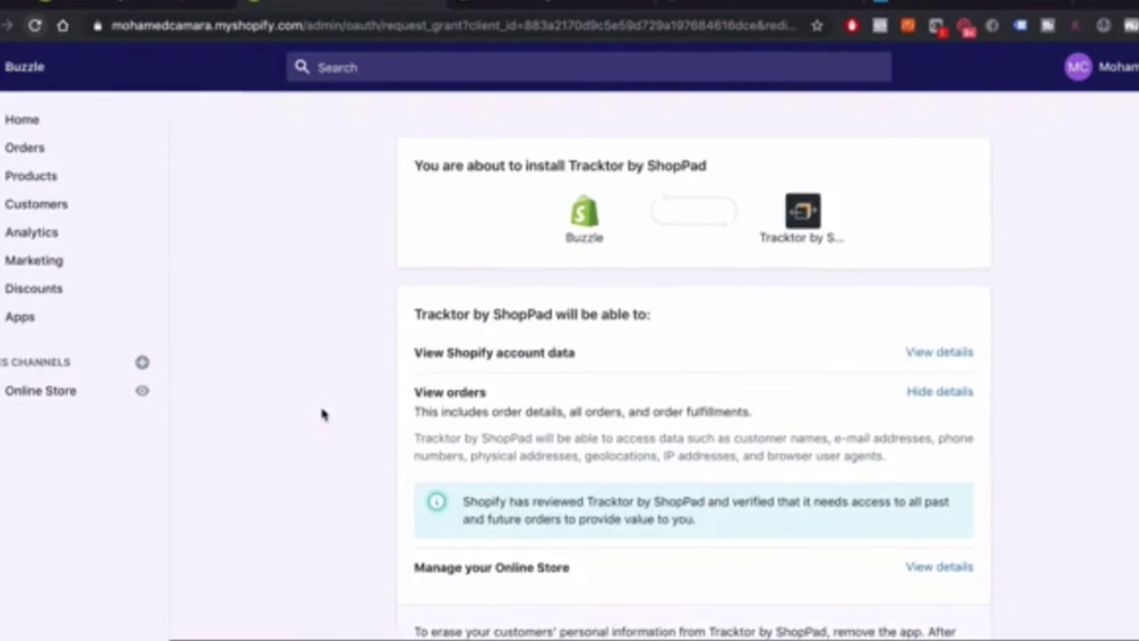
scroll(323, 414, "down", 5)
scroll(882, 389, "up", 5)
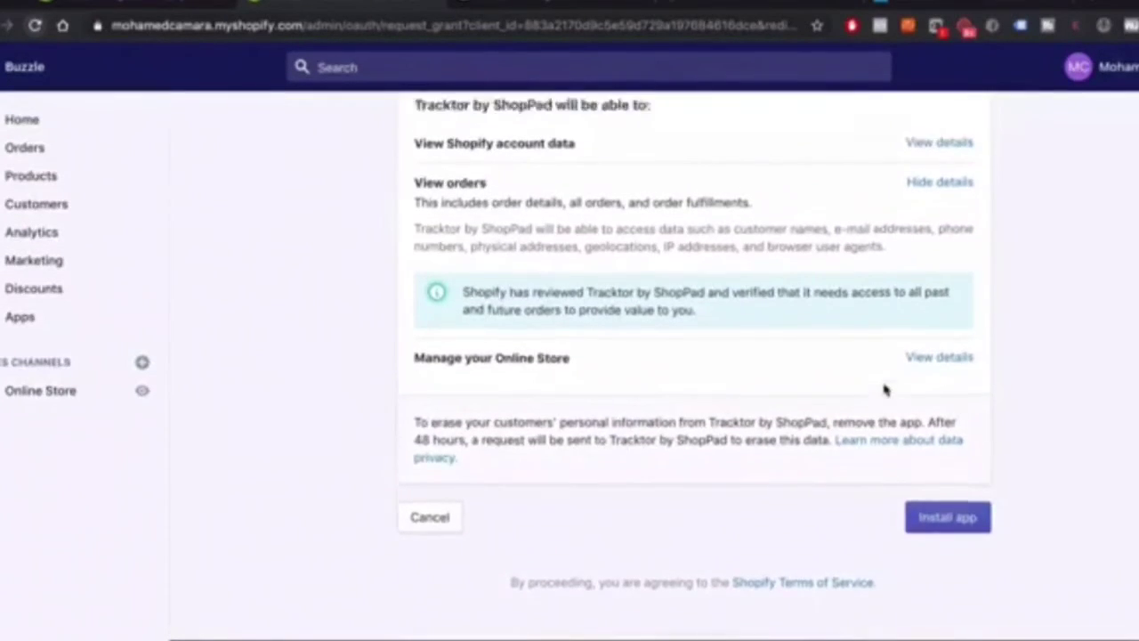
scroll(964, 323, "down", 5)
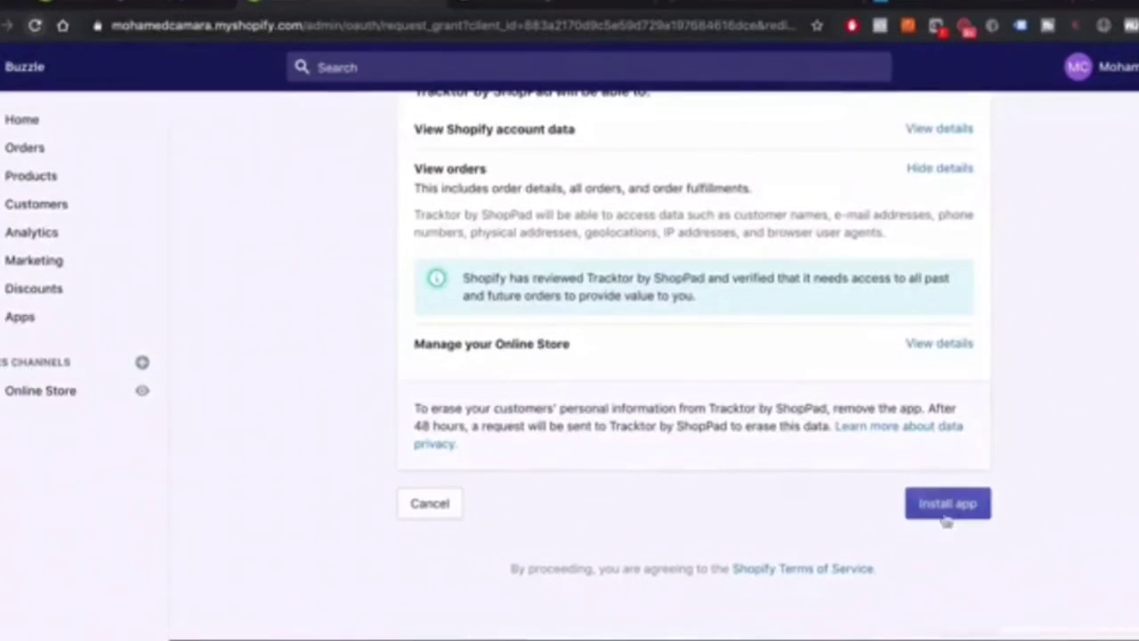
left_click(943, 506)
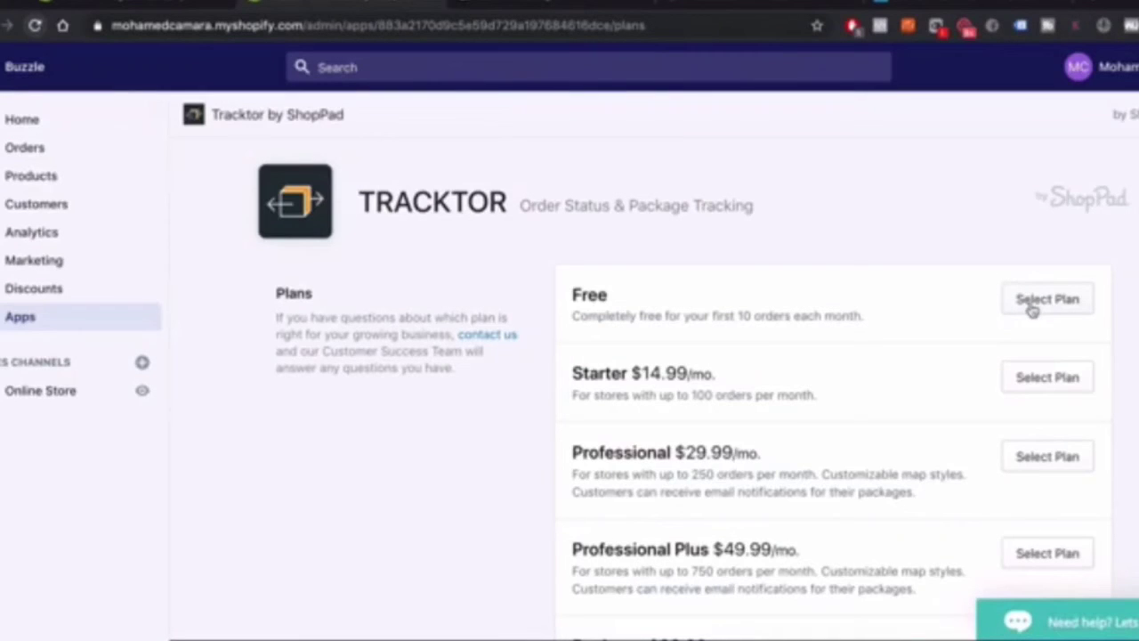
Choose Tracktor's Free plan, answer Yes to drop-shipping, and save the dashboard settings
left_click_drag(573, 327, 864, 326)
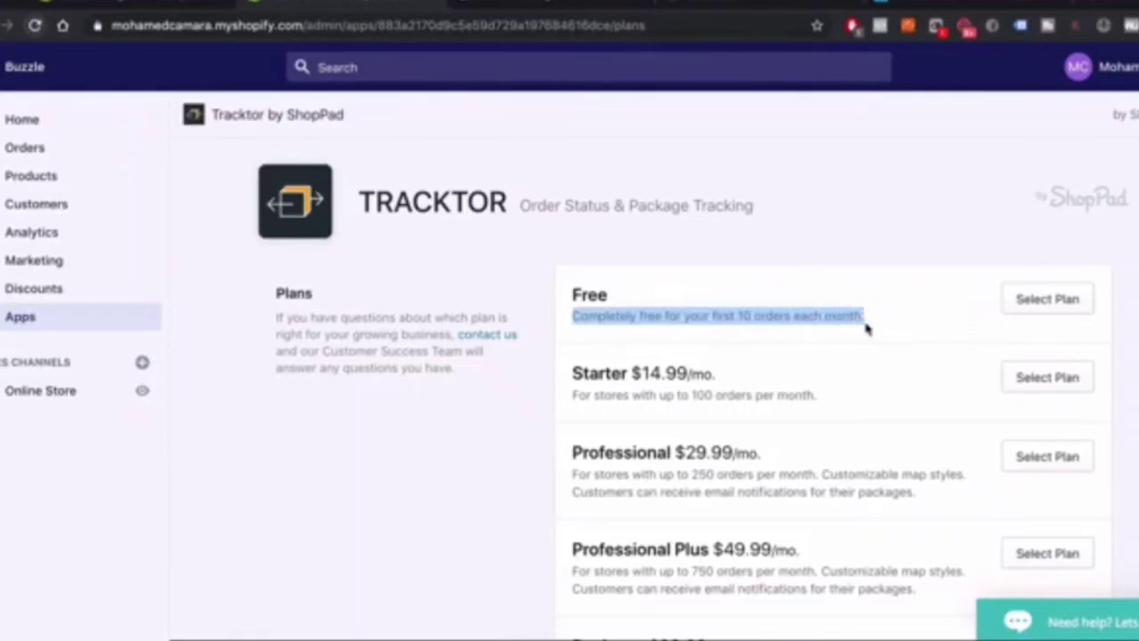
left_click(1086, 304)
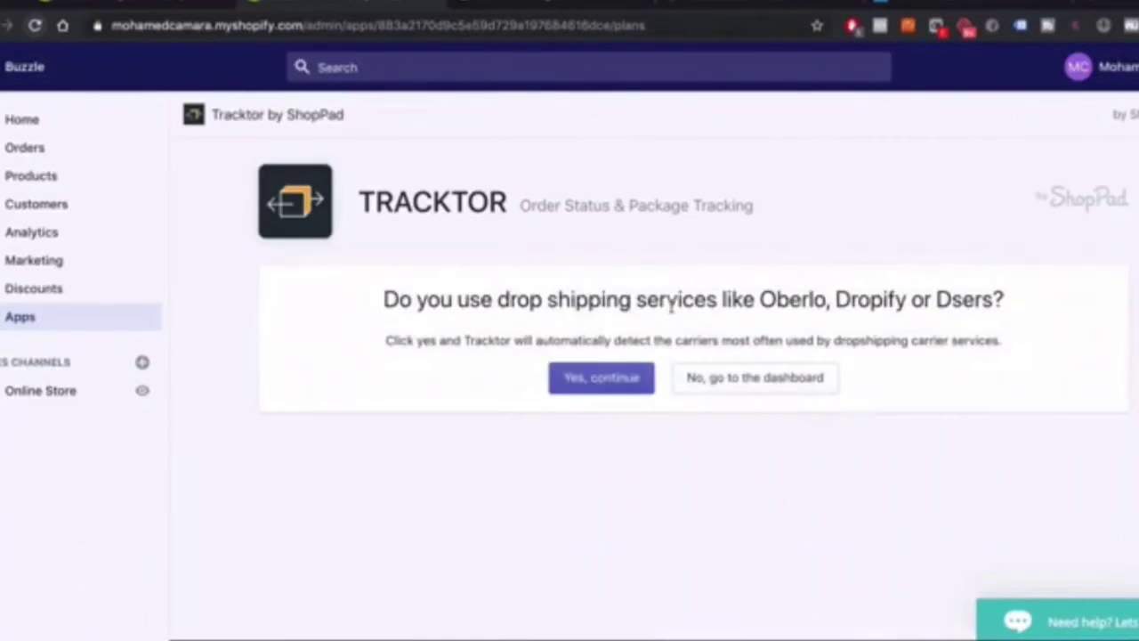
left_click(615, 388)
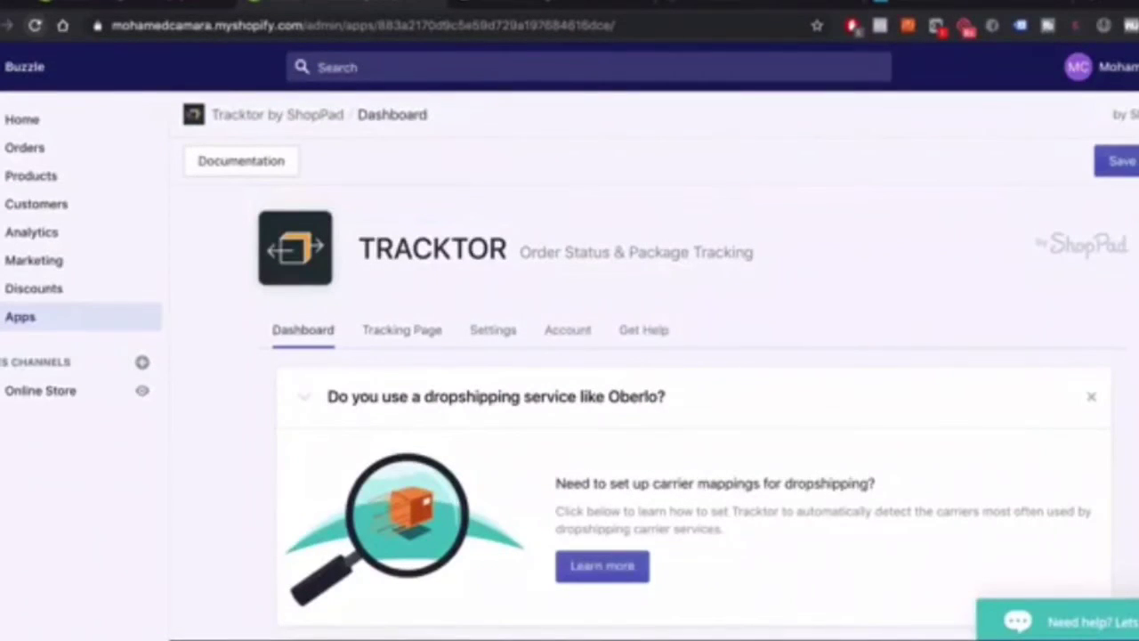
left_click(1111, 161)
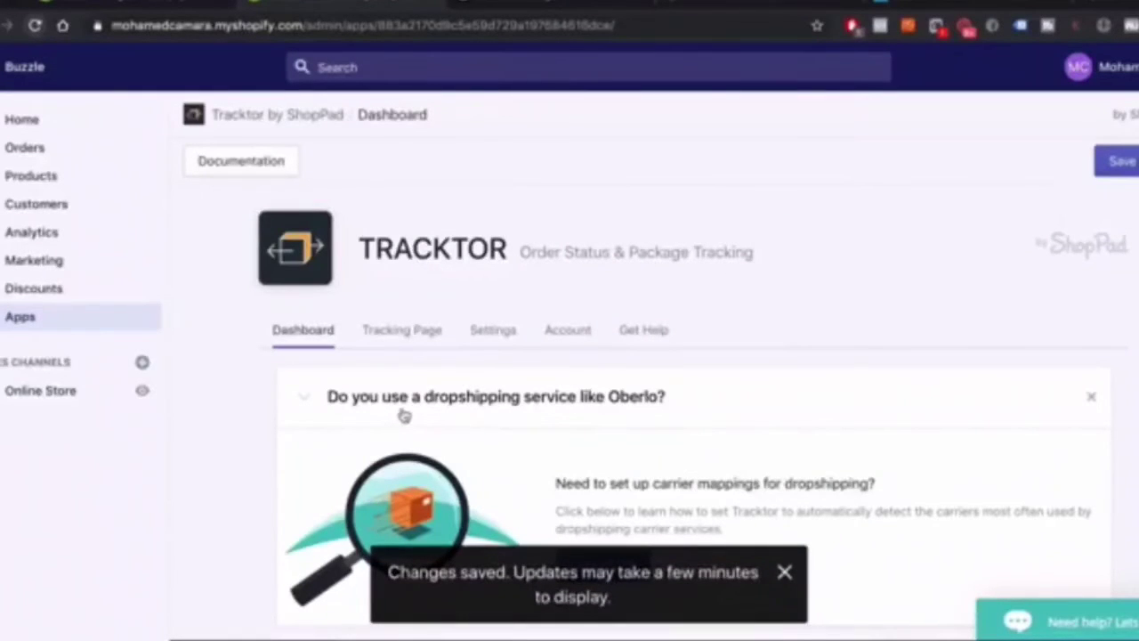
Review Tracktor's Tracking Page options for layout, map style and the Light scheme
left_click(401, 331)
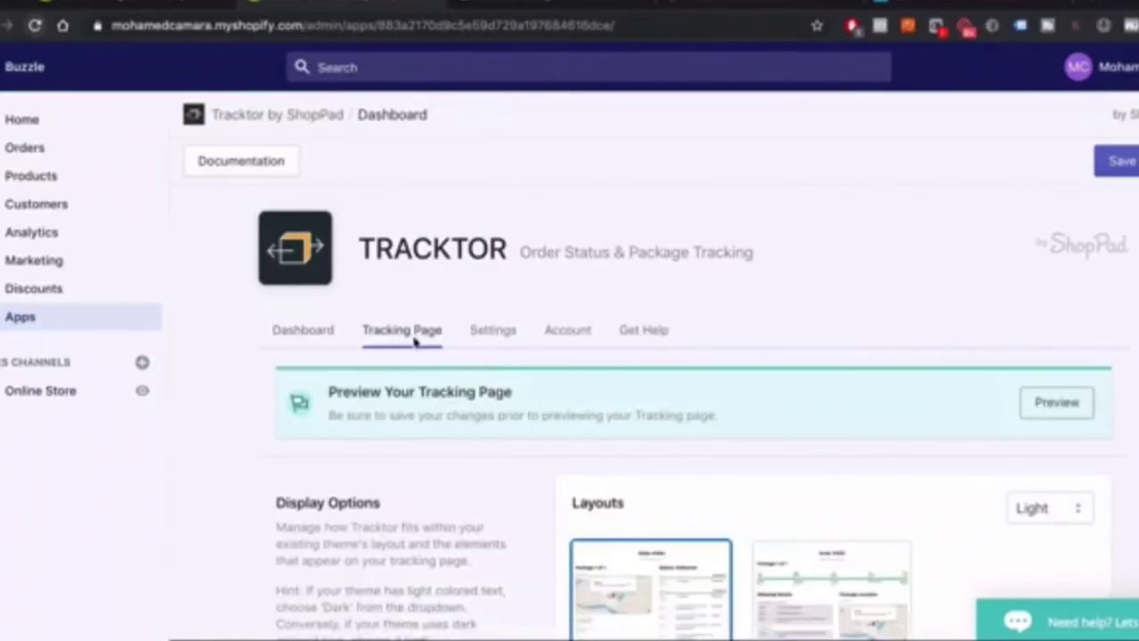
scroll(404, 321, "down", 2)
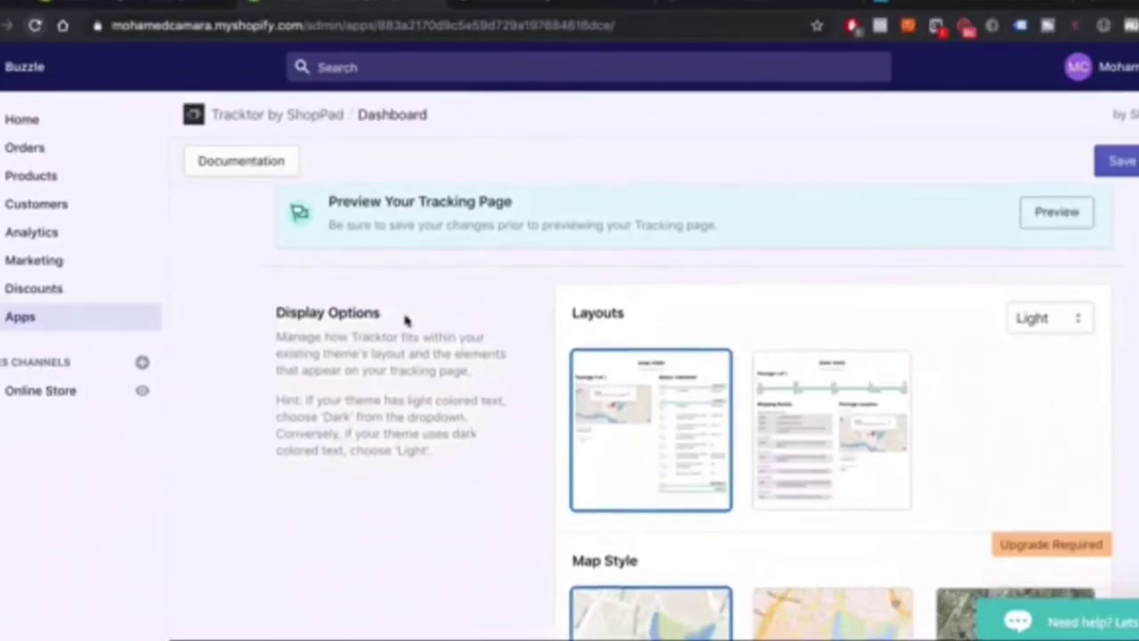
scroll(519, 323, "down", 2)
scroll(614, 246, "up", 2)
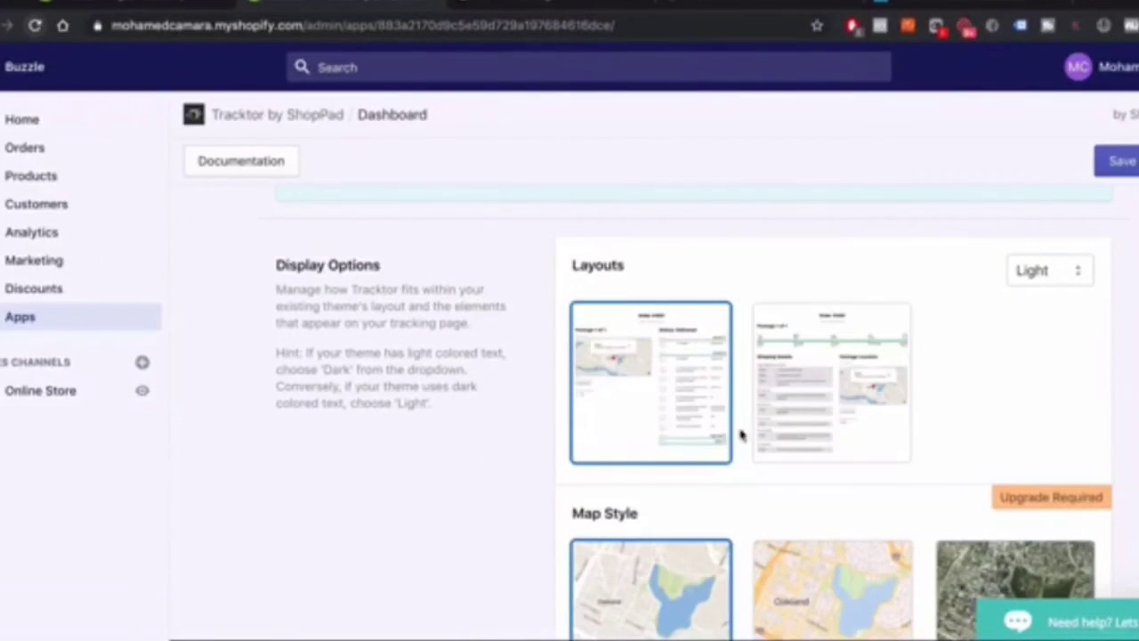
scroll(725, 401, "down", 3)
scroll(699, 415, "down", 7)
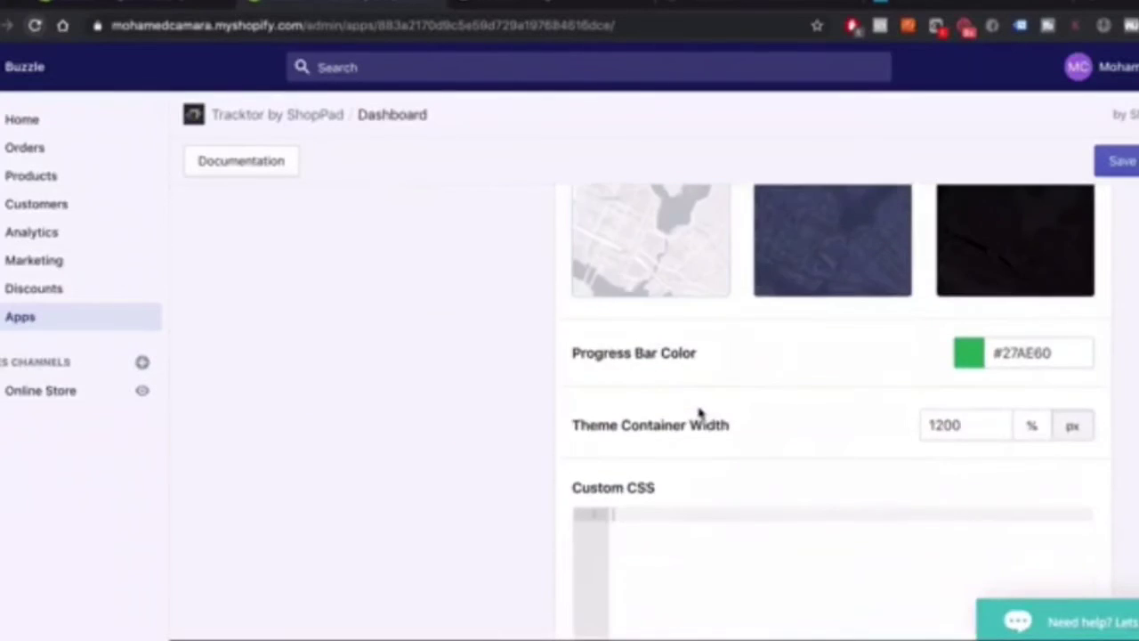
scroll(698, 407, "down", 2)
scroll(699, 412, "up", 15)
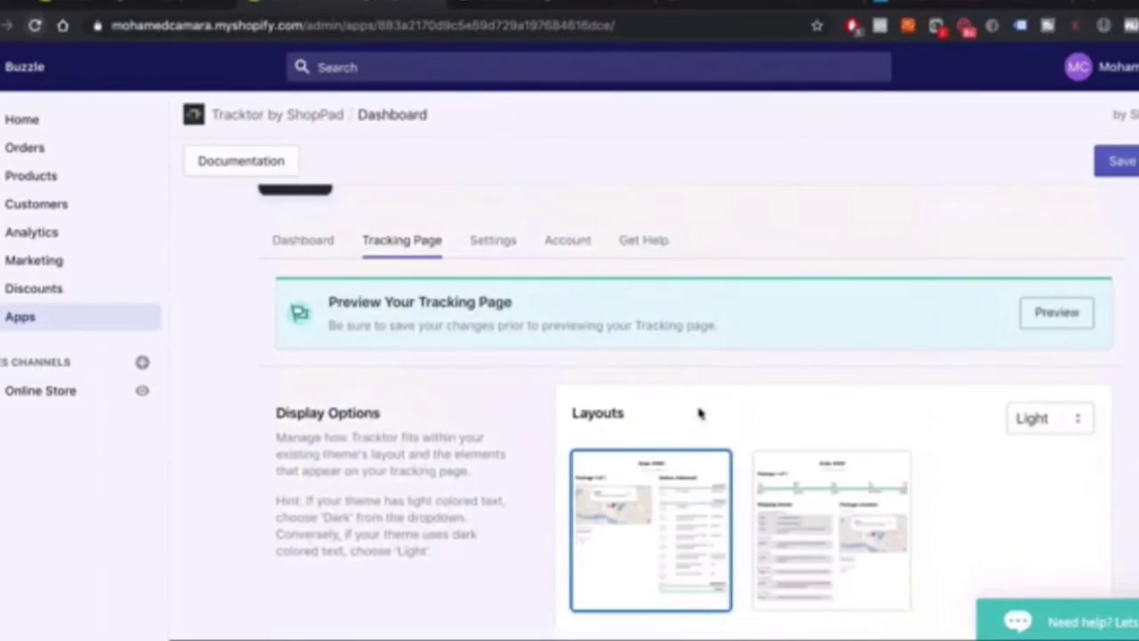
scroll(659, 406, "down", 10)
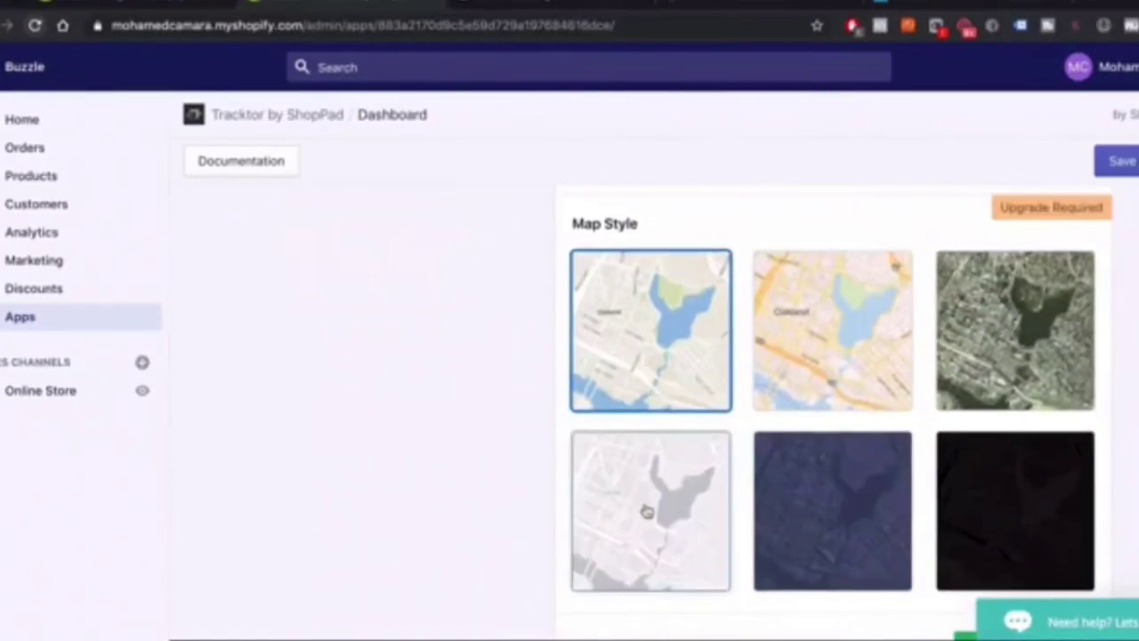
scroll(647, 511, "down", 3)
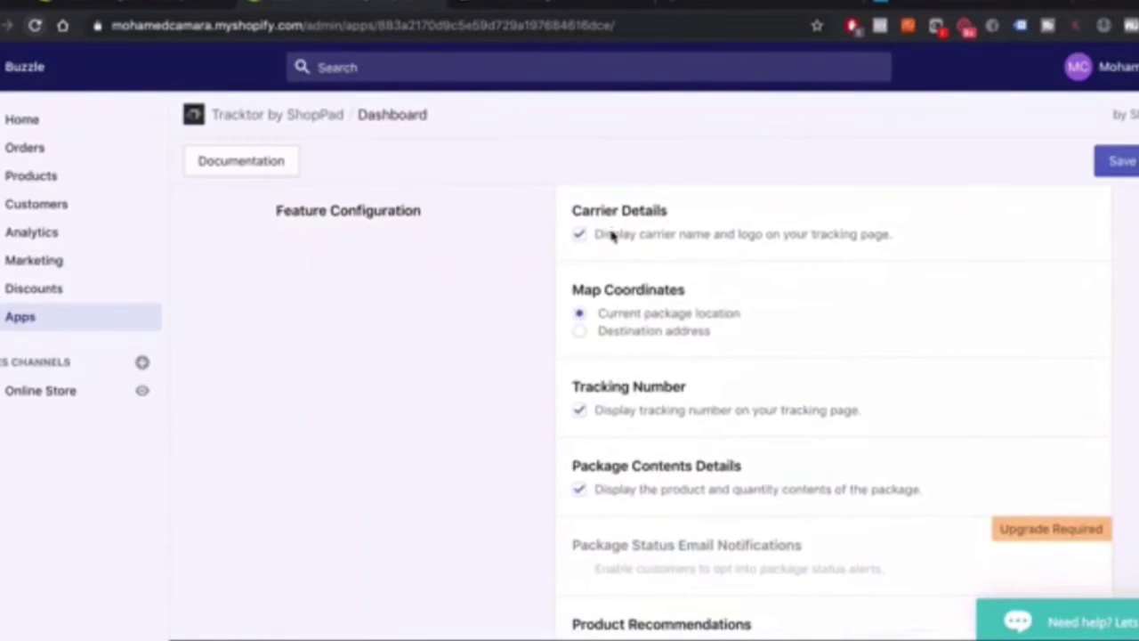
scroll(612, 229, "down", 5)
scroll(481, 405, "up", 15)
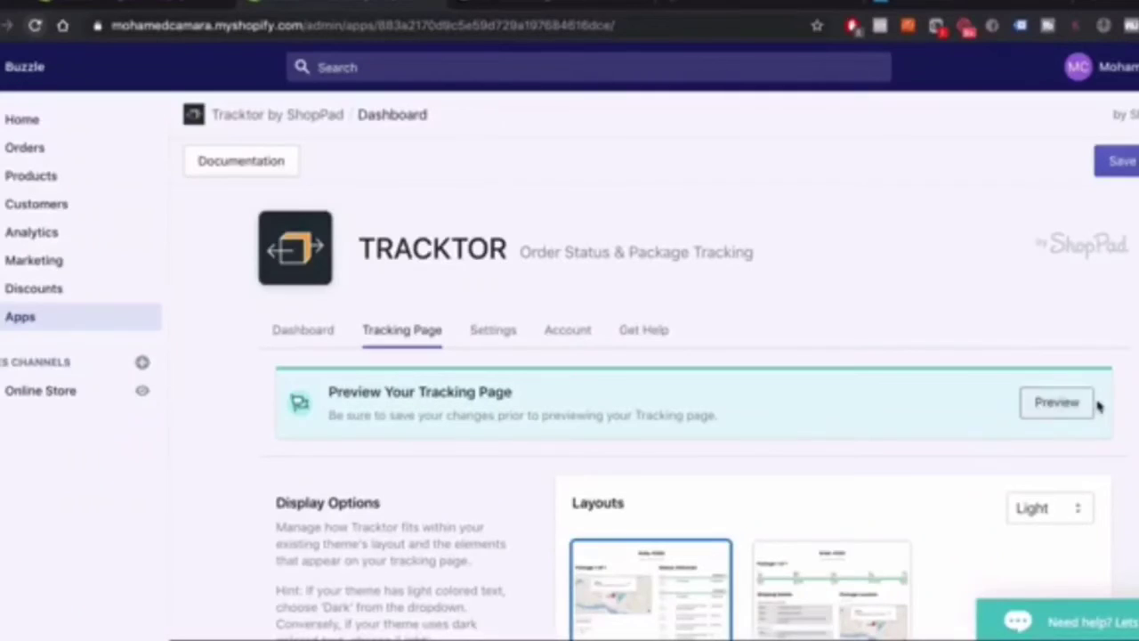
Preview the tracking page on the storefront, then return to the Tracktor settings
left_click(1059, 405)
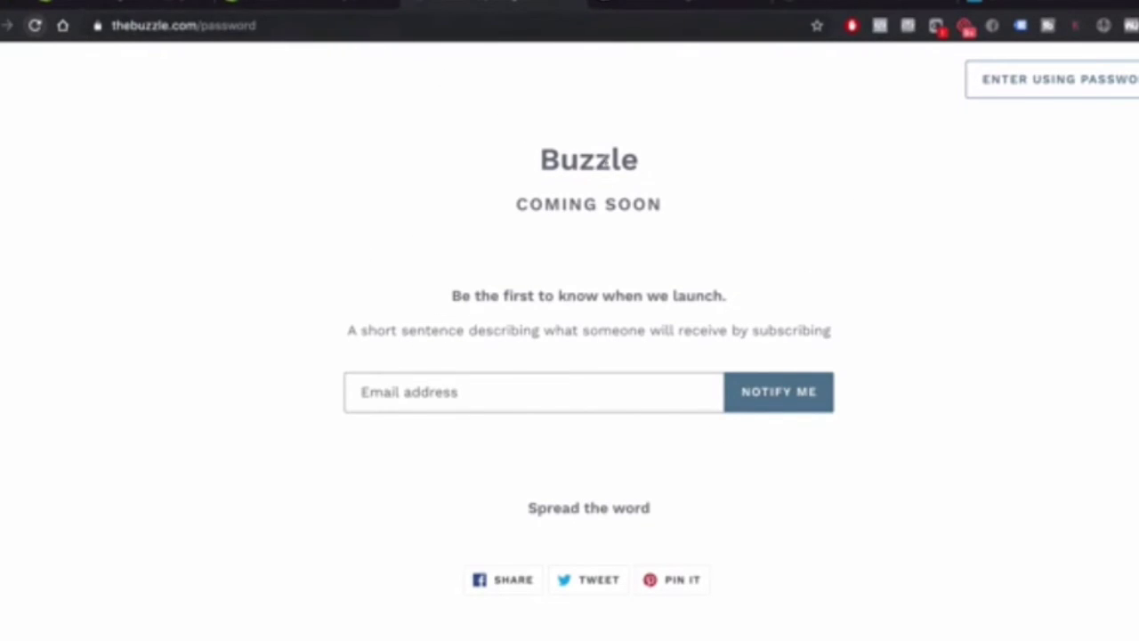
left_click(317, 4)
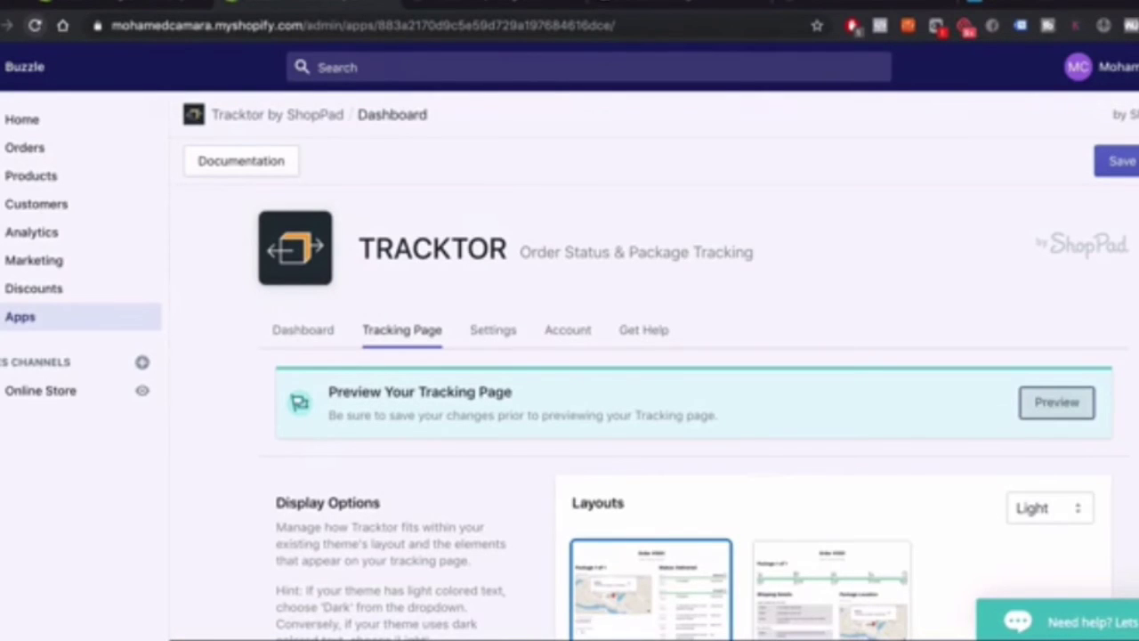
scroll(336, 478, "down", 3)
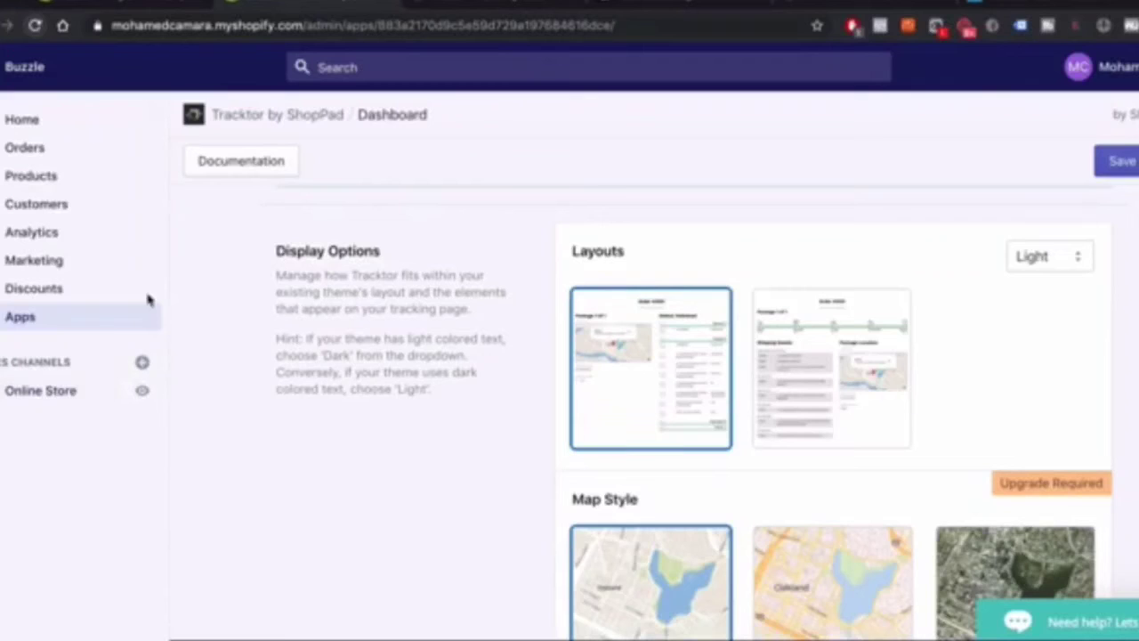
Open Online Store Preferences and select the current store password
left_click(16, 396)
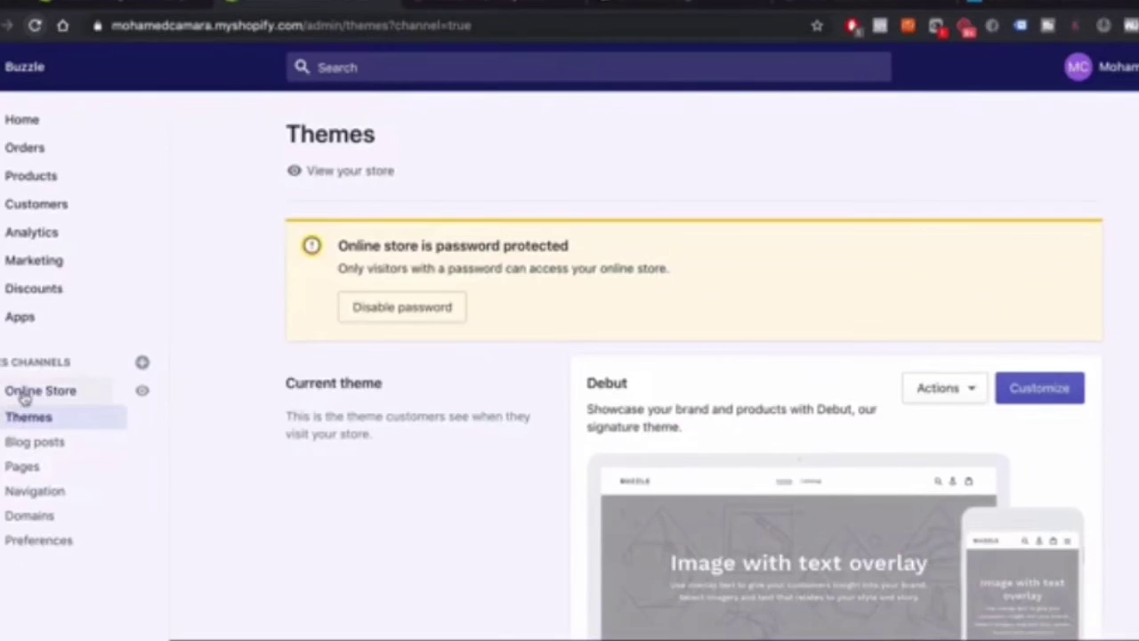
left_click(33, 545)
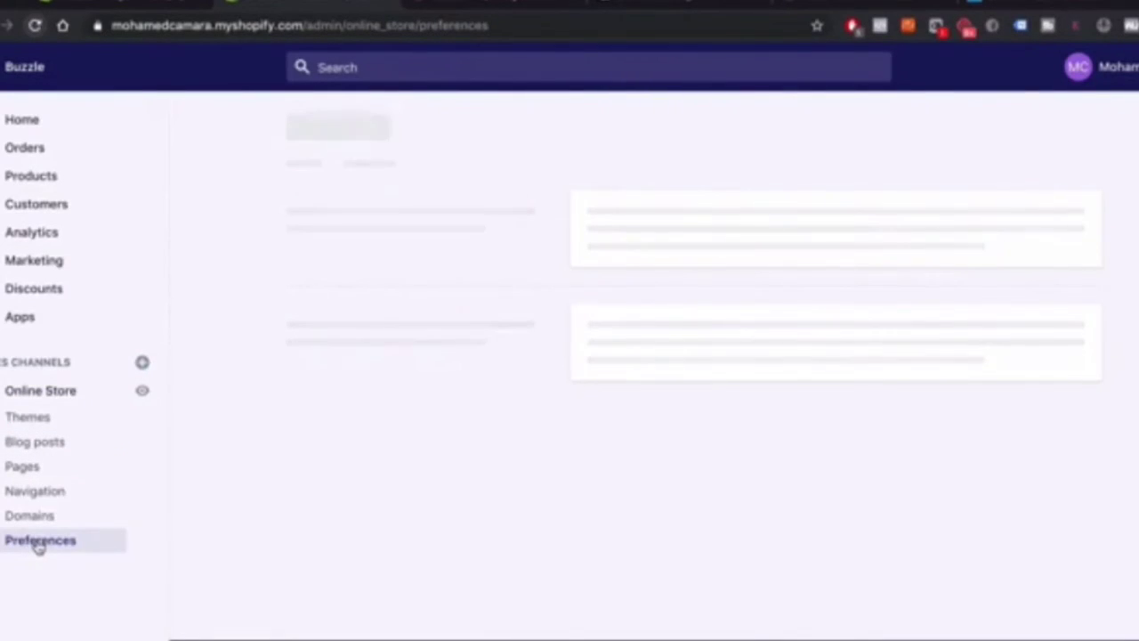
scroll(699, 391, "down", 7)
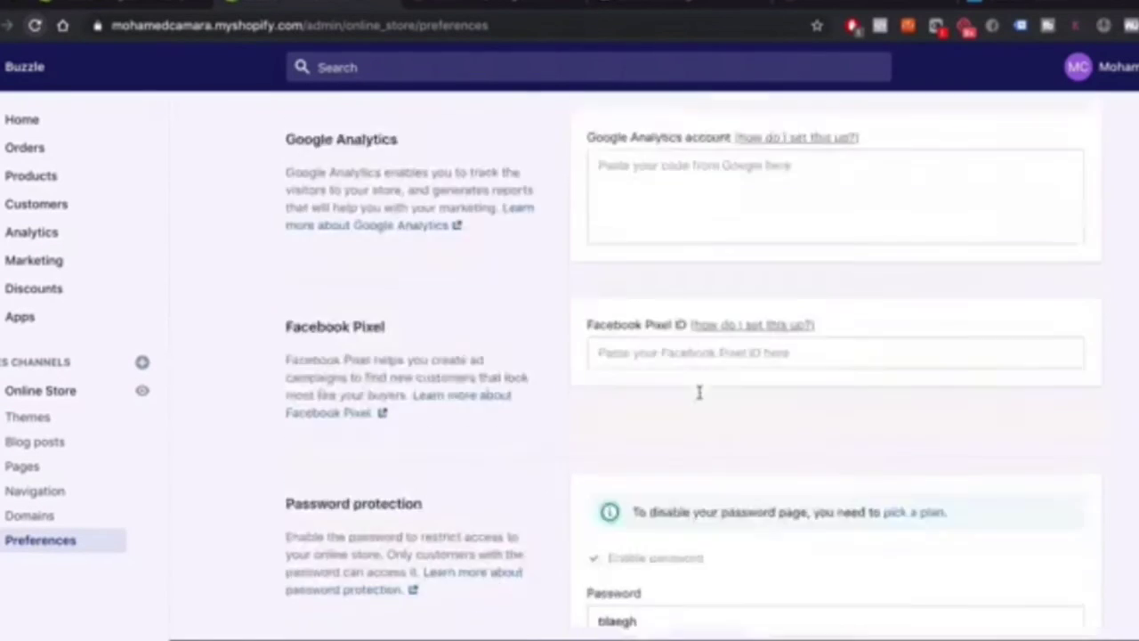
scroll(590, 436, "up", 2)
scroll(590, 441, "down", 2)
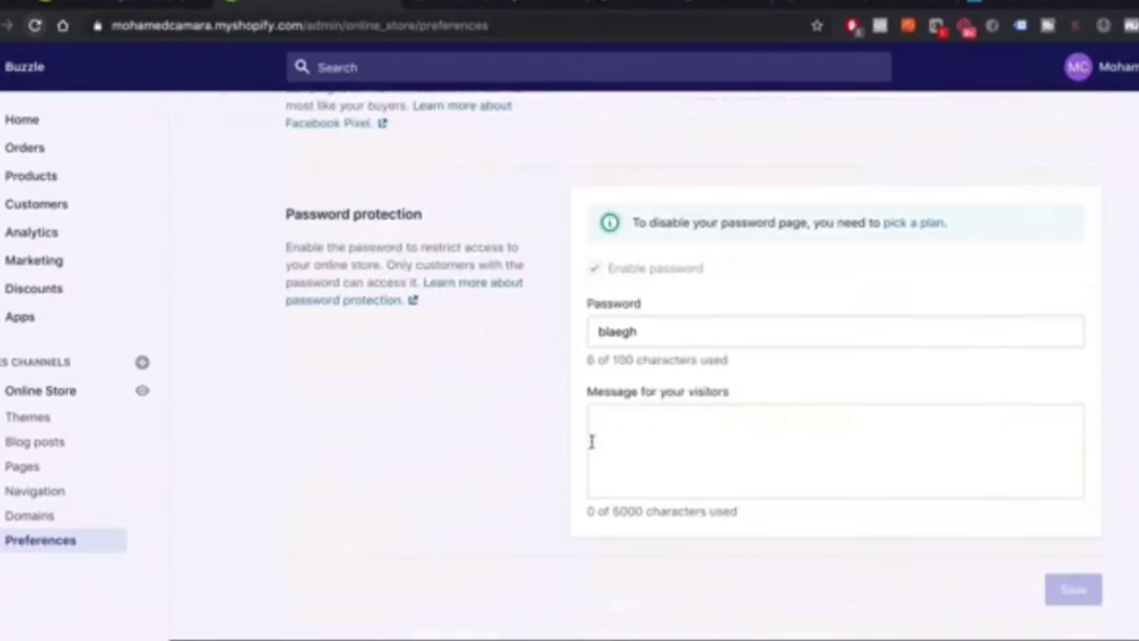
left_click(665, 333)
left_click_drag(665, 332, 599, 331)
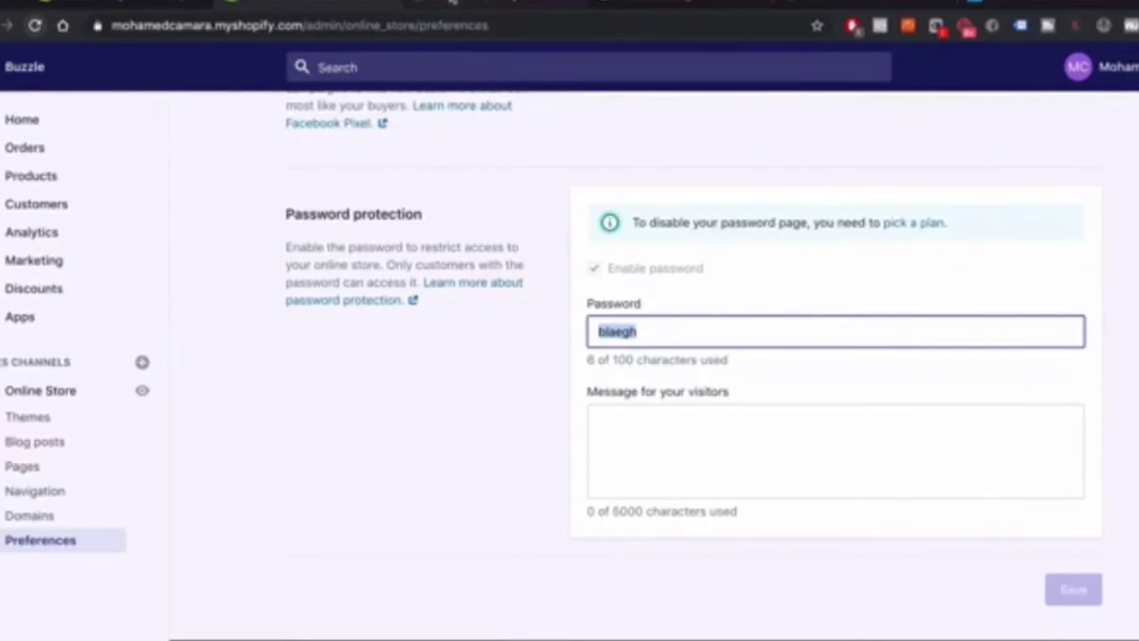
Enter the store password on the coming-soon page to open the storefront
left_click(462, 5)
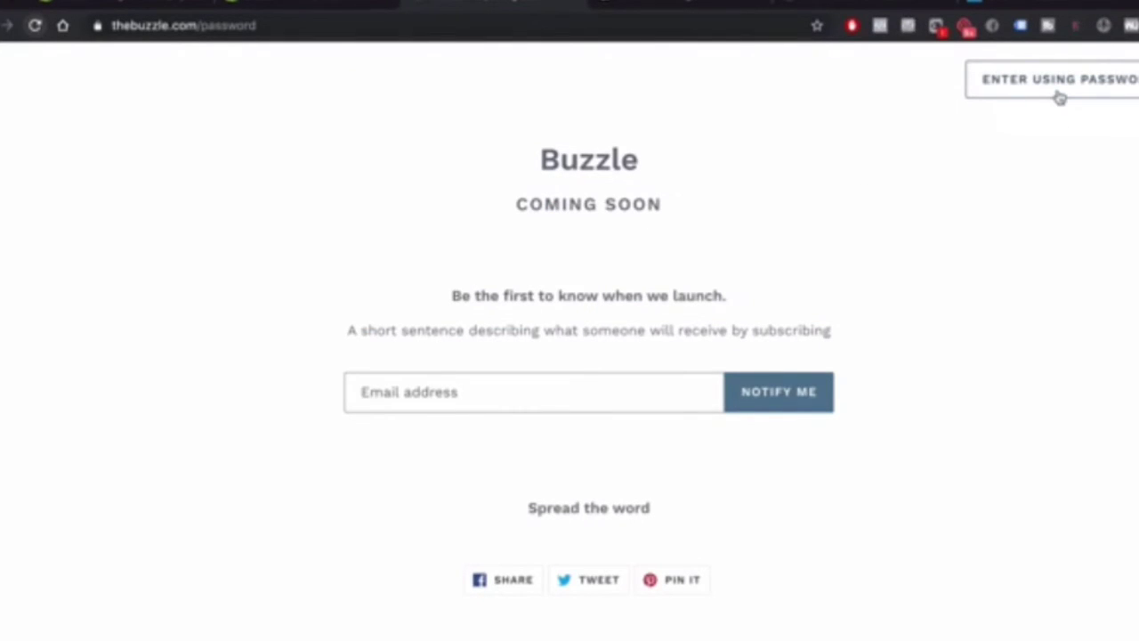
left_click(1060, 98)
key("ctrl+v")
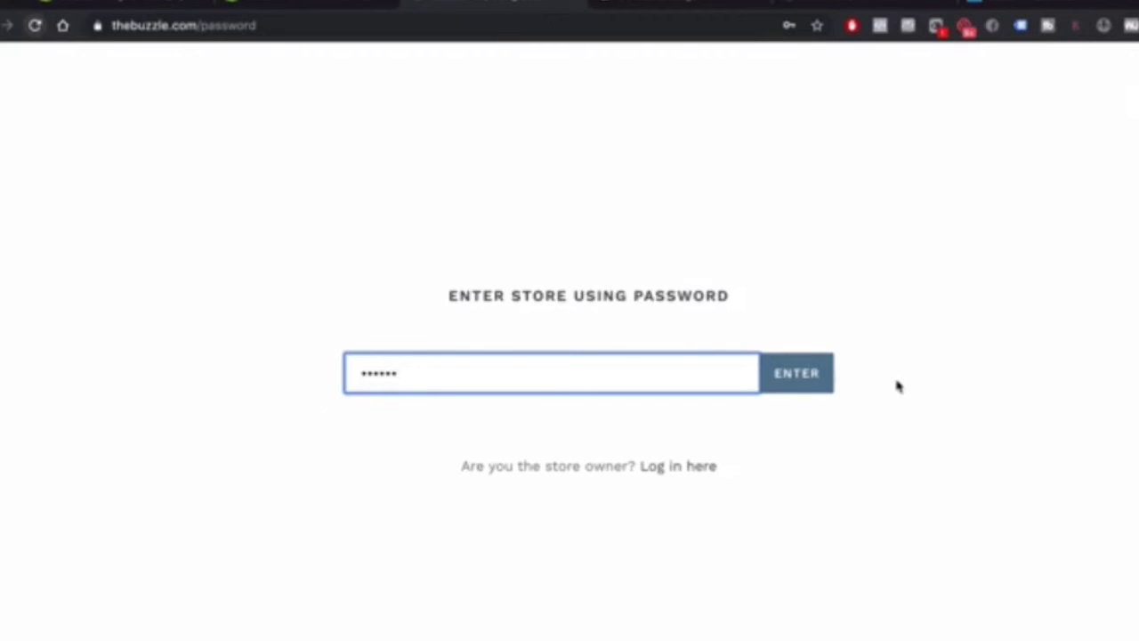
left_click(782, 390)
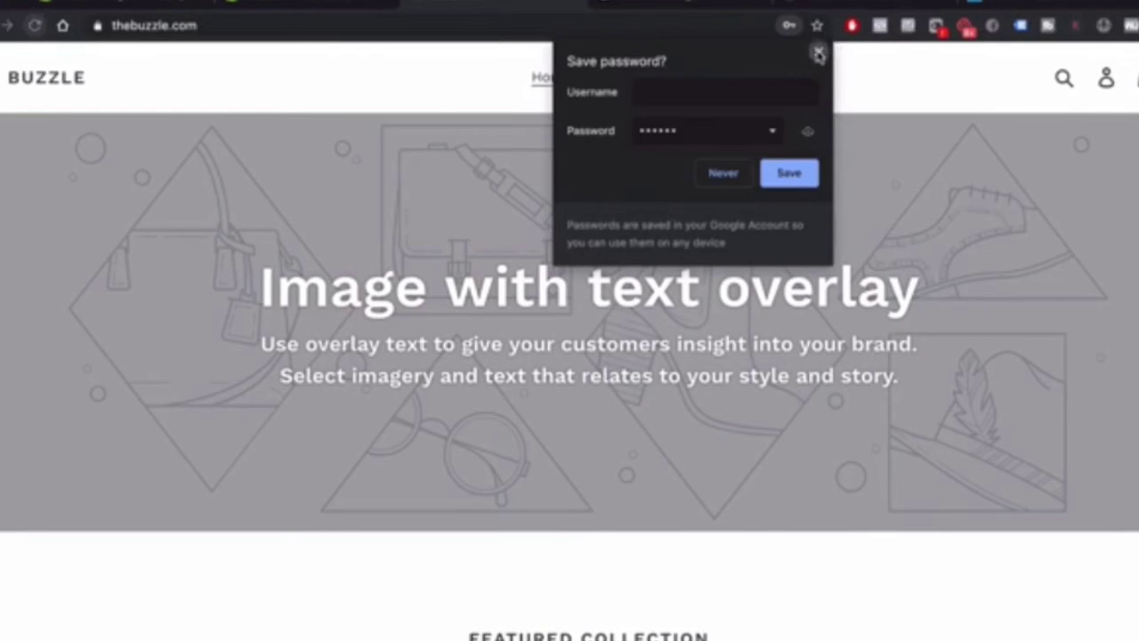
left_click(818, 52)
Return to the Shopify admin and open the installed Apps list
left_click(320, 6)
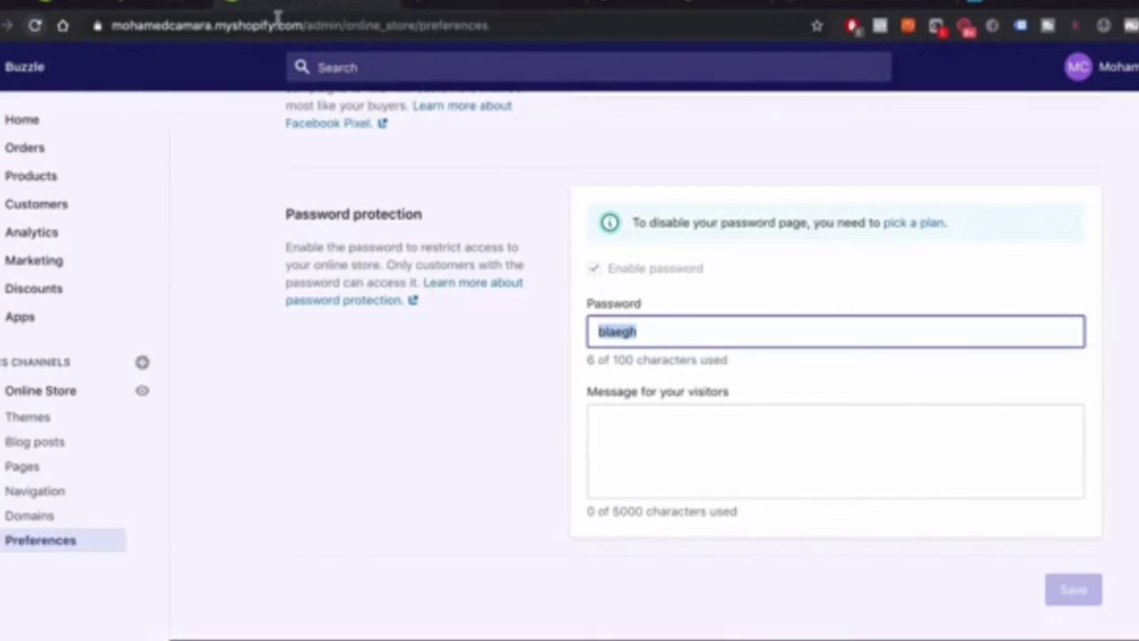
left_click(427, 7)
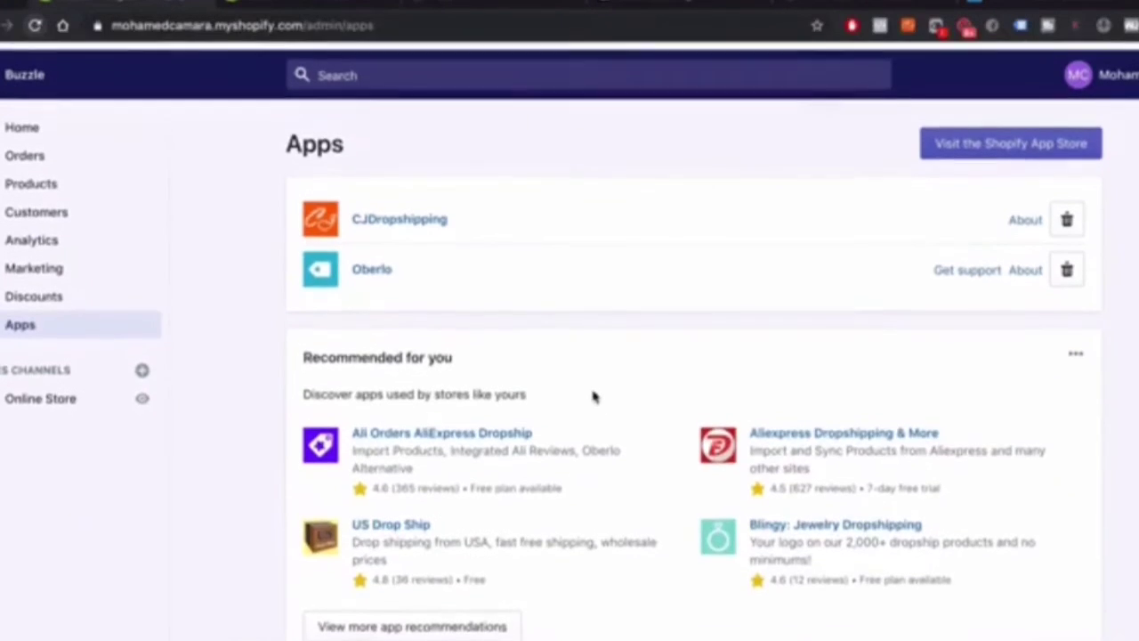
left_click(316, 8)
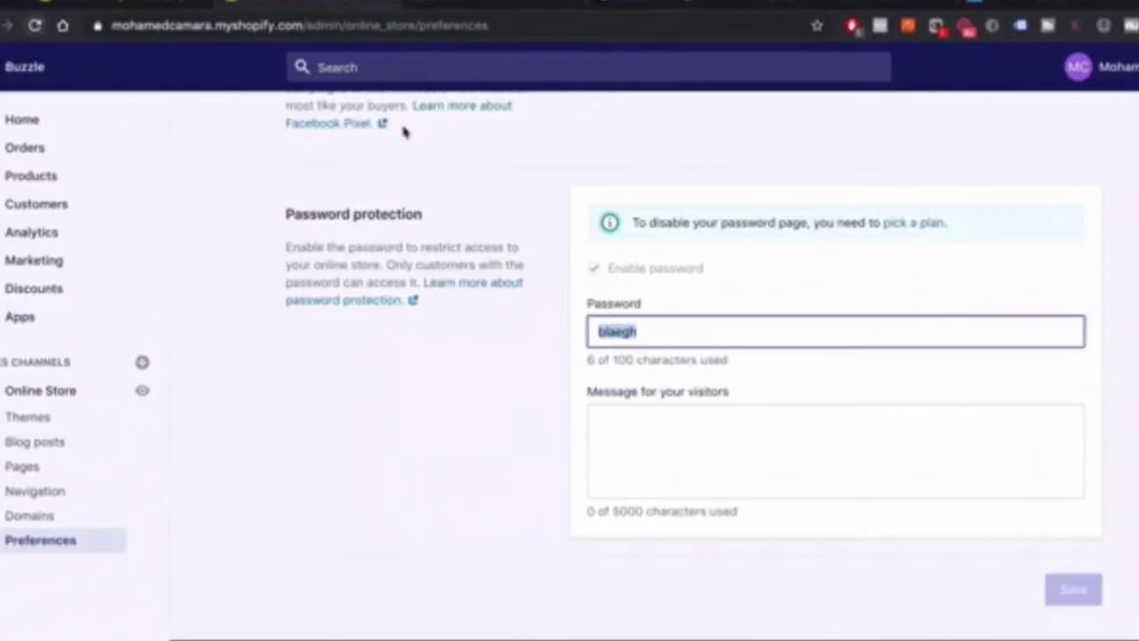
scroll(267, 338, "up", 10)
left_click(36, 317)
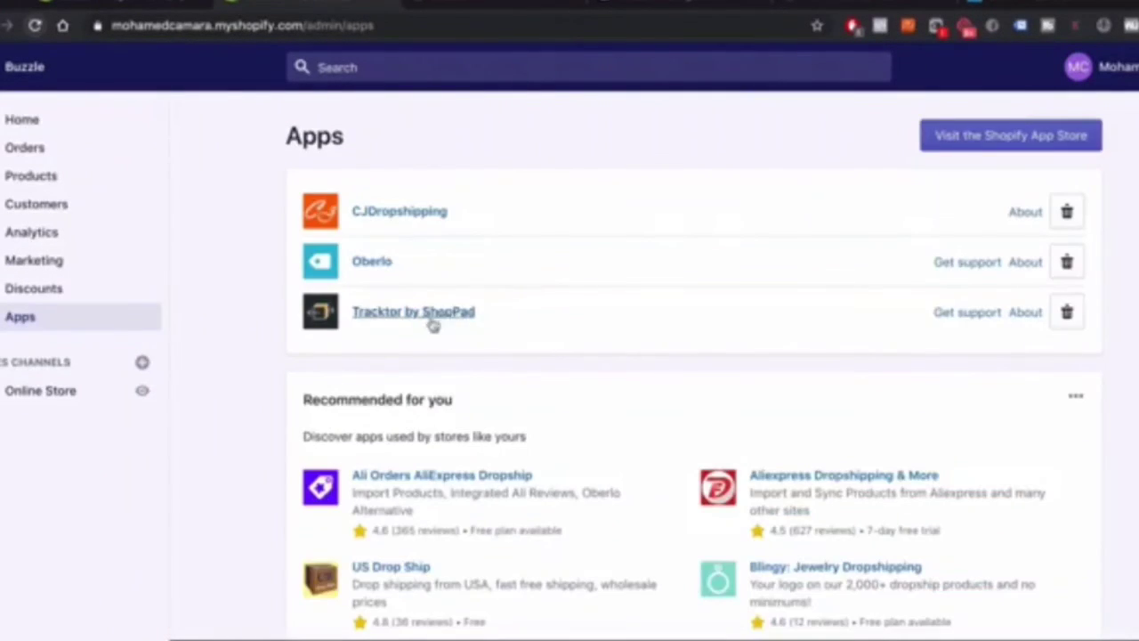
Preview Tracktor's tracking page and scroll through sample order #1001's Delivered shipment timeline
left_click(429, 313)
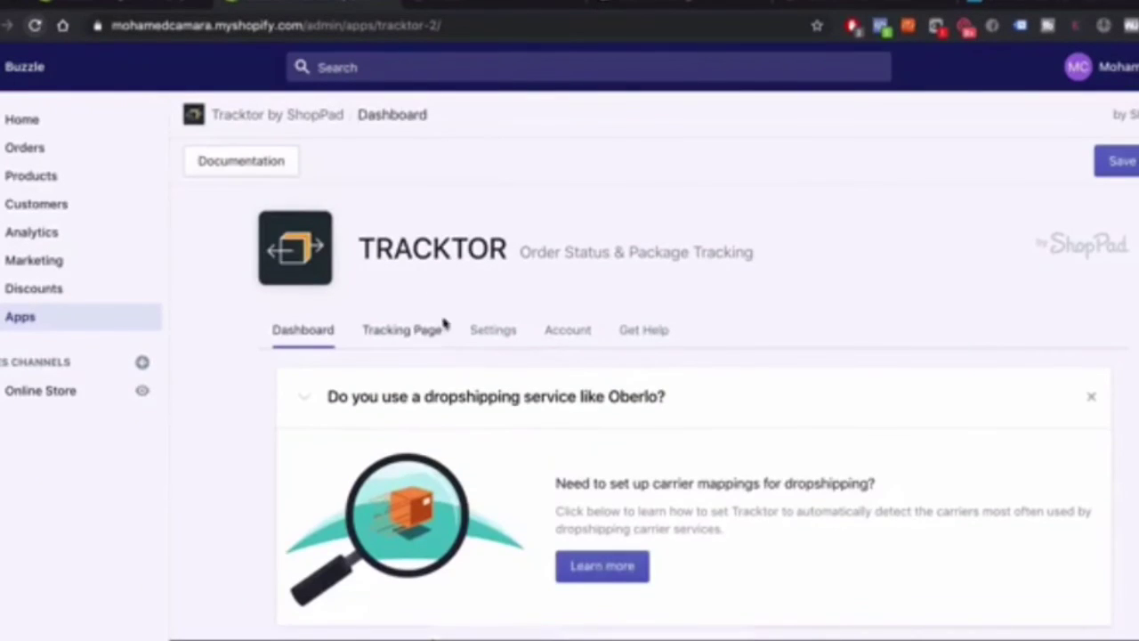
left_click(434, 329)
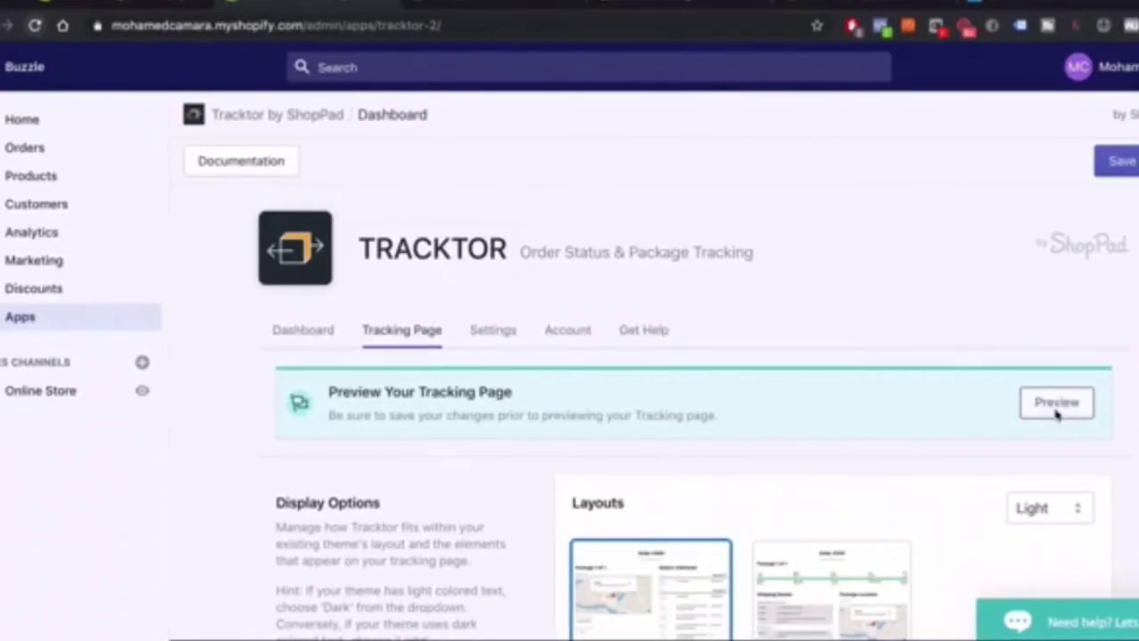
left_click(1056, 402)
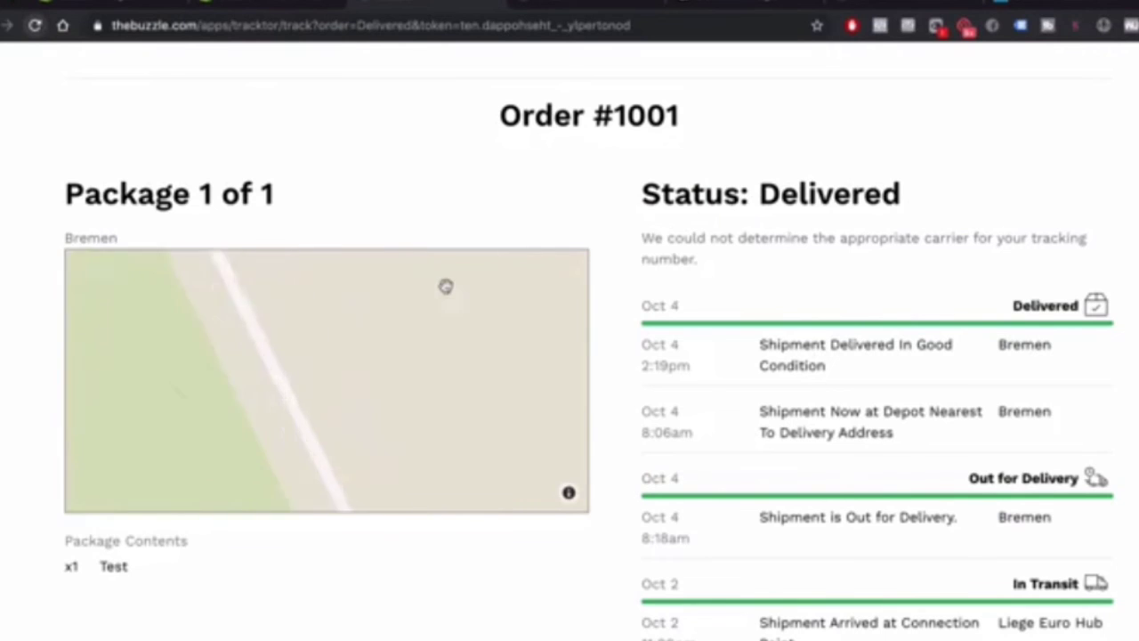
scroll(834, 475, "down", 15)
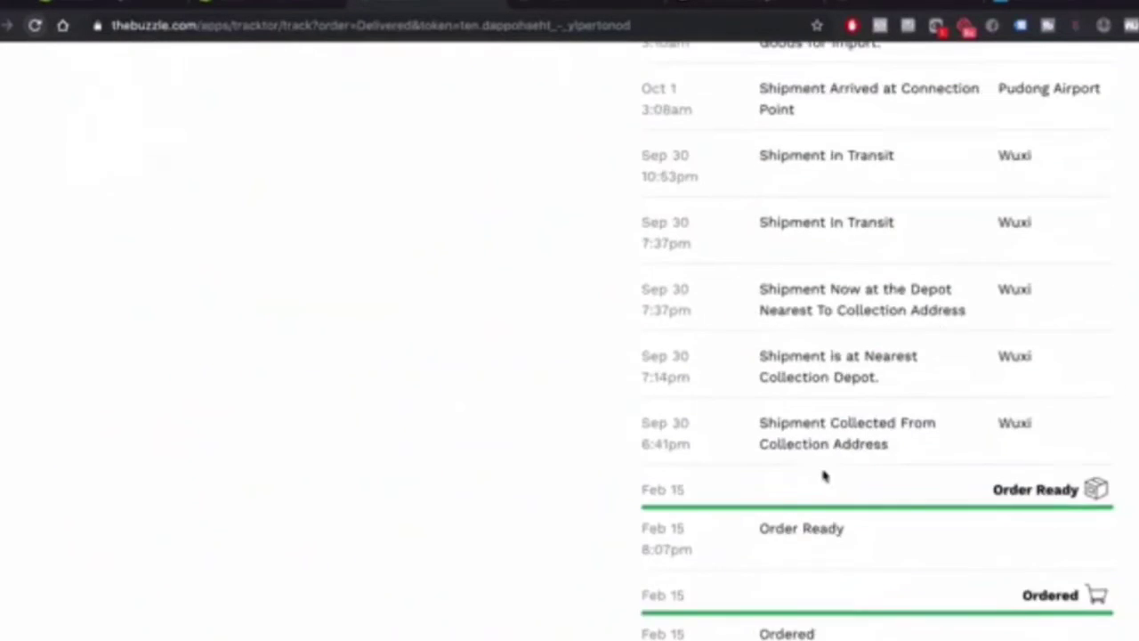
scroll(823, 476, "down", 5)
scroll(344, 376, "up", 15)
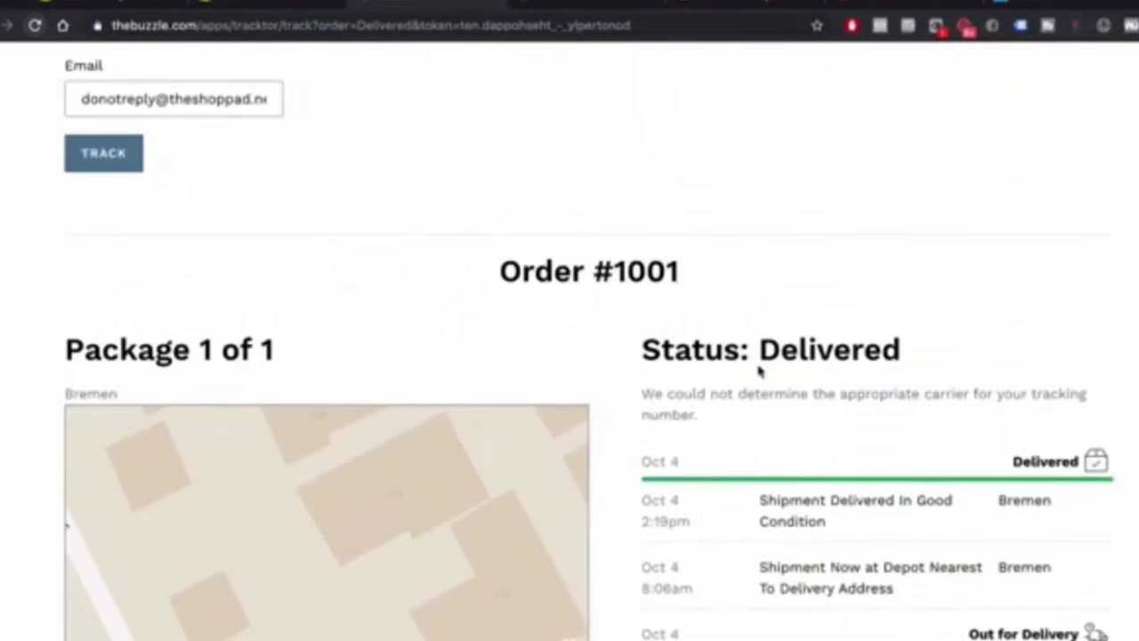
scroll(760, 371, "up", 3)
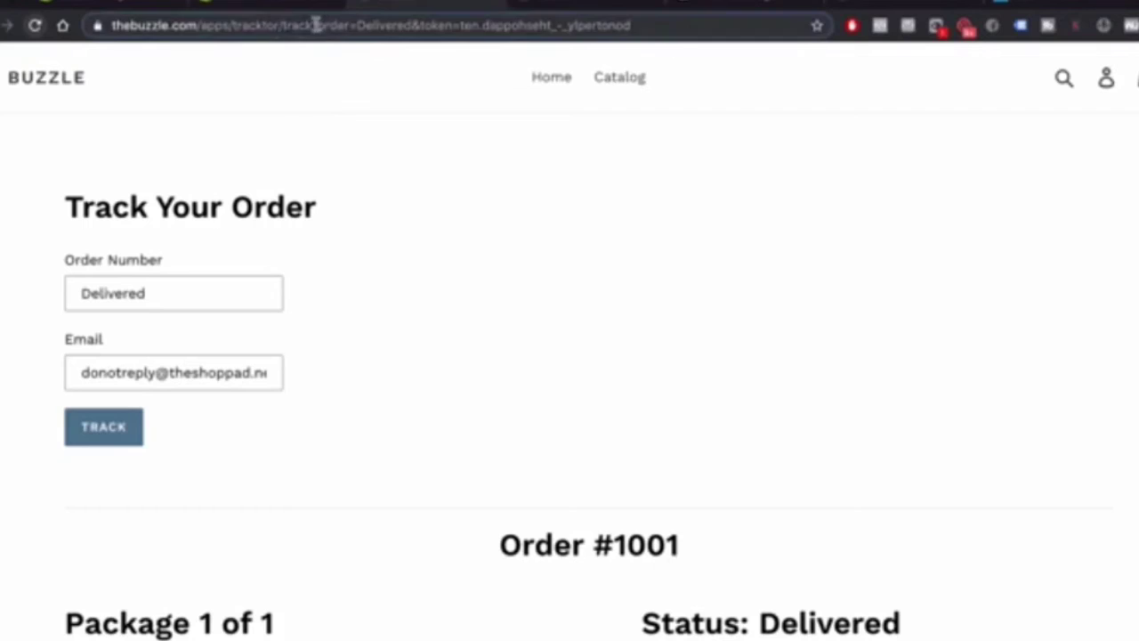
Copy the tracking page address up to 'track?' and switch to the admin Pages list
left_click_drag(317, 24, 112, 23)
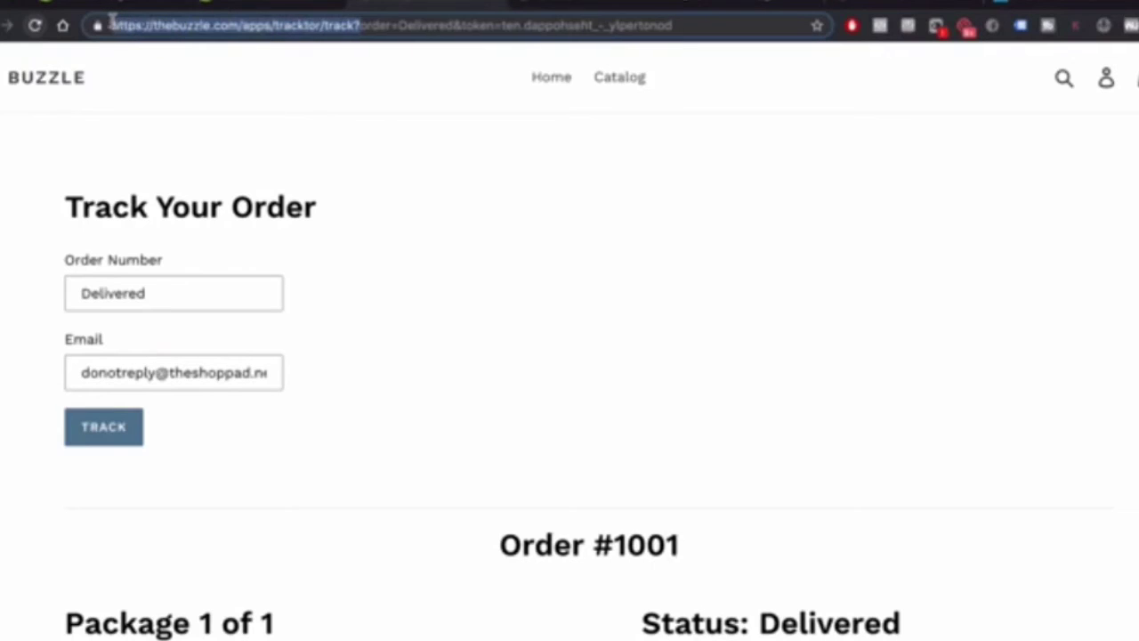
left_click(361, 26)
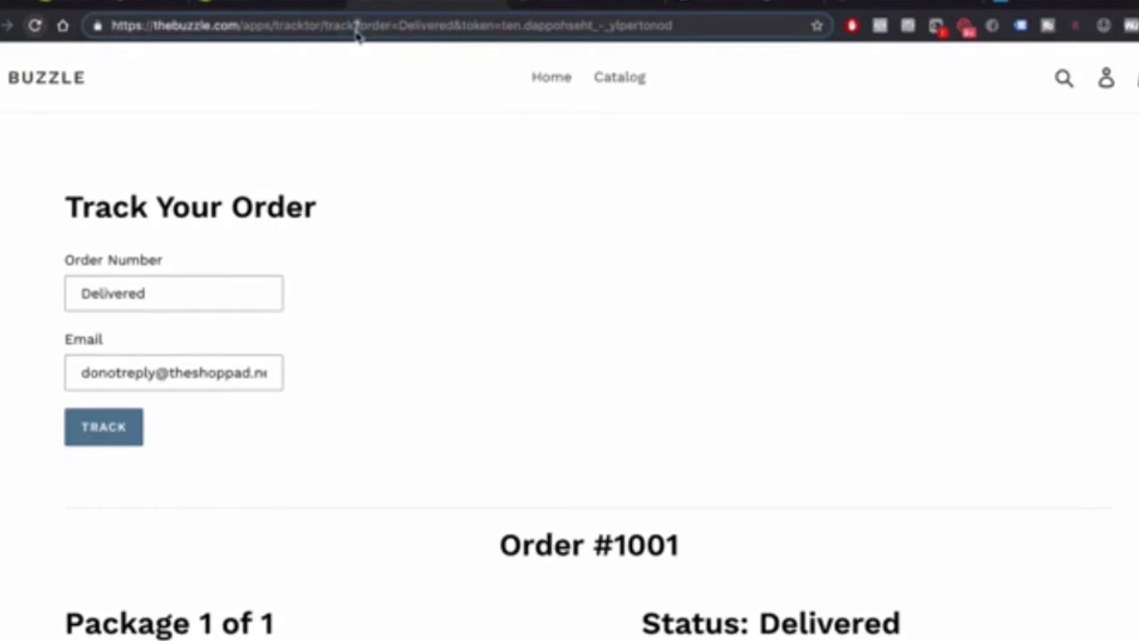
left_click_drag(354, 34, 82, 39)
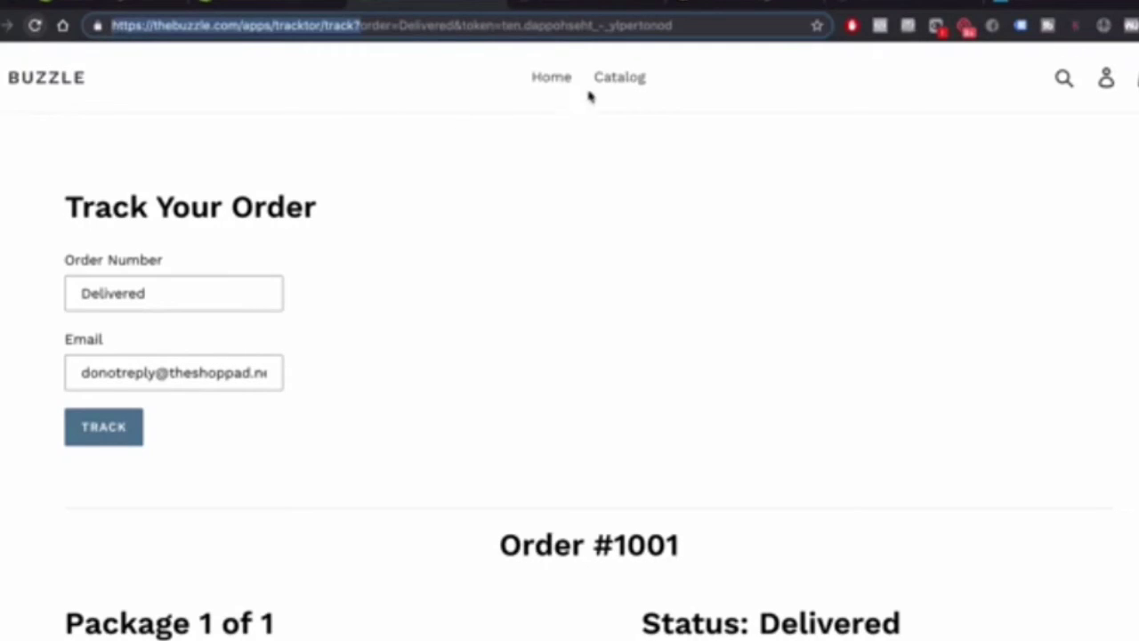
right_click(189, 31)
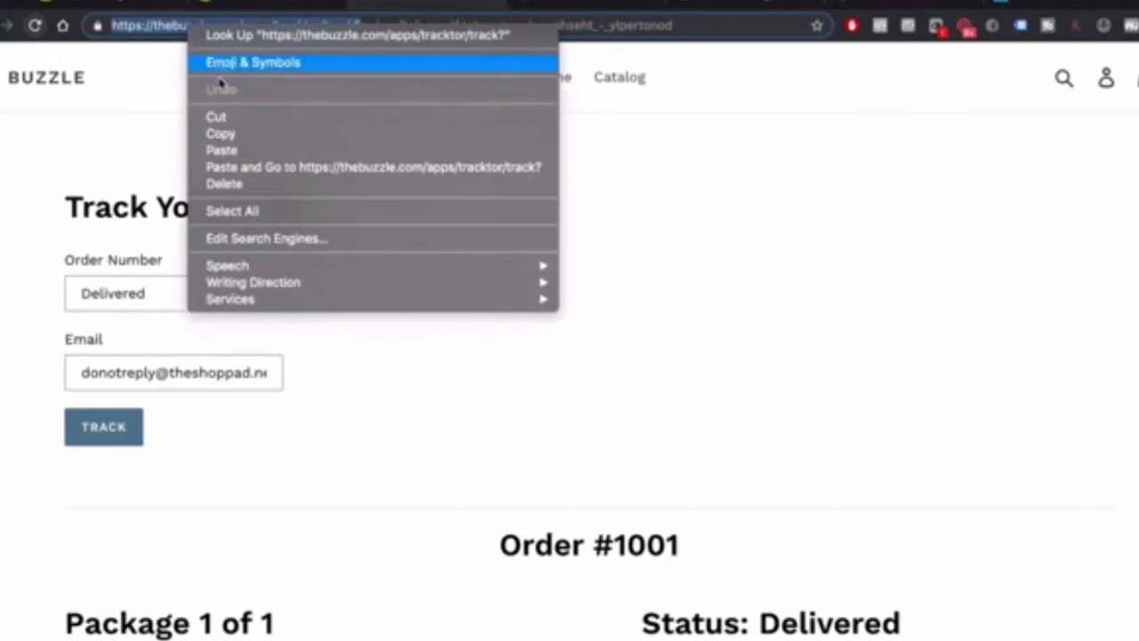
left_click(222, 133)
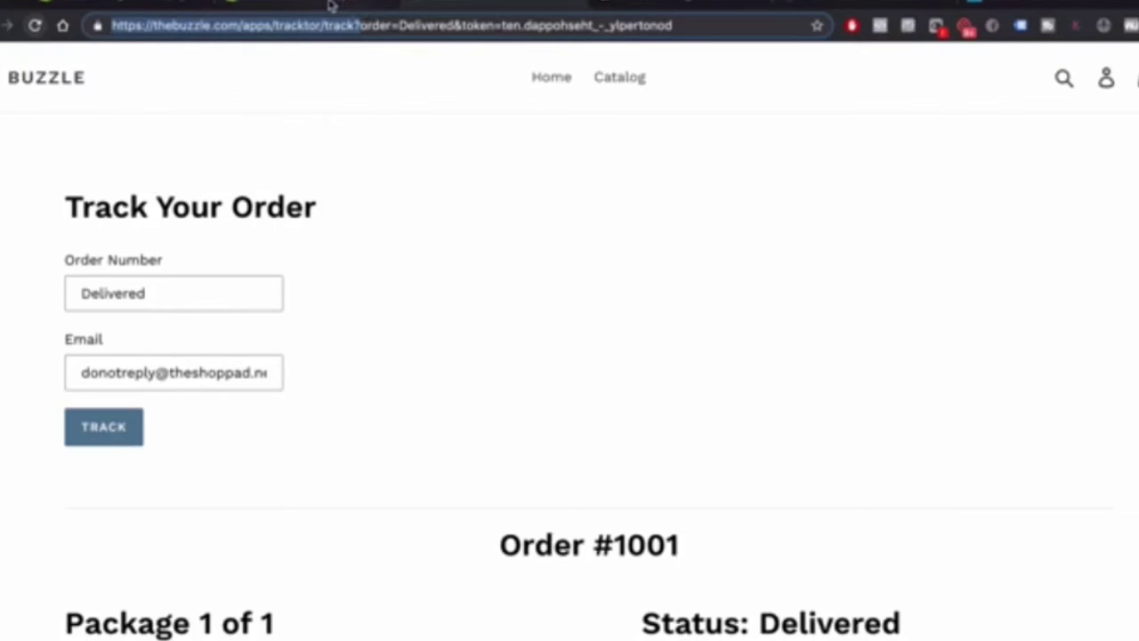
left_click(127, 7)
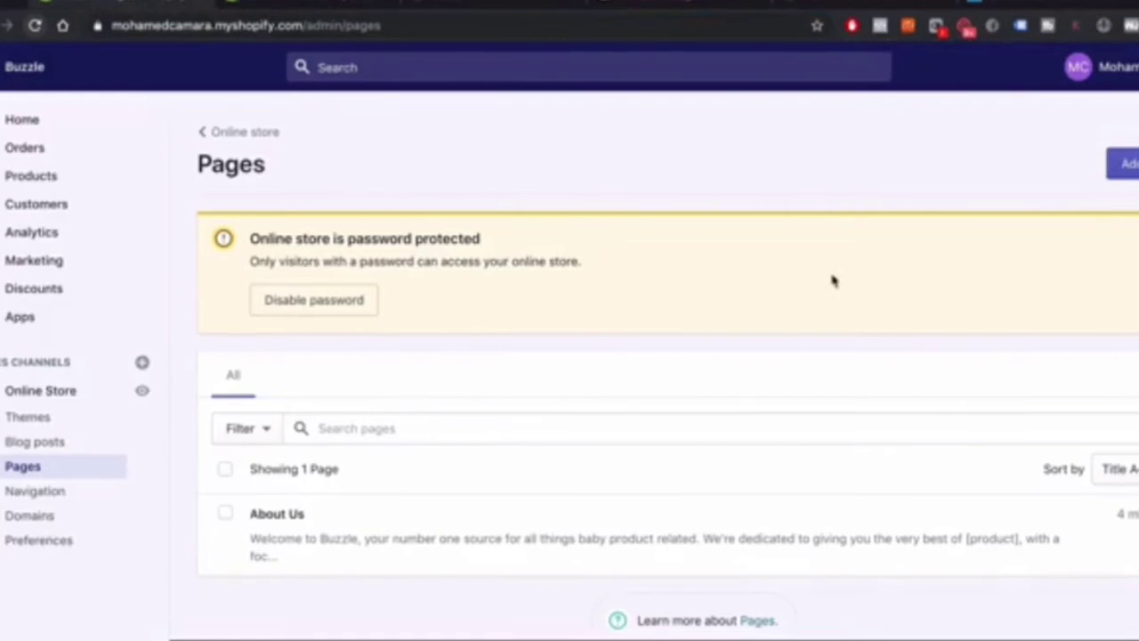
Add a page titled 'Contact Us' using the page.contact template and save it
left_click(1123, 166)
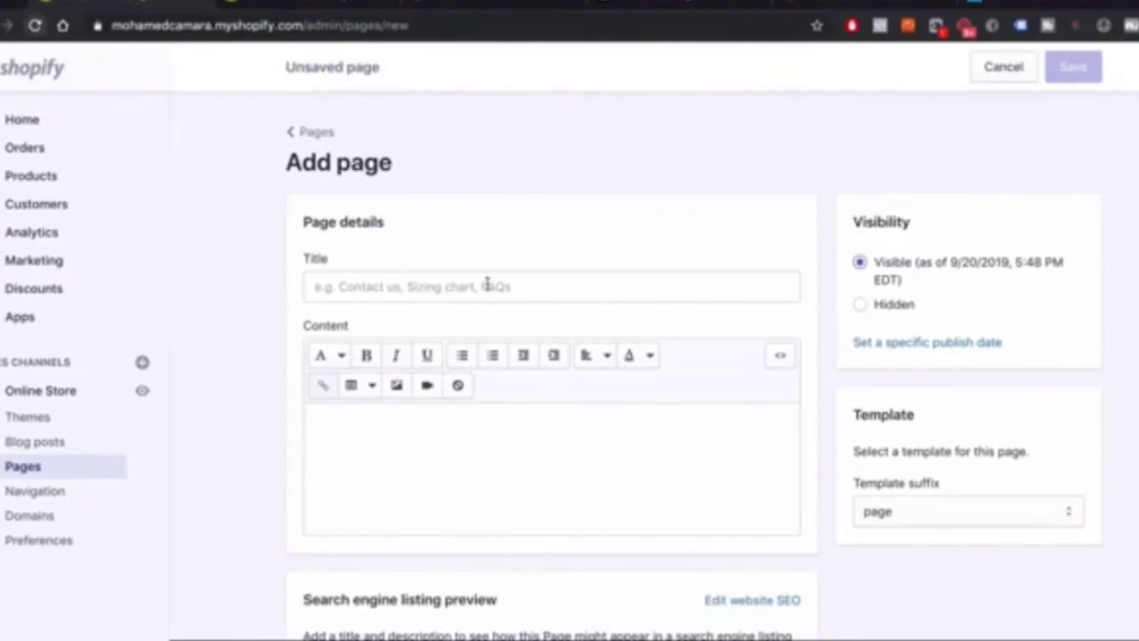
left_click(410, 286)
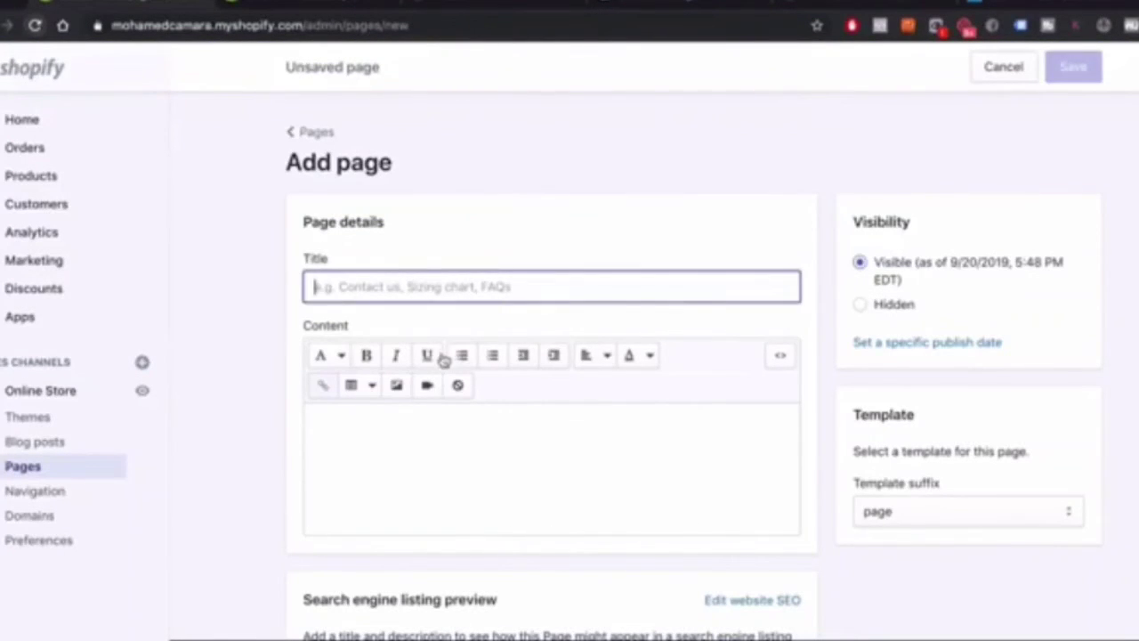
type("Contac")
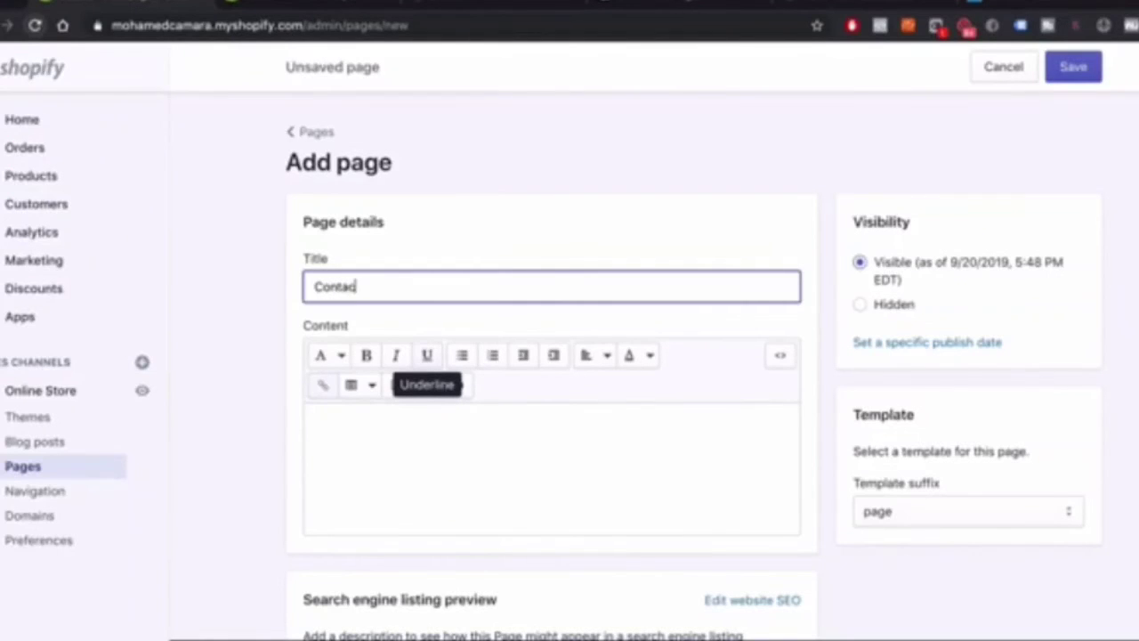
type("t Us")
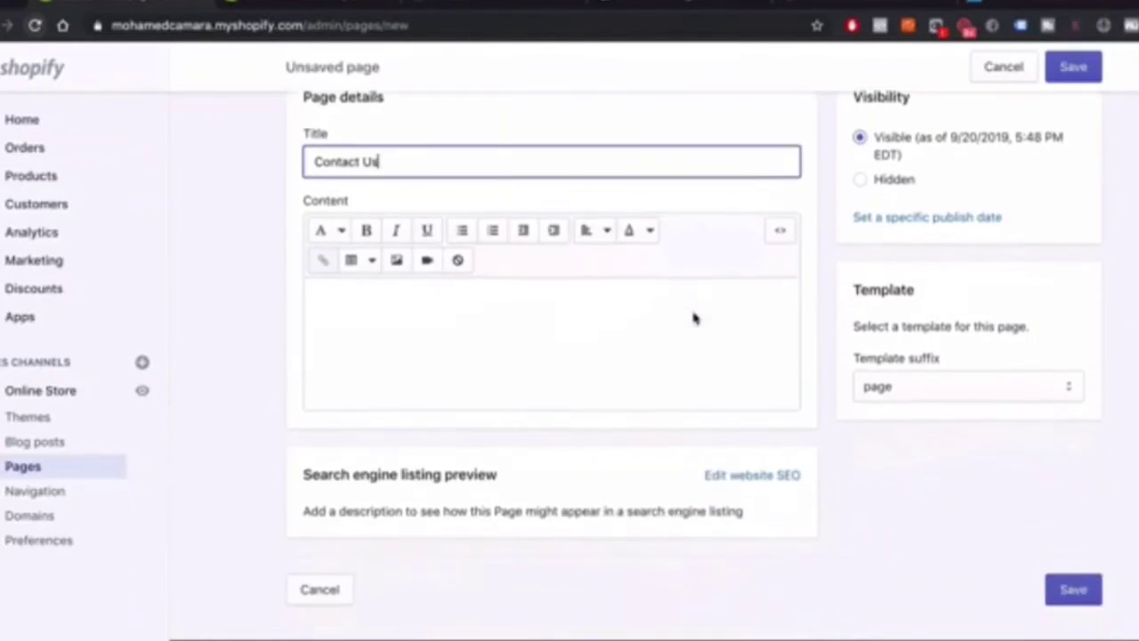
scroll(694, 318, "down", 2)
left_click(264, 327)
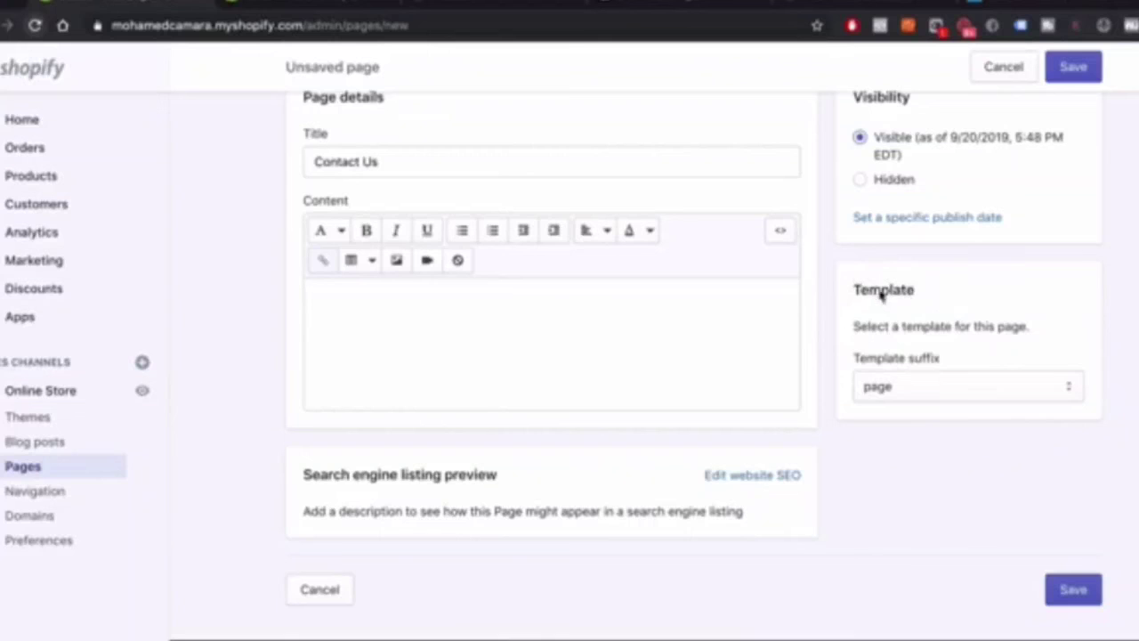
left_click(909, 391)
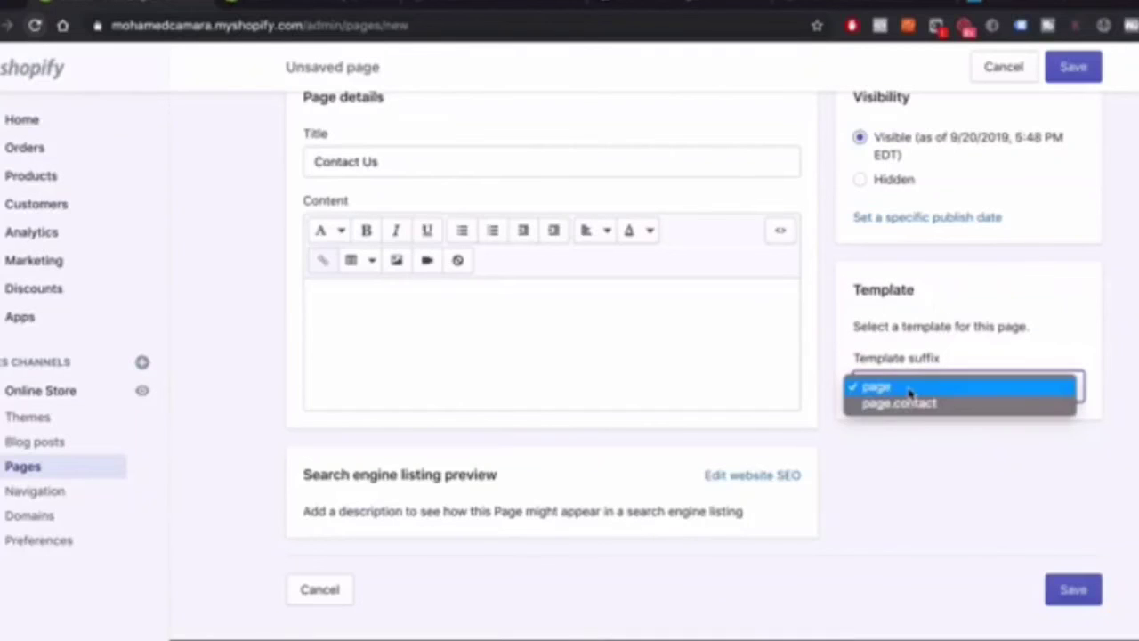
left_click(909, 406)
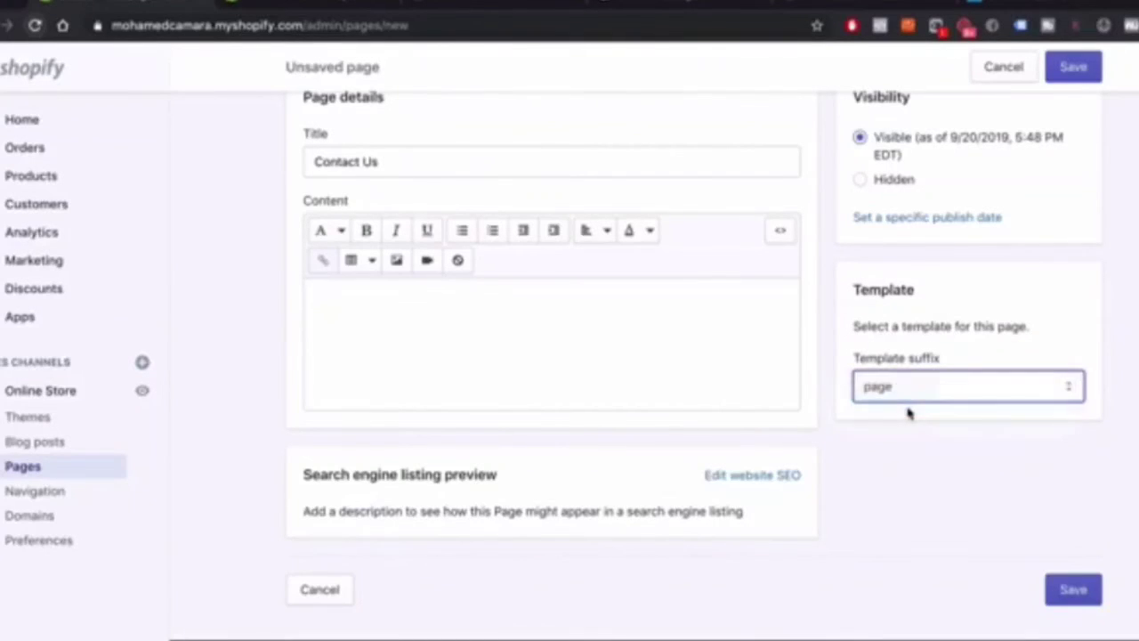
scroll(1027, 190, "up", 2)
left_click(1072, 73)
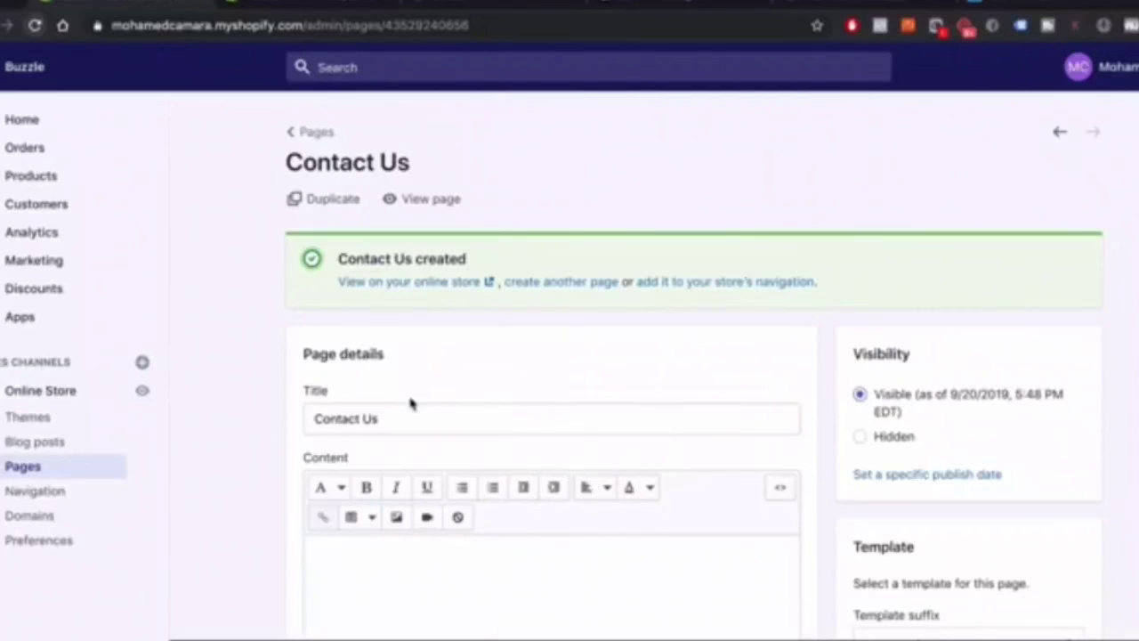
From the Pages list, add a new page titled 'Reviews' and save it
left_click(303, 132)
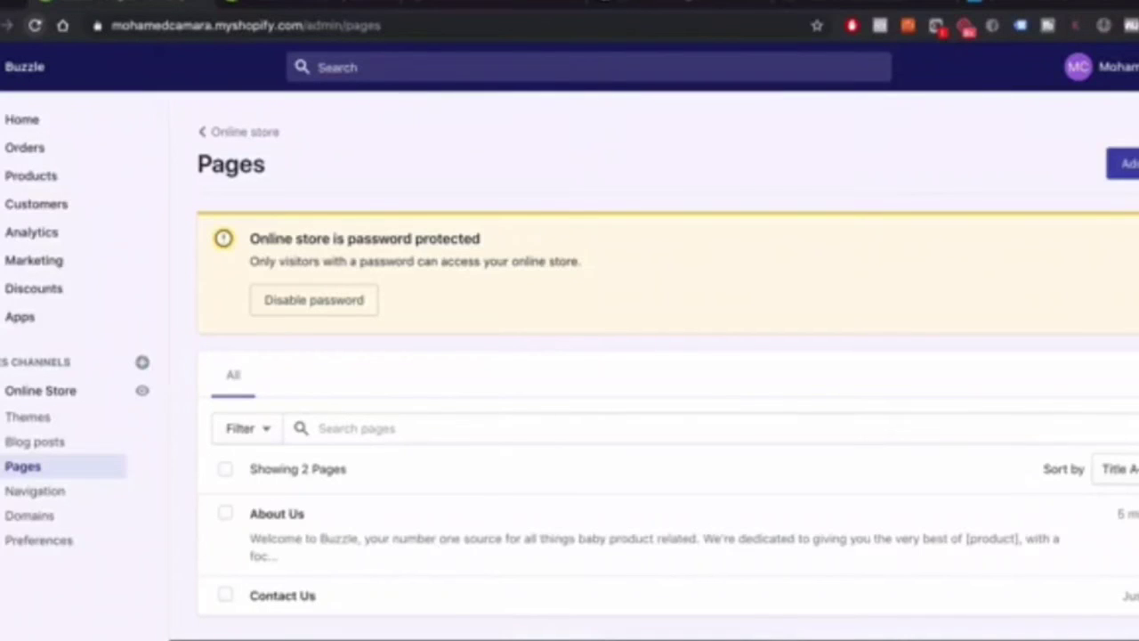
left_click(1123, 164)
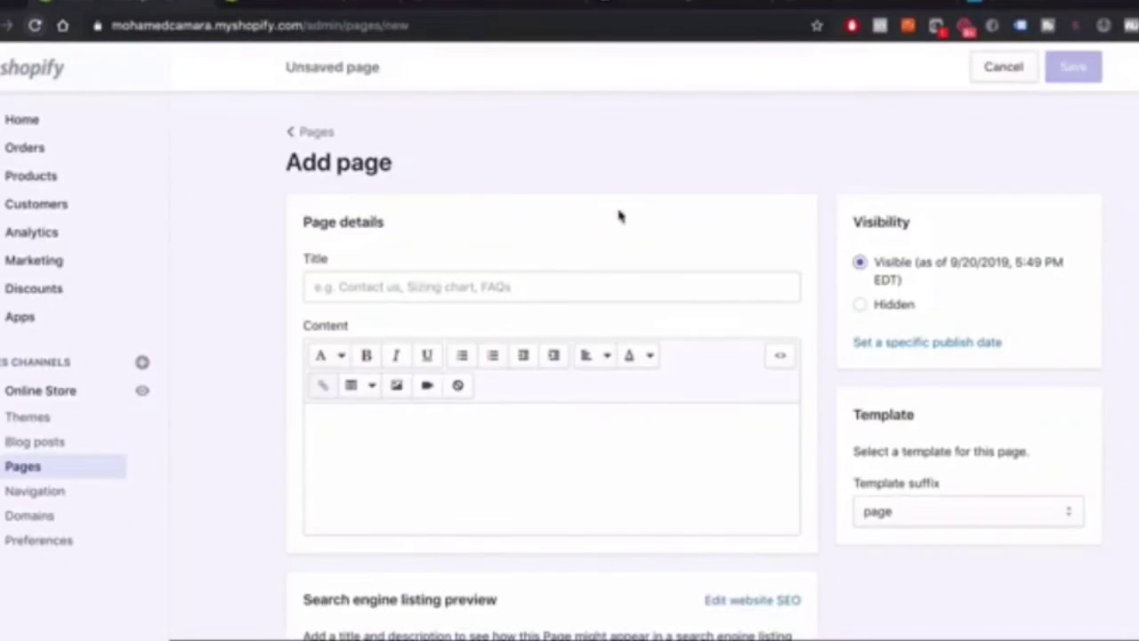
left_click(423, 288)
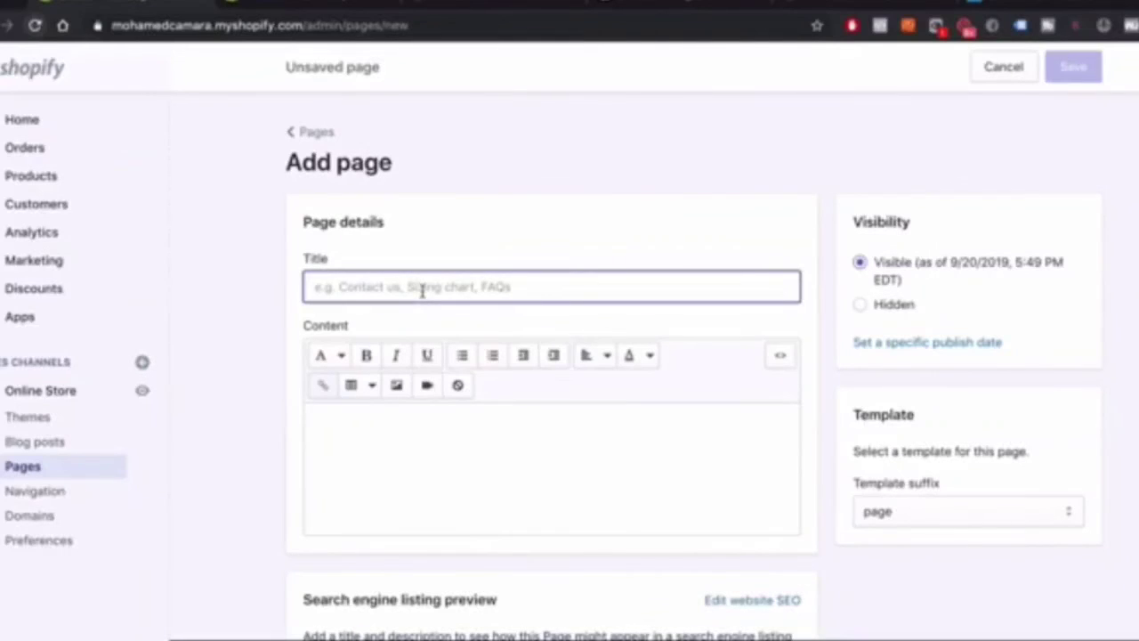
type("Reviews")
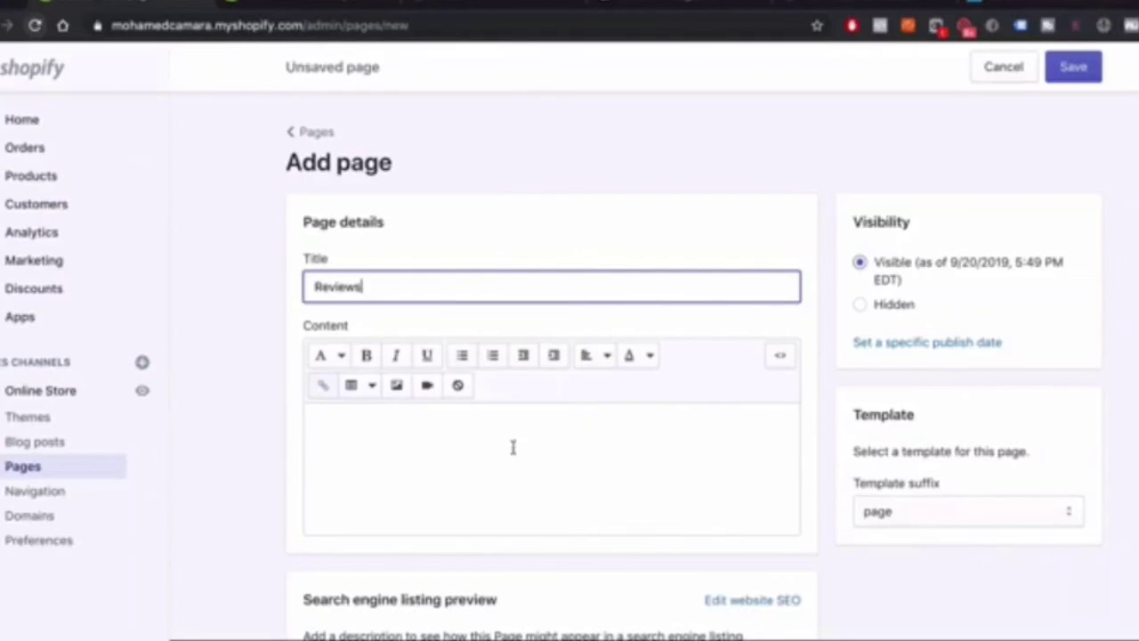
left_click(1069, 72)
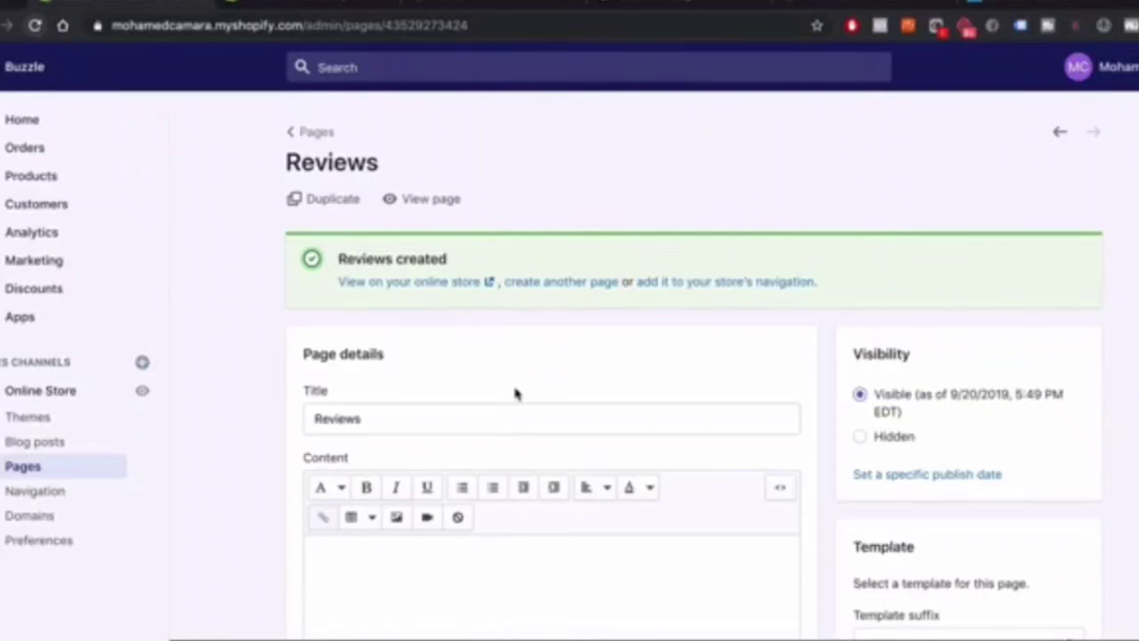
key("ctrl+Up")
Play the Keynote slide to reveal the Contact us, Reviews and Privacy policy bullets
left_click(941, 211)
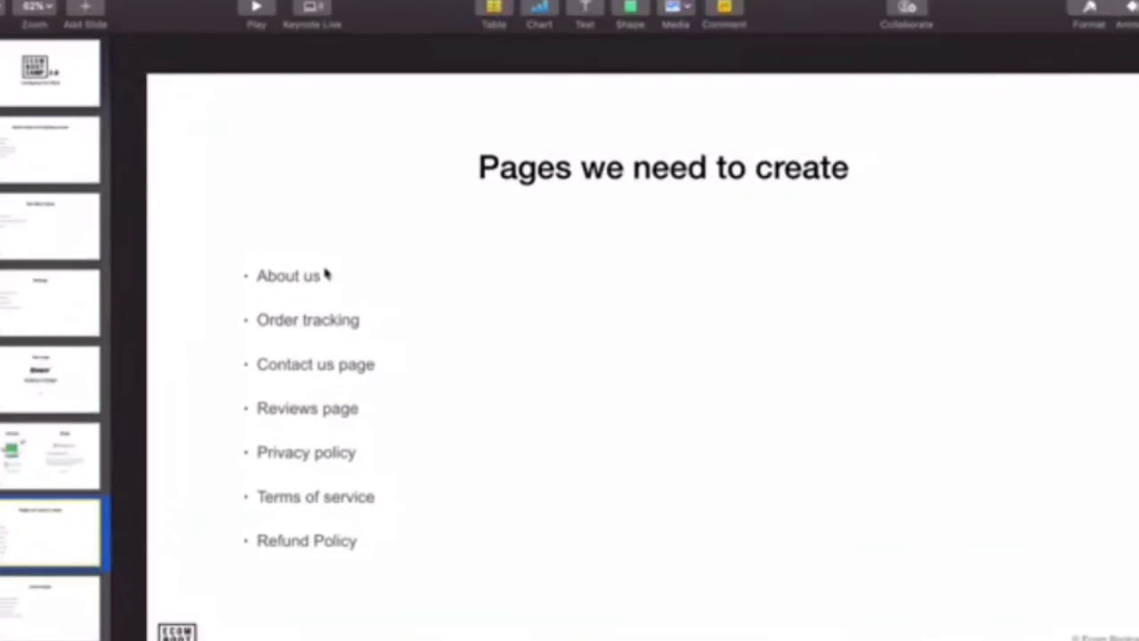
left_click(256, 7)
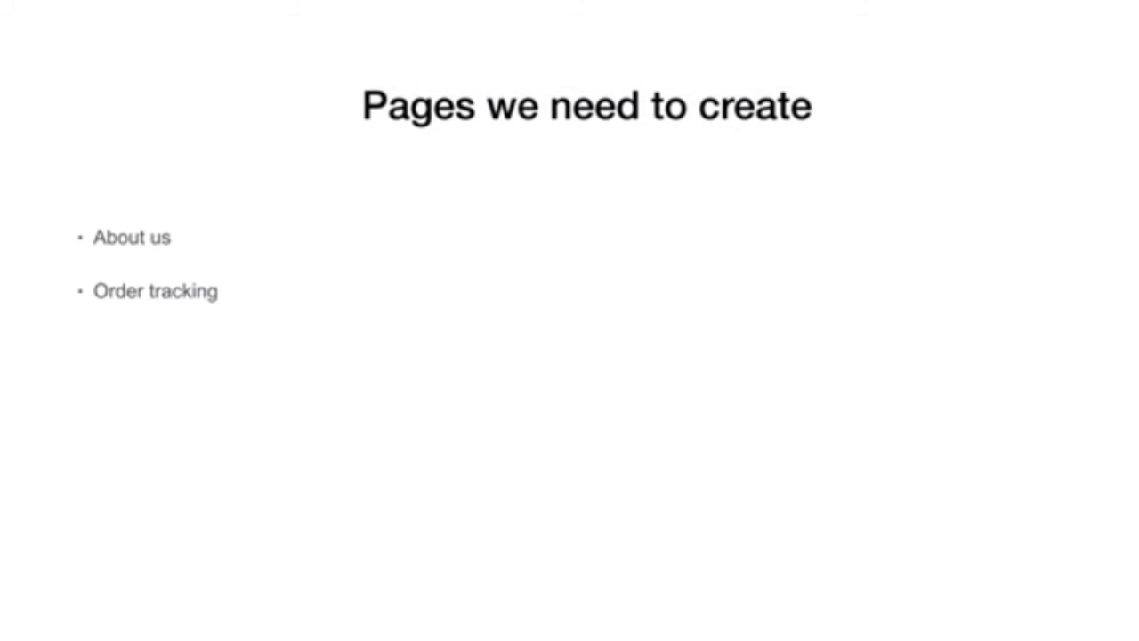
key("space")
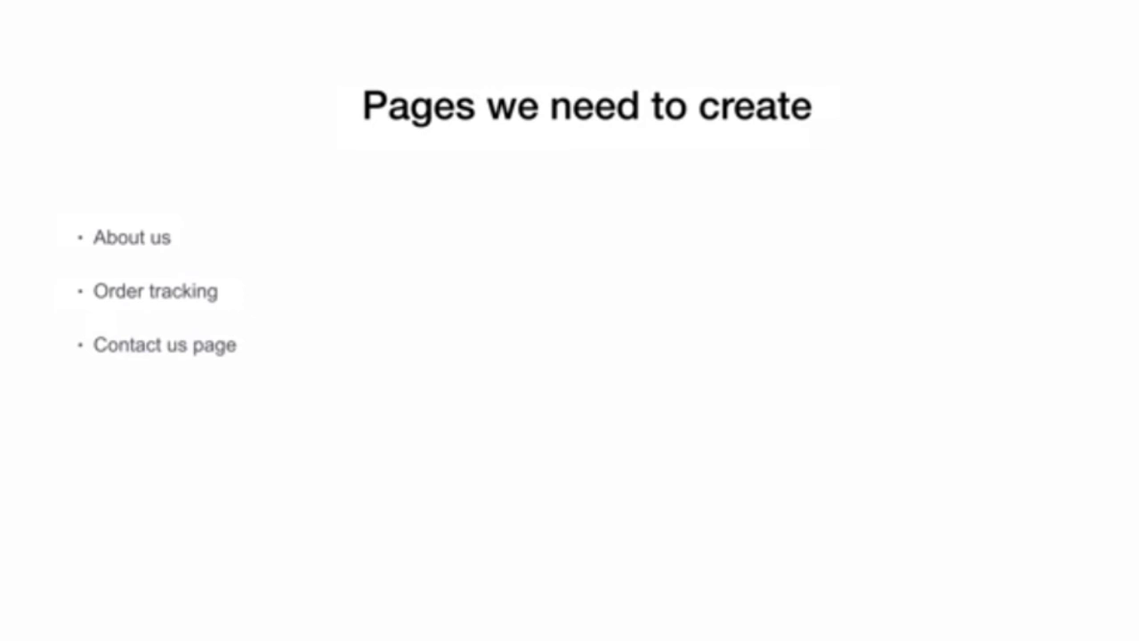
key("space")
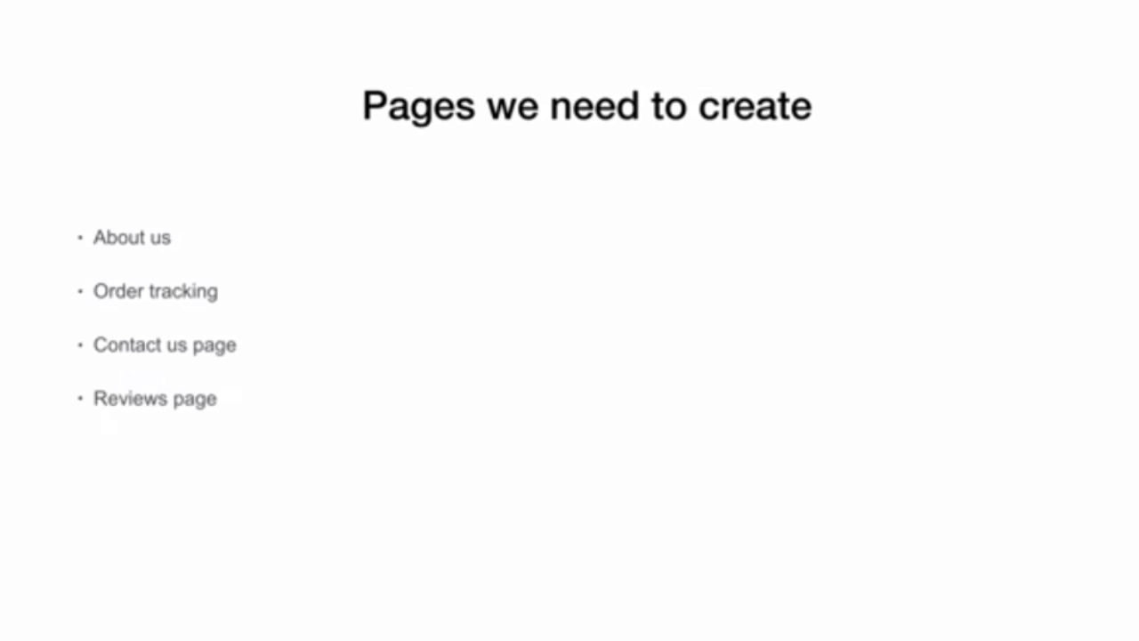
key("space")
key("space")
key("space")
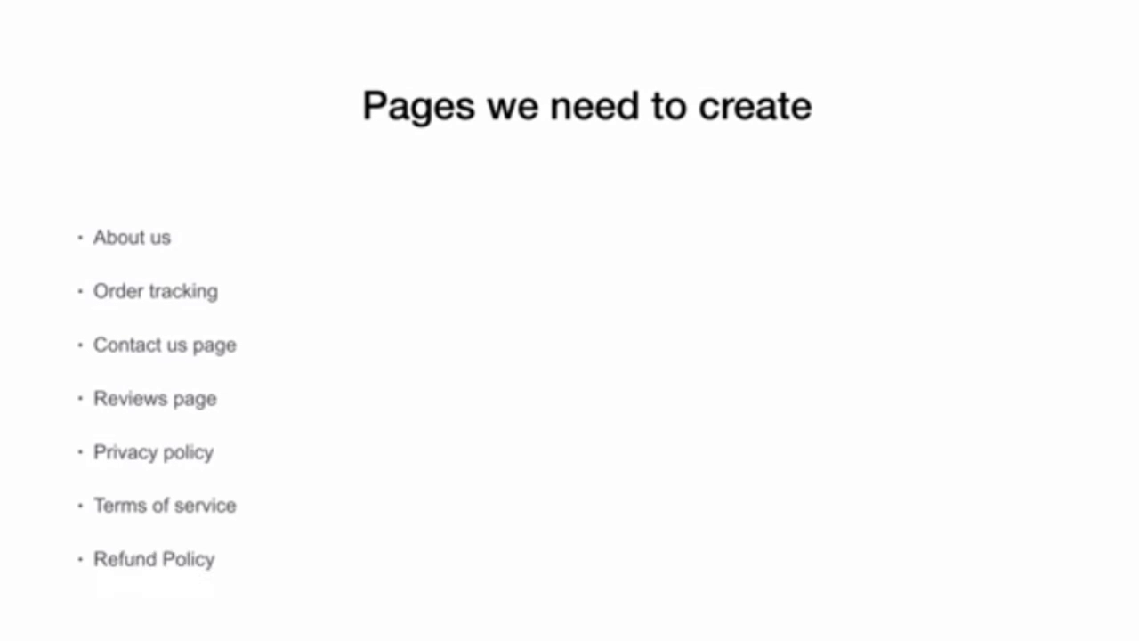
Exit the slideshow and return to the Shopify Reviews page window
key("Escape")
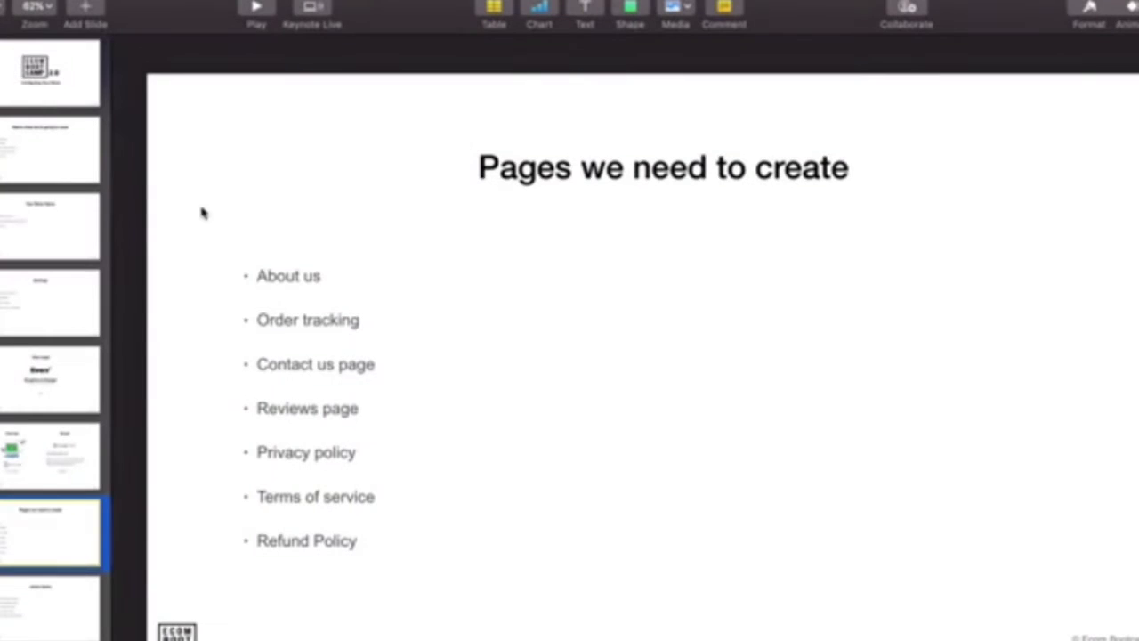
key("ctrl+Up")
left_click(267, 363)
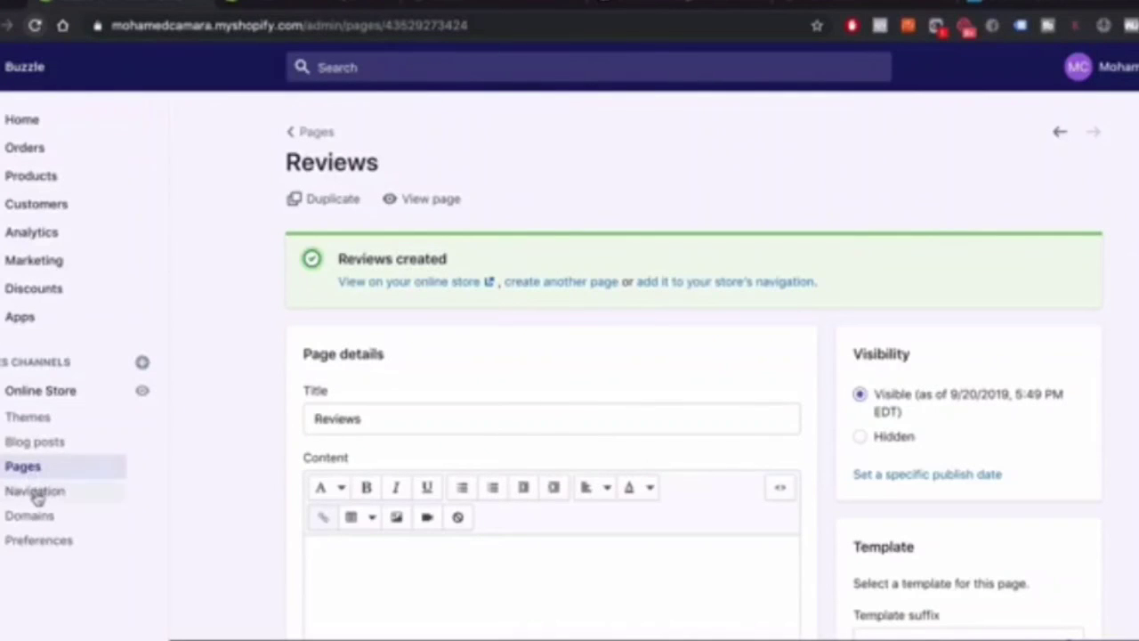
Delete the Catalog entry from the Navigation Main menu, leaving only Home
left_click(35, 499)
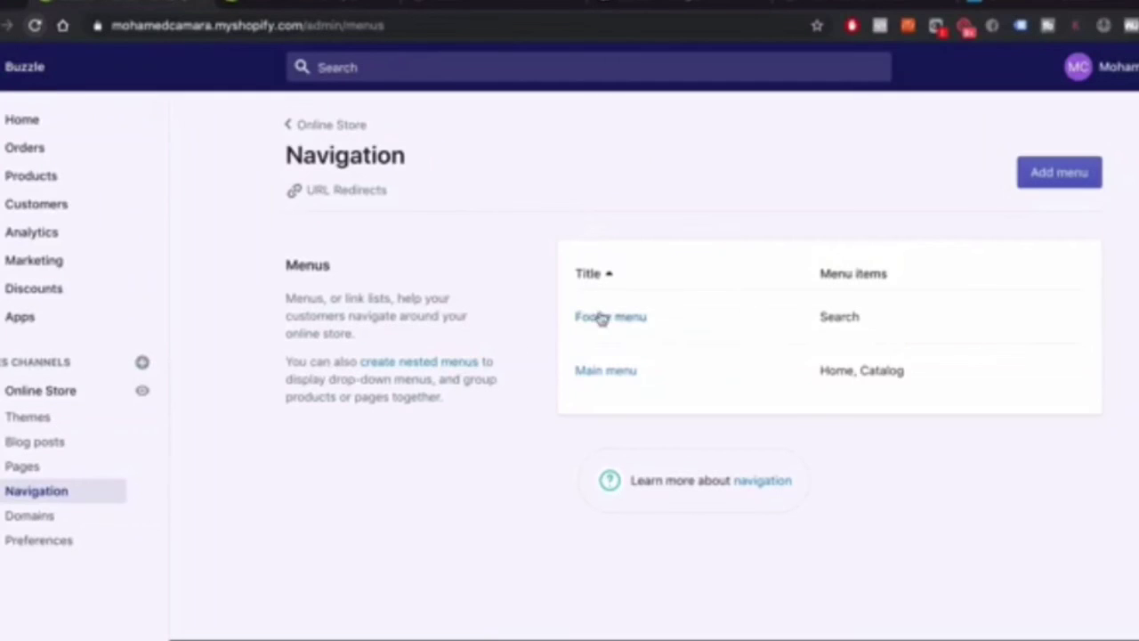
left_click(611, 376)
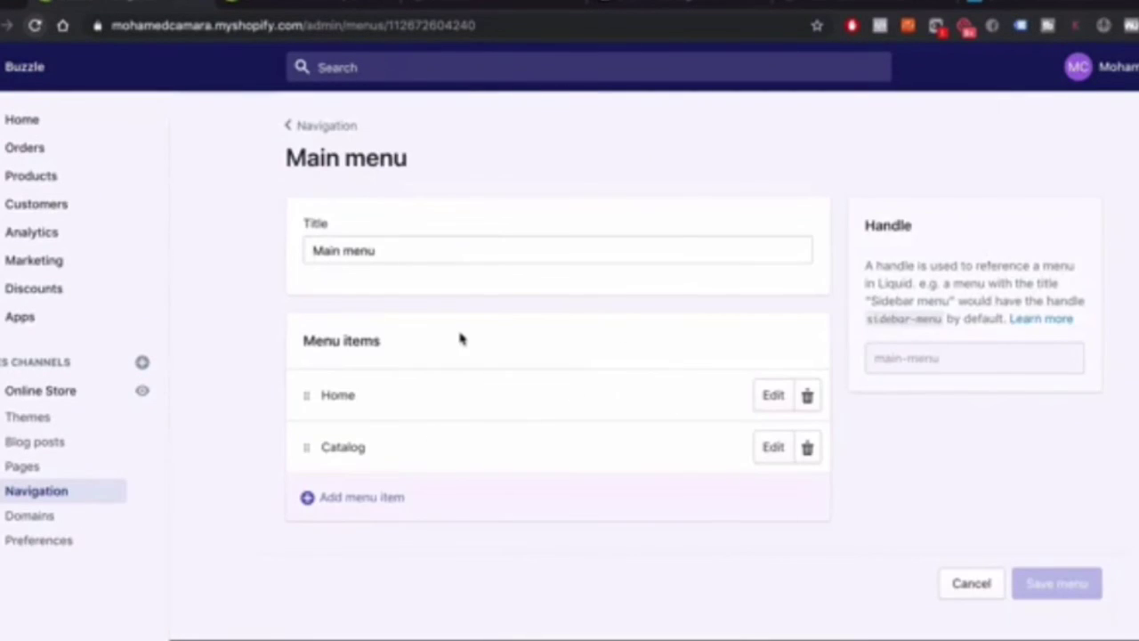
left_click(378, 478)
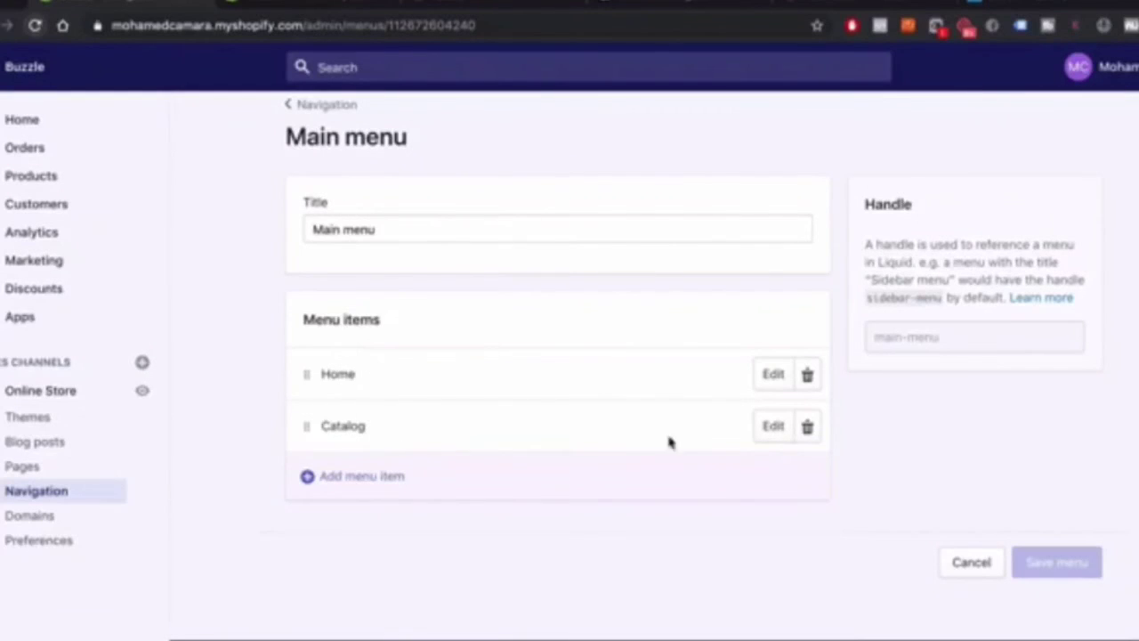
left_click(807, 427)
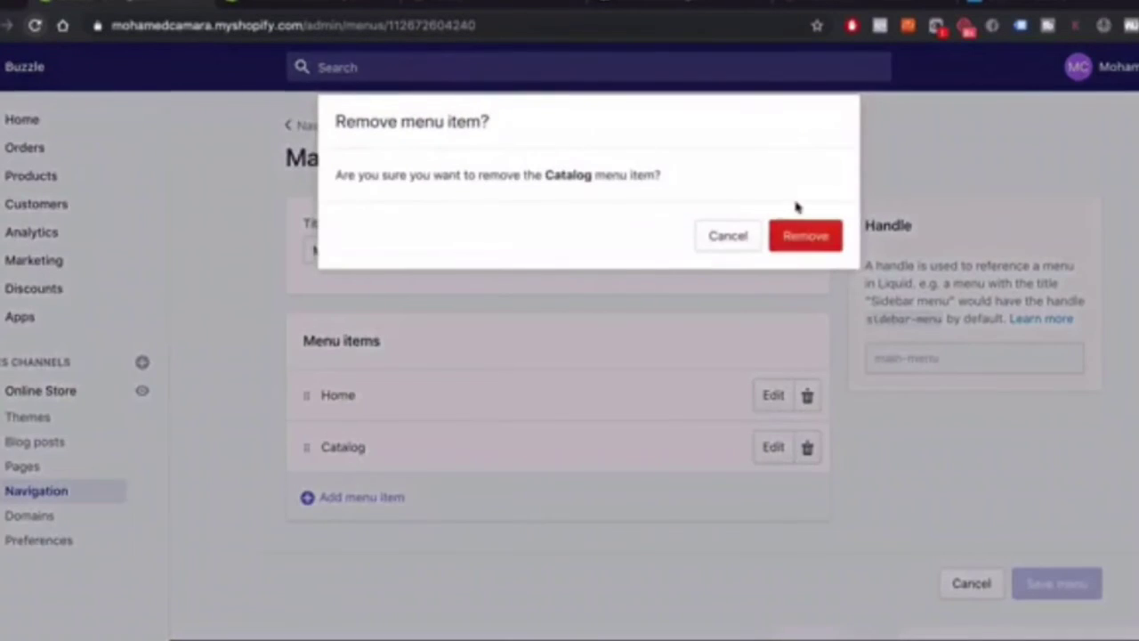
left_click(804, 234)
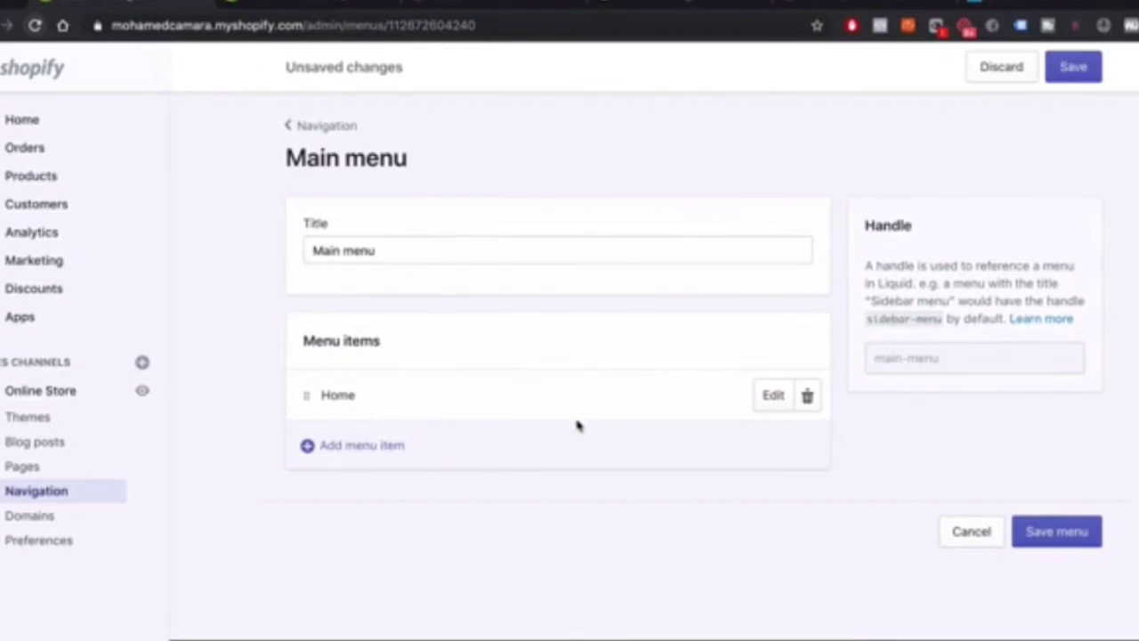
Add a 'The Buzzle' menu item linked to the Loozykit Safe Electric Nail Clipper for Infants product
left_click(361, 446)
left_click(427, 375)
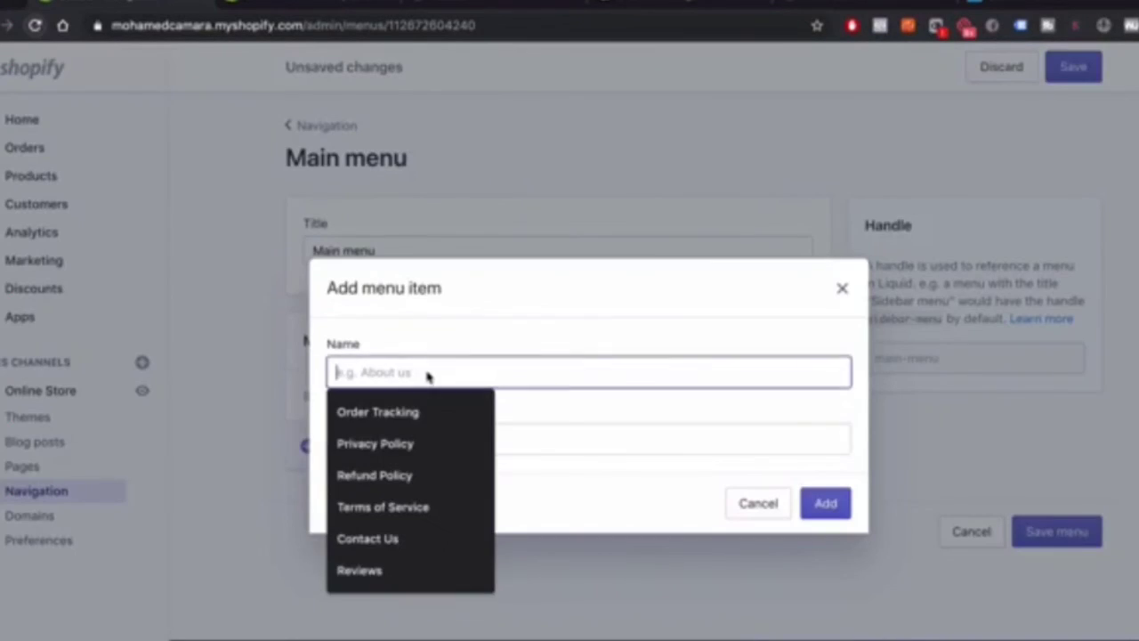
type("The Buzzle")
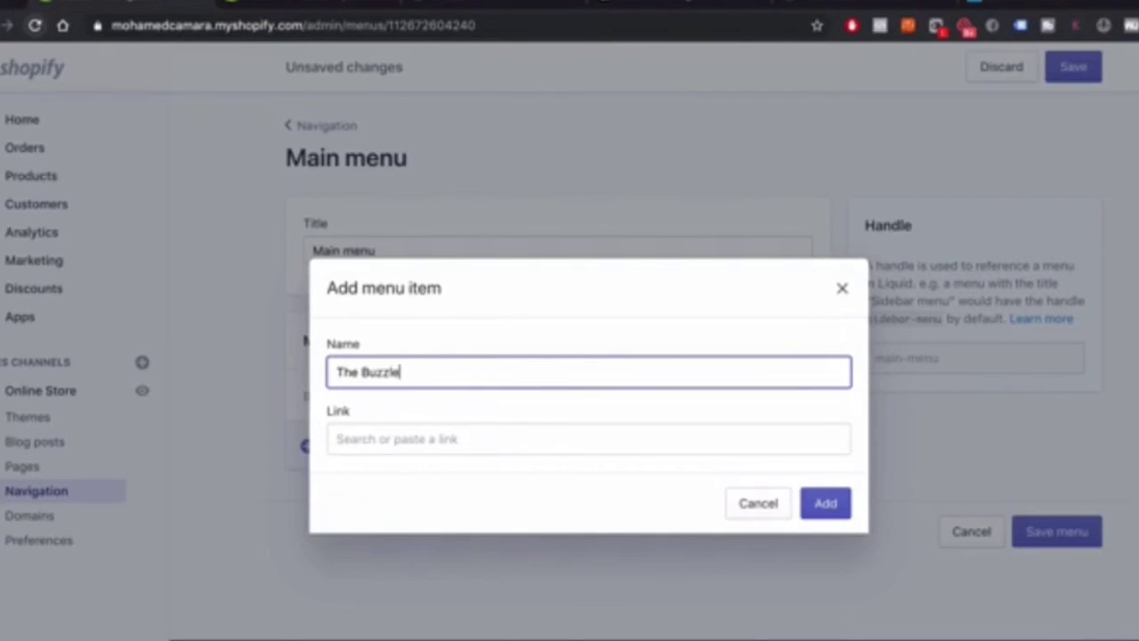
left_click(394, 442)
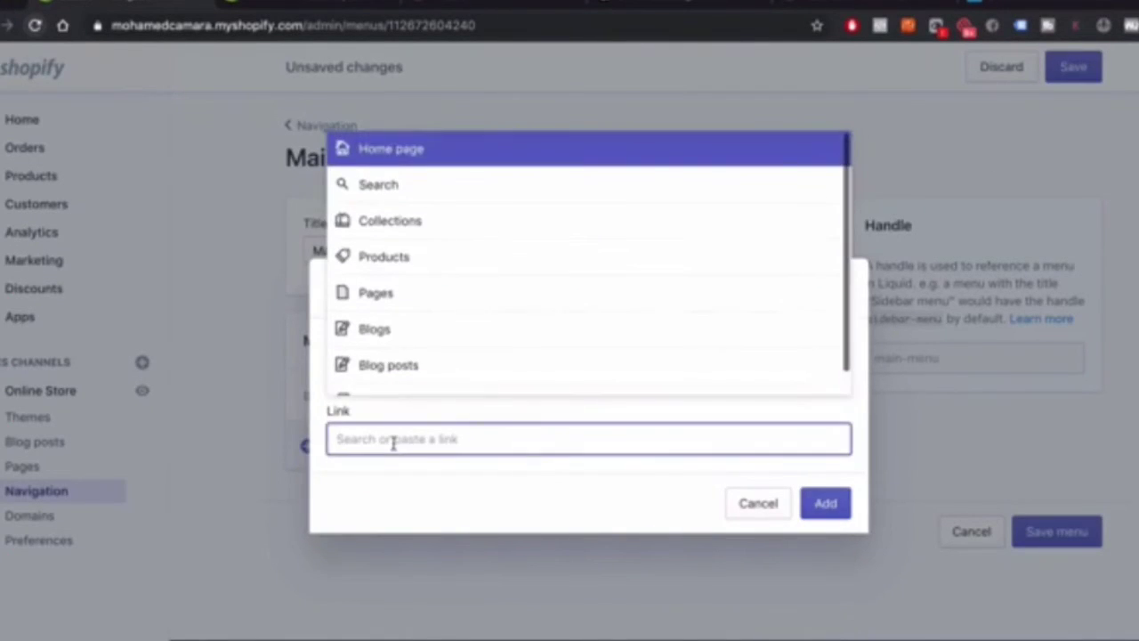
left_click(341, 472)
left_click(338, 434)
left_click(404, 259)
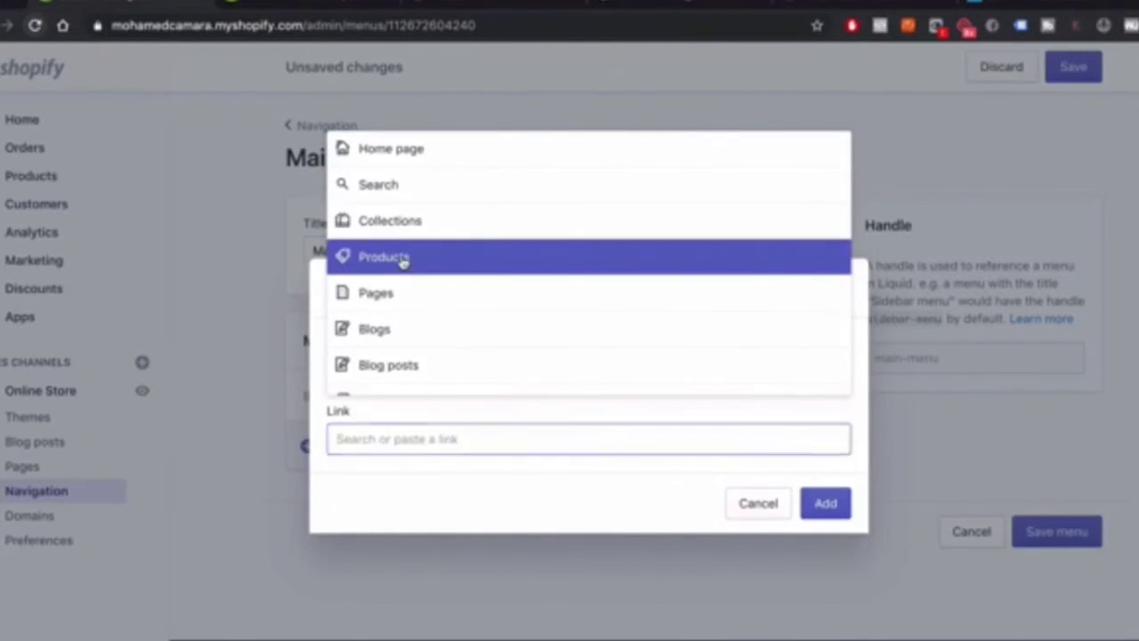
left_click(411, 378)
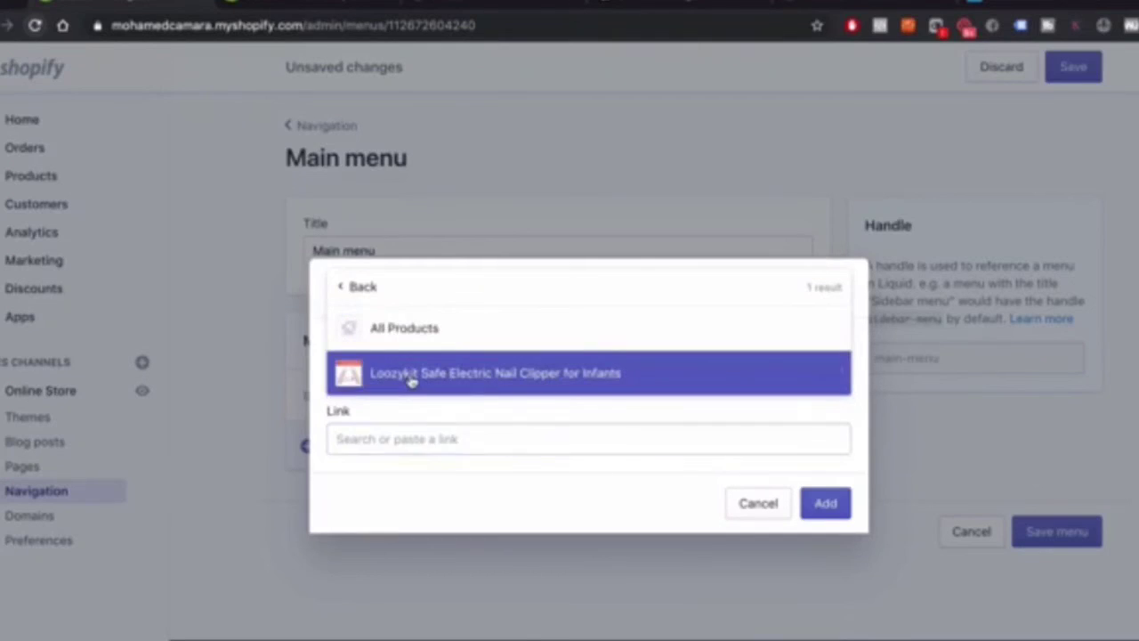
left_click(828, 507)
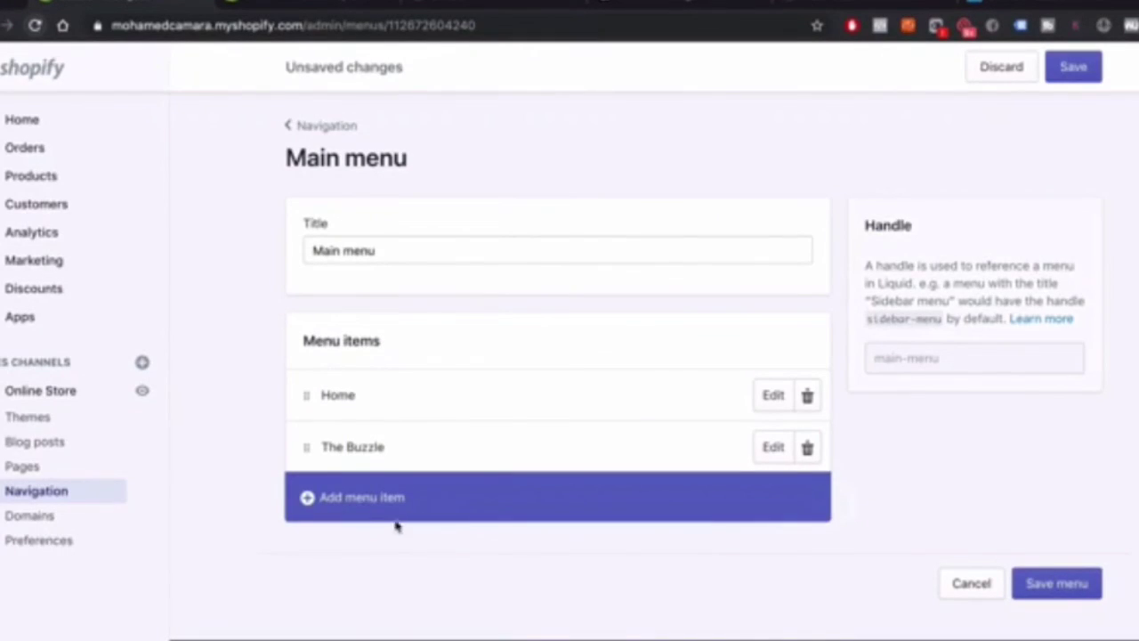
left_click(350, 501)
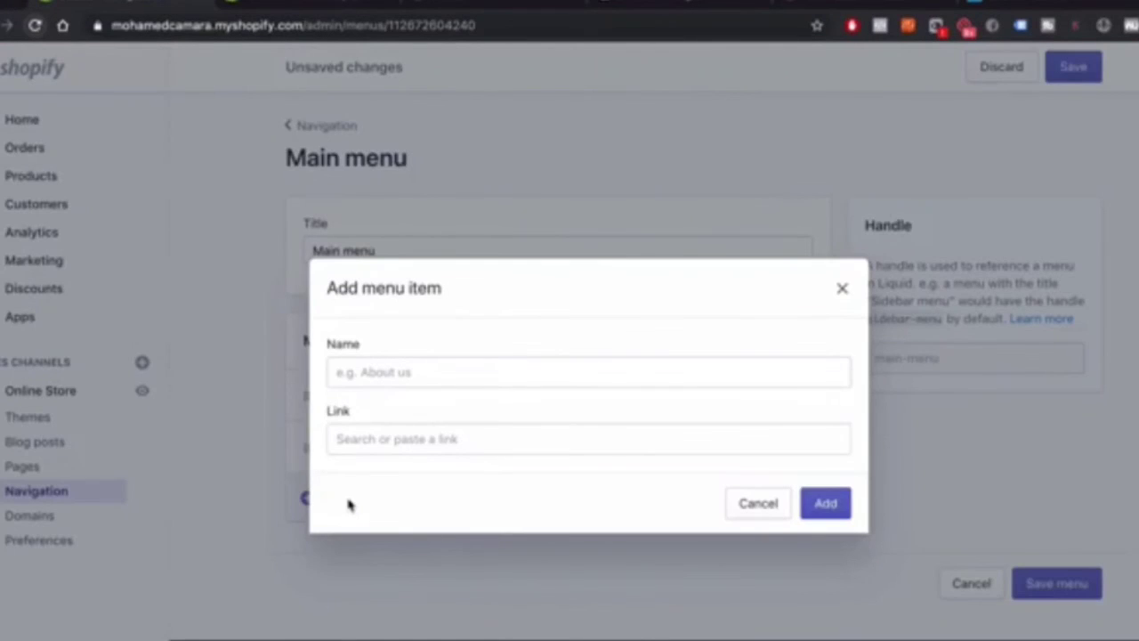
Add a 'Reviews' menu item linking to the Reviews page, third after Home and The Buzzle
left_click(435, 366)
type("Rev")
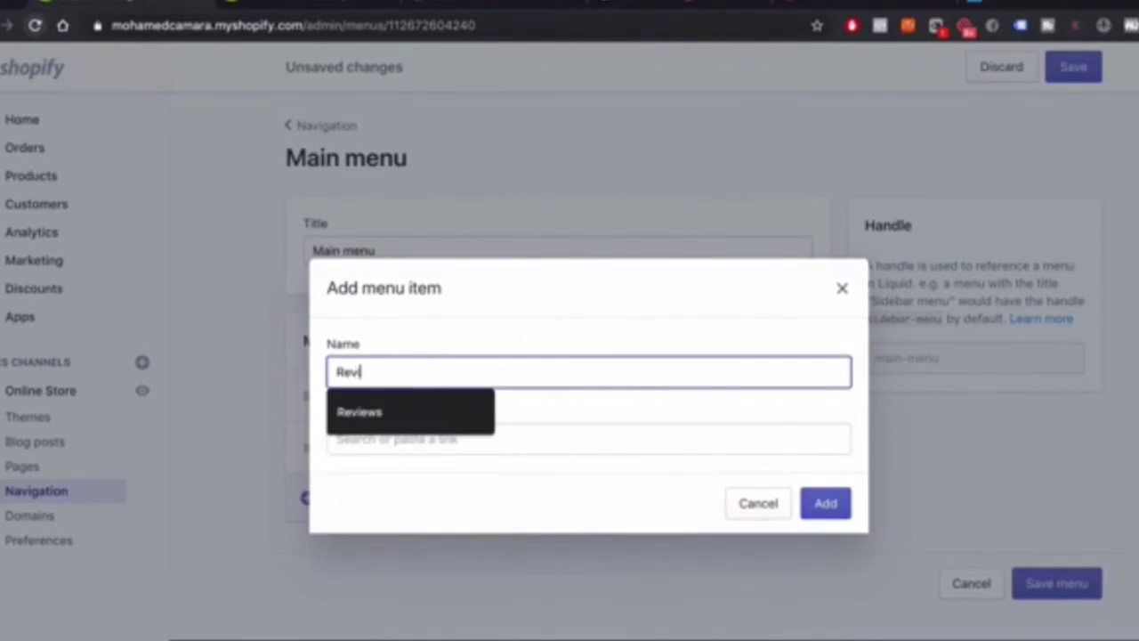
type("iews")
left_click(457, 409)
left_click(425, 445)
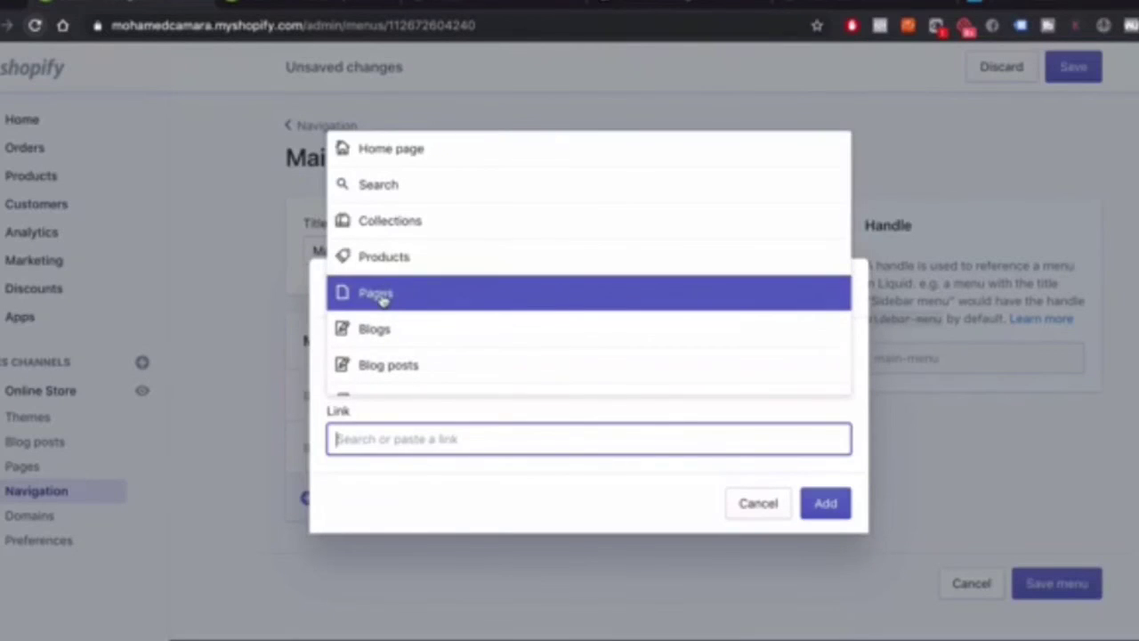
left_click(380, 296)
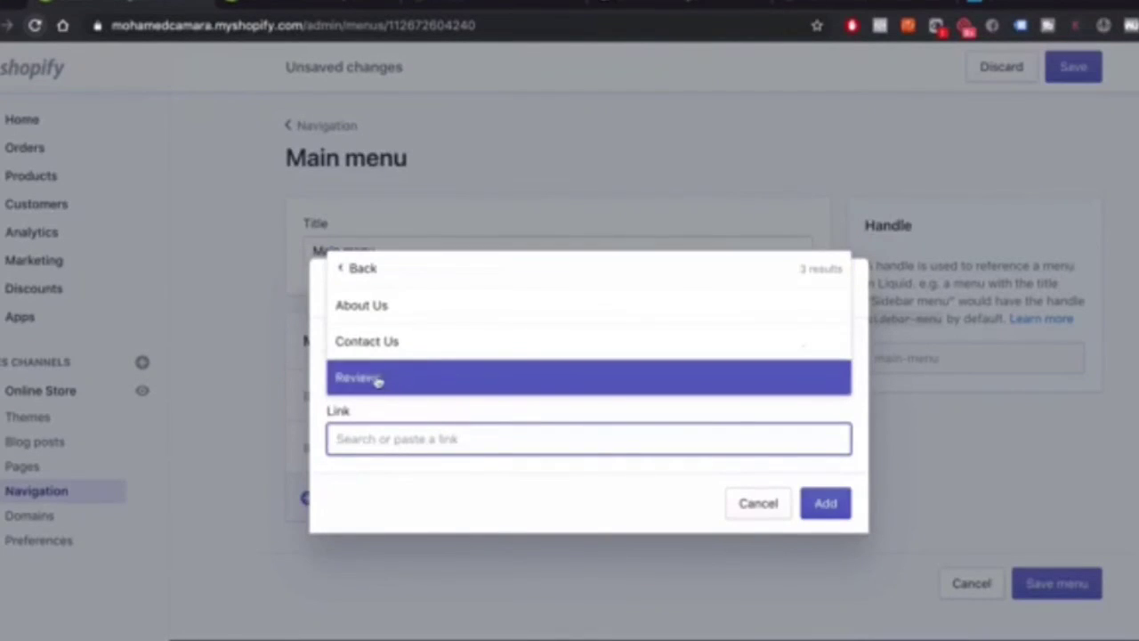
left_click(374, 381)
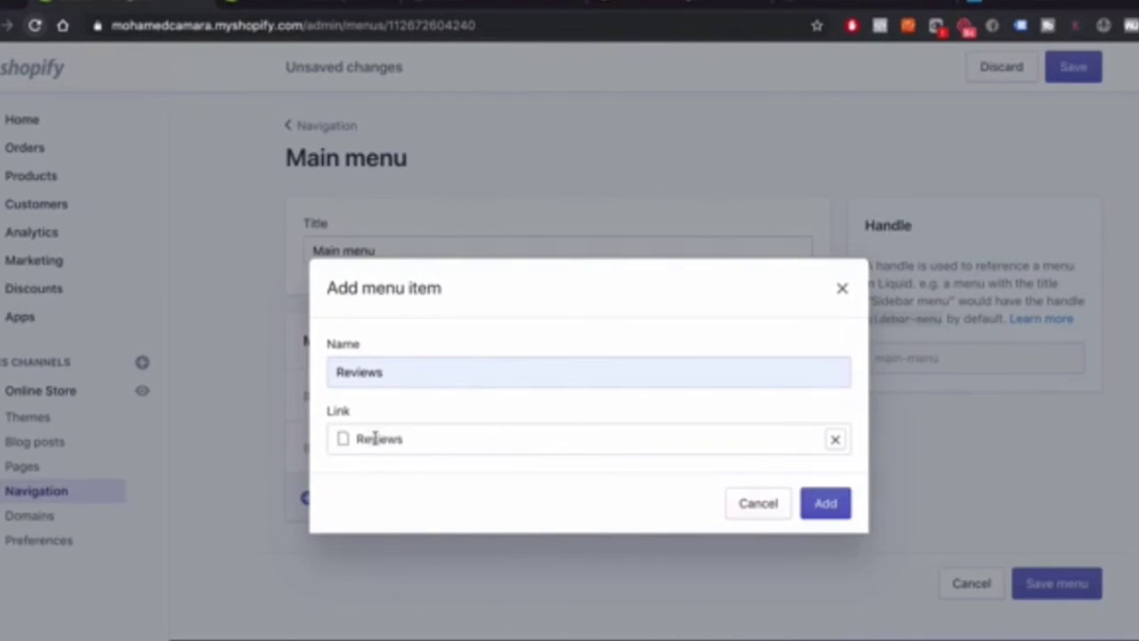
left_click(825, 503)
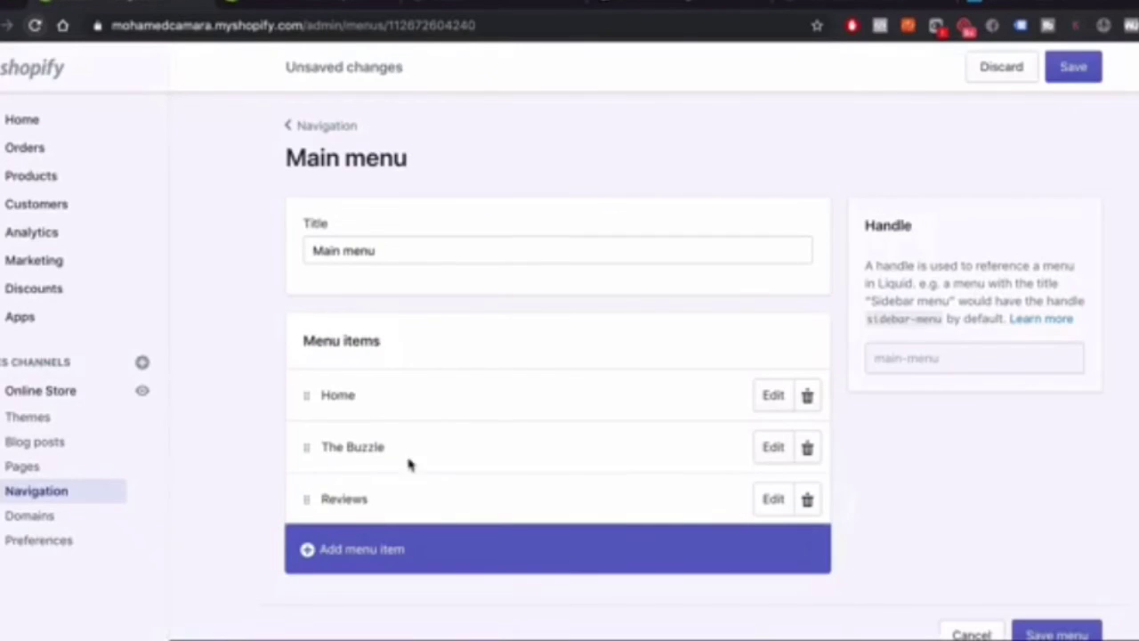
Name a new menu item 'Order Tracking', then bring up the Track Your Order page tab
left_click(344, 559)
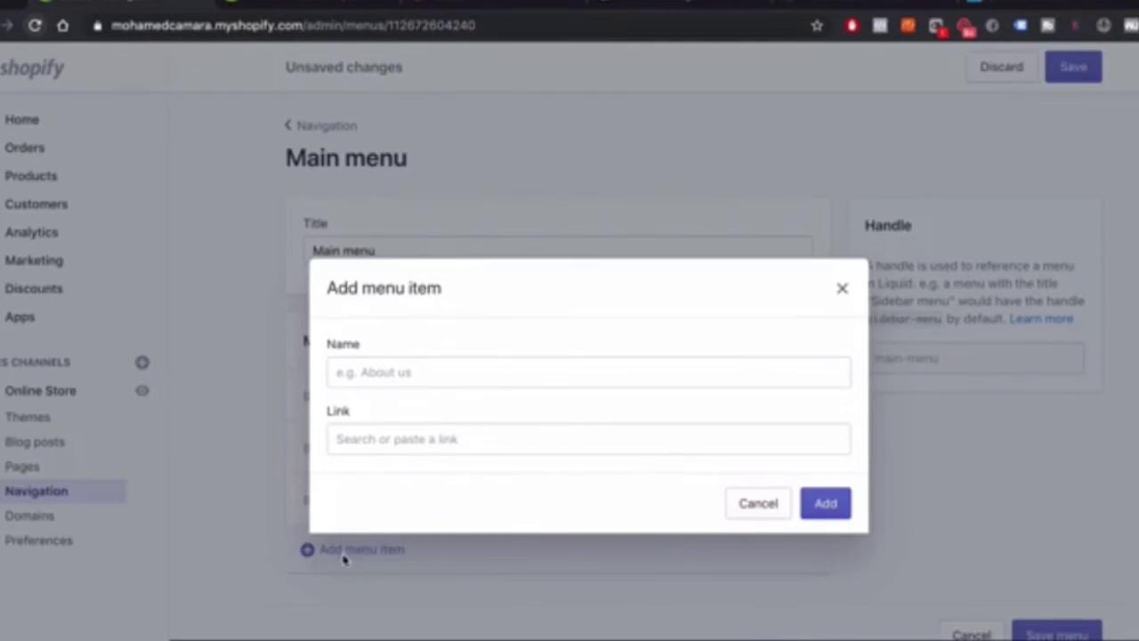
left_click(410, 372)
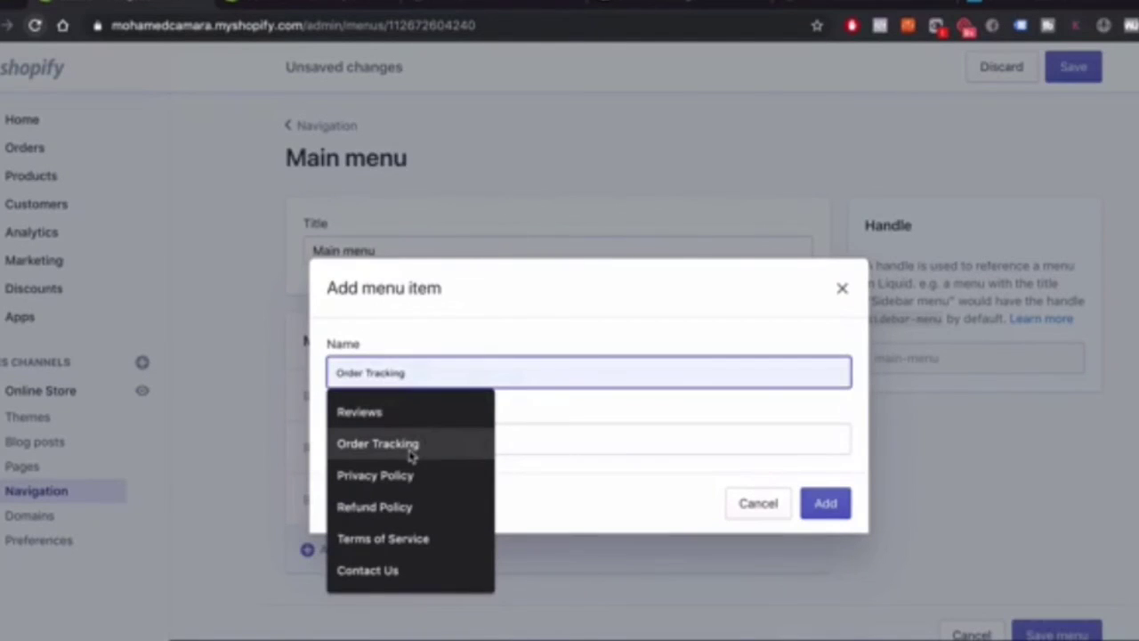
left_click(412, 455)
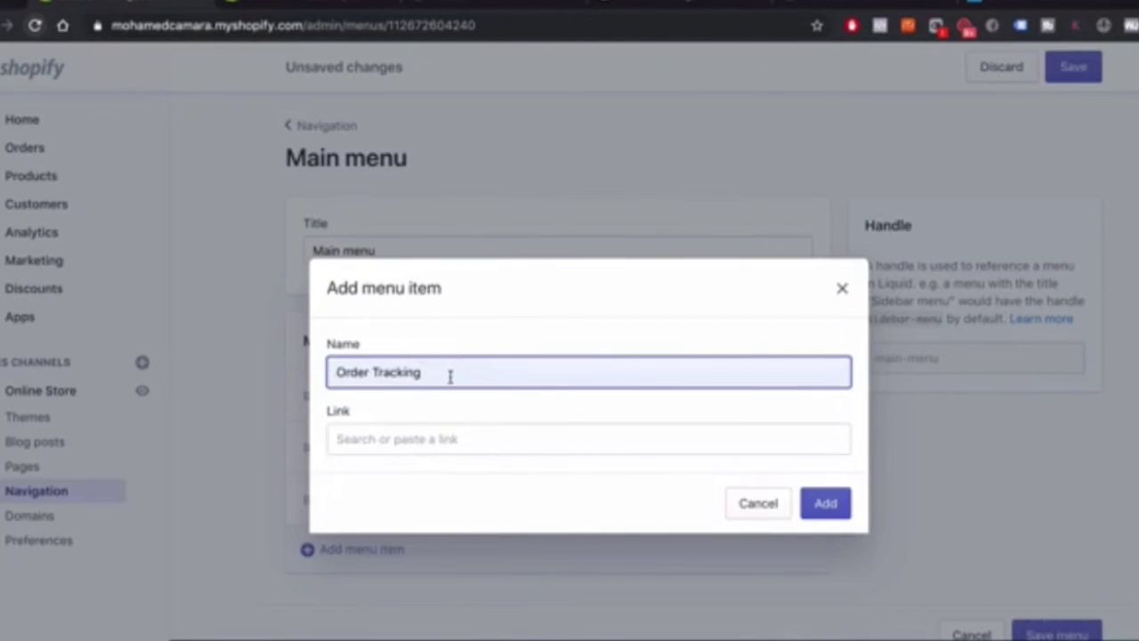
key("BackSpace")
type("g")
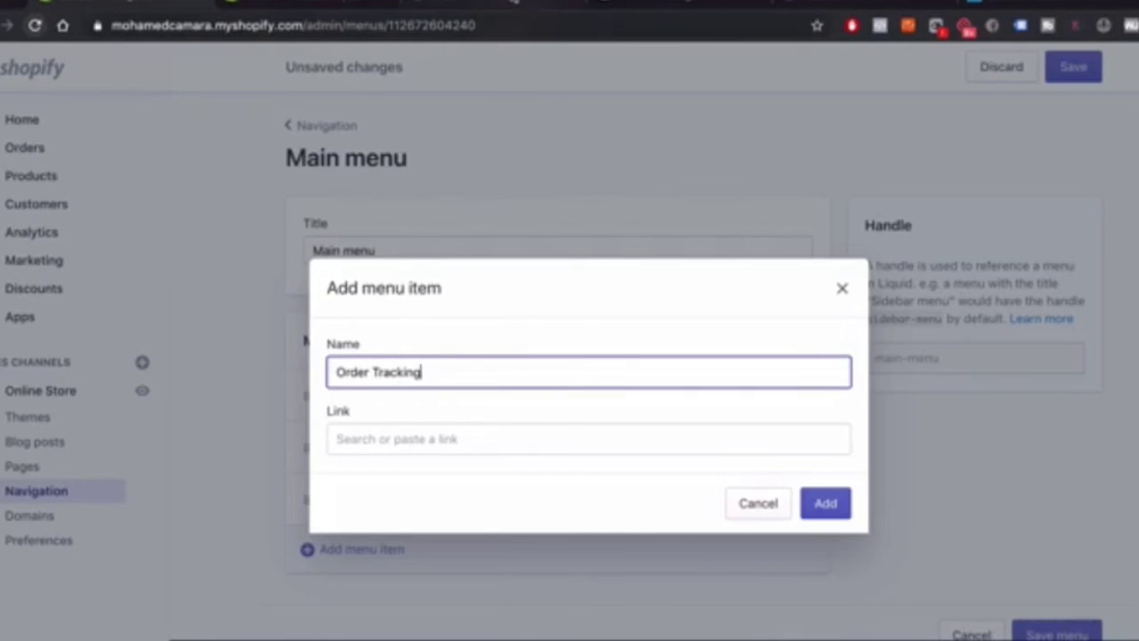
left_click(513, 2)
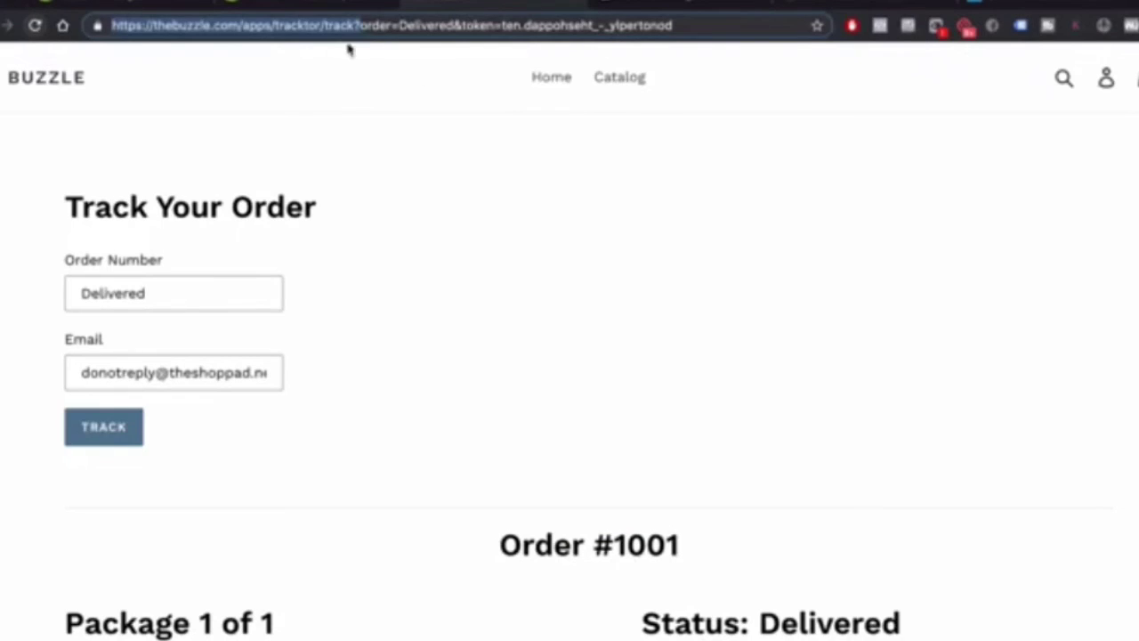
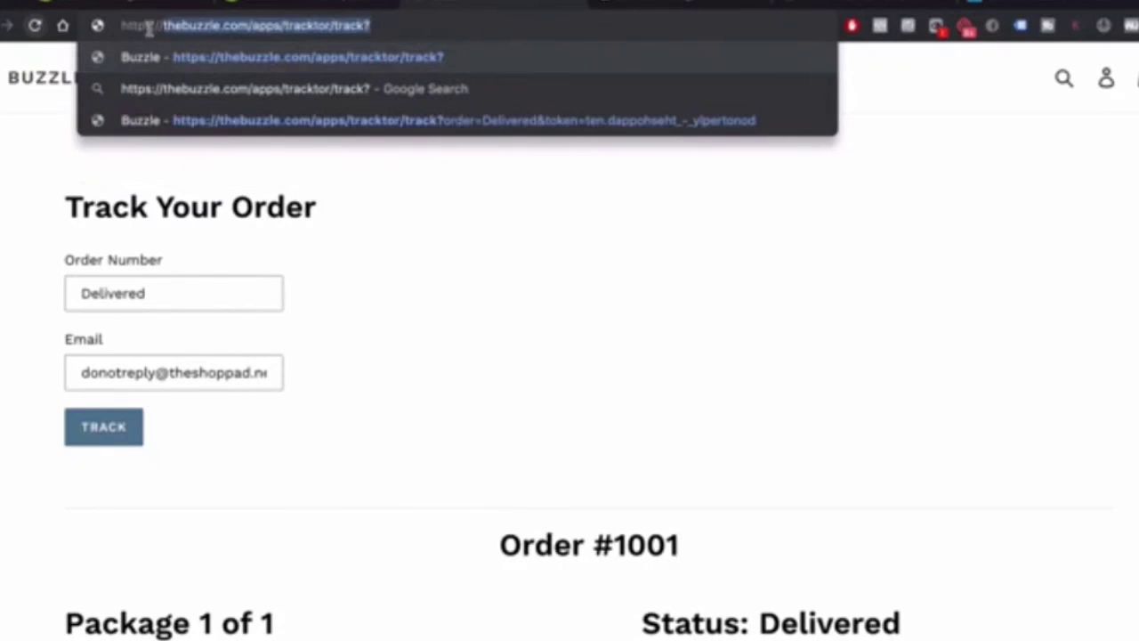
Link the Order Tracking item to the copied Tracktor tracking URL and add it to the Main menu
left_click_drag(148, 26, 110, 32)
key("ctrl+c")
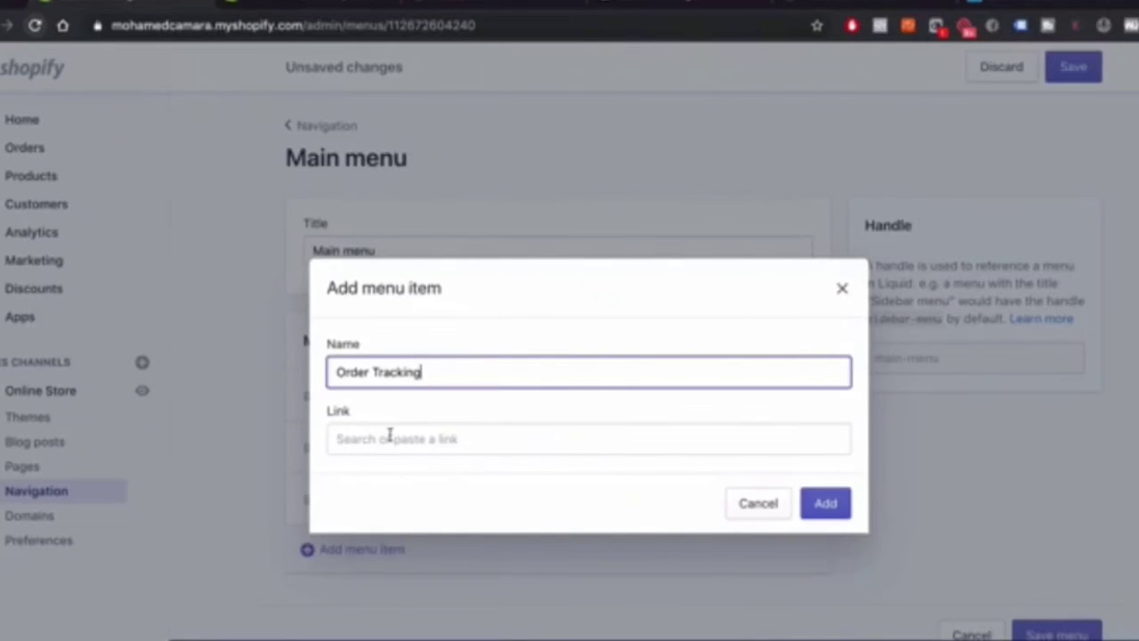
left_click(389, 437)
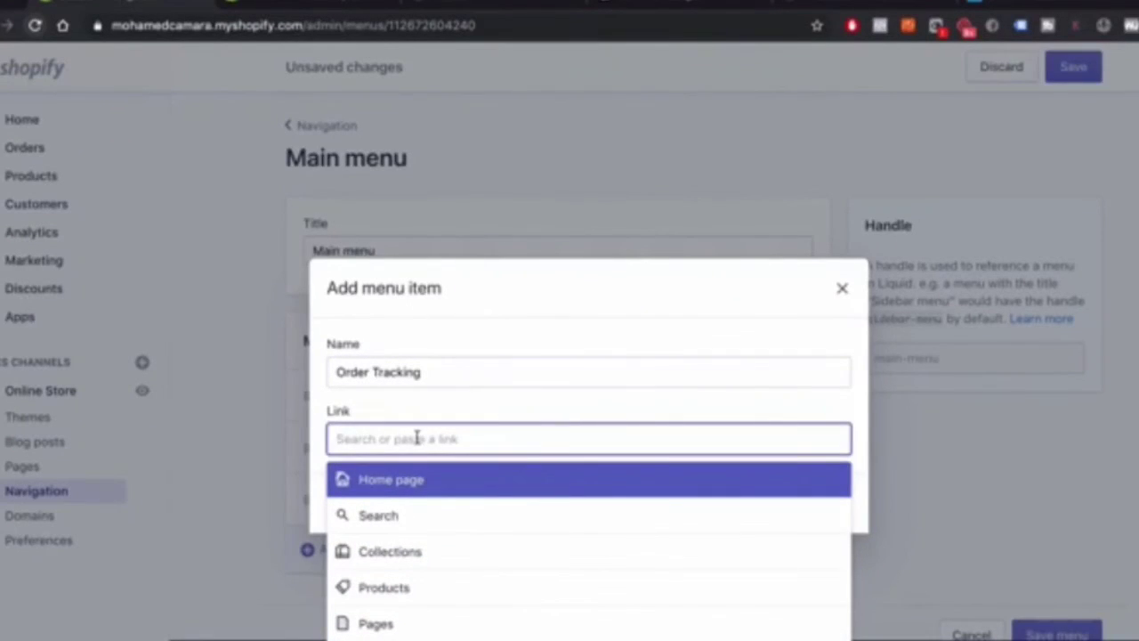
key("ctrl+v")
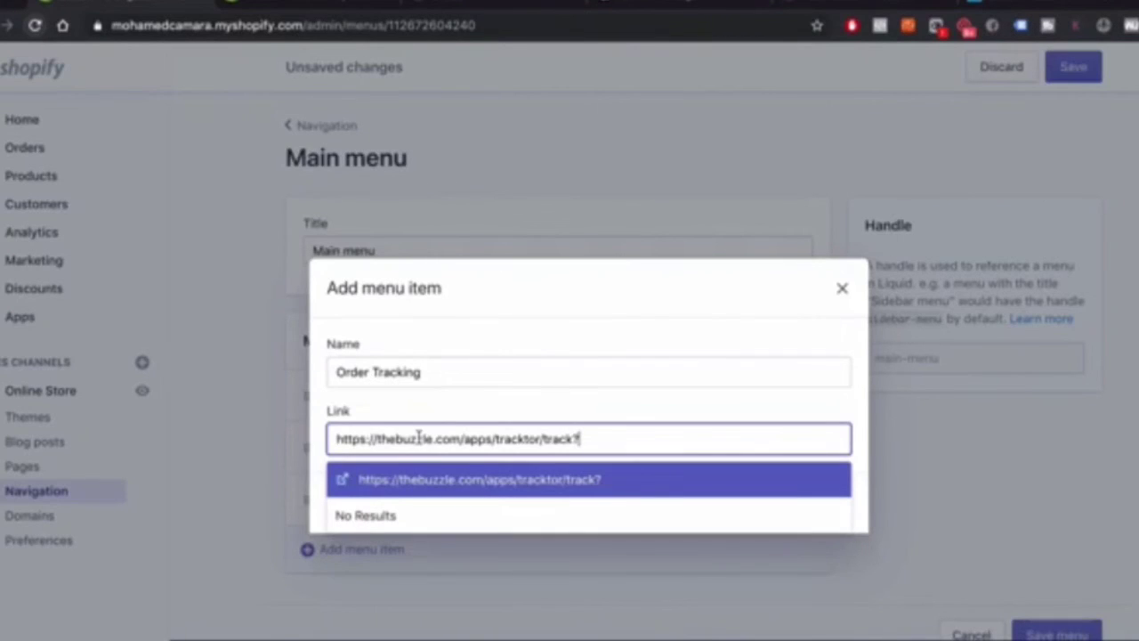
left_click(469, 492)
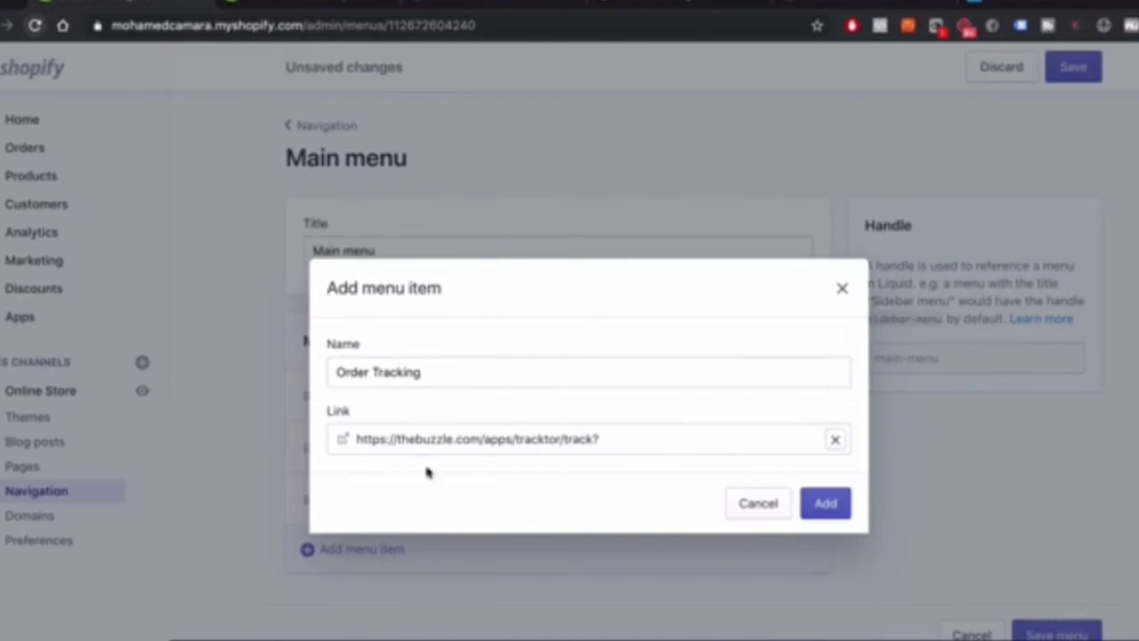
left_click(826, 518)
left_click(347, 606)
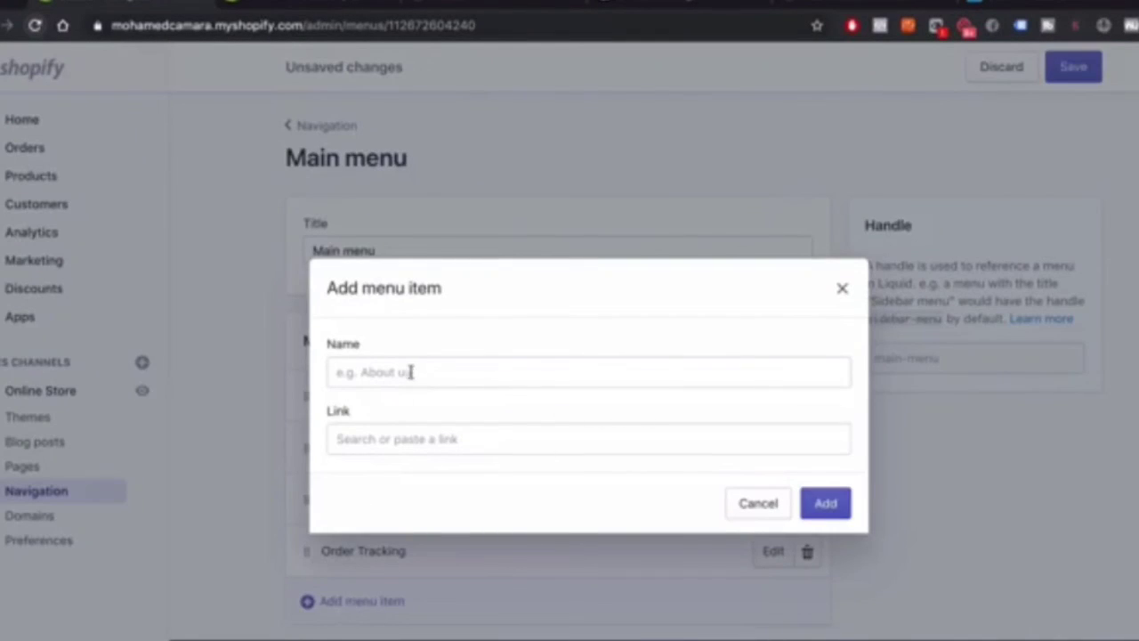
Name the new Main menu item 'Customer Care'
left_click(397, 373)
type("C")
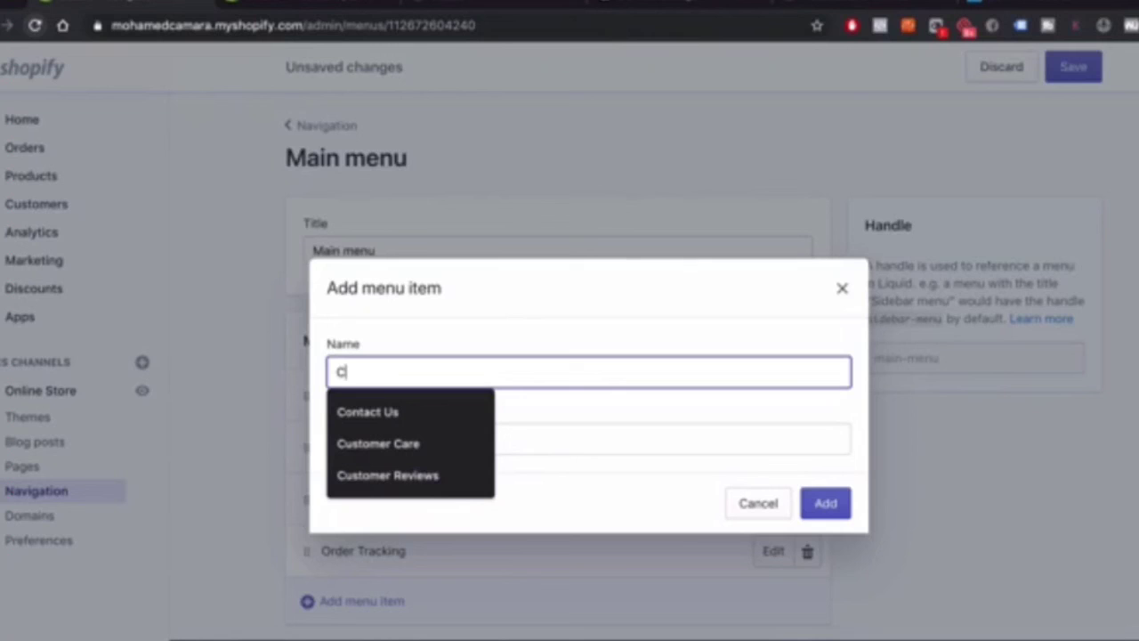
type("ustomer Care")
left_click(432, 416)
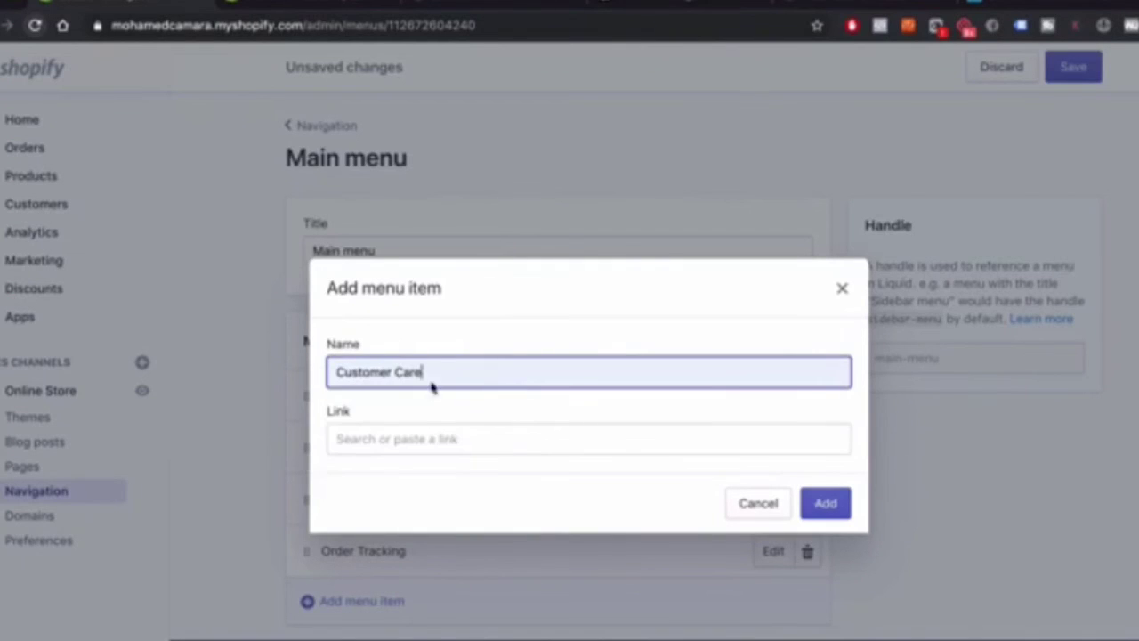
key("BackSpace")
type("e")
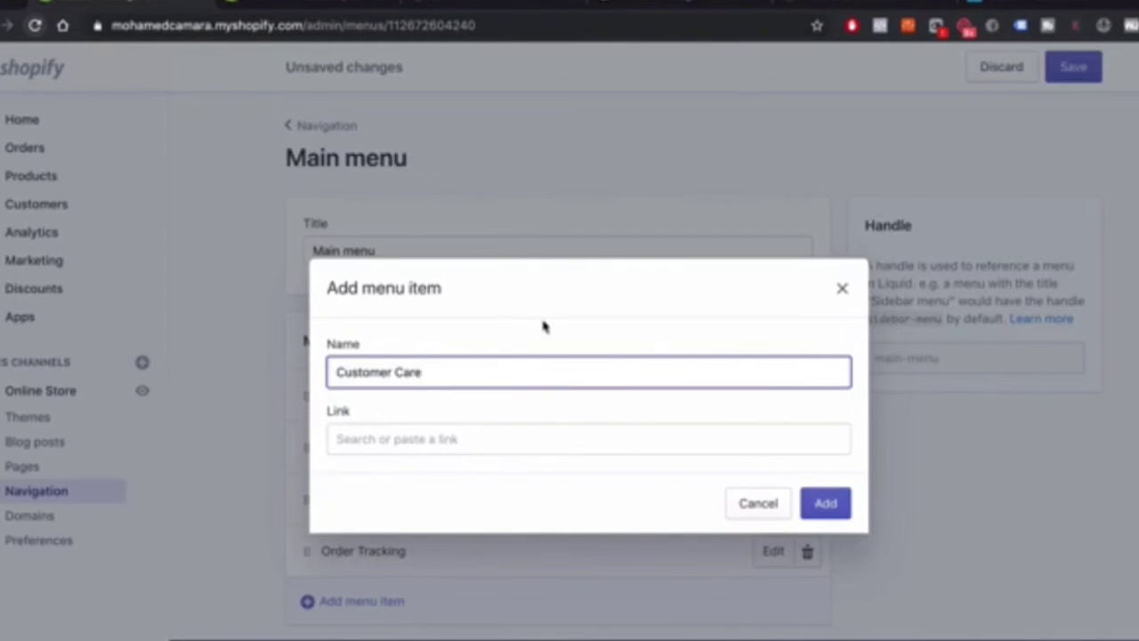
Link Customer Care to the Contact Us page, add it, and save the Main menu
left_click(396, 439)
scroll(407, 522, "down", 1)
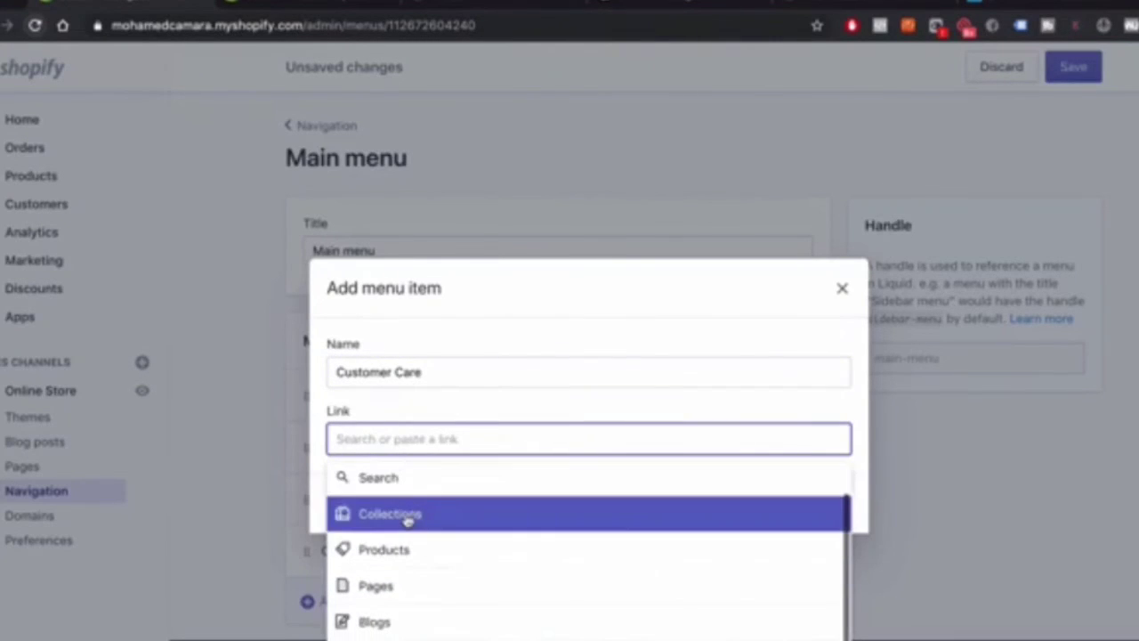
scroll(402, 519, "up", 1)
scroll(404, 520, "down", 2)
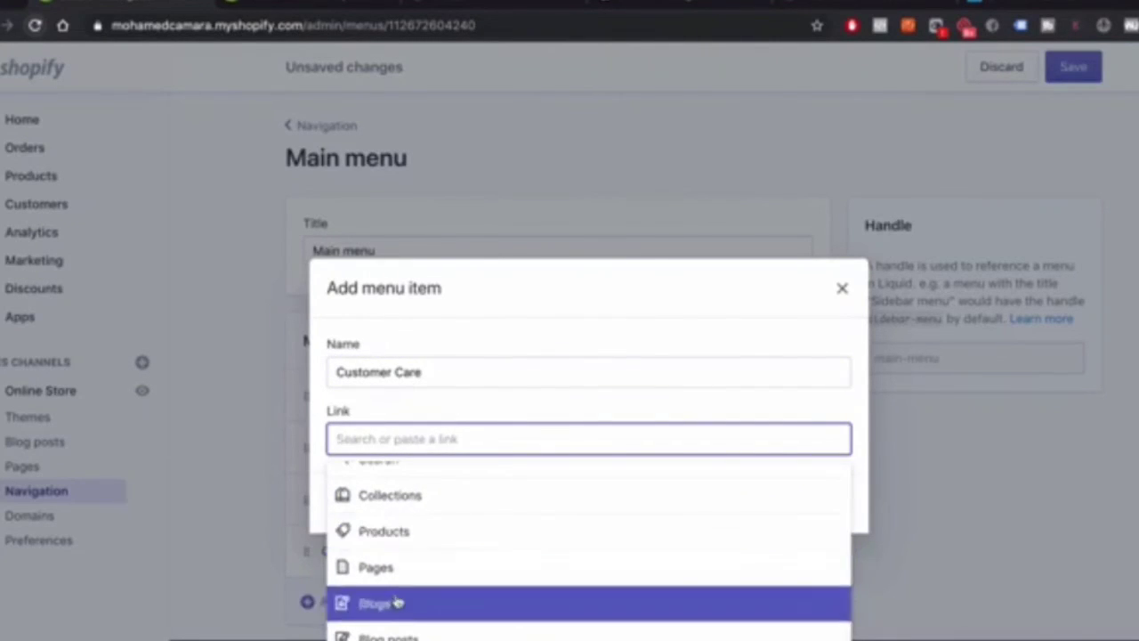
scroll(374, 498, "up", 2)
type("conn")
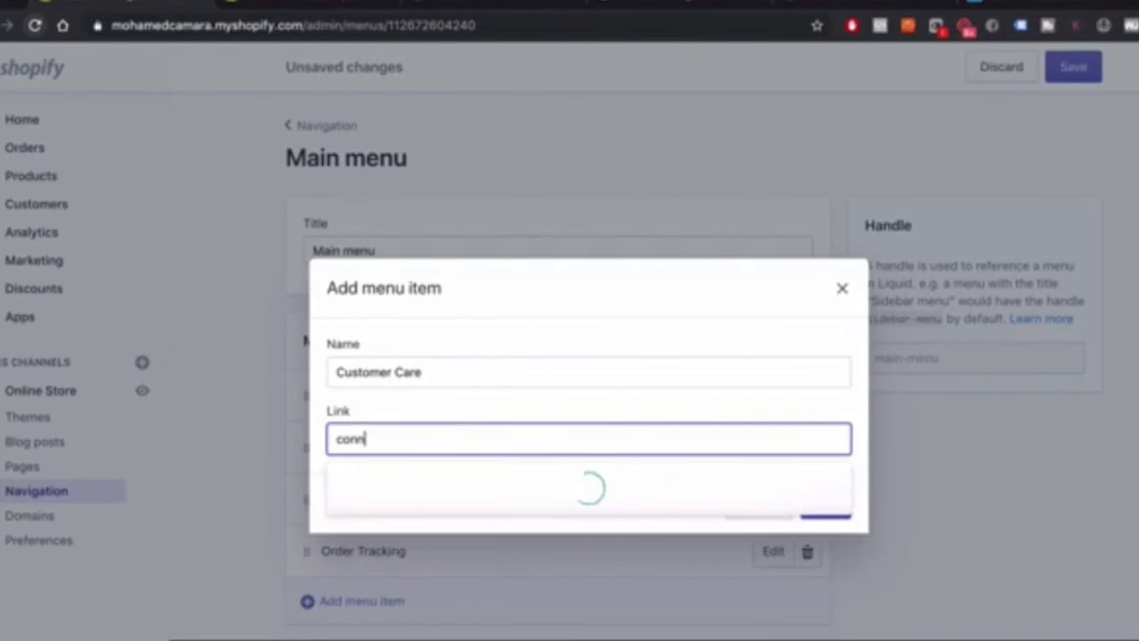
key("BackSpace")
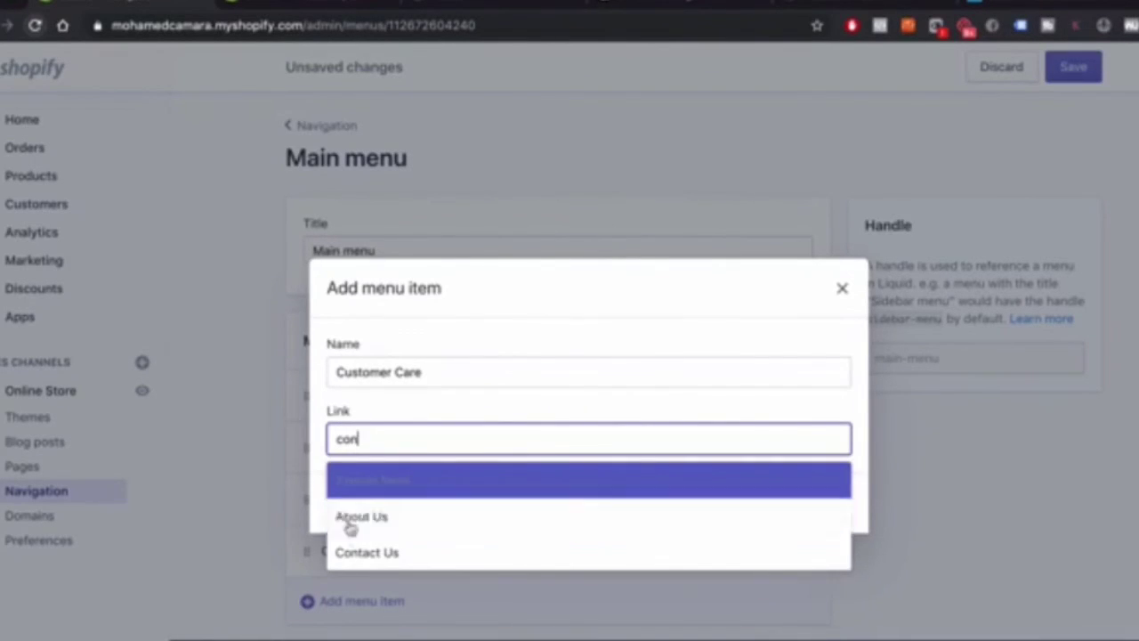
left_click(380, 553)
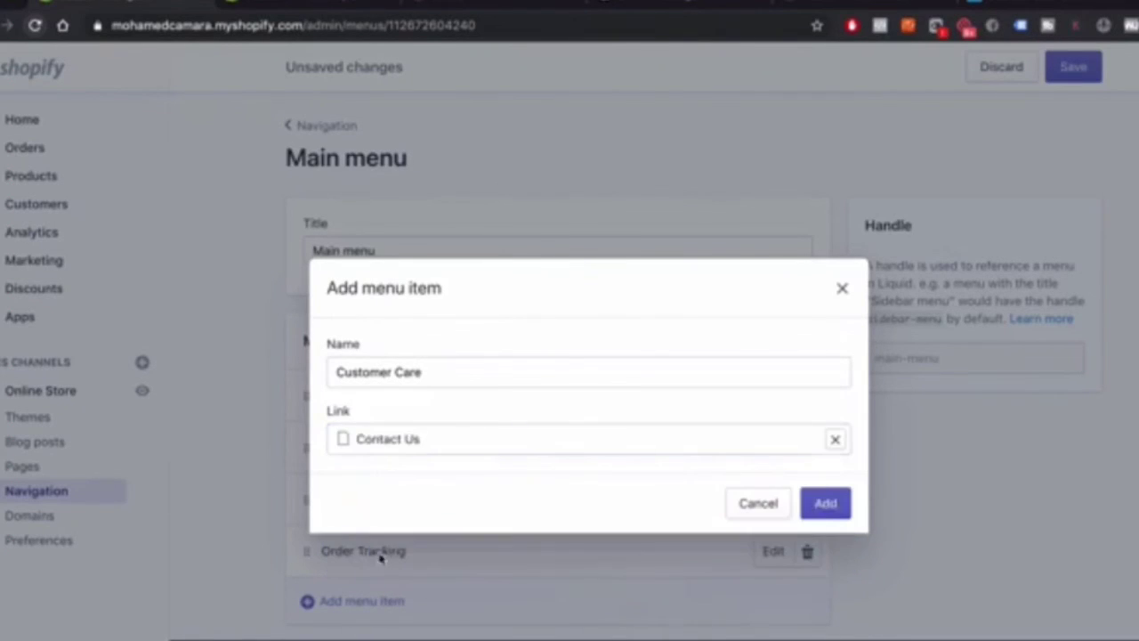
left_click(819, 504)
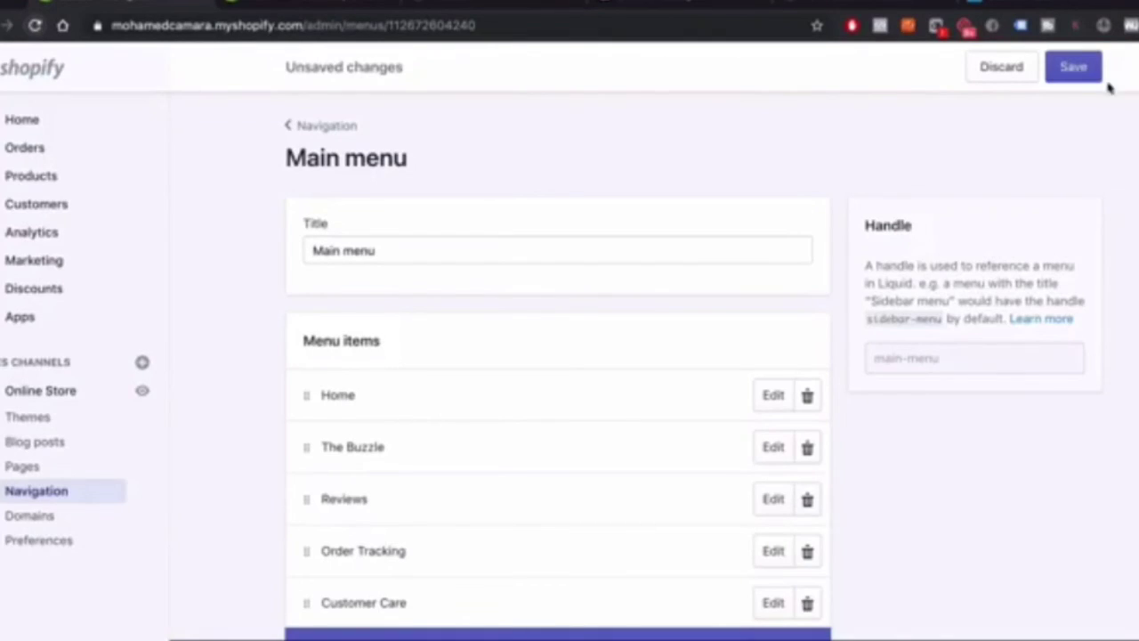
left_click(1068, 66)
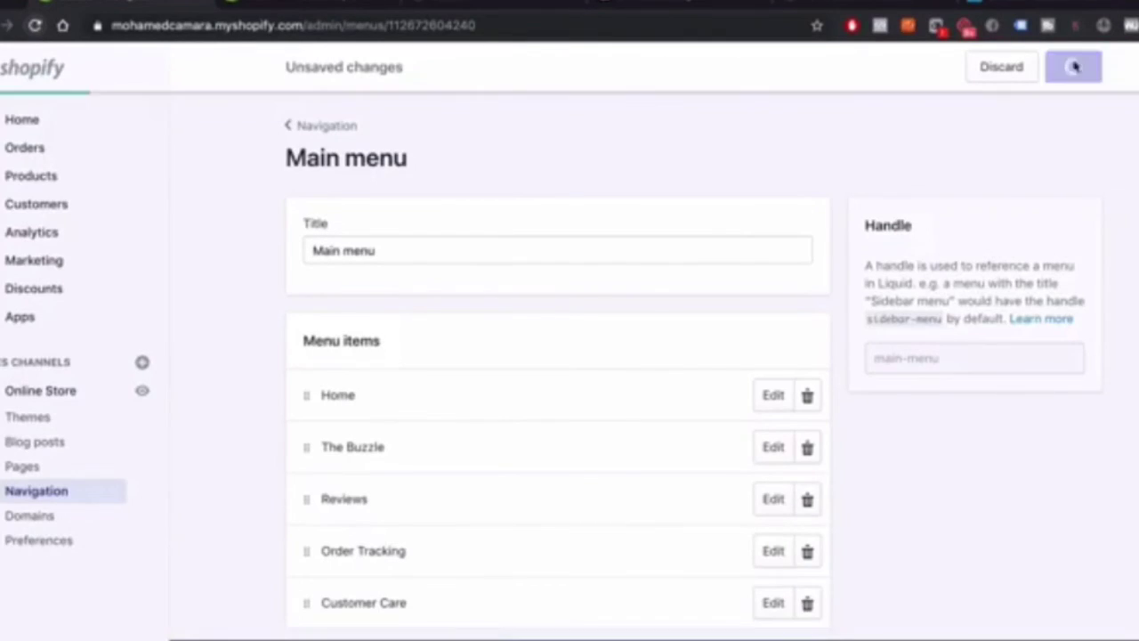
Open the Footer menu and add a 'Privacy Policy' item linked to the Privacy Policy page
left_click(322, 137)
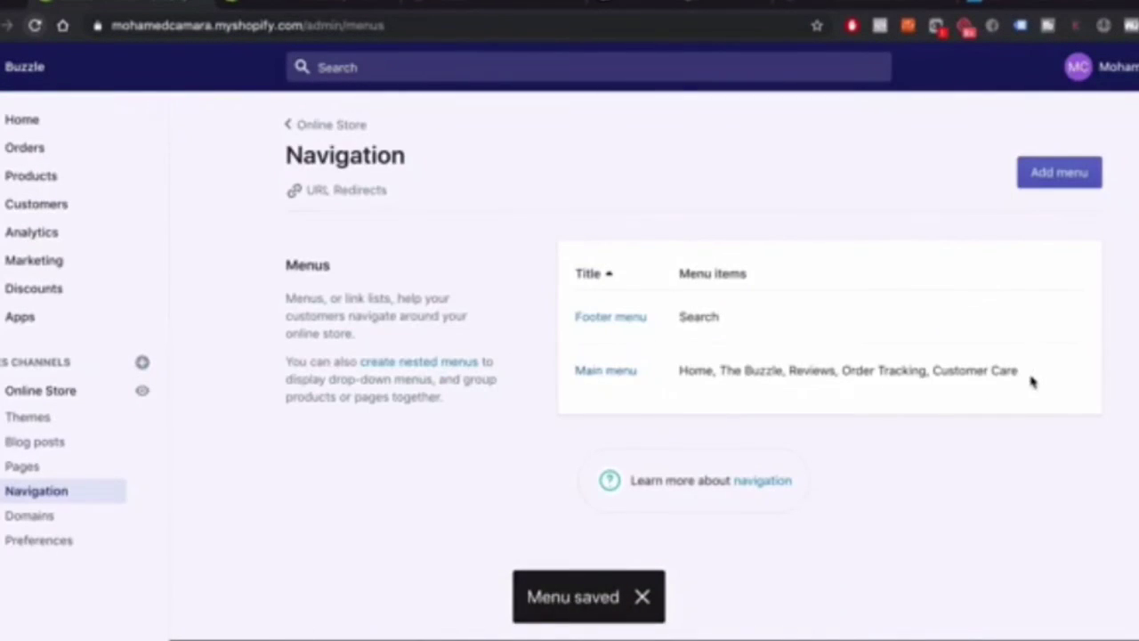
left_click(603, 320)
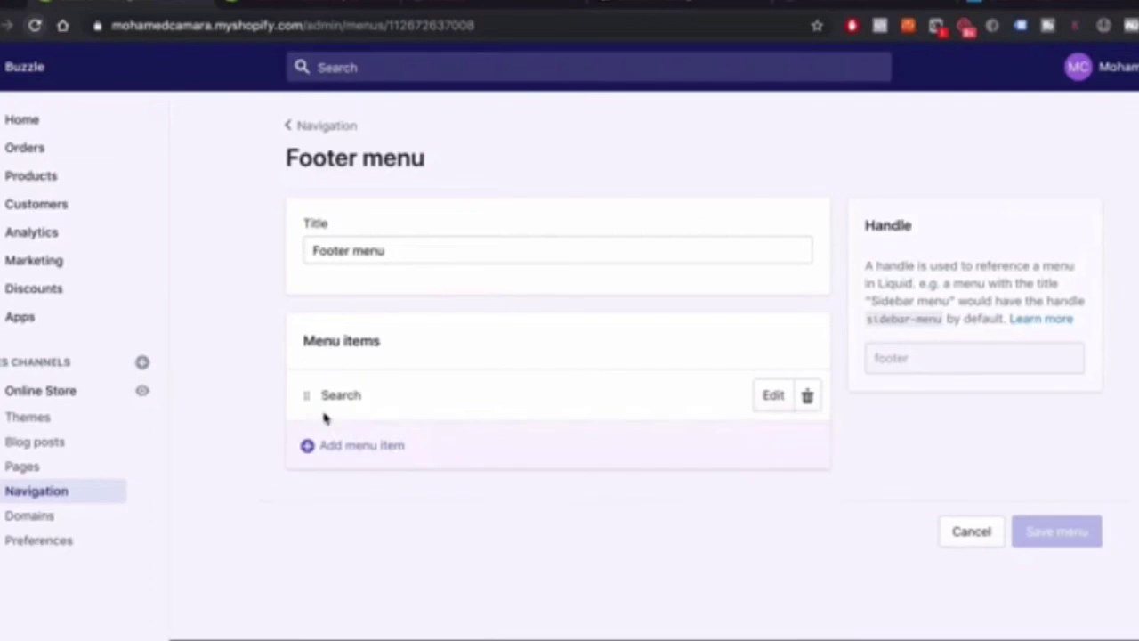
left_click(334, 445)
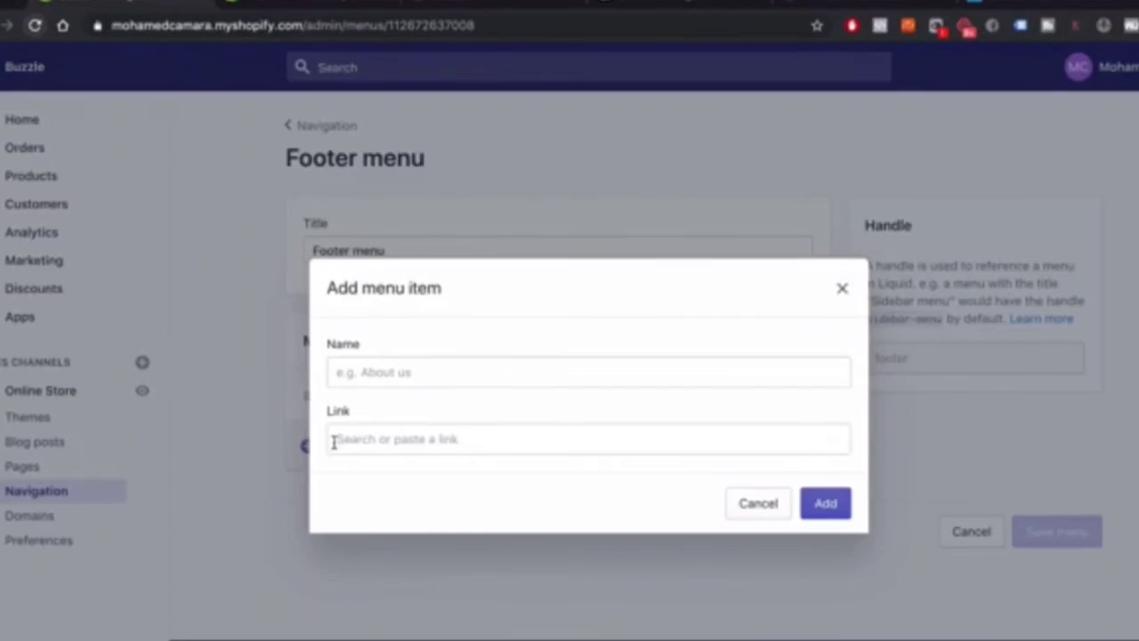
left_click(446, 384)
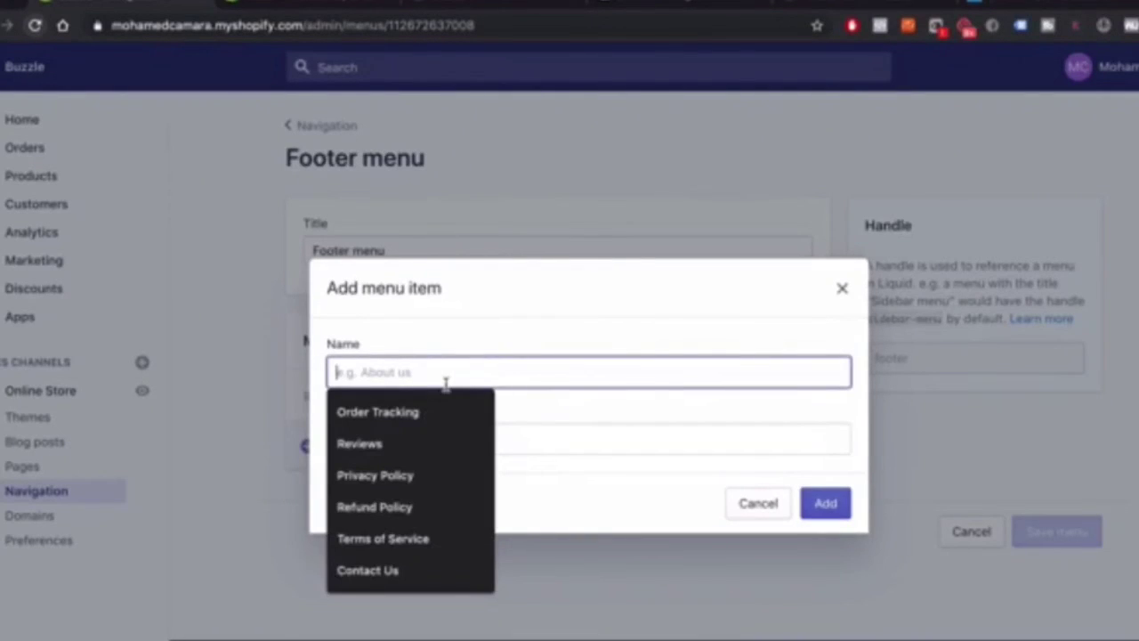
left_click(501, 367)
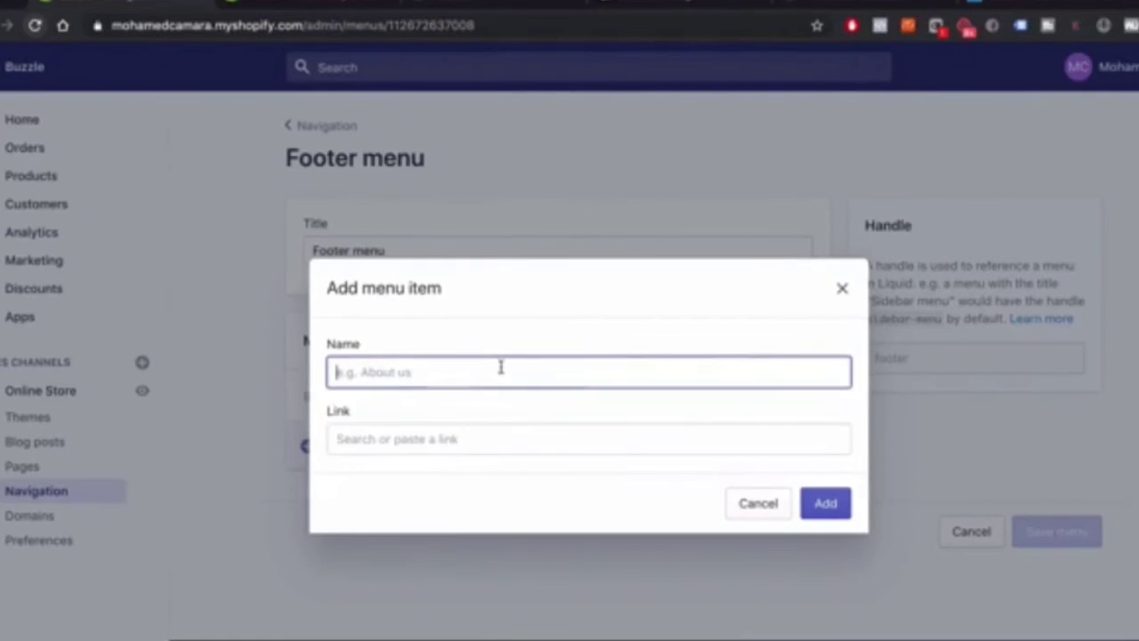
left_click(501, 368)
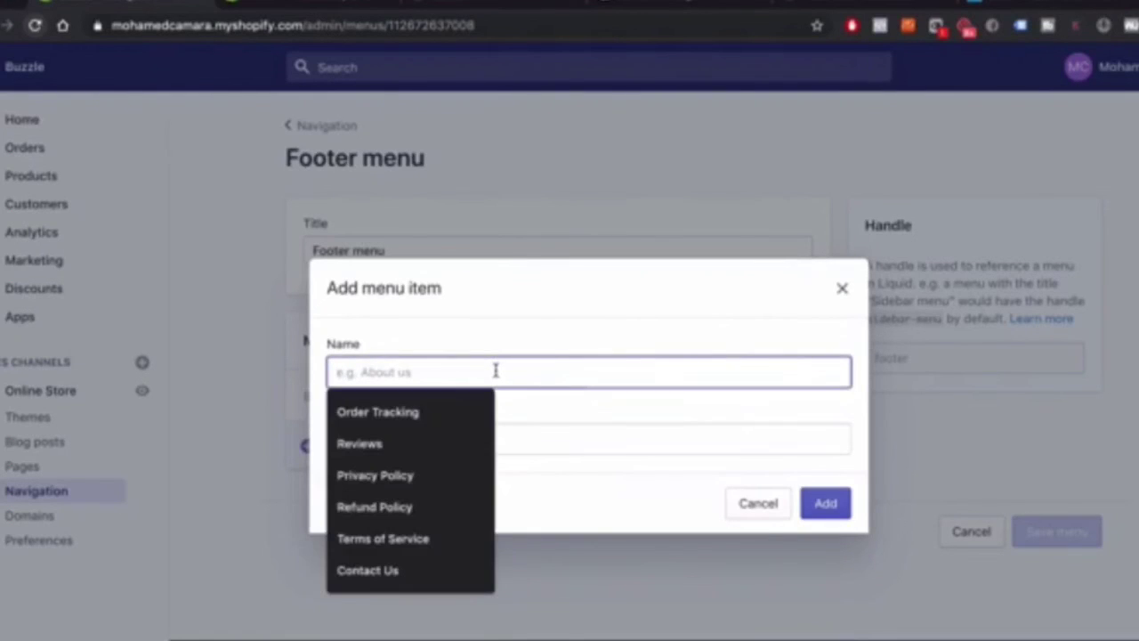
left_click(405, 480)
key("BackSpace")
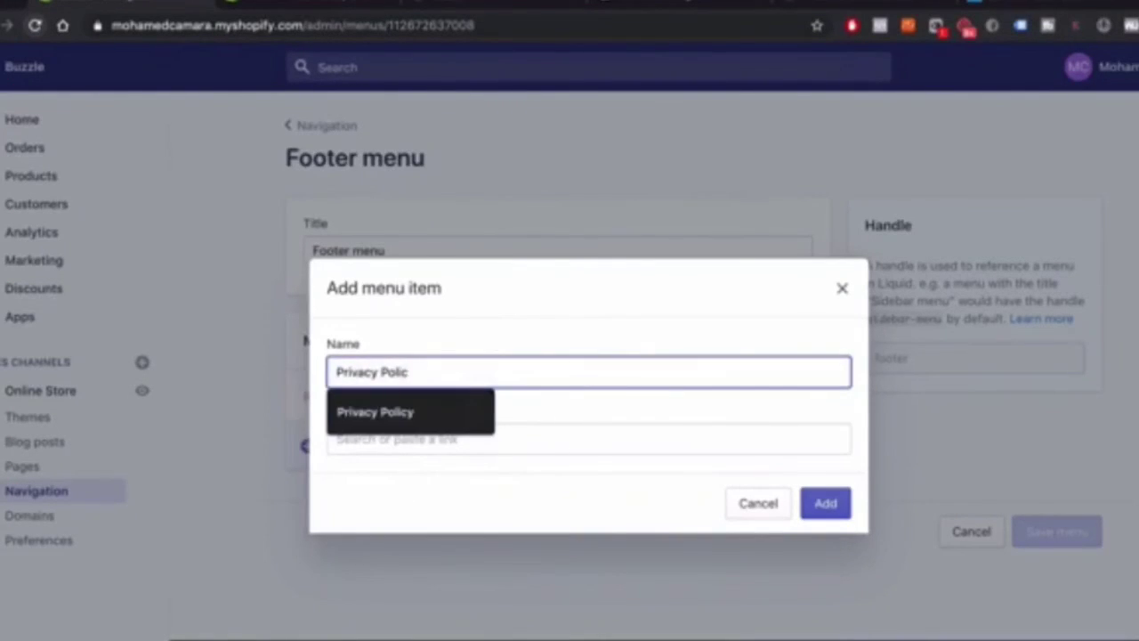
type("y")
left_click(463, 437)
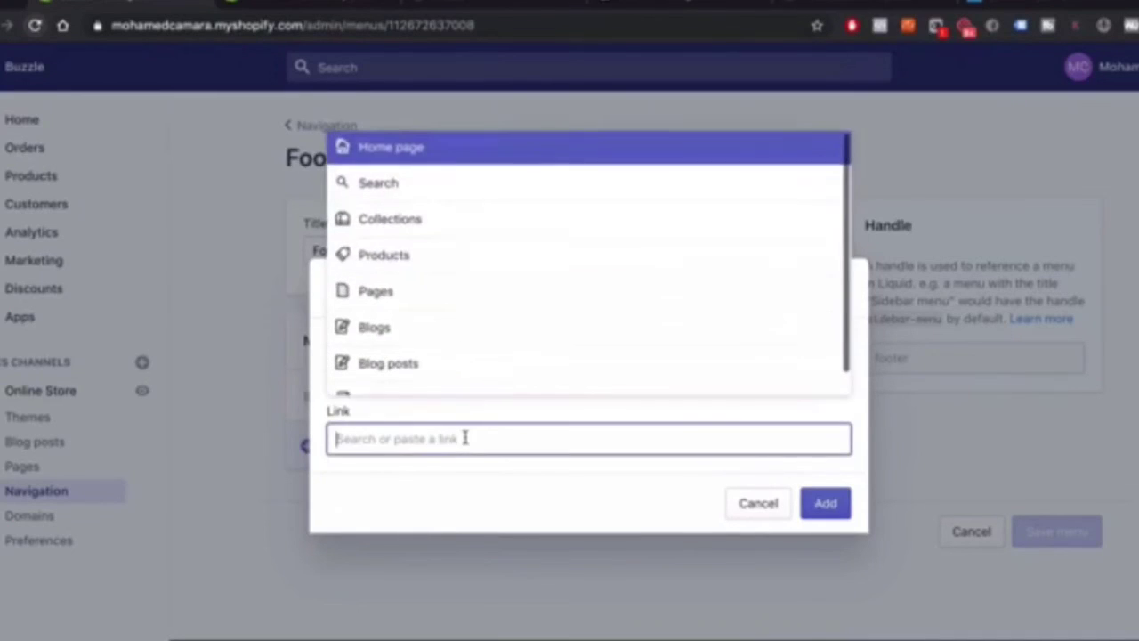
type("priva")
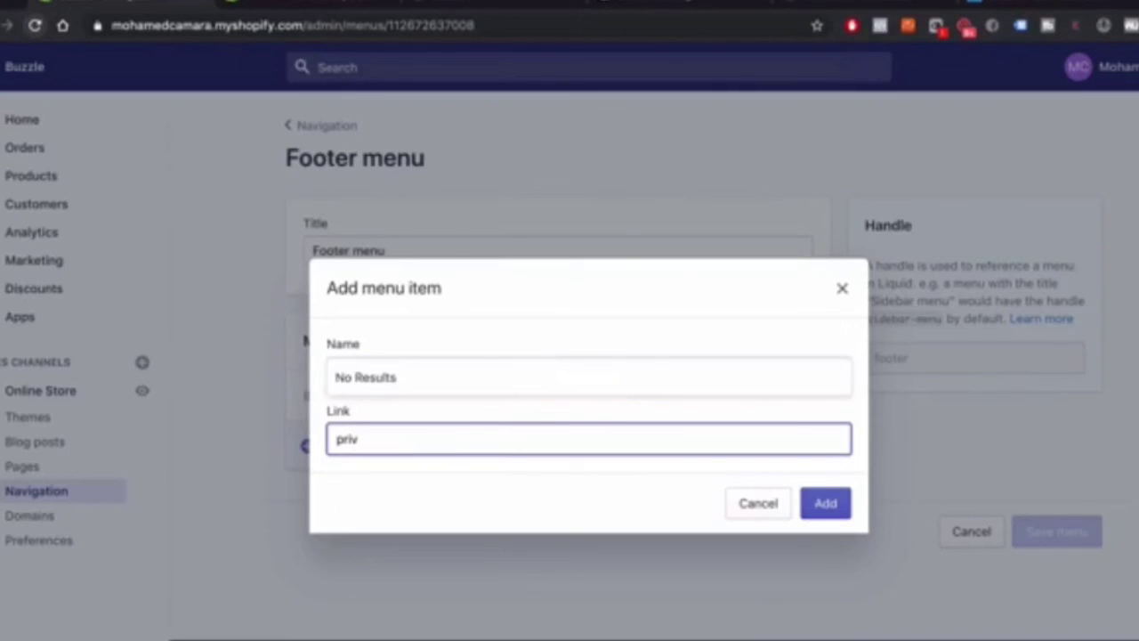
key("BackSpace")
key("BackSpace")
key("BackSpace")
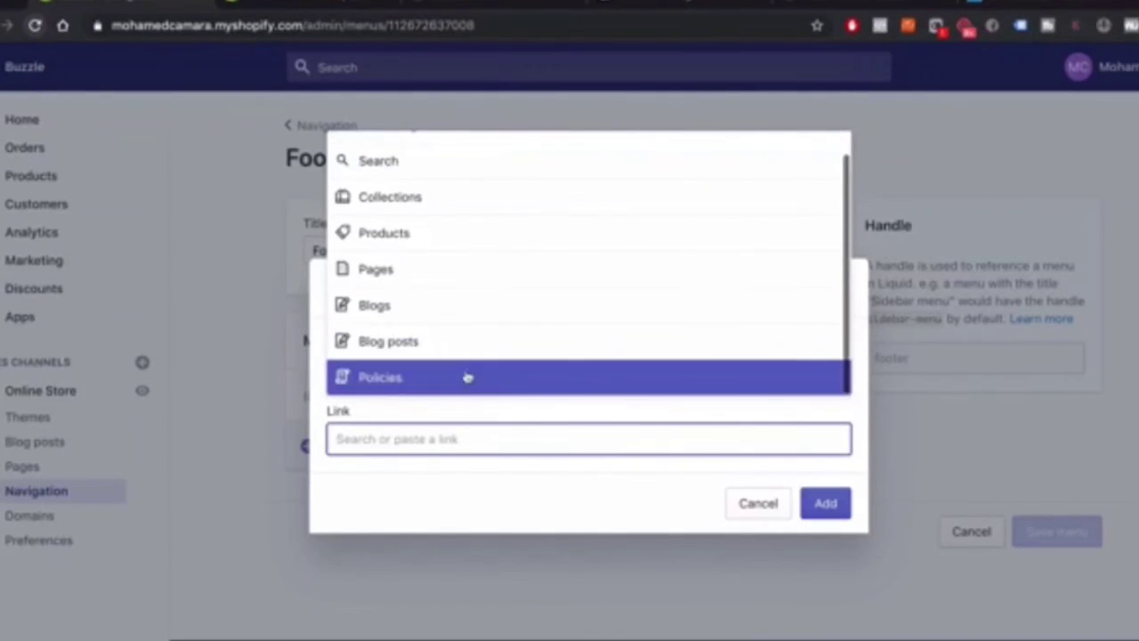
left_click(387, 381)
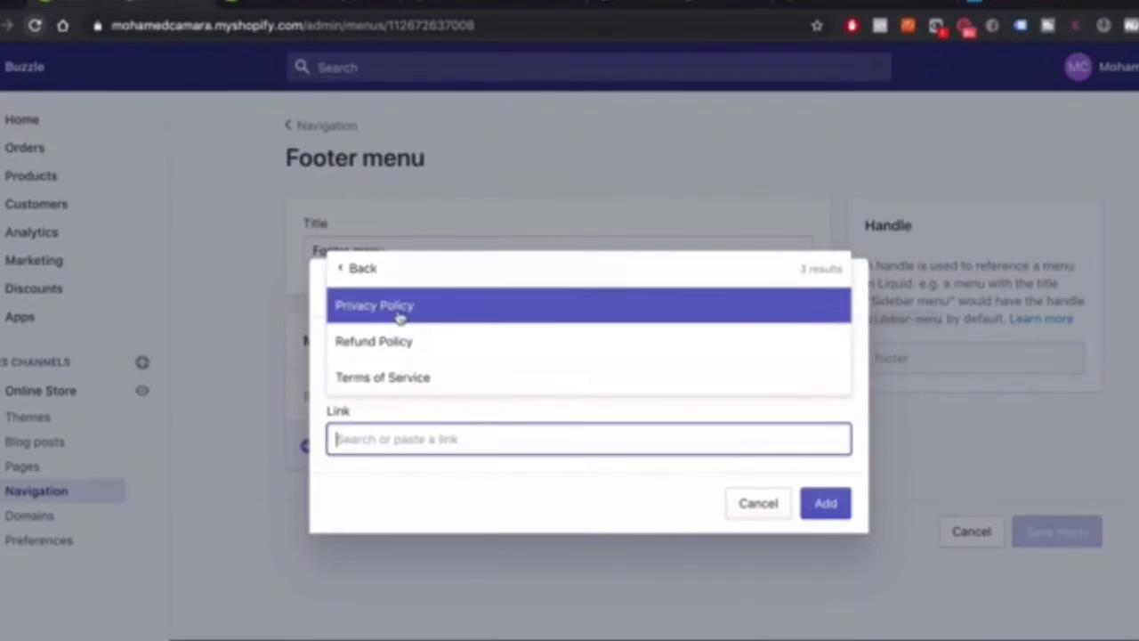
left_click(400, 315)
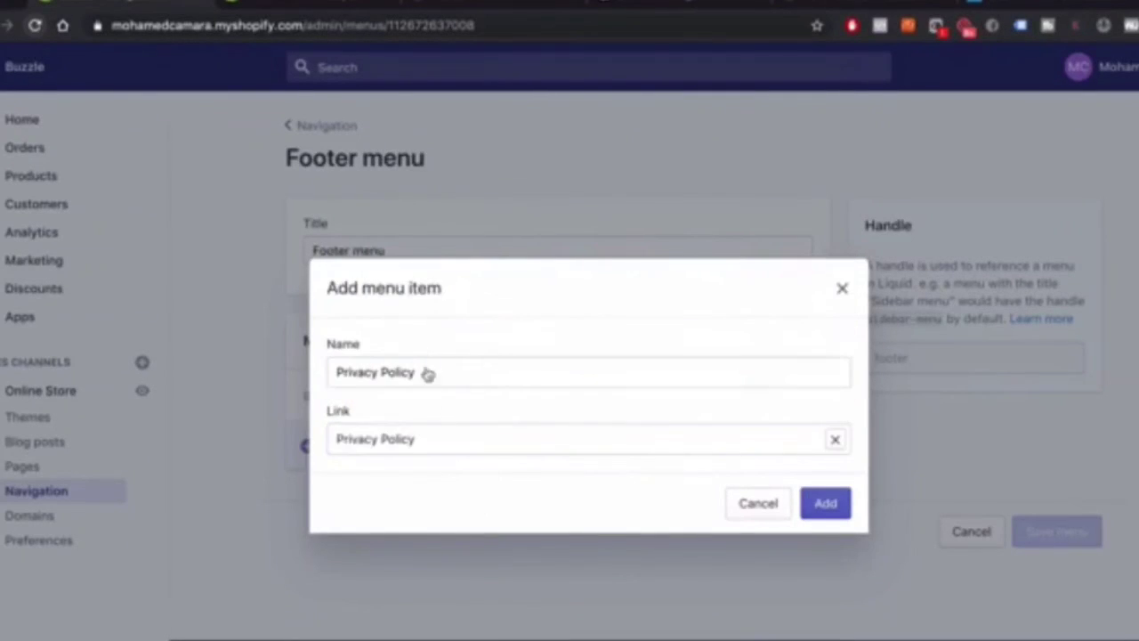
left_click(826, 503)
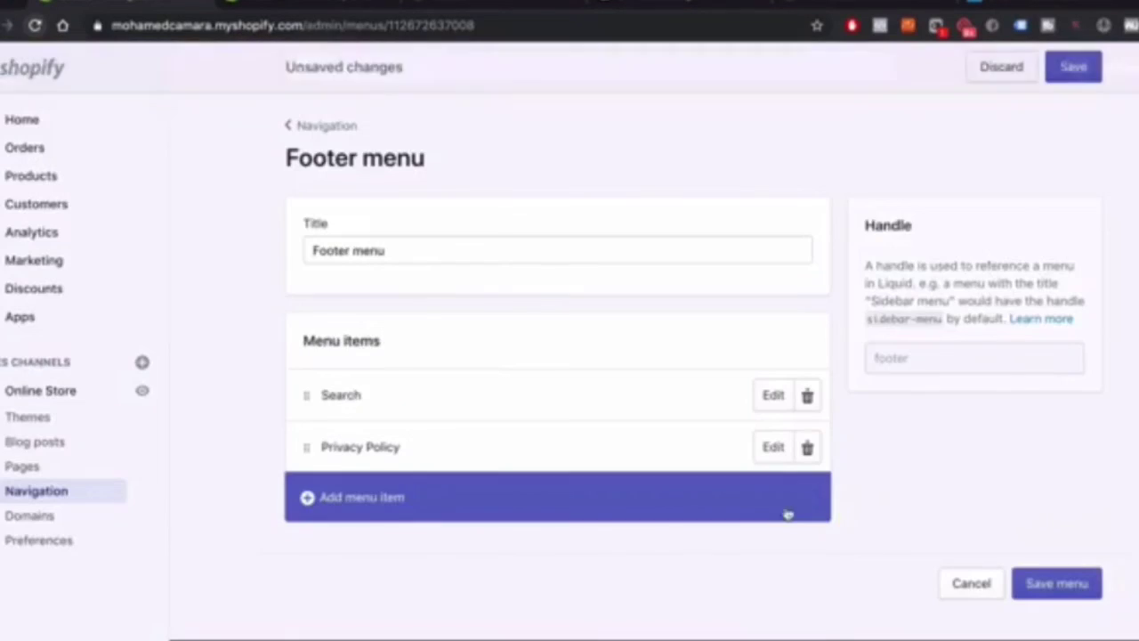
Add a 'Refund Policy' footer item linked to the Refund Policy page
left_click(365, 500)
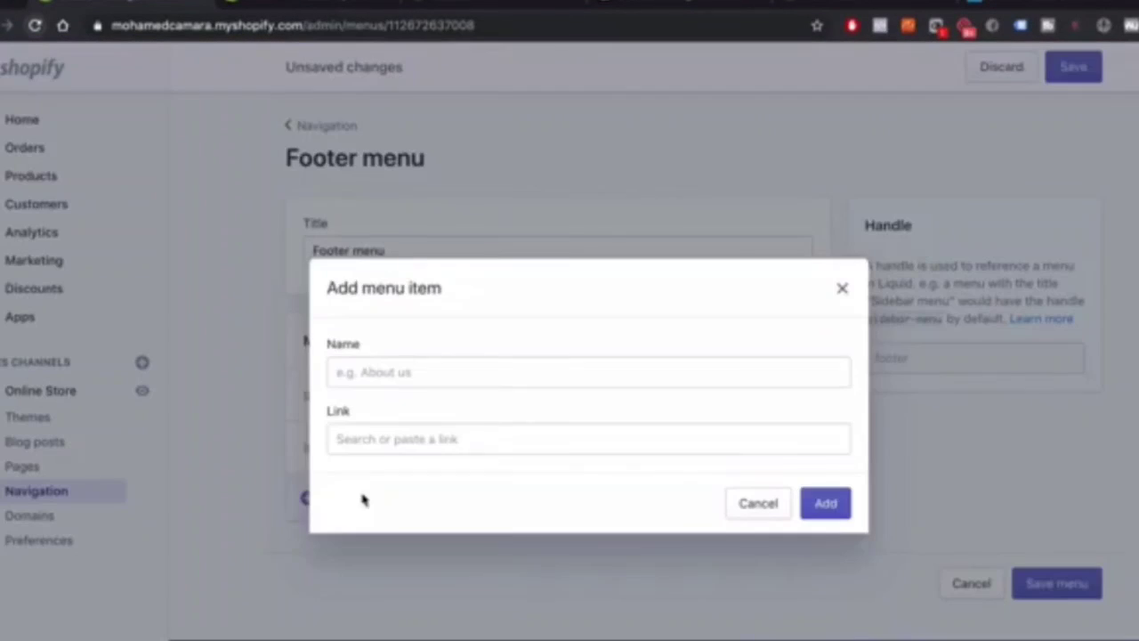
left_click(386, 372)
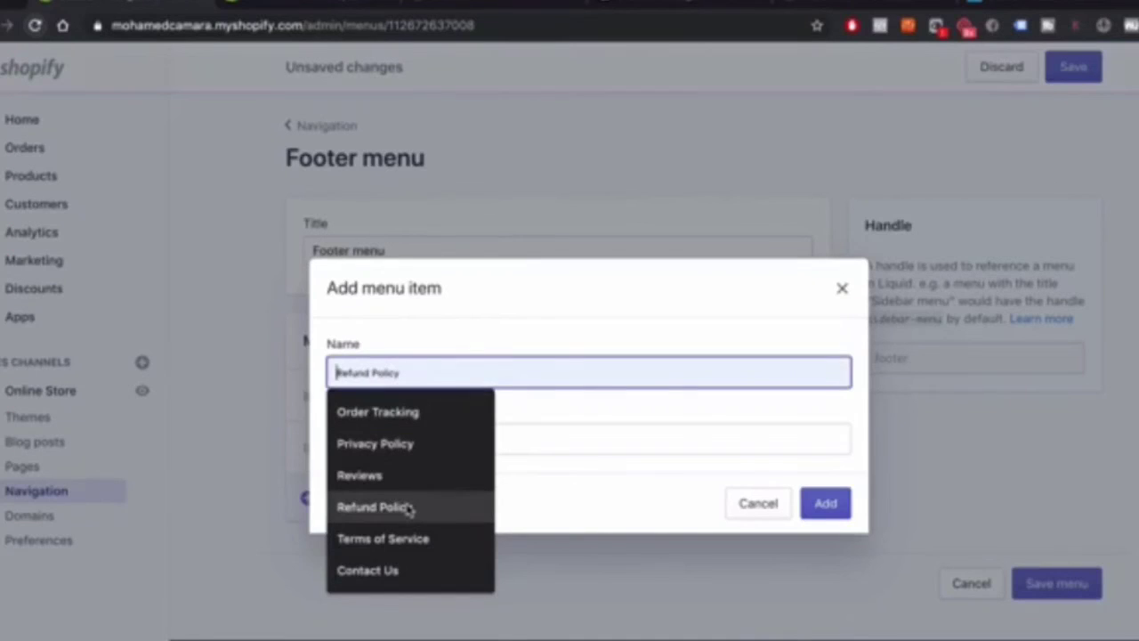
left_click(408, 507)
key("BackSpace")
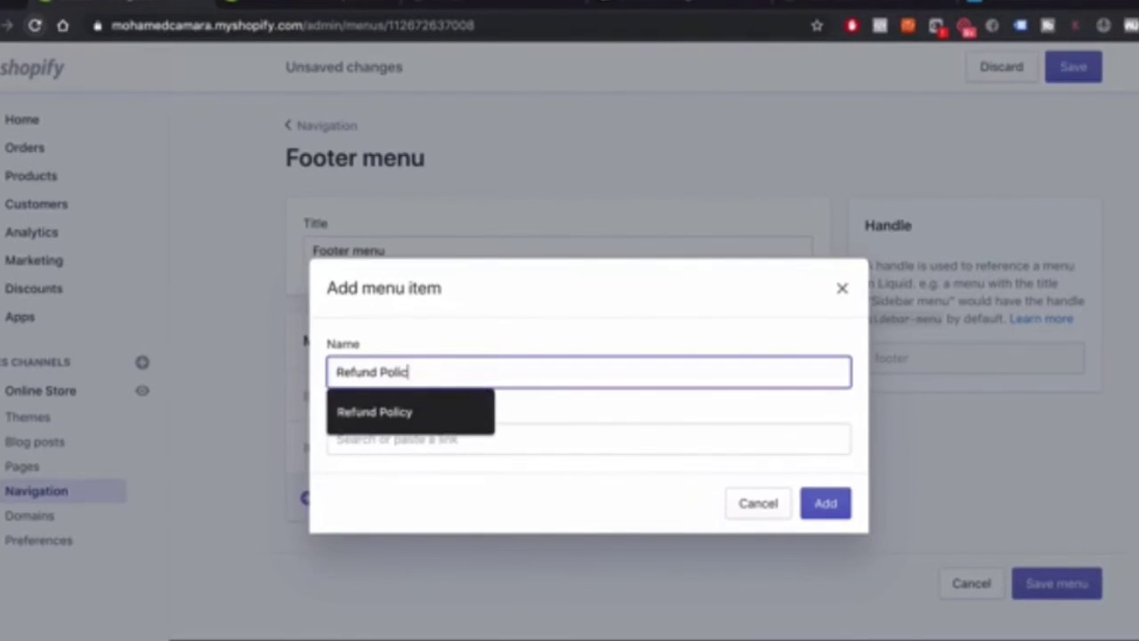
type("y")
left_click(431, 437)
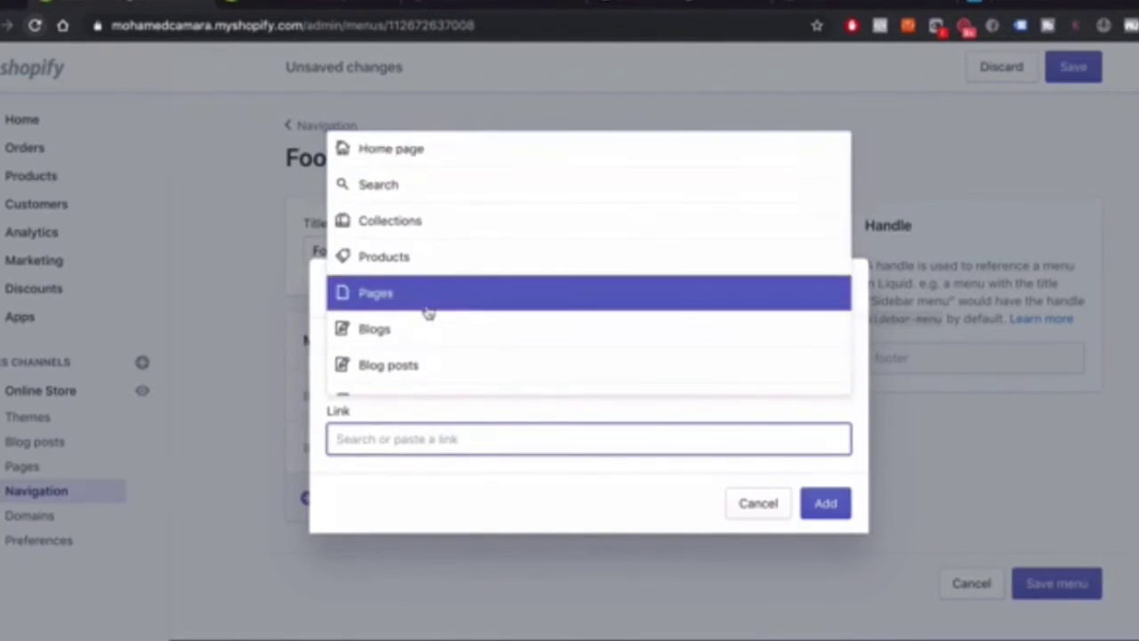
scroll(425, 312, "down", 2)
left_click(405, 378)
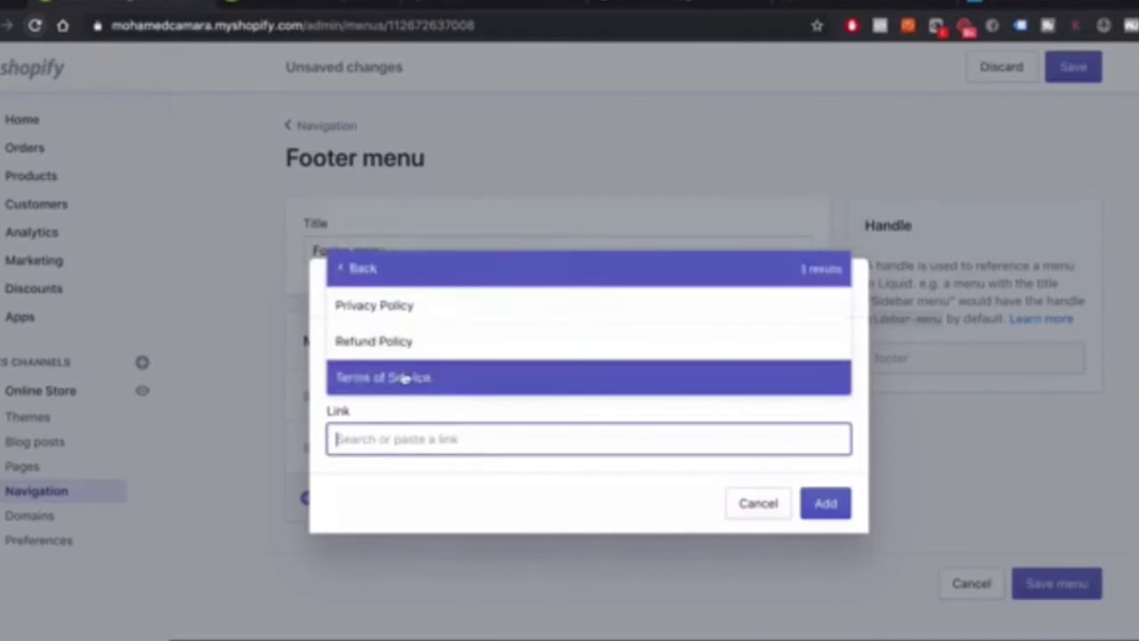
left_click(402, 342)
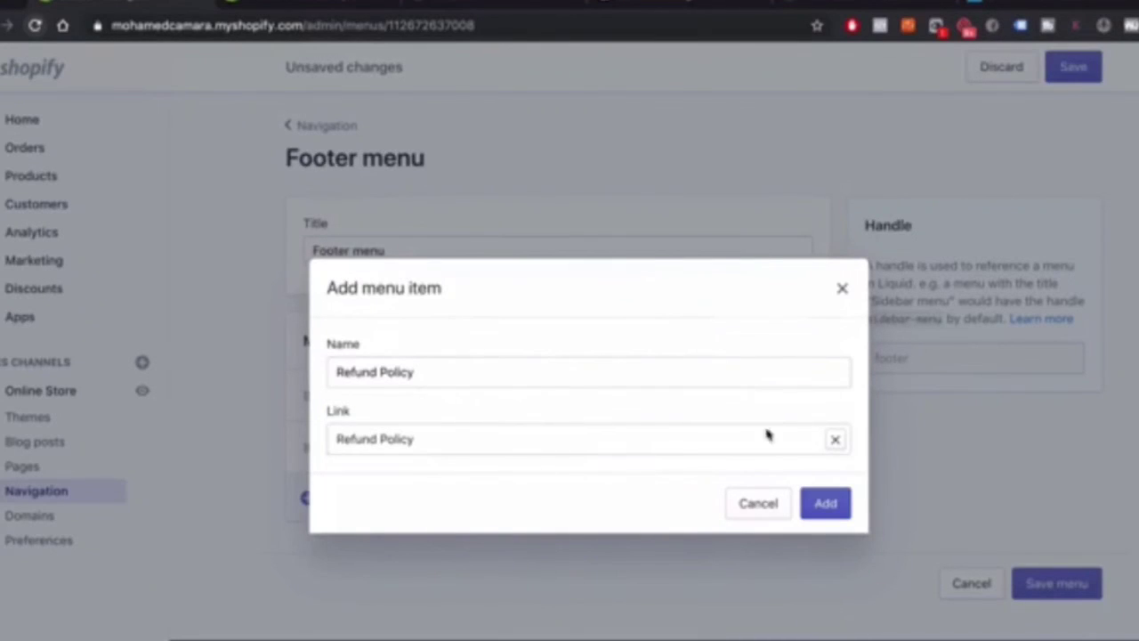
left_click(834, 500)
Add a 'Terms of Service' footer item linked to the Terms of Service page
left_click(350, 551)
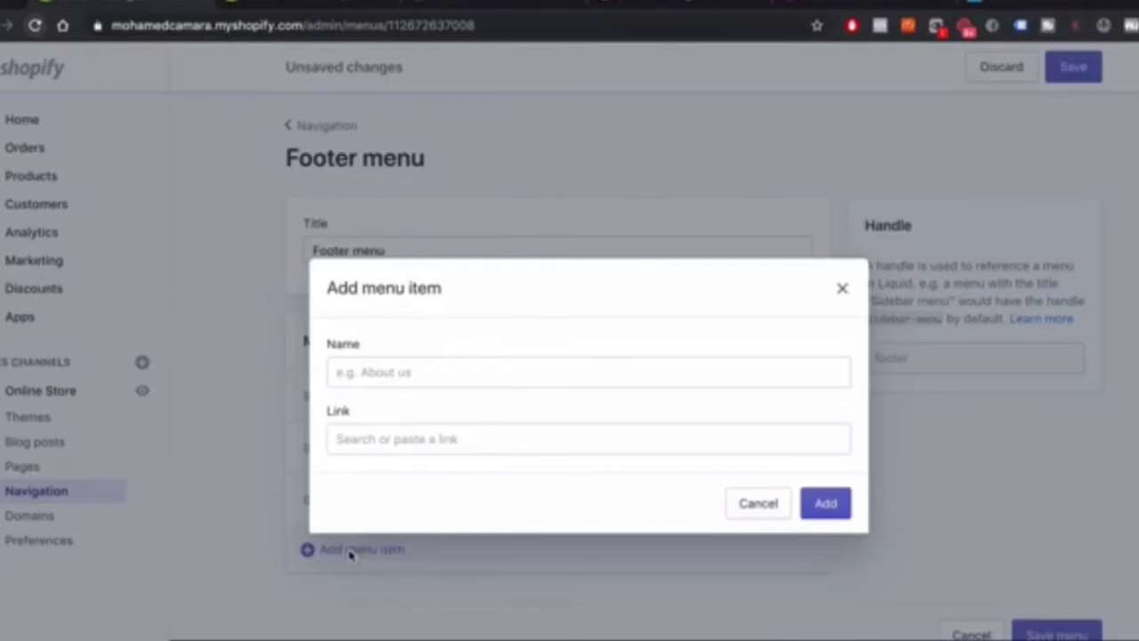
left_click(411, 374)
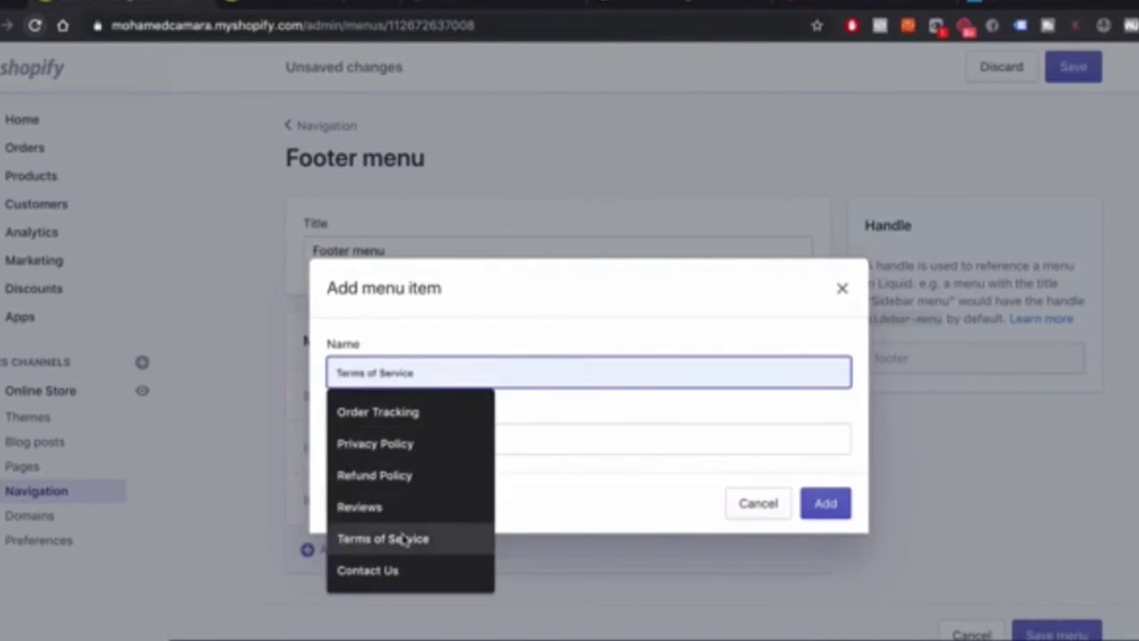
left_click(404, 538)
key("BackSpace")
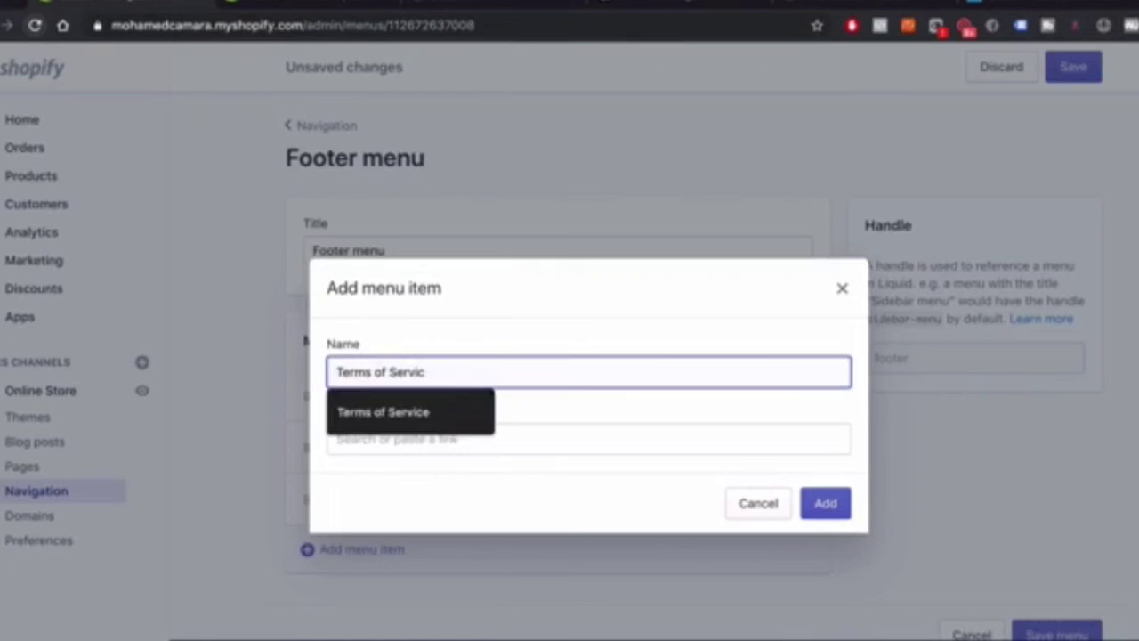
type("e")
left_click(406, 436)
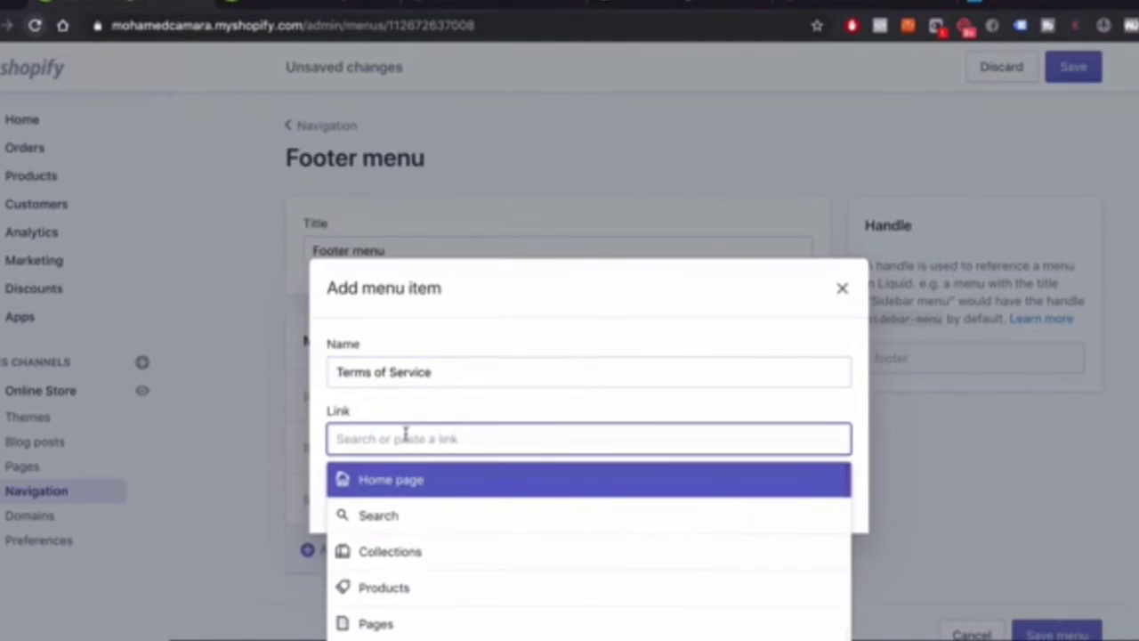
scroll(397, 570, "down", 3)
left_click(411, 572)
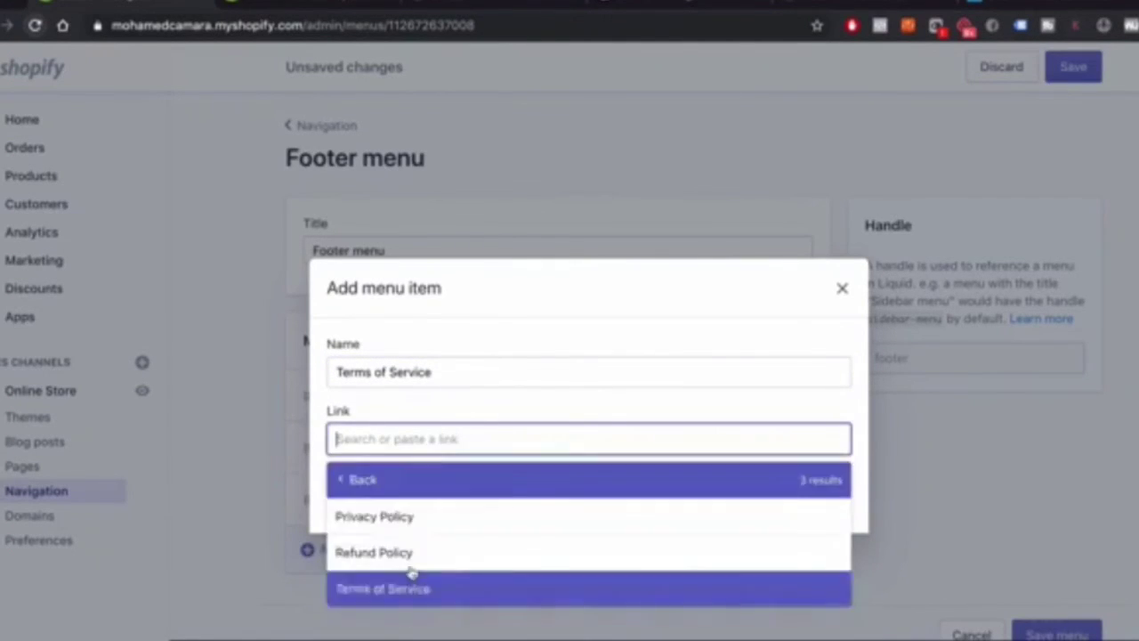
left_click(394, 589)
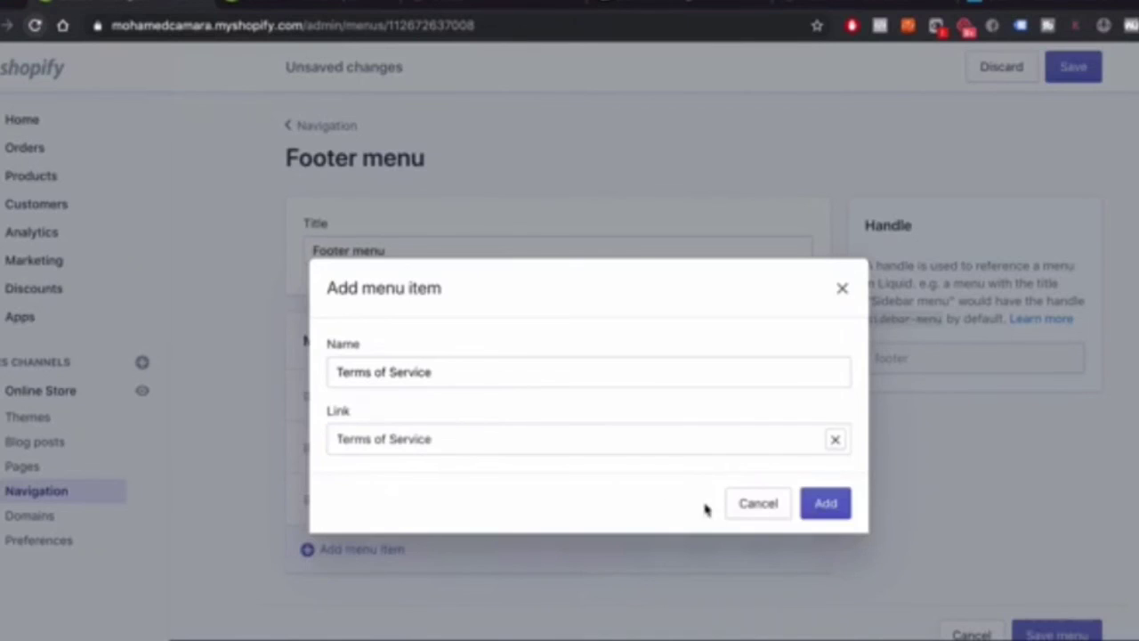
left_click(842, 509)
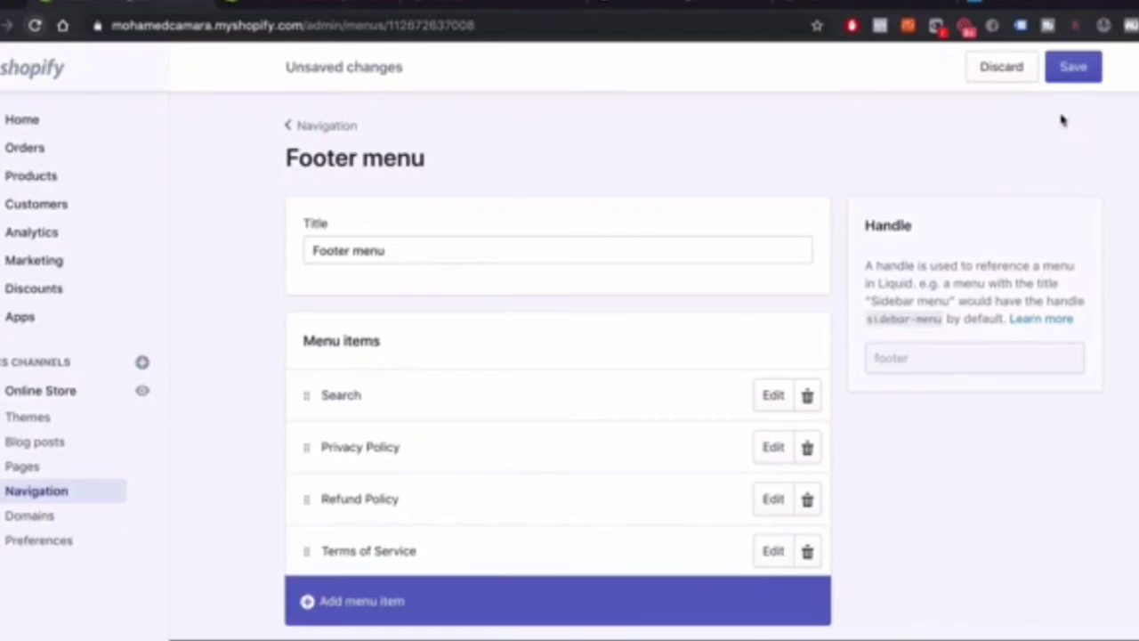
Save the Footer menu, then review the Tracktor page, Track Your Order page and GoDaddy domains
left_click(1081, 77)
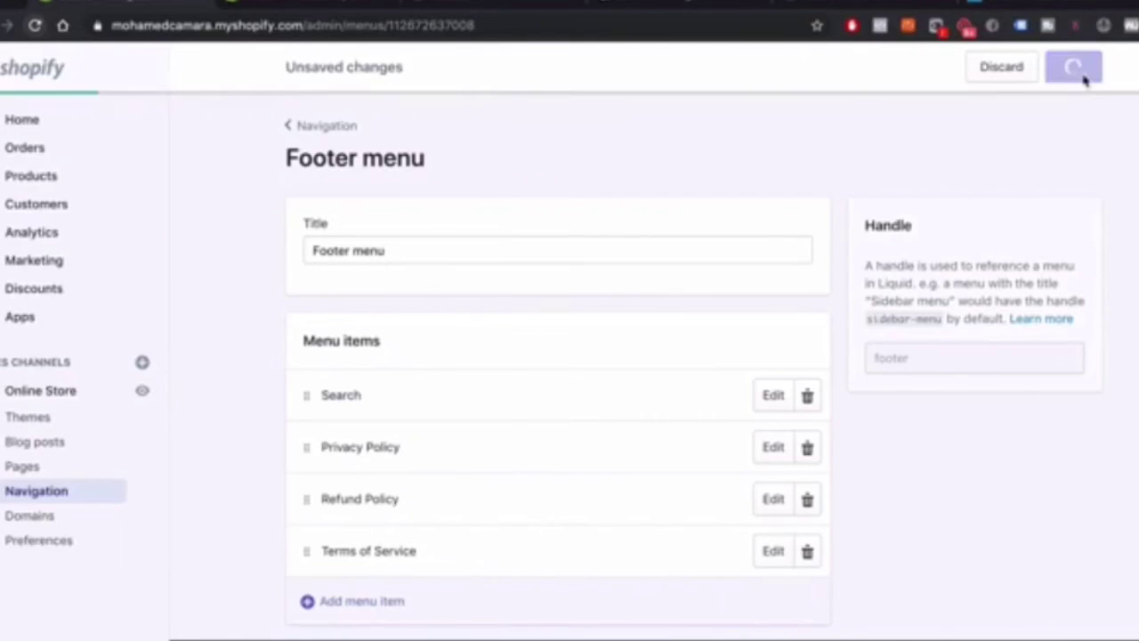
left_click(299, 125)
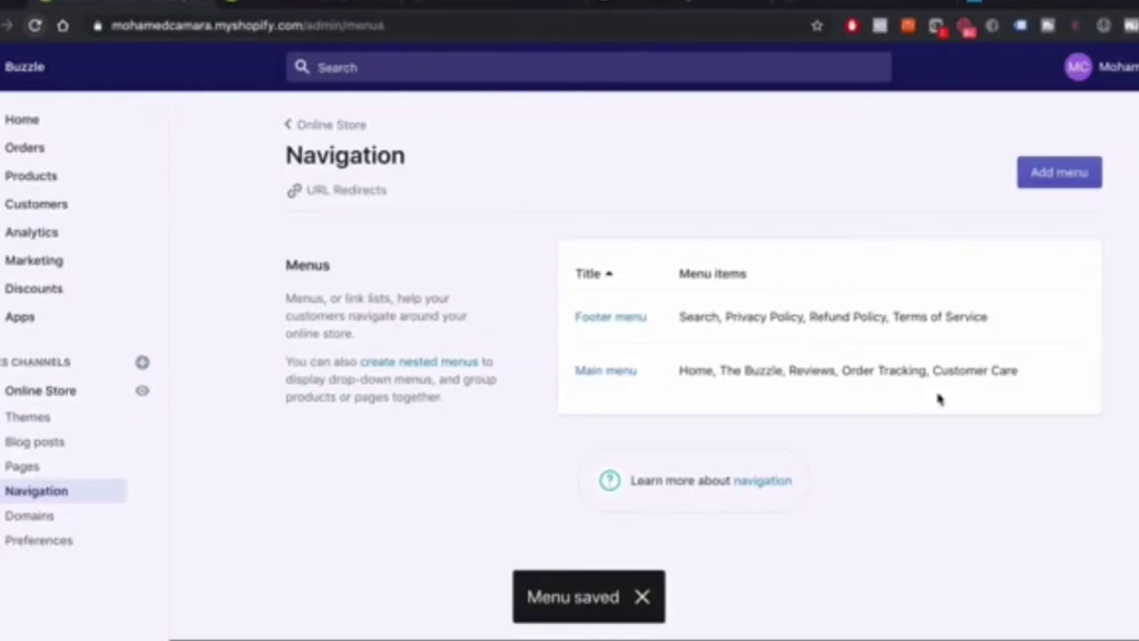
key("ctrl+Up")
left_click(437, 593)
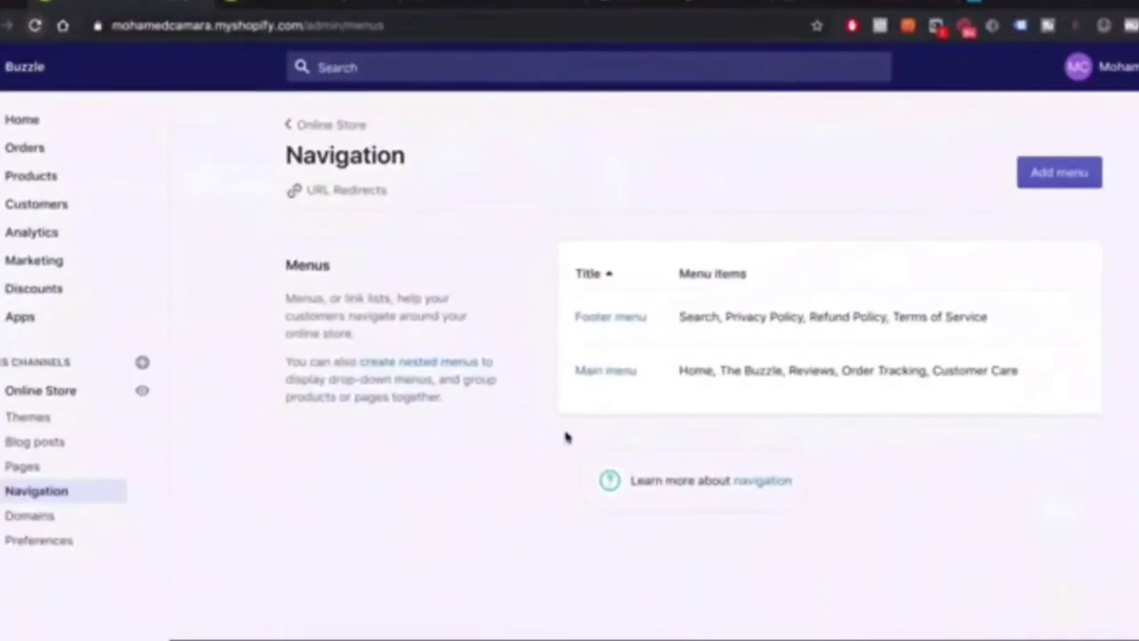
left_click(277, 7)
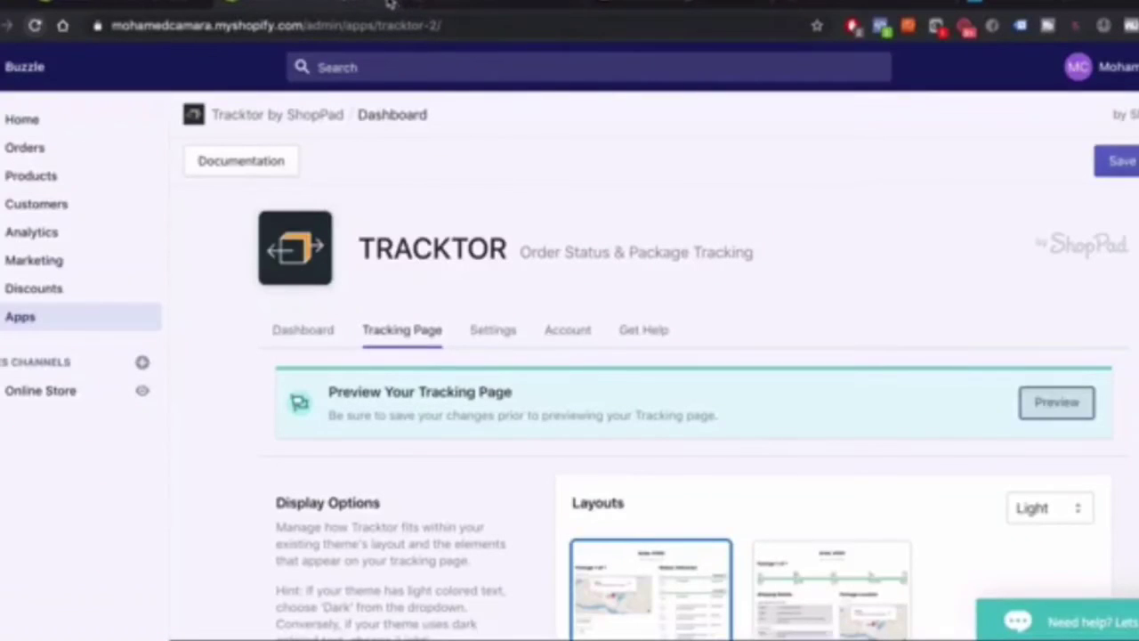
left_click(389, 5)
left_click(394, 5)
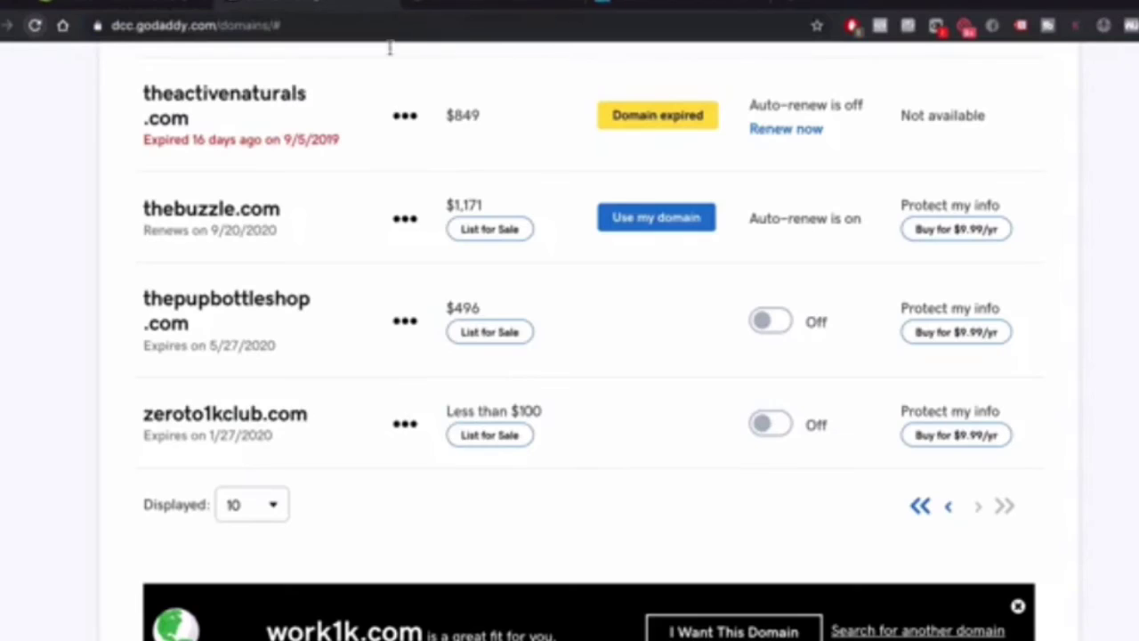
Sign in to GoDaddy from Activate Gmail and authorize Google to change thebuzzle.com settings
left_click(437, 5)
scroll(384, 383, "down", 1)
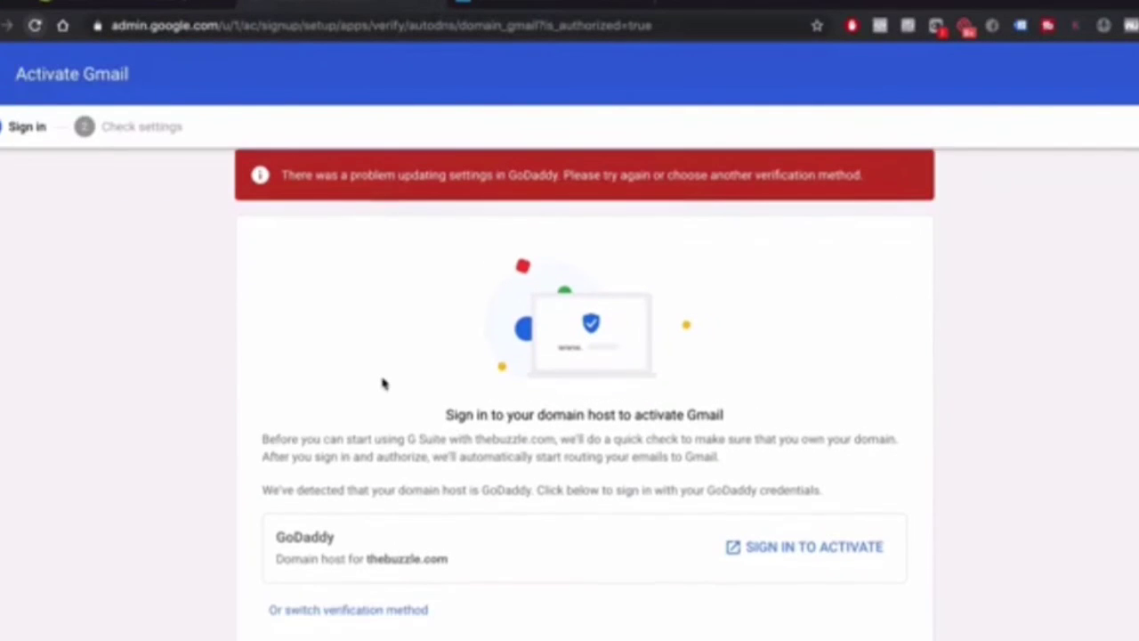
scroll(384, 383, "up", 1)
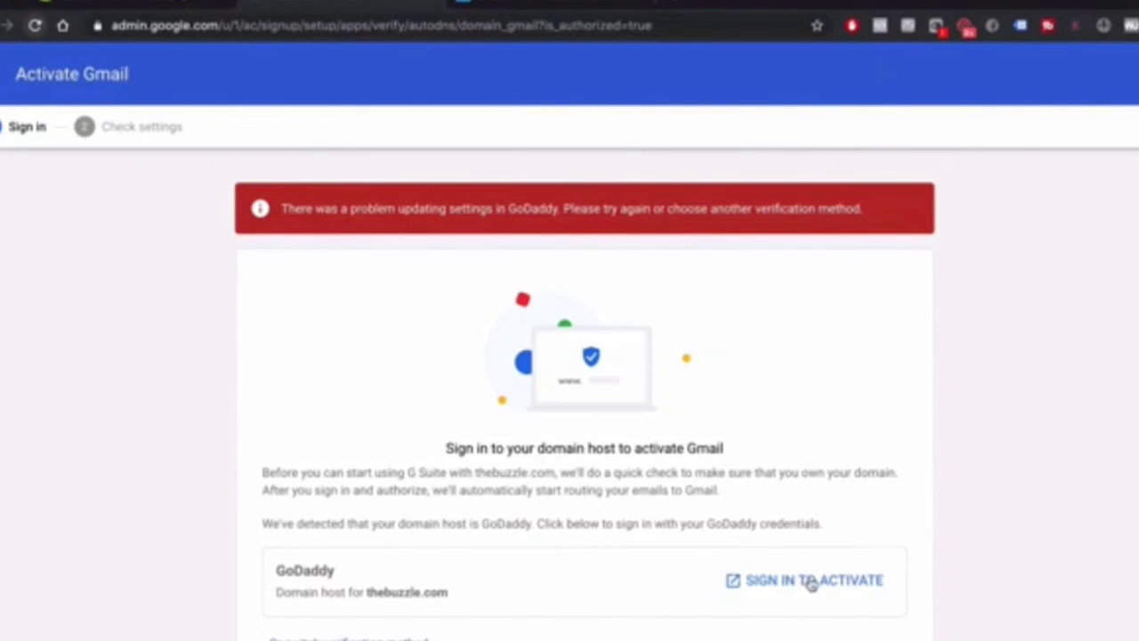
left_click(761, 581)
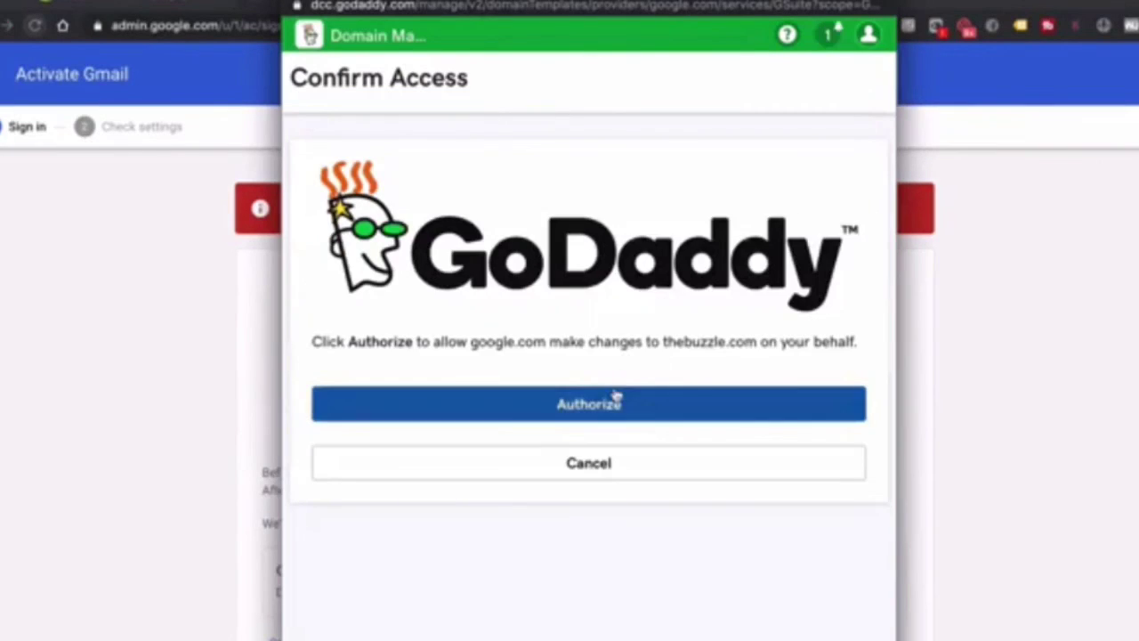
left_click(617, 396)
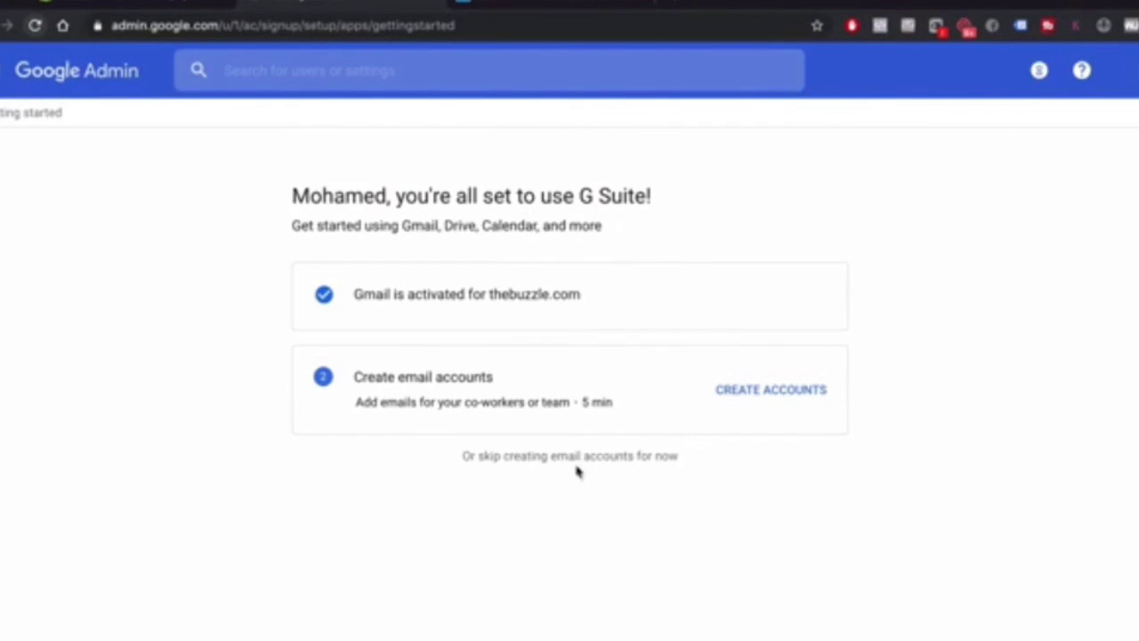
Skip account creation, switch to the thebuzzle.com account, and open its Gmail inbox past the welcome screens
left_click(489, 458)
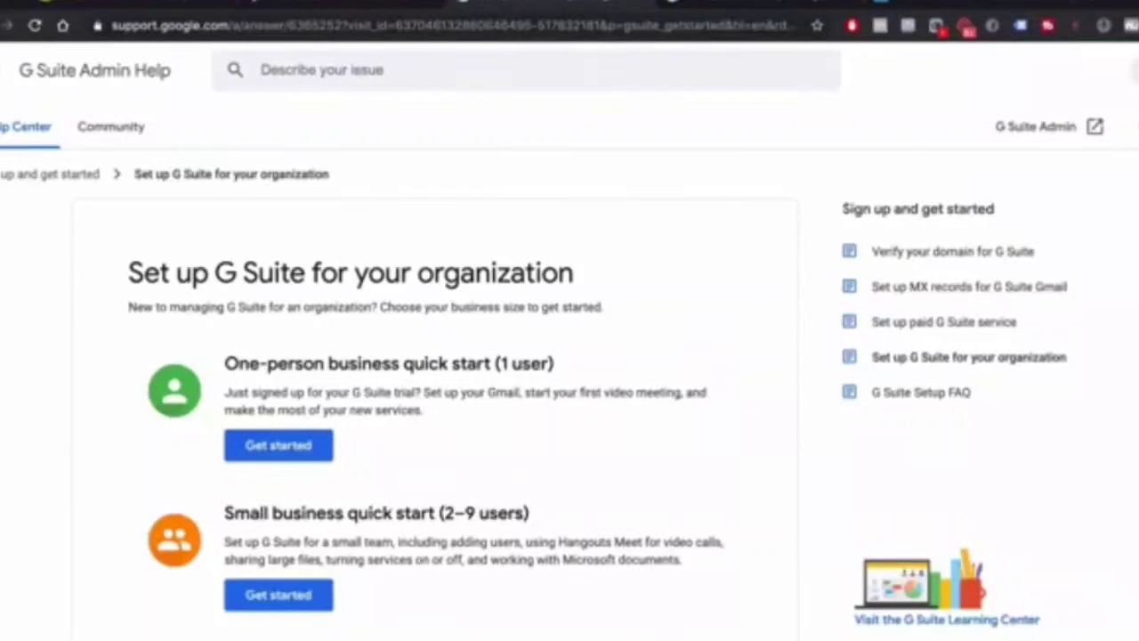
left_click(1129, 70)
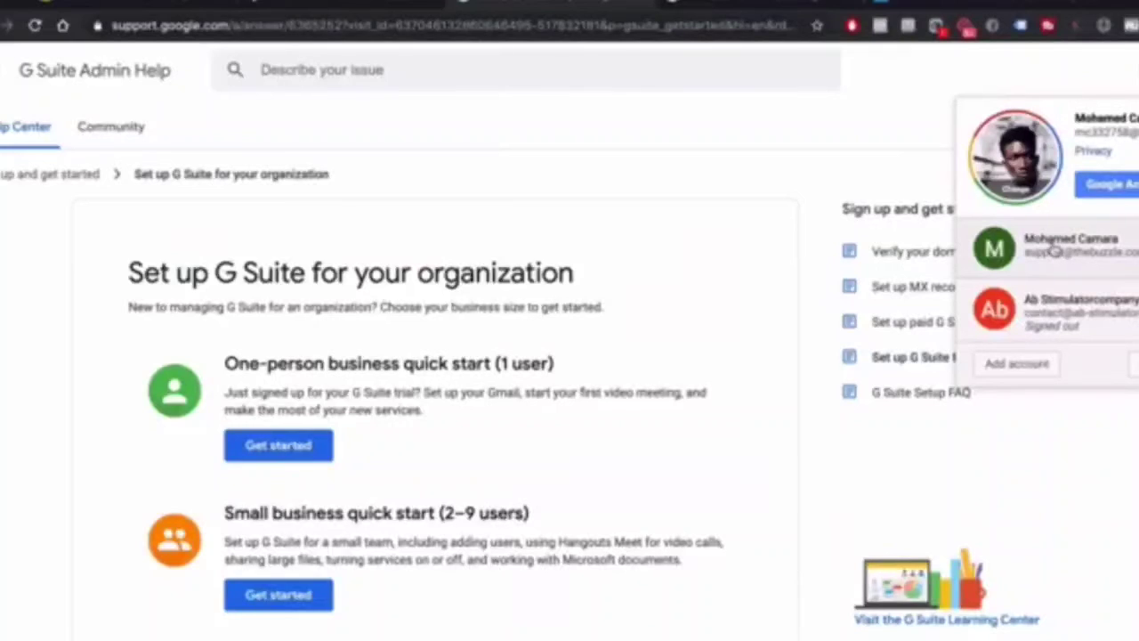
left_click(1054, 249)
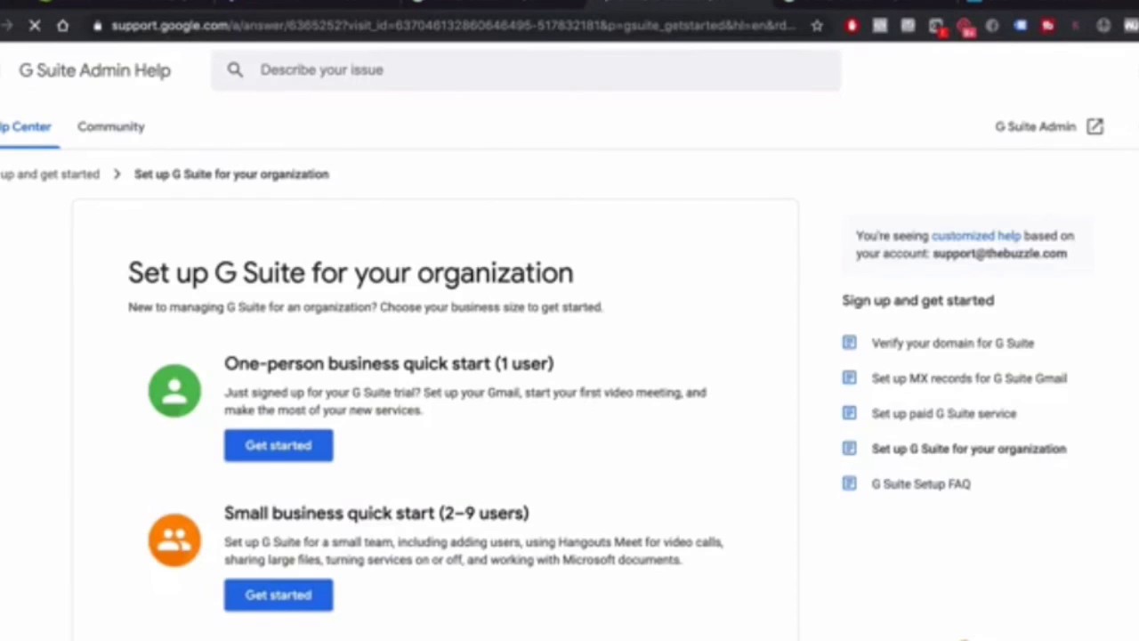
left_click(1133, 71)
left_click(1133, 71)
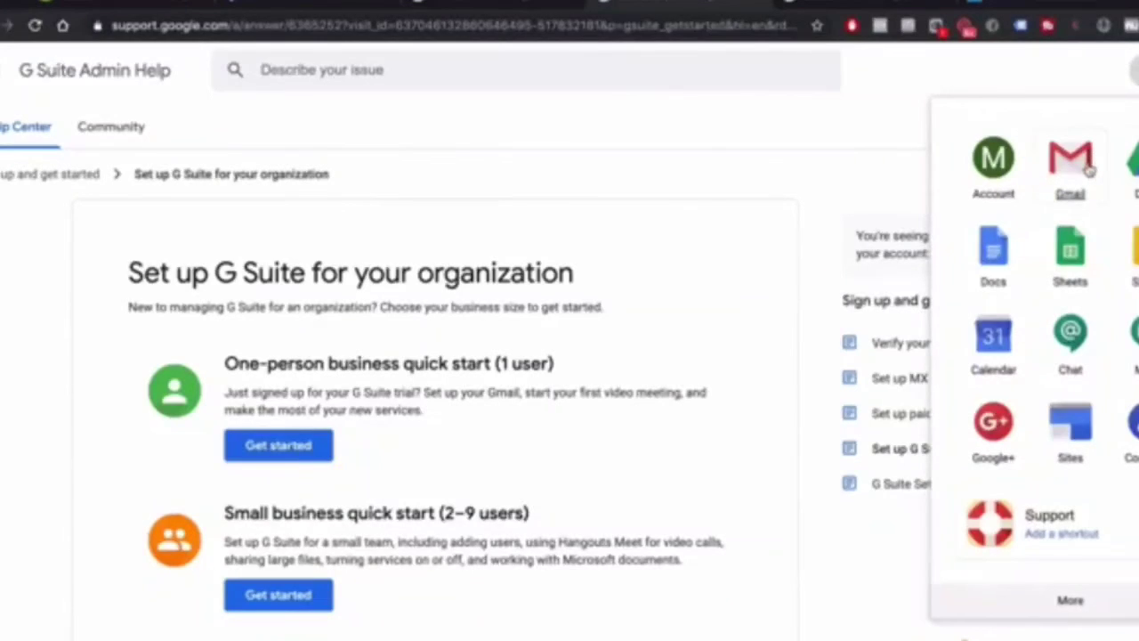
left_click(1078, 167)
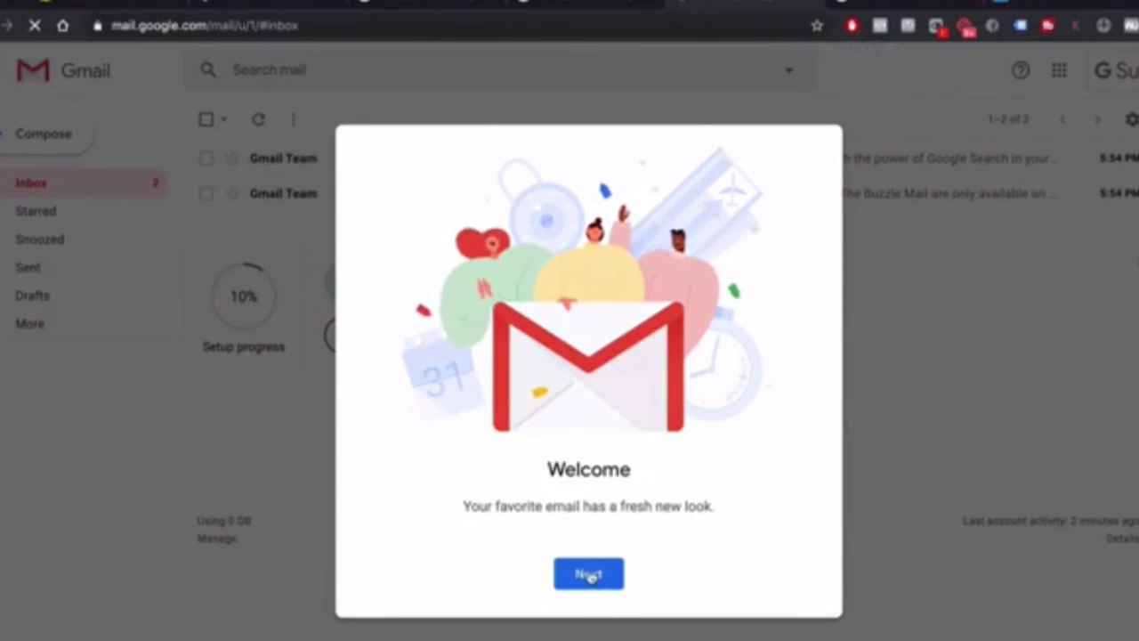
left_click(589, 573)
left_click(588, 573)
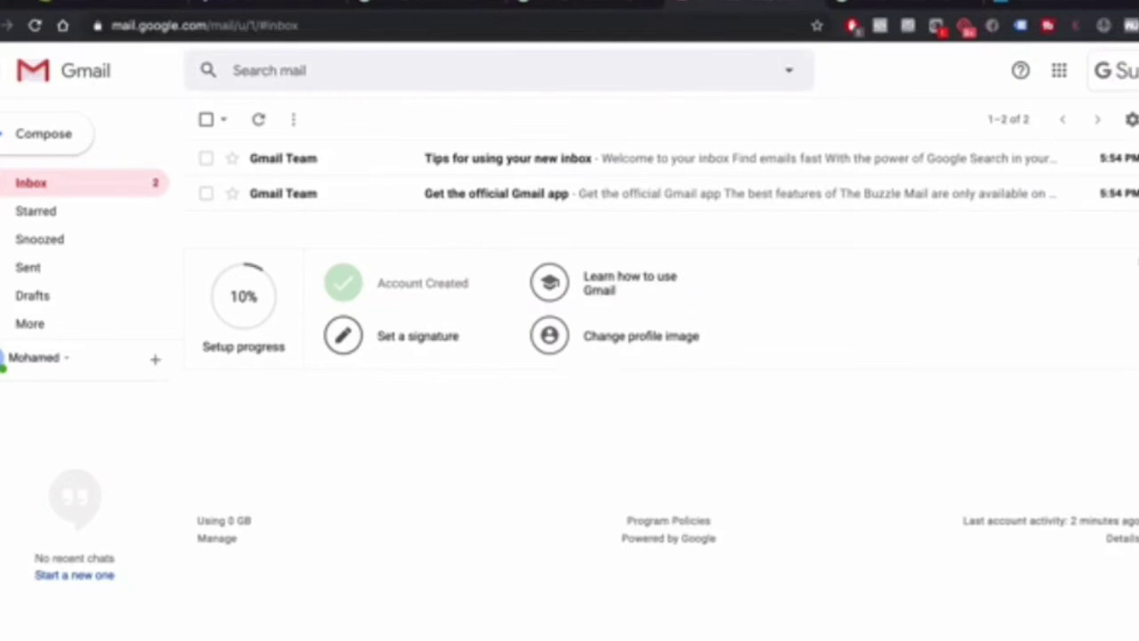
Glance through the G Suite help, domain search and Admin dashboard, then return to Shopify Navigation
left_click(405, 5)
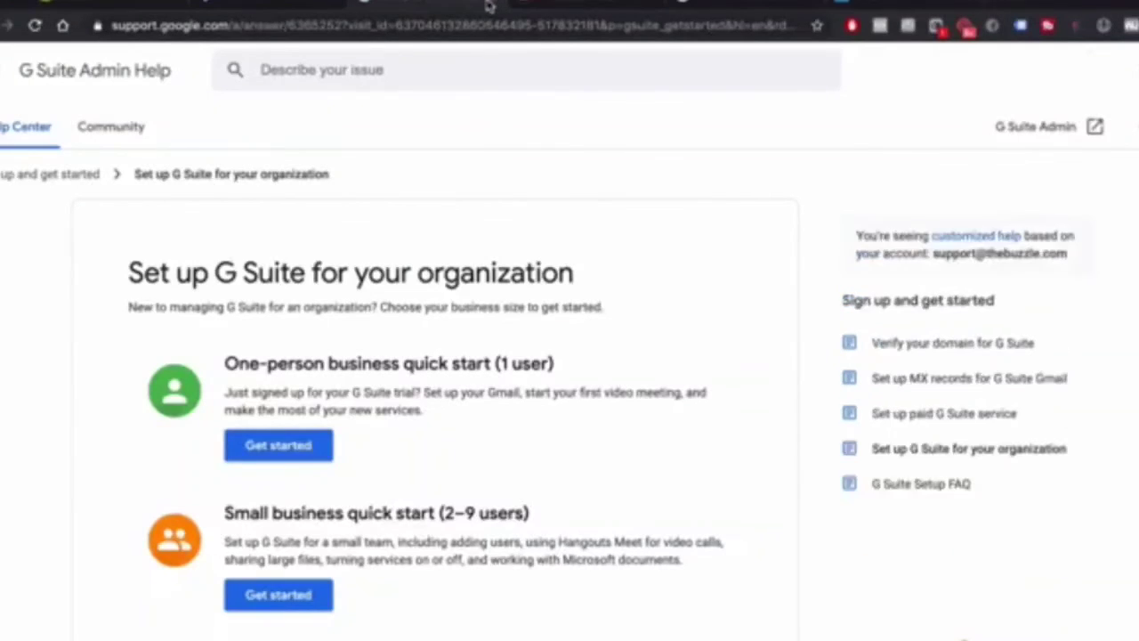
left_click(534, 7)
left_click(623, 8)
left_click(656, 4)
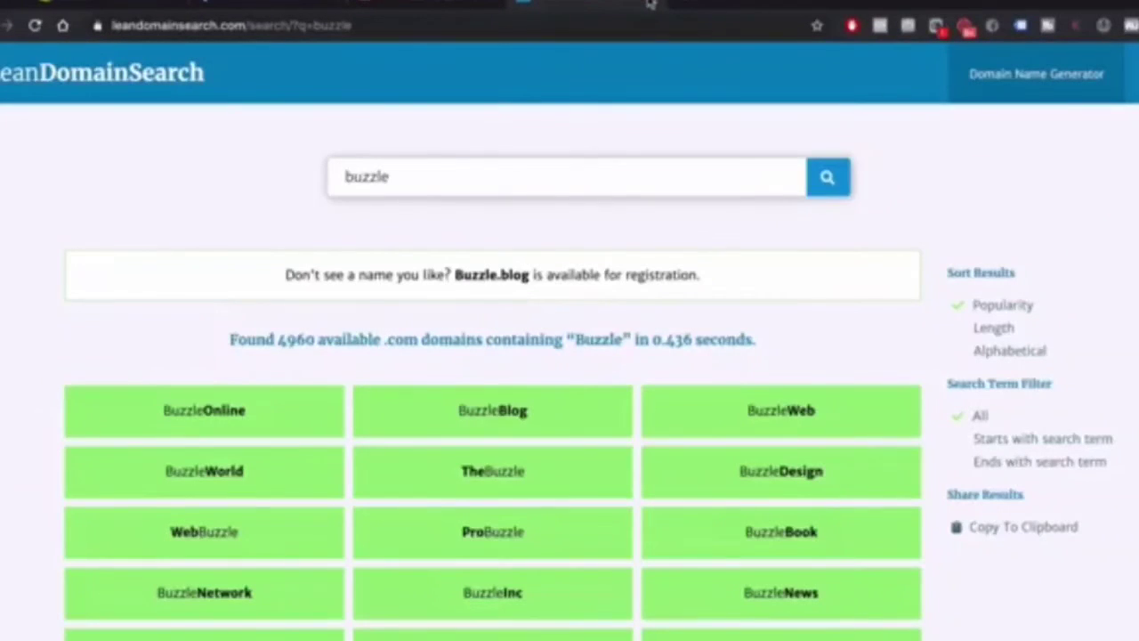
left_click(651, 5)
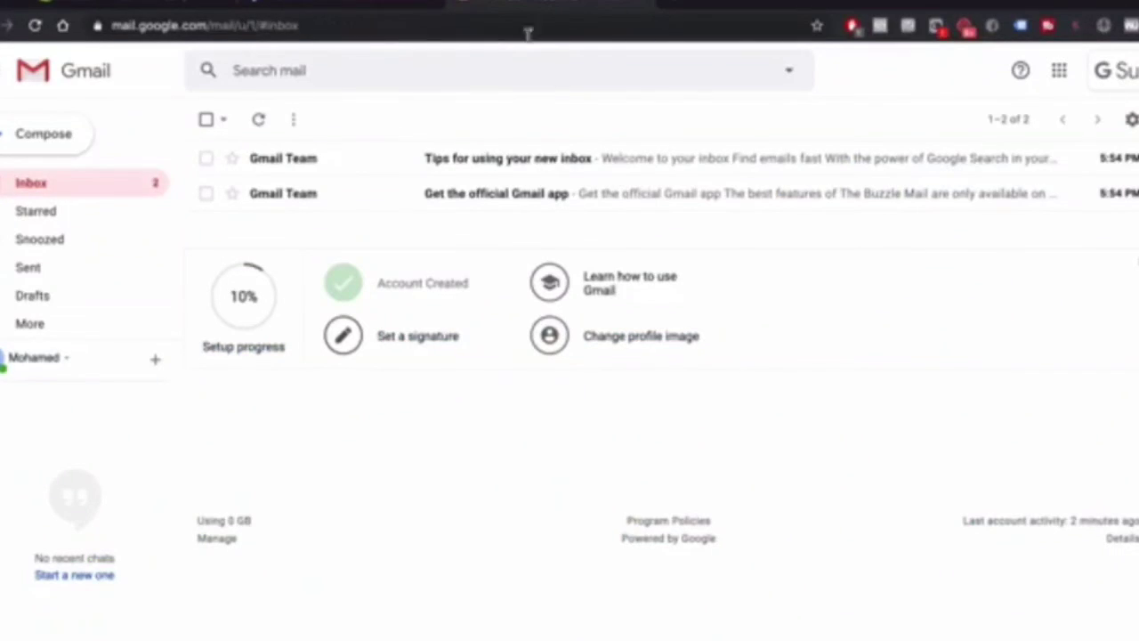
left_click(376, 4)
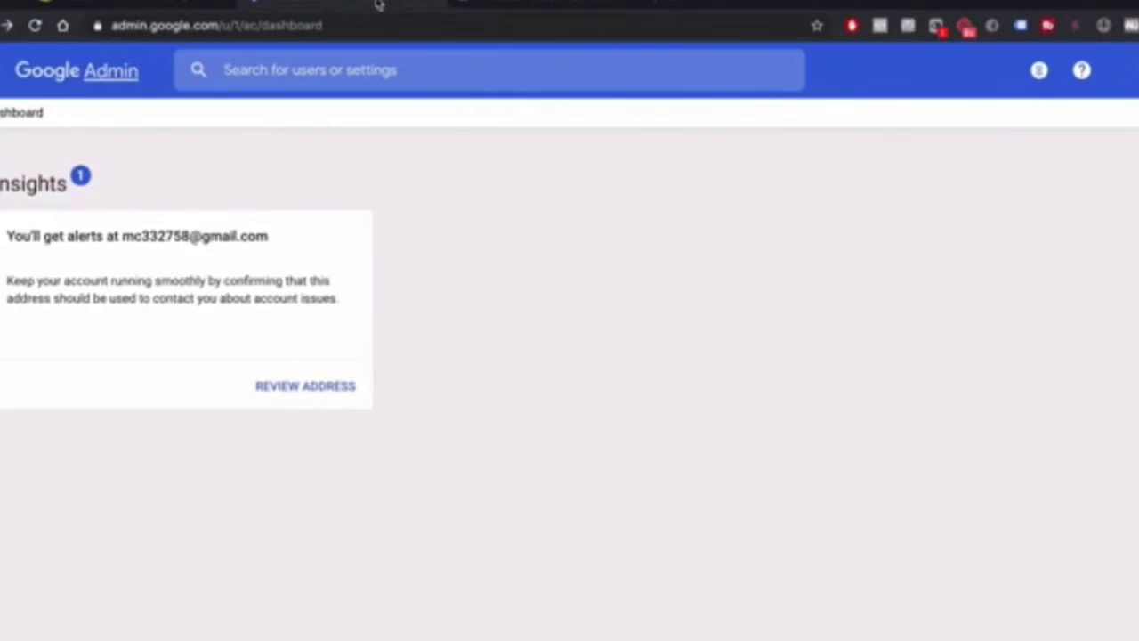
left_click(436, 5)
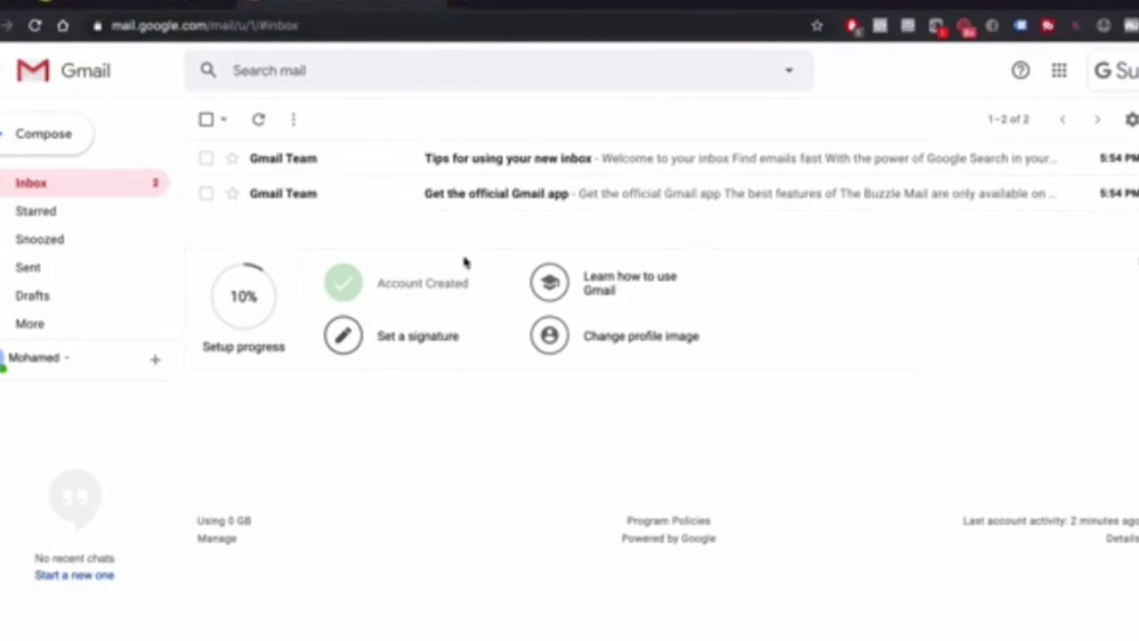
left_click(151, 7)
key("ctrl+Up")
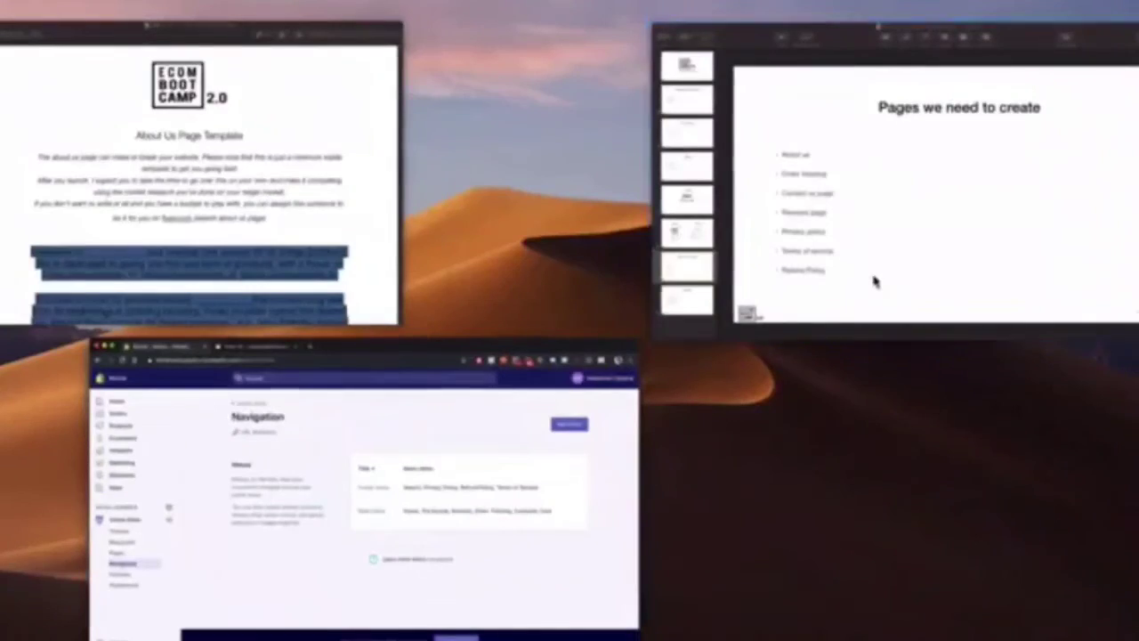
Play the Keynote slideshow and advance from 'Pages we need to create' to the Action Items slide
left_click(877, 280)
left_click(257, 7)
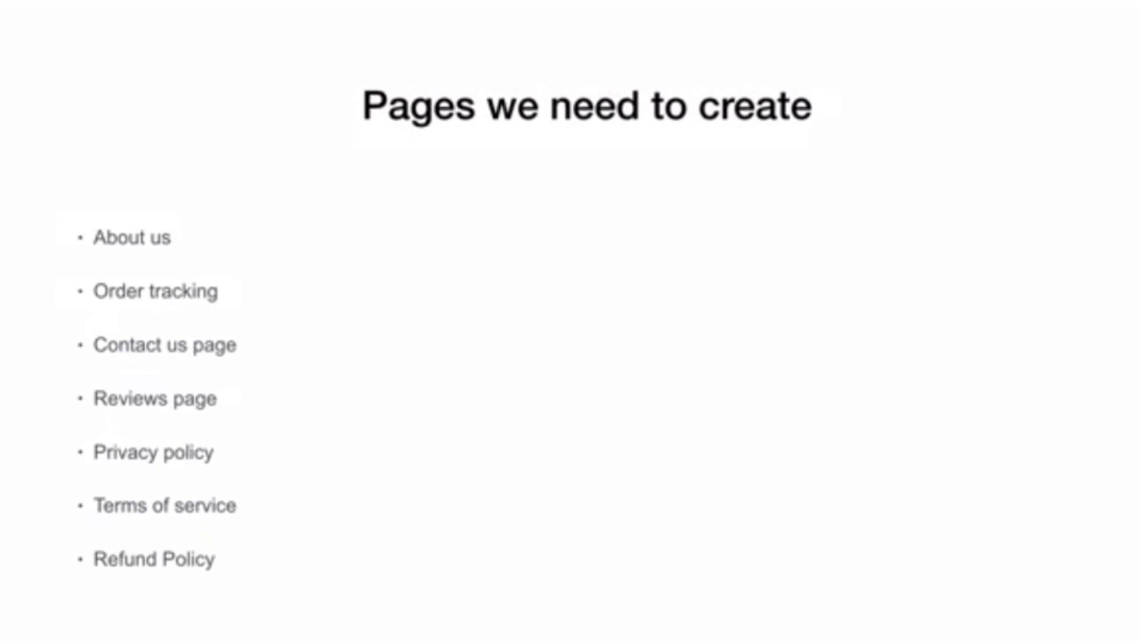
key("Right")
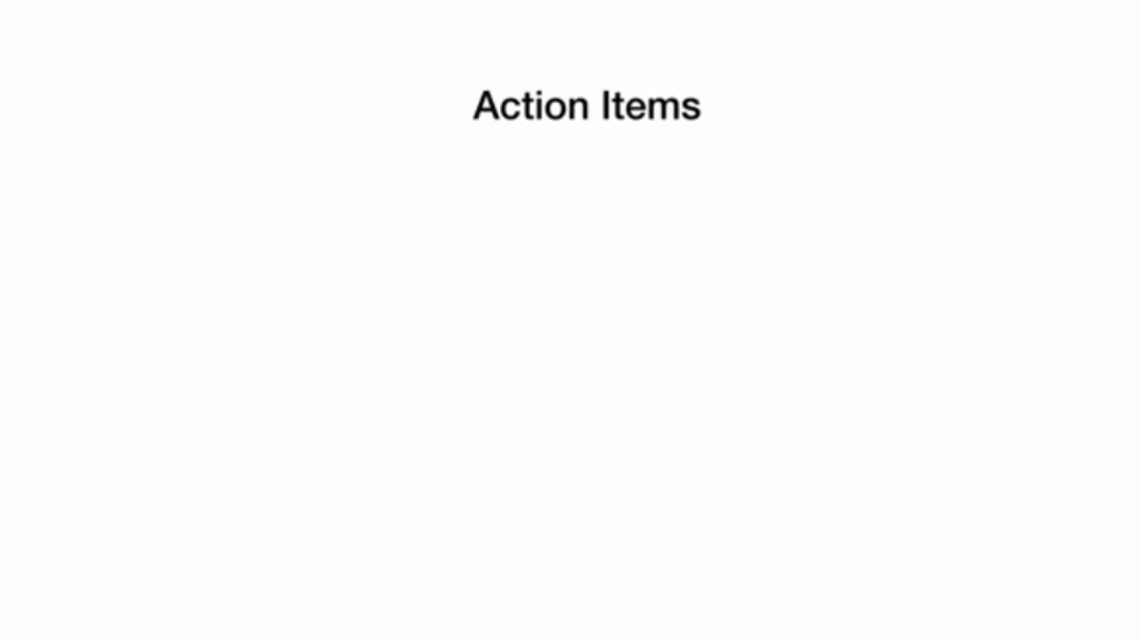